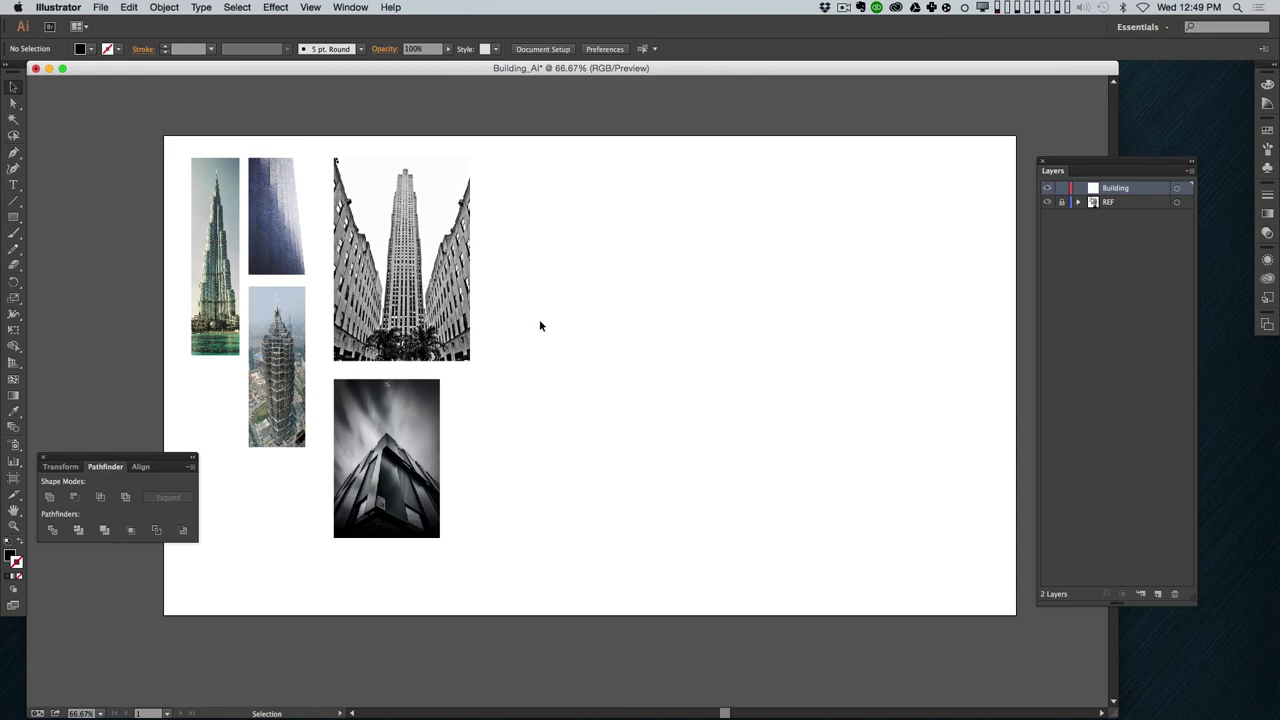
Step: Switch from Illustrator to the Cinema 4D scene with the dark placeholder building
key(super+Tab)
key(super+Tab)
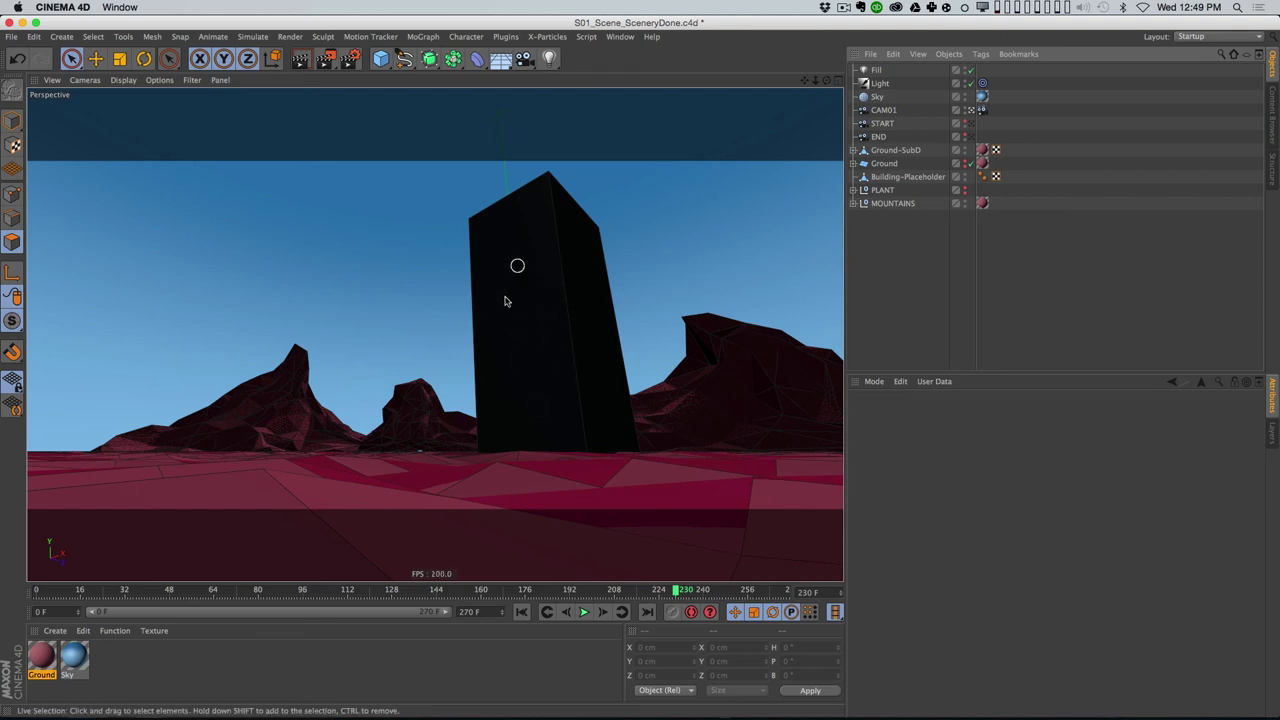
Step: Select the Building-Placeholder's front polygon in Polygon mode, then return to the Building_AI document
click(900, 177)
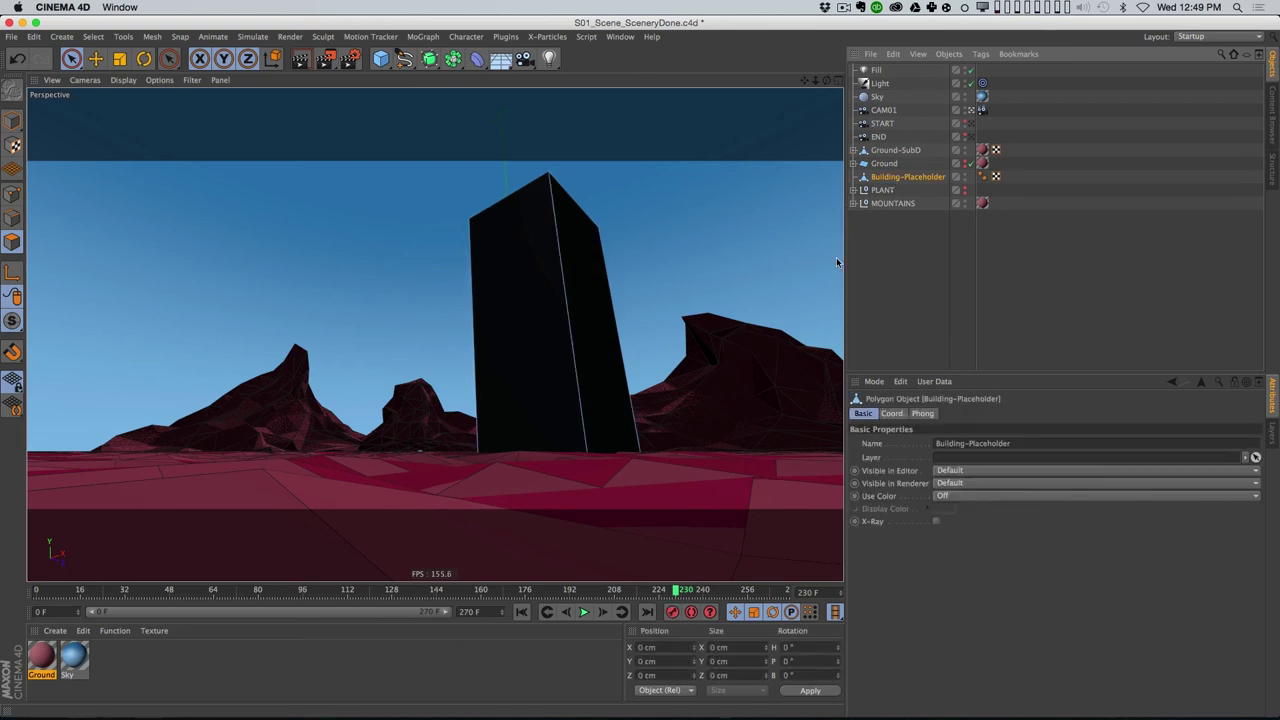
click(513, 279)
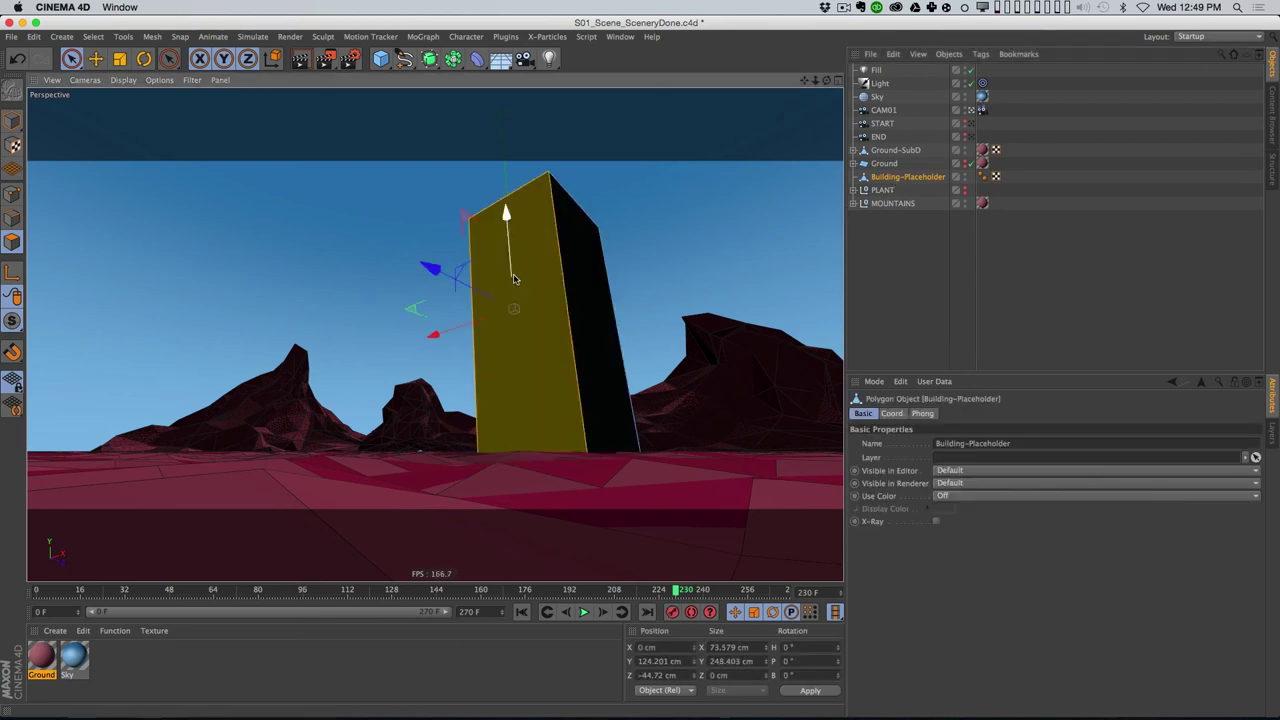
click(13, 245)
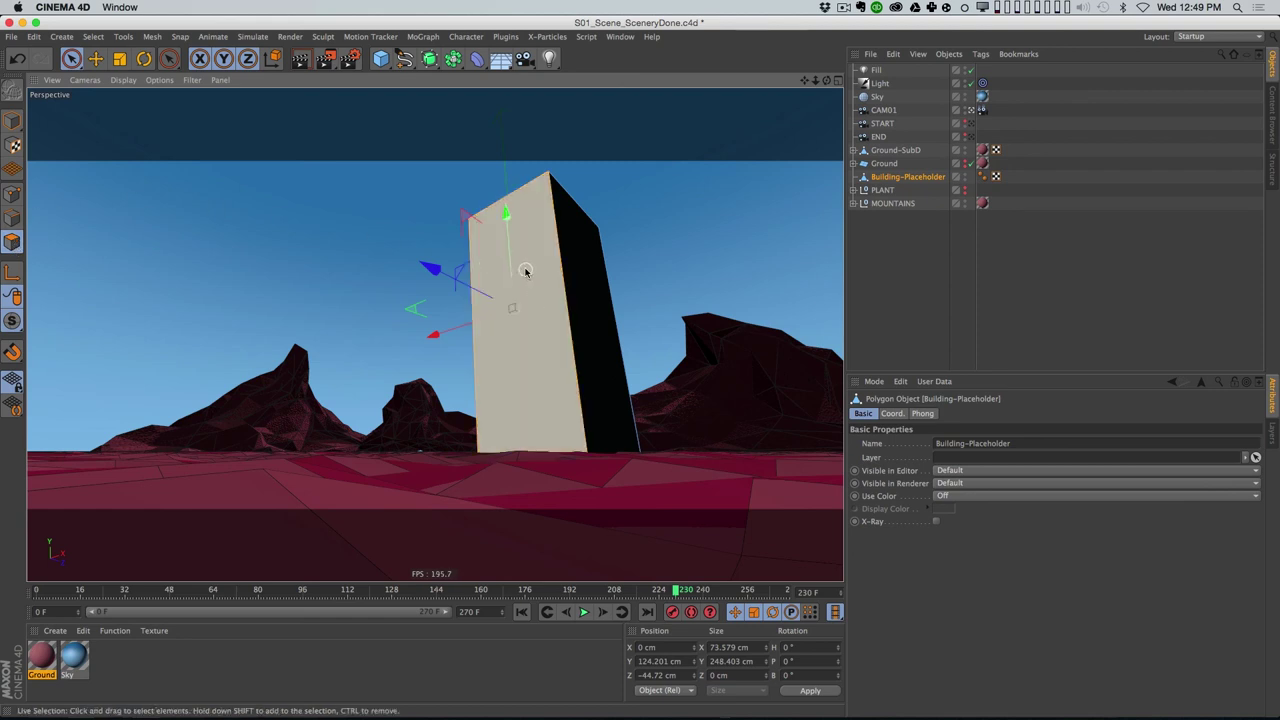
click(570, 350)
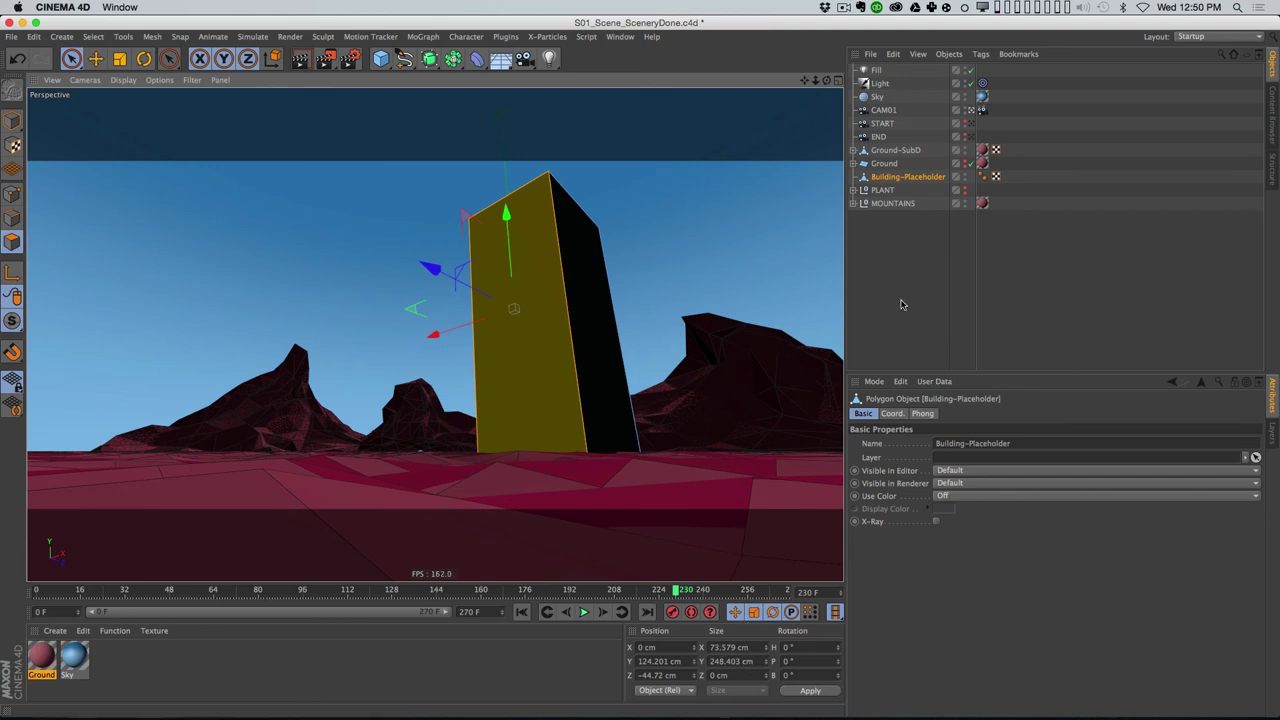
key(super+Tab)
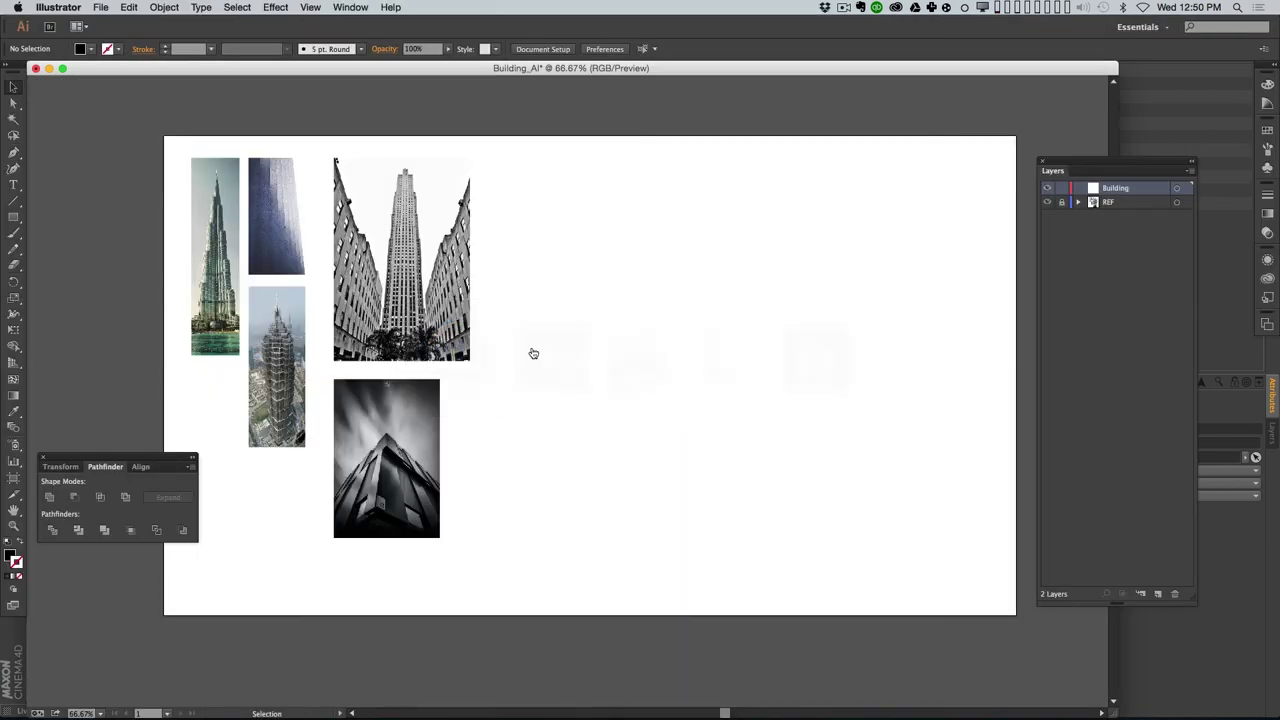
Step: Create a 75 by 250 pt rectangle with the Rectangle tool dialog
click(14, 217)
click(668, 305)
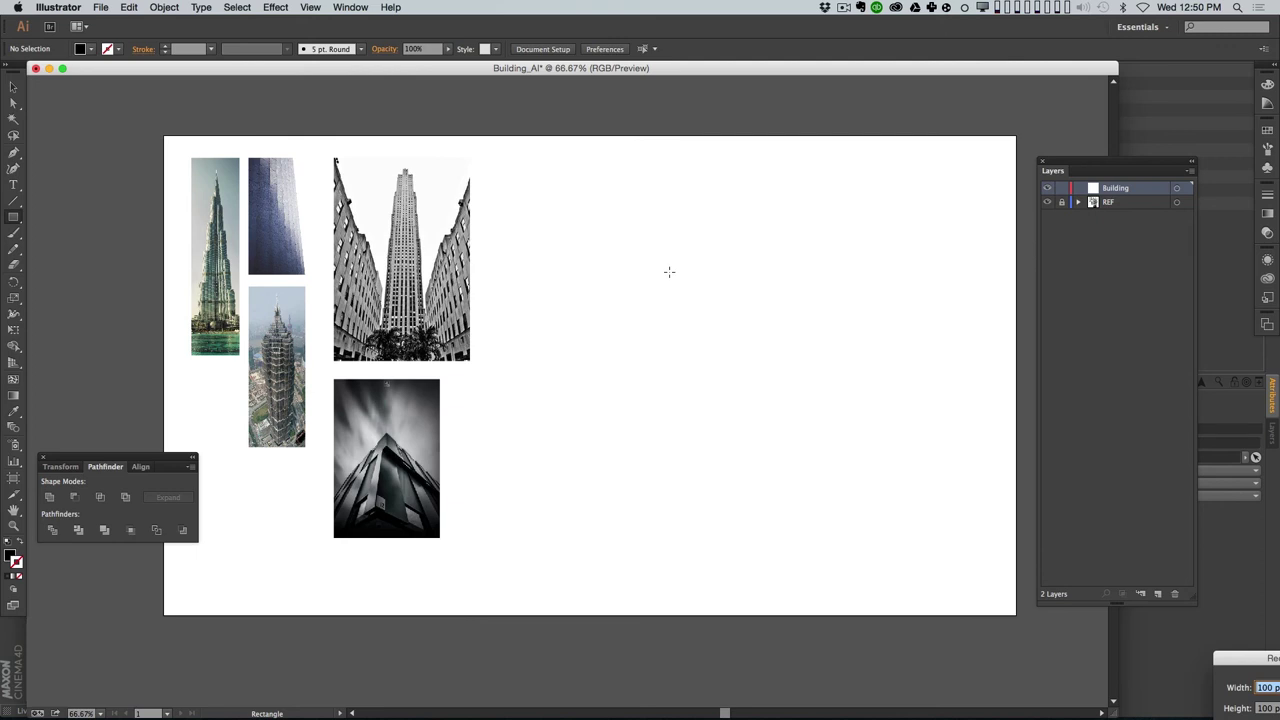
drag(1252, 658, 710, 238)
key(Escape)
click(660, 288)
key(Tab)
key(Tab)
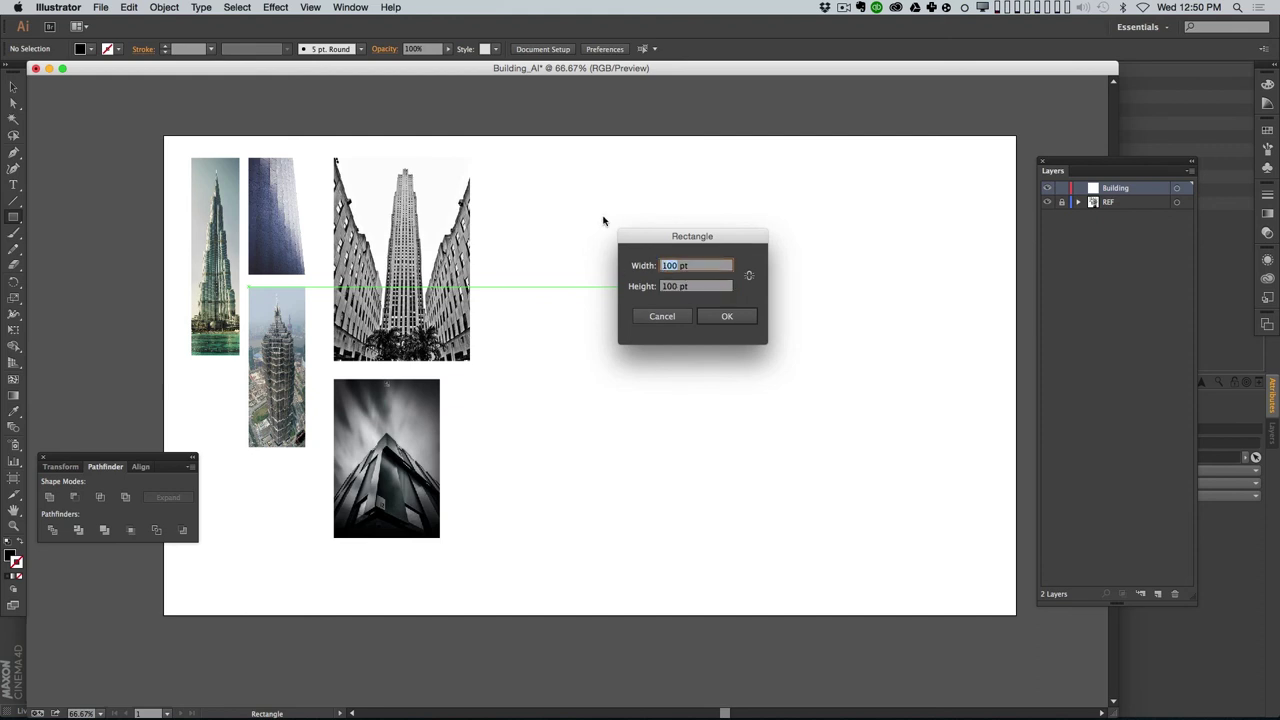
text(75)
key(Tab)
text(250)
key(Return)
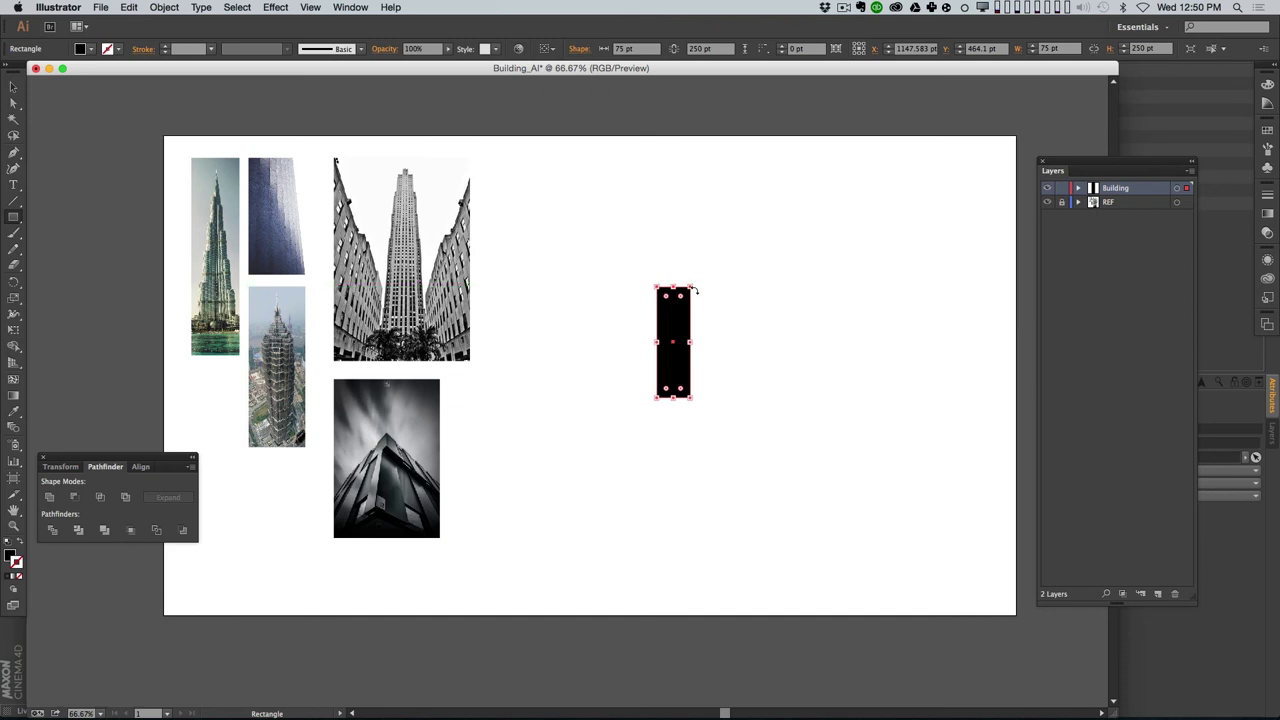
Step: Scale the rectangle to about 248 by 828 pt, make it an outline, and add a new layer
key(v)
alt+shift+drag(690, 287, 680, 314)
shift+drag(714, 208, 786, 167)
mouse_move(700, 277)
mouse_down()
mouse_move(700, 297)
mouse_move(705, 287)
mouse_up()
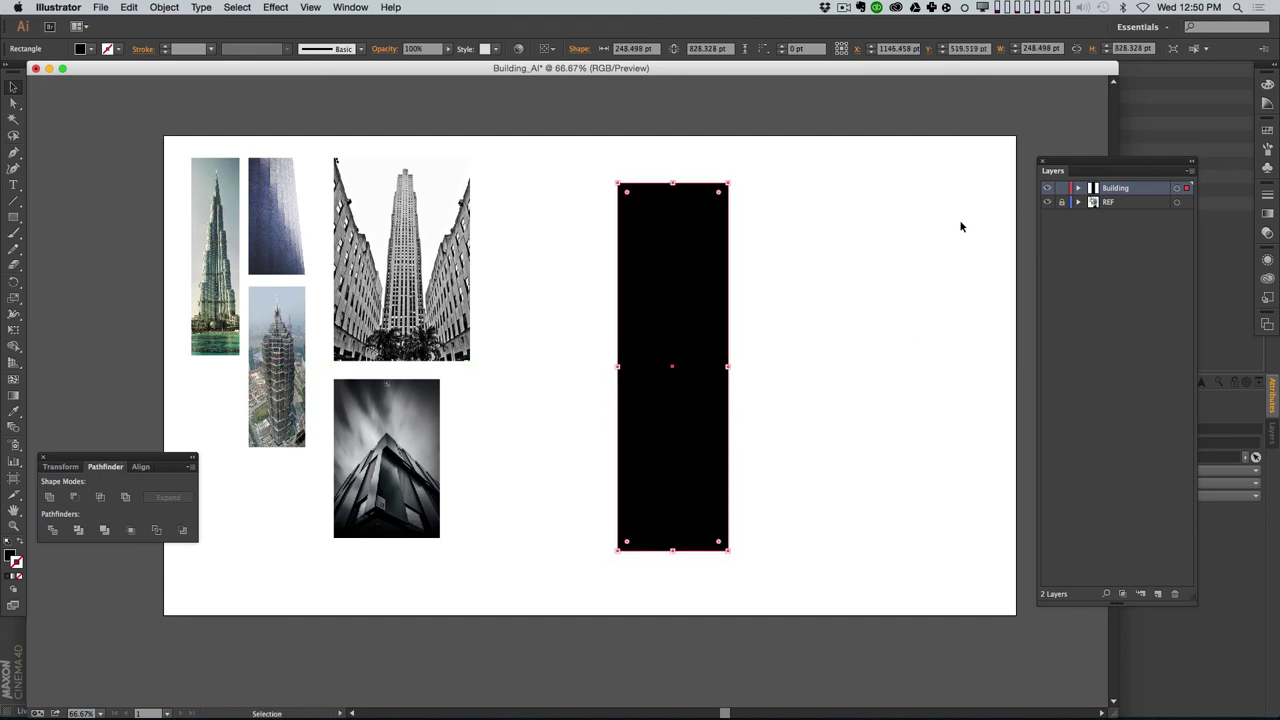
click(22, 551)
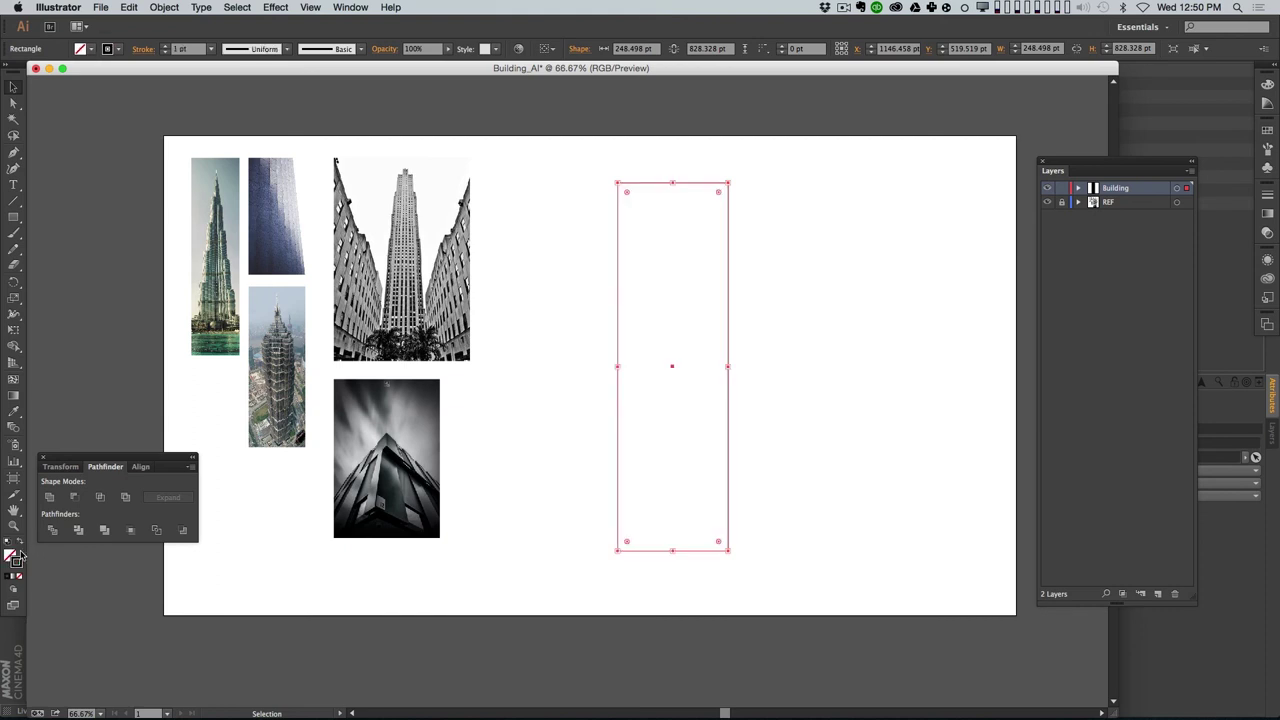
click(847, 272)
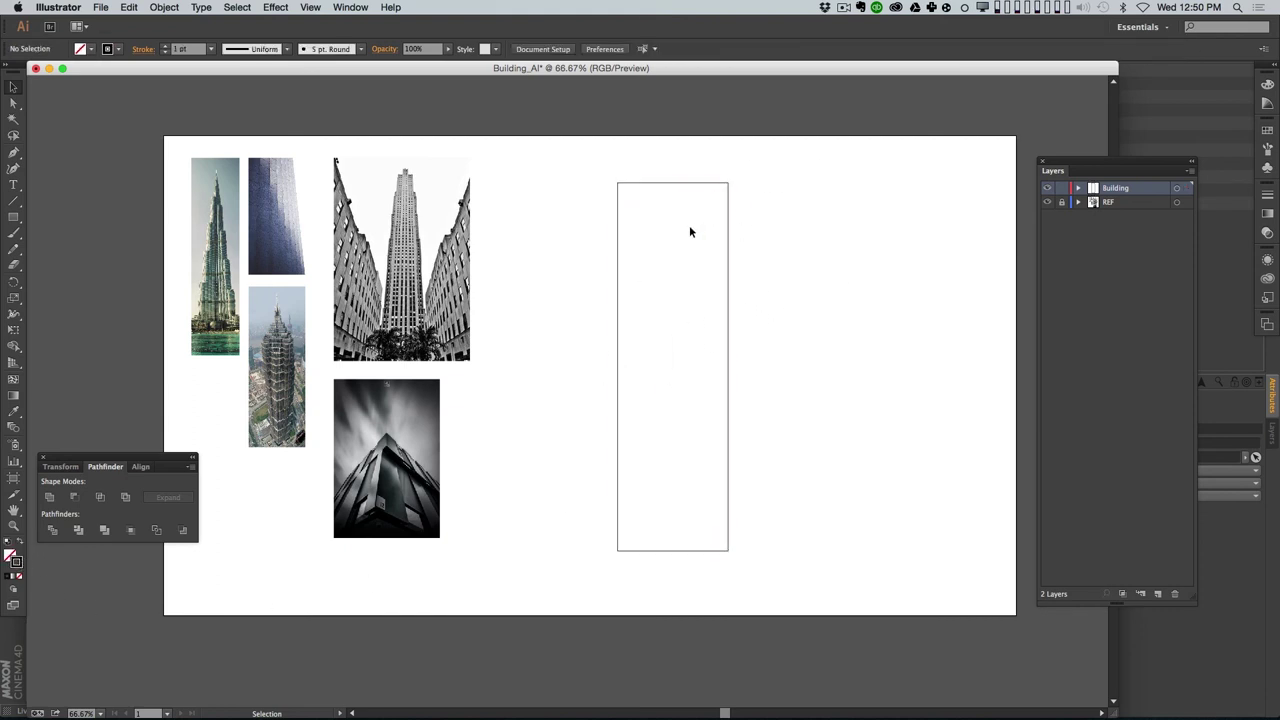
click(1141, 593)
Step: Name the new layer Guide
double_click(1116, 188)
text(Guide)
key(Return)
Step: Move the tall rectangle onto the Guide layer, placed right of the reference photos
drag(831, 209, 640, 330)
key(Delete)
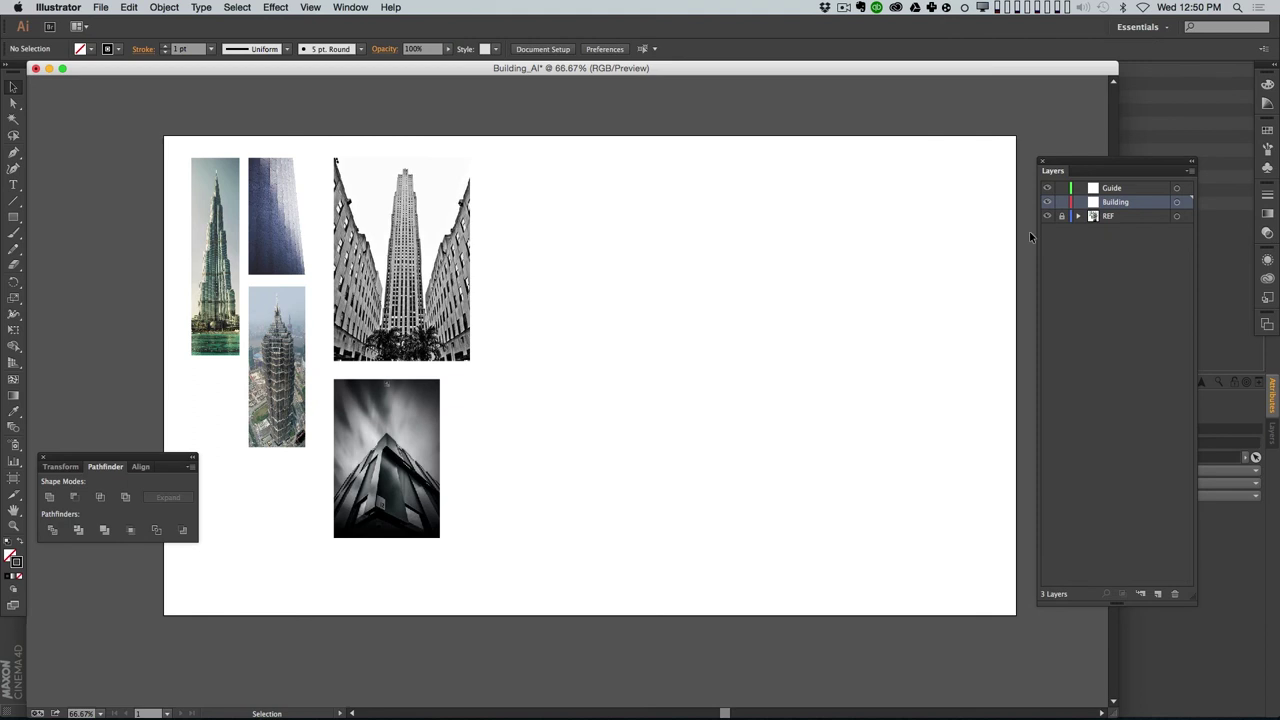
click(1117, 189)
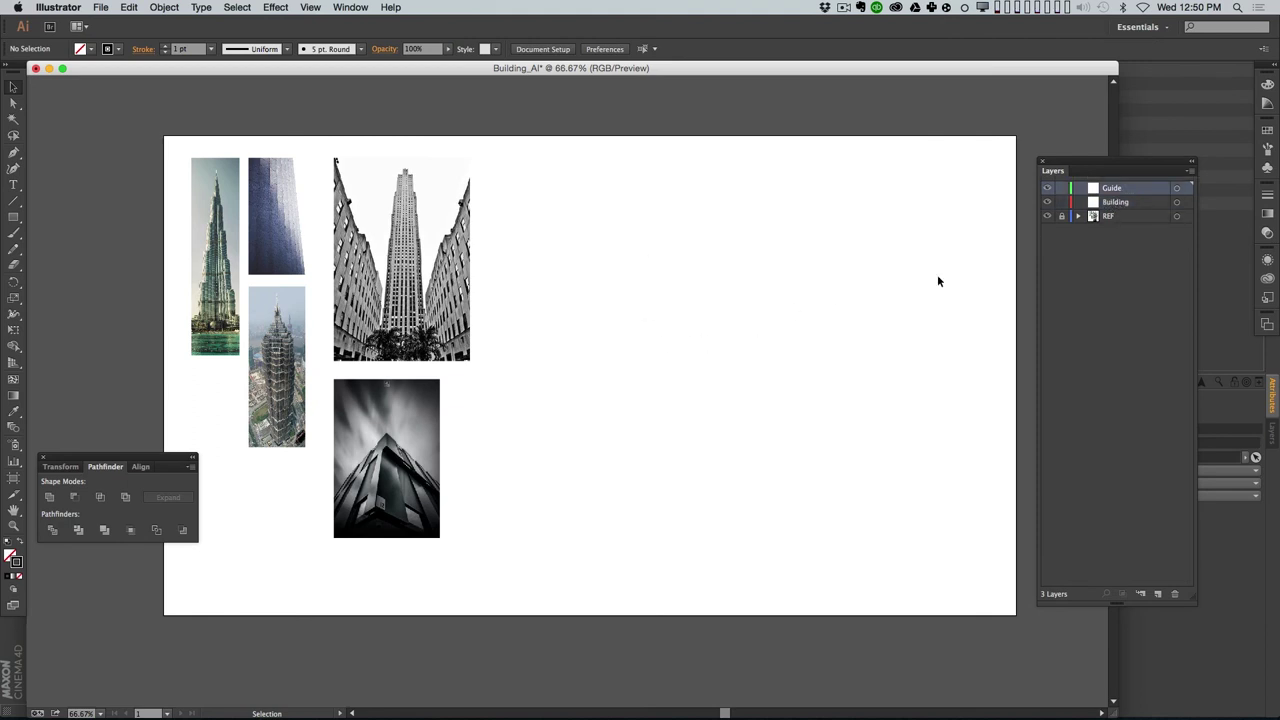
key(ctrl+v)
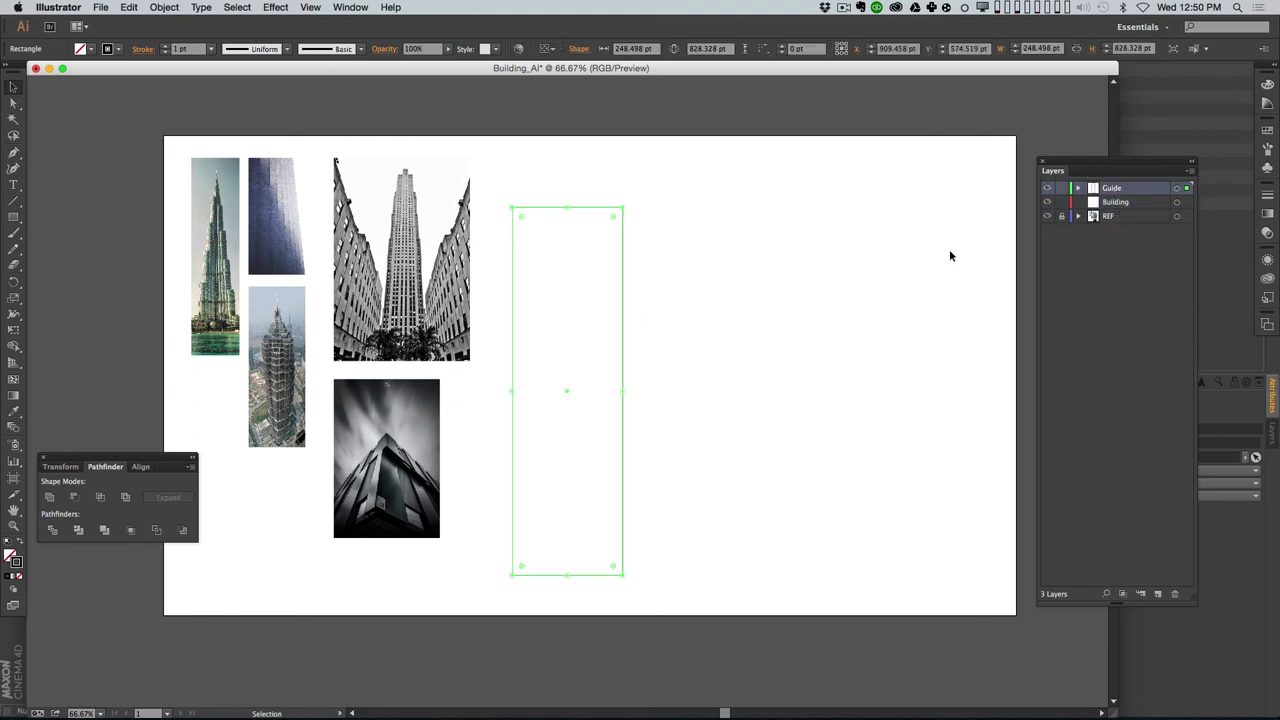
drag(626, 330, 740, 298)
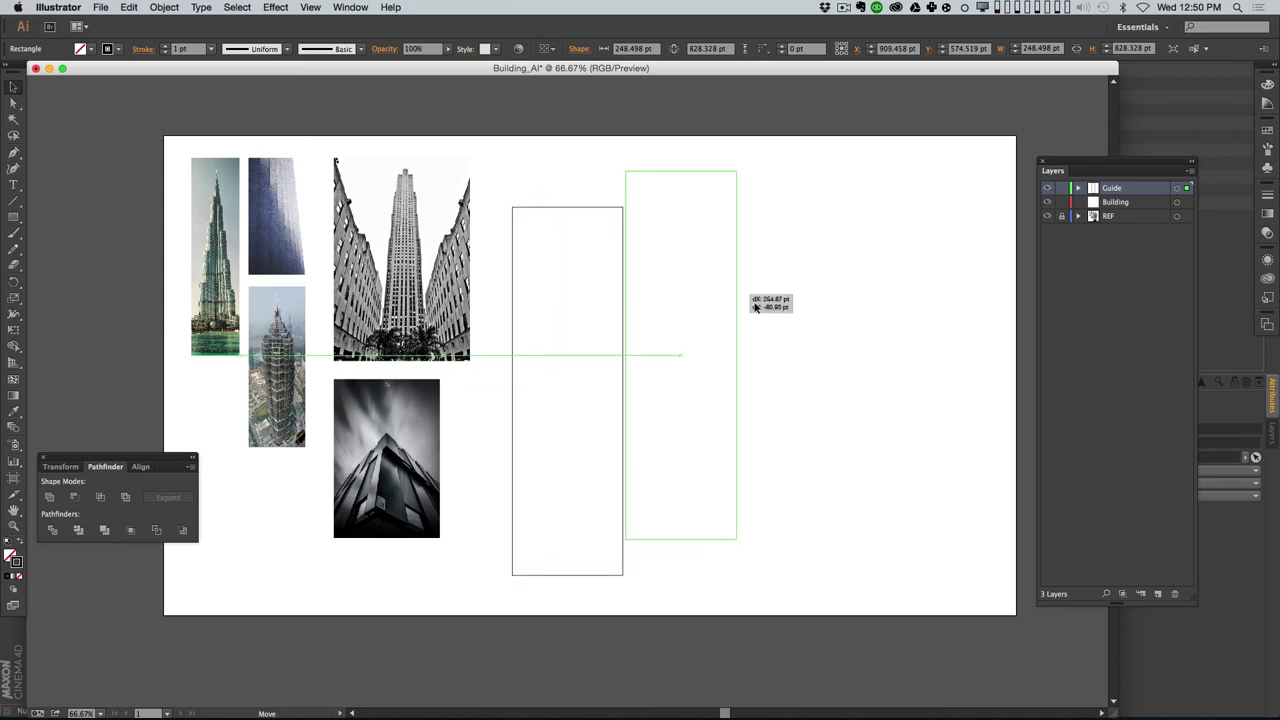
click(796, 366)
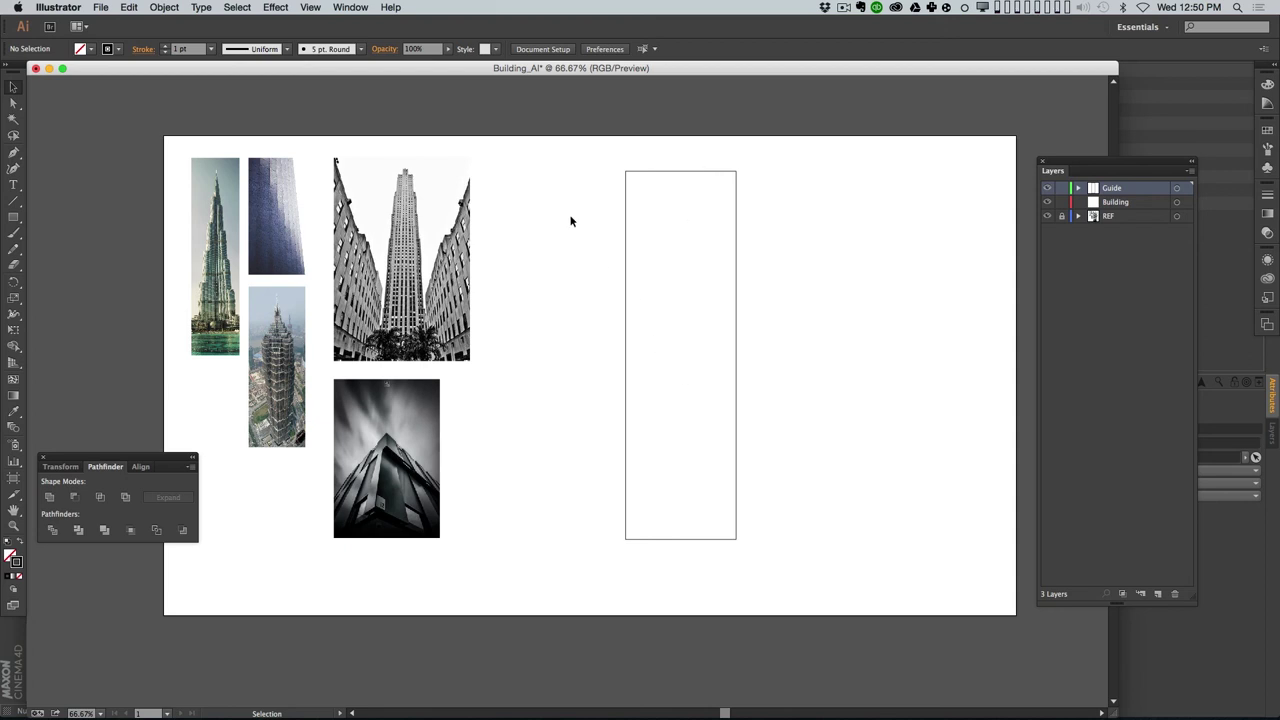
click(311, 7)
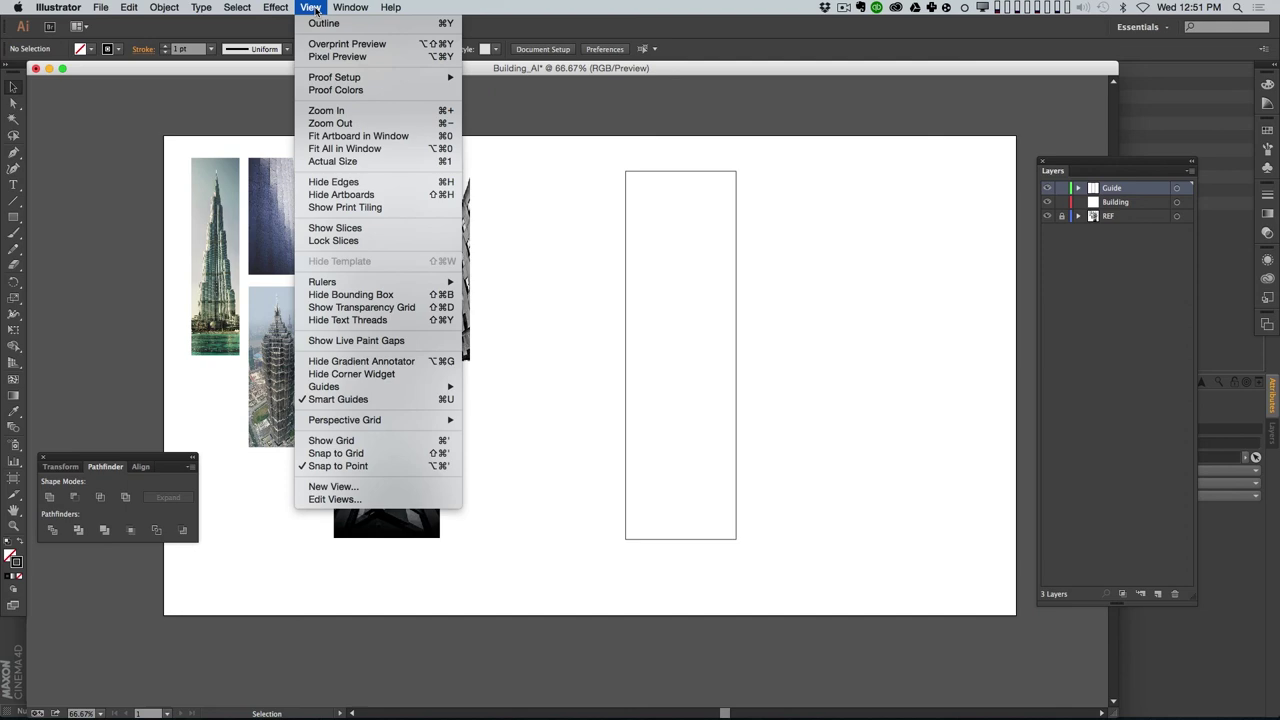
Step: Show the grid and turn on snapping to the grid
click(388, 440)
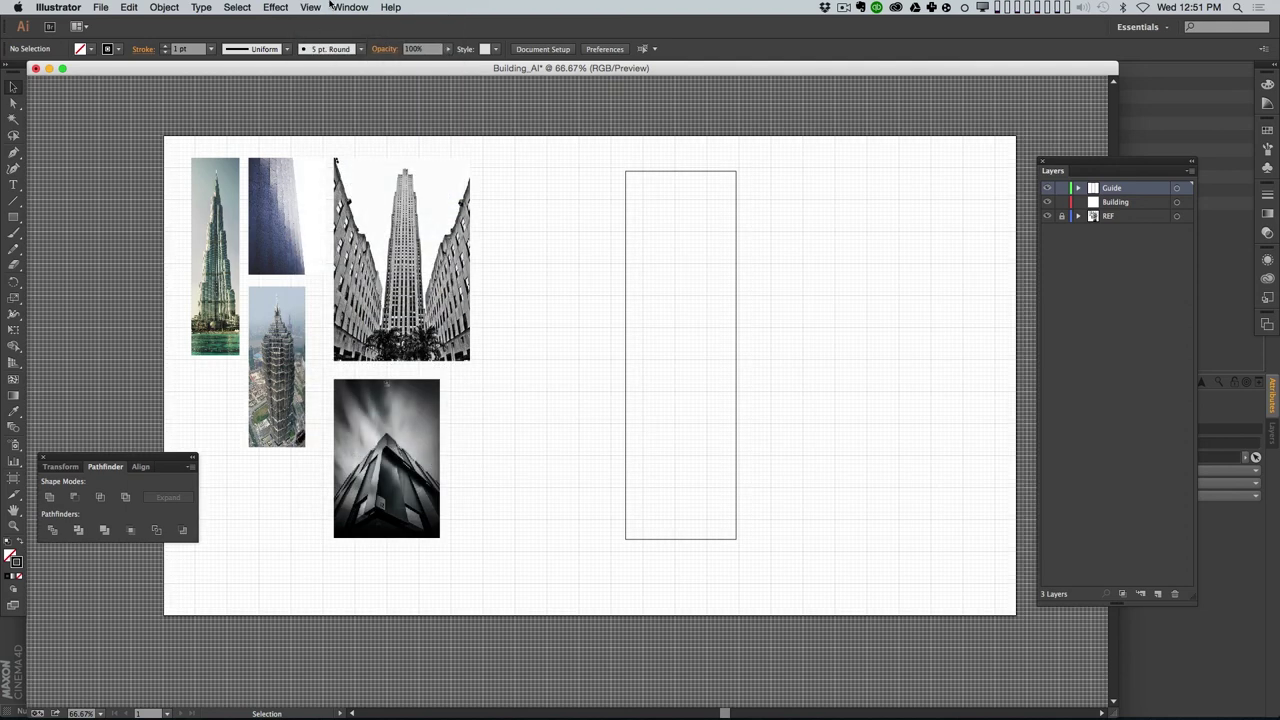
click(314, 7)
click(413, 450)
Step: Zoom in on the rectangle's top and shift the rectangle slightly left
drag(649, 171, 837, 357)
drag(436, 166, 755, 280)
key(v)
drag(607, 227, 571, 223)
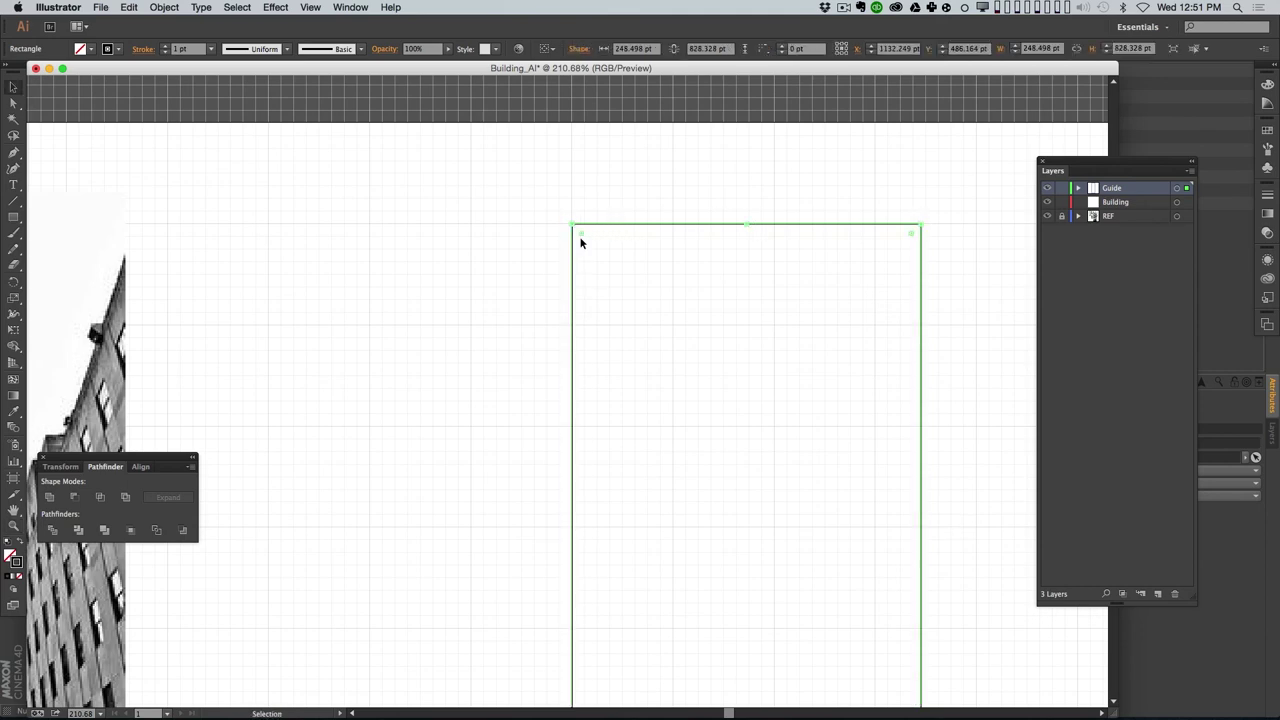
drag(694, 293, 512, 271)
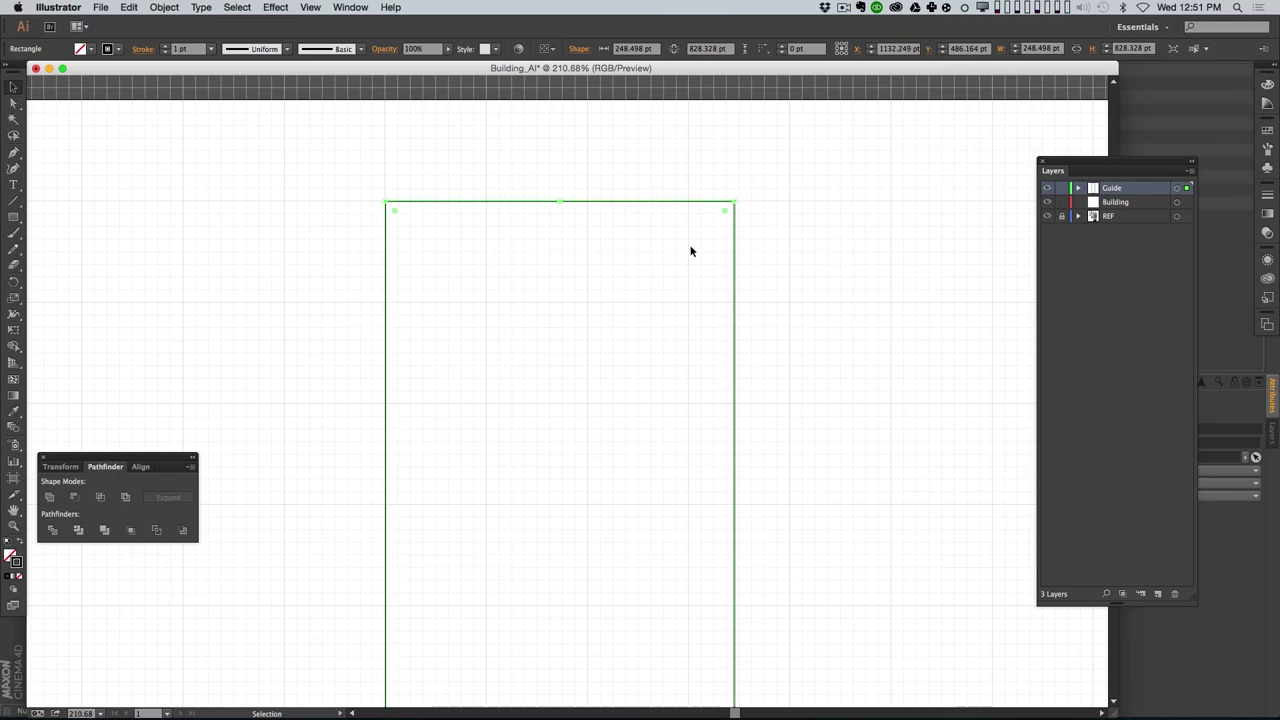
drag(686, 590, 629, 318)
scroll(628, 318, left, 1)
scroll(720, 523, down, 5)
scroll(714, 480, left, 2)
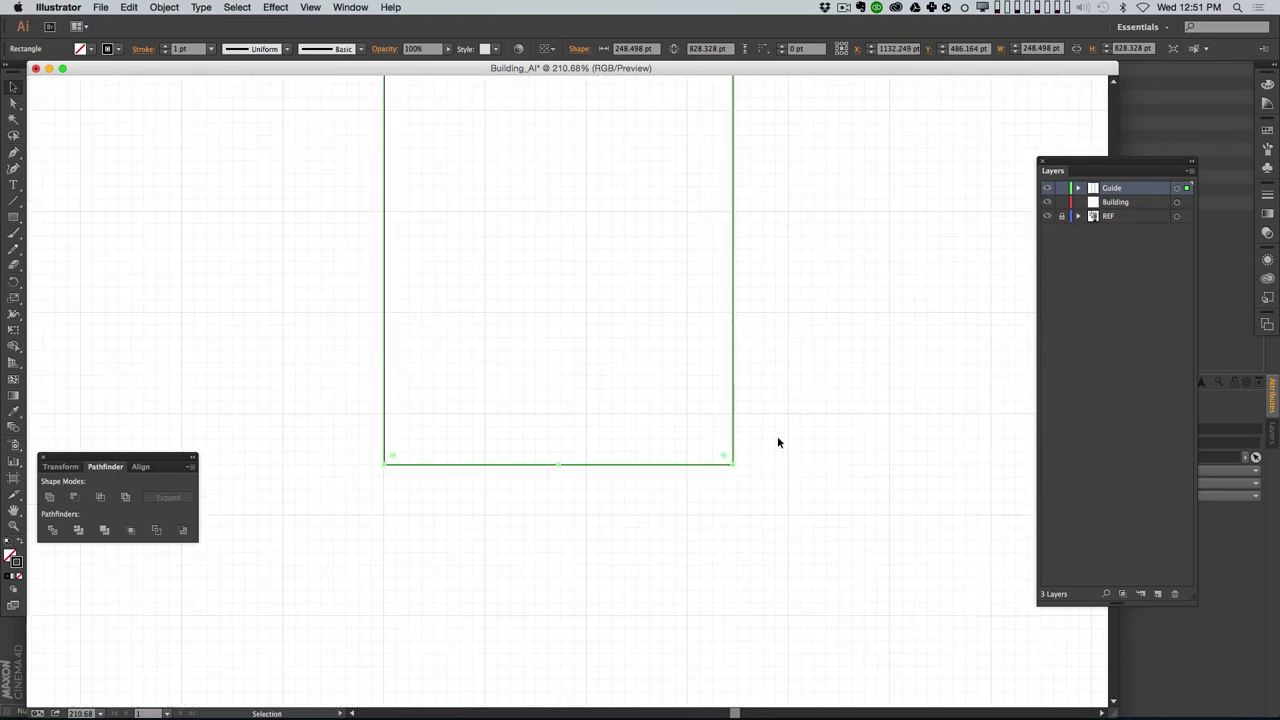
Step: Select the rectangle's bottom anchor points and confirm grid snapping is on
key(a)
drag(358, 449, 778, 469)
click(748, 432)
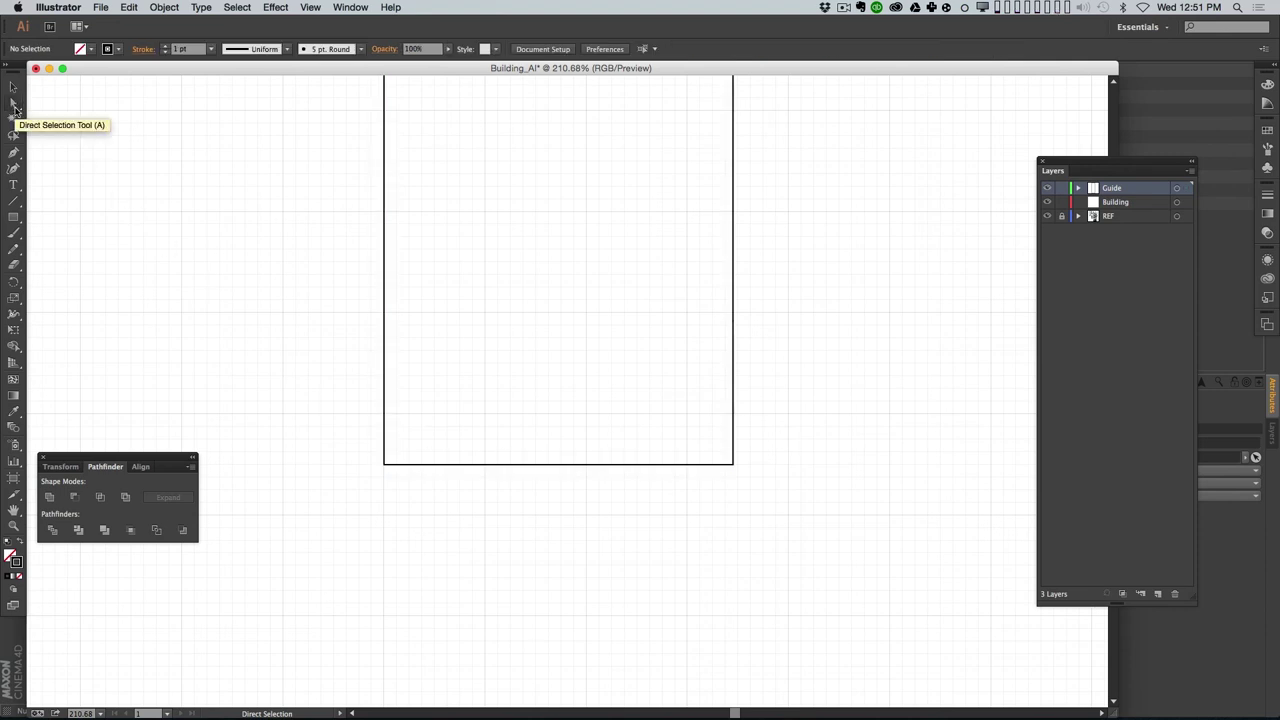
drag(357, 443, 732, 464)
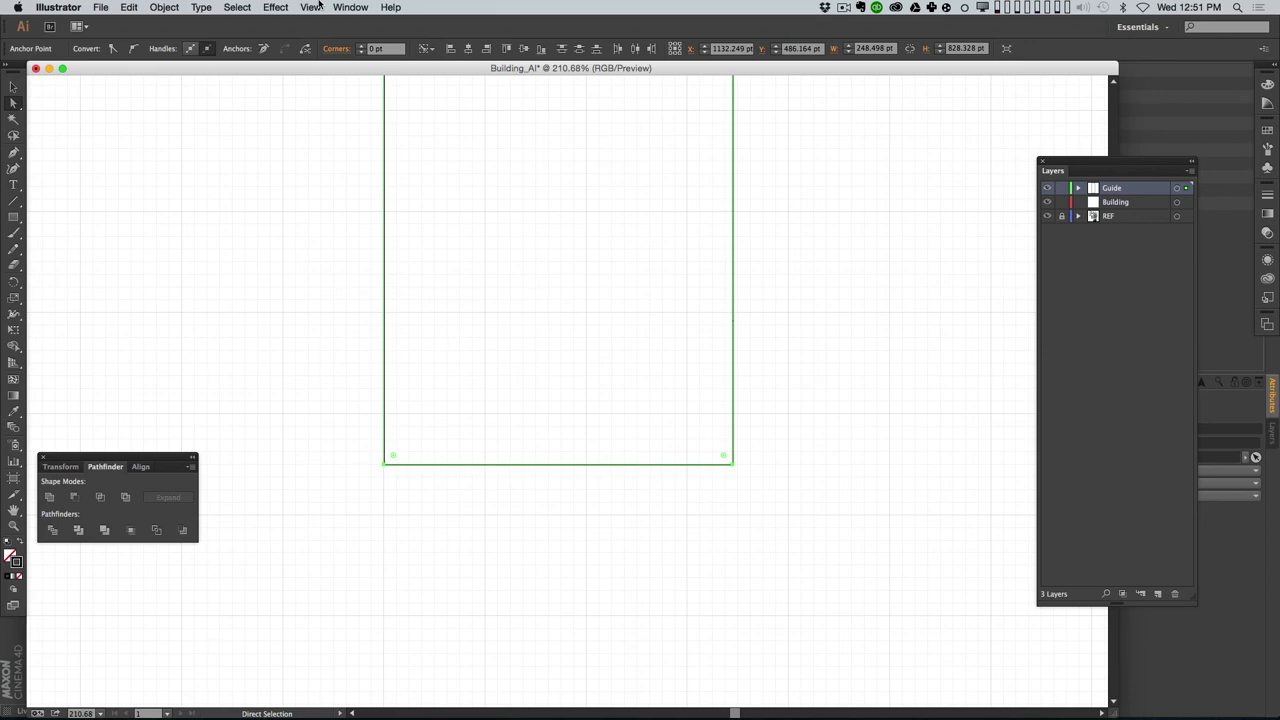
click(314, 7)
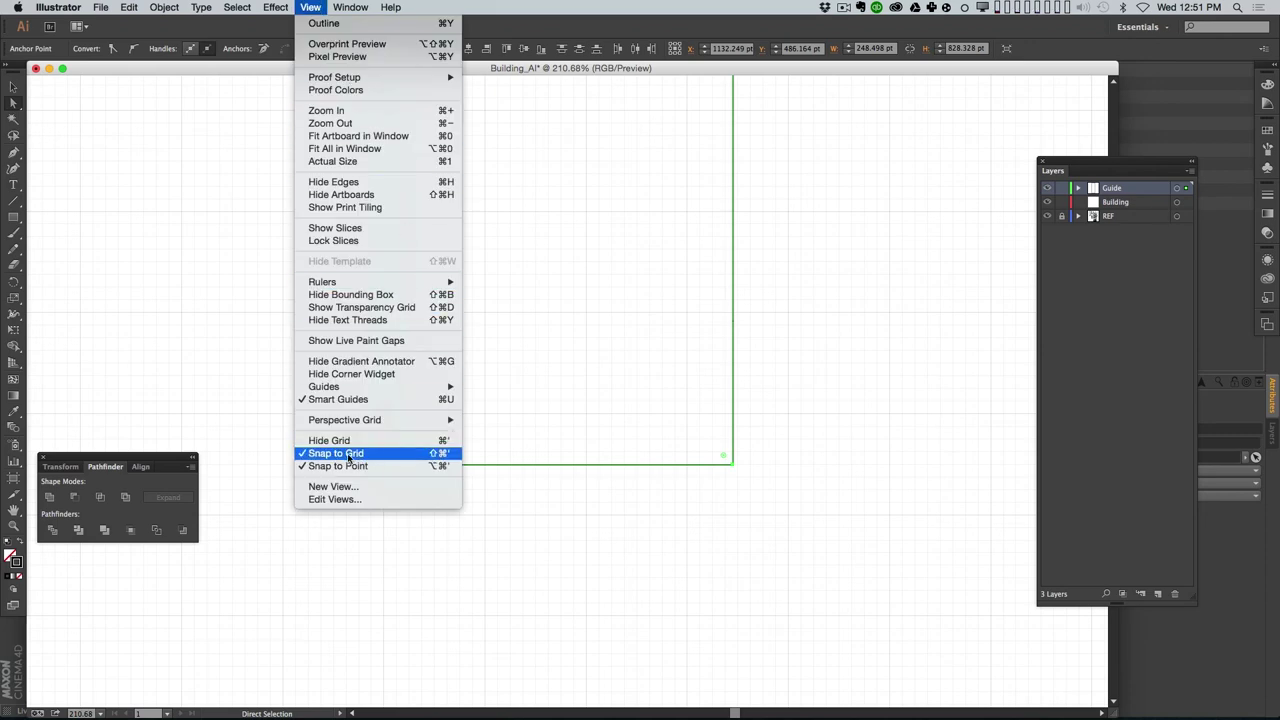
click(535, 478)
Step: At 200% zoom, nudge the rectangle's top-right corner slightly right
click(761, 495)
drag(797, 409, 776, 476)
key(z)
alt+click(755, 482)
drag(661, 442, 710, 510)
key(a)
click(611, 543)
drag(639, 282, 668, 510)
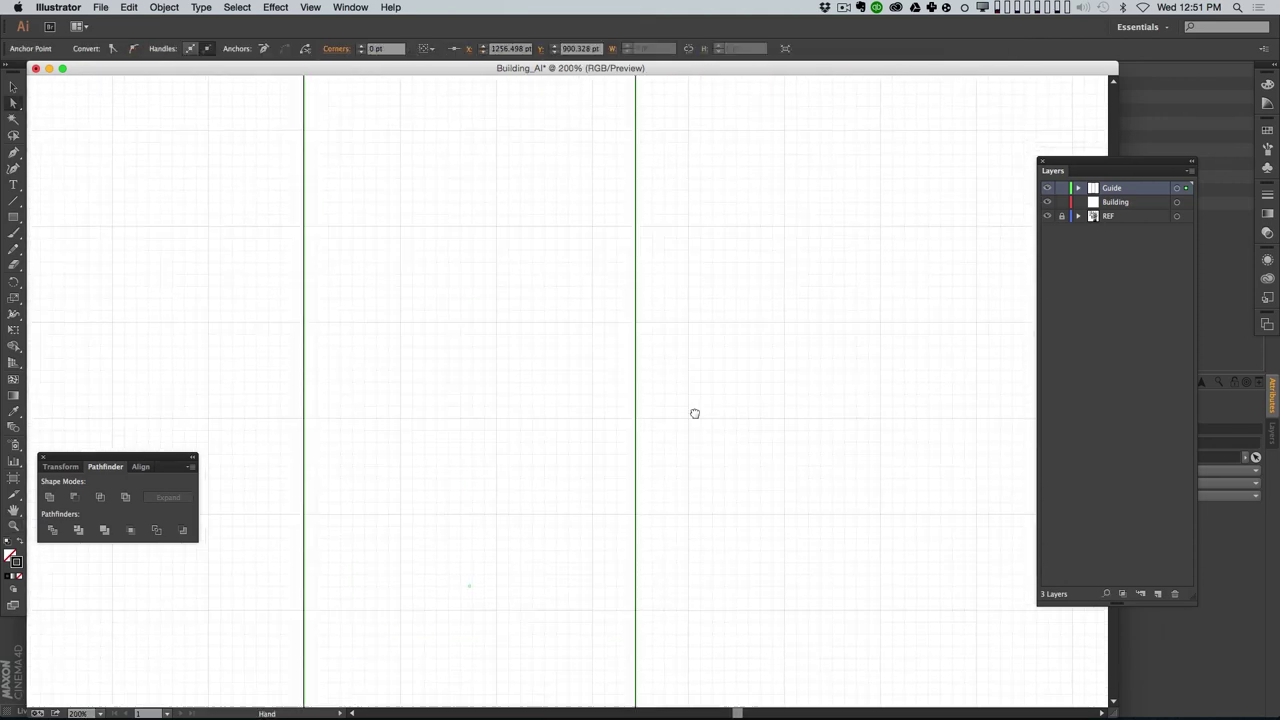
scroll(690, 330, up, 5)
drag(641, 289, 646, 290)
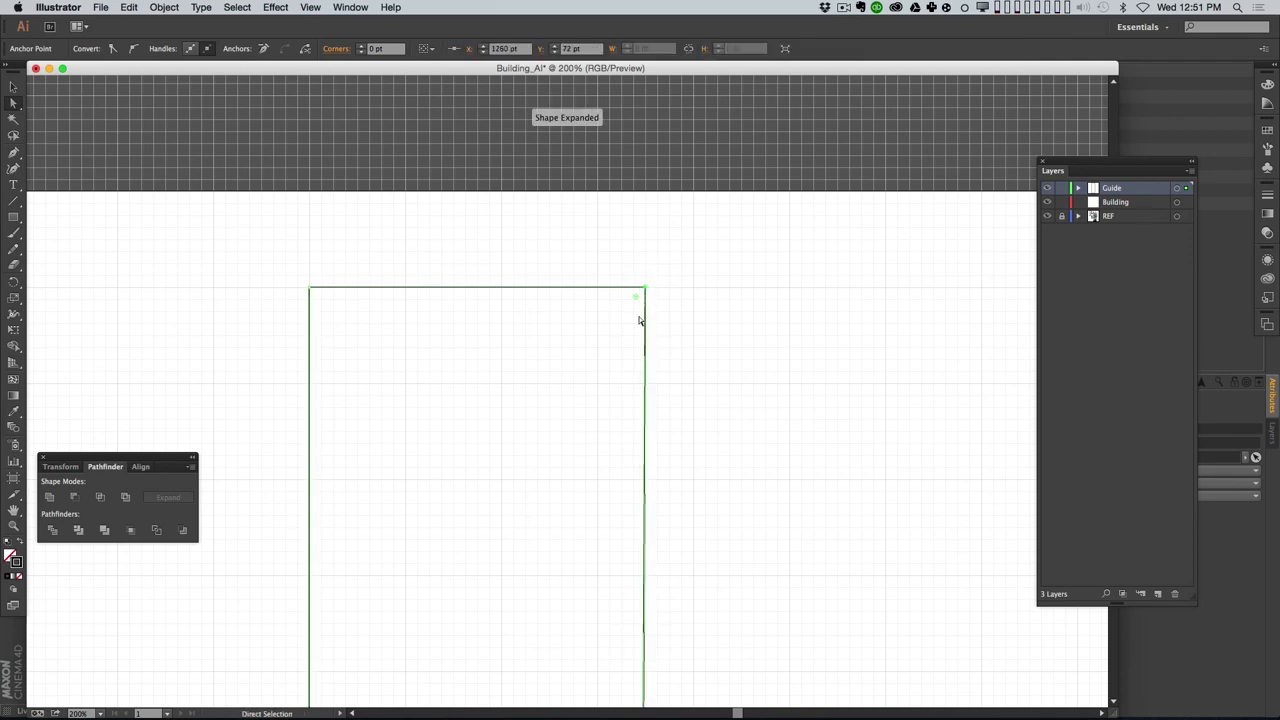
Step: Zoom out to show the whole artboard with the photos and guide rectangle
drag(694, 523, 722, 312)
scroll(690, 350, down, 5)
scroll(670, 375, right, 1)
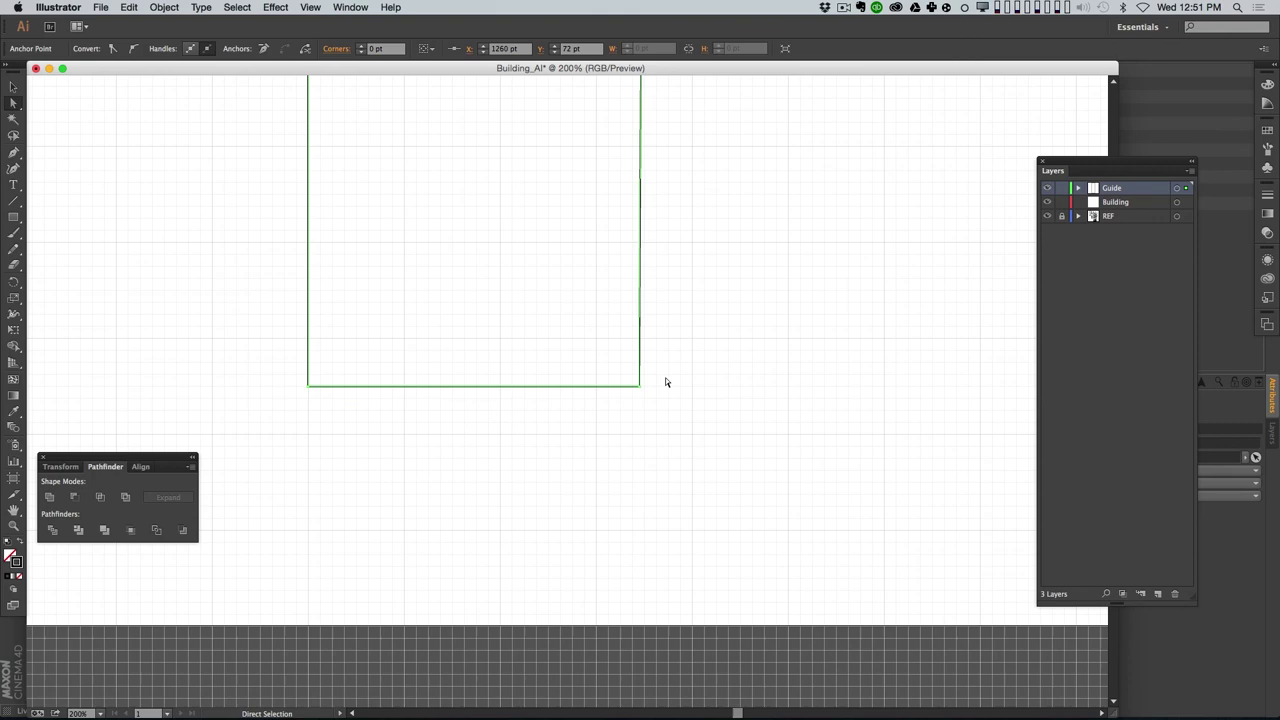
click(664, 375)
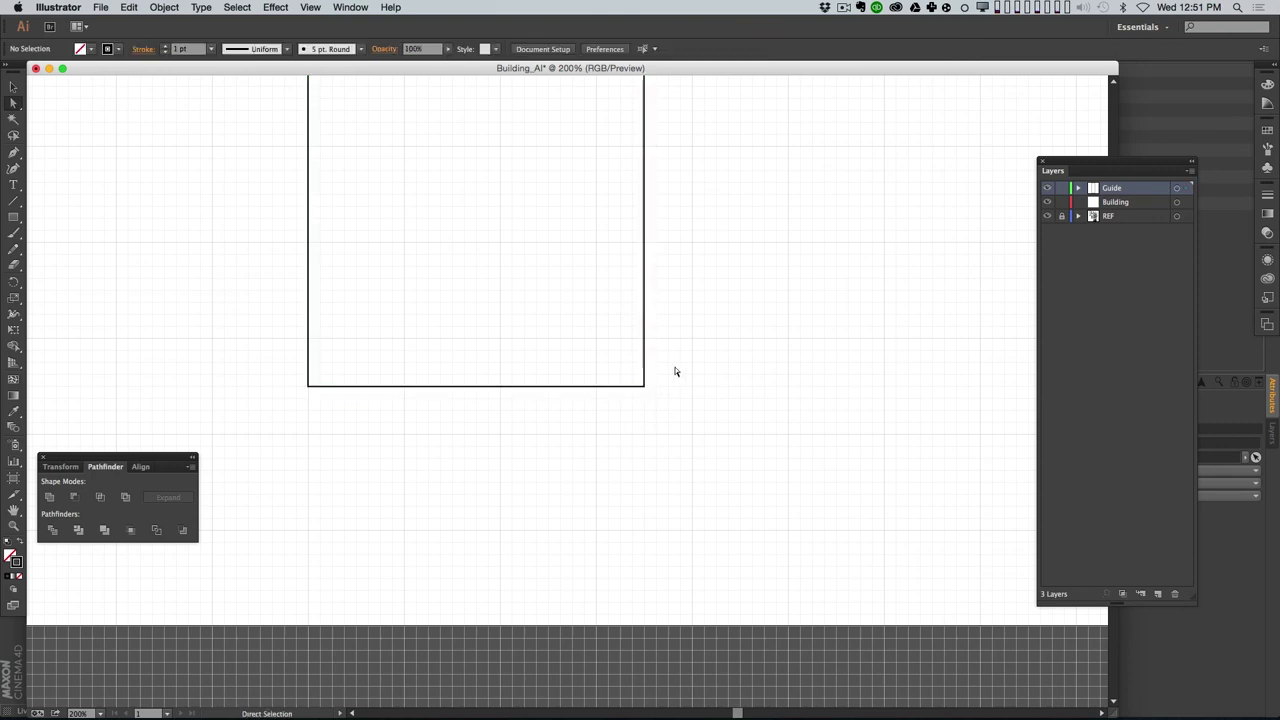
scroll(700, 420, up, 6)
scroll(700, 420, left, 5)
key(z)
alt+click(631, 363)
alt+click(612, 337)
drag(527, 237, 706, 370)
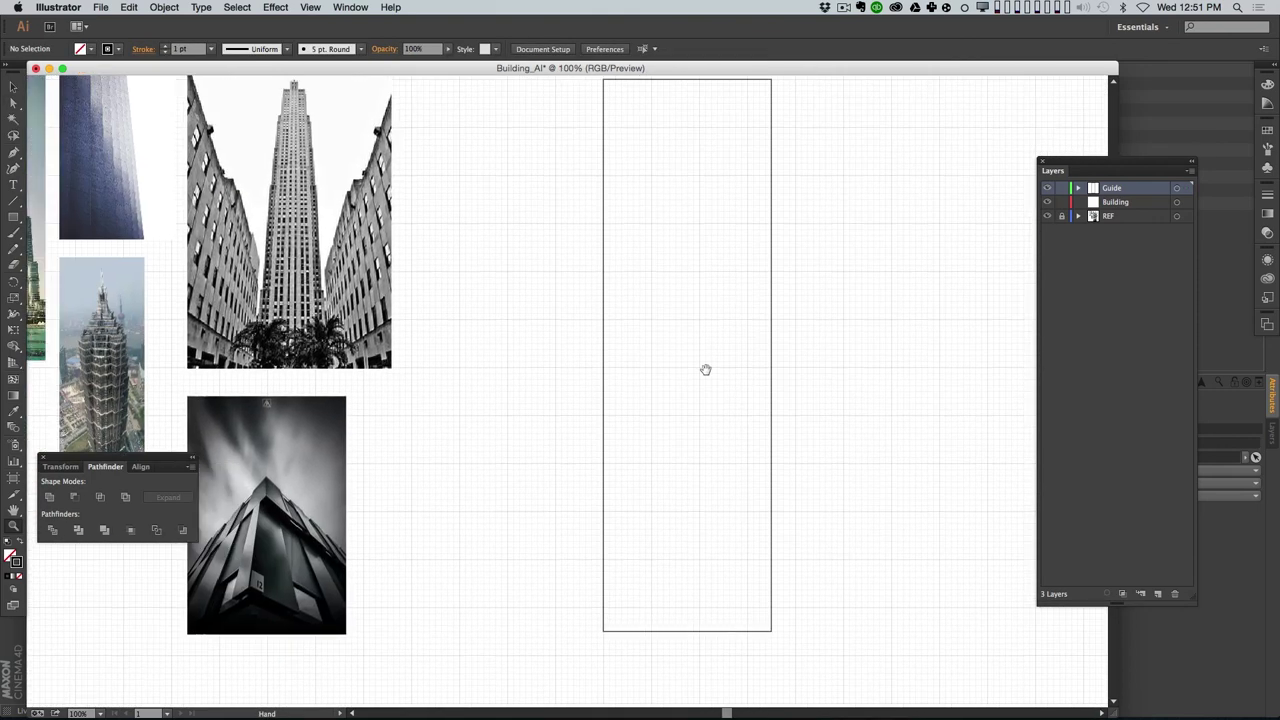
alt+click(683, 329)
scroll(700, 383, left, 4)
scroll(700, 383, up, 1)
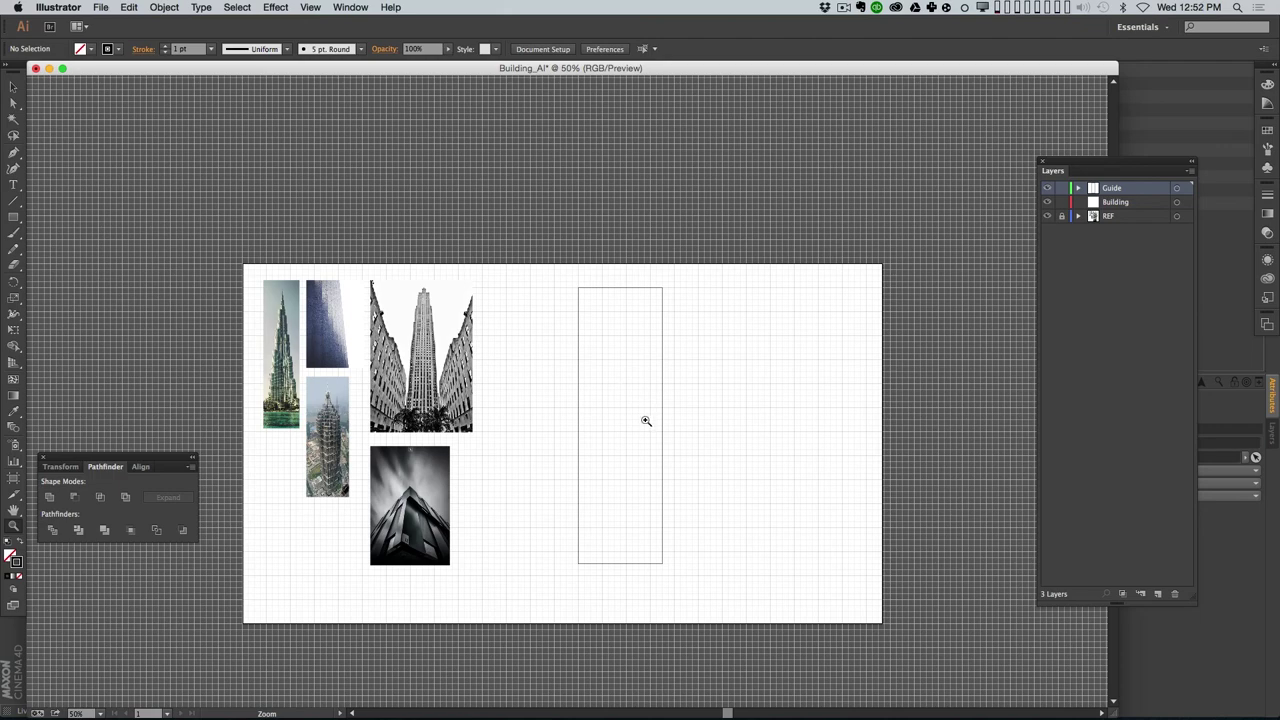
drag(636, 418, 741, 341)
click(653, 372)
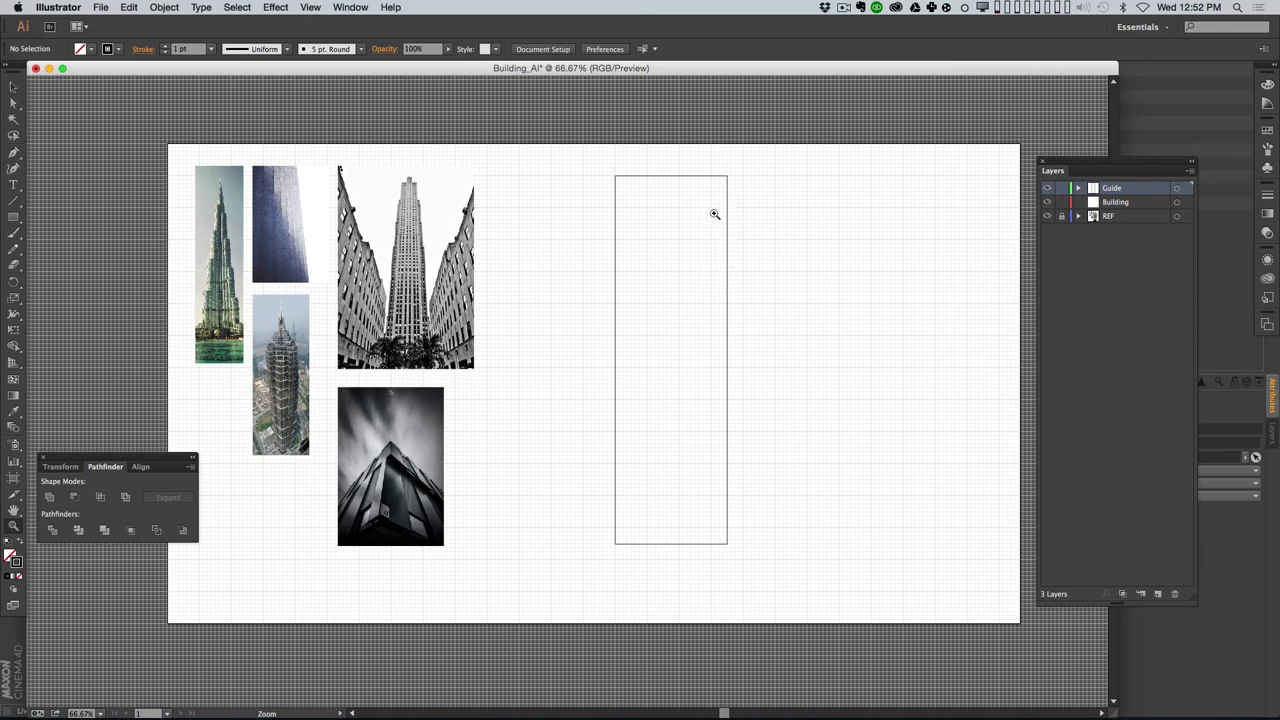
Step: Enlarge the guide rectangle from its bottom-right corner to 936 pt high
key(v)
drag(771, 159, 568, 570)
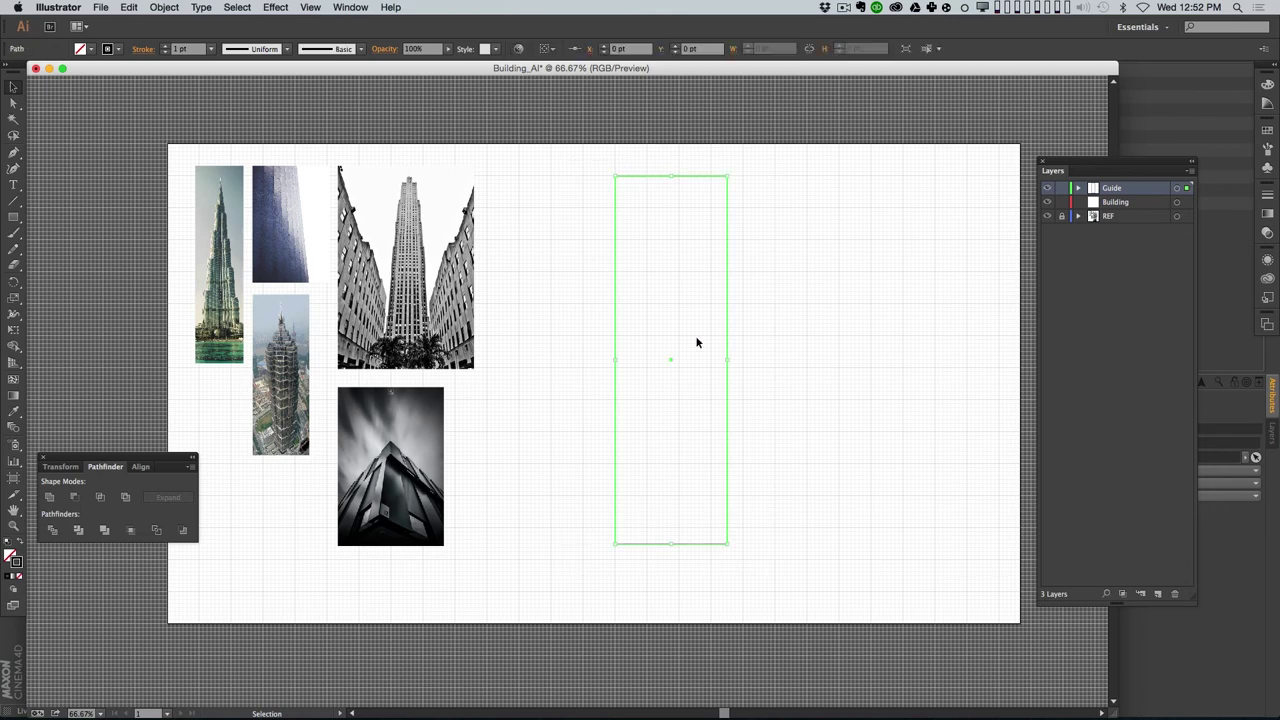
drag(727, 546, 766, 586)
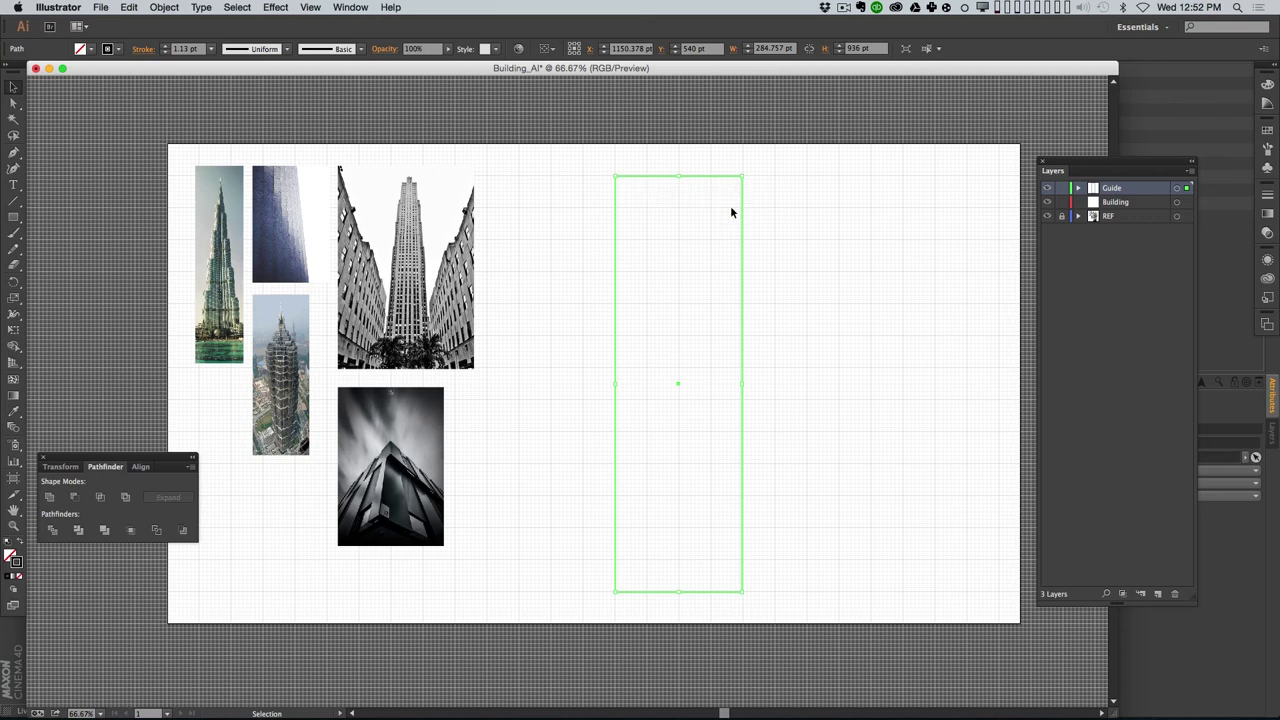
click(795, 214)
Step: Zoom in and realign the rectangle's top-right and bottom-right corner anchors
key(super+space)
super+drag(727, 164, 809, 247)
drag(536, 273, 926, 286)
drag(723, 165, 773, 190)
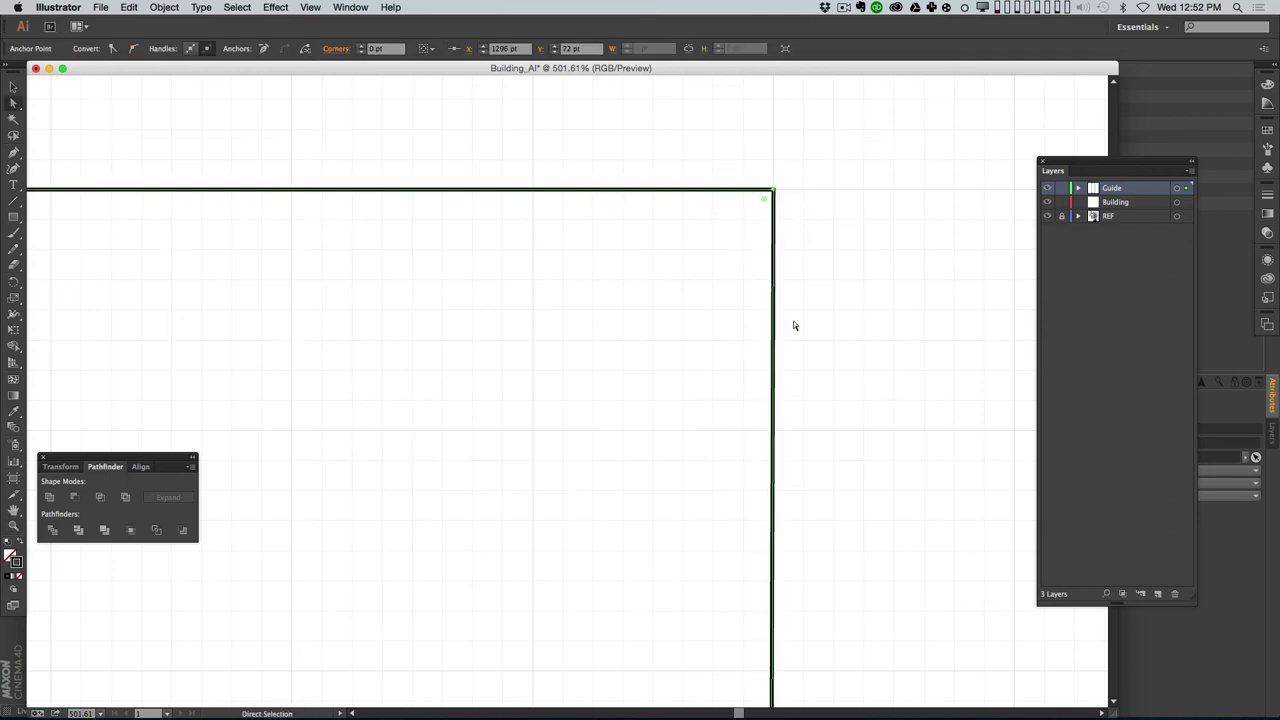
drag(804, 662, 749, 414)
key(z)
alt+click(708, 463)
alt+click(708, 463)
alt+click(708, 463)
alt+click(708, 463)
drag(647, 363, 685, 289)
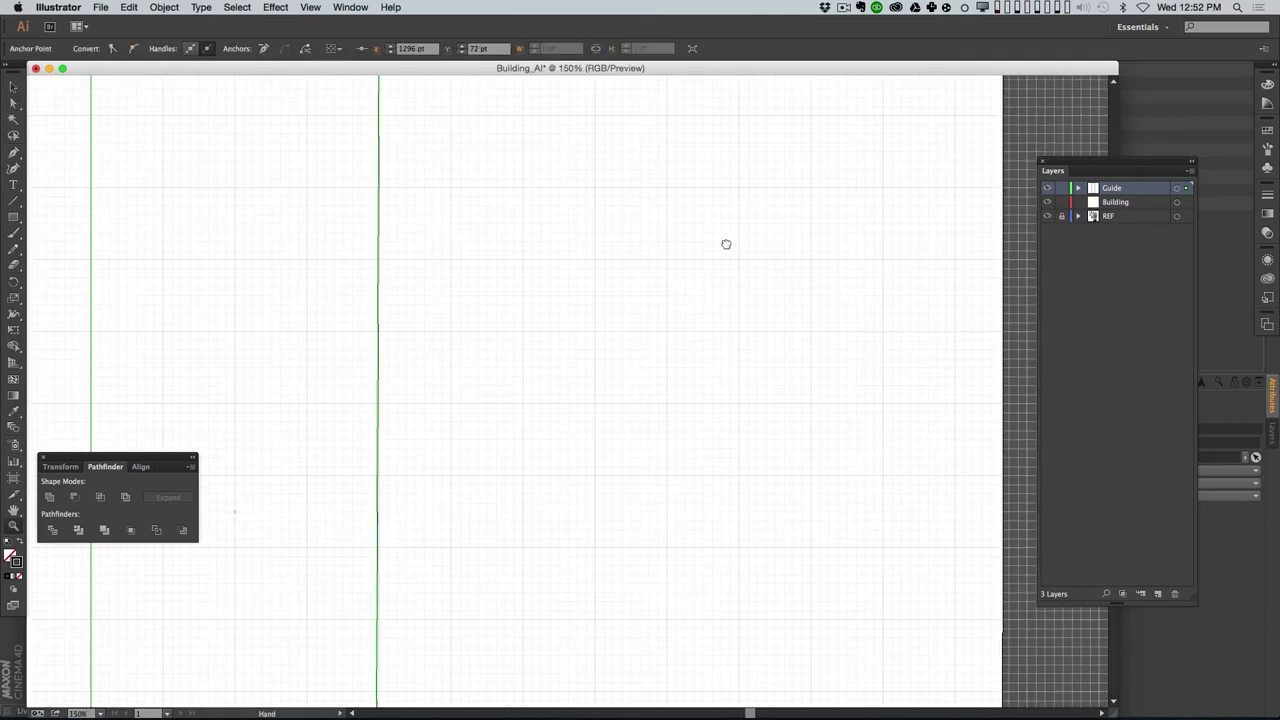
scroll(685, 289, down, 5)
scroll(685, 289, left, 4)
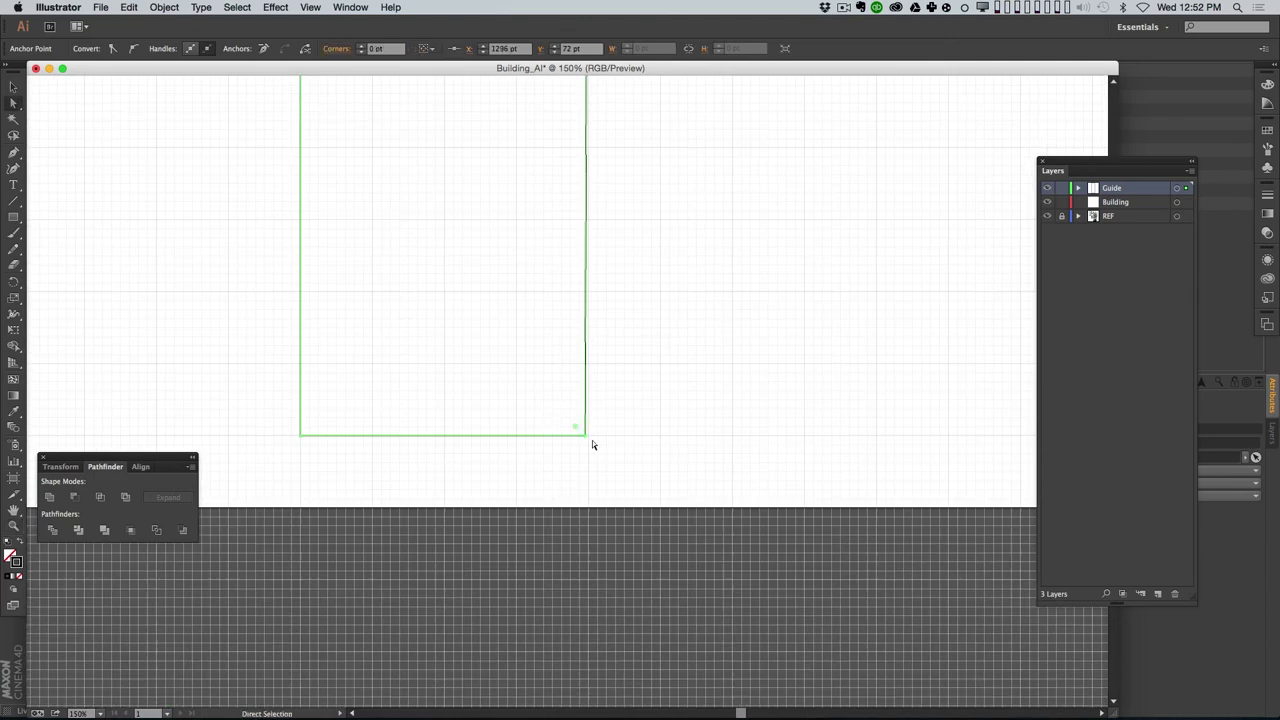
click(586, 433)
key(super+z)
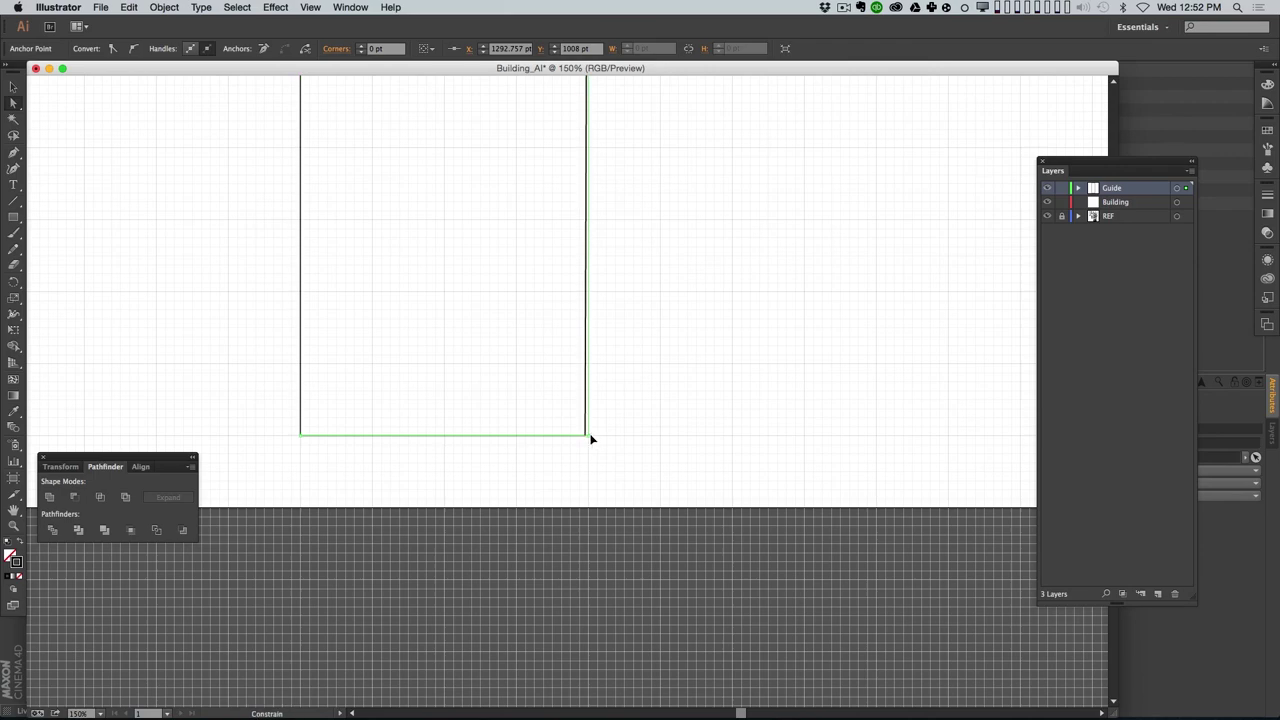
click(557, 391)
Step: At 66.67% zoom, move the Guide layer below the Building layer
scroll(689, 402, up, 3)
scroll(689, 402, left, 5)
key(z)
alt+click(637, 368)
alt+click(623, 344)
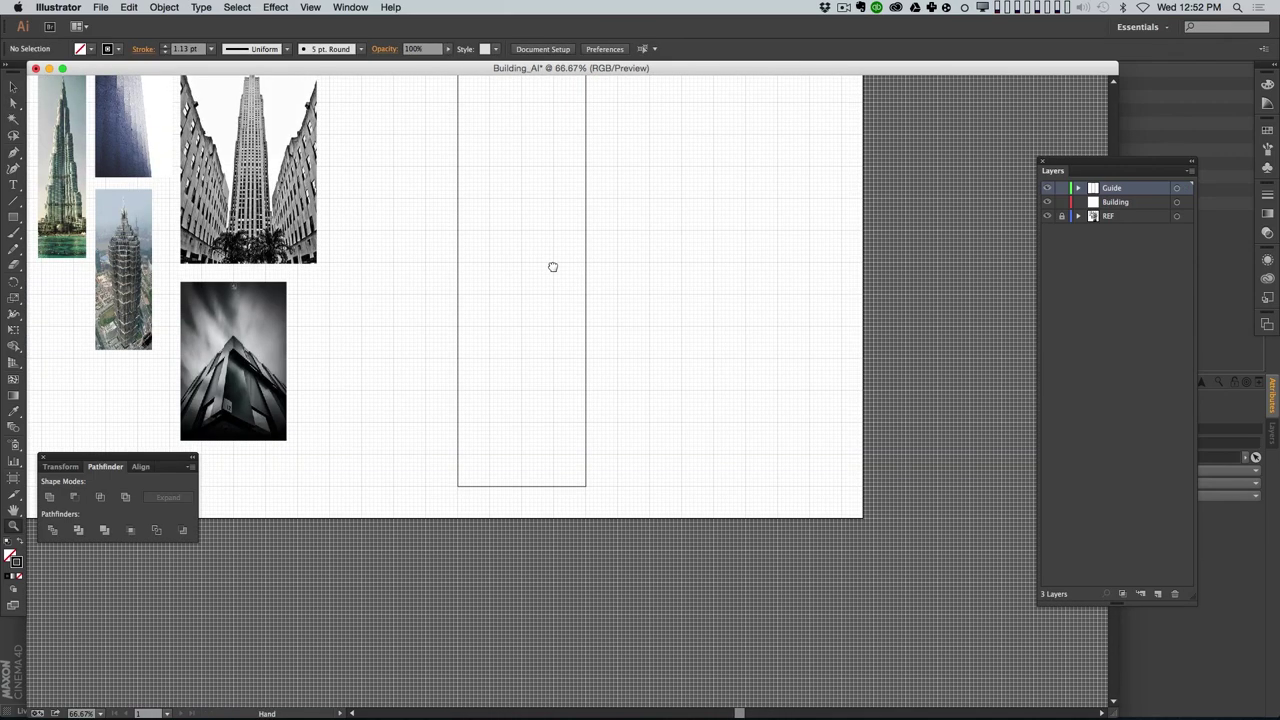
drag(540, 246, 695, 374)
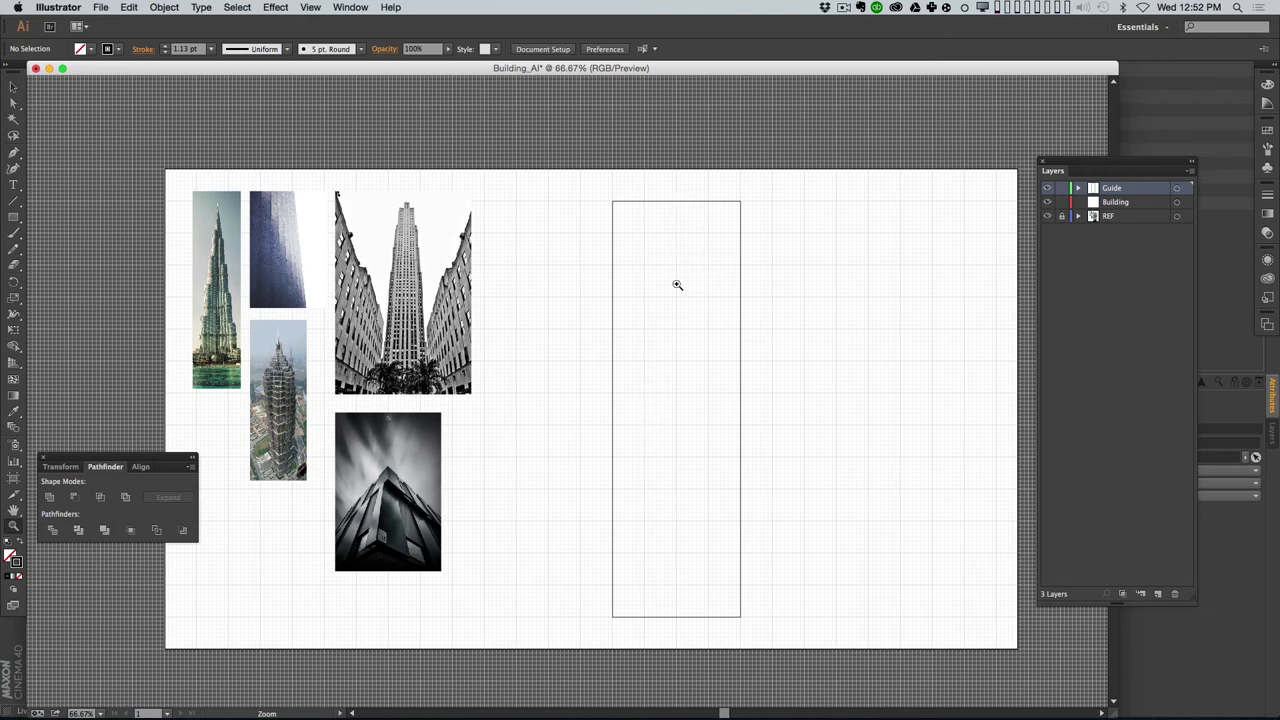
drag(677, 331, 674, 242)
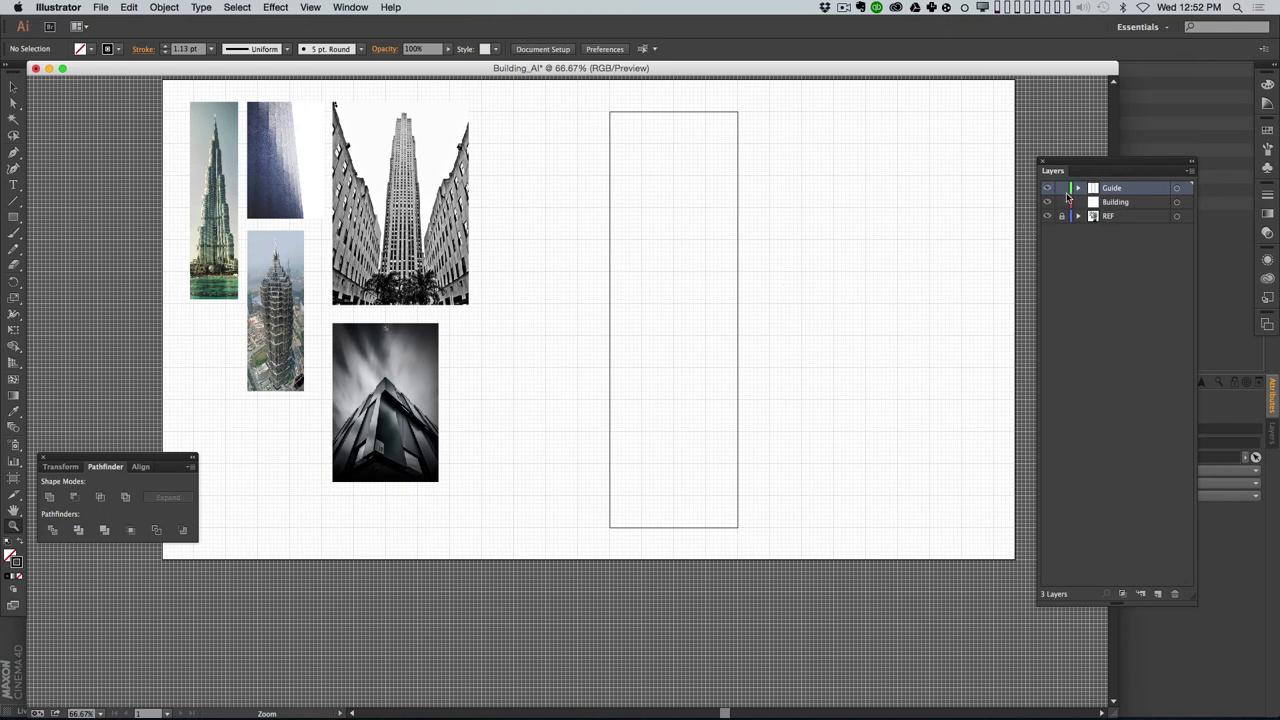
drag(1137, 194, 1137, 210)
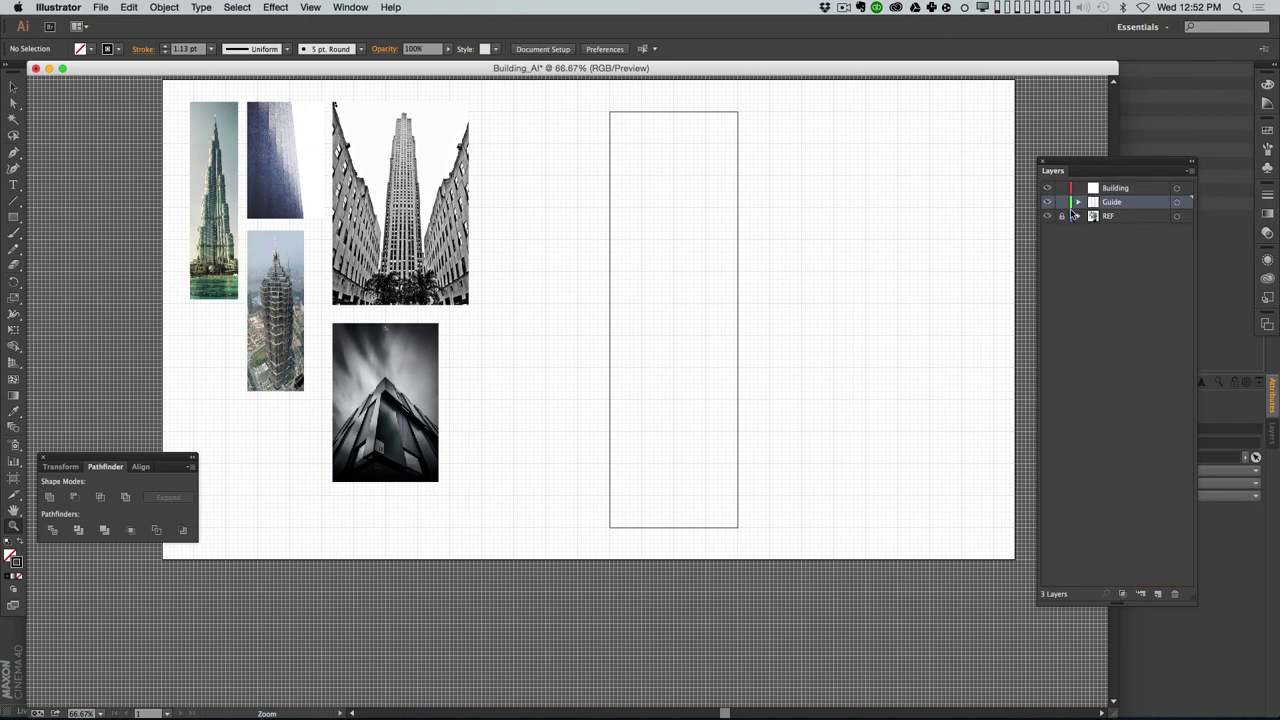
Step: Give the guide rectangle a light gray #c6c6c6 outline
click(1178, 202)
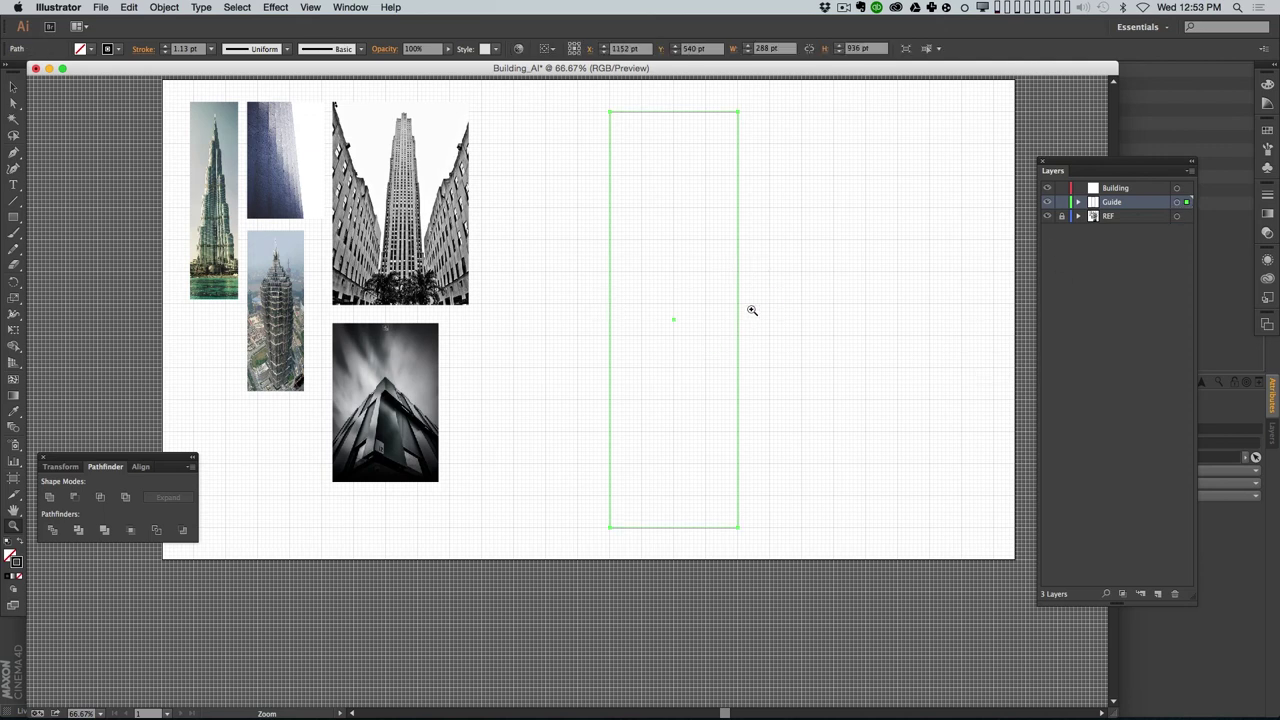
double_click(18, 565)
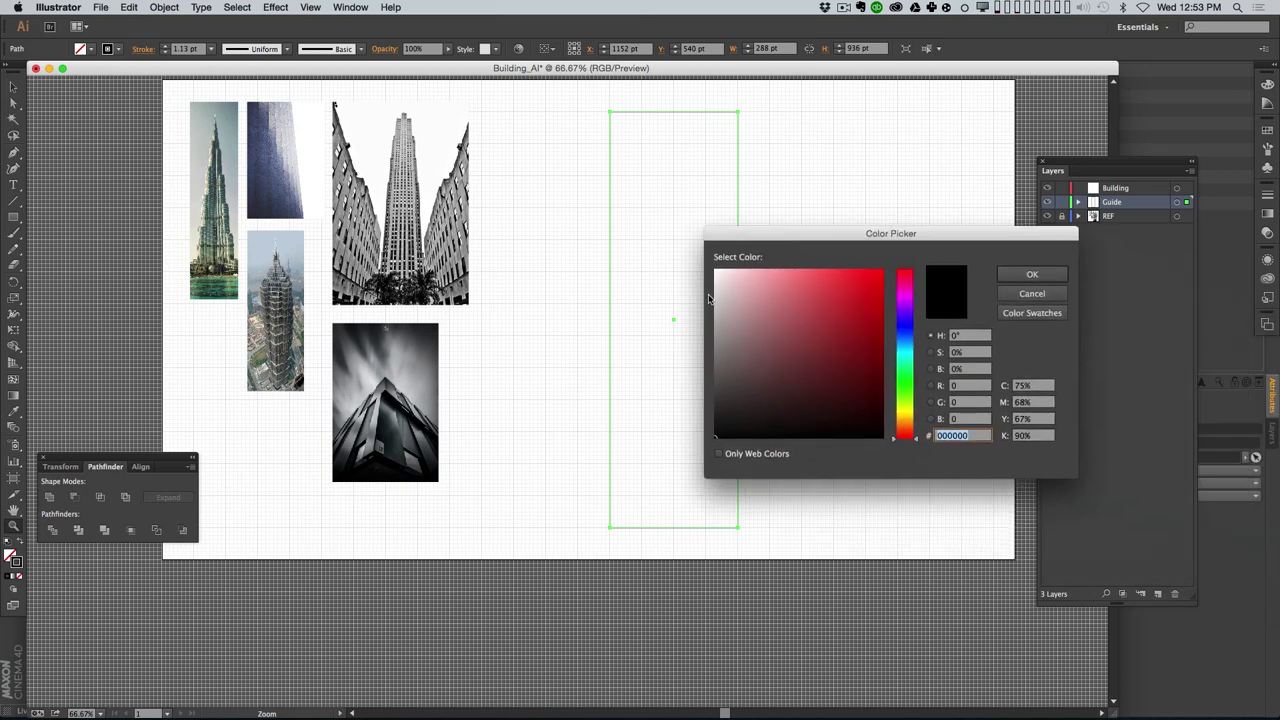
click(715, 306)
click(1034, 276)
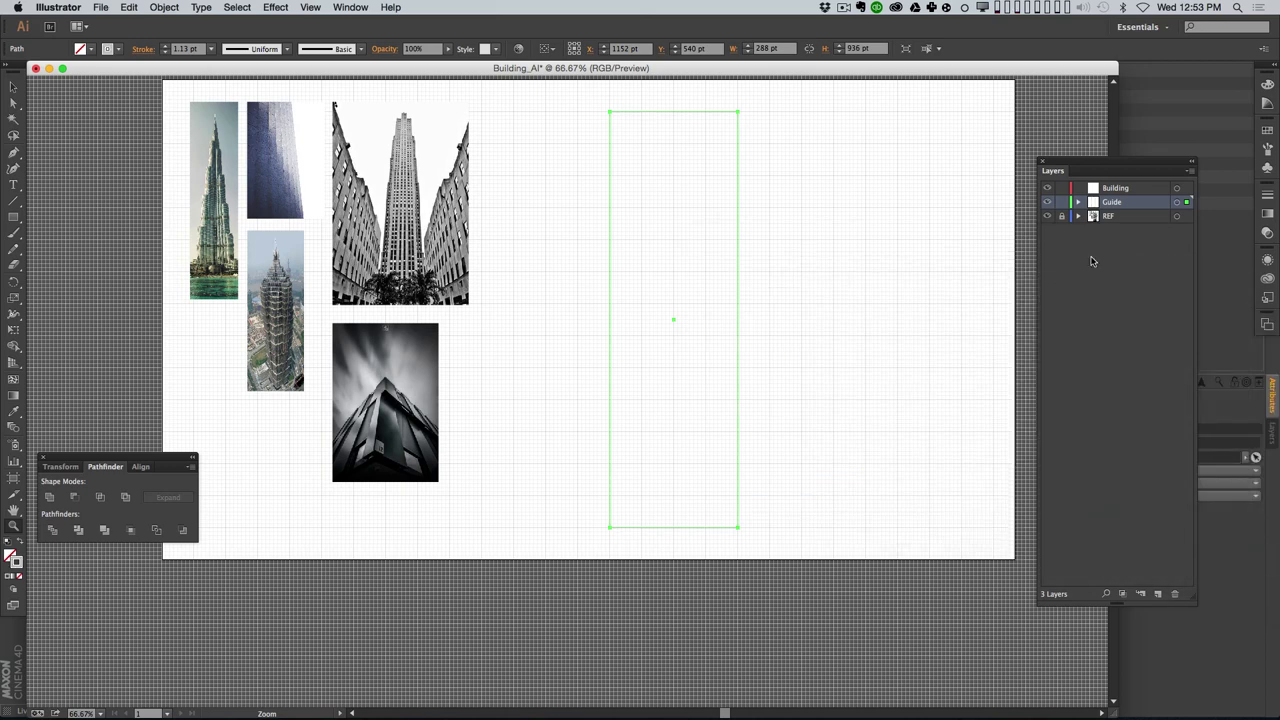
Step: Lock the Guide layer and make Building the active layer
click(1062, 202)
key(v)
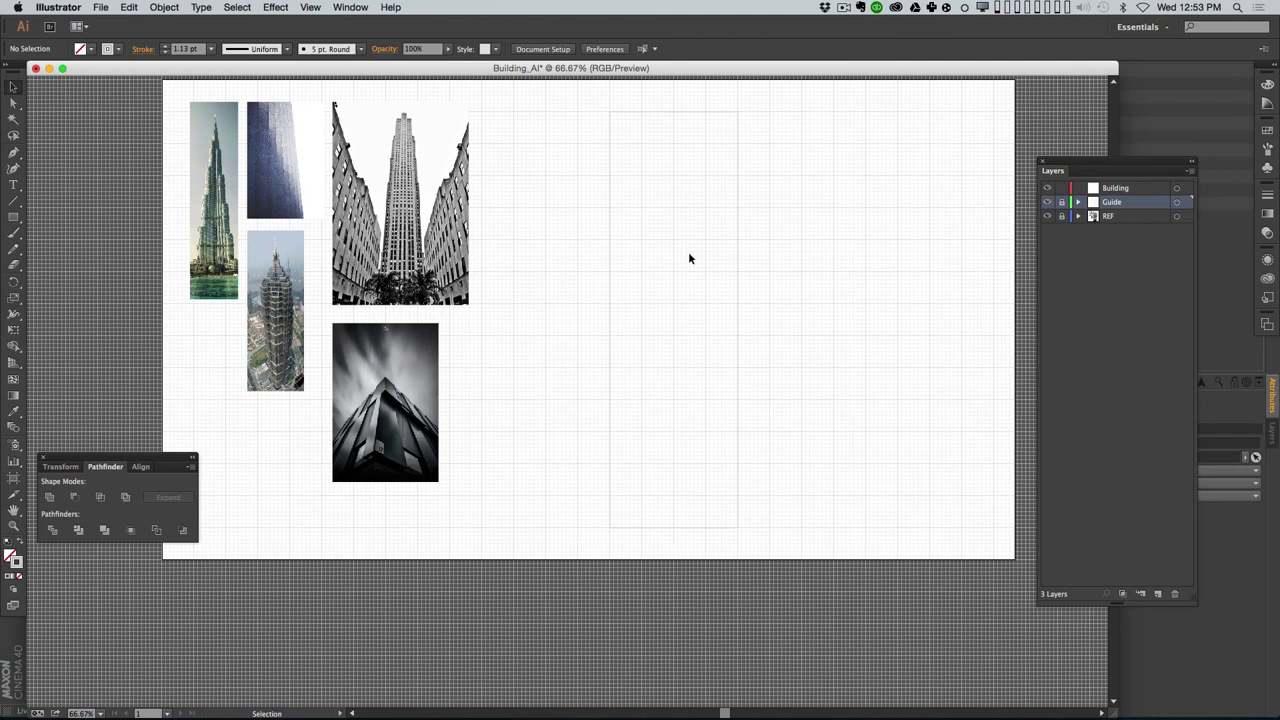
click(1103, 189)
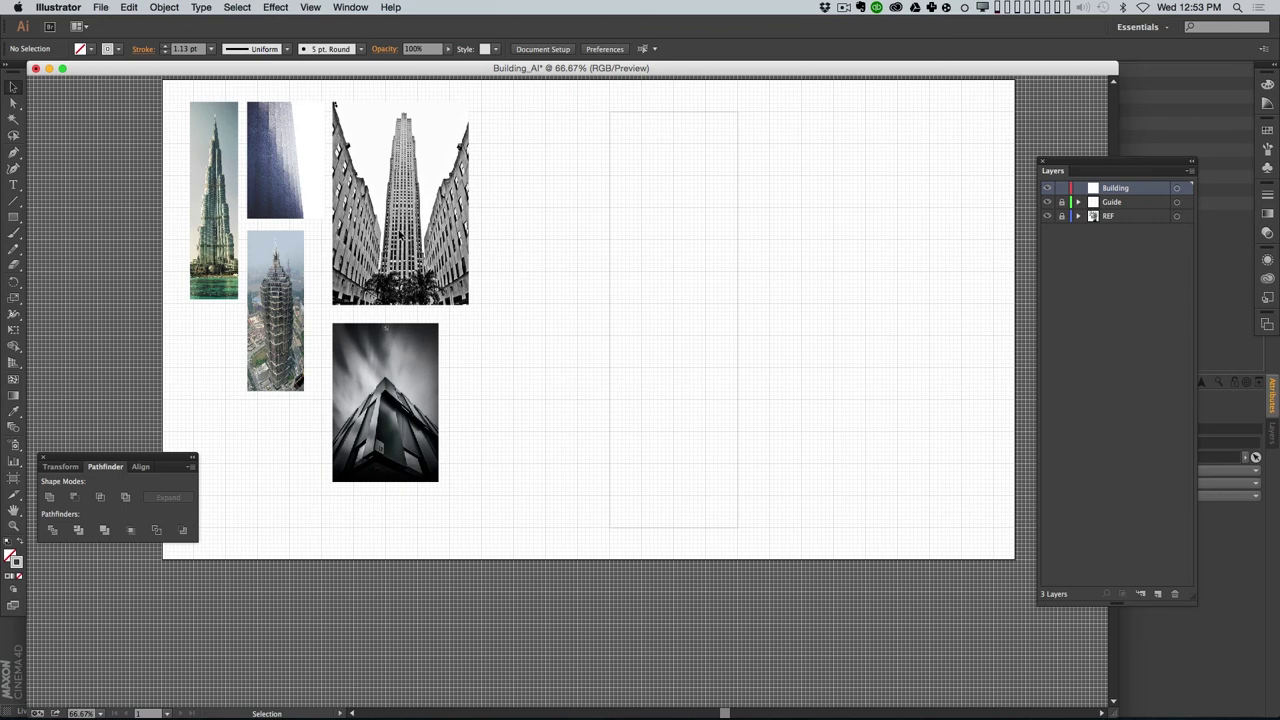
super+click(400, 236)
super+click(400, 236)
drag(652, 416, 460, 130)
scroll(577, 263, up, 2)
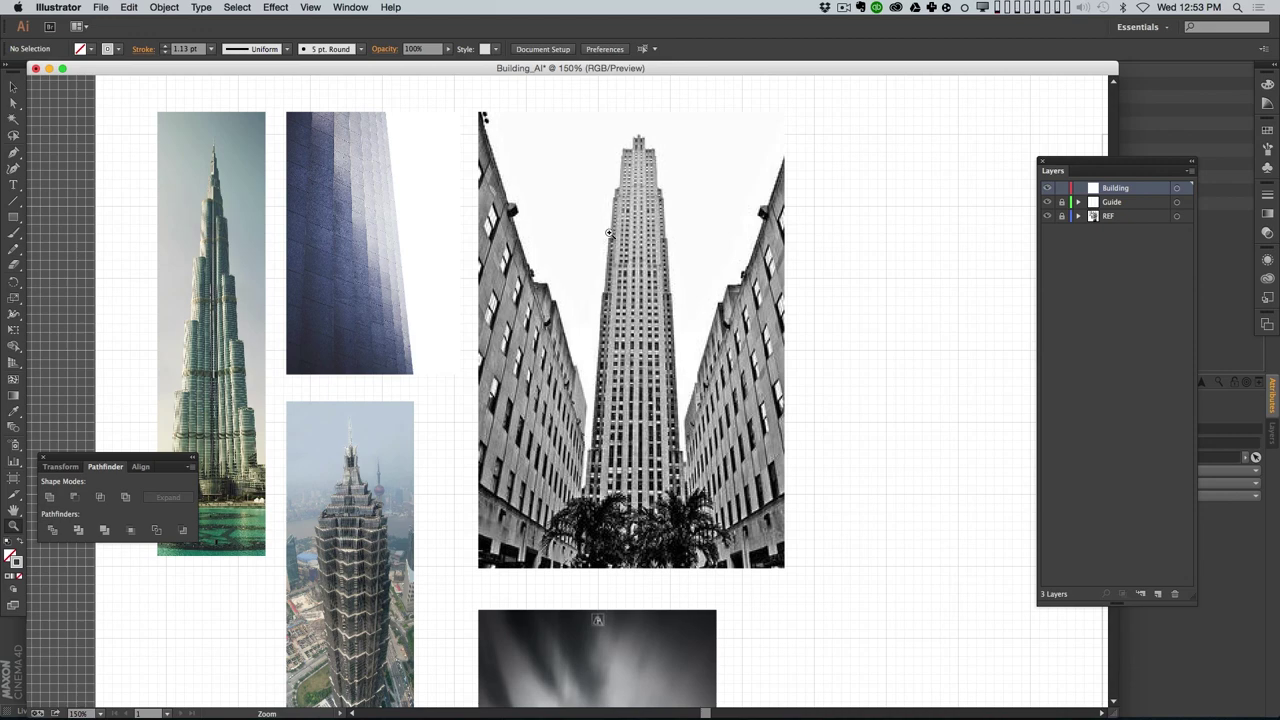
drag(650, 291, 563, 273)
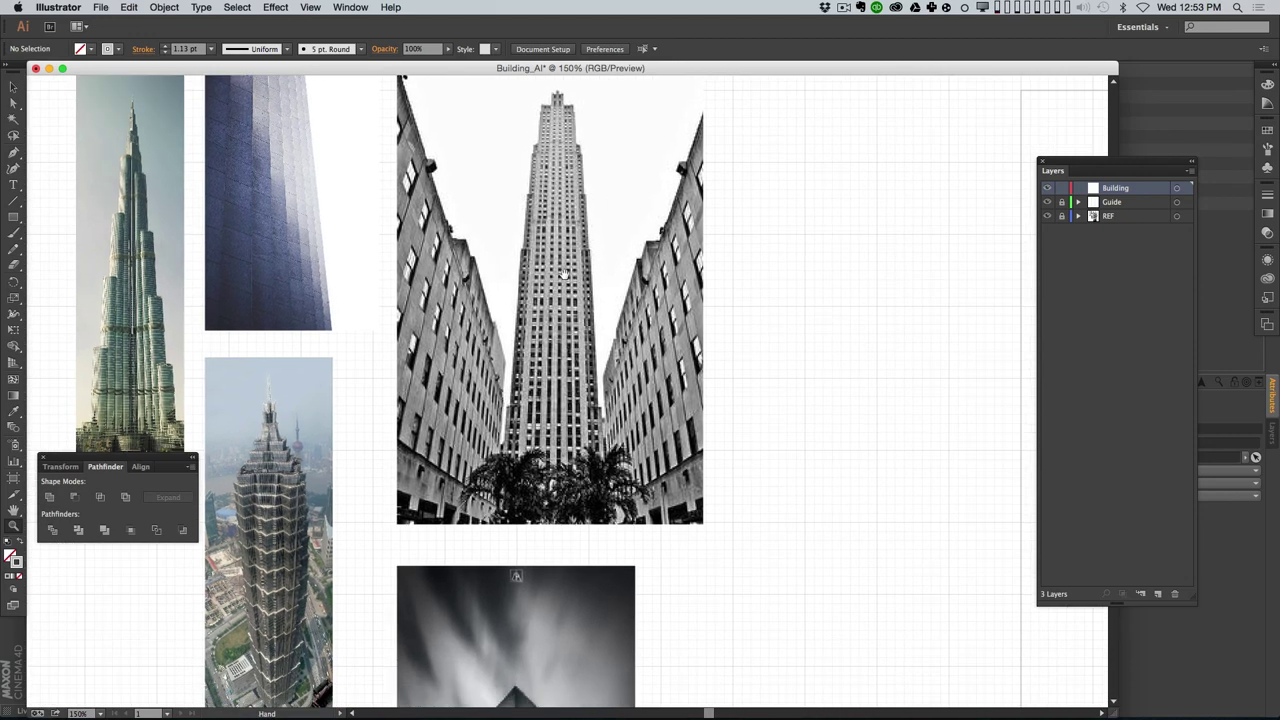
alt+click(633, 348)
drag(637, 459, 454, 361)
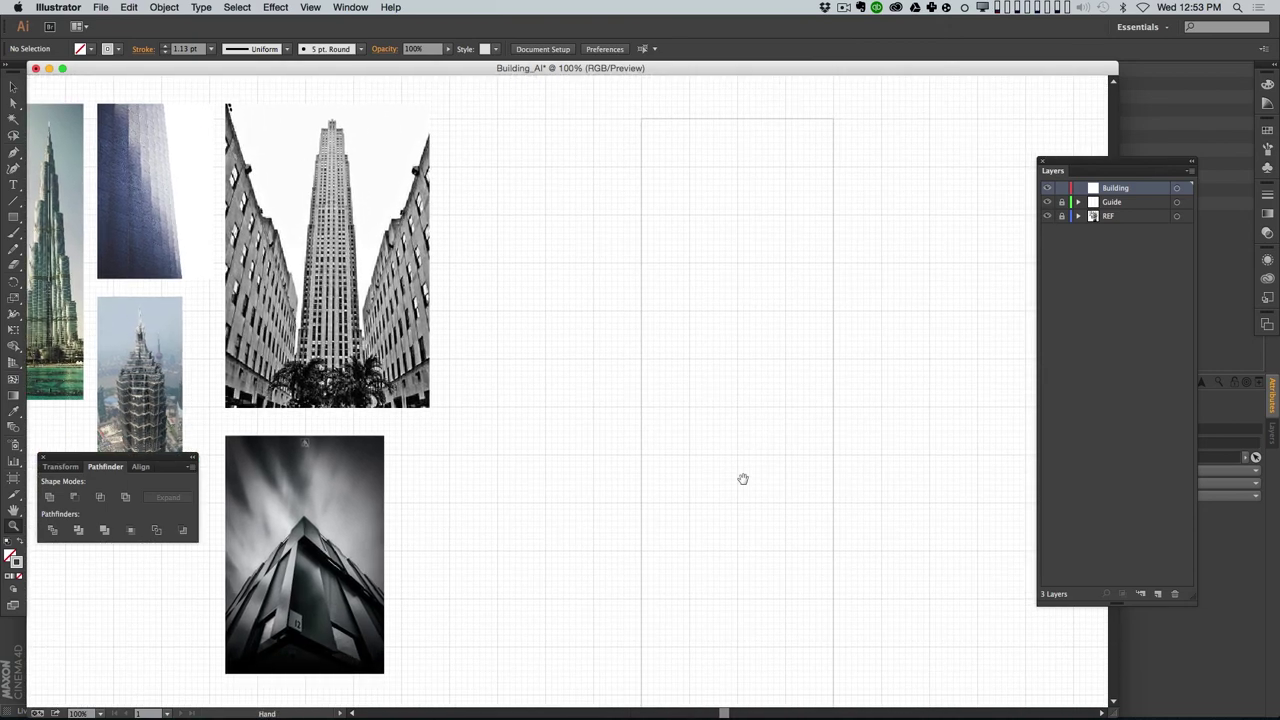
drag(731, 584, 677, 411)
alt+click(677, 411)
drag(688, 301, 711, 365)
key(m)
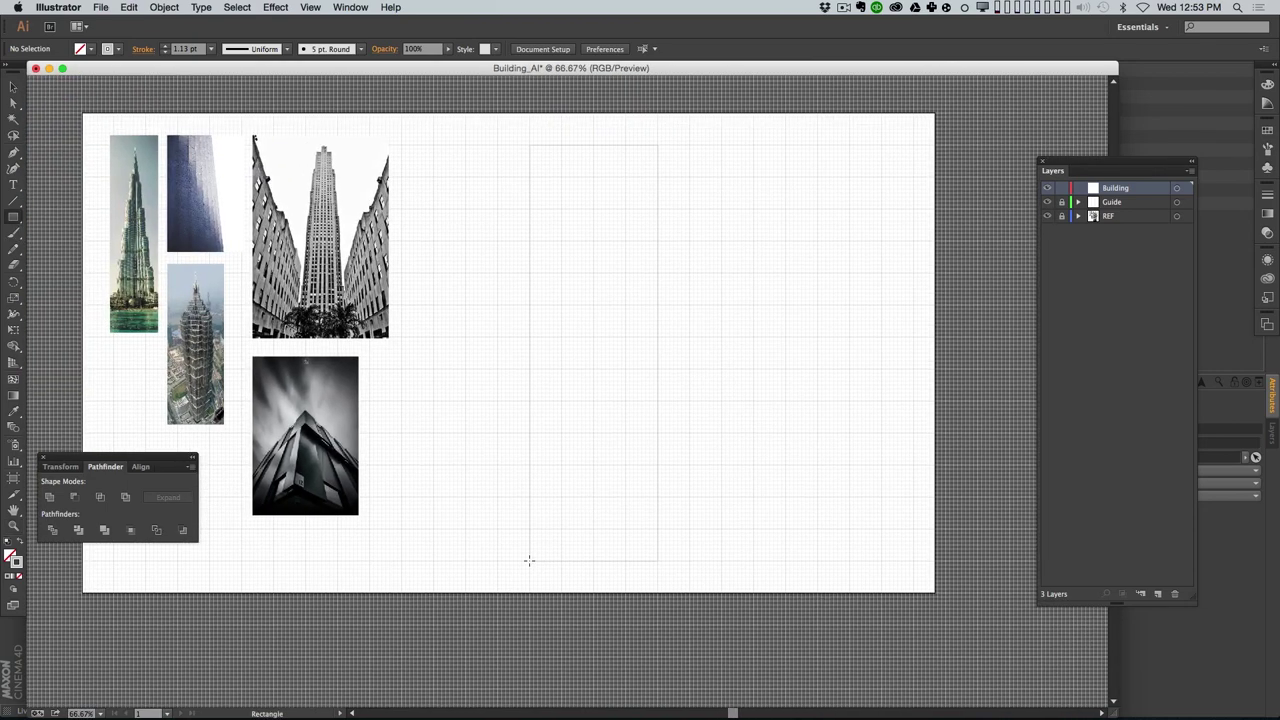
Step: Draw a base rectangle in the guide, copy it upward, and set outlines to #262626
drag(529, 560, 657, 465)
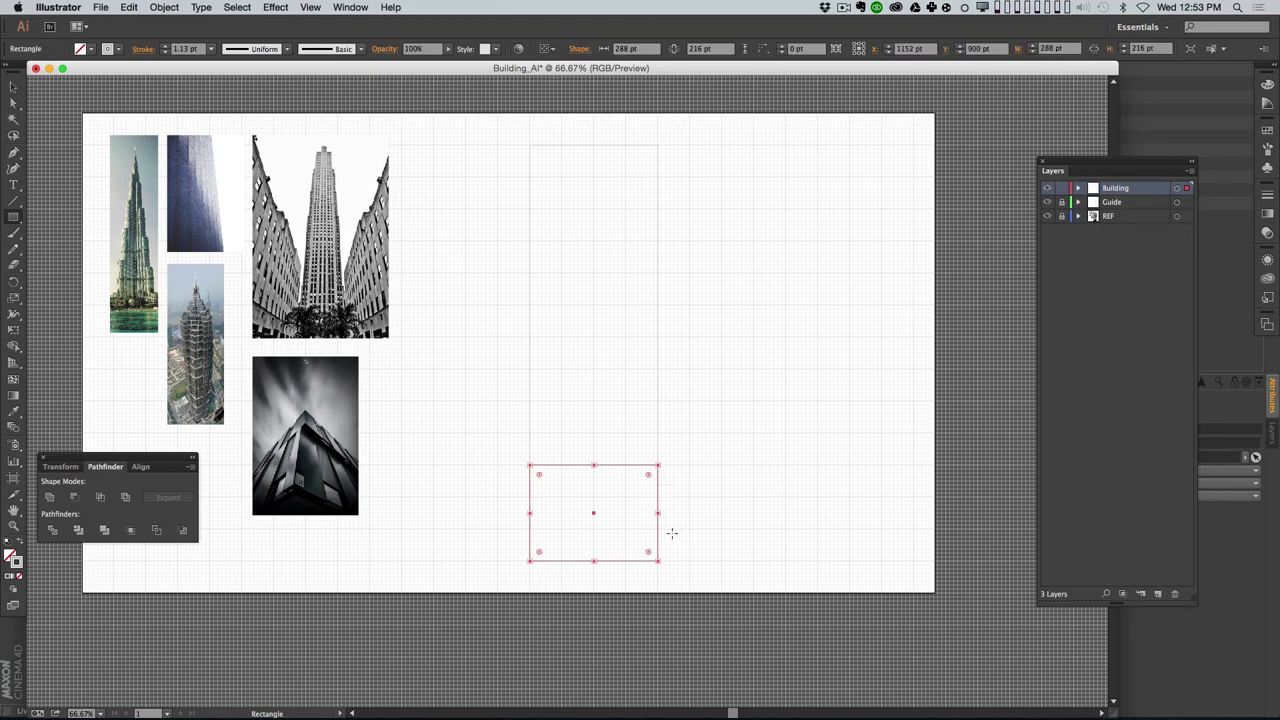
key(v)
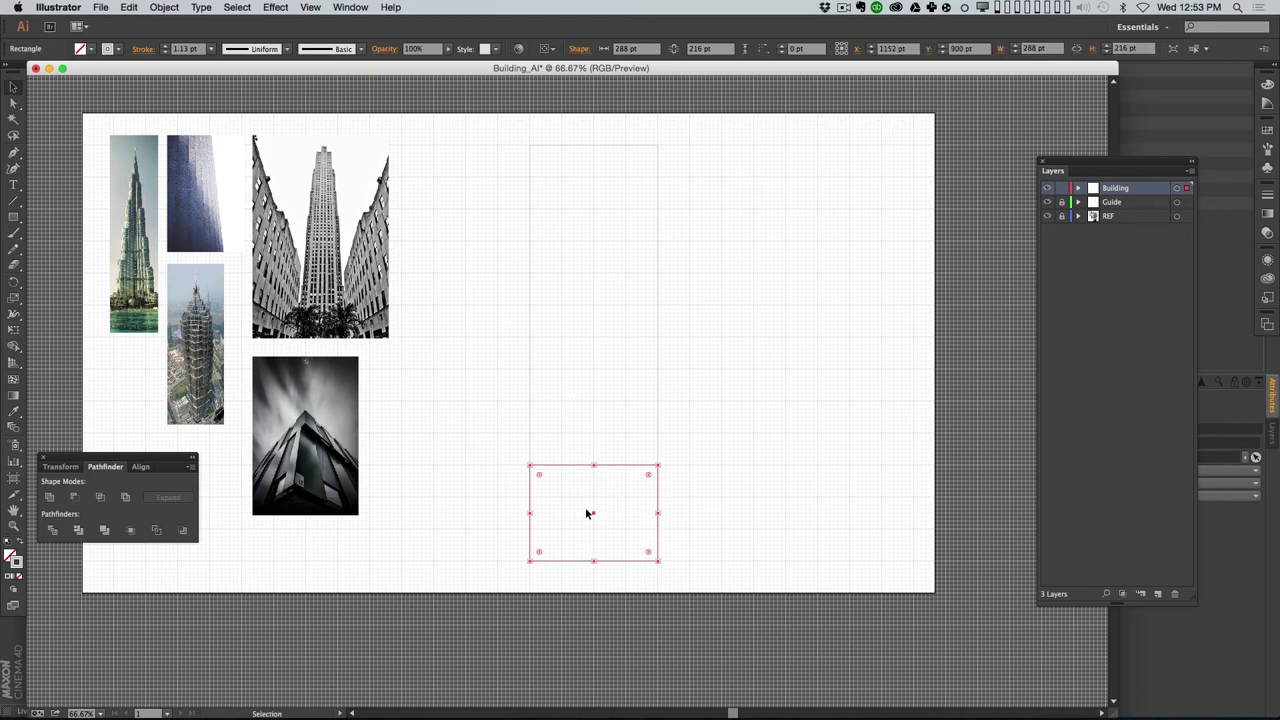
alt+shift+drag(593, 516, 594, 430)
drag(588, 329, 586, 506)
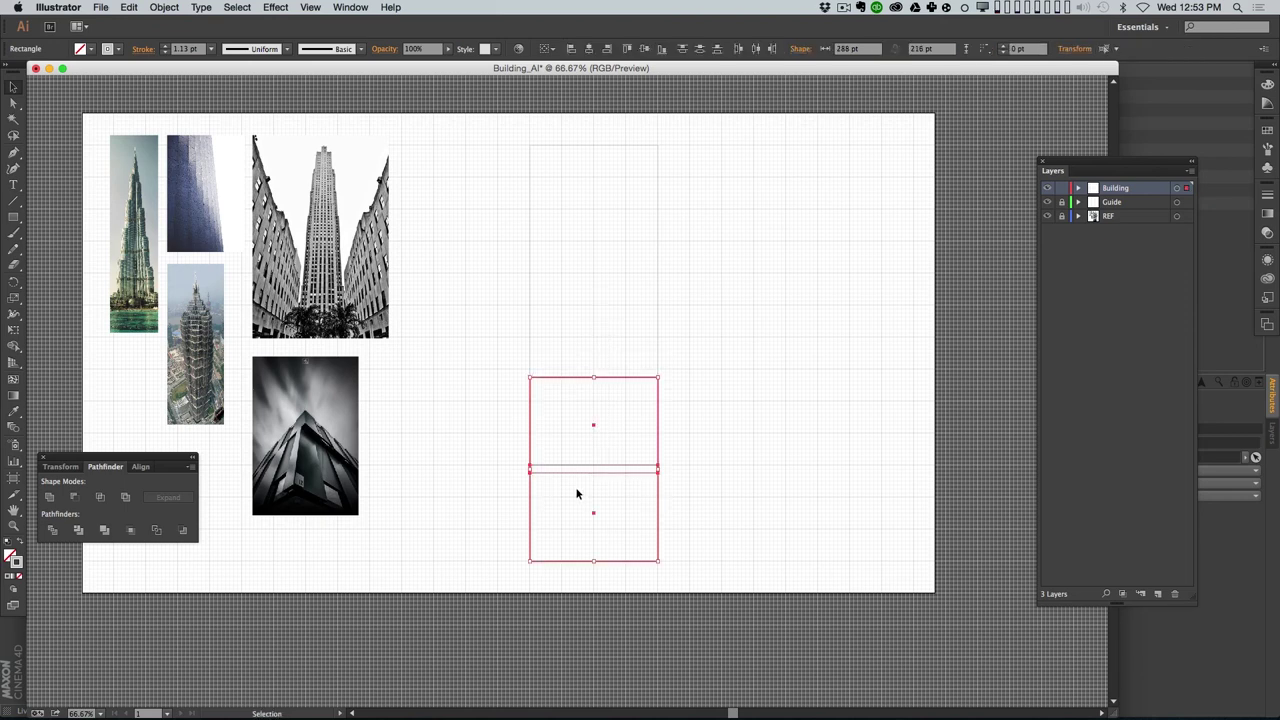
double_click(16, 563)
text(262626)
key(Return)
click(710, 343)
Step: Narrow the second rectangle, add a 216 pt wide third tier, and align their edges
click(622, 424)
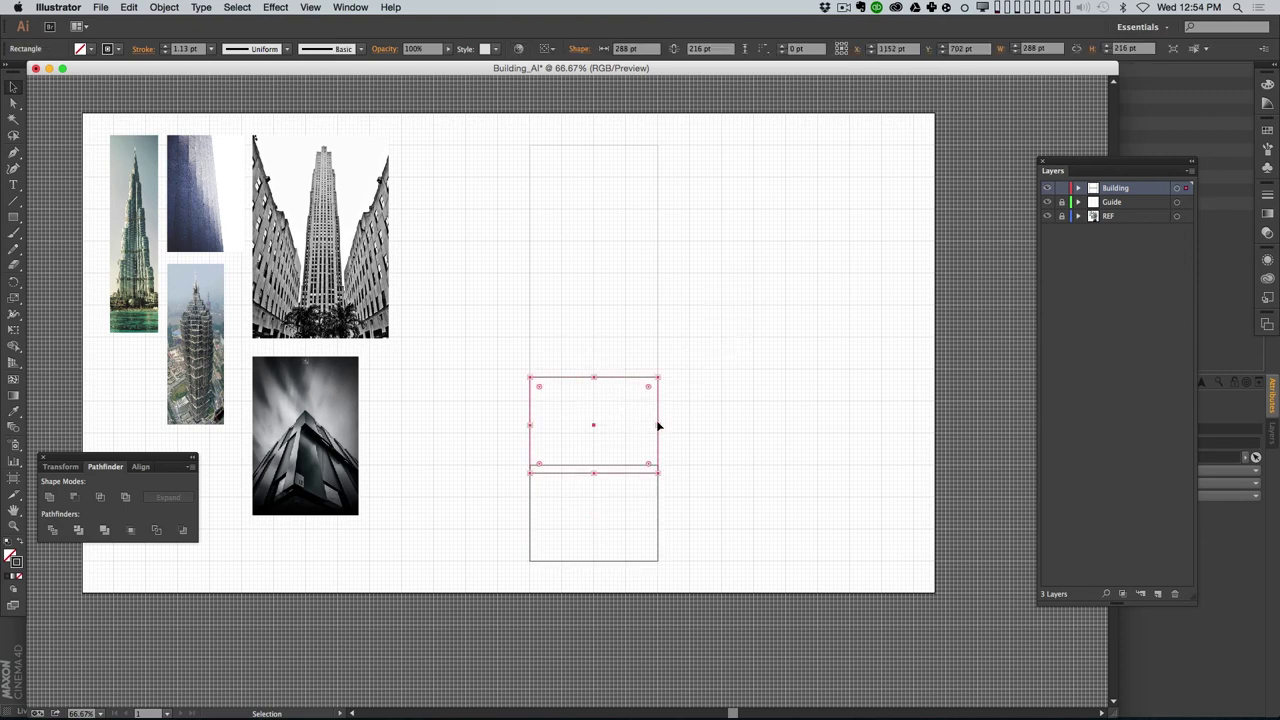
alt+drag(656, 429, 649, 429)
click(711, 483)
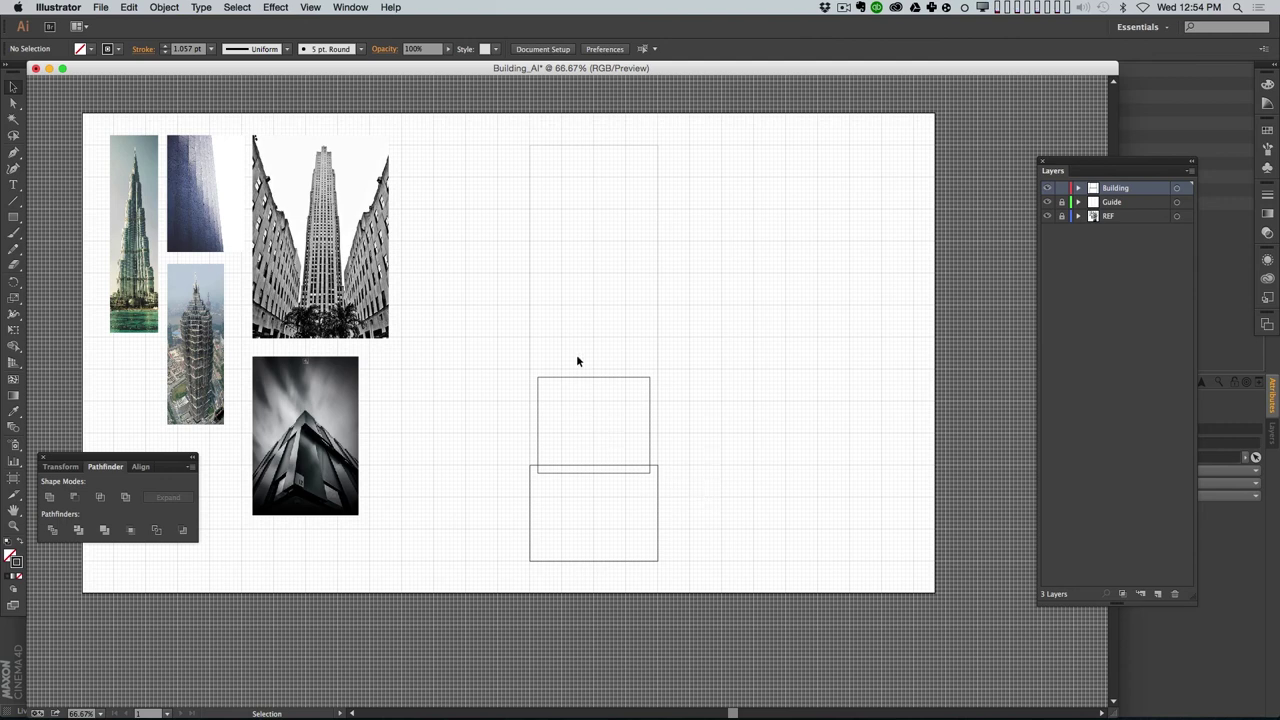
alt+drag(591, 381, 594, 296)
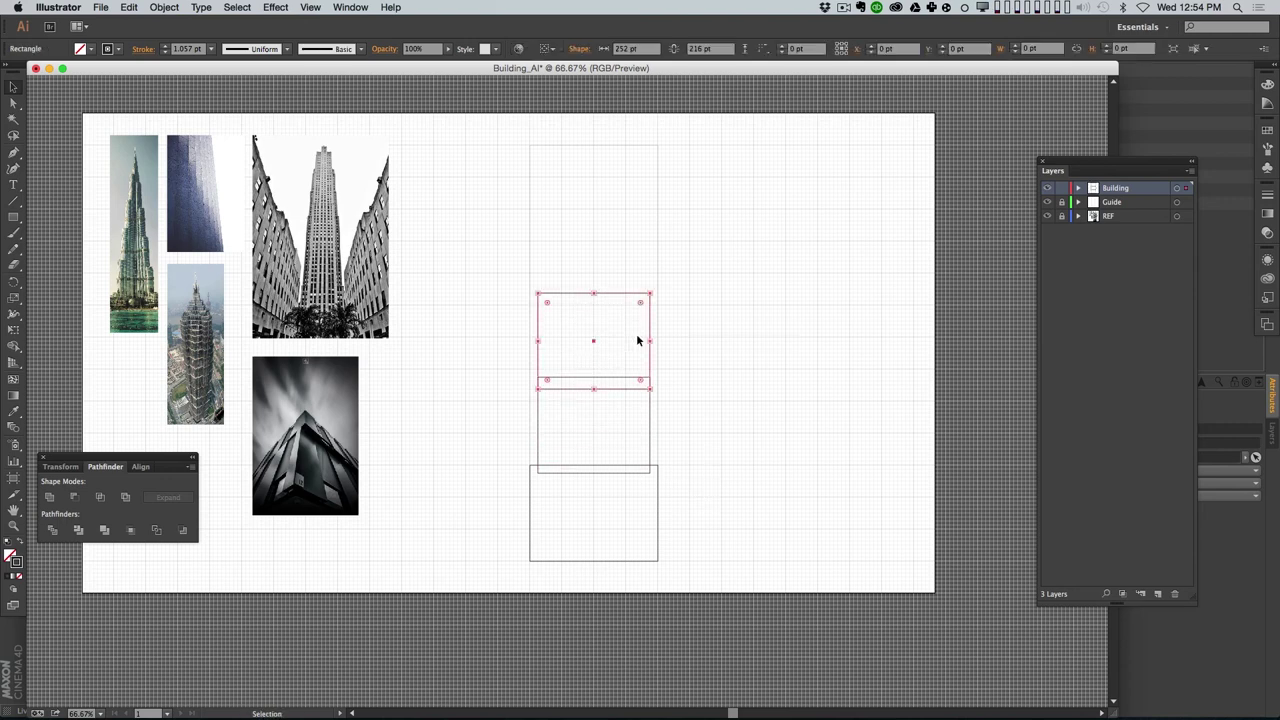
alt+drag(652, 341, 642, 341)
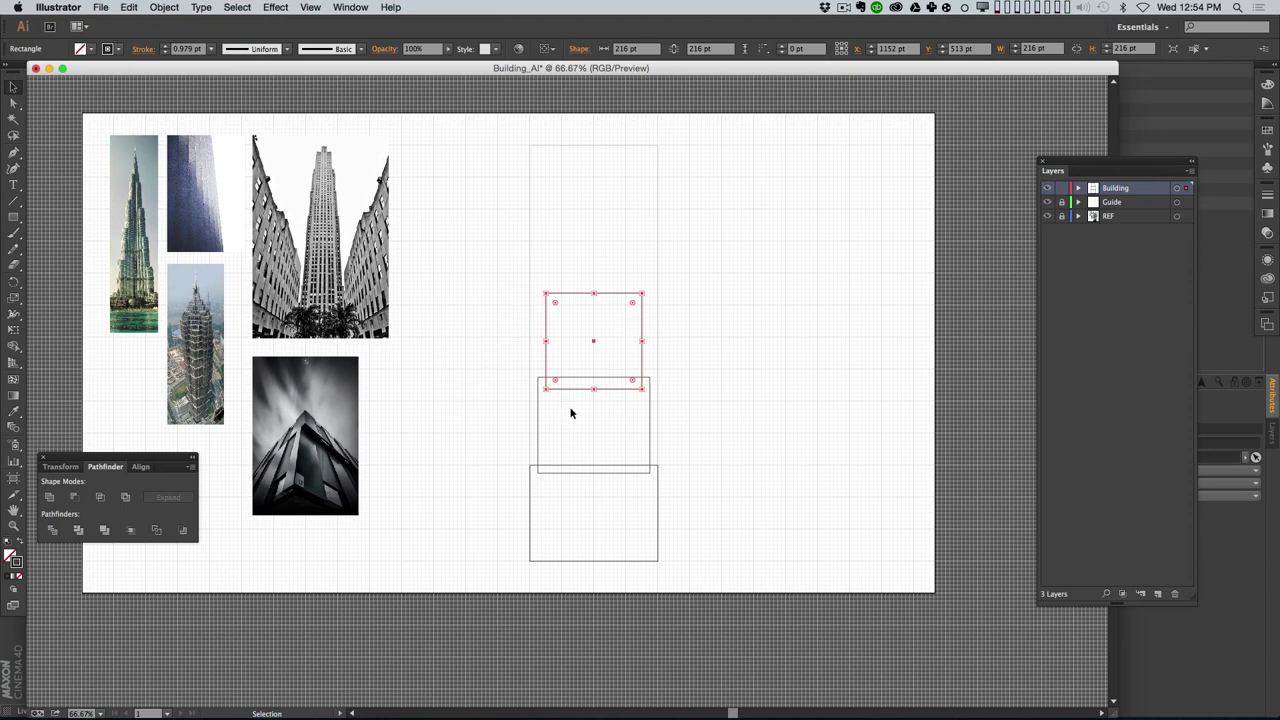
drag(606, 297, 608, 246)
click(591, 378)
drag(593, 376, 594, 346)
click(604, 243)
click(593, 291)
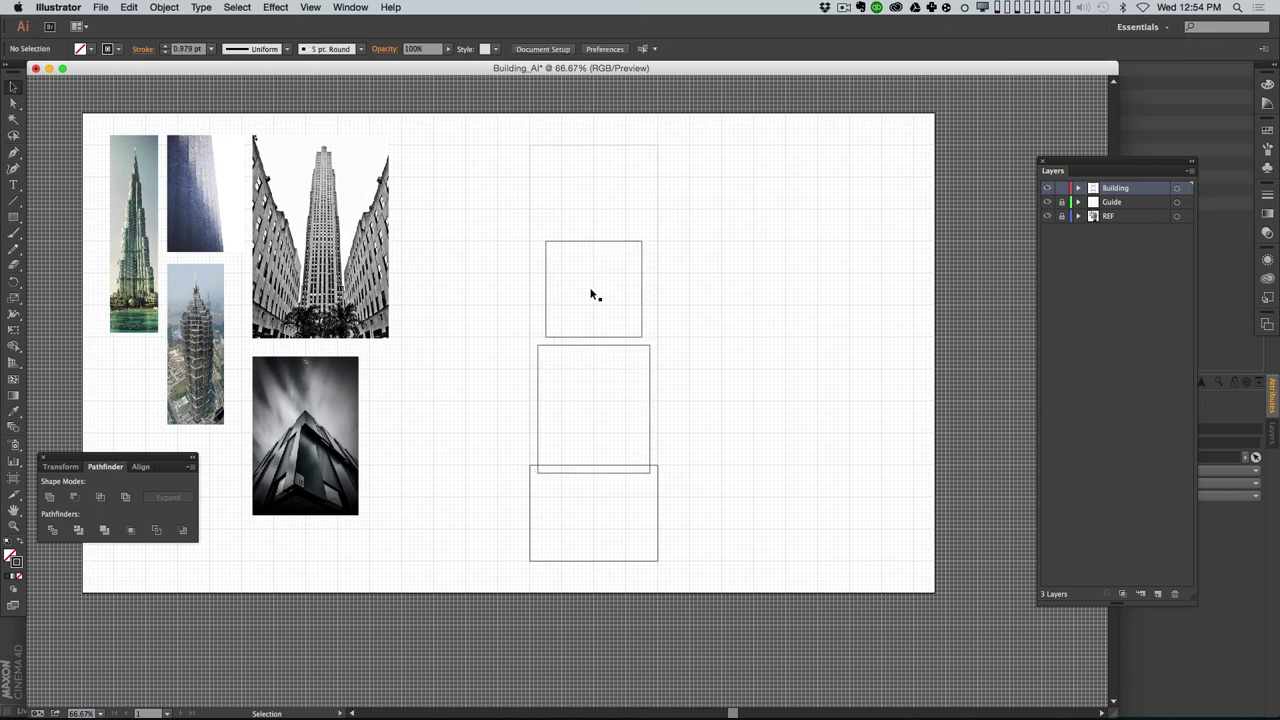
click(591, 289)
drag(591, 289, 592, 309)
click(594, 237)
Step: Add two narrower top tiers and lower the topmost rectangle's upper edge
alt+drag(591, 262, 590, 191)
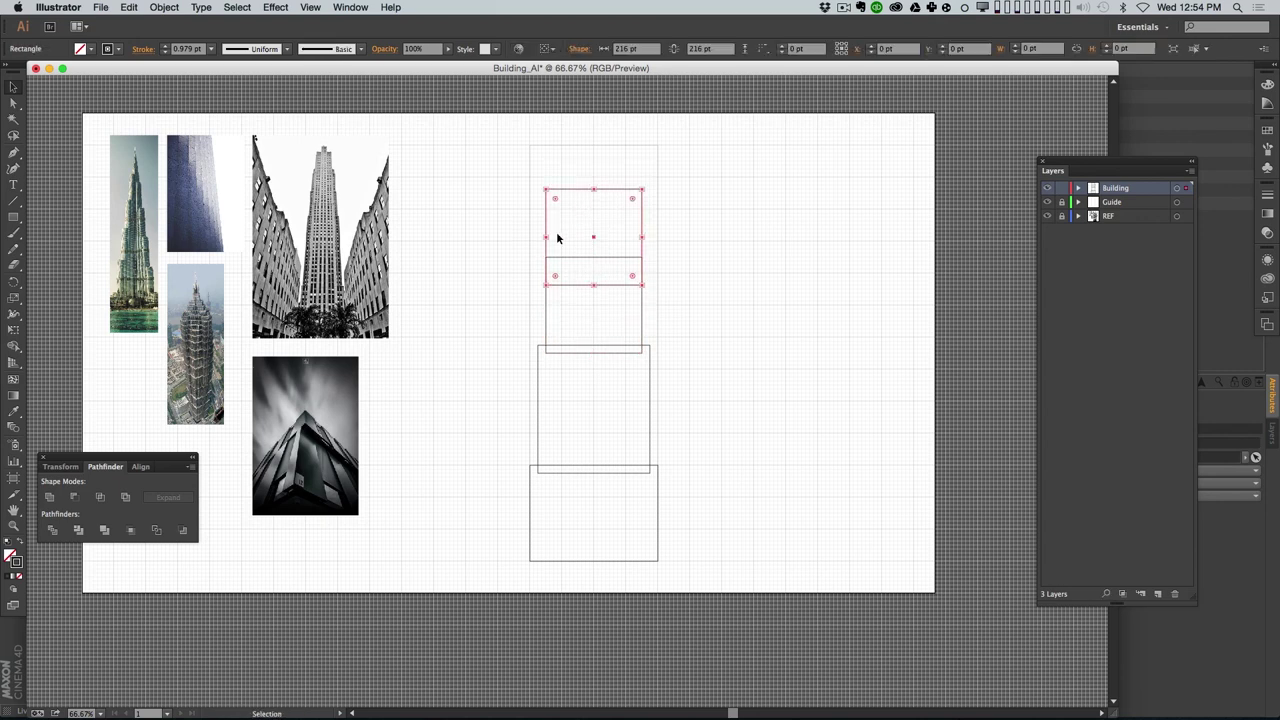
alt+drag(545, 236, 551, 237)
drag(593, 188, 594, 172)
key(super+z)
alt+shift+drag(593, 237, 593, 200)
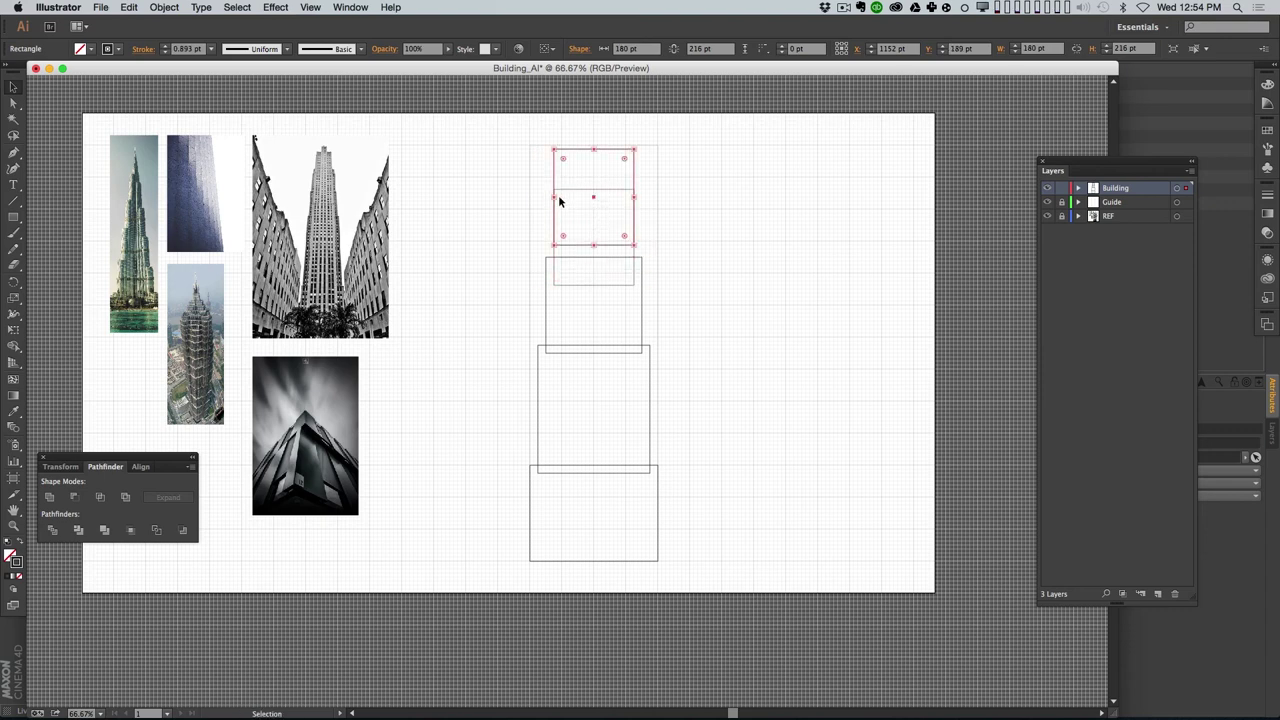
alt+drag(555, 197, 562, 196)
click(709, 219)
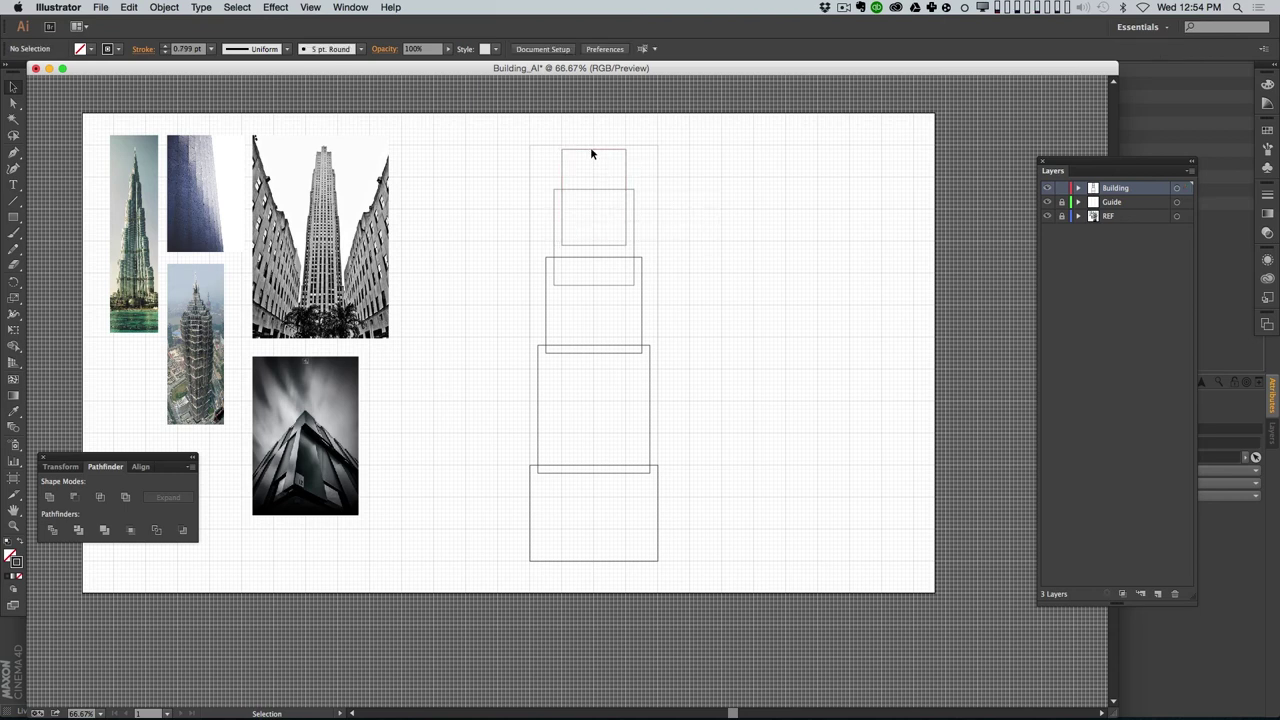
click(591, 149)
drag(594, 149, 572, 196)
Step: Marquee-select all the tower's rectangles and unite them with Pathfinder
click(644, 155)
click(676, 195)
drag(585, 133, 655, 500)
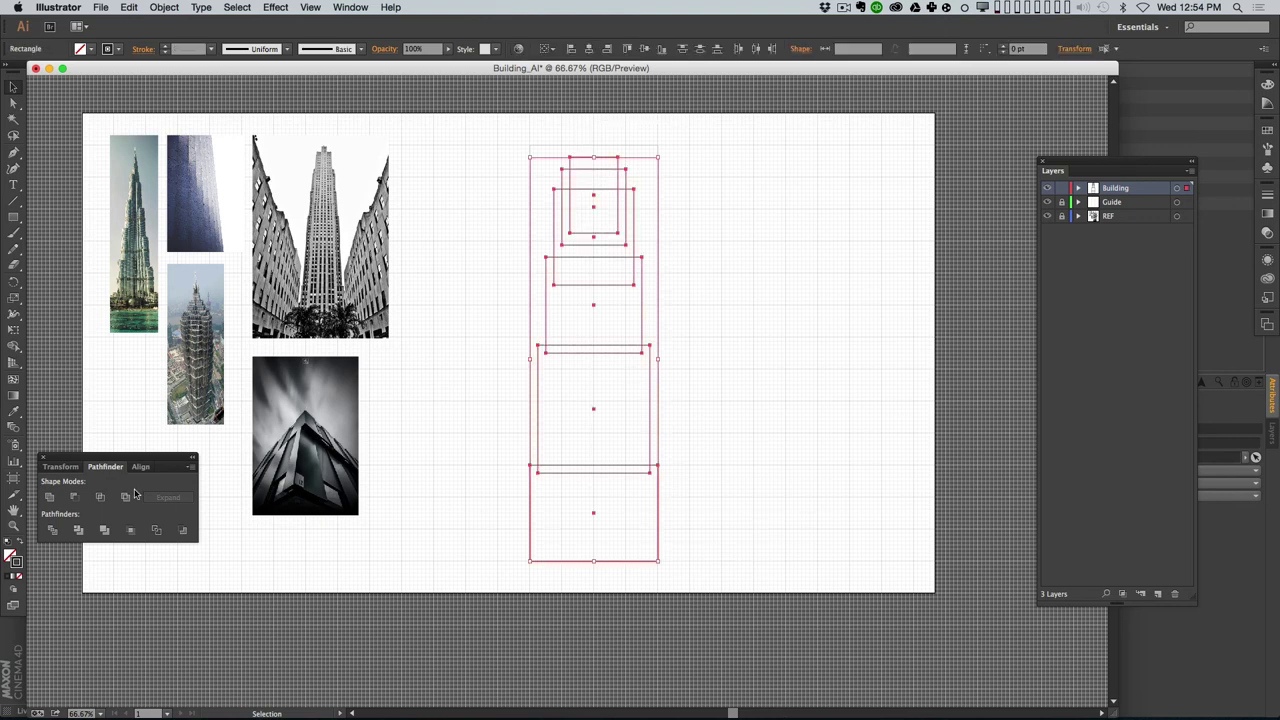
click(351, 7)
click(815, 435)
click(684, 166)
drag(566, 112, 694, 626)
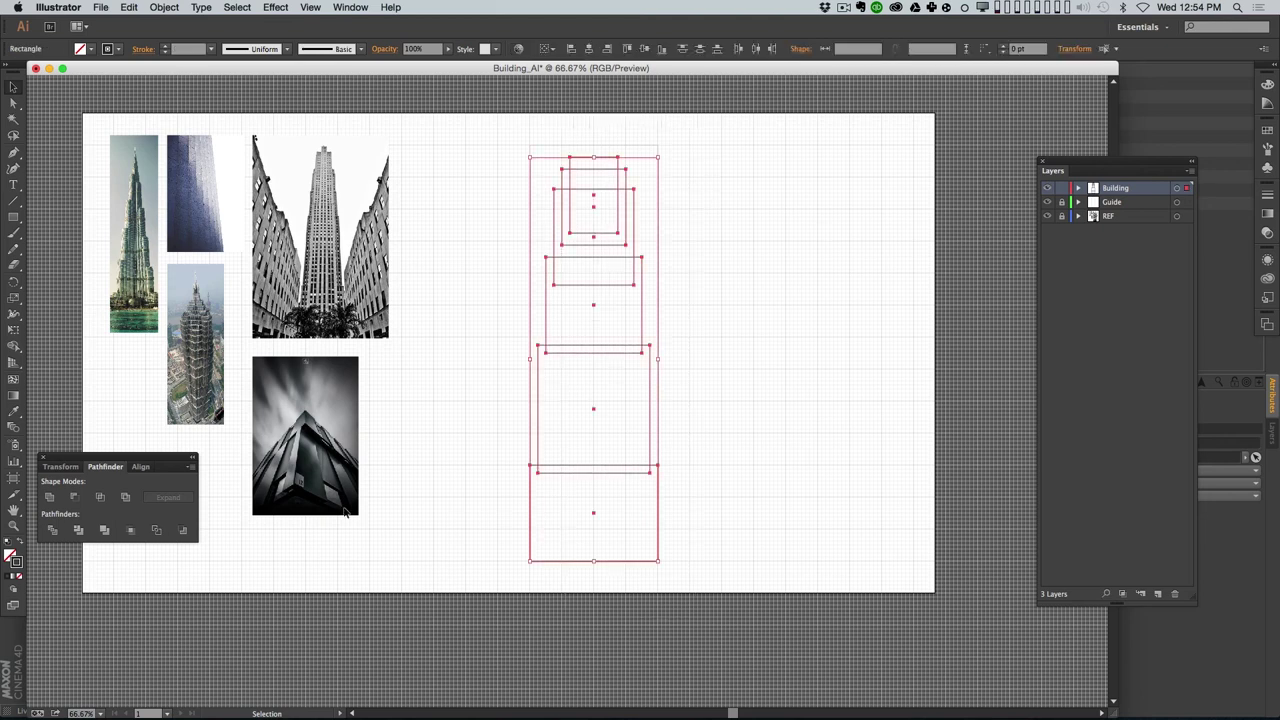
click(48, 500)
click(662, 258)
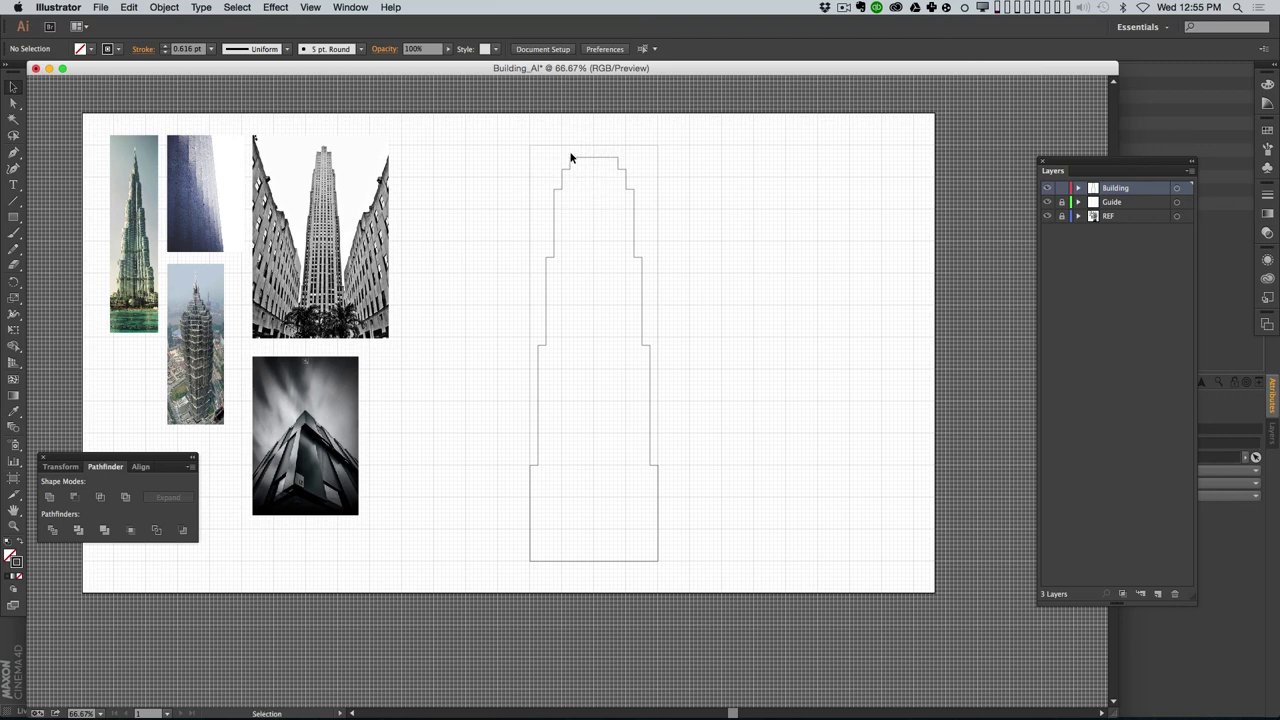
Step: Undo the merge and nudge the top two rectangles slightly upward
key(super+z)
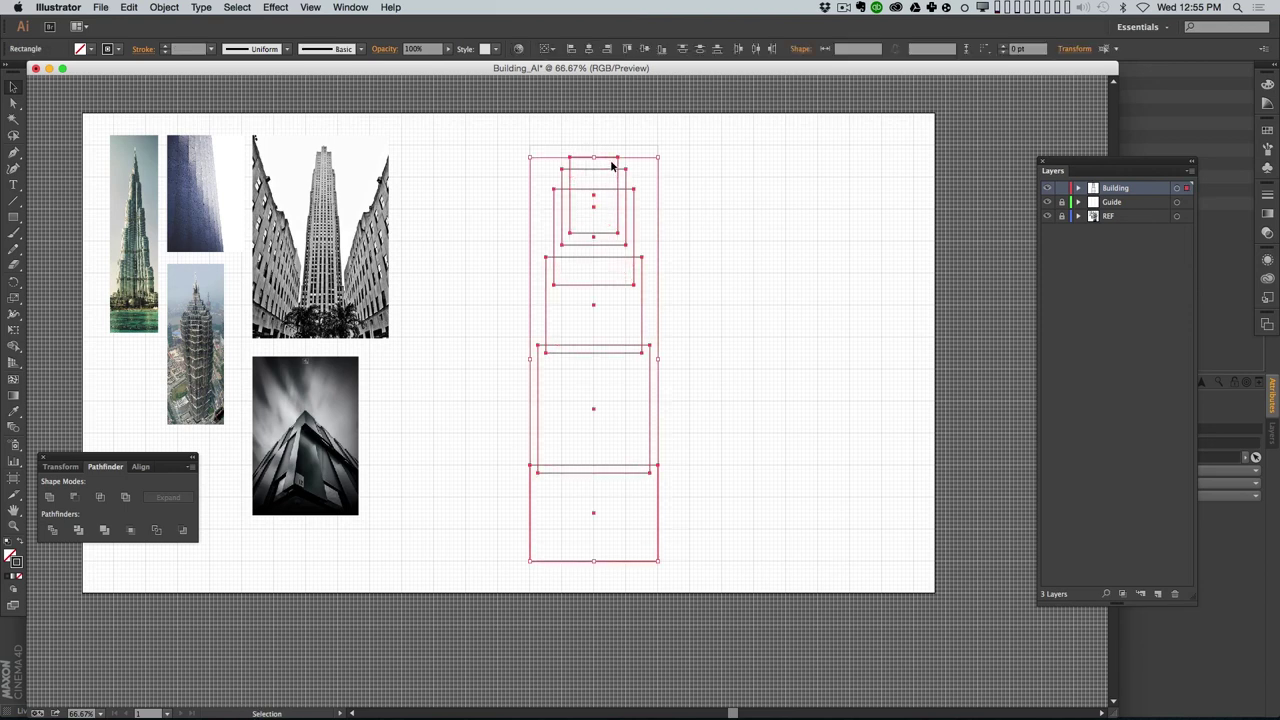
click(716, 153)
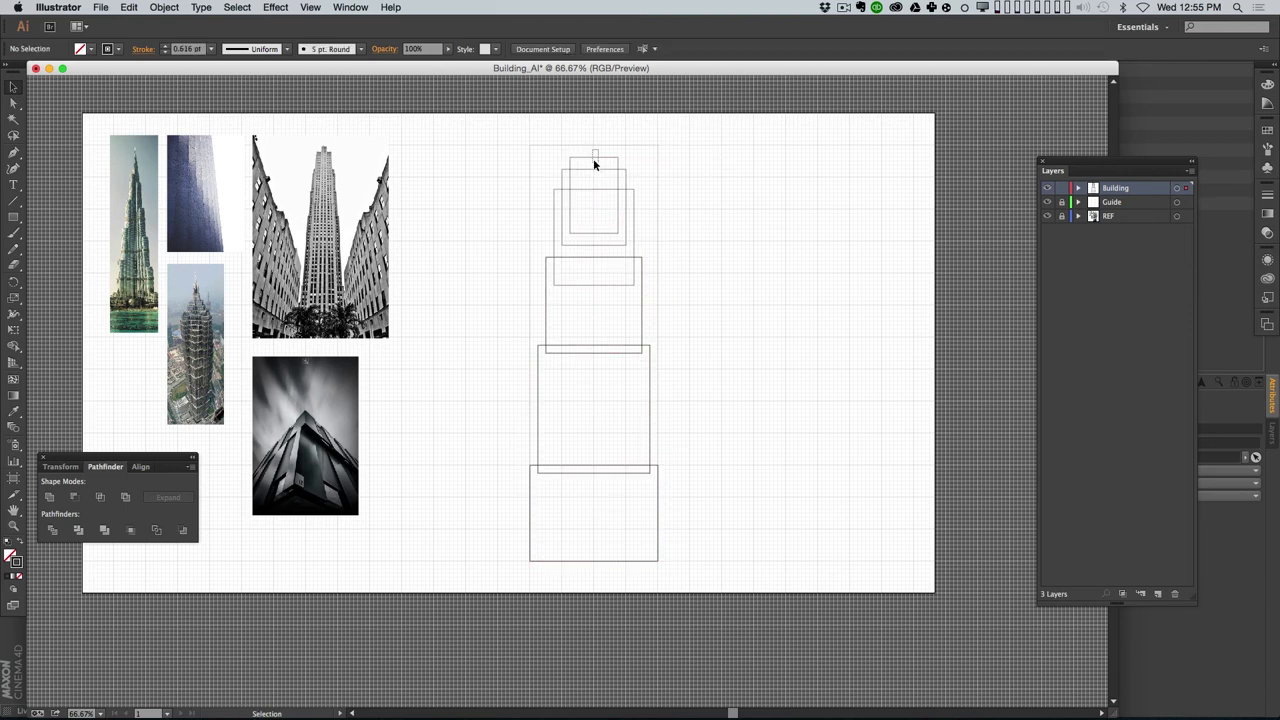
drag(593, 163, 589, 137)
click(748, 318)
drag(568, 182, 540, 163)
key(Up)
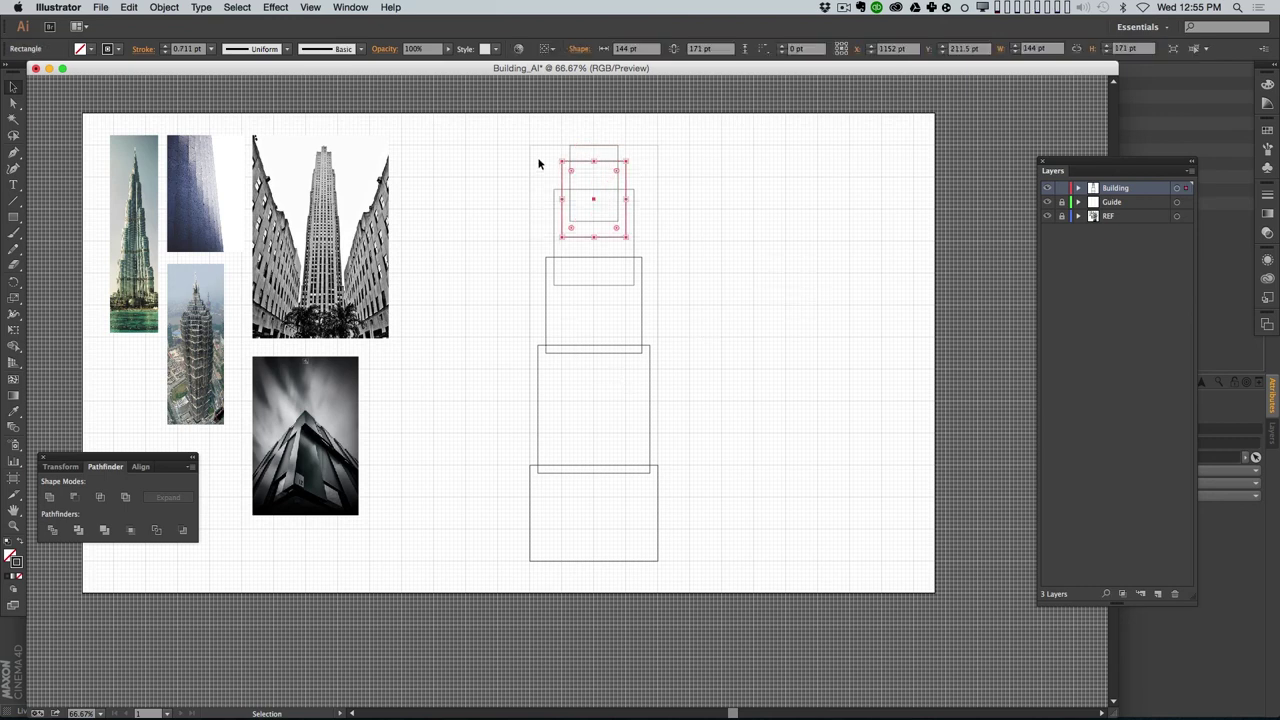
click(753, 243)
Step: Reselect the stacked rectangles and unite them into one stepped outline
drag(540, 152, 682, 545)
click(49, 497)
click(851, 344)
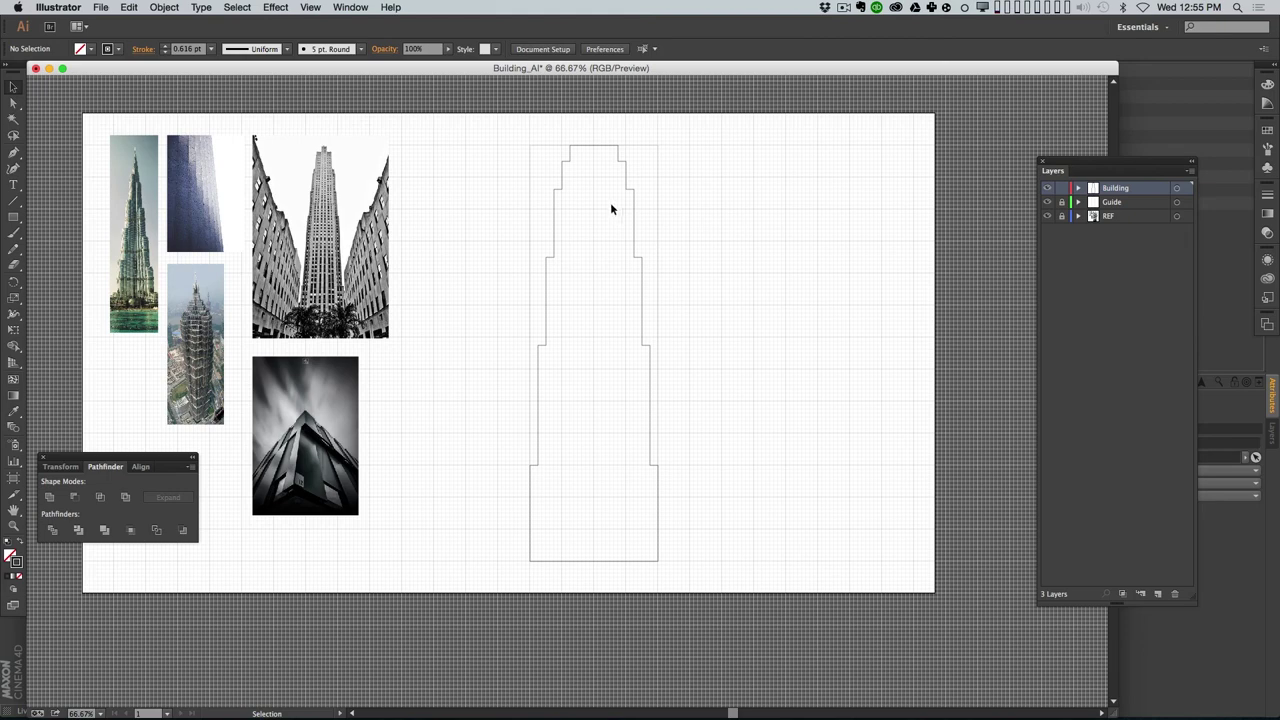
key(super+Tab)
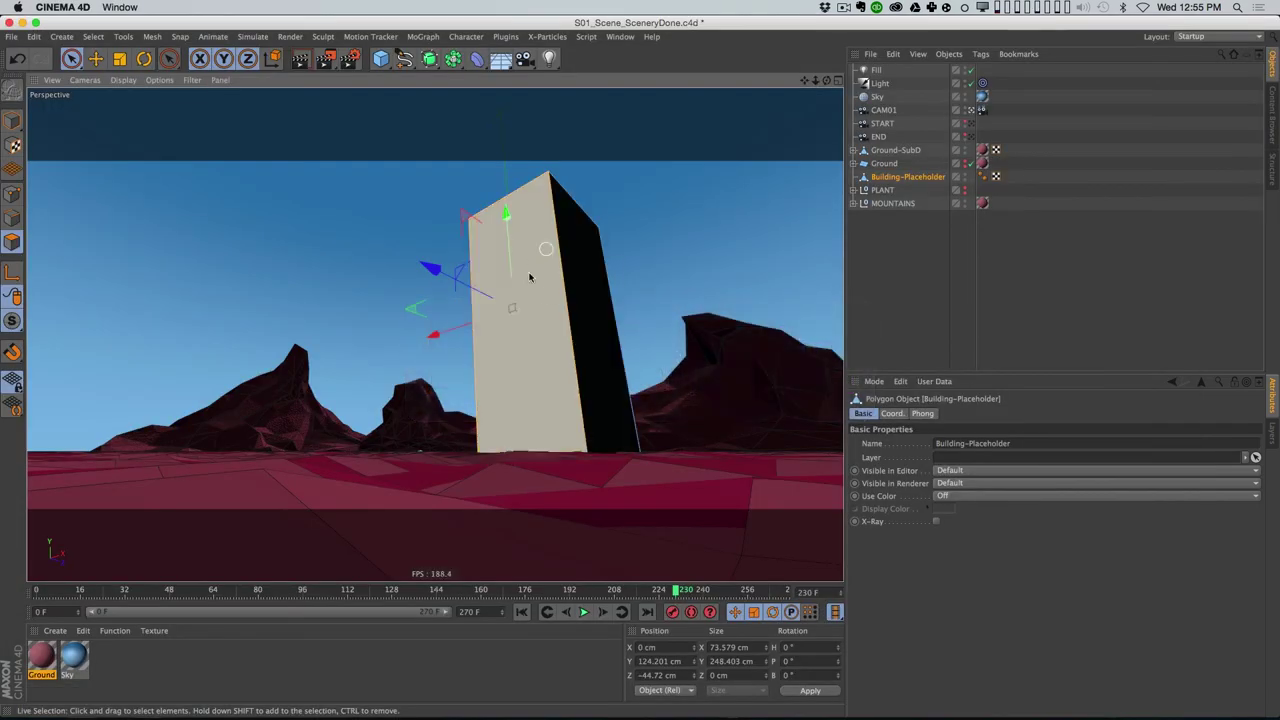
key(super+Tab)
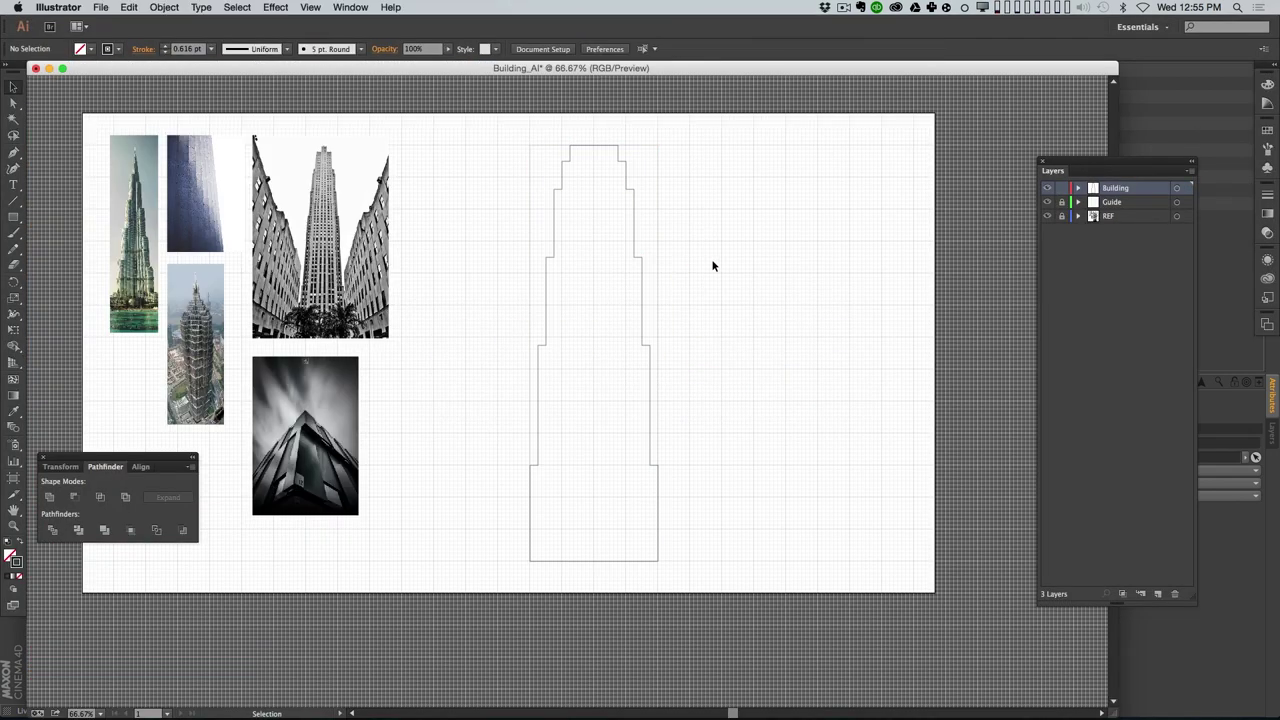
Step: Alt-drag the stepped building outline to the right to make a duplicate beside it
drag(622, 303, 607, 324)
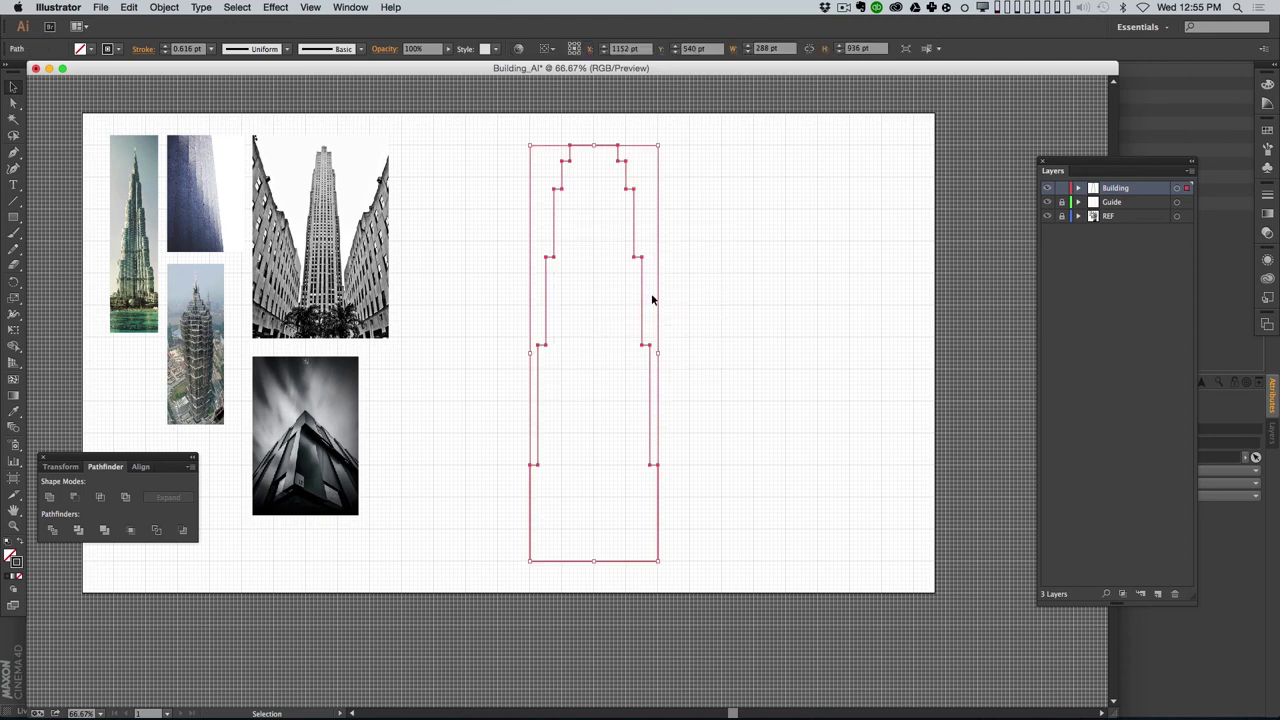
drag(642, 300, 820, 314)
alt+drag(642, 316, 906, 314)
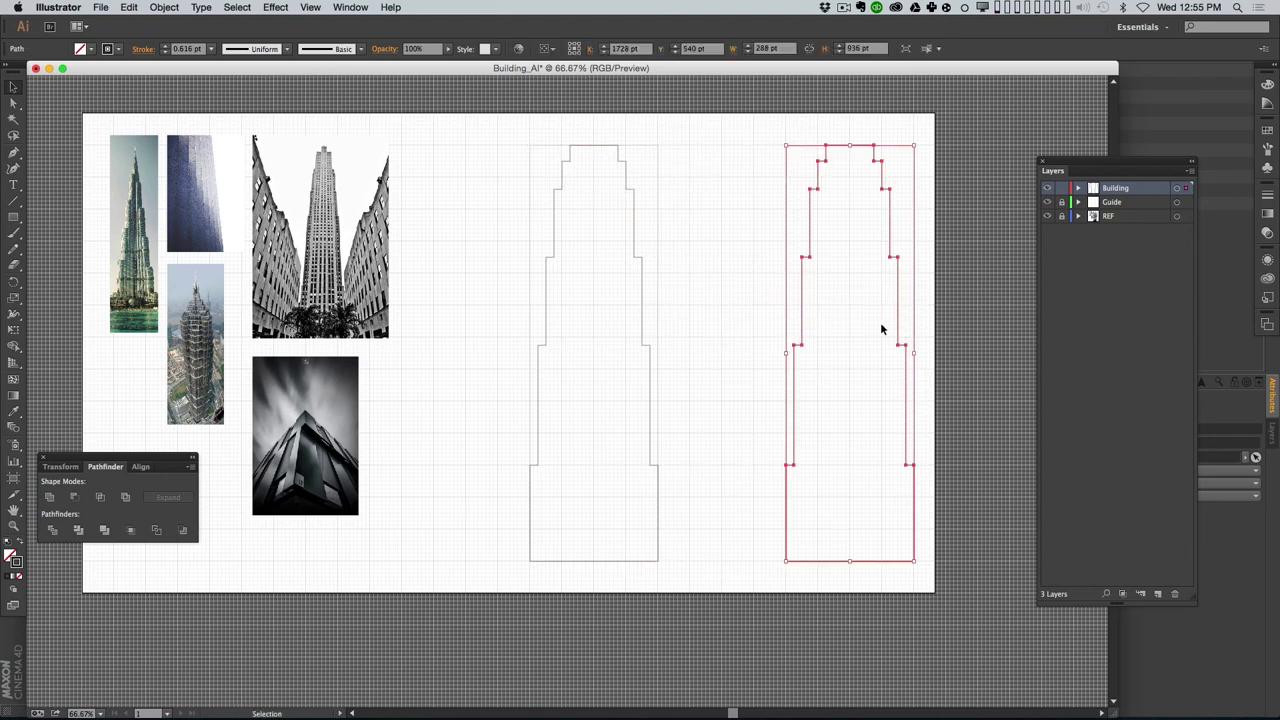
click(810, 218)
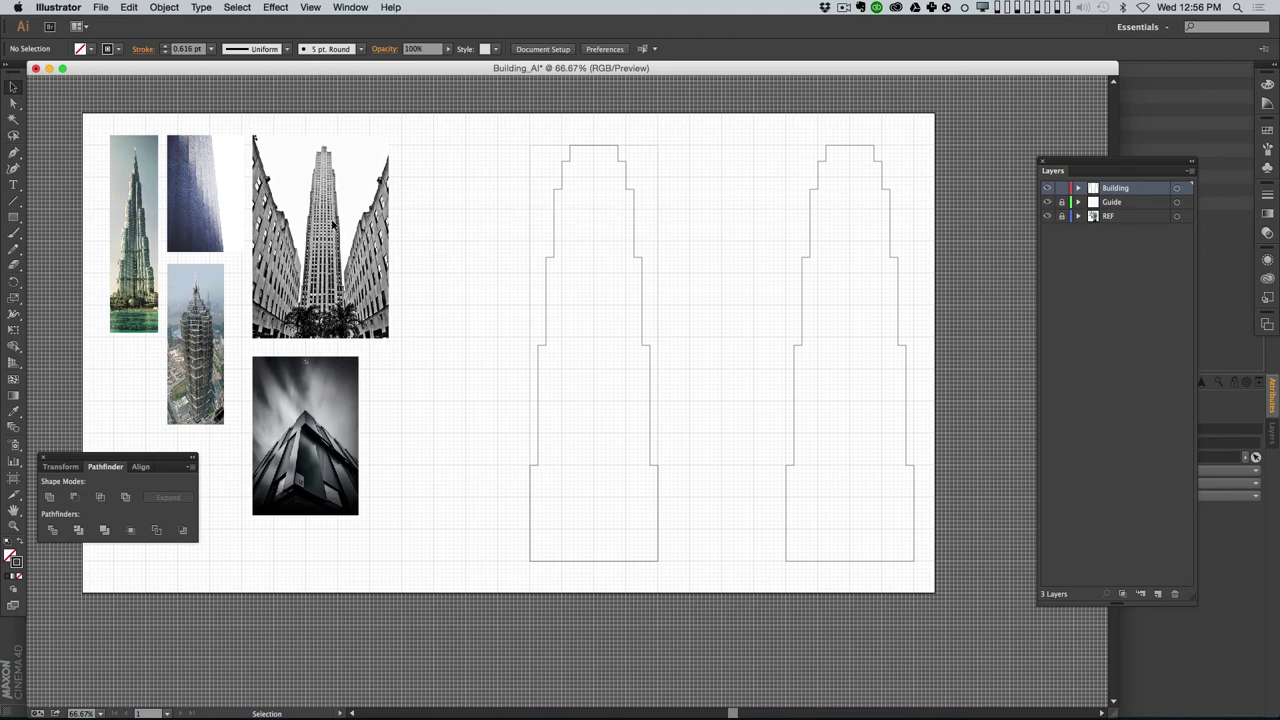
key(z)
click(320, 277)
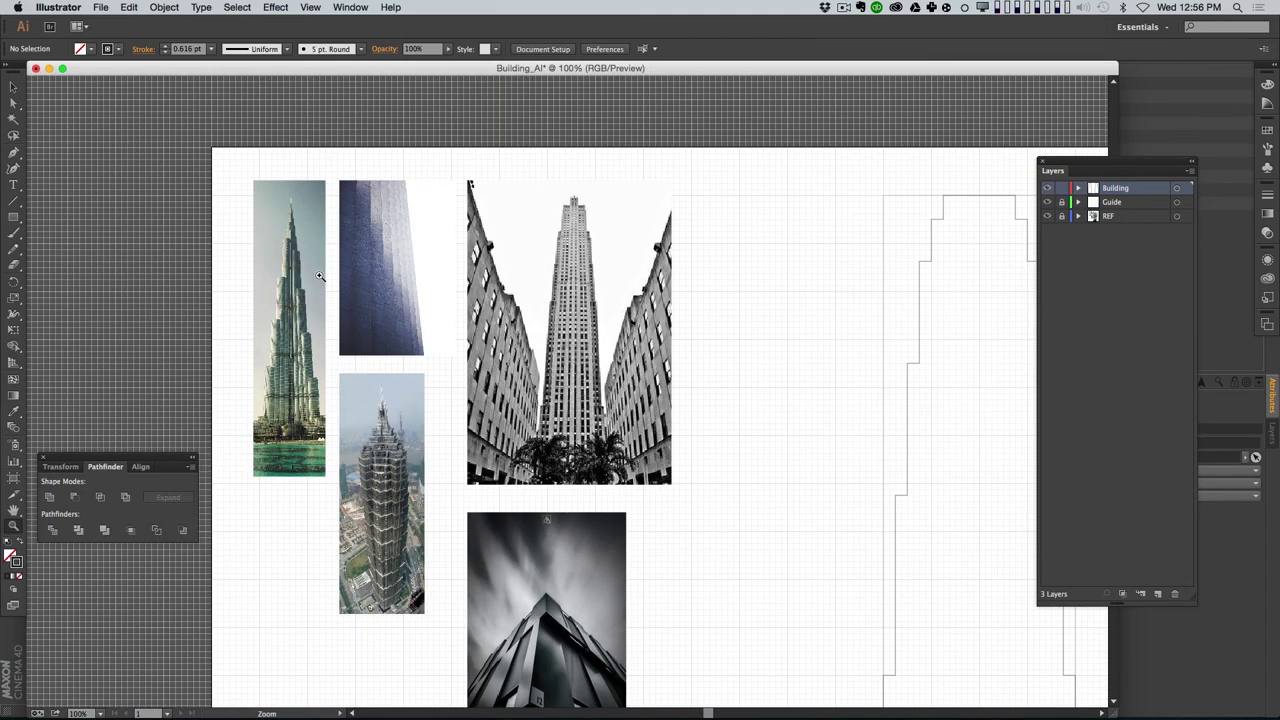
Step: Draw a tall narrow rectangle from the base up the centre of the first building outline
click(318, 277)
drag(735, 403, 443, 277)
drag(654, 415, 542, 345)
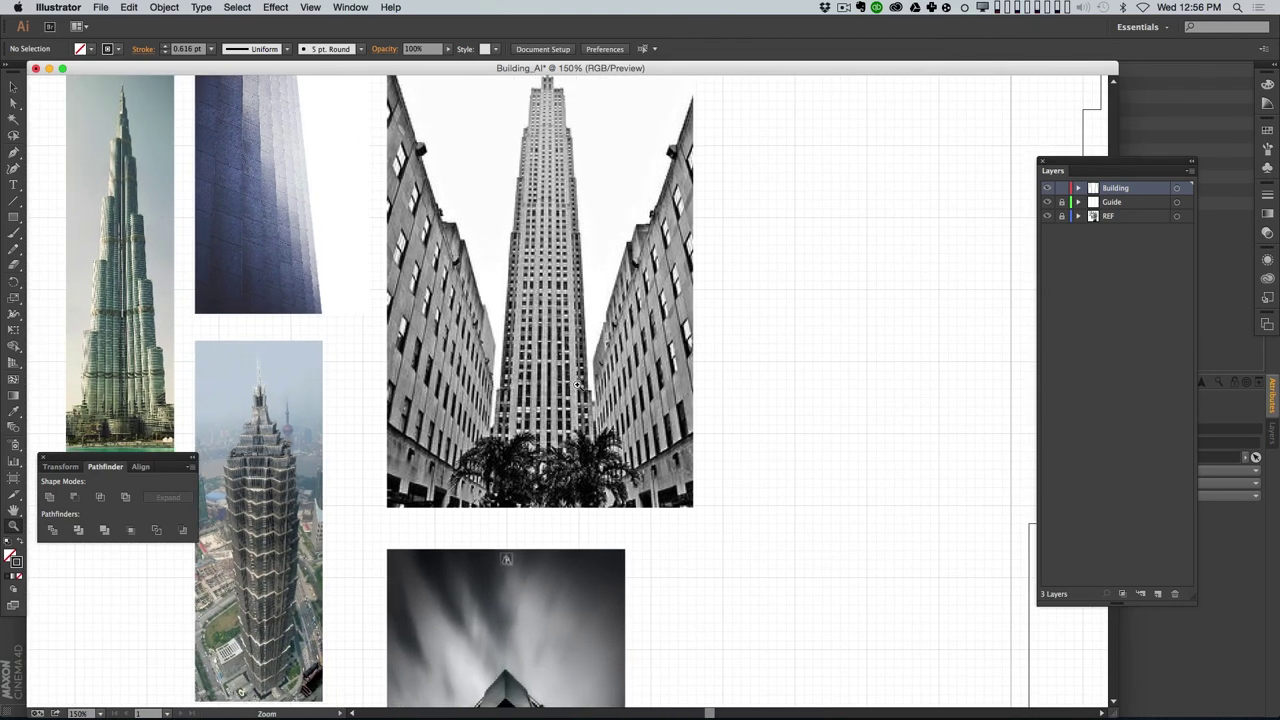
key(v)
drag(594, 434, 507, 345)
key(z)
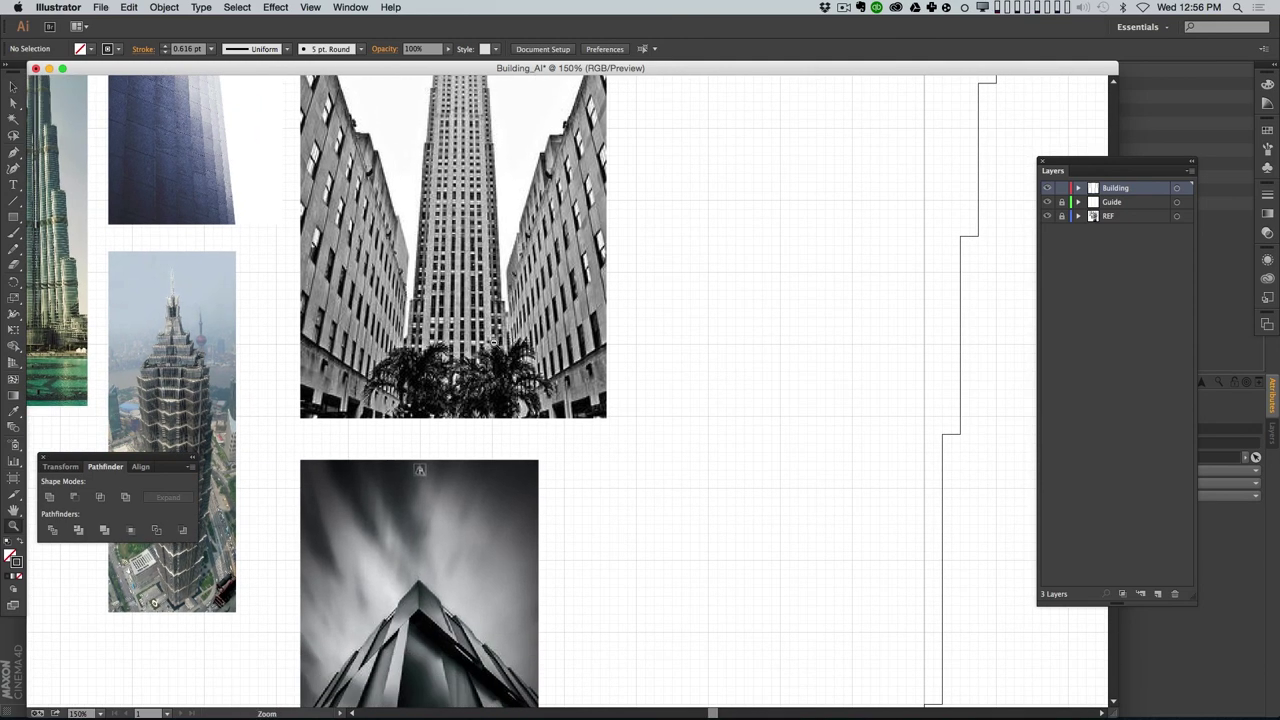
alt+click(501, 344)
scroll(506, 347, down, 4)
scroll(506, 347, right, 6)
drag(520, 443, 537, 507)
scroll(537, 507, down, 1)
scroll(537, 507, right, 1)
key(m)
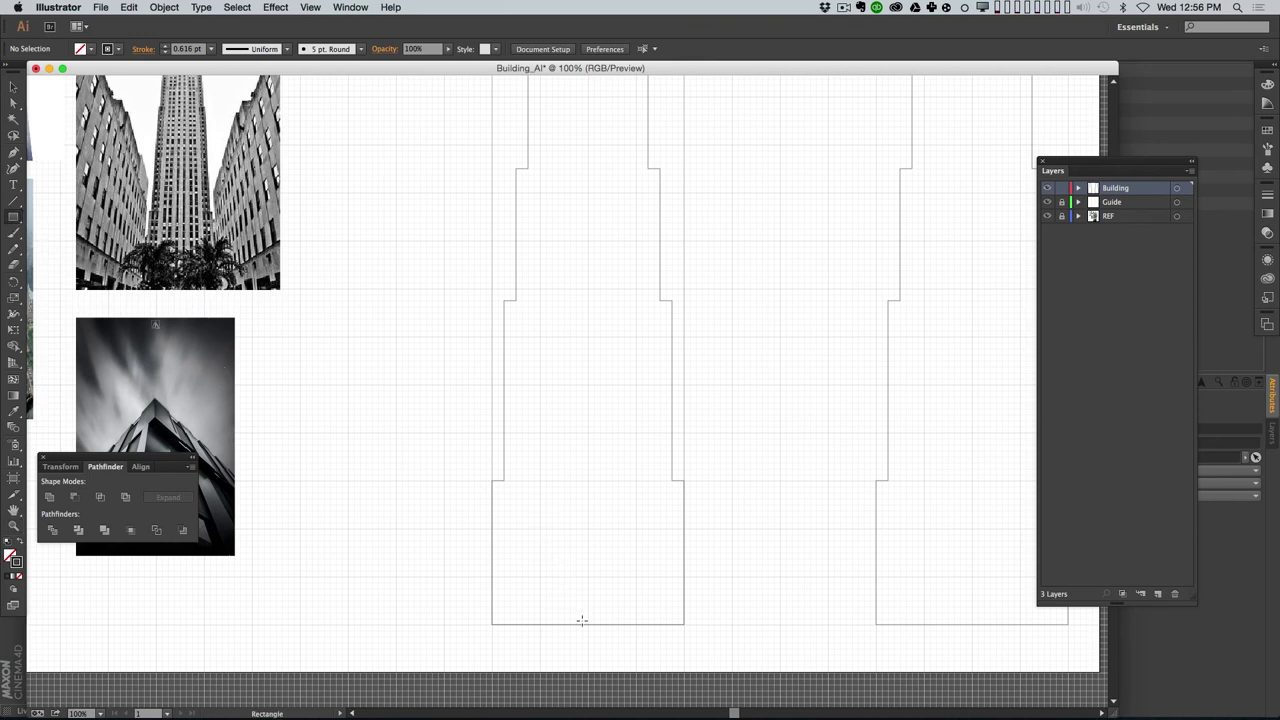
drag(581, 623, 577, 103)
scroll(603, 246, up, 5)
key(v)
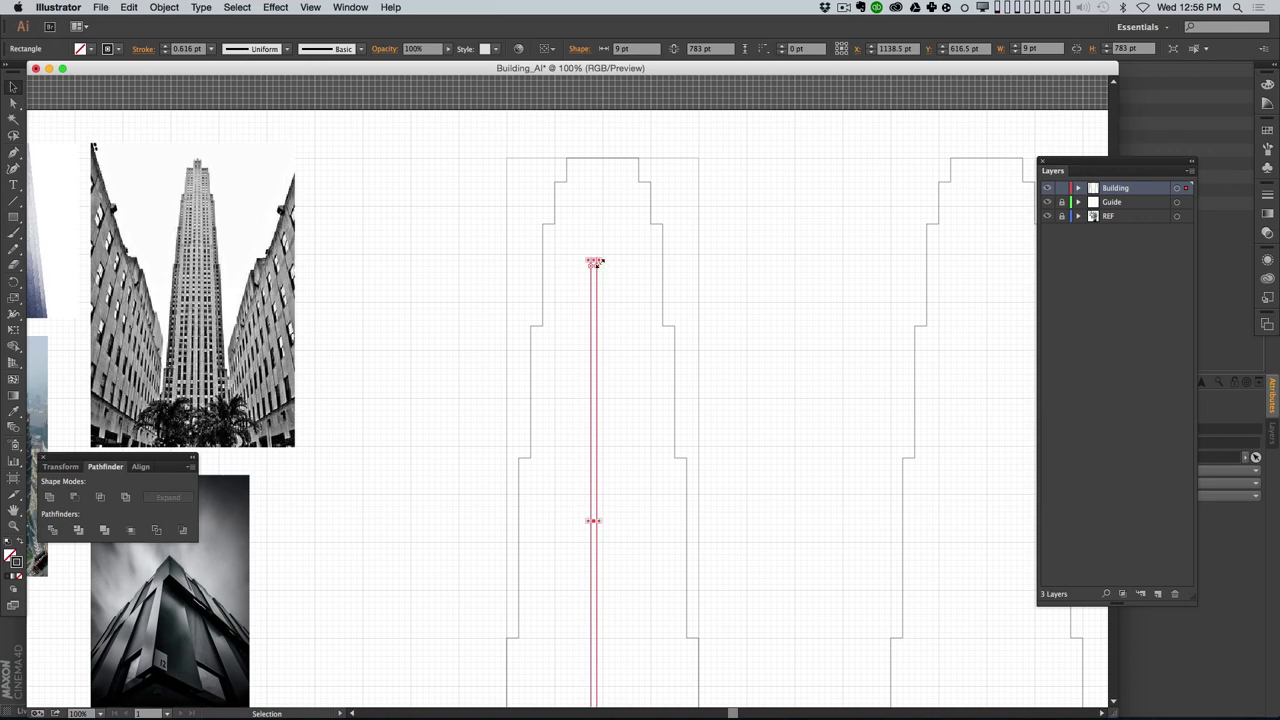
Step: Lower the narrow rectangle's top edge so it ends partway up the tower
click(641, 328)
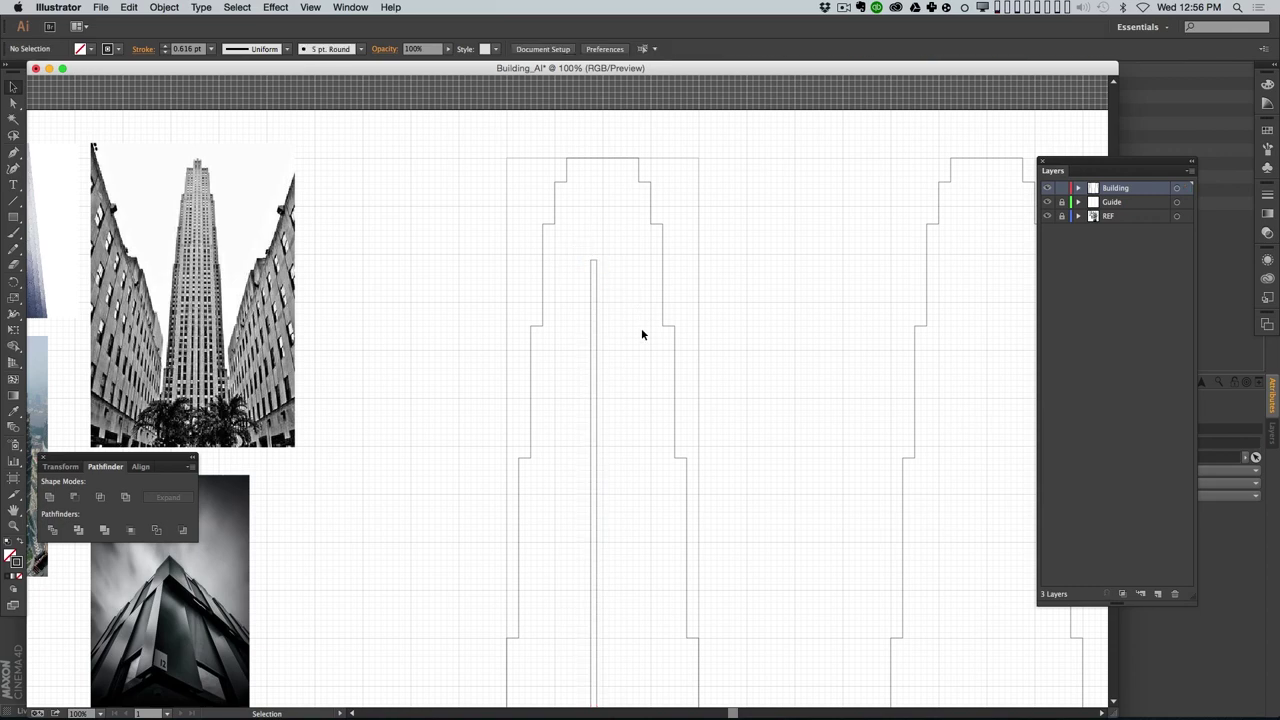
key(z)
alt+click(636, 342)
drag(614, 510, 631, 443)
key(a)
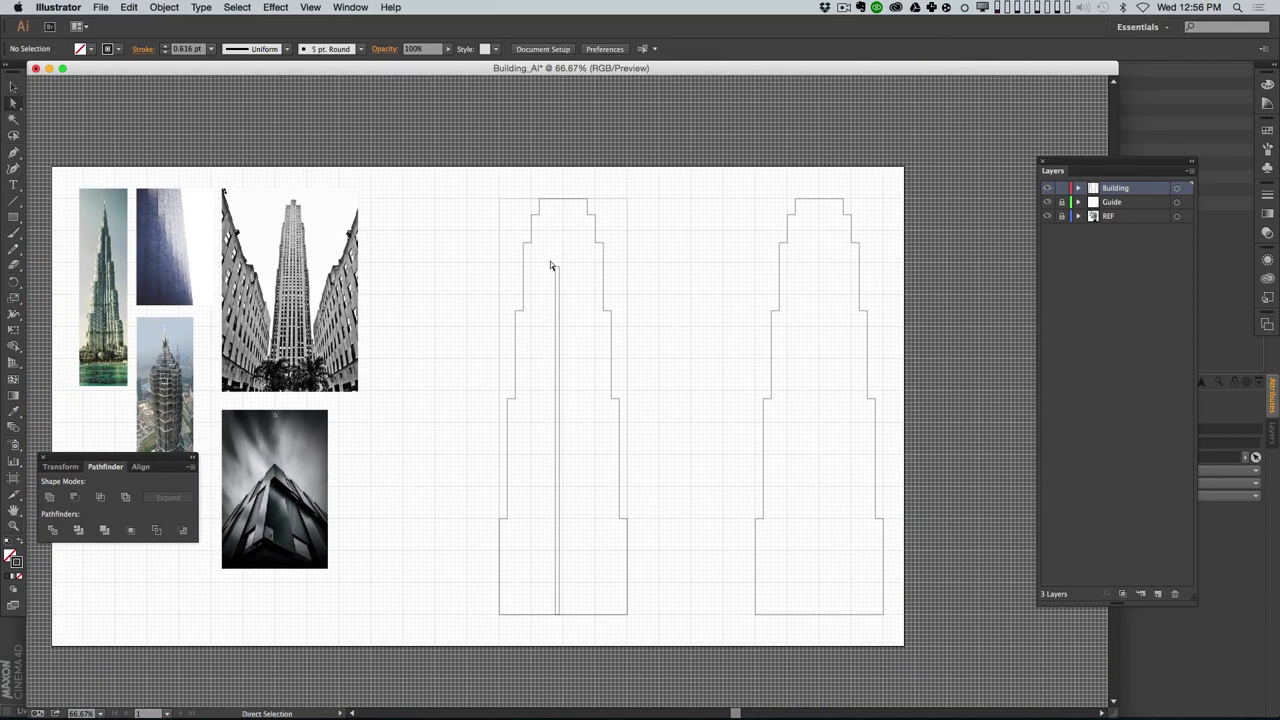
key(z)
click(569, 282)
click(573, 275)
scroll(577, 416, down, 5)
key(v)
click(546, 252)
drag(550, 247, 551, 346)
key(super+z)
key(v)
drag(549, 247, 555, 344)
click(629, 396)
drag(629, 396, 611, 218)
mouse_move(603, 514)
mouse_down()
mouse_move(587, 454)
mouse_move(603, 500)
mouse_up()
drag(561, 150, 581, 415)
key(z)
drag(551, 326, 624, 368)
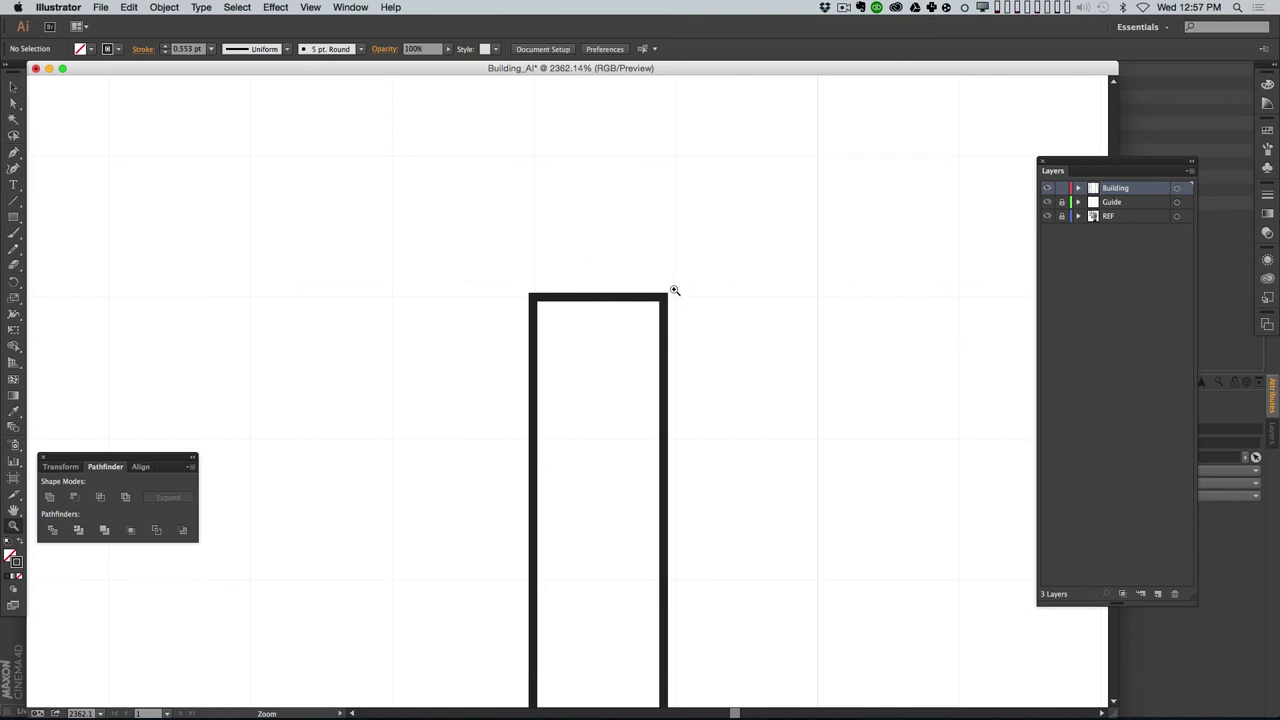
Step: Widen the thin strip slightly and zoom in on its top
key(v)
drag(696, 285, 636, 368)
drag(662, 297, 677, 297)
key(z)
alt+click(609, 361)
alt+click(607, 364)
alt+click(609, 366)
alt+click(572, 502)
alt+click(557, 516)
alt+click(557, 517)
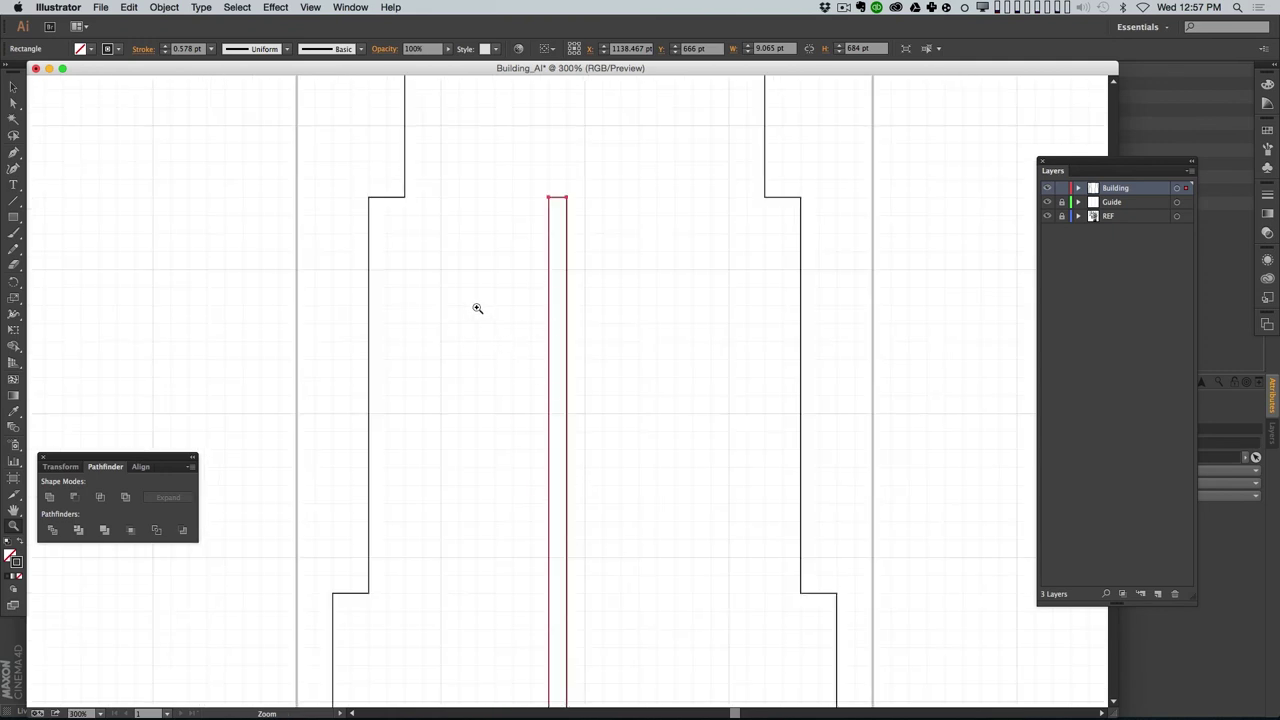
click(562, 208)
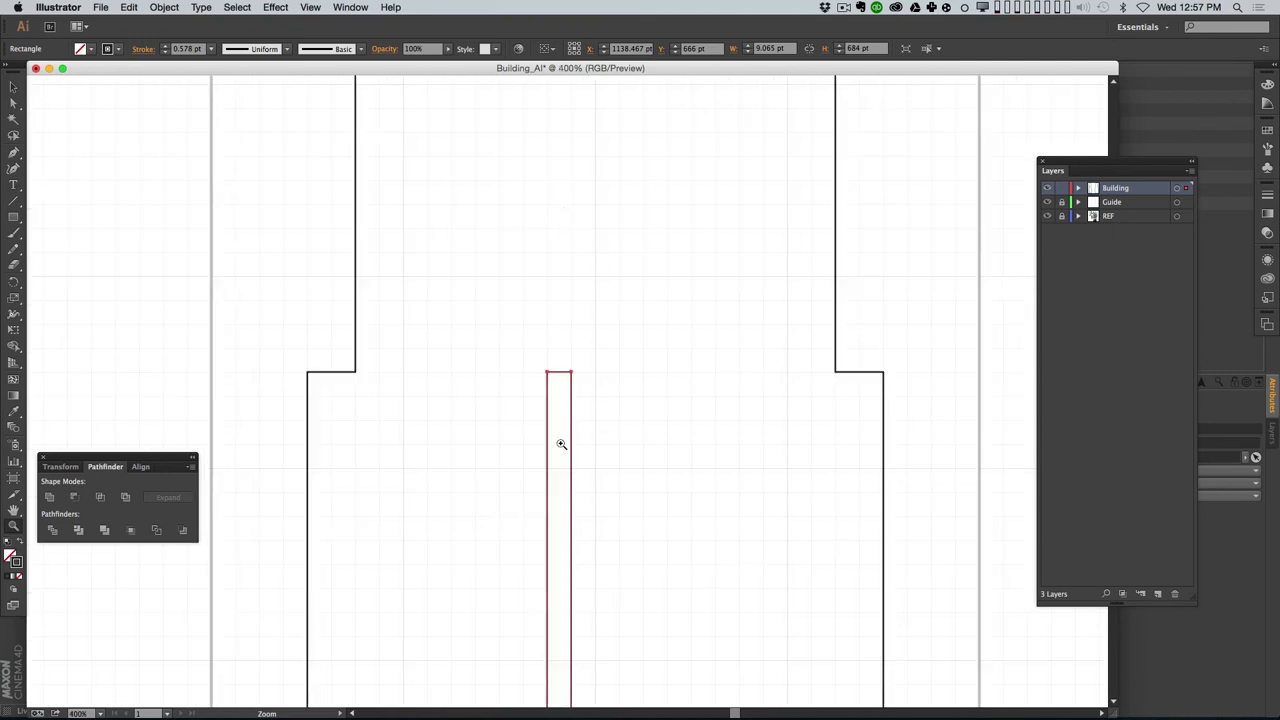
key(v)
click(564, 343)
key(z)
drag(566, 371, 596, 385)
Step: Turn off Snap to Grid in the View menu
key(p)
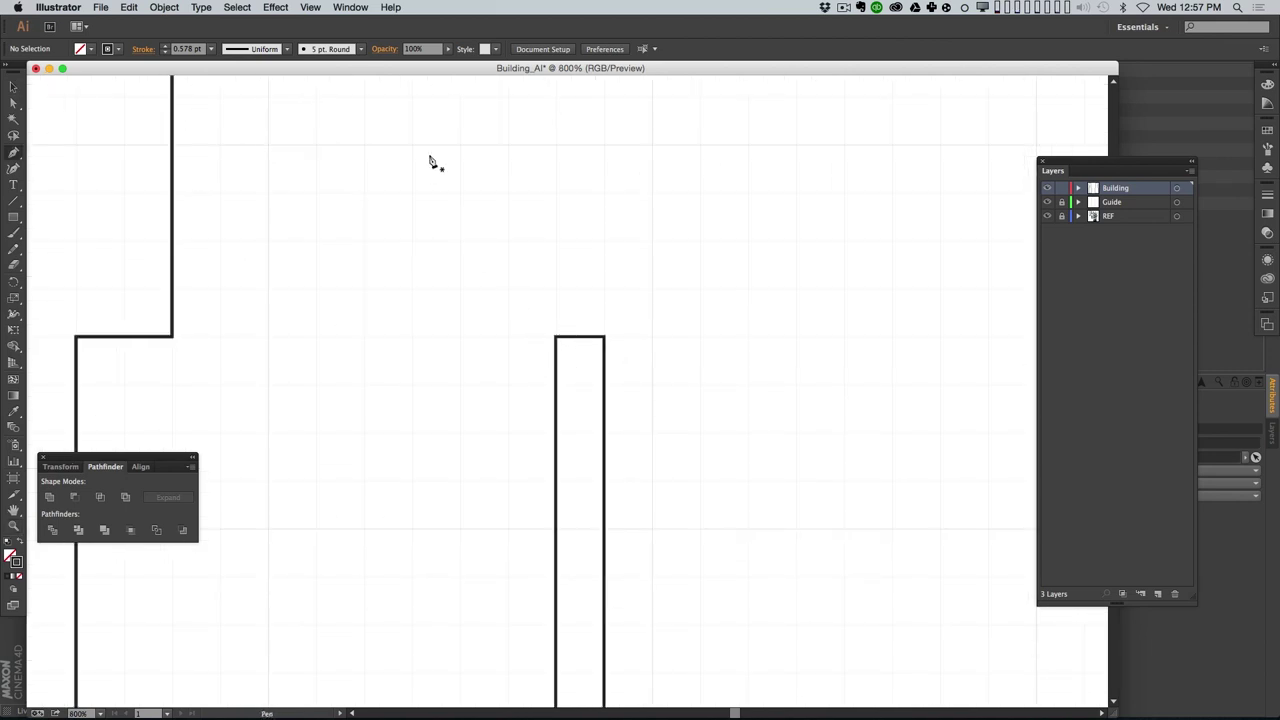
click(312, 8)
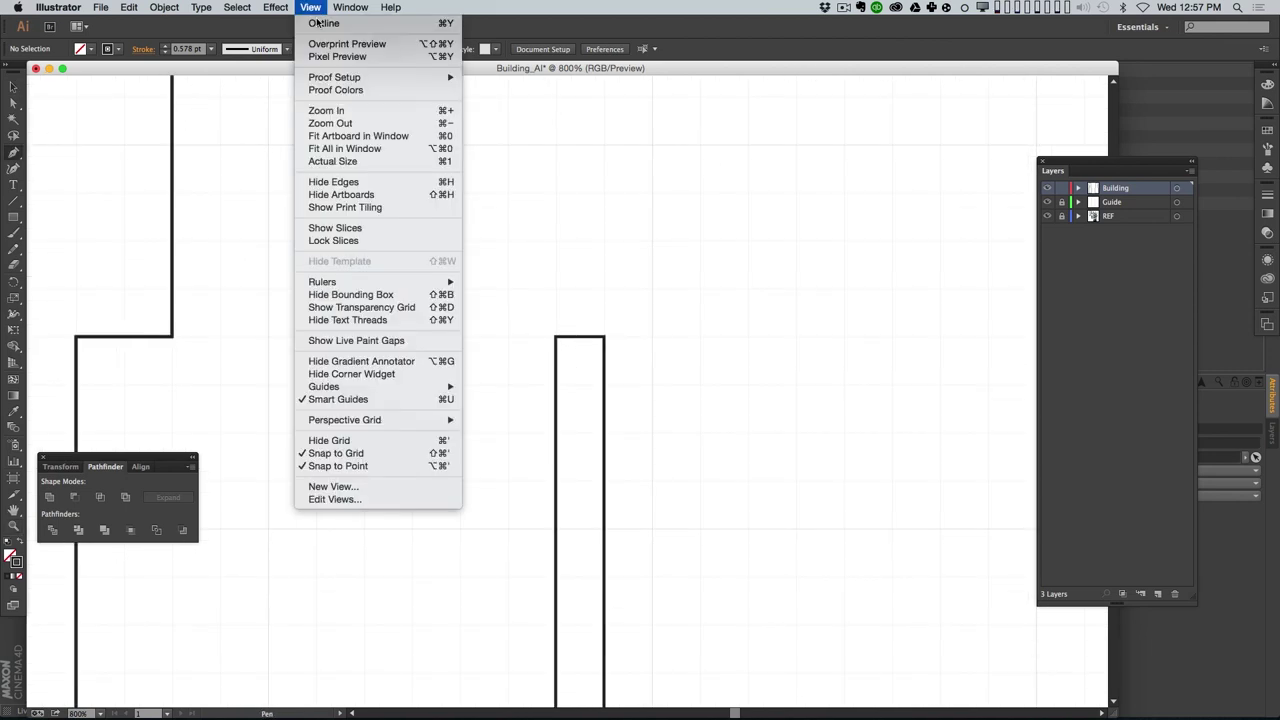
click(431, 457)
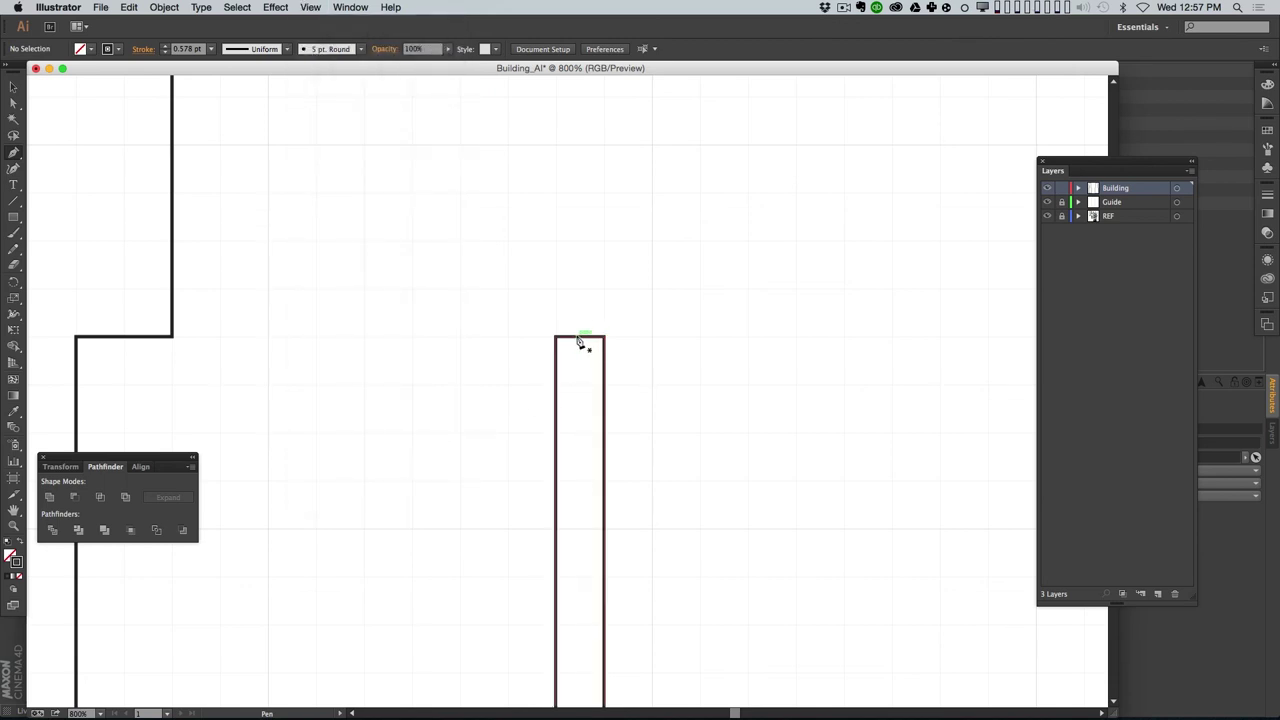
click(322, 10)
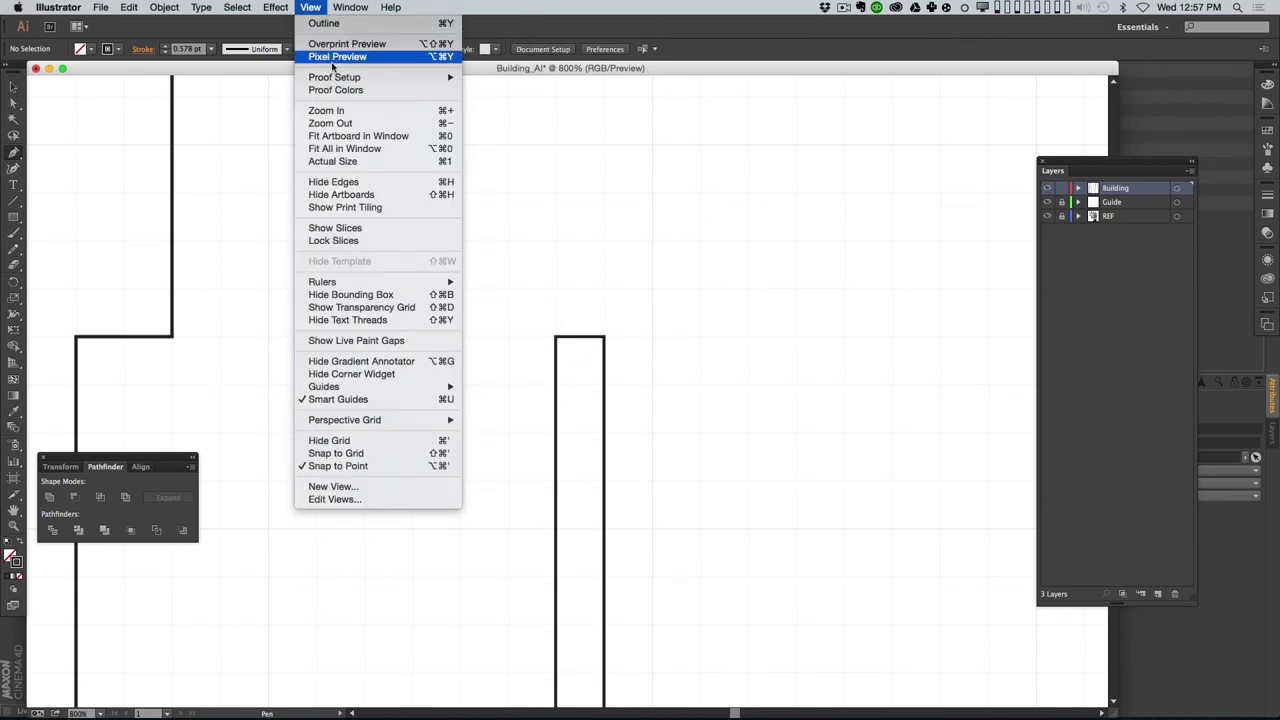
click(554, 302)
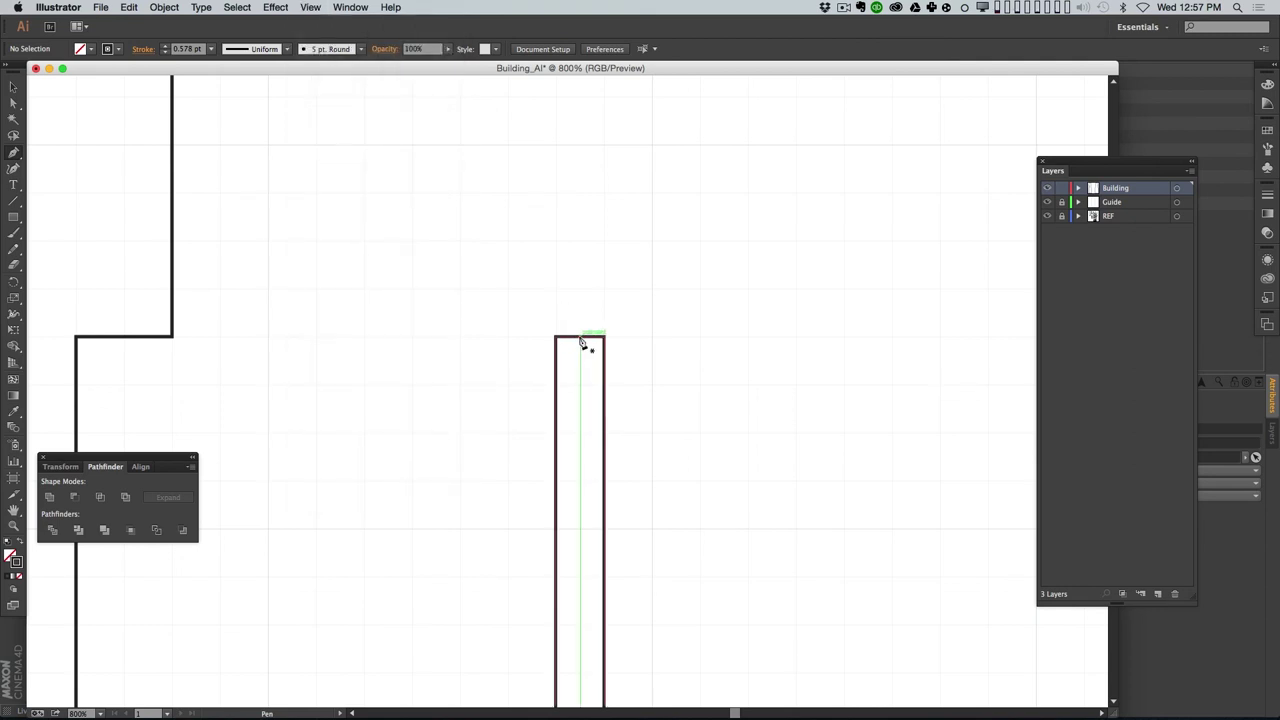
Step: Add an anchor at the centre of the strip's top and pull it up into a peak
click(580, 338)
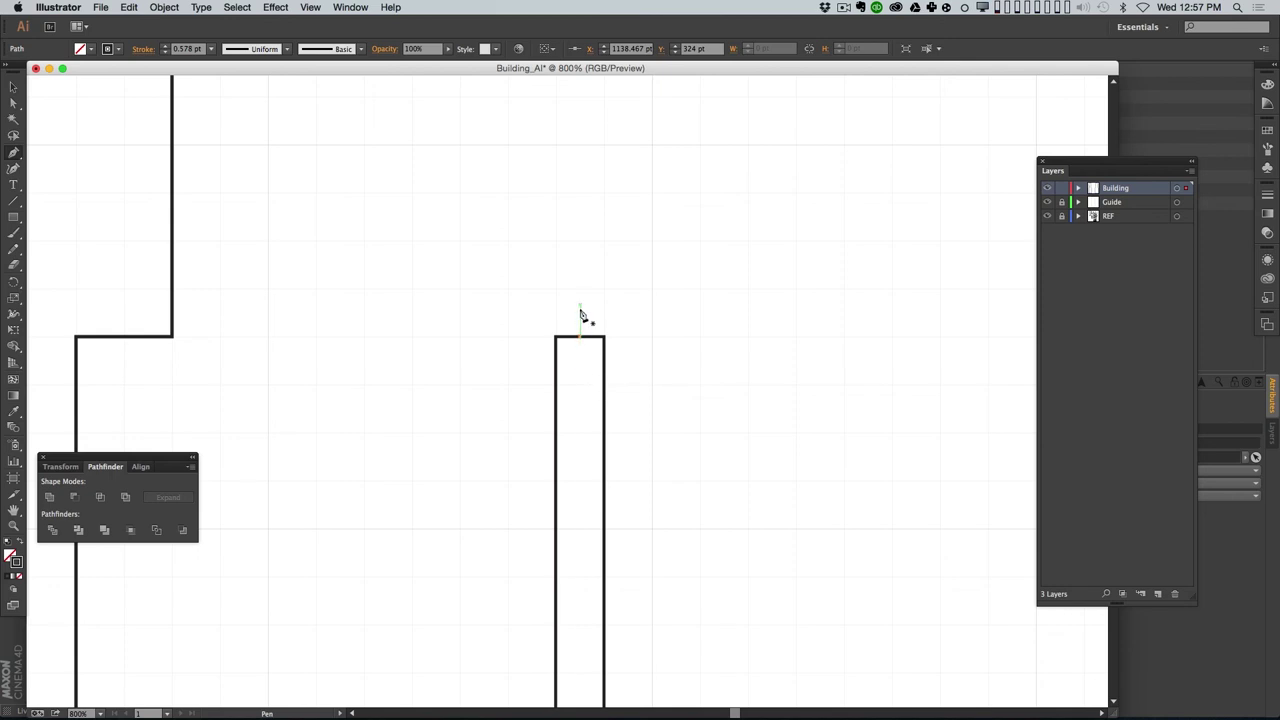
super+click(599, 300)
key(v)
drag(587, 301, 584, 375)
key(p)
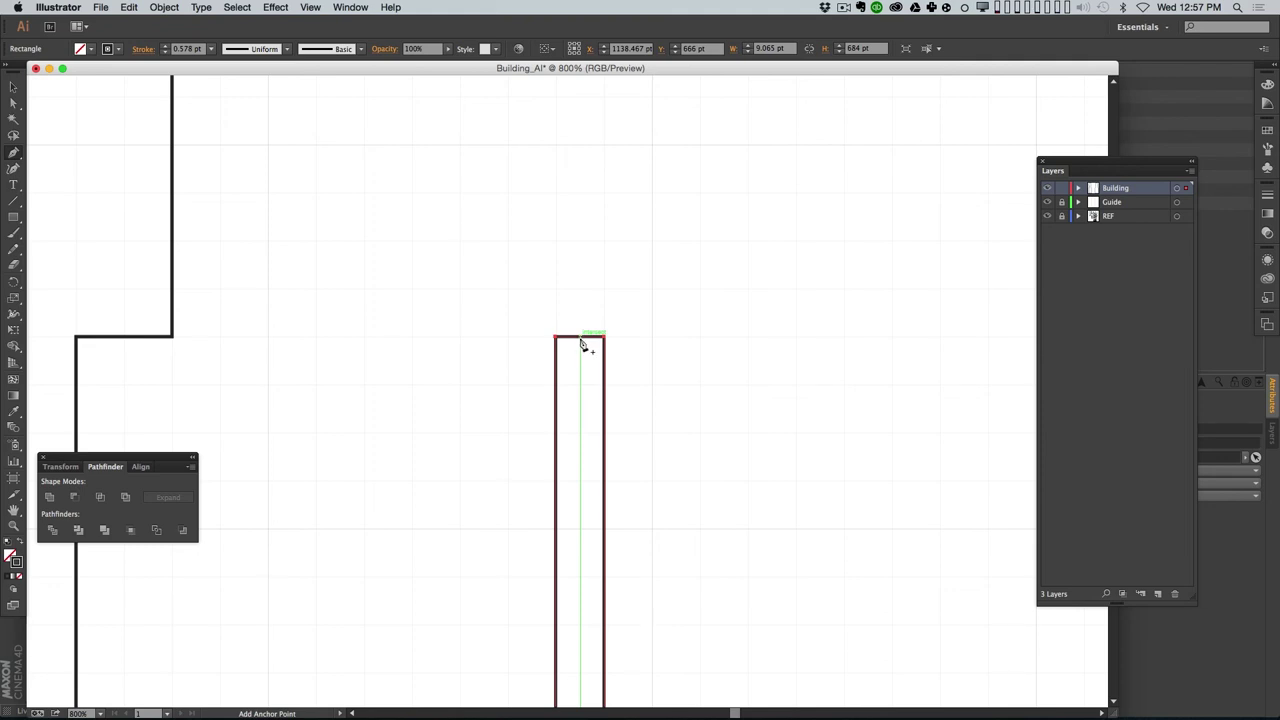
click(580, 338)
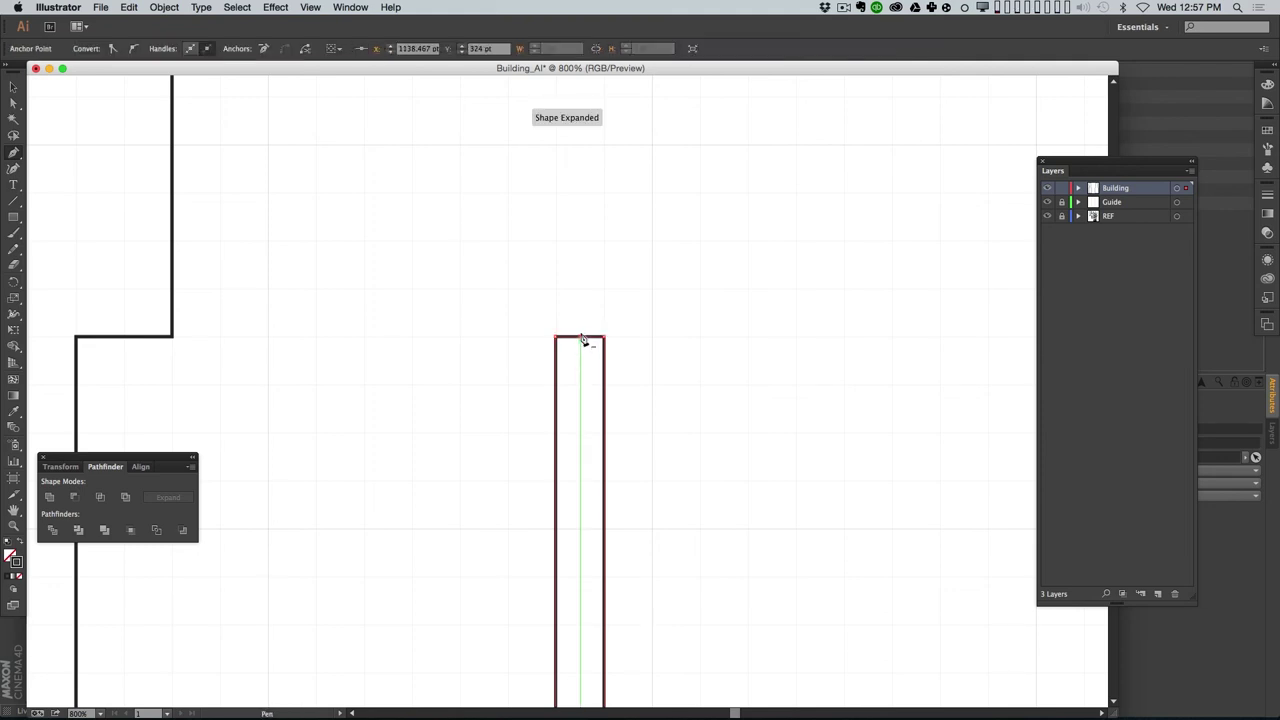
key(a)
drag(580, 338, 580, 306)
click(652, 410)
key(z)
alt+click(628, 408)
alt+click(628, 408)
alt+click(628, 408)
alt+click(516, 464)
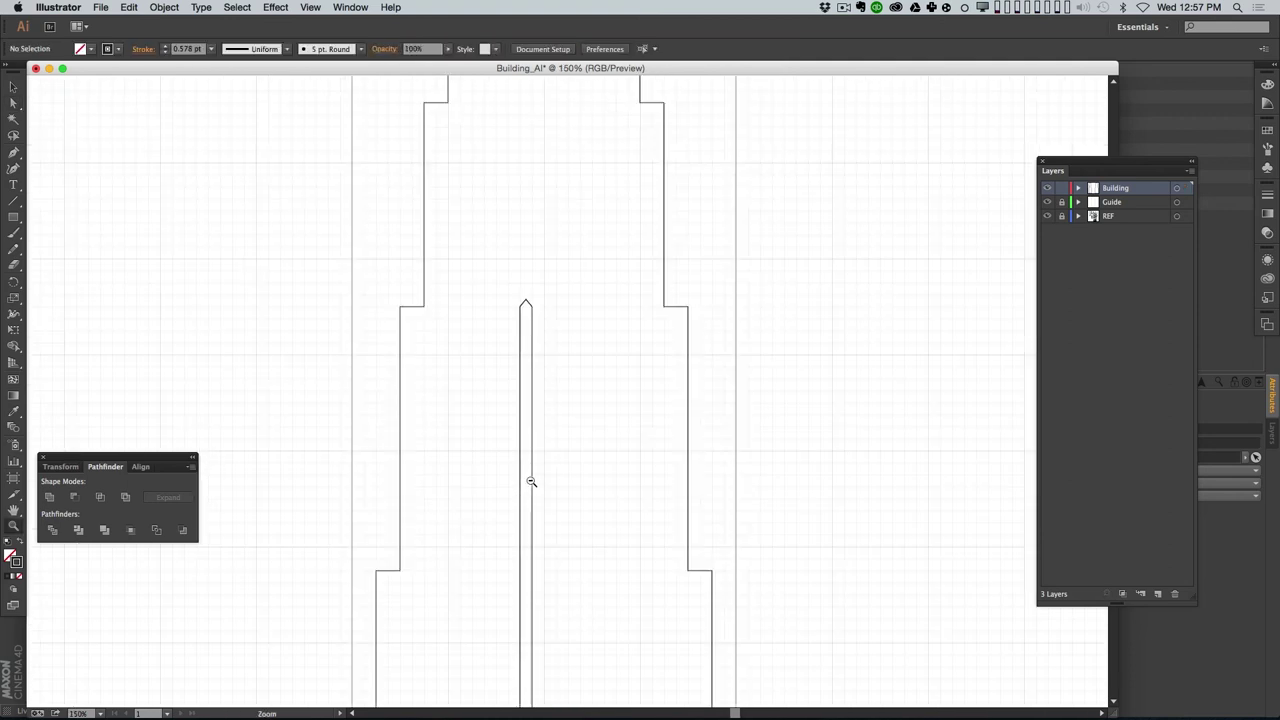
alt+click(546, 480)
drag(597, 497, 583, 284)
alt+click(600, 384)
Step: Duplicate the pointed strip with Alt+Shift+Left and position the copy beside the original
key(v)
drag(577, 385, 533, 415)
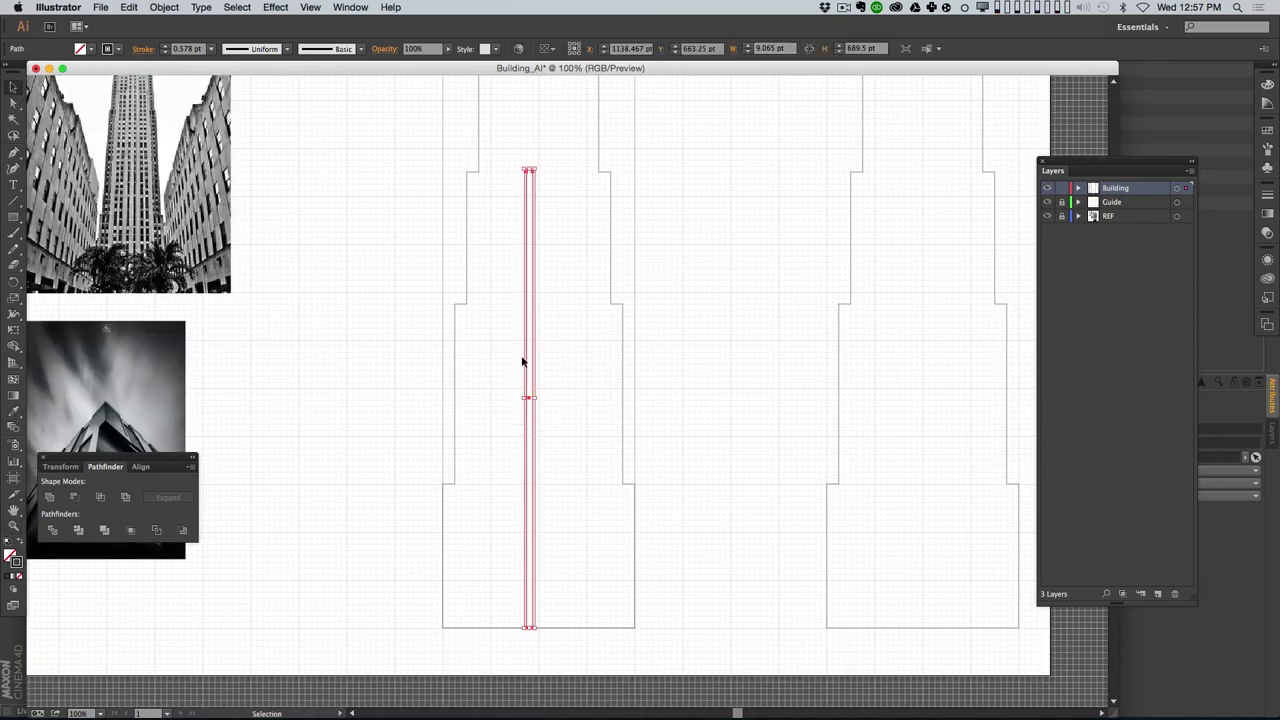
key(shift)
key(alt+shift+Left)
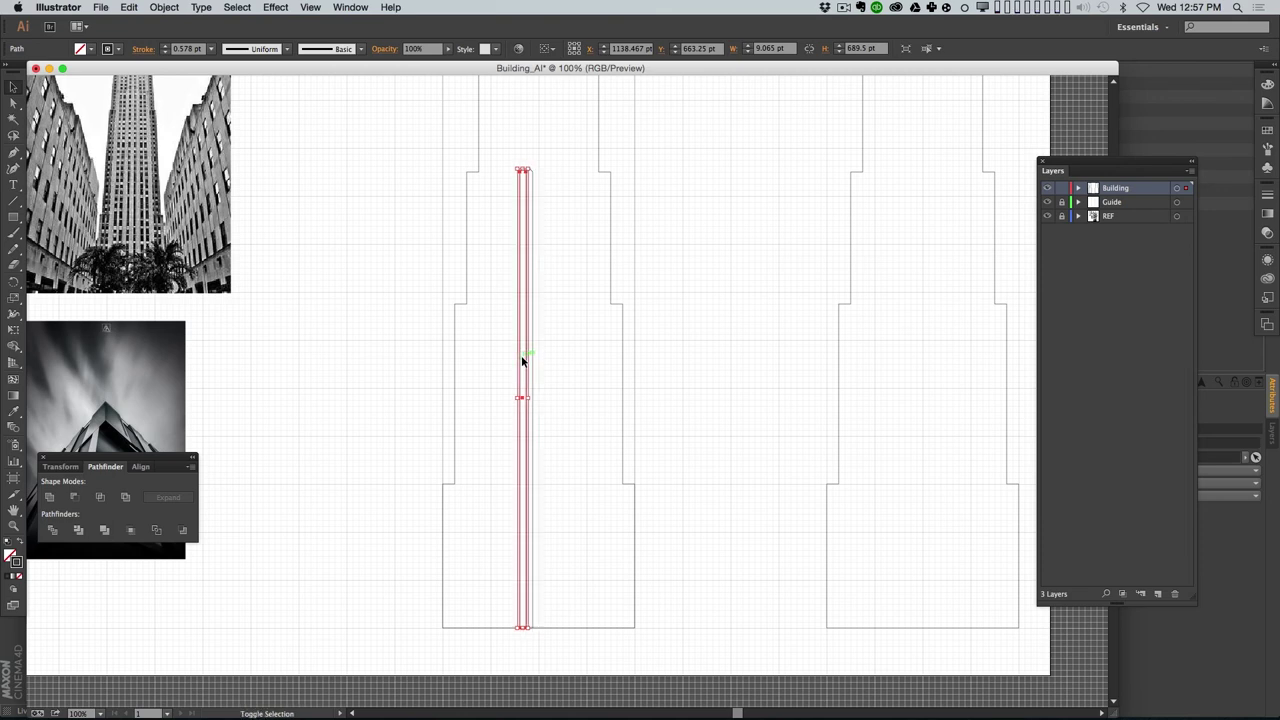
key(Left)
key(Left)
key(Left)
key(shift+Left)
key(Left)
key(z)
drag(489, 241, 630, 321)
key(space)
drag(493, 431, 789, 451)
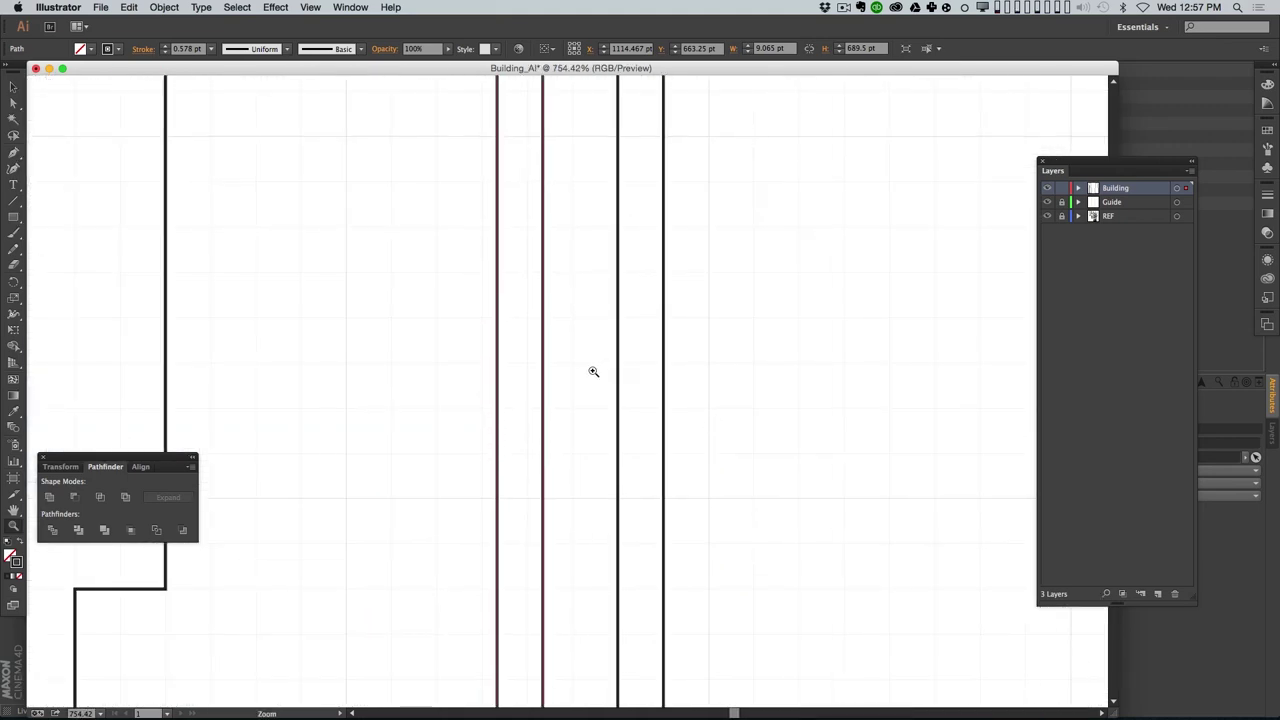
key(v)
shift+drag(543, 389, 584, 394)
Step: Turn Snap to Grid back on
click(310, 7)
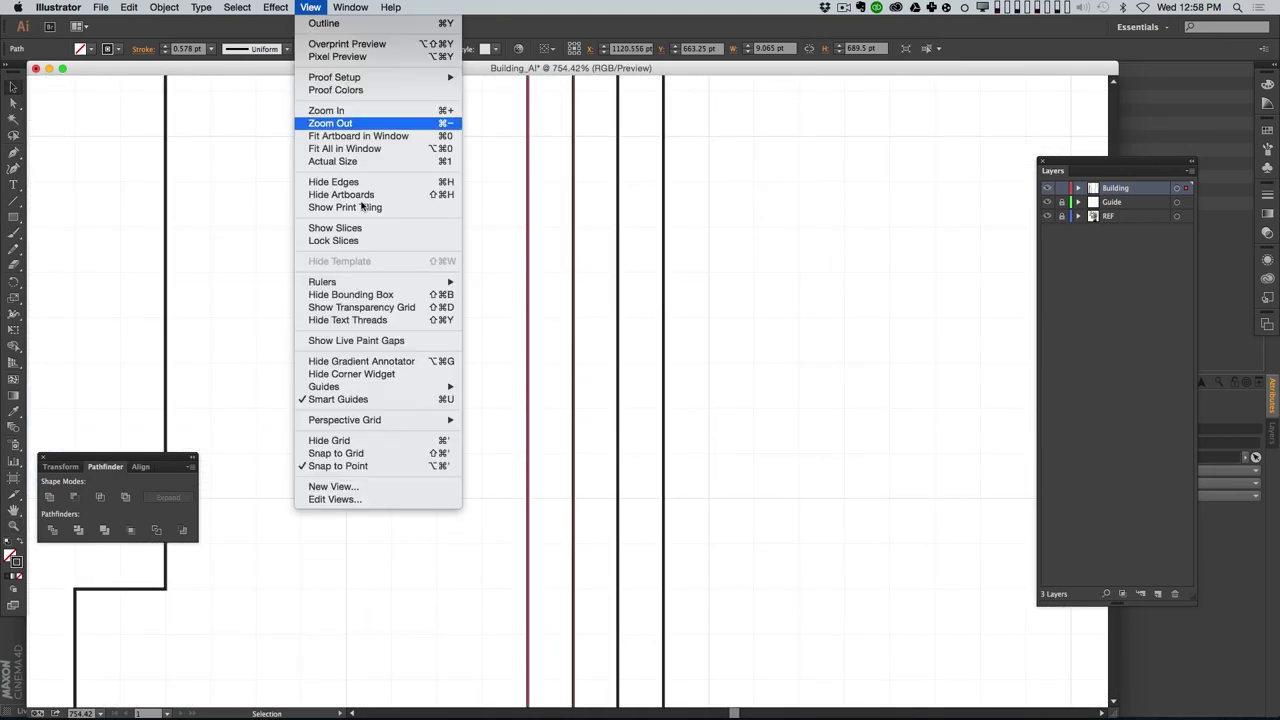
click(420, 453)
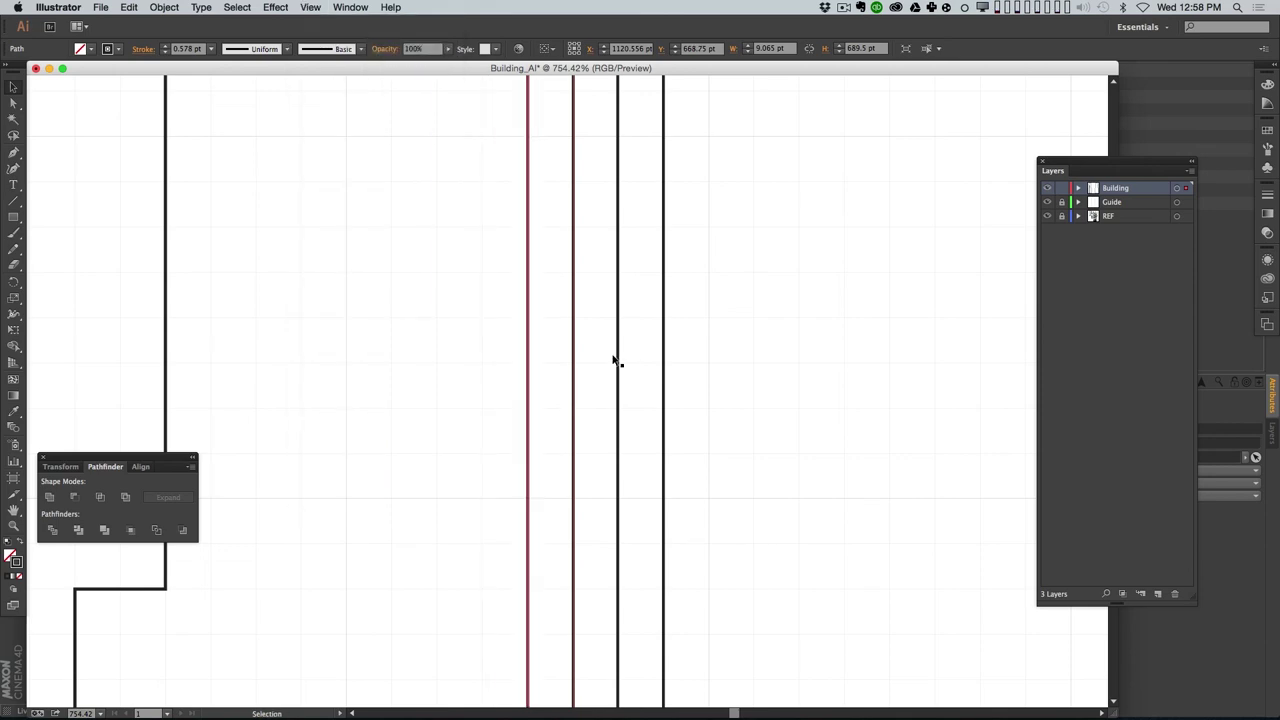
click(589, 393)
Step: Inspect the two pointed strips, then hide the document grid via View
key(z)
alt+click(590, 390)
alt+click(590, 390)
alt+click(589, 390)
alt+click(585, 390)
alt+click(580, 390)
alt+click(576, 392)
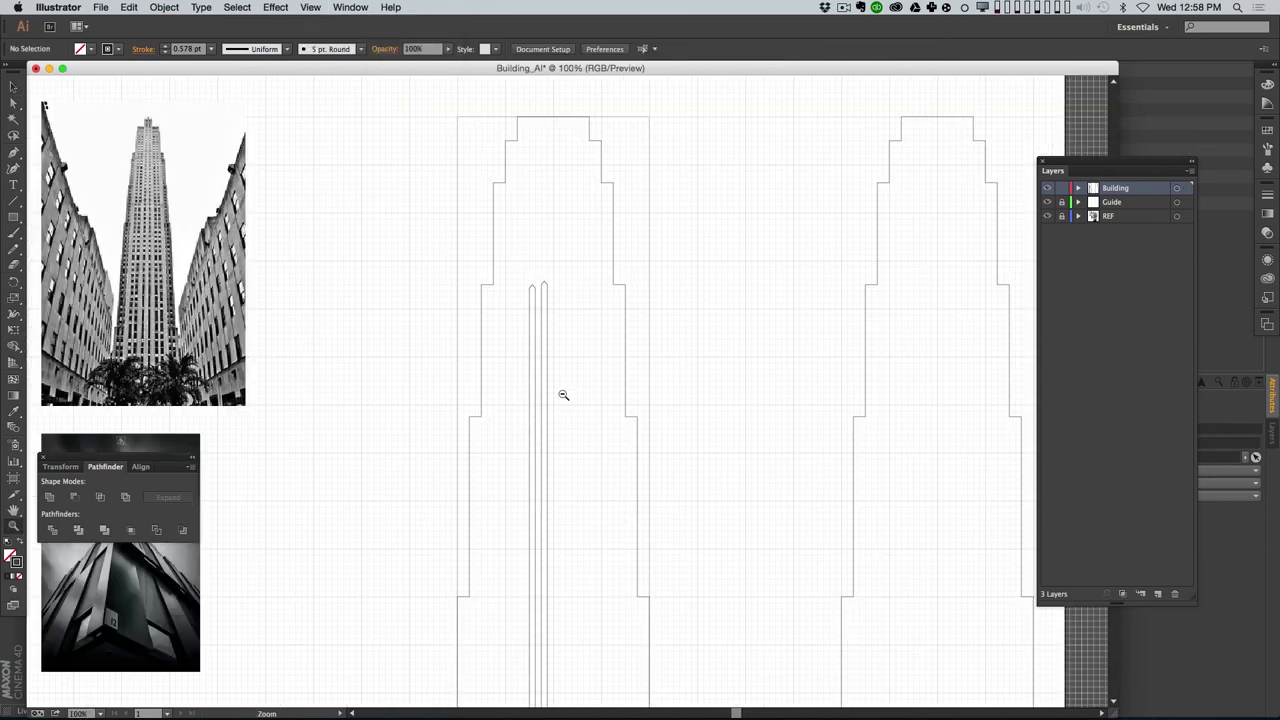
click(535, 296)
drag(584, 459, 560, 326)
click(560, 326)
key(v)
click(584, 414)
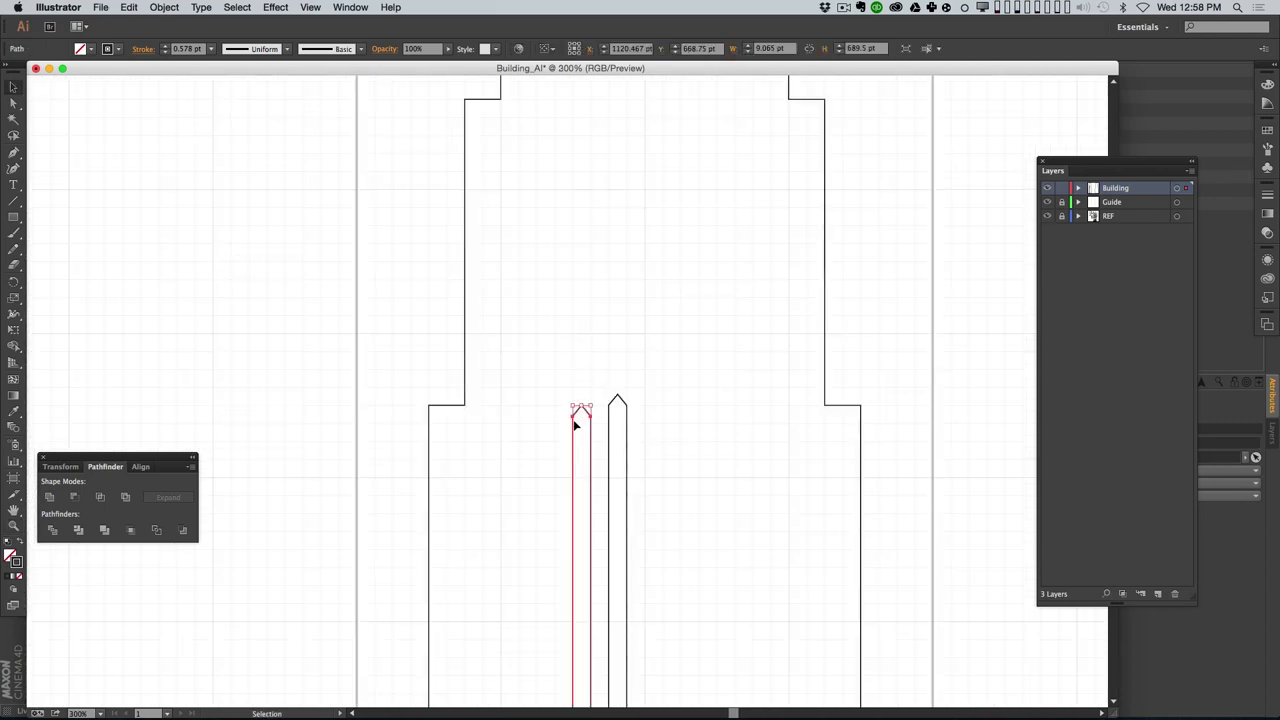
click(763, 368)
key(z)
alt+click(607, 442)
alt+click(604, 455)
alt+click(599, 464)
drag(543, 505, 622, 377)
scroll(609, 400, right, 1)
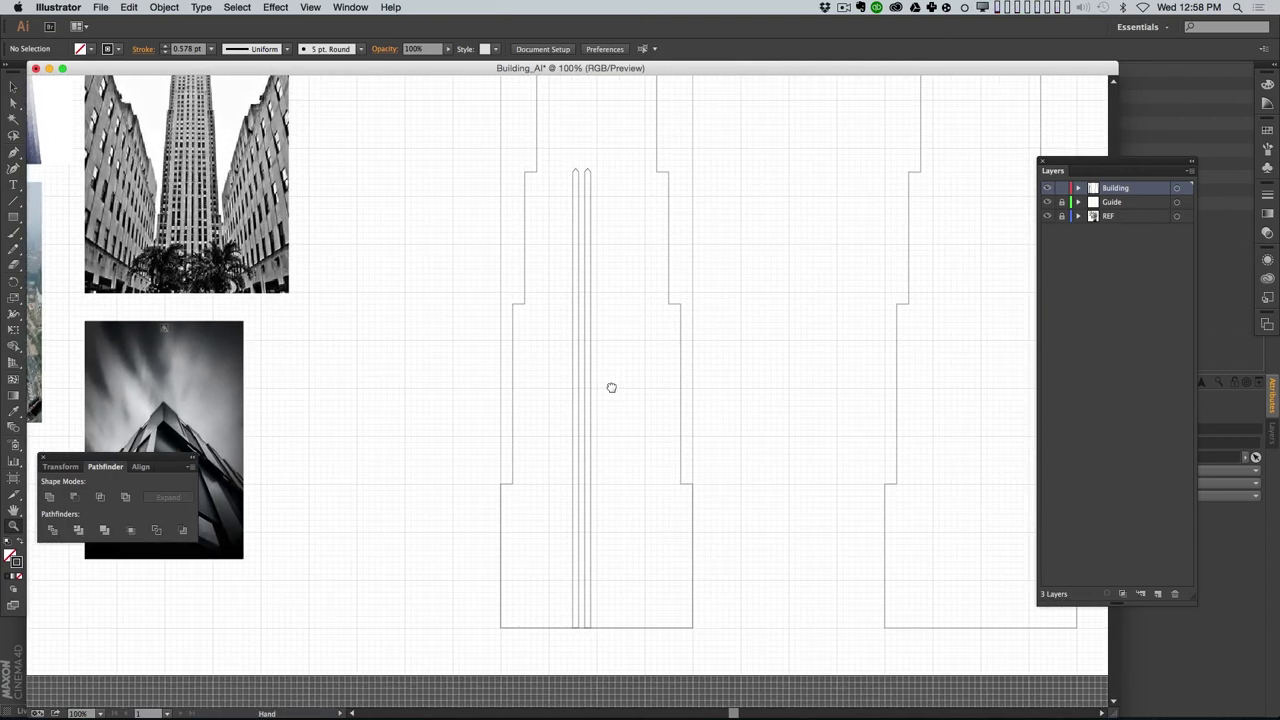
click(310, 7)
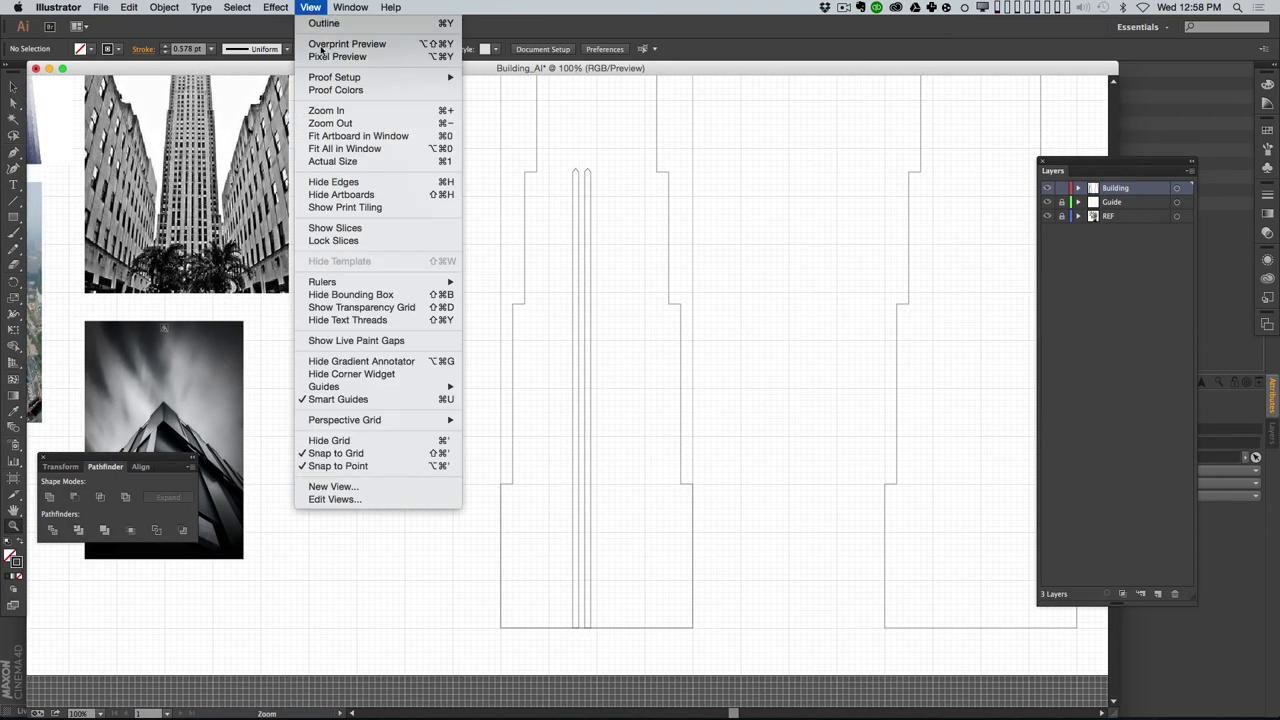
click(400, 440)
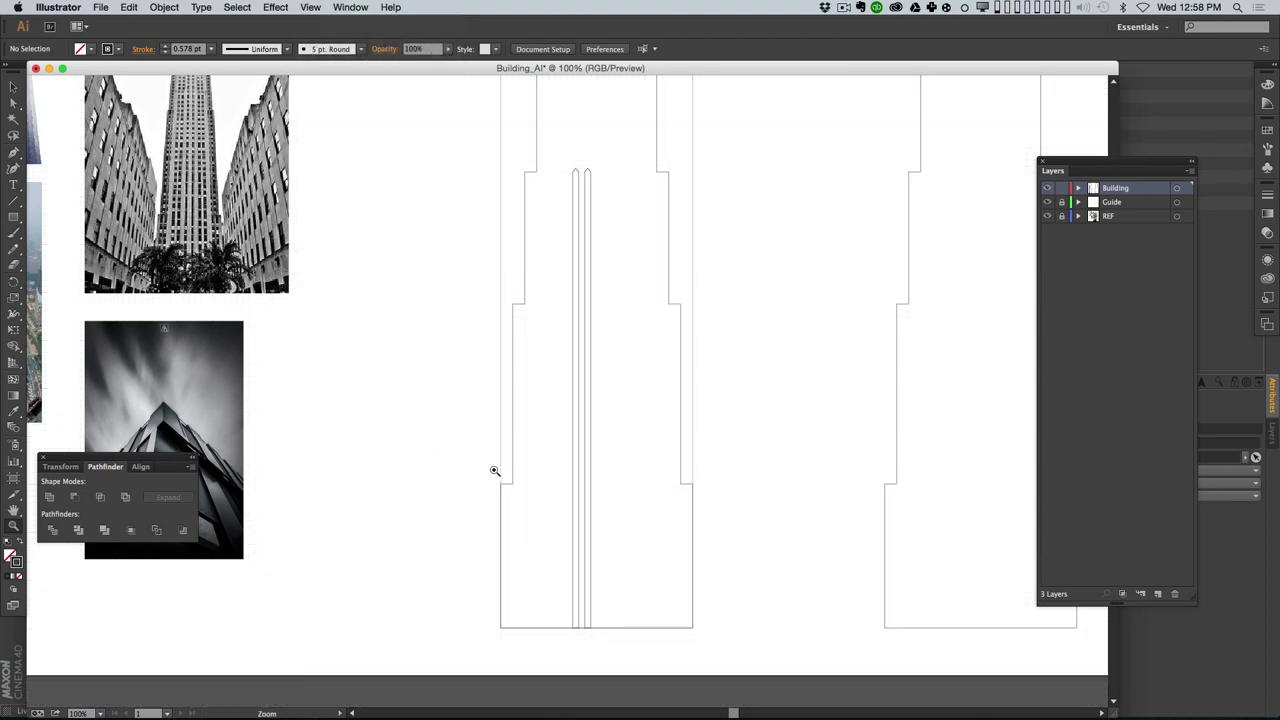
scroll(630, 462, up, 2)
scroll(600, 465, right, 1)
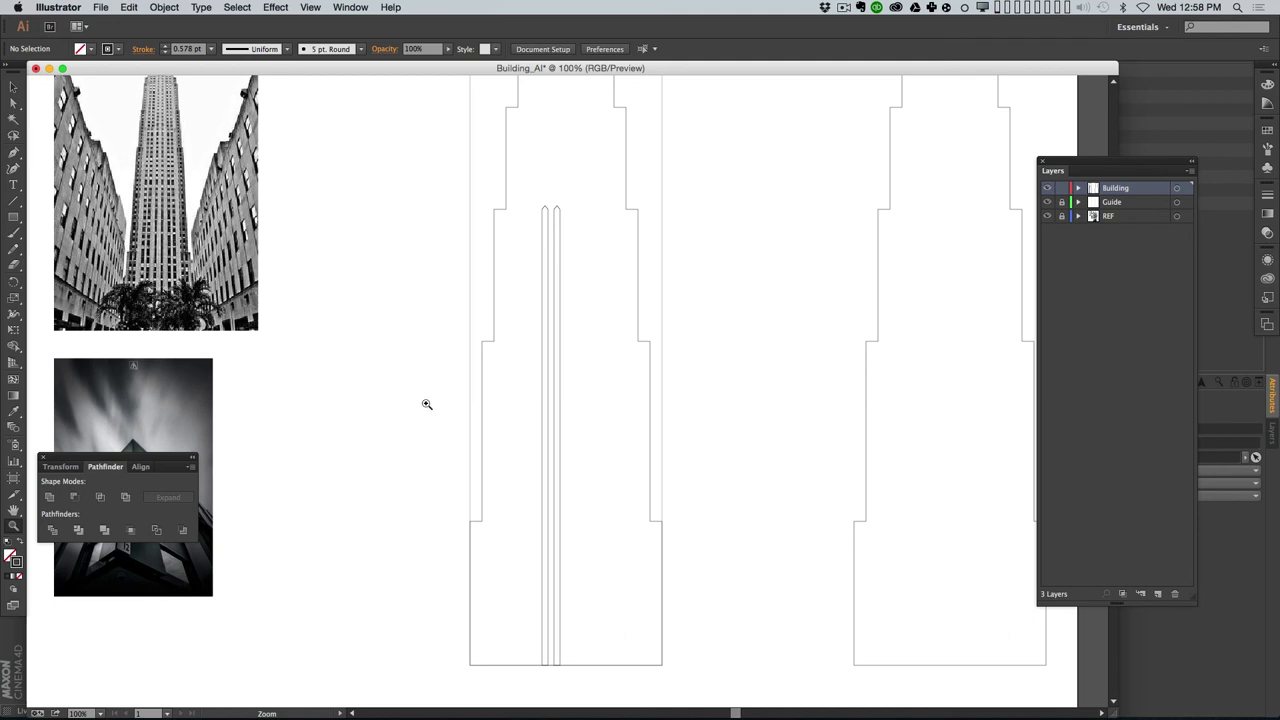
Step: Duplicate the left spire strip one step to the left, making a third strip
key(v)
drag(540, 496, 543, 496)
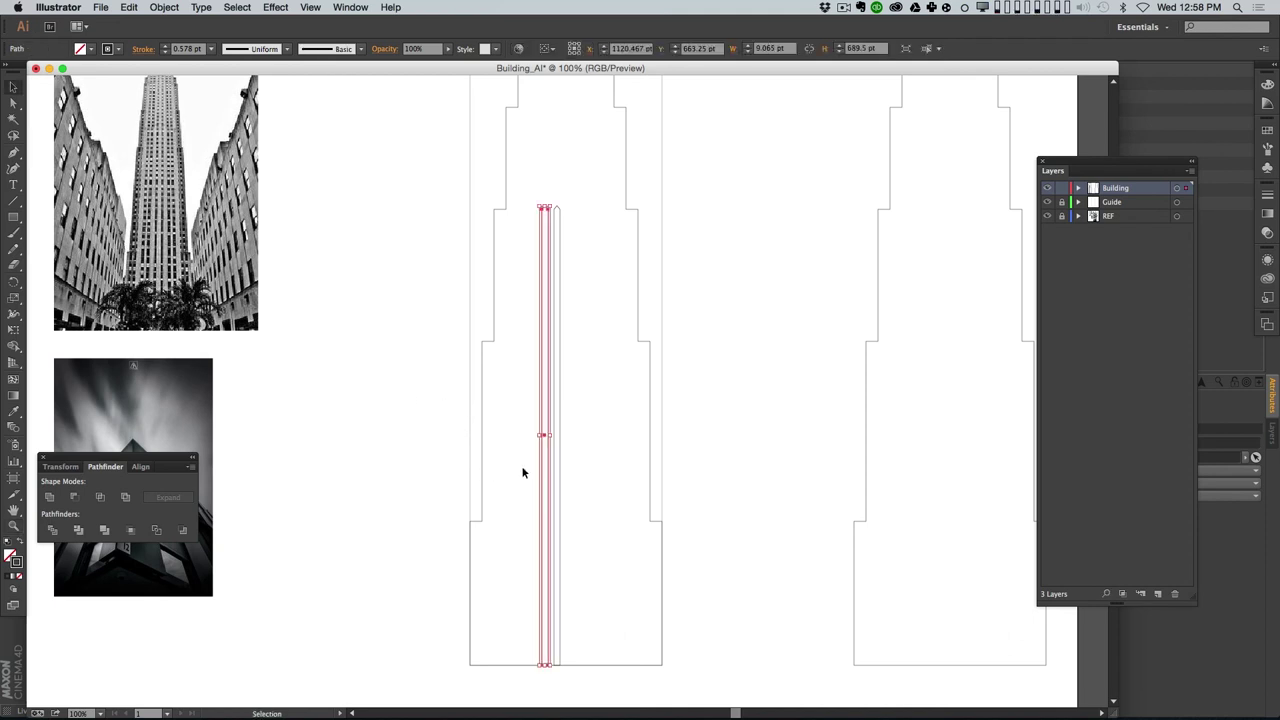
key(shift+Left)
key(shift+Left)
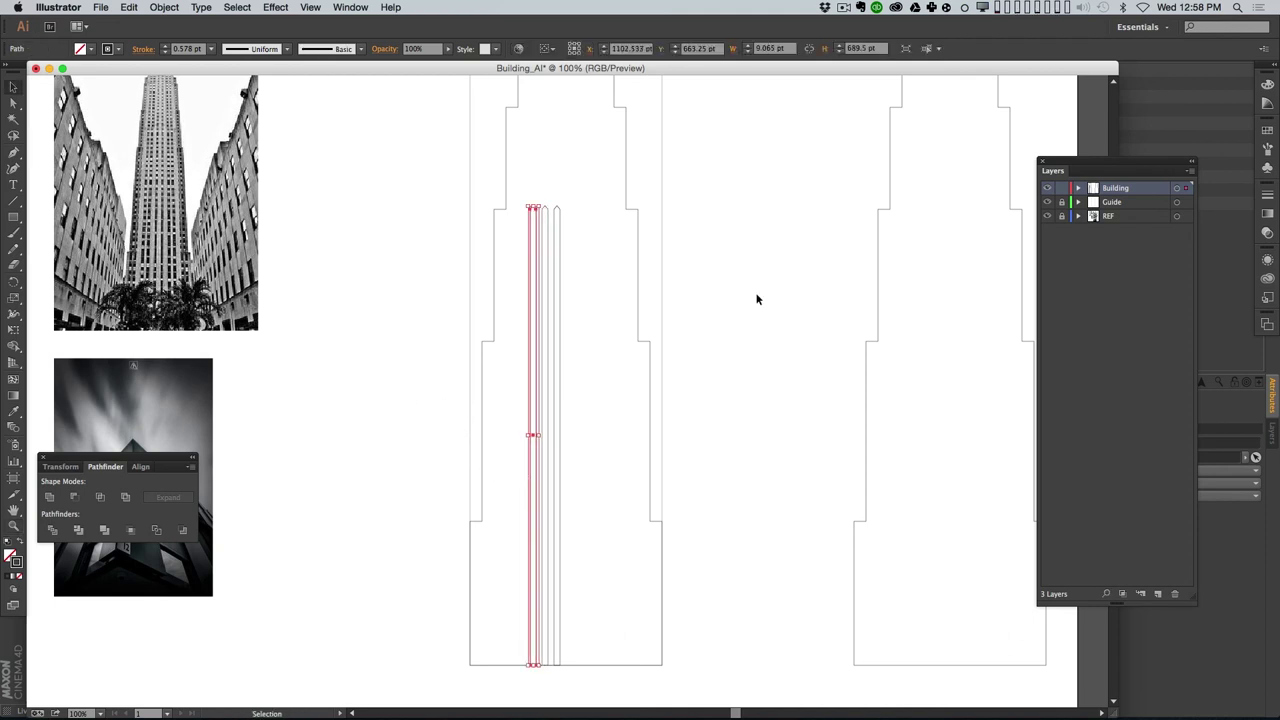
click(792, 213)
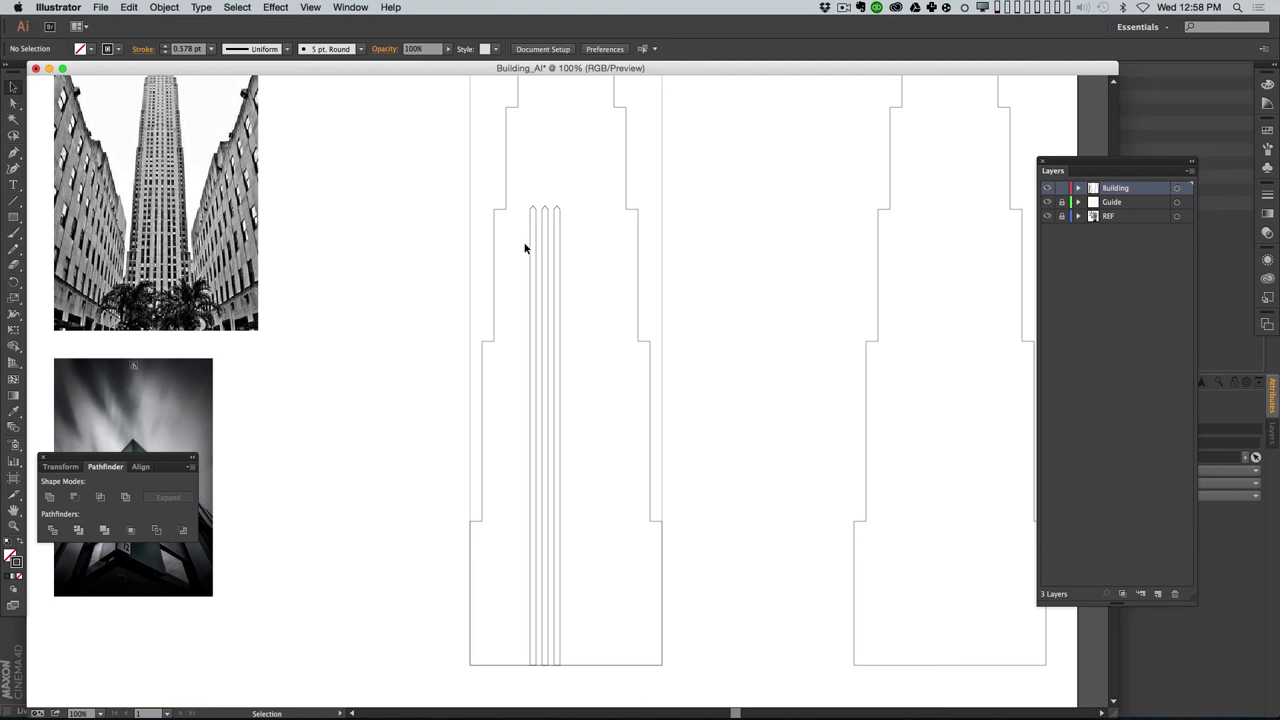
Step: Copy the selected spire strips to the right, giving six strips up the tower's centre
key(a)
drag(517, 254, 584, 286)
key(super+apostrophe)
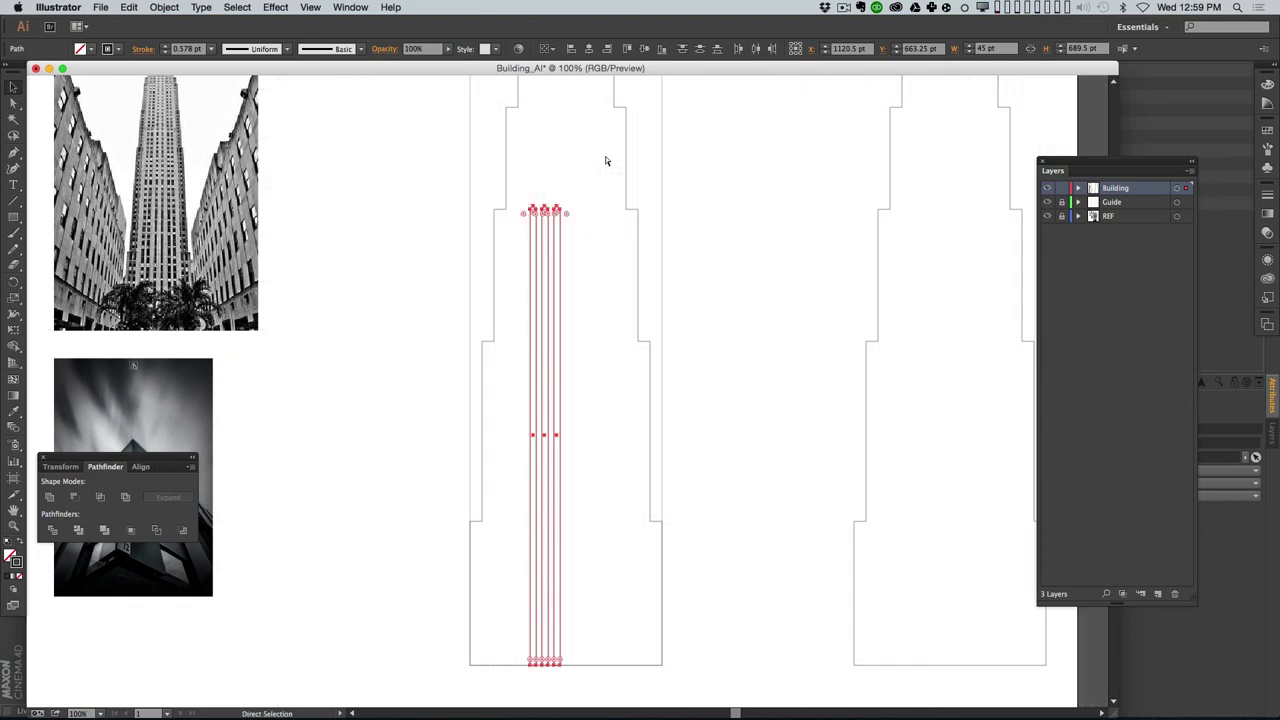
key(z)
click(575, 267)
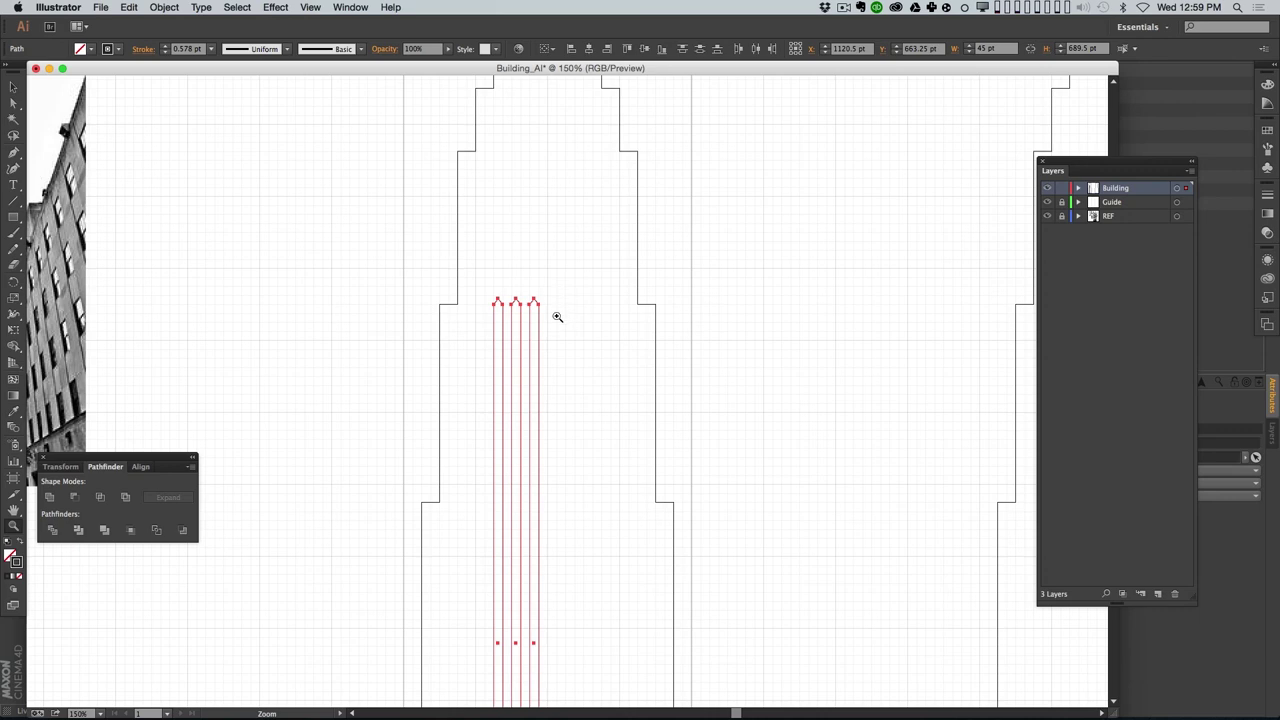
key(v)
alt+shift+drag(539, 365, 606, 371)
click(683, 360)
Step: Hide the document grid and zoom out to see the whole page
drag(609, 491, 562, 262)
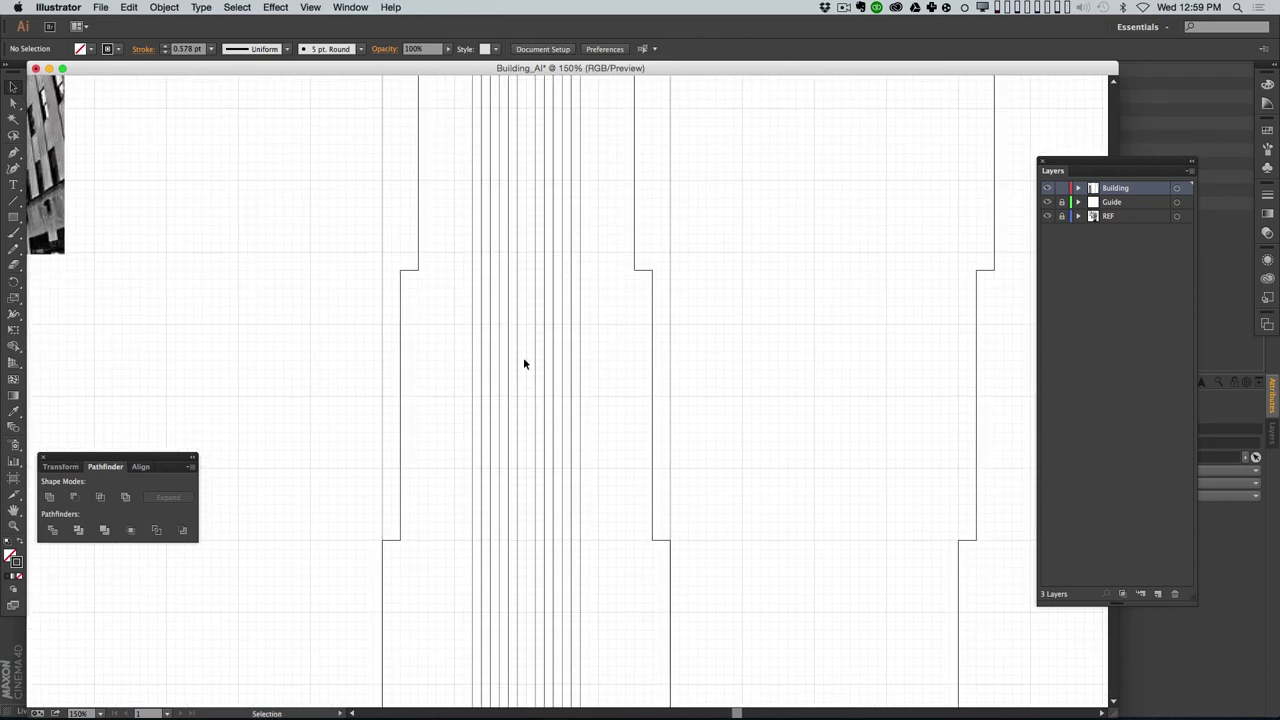
key(super+apostrophe)
key(z)
alt+click(557, 420)
alt+click(557, 420)
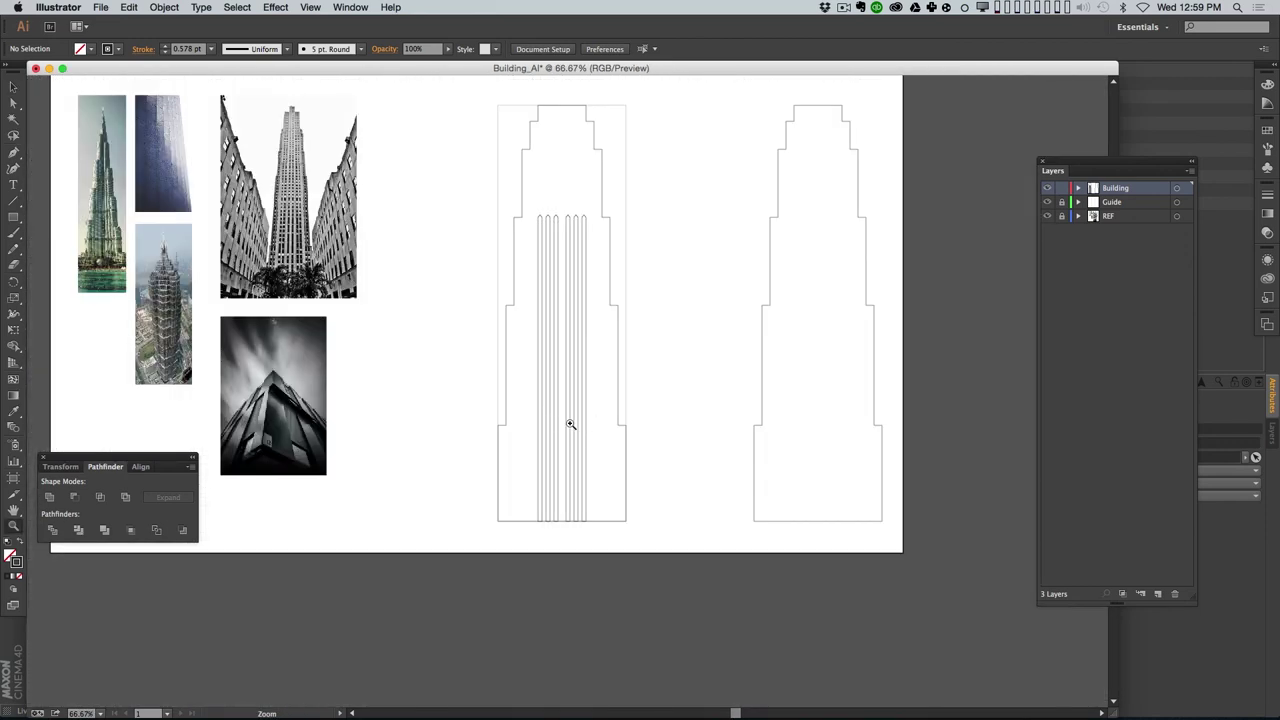
drag(549, 384, 555, 421)
Step: Give the spire strips in the left tower a solid black fill
key(v)
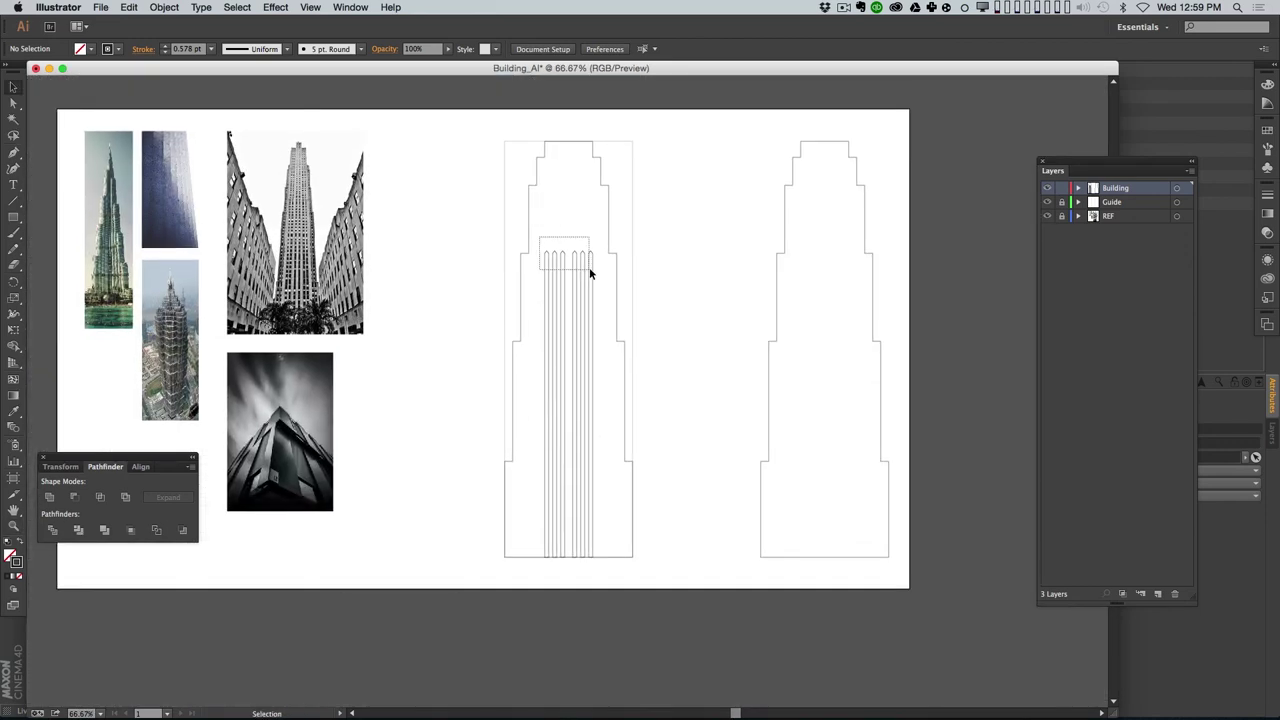
drag(590, 272, 592, 274)
click(20, 546)
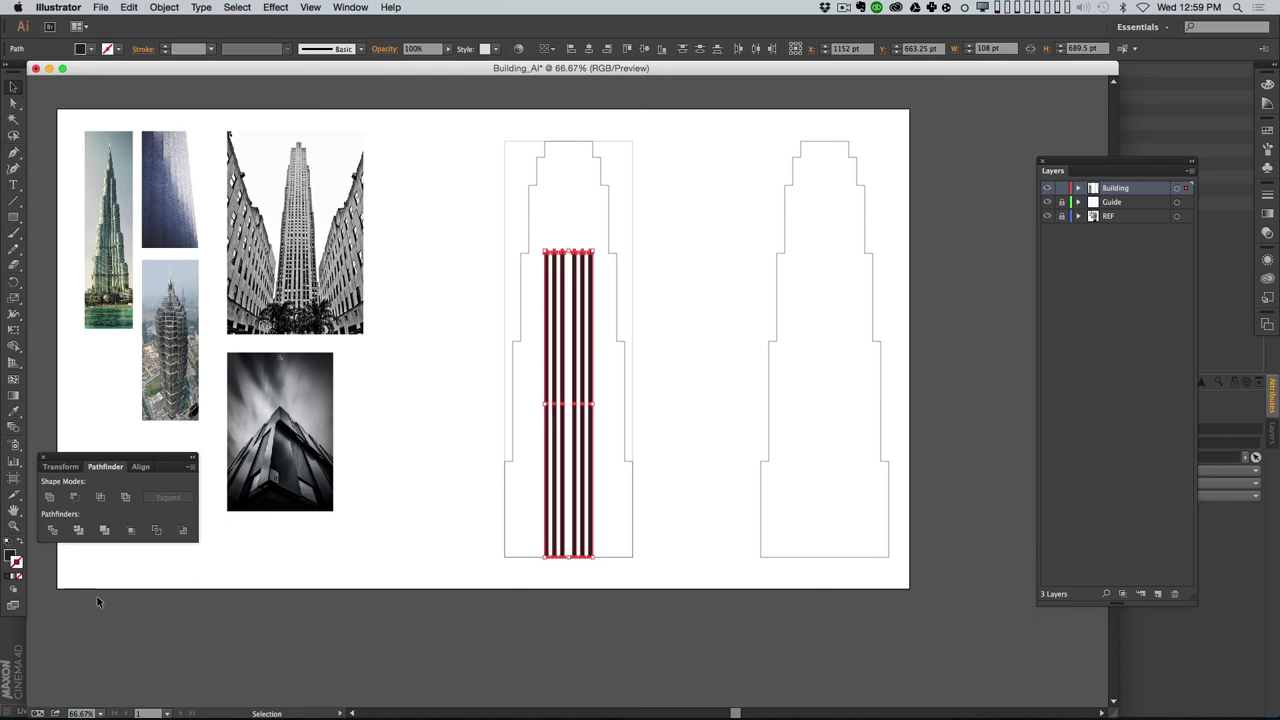
click(169, 554)
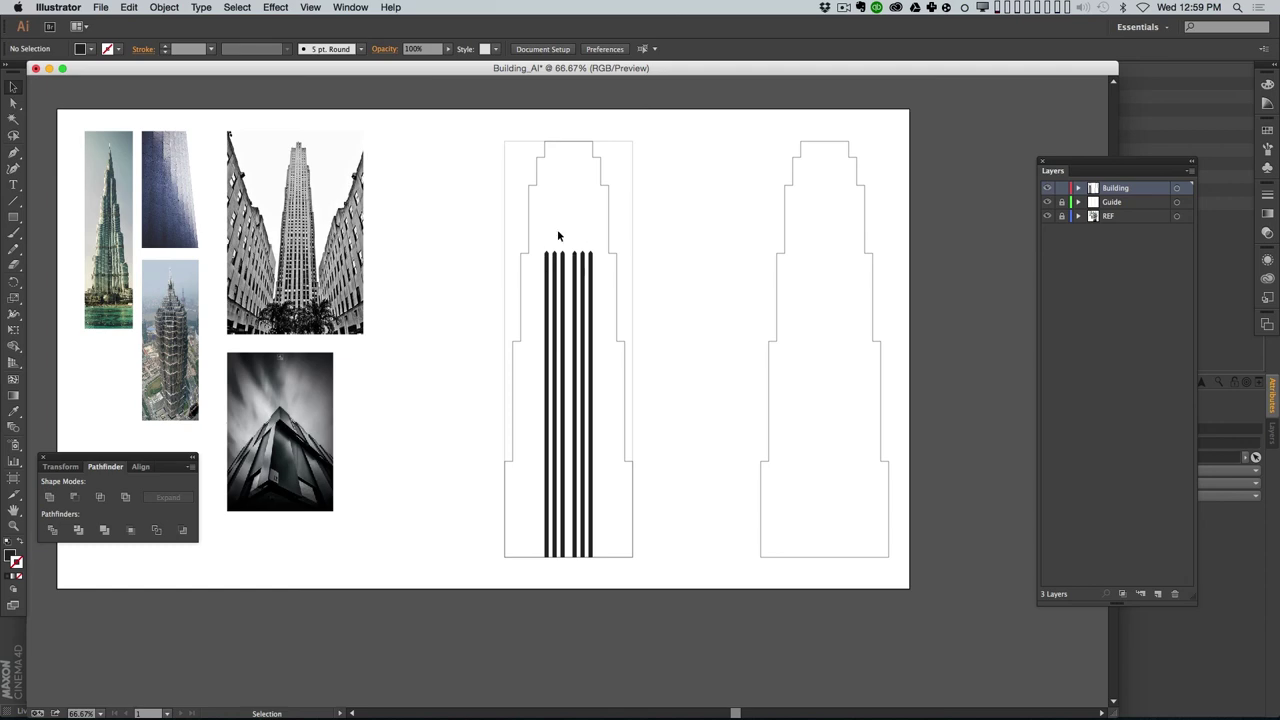
Step: Show the grid and zoom in close on the building's base and vertical bars
drag(538, 366, 554, 323)
key(z)
key(super+apostrophe)
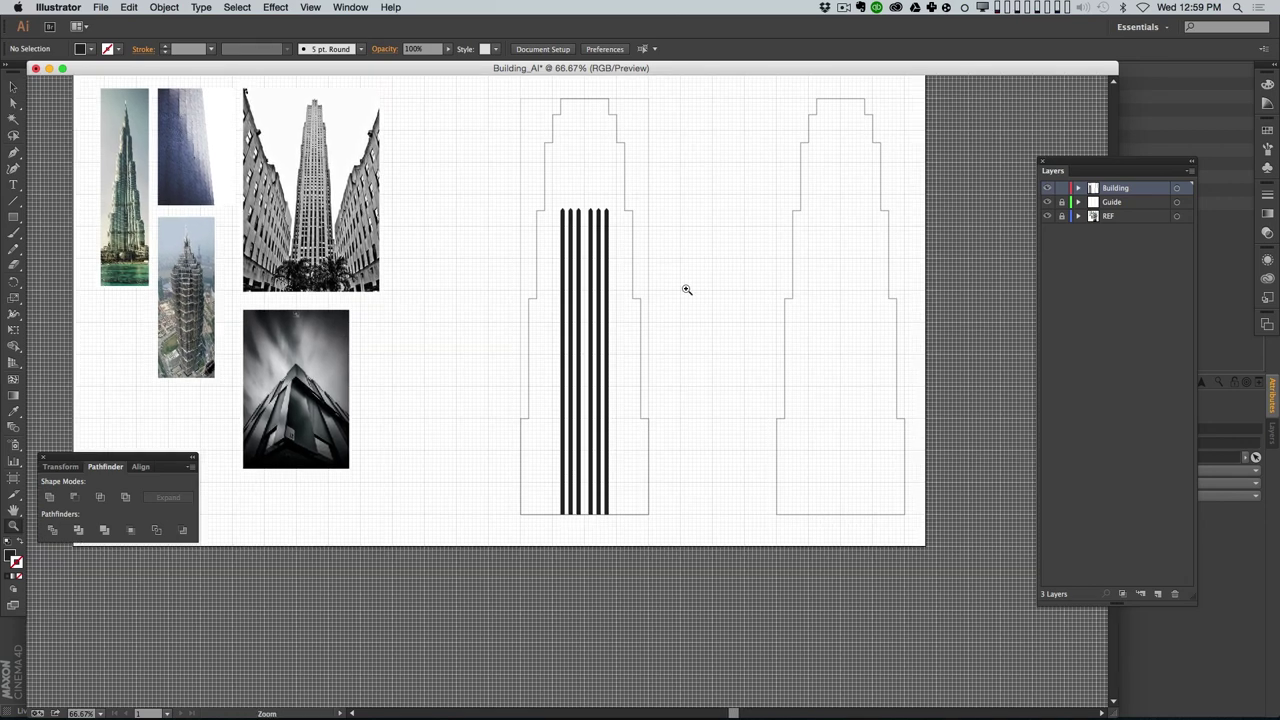
double_click(571, 240)
drag(604, 554, 711, 187)
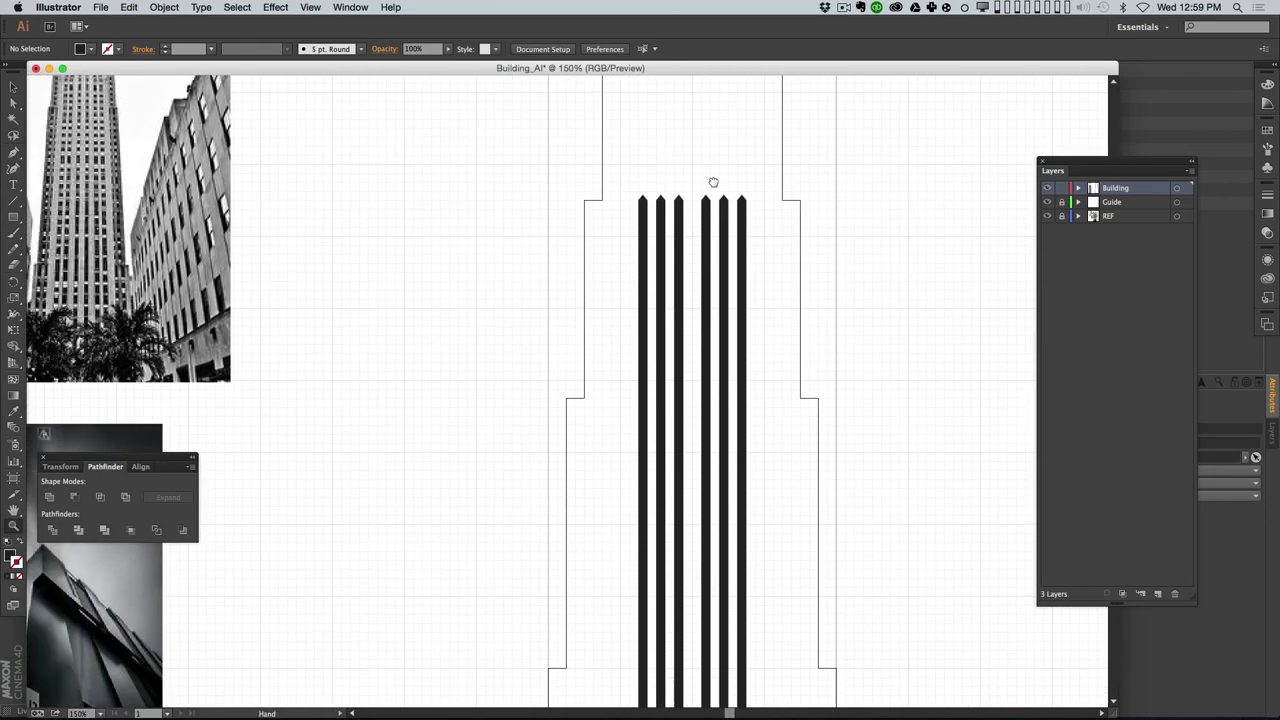
scroll(631, 471, down, 10)
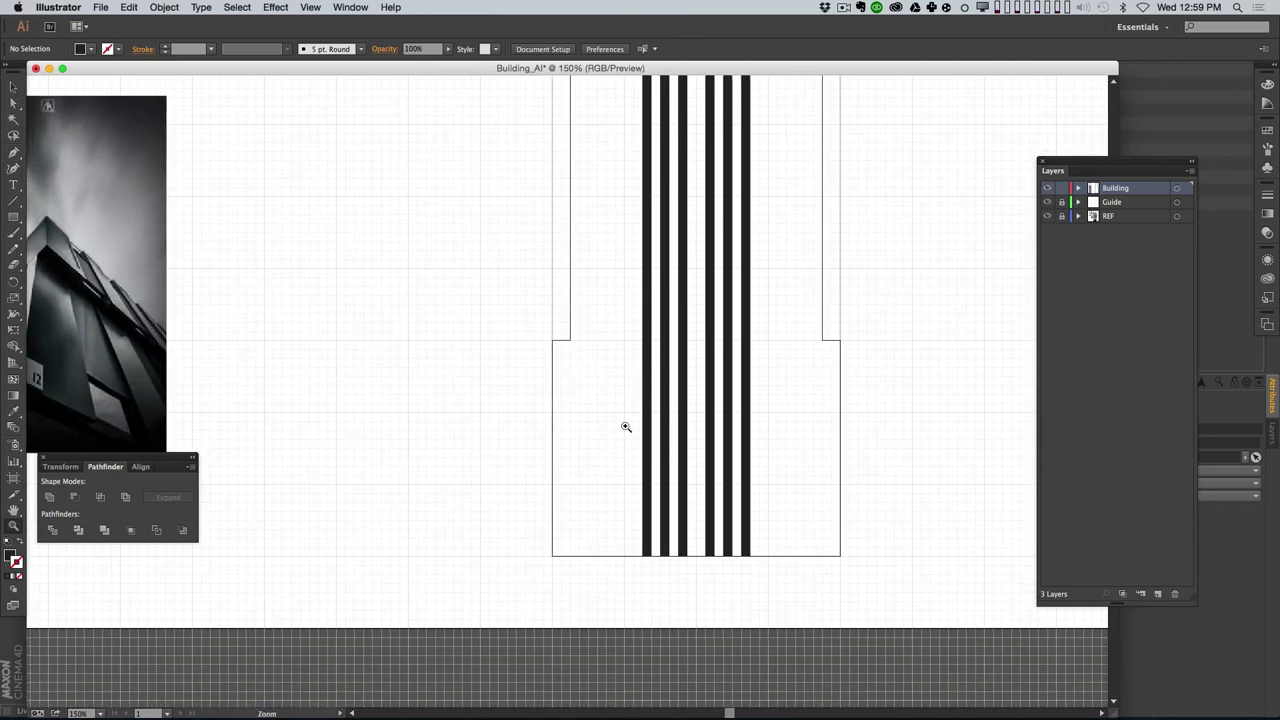
click(609, 513)
scroll(620, 268, up, 2)
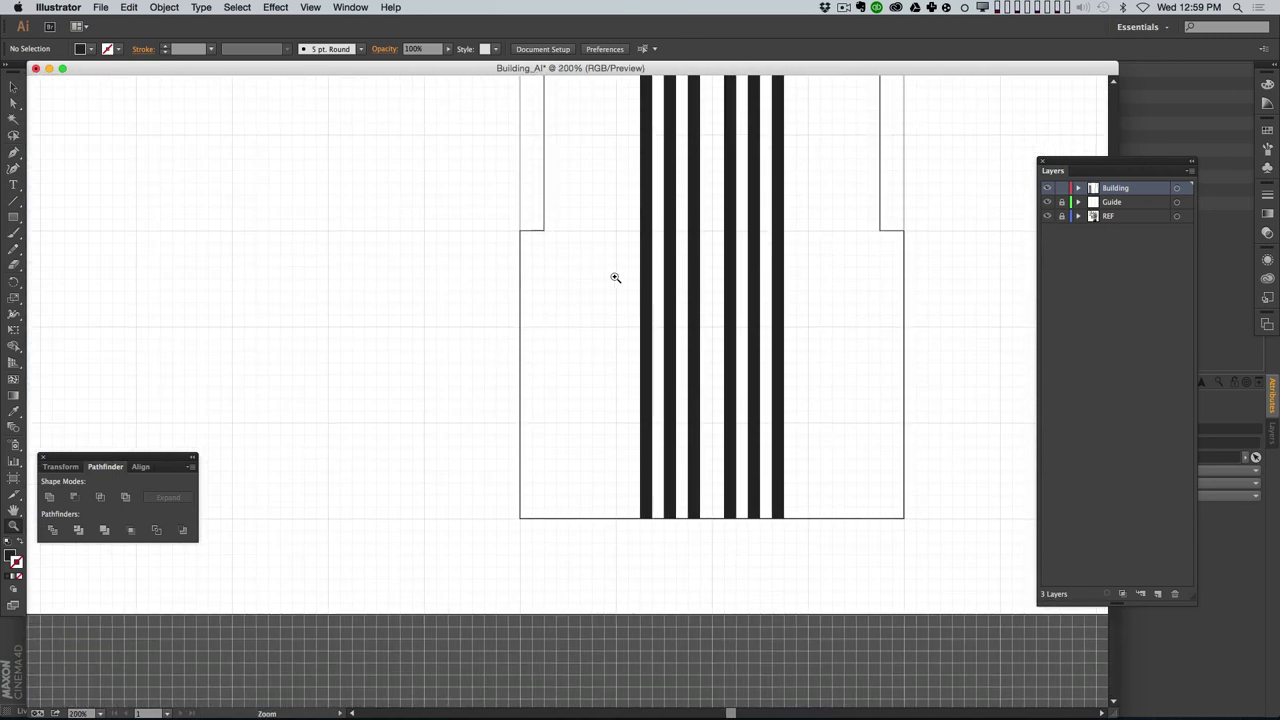
click(15, 219)
Step: Draw a small 18 pt window square just left of the vertical bars
drag(620, 257, 603, 268)
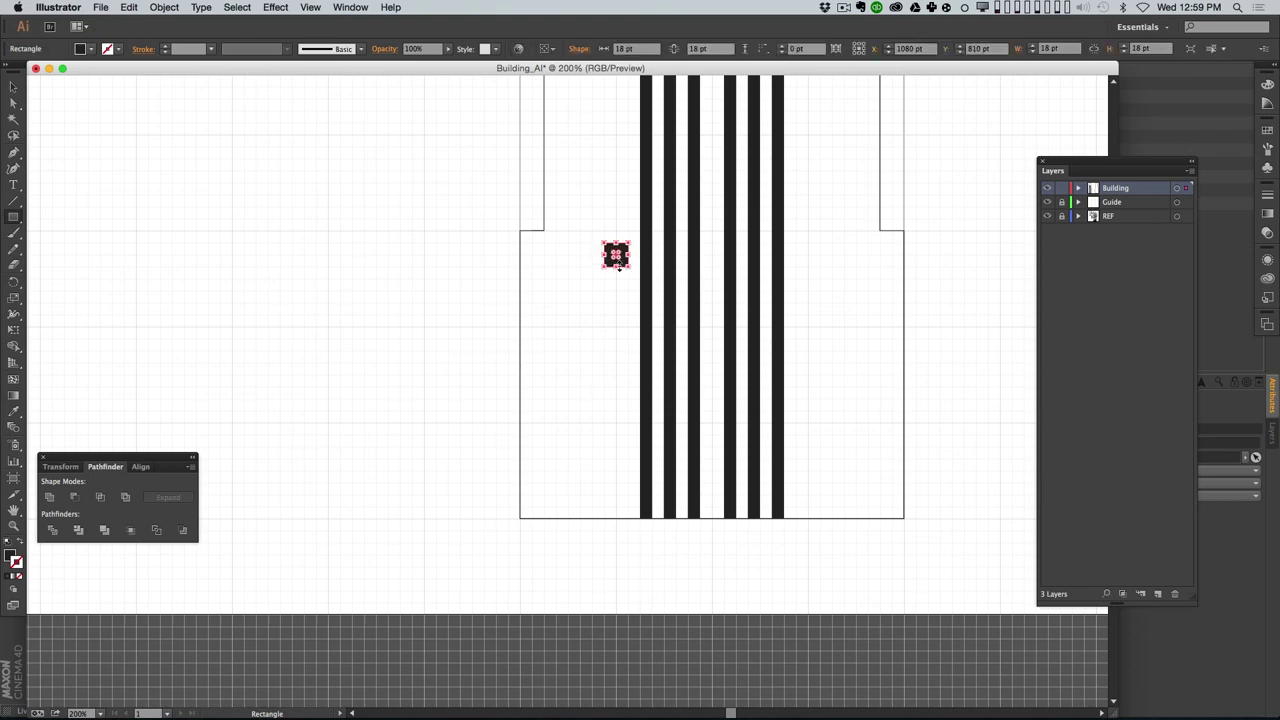
key(v)
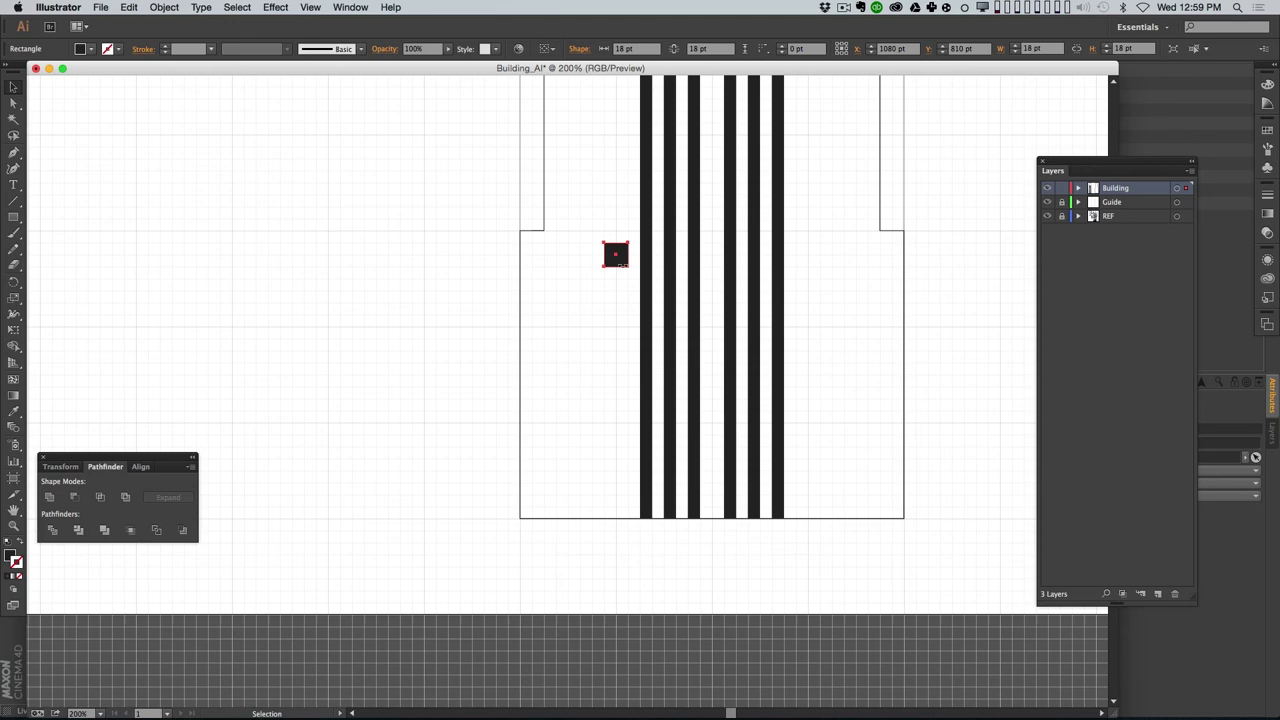
drag(622, 261, 623, 489)
click(600, 271)
click(614, 254)
Step: Move the square down onto the base's bottom edge
key(z)
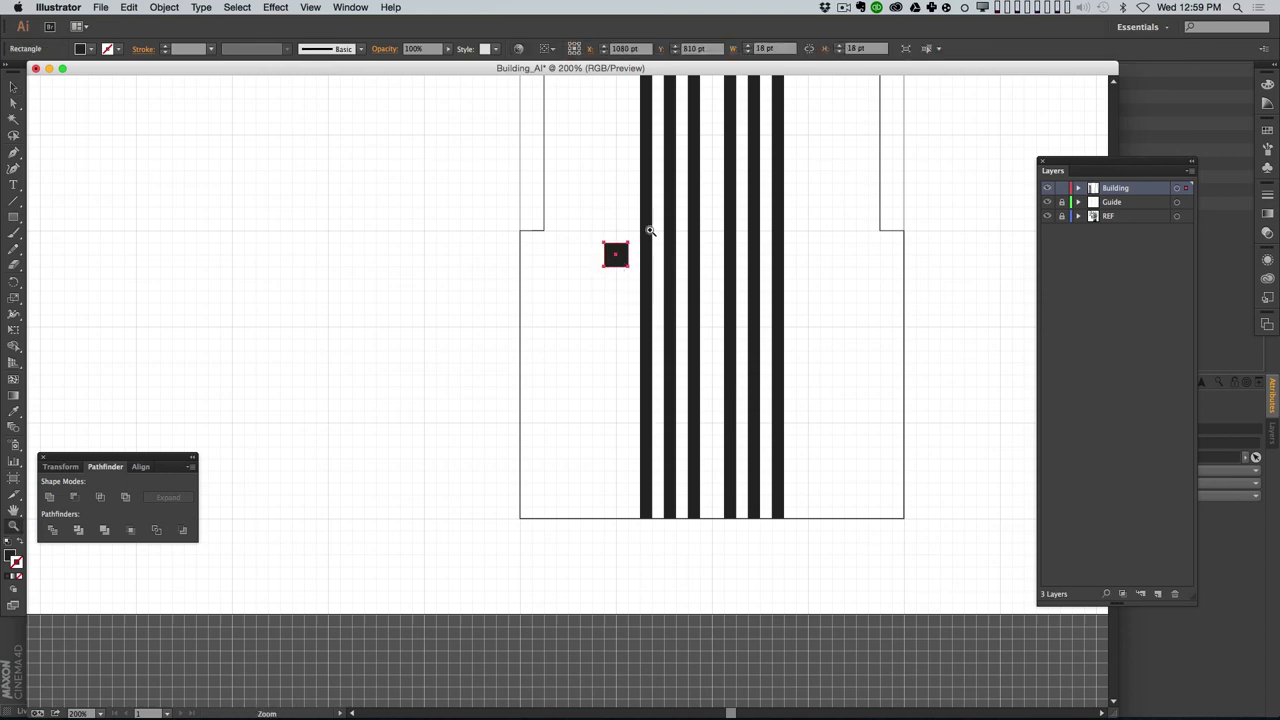
key(v)
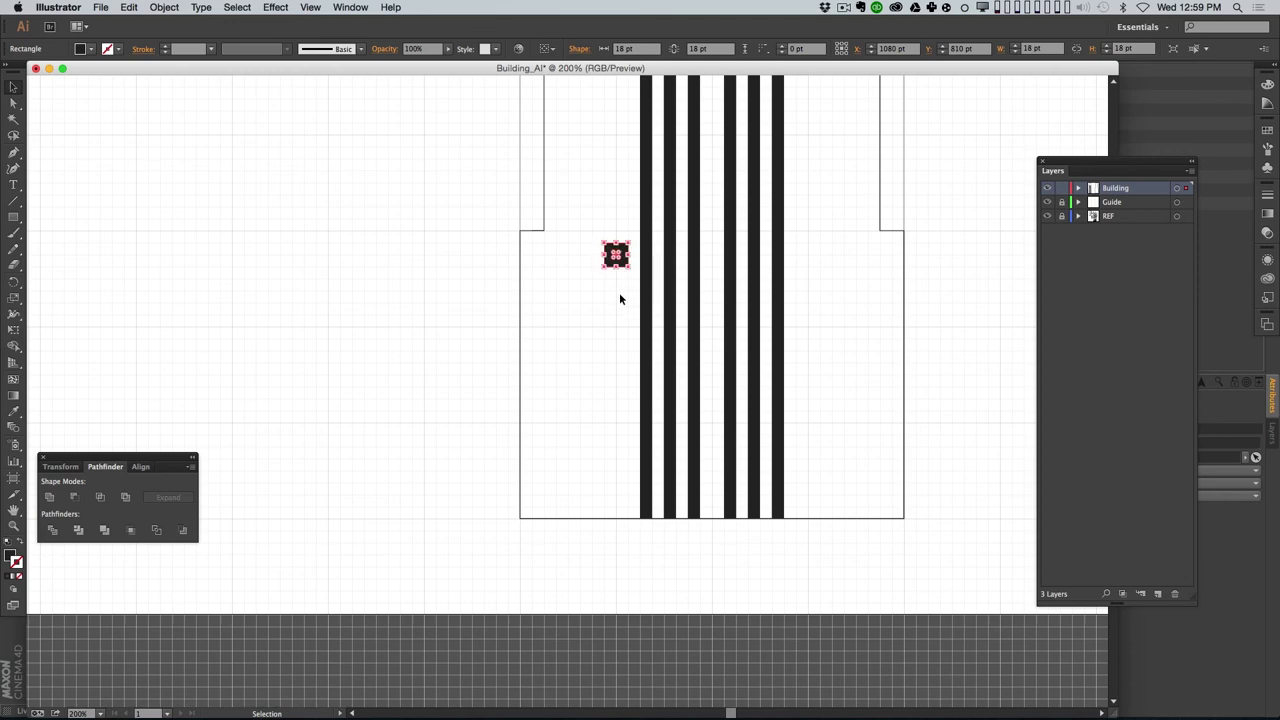
click(617, 290)
key(z)
click(619, 262)
key(v)
click(561, 372)
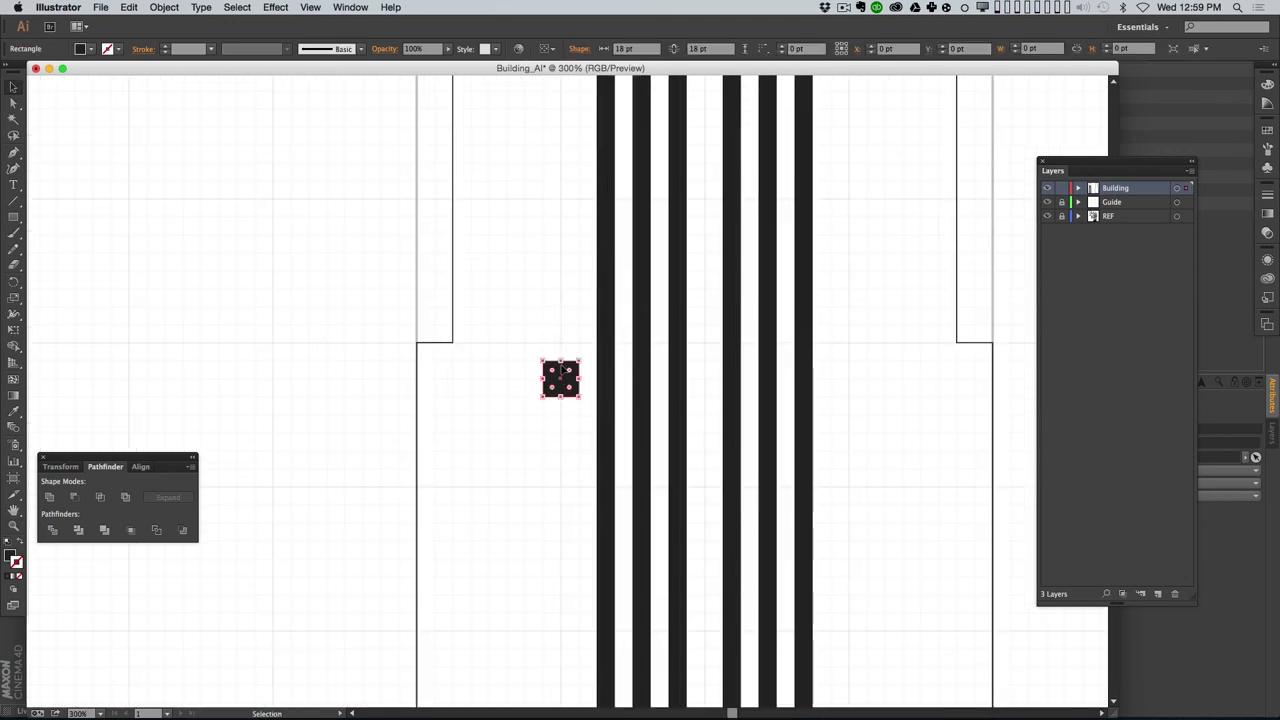
key(shift+Down)
key(shift+Down)
key(shift+Down)
key(shift+Down)
key(shift+Down)
key(shift+Down)
key(shift+Down)
key(shift+Down)
drag(763, 376, 771, 34)
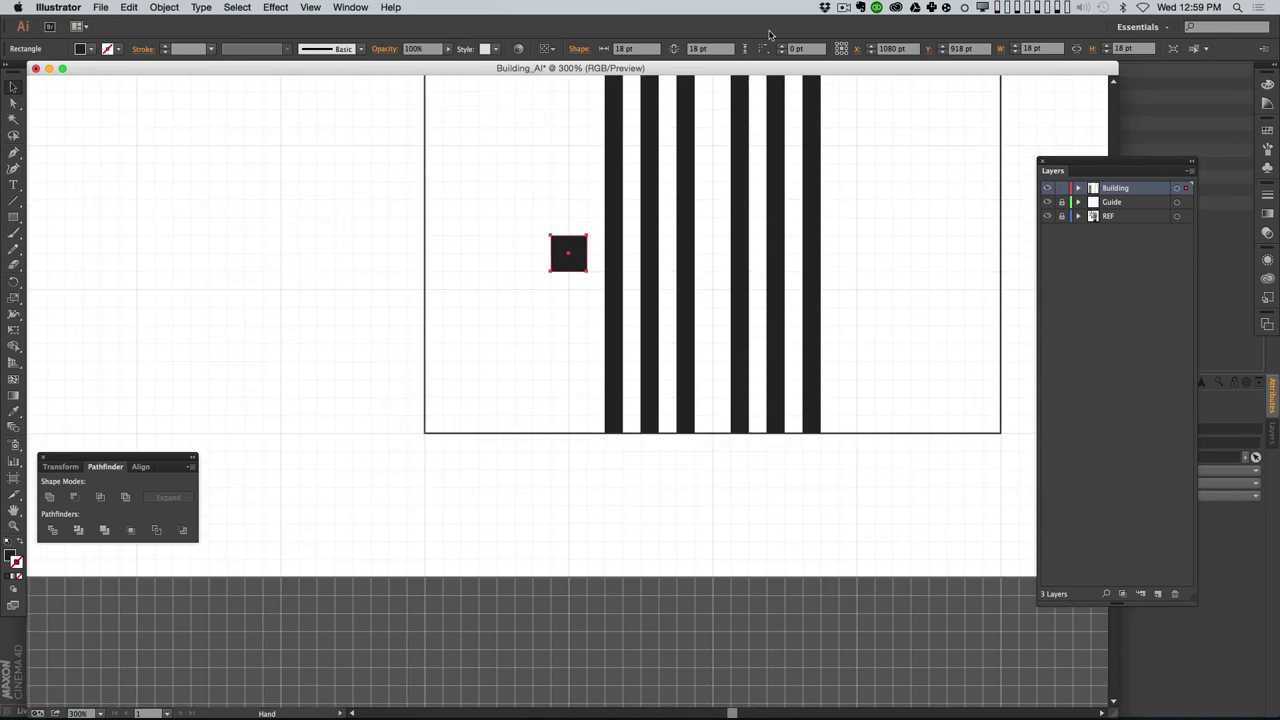
drag(570, 256, 570, 415)
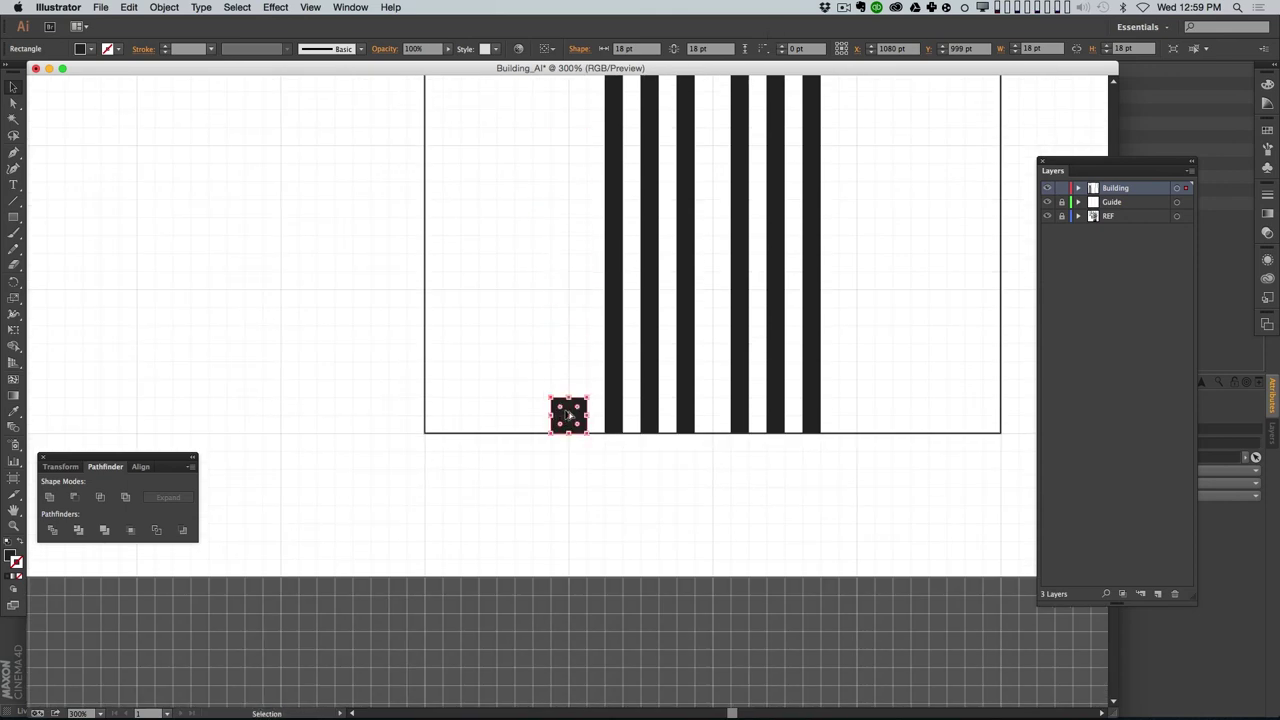
Step: Copy the square straight upward, then move both squares up together
alt+shift+drag(568, 415, 575, 365)
mouse_move(516, 310)
mouse_down()
mouse_move(589, 434)
mouse_move(580, 398)
mouse_move(553, 386)
mouse_move(580, 380)
mouse_up()
click(610, 463)
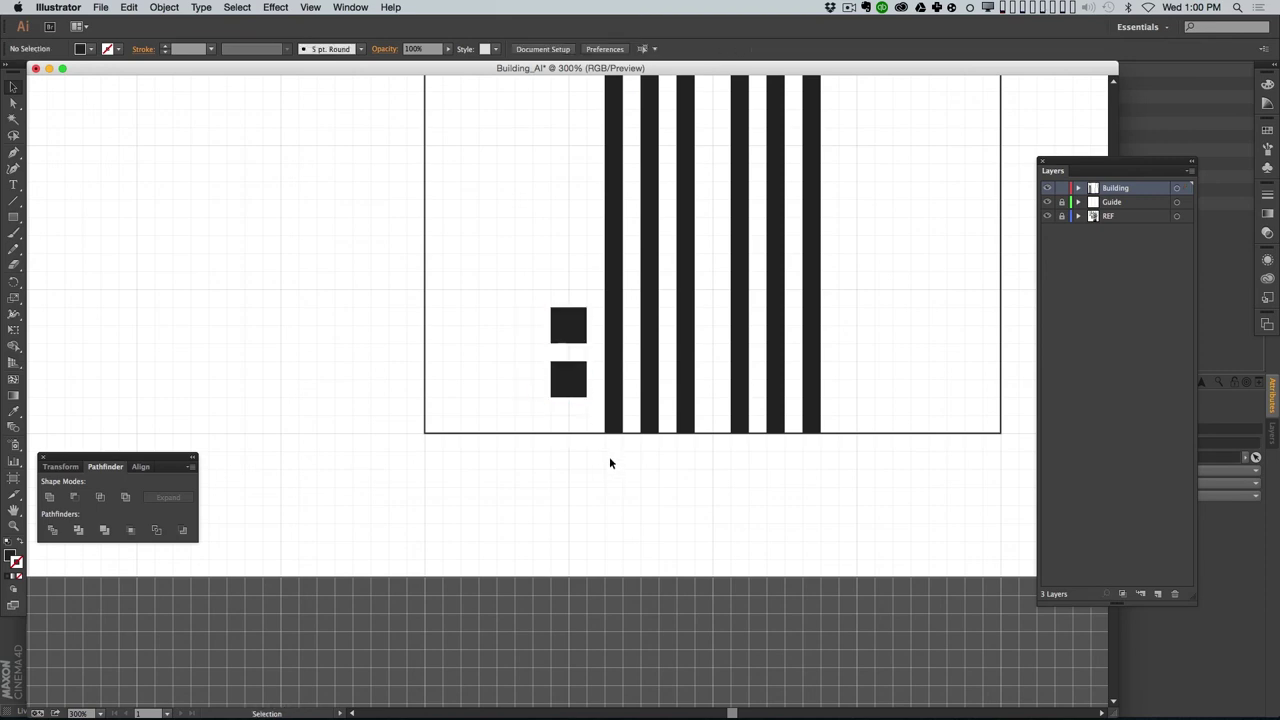
Step: Copy the upper square upward and use Transform Again to stack a column of eight squares
click(567, 321)
alt+shift+drag(570, 322, 569, 266)
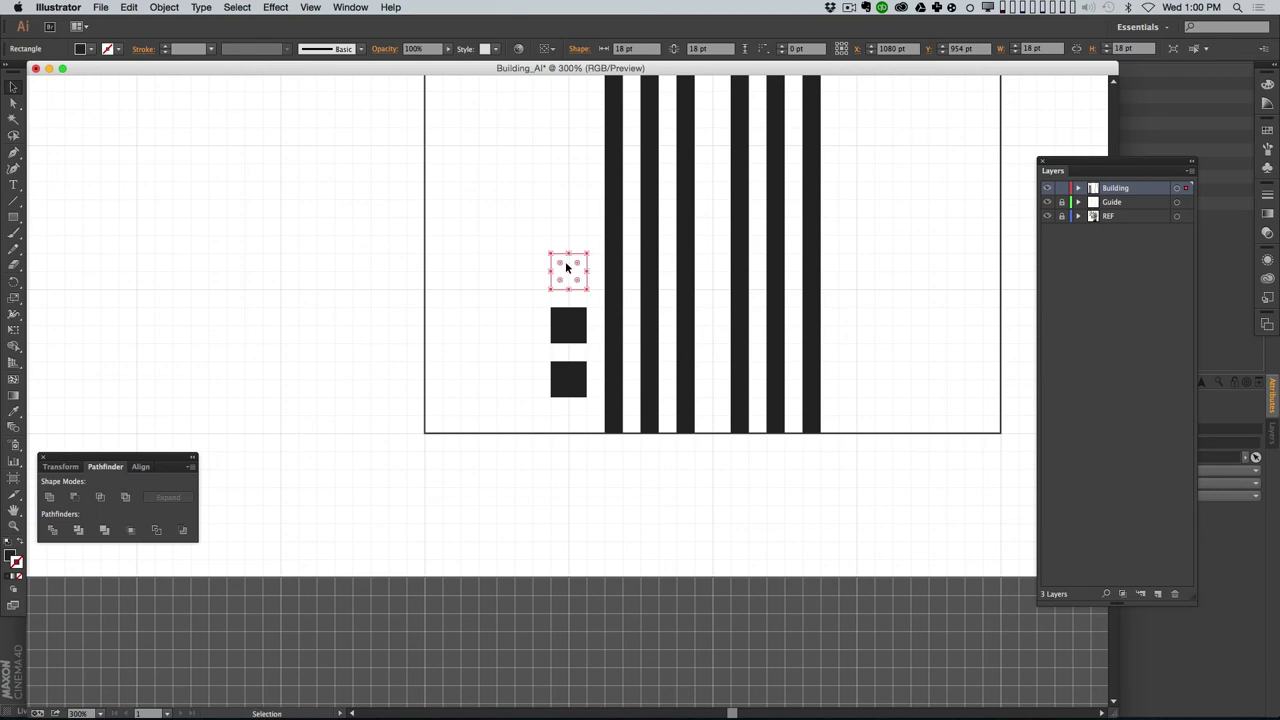
scroll(605, 376, up, 3)
scroll(586, 371, down, 1)
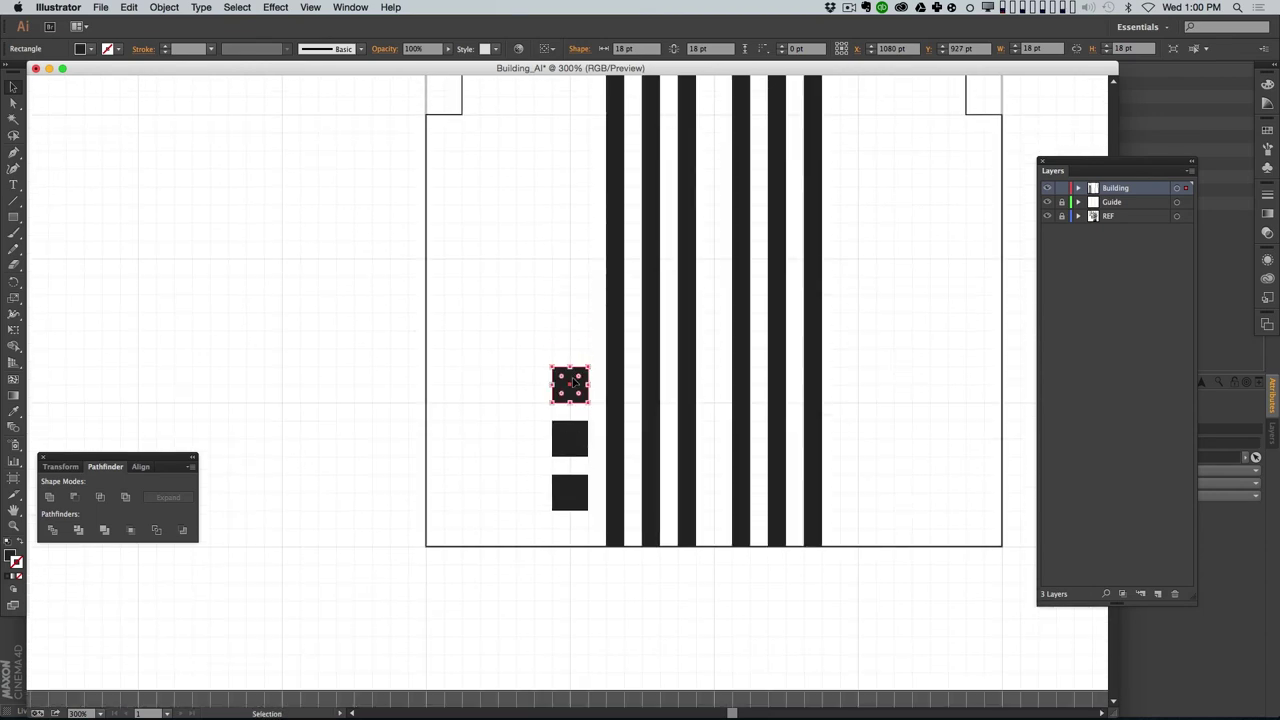
key(super+d)
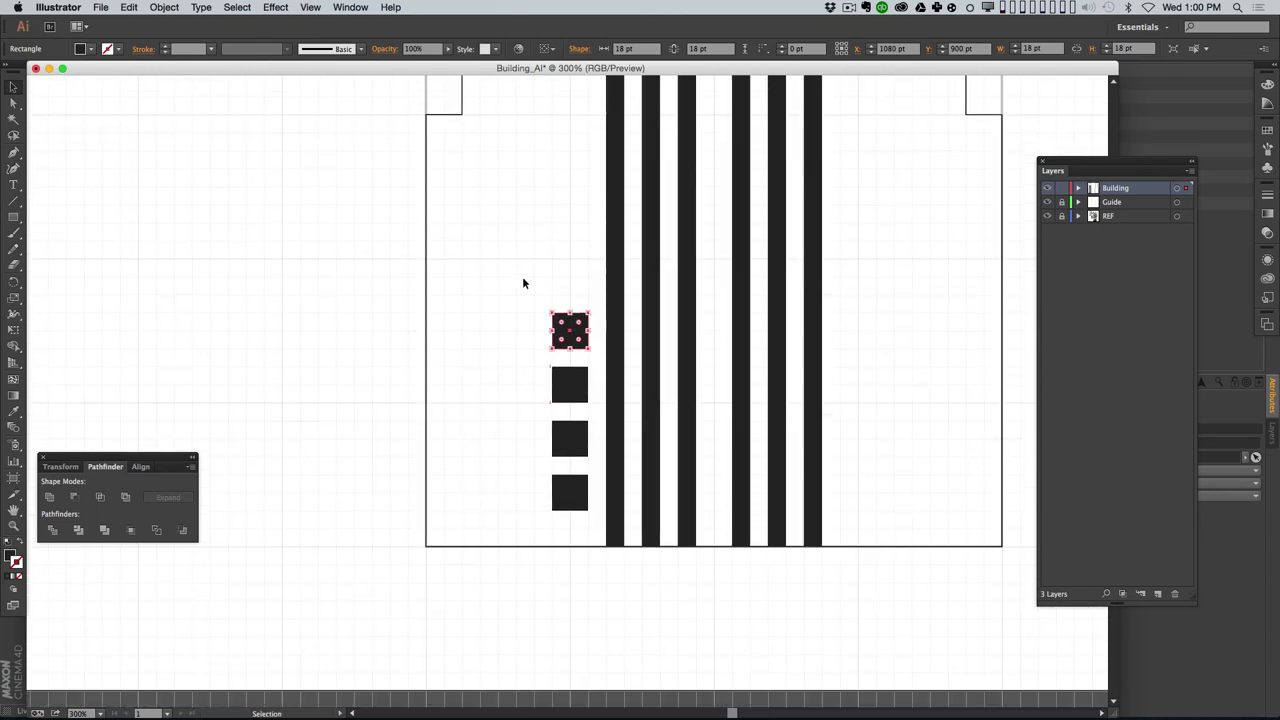
click(131, 8)
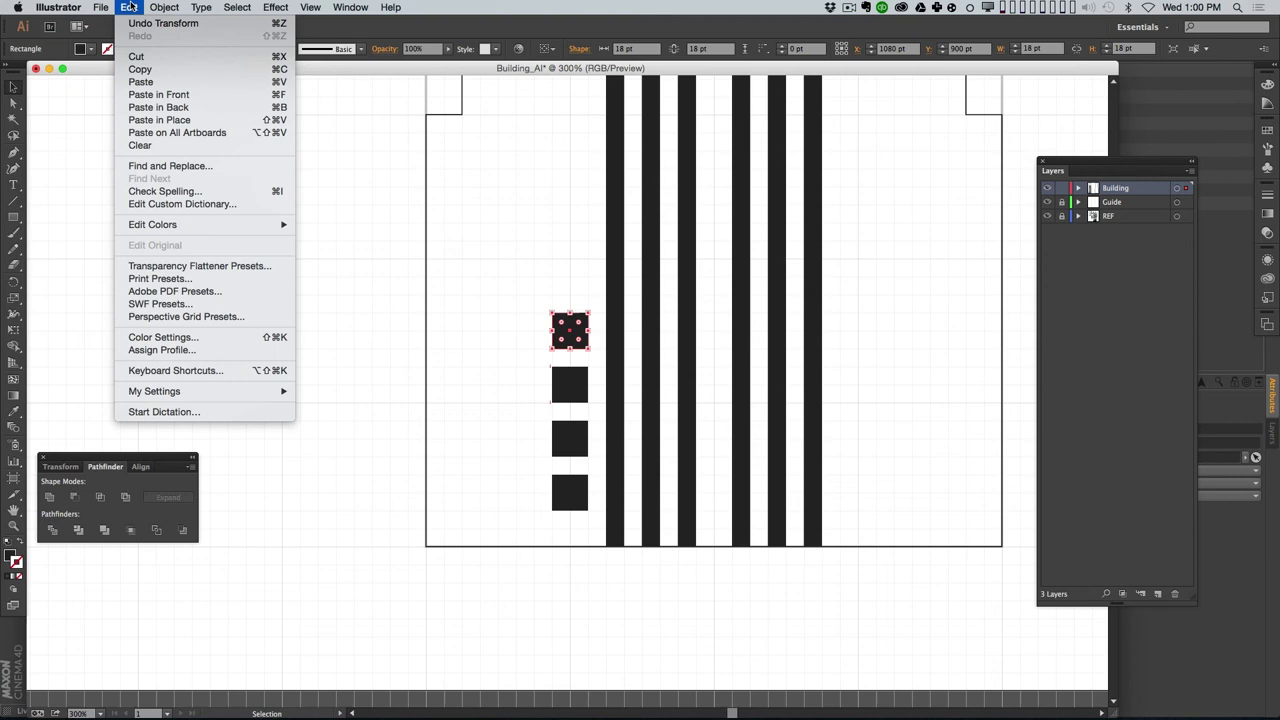
mouse_move(164, 8)
mouse_move(196, 24)
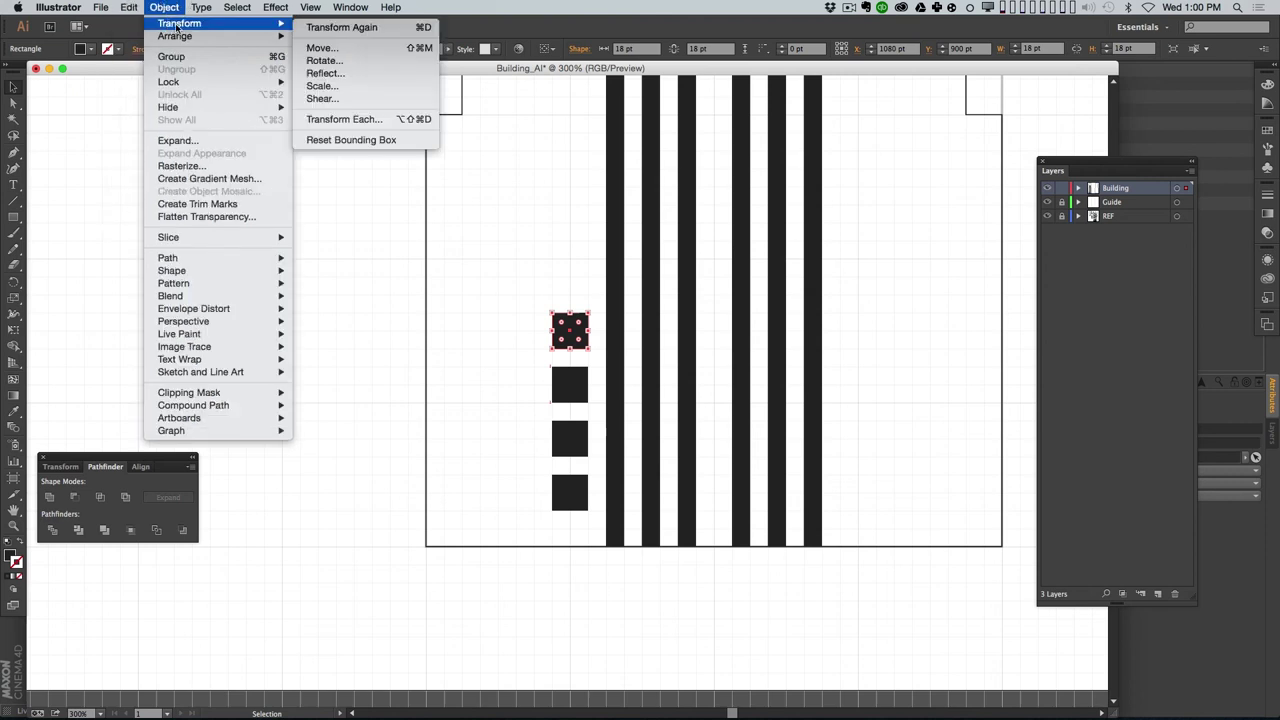
click(386, 28)
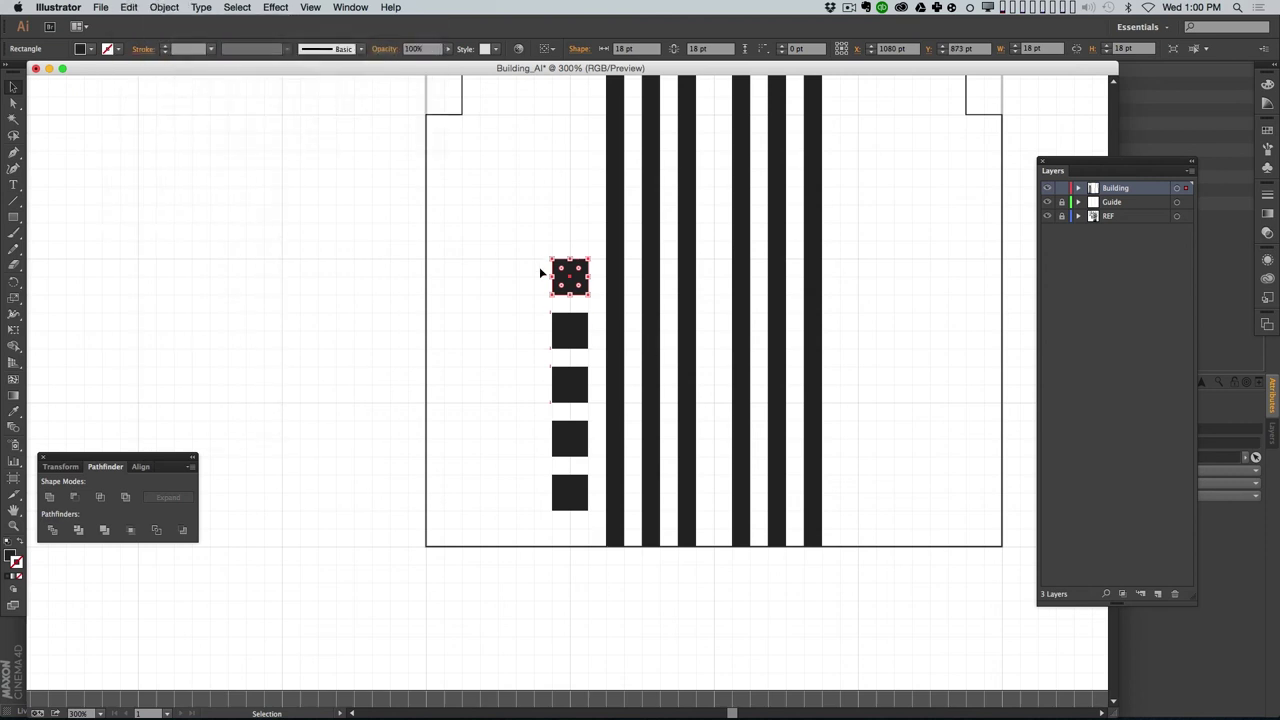
scroll(588, 350, up, 3)
key(super+d)
key(super+d)
key(super+d)
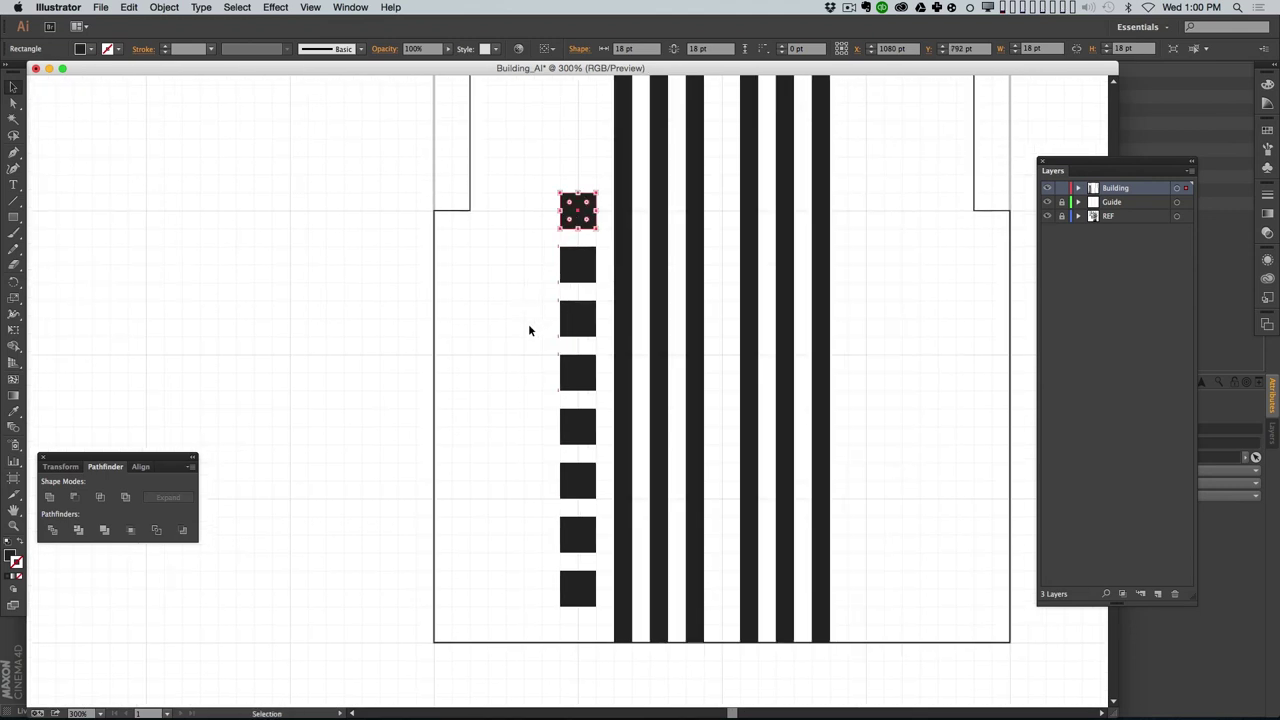
Step: Copy the column leftward into three columns, then select the whole window grid
drag(530, 200, 540, 582)
click(470, 298)
drag(470, 268, 484, 600)
click(514, 629)
key(z)
alt+click(546, 505)
drag(578, 434, 489, 543)
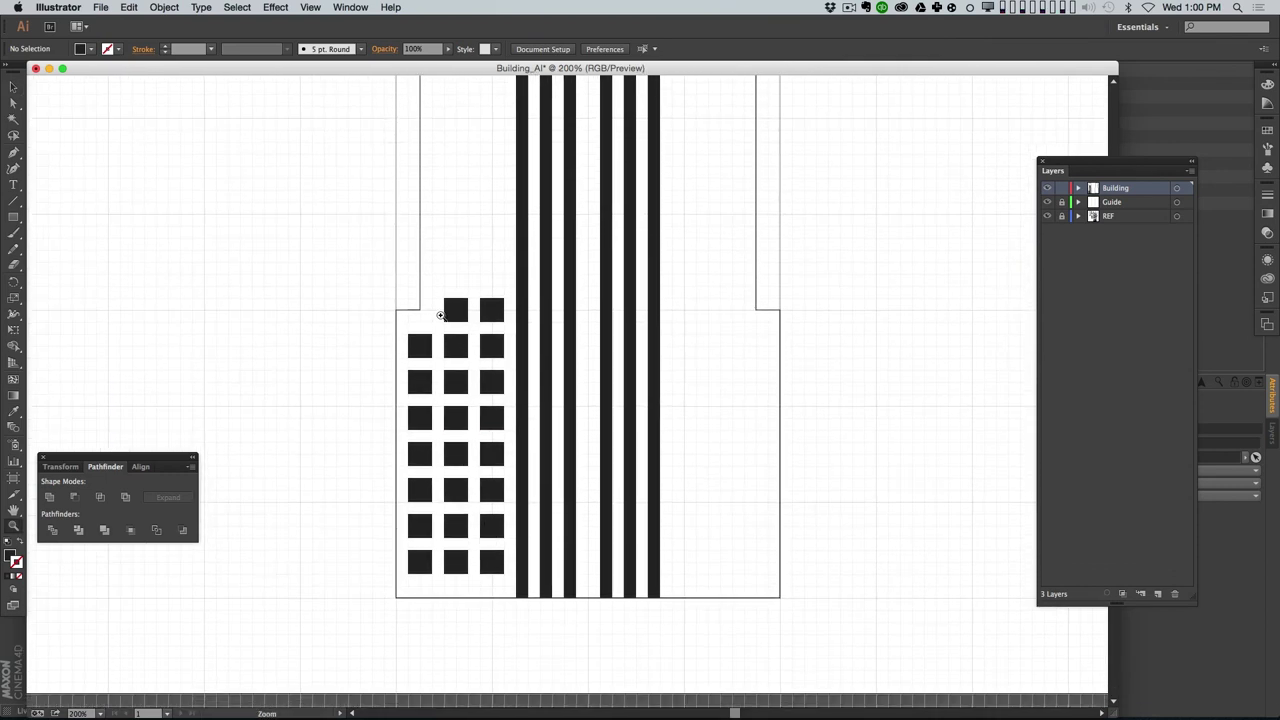
key(v)
drag(497, 285, 685, 570)
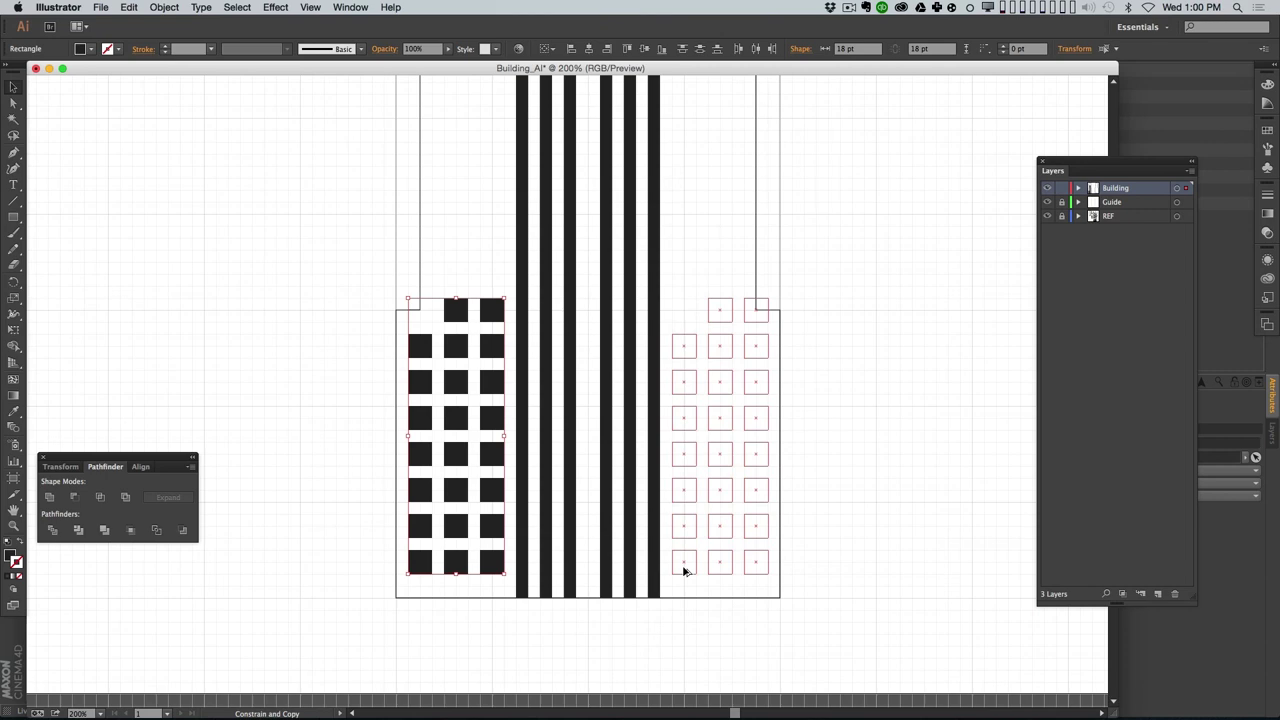
Step: Copy the window grid to the right of the bars and reflect it across the vertical axis
alt+shift+drag(723, 501, 721, 498)
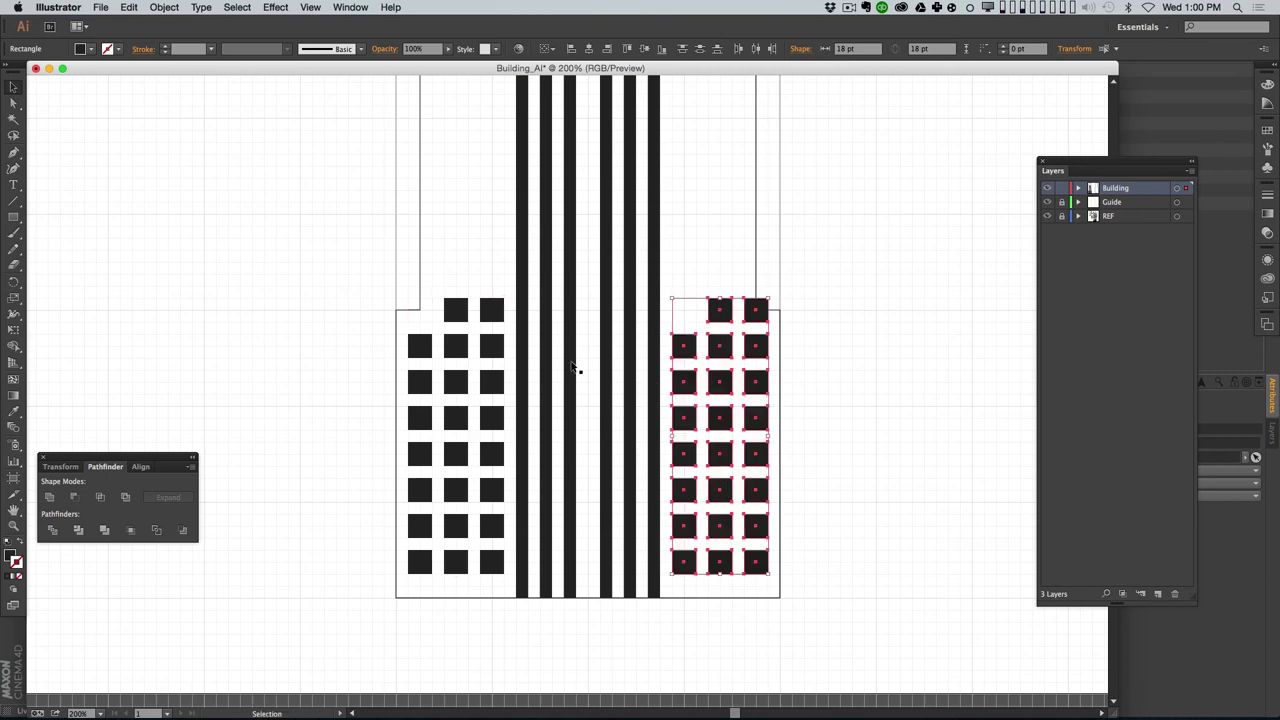
right_click(728, 308)
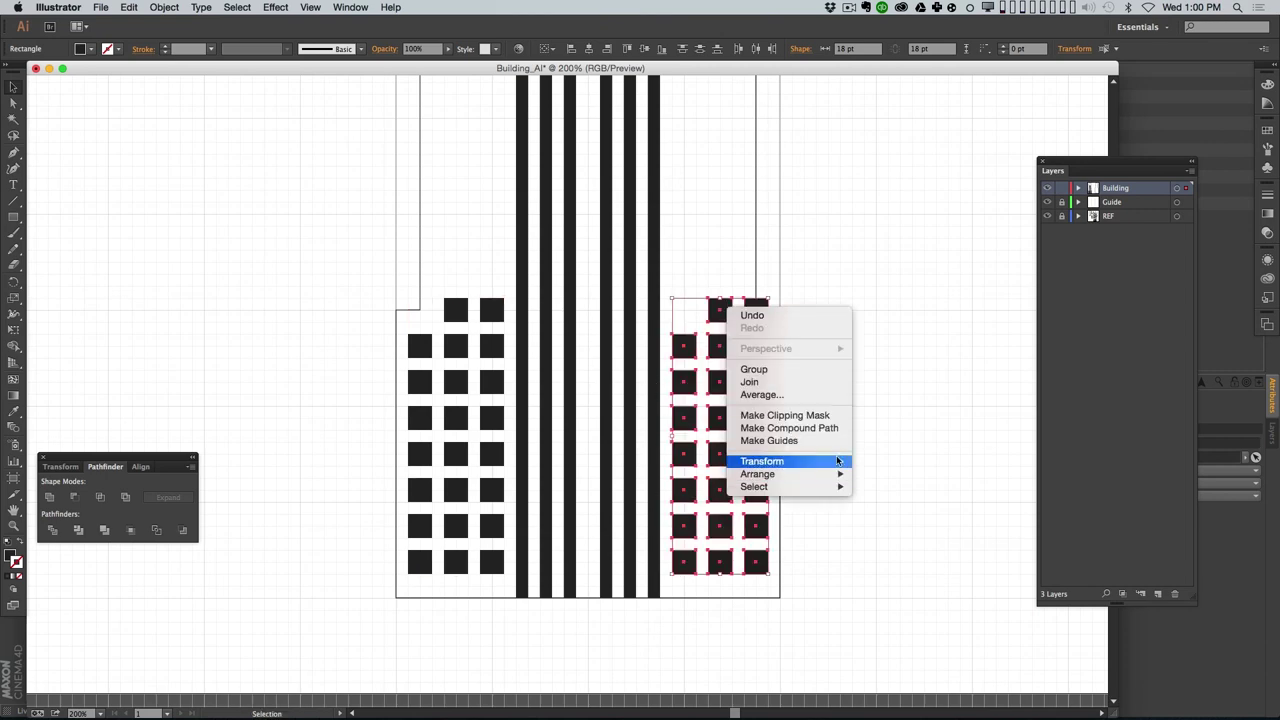
mouse_move(800, 461)
click(884, 509)
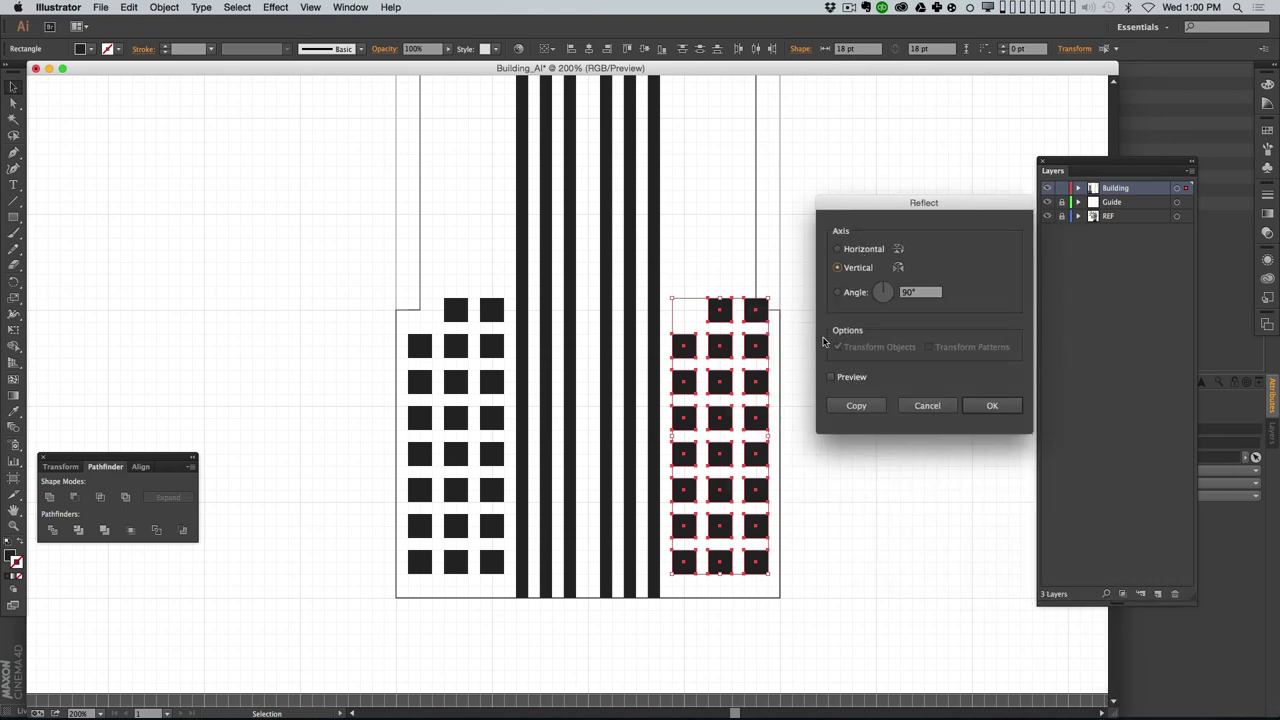
click(992, 405)
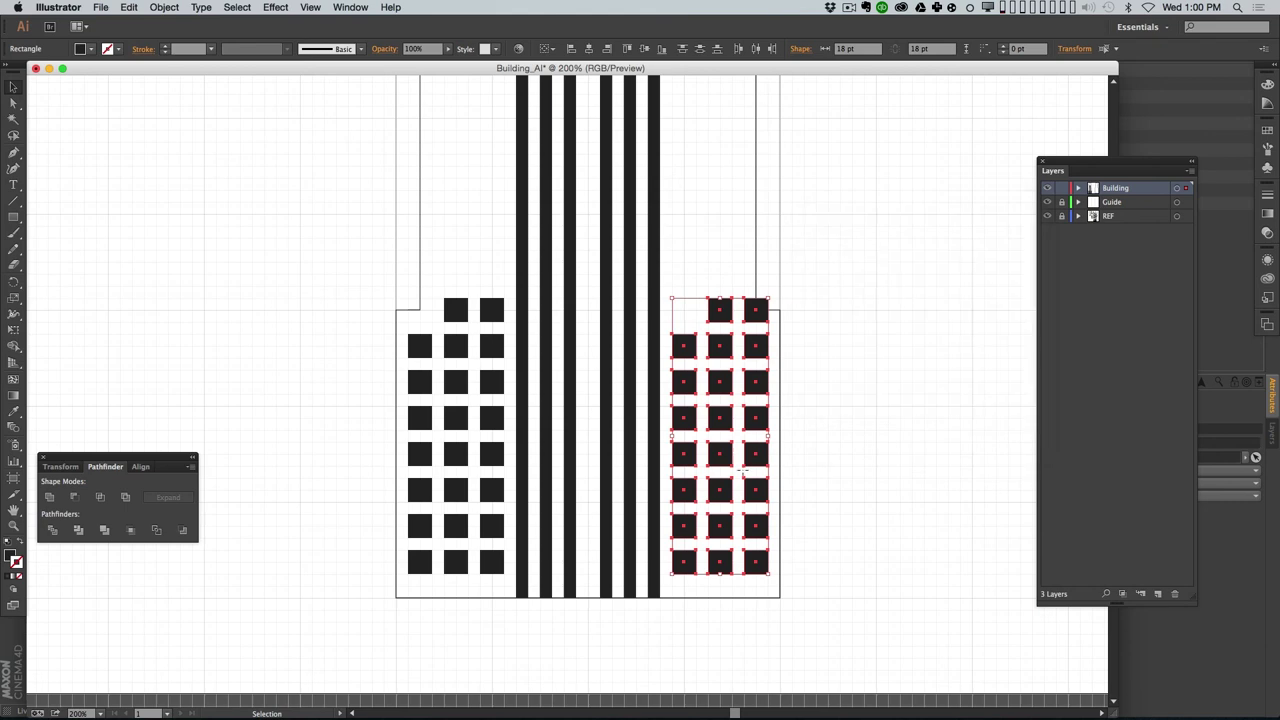
click(838, 338)
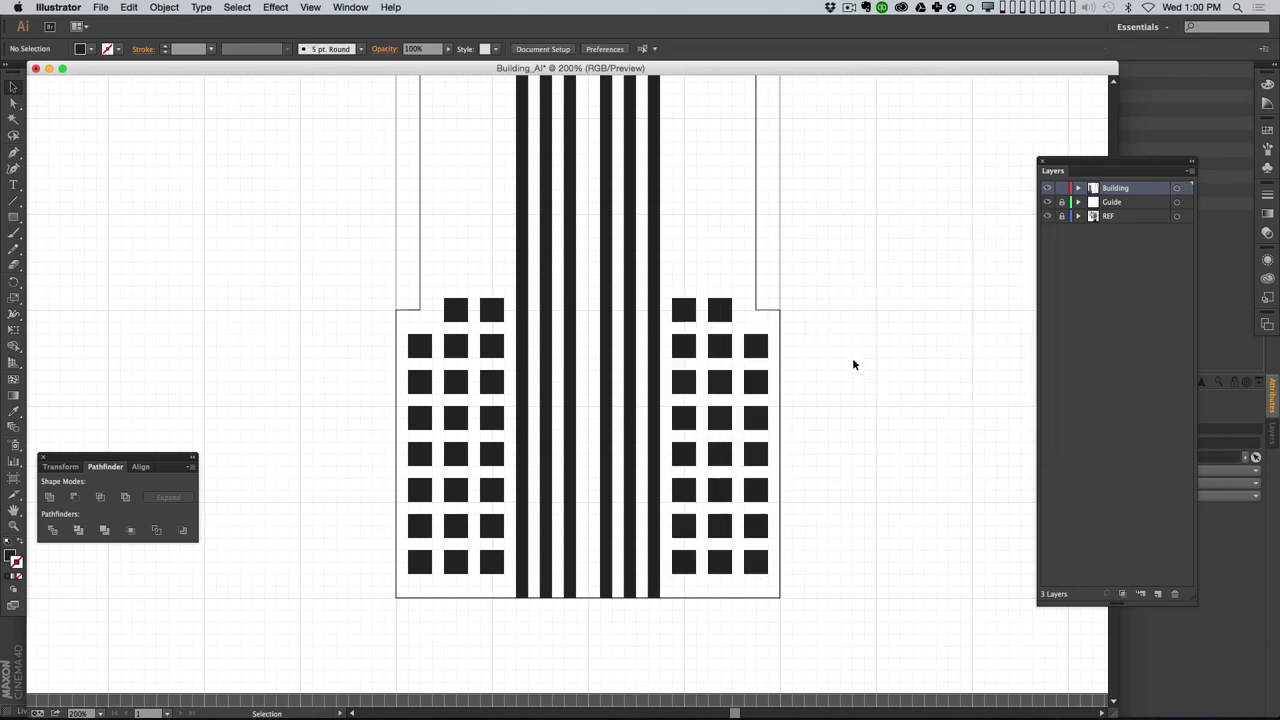
key(z)
alt+click(663, 446)
Step: Place copies of the small 9 pt square above the left window grid in an evenly spaced row of three
drag(555, 380, 614, 467)
drag(585, 416, 624, 499)
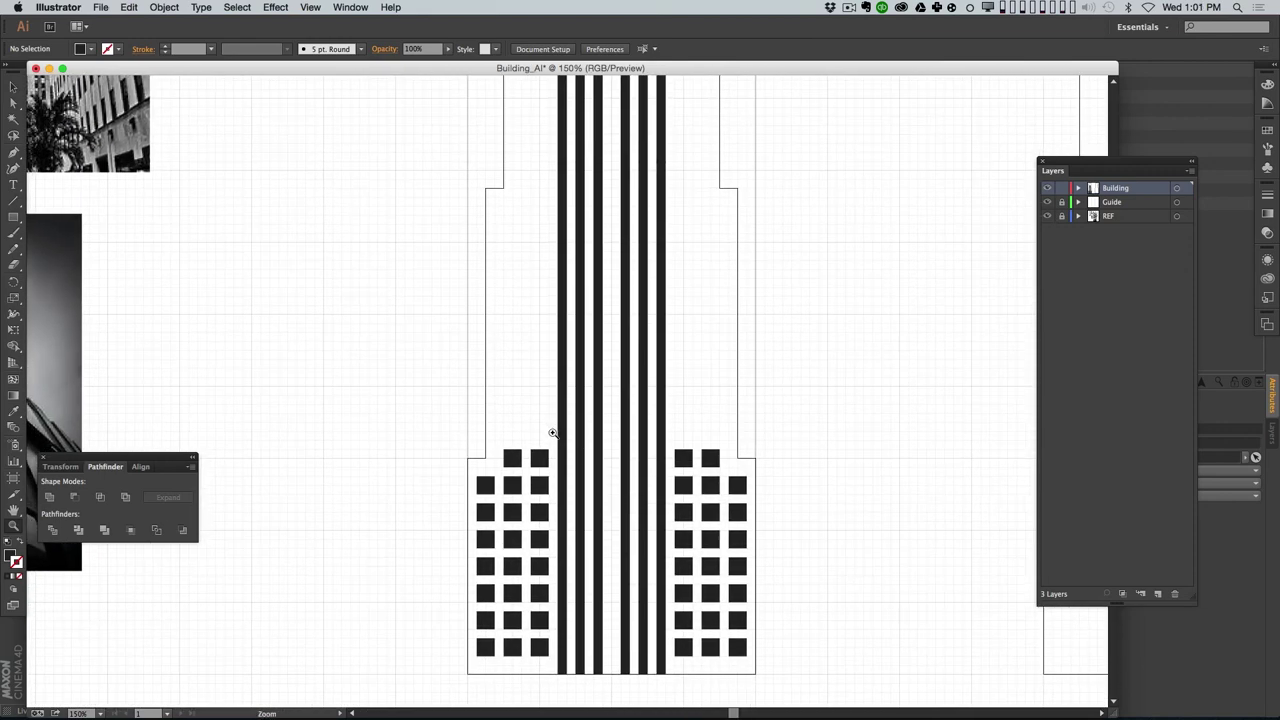
click(551, 430)
click(560, 415)
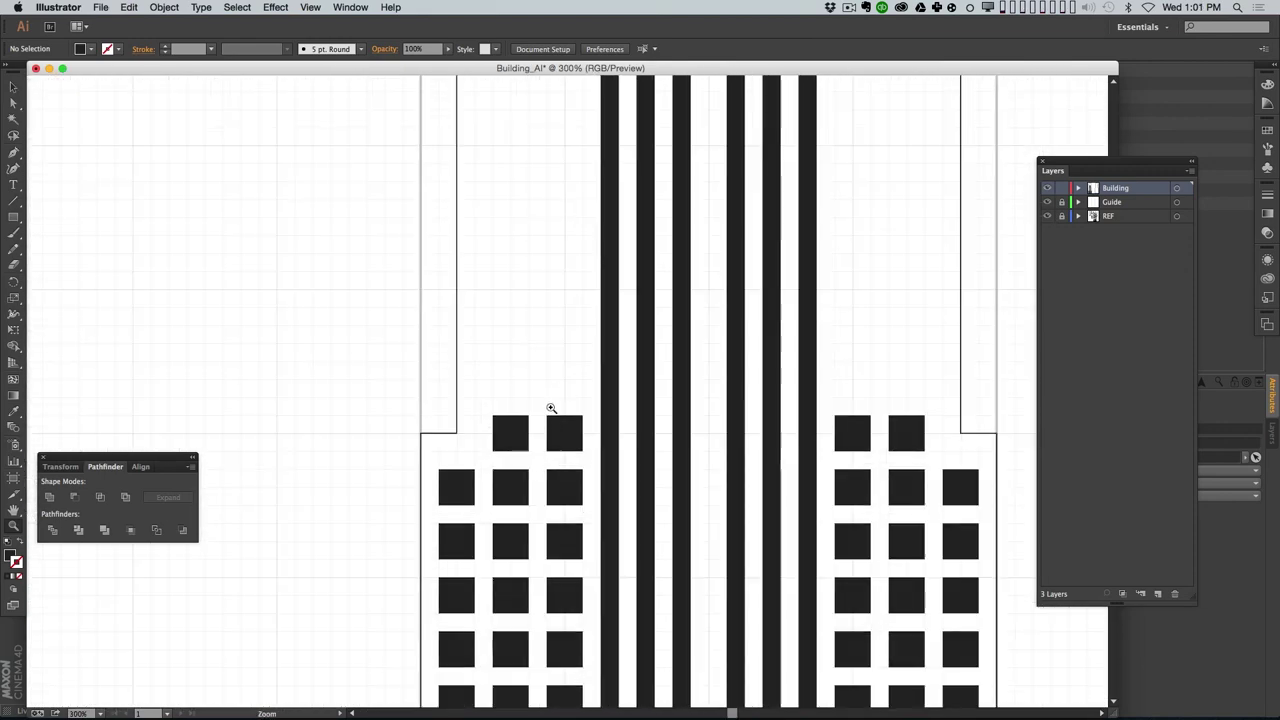
key(v)
alt+drag(548, 416, 575, 392)
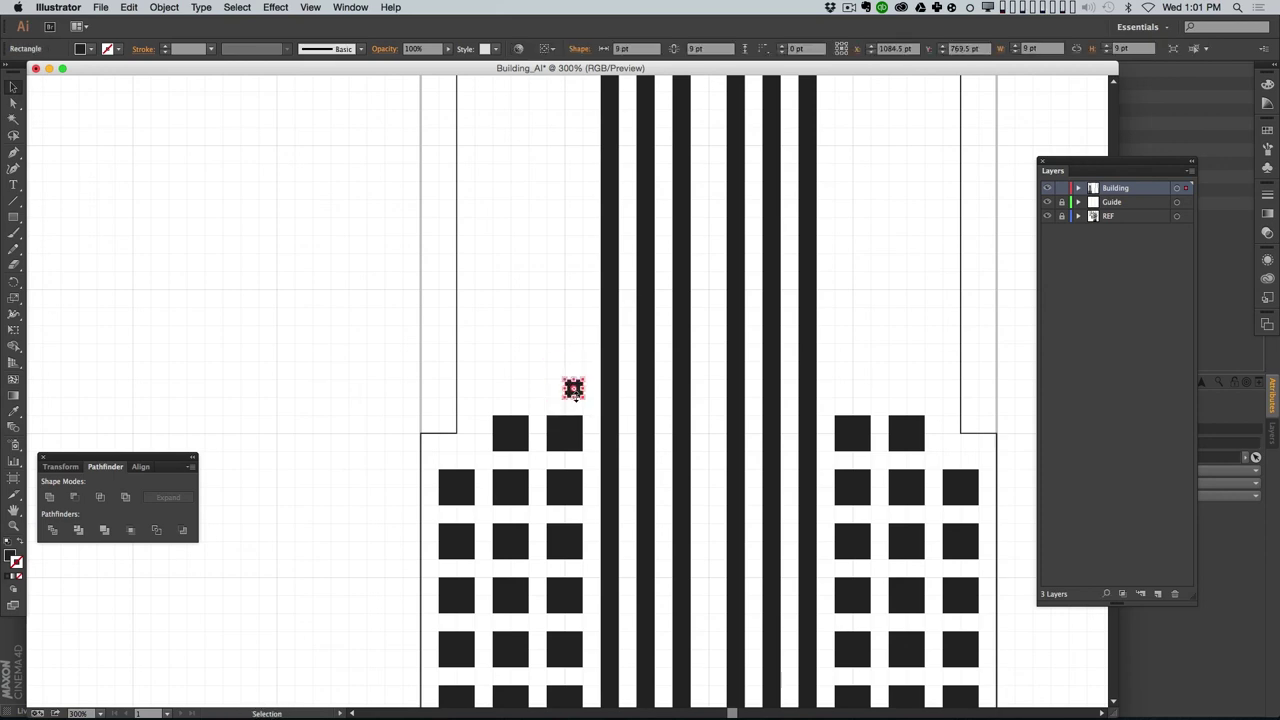
key(super+equal)
key(super+equal)
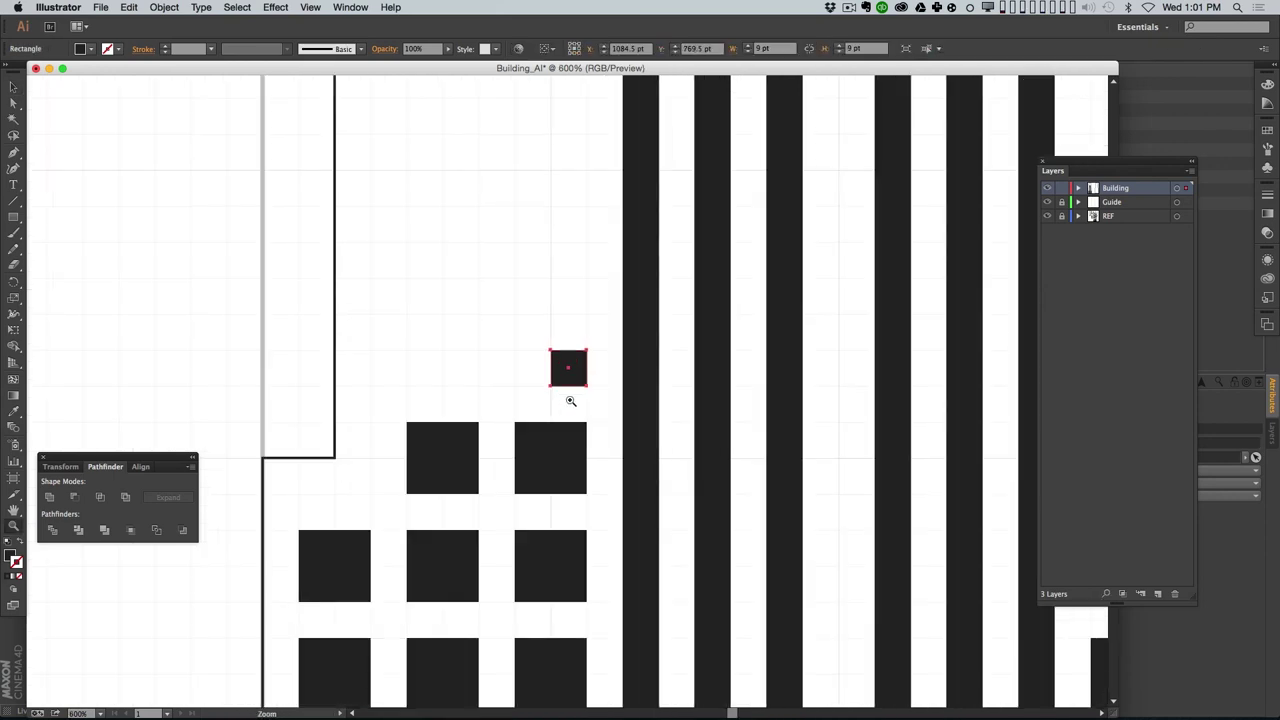
alt+drag(571, 373, 505, 373)
key(Left)
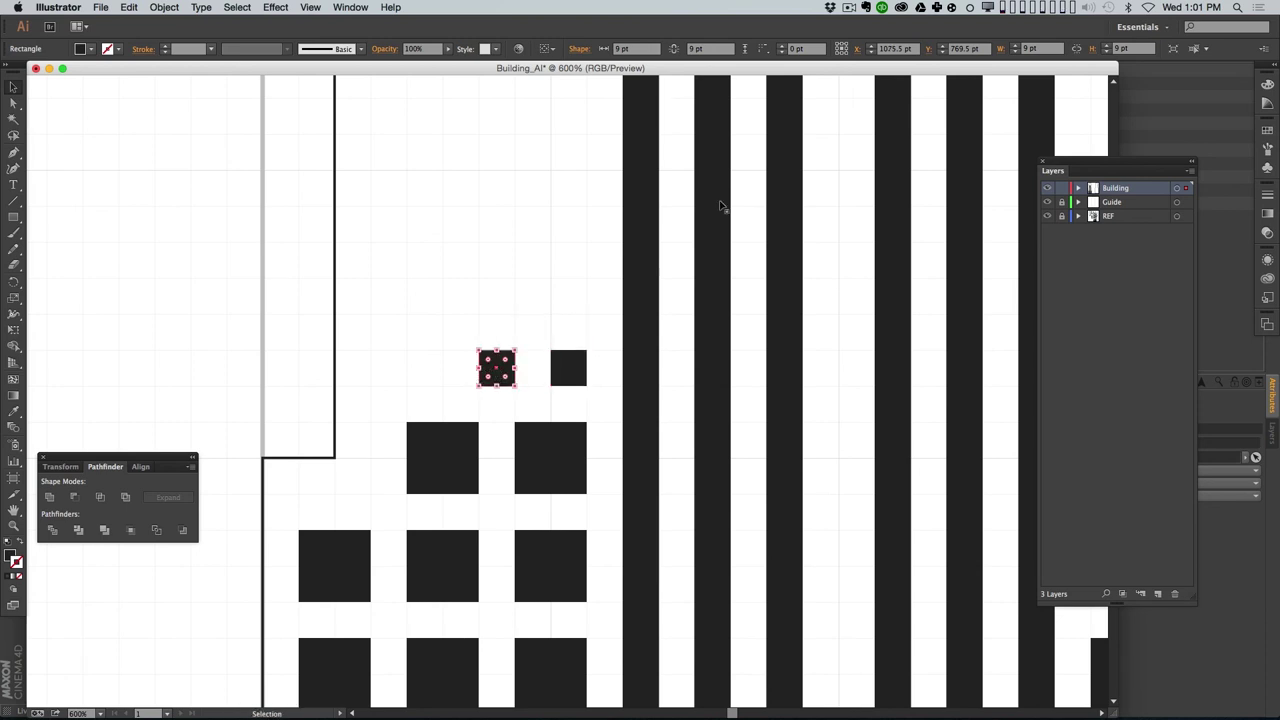
alt+drag(494, 375, 415, 338)
key(Left)
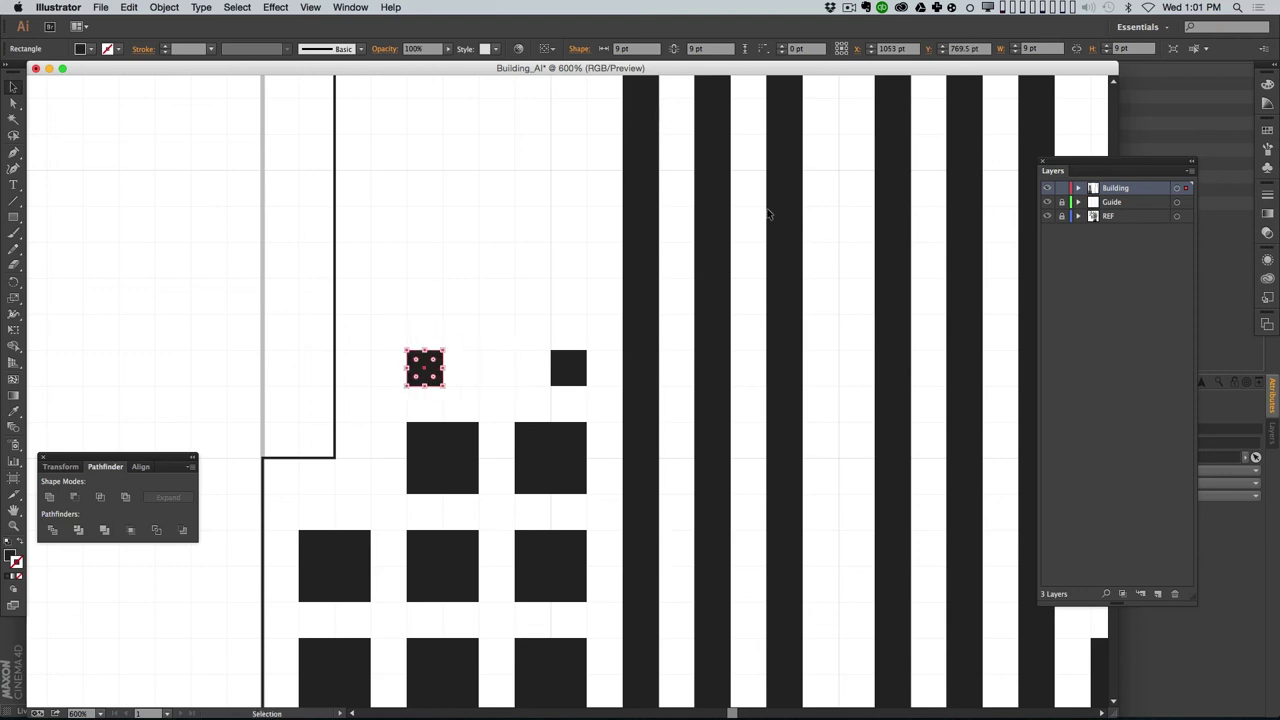
key(alt+Right)
key(Right)
key(Left)
key(Right)
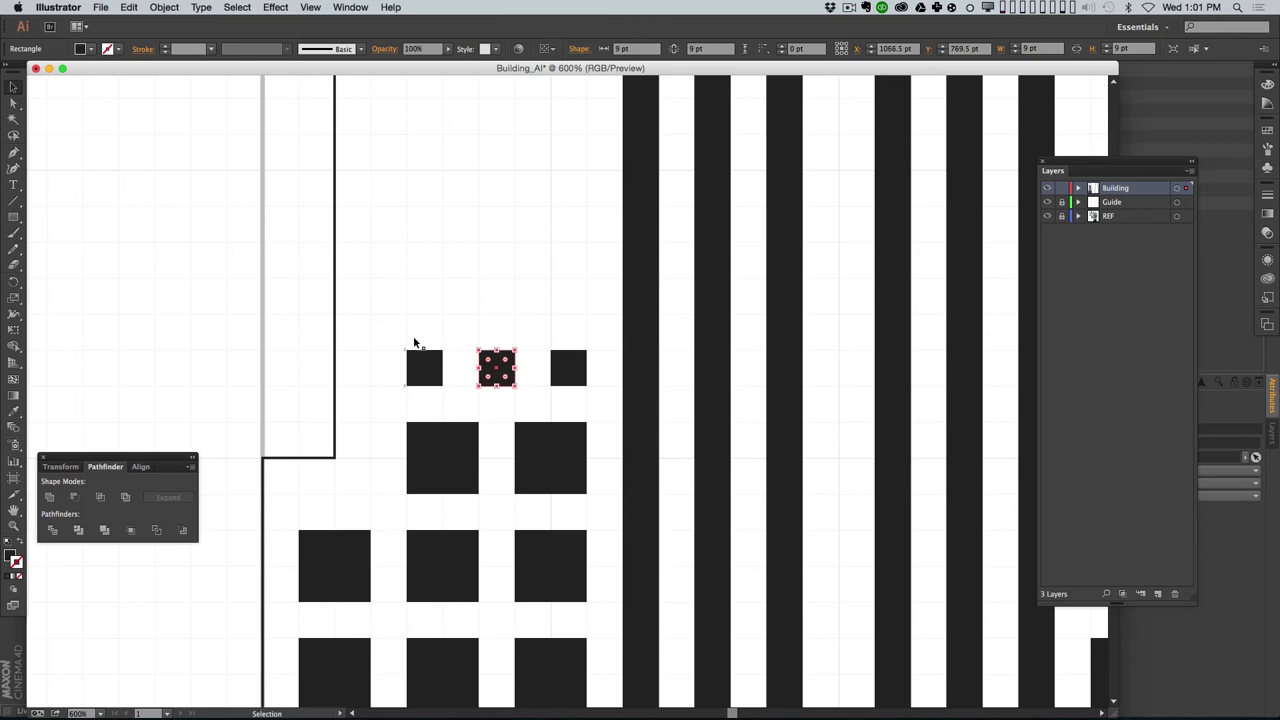
click(414, 335)
Step: Duplicate the row of three small squares one step higher
key(z)
alt+click(484, 333)
key(v)
drag(523, 357, 410, 418)
drag(518, 455, 520, 462)
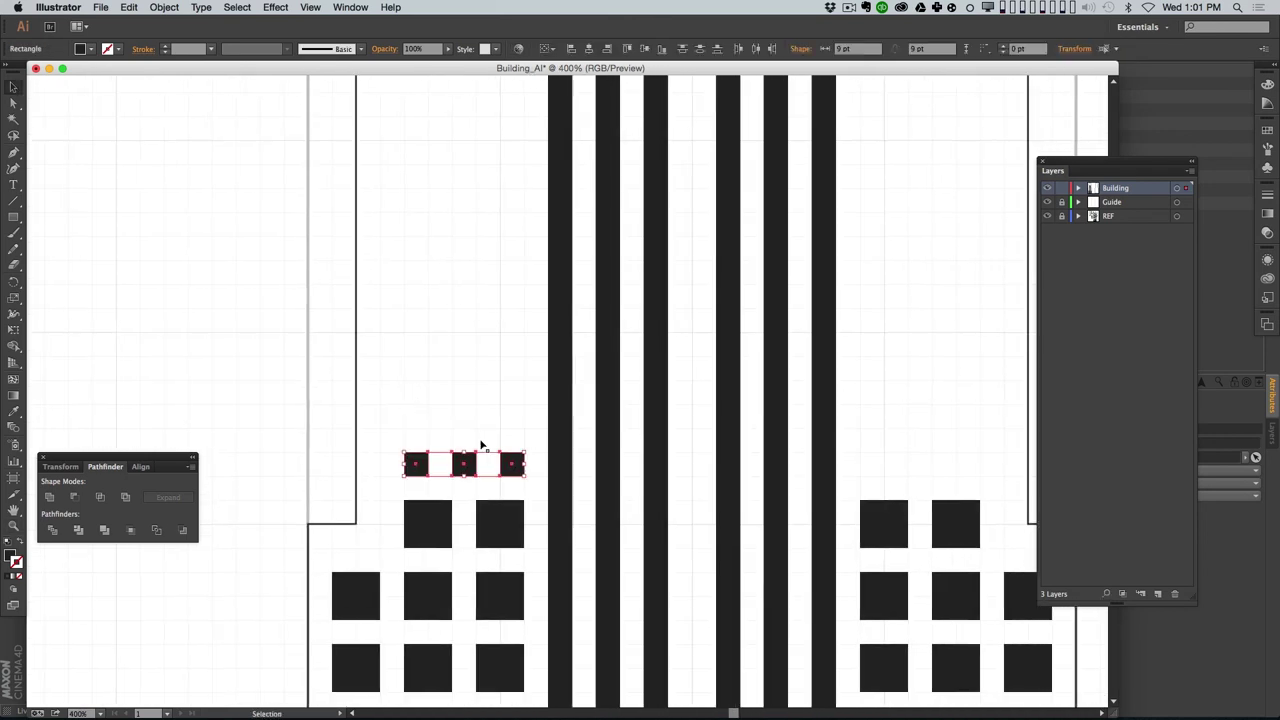
key(alt+Up)
key(Up)
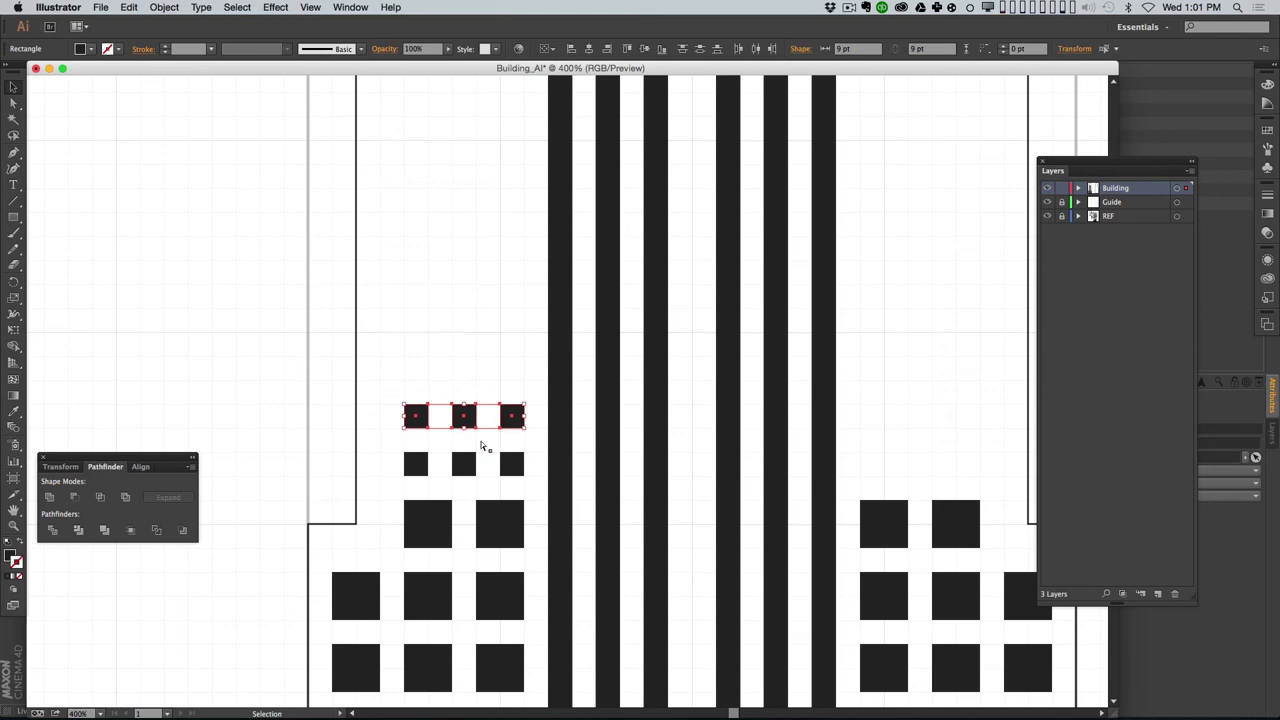
Step: Copy the nine small squares upward repeatedly to stack rows up the left tower column
key(super+d)
key(super+z)
alt+drag(465, 420, 454, 358)
key(super+z)
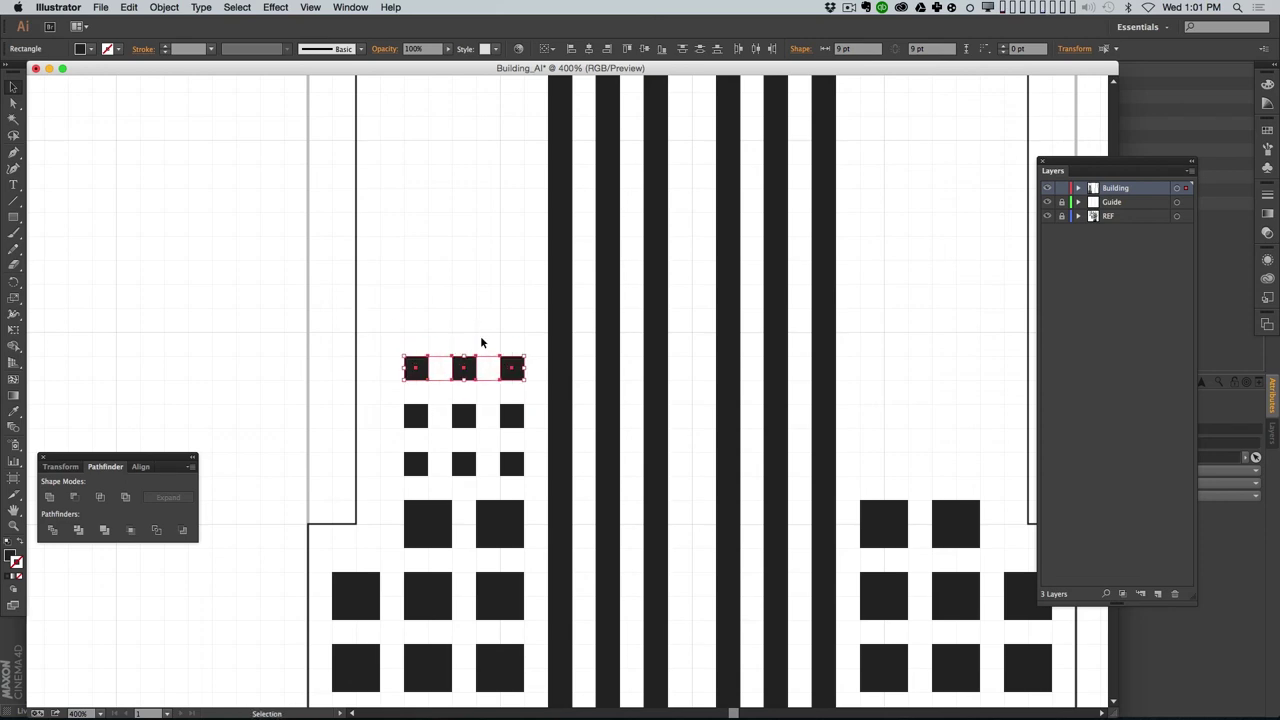
super+click(493, 380)
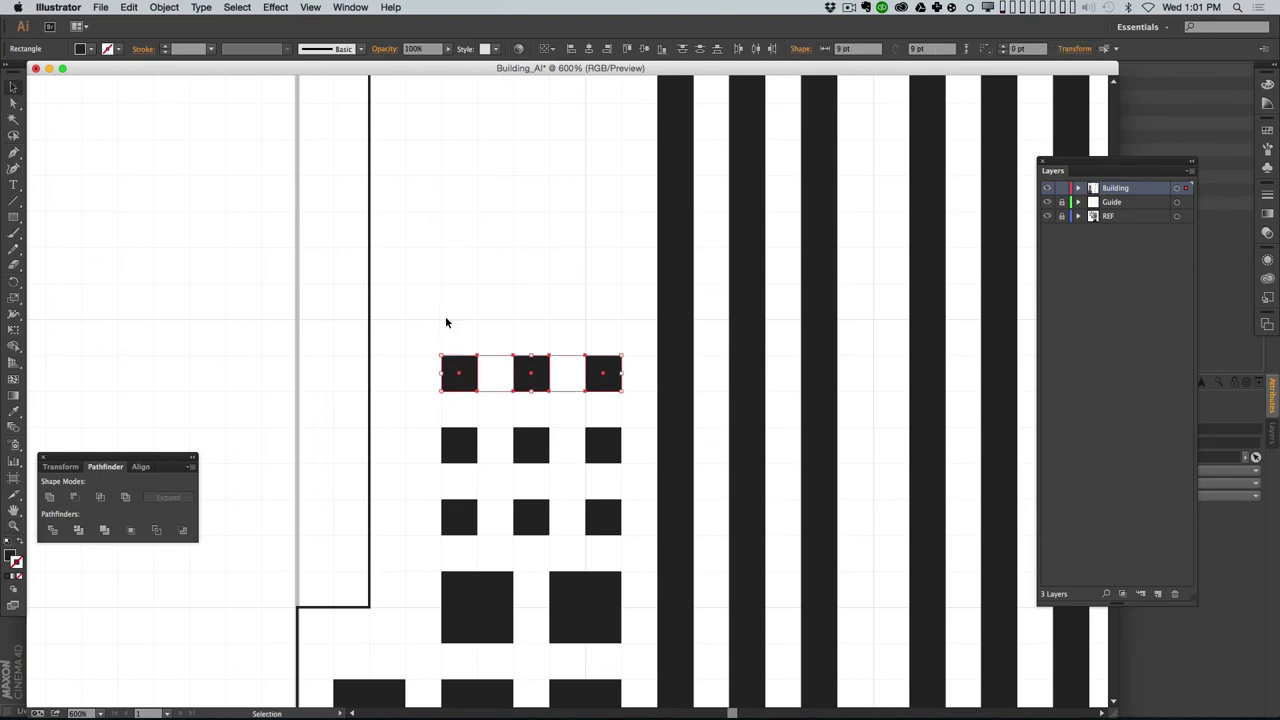
drag(450, 321, 621, 524)
alt+shift+drag(531, 383, 546, 174)
alt+super+click(600, 289)
alt+super+click(605, 291)
key(super+d)
key(super+d)
key(super+d)
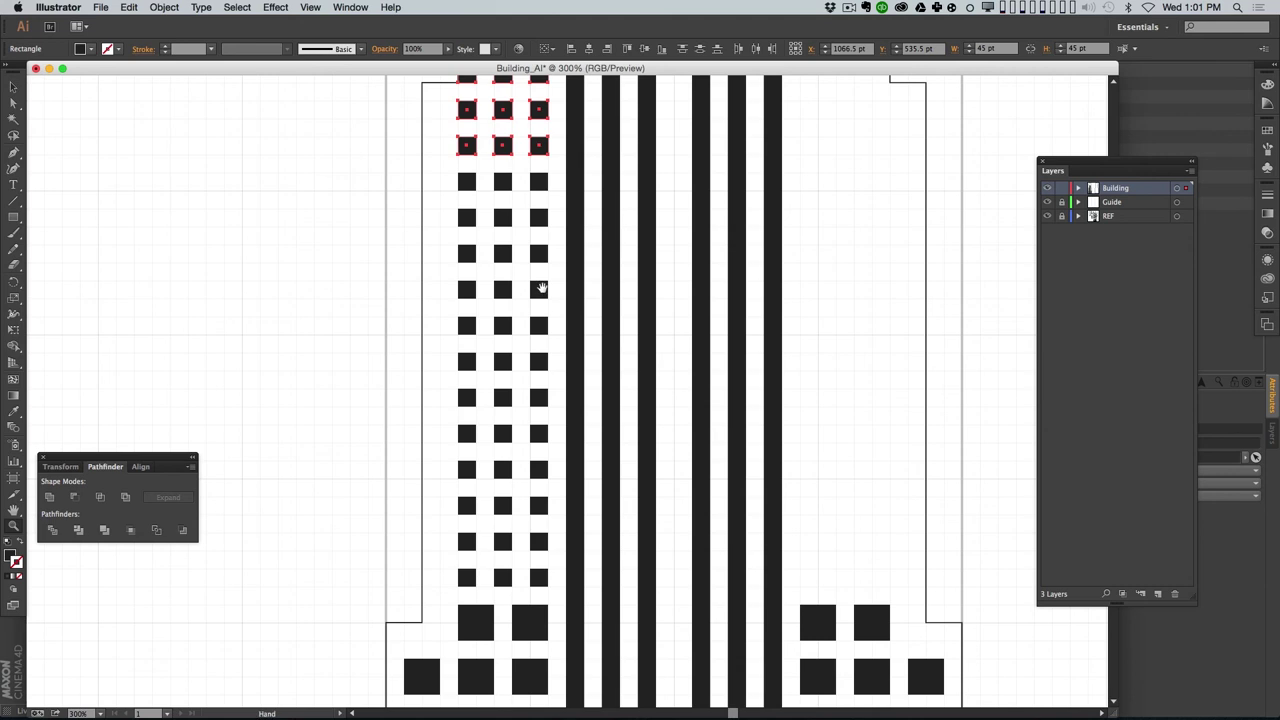
scroll(559, 443, up, 4)
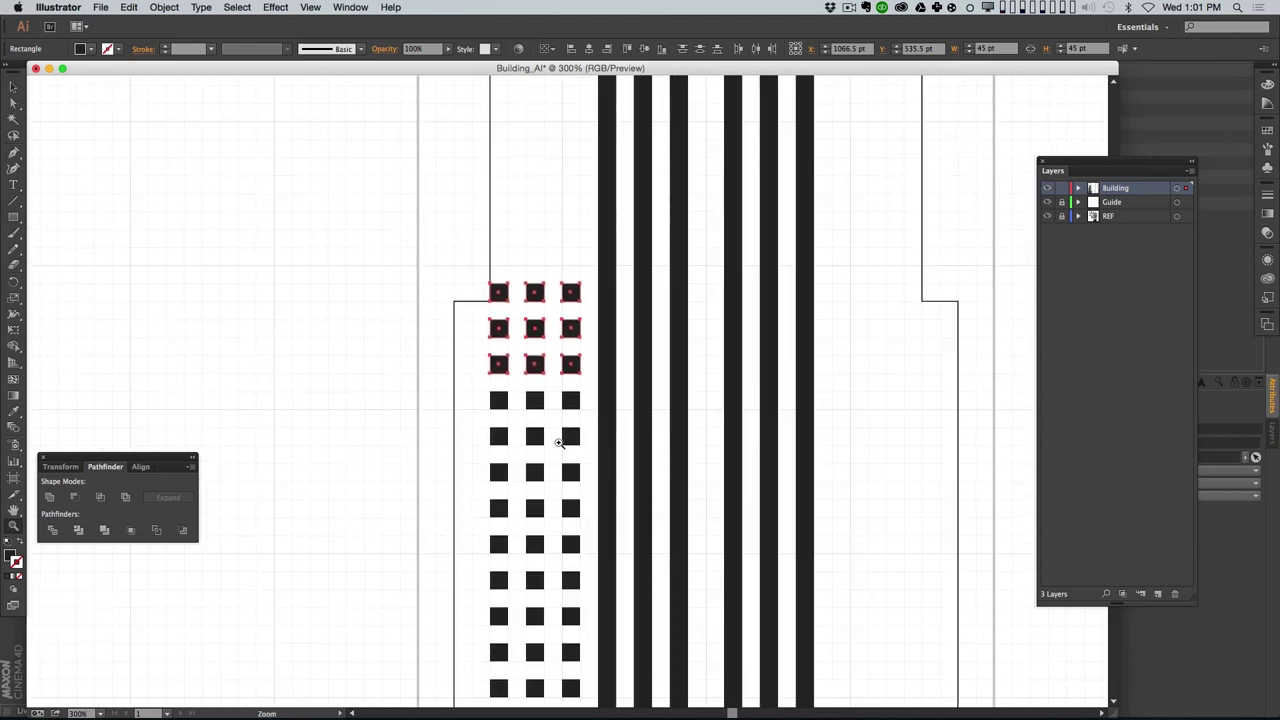
Step: Delete the top row's left square and zoom out to view the tower
key(shift+super+a)
key(a)
click(500, 291)
key(Delete)
key(z)
alt+click(538, 279)
alt+click(570, 338)
mouse_move(586, 525)
mouse_down()
mouse_move(546, 264)
mouse_move(577, 507)
mouse_up()
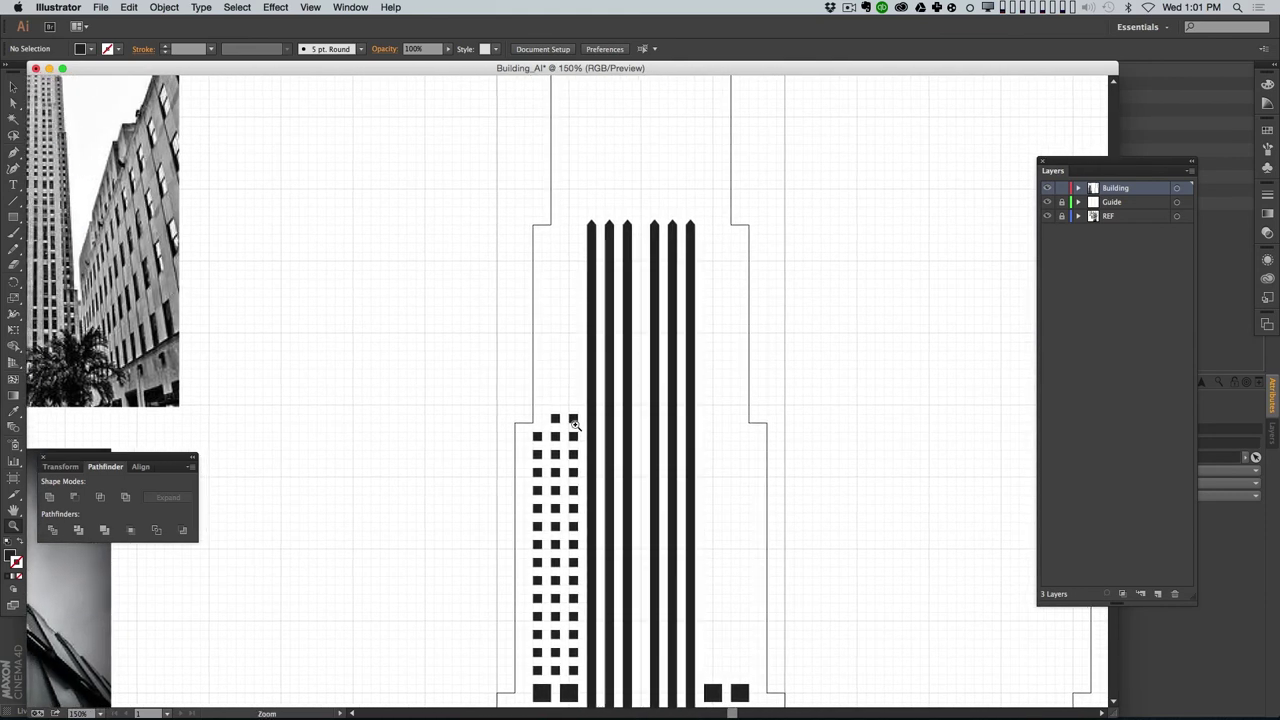
Step: Select the upper window squares and undo a misplaced copy of six squares
key(v)
mouse_move(551, 380)
mouse_down()
mouse_move(585, 520)
mouse_move(575, 384)
mouse_move(574, 473)
mouse_move(570, 406)
mouse_up()
key(super+z)
click(563, 320)
Step: Select eight window squares and reframe the view on the building outline
drag(582, 405, 555, 368)
key(z)
drag(607, 430, 587, 415)
alt+click(586, 362)
alt+click(586, 368)
alt+click(590, 371)
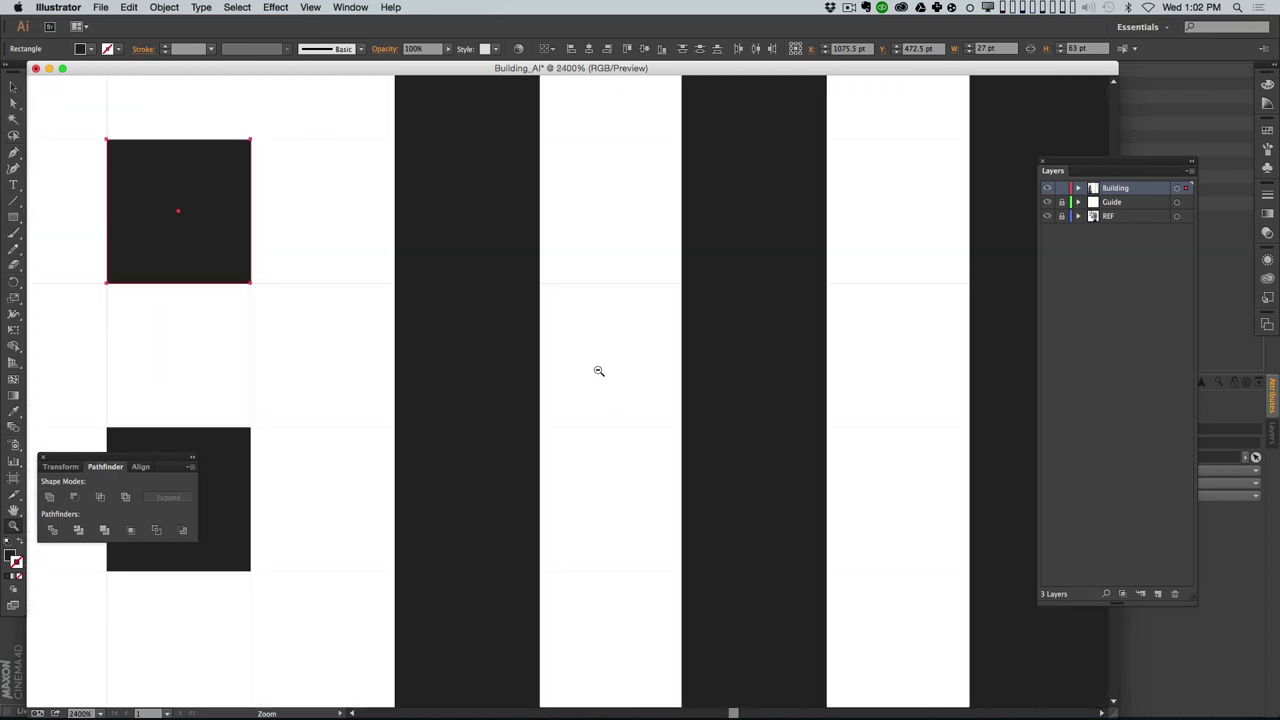
alt+click(600, 372)
alt+click(606, 372)
alt+click(606, 372)
drag(427, 355, 540, 614)
alt+click(532, 478)
drag(511, 443, 444, 422)
Step: Copy the eight top window squares upward and nudge them into line with the column
key(v)
drag(469, 363, 536, 515)
alt+drag(516, 404, 506, 267)
key(Right)
key(Up)
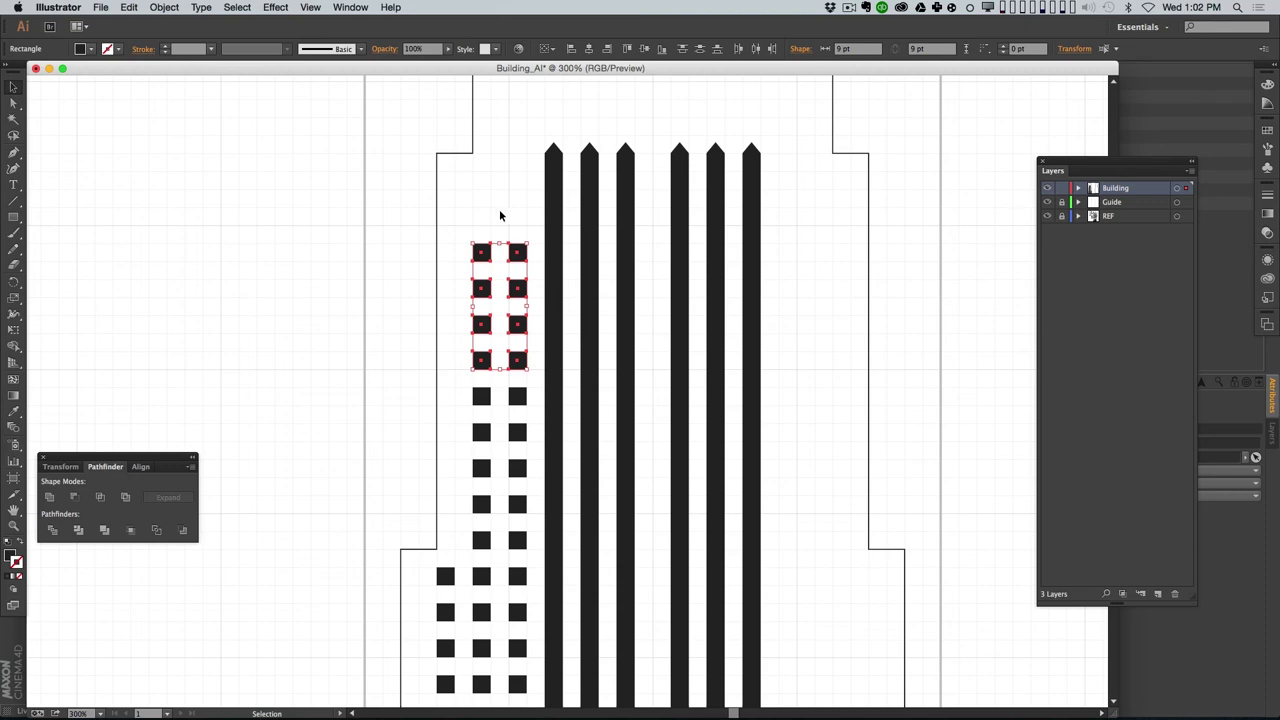
Step: Copy the top pair of squares higher, aligned level with the stripe tops
drag(455, 216, 508, 189)
key(Up)
key(Right)
key(Up)
key(Up)
key(Up)
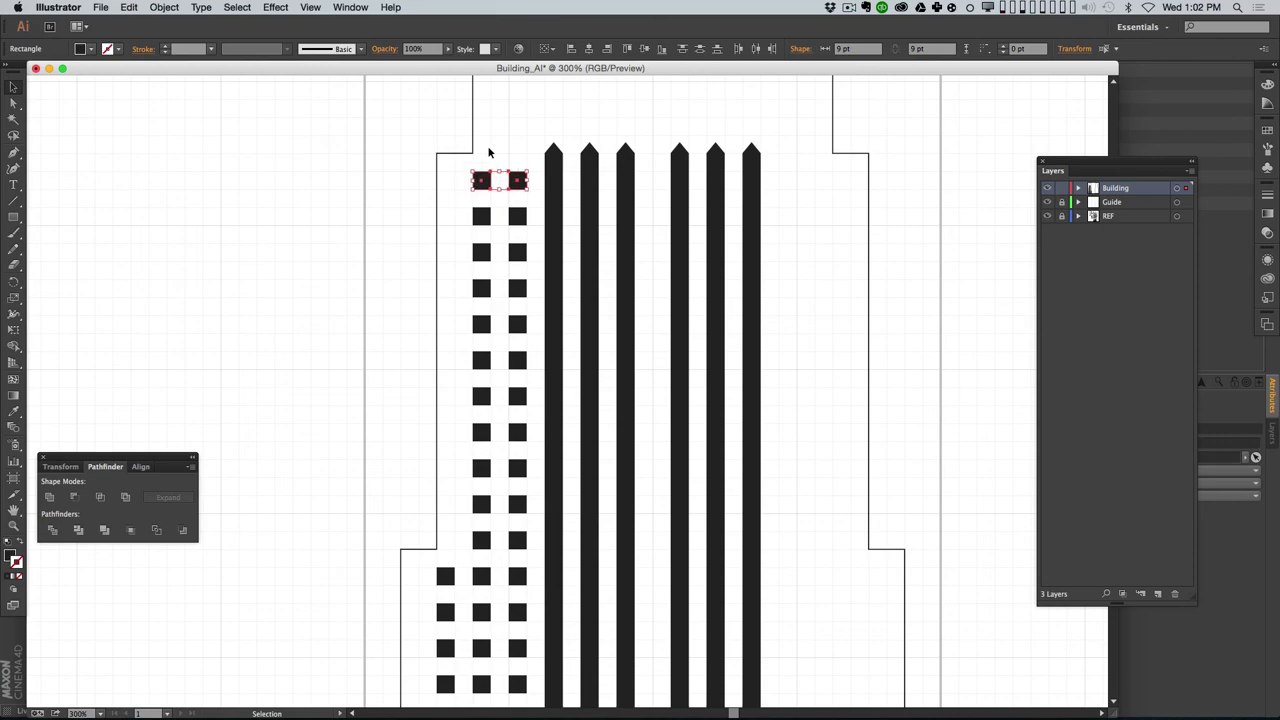
click(514, 152)
key(z)
alt+click(540, 263)
alt+click(556, 280)
Step: Zoom in on the small window squares and scroll around the front panel to check them
scroll(560, 315, down, 5)
alt+click(546, 366)
drag(490, 321, 531, 365)
alt+click(587, 299)
alt+click(587, 299)
alt+click(587, 299)
alt+click(599, 295)
alt+click(599, 295)
alt+click(599, 295)
alt+click(599, 295)
scroll(552, 403, down, 5)
scroll(552, 403, right, 2)
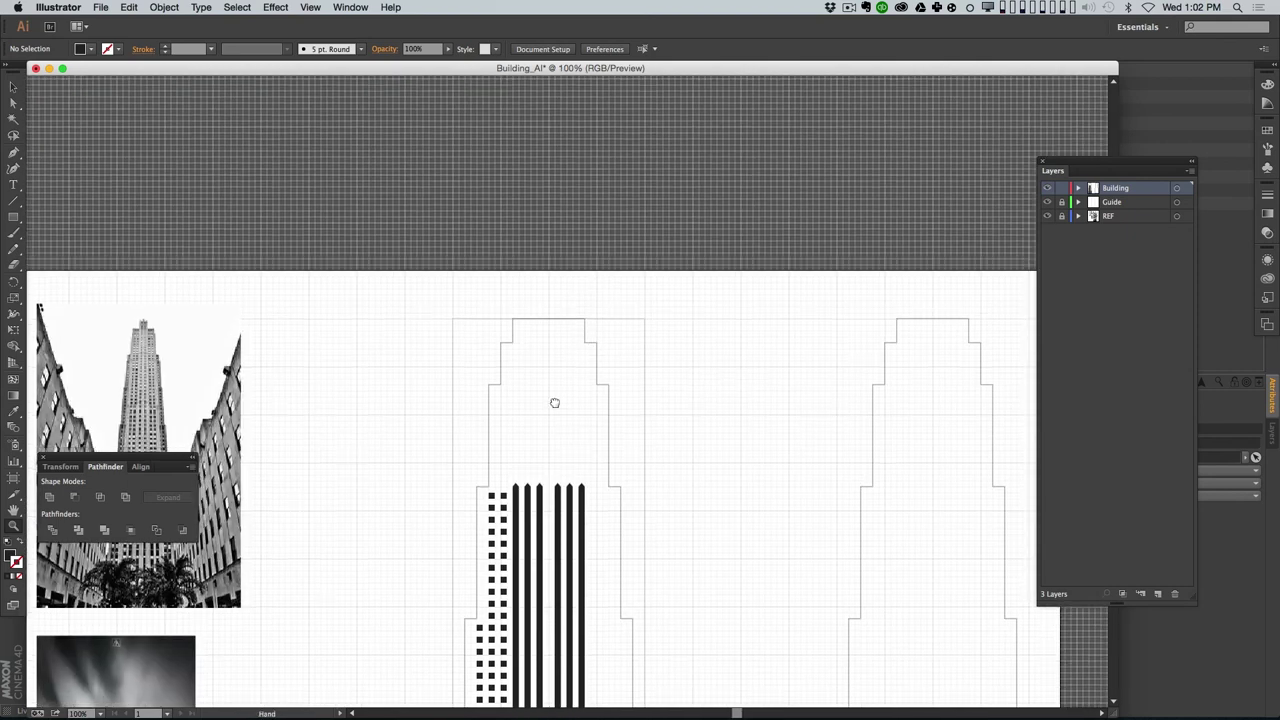
scroll(506, 510, down, 3)
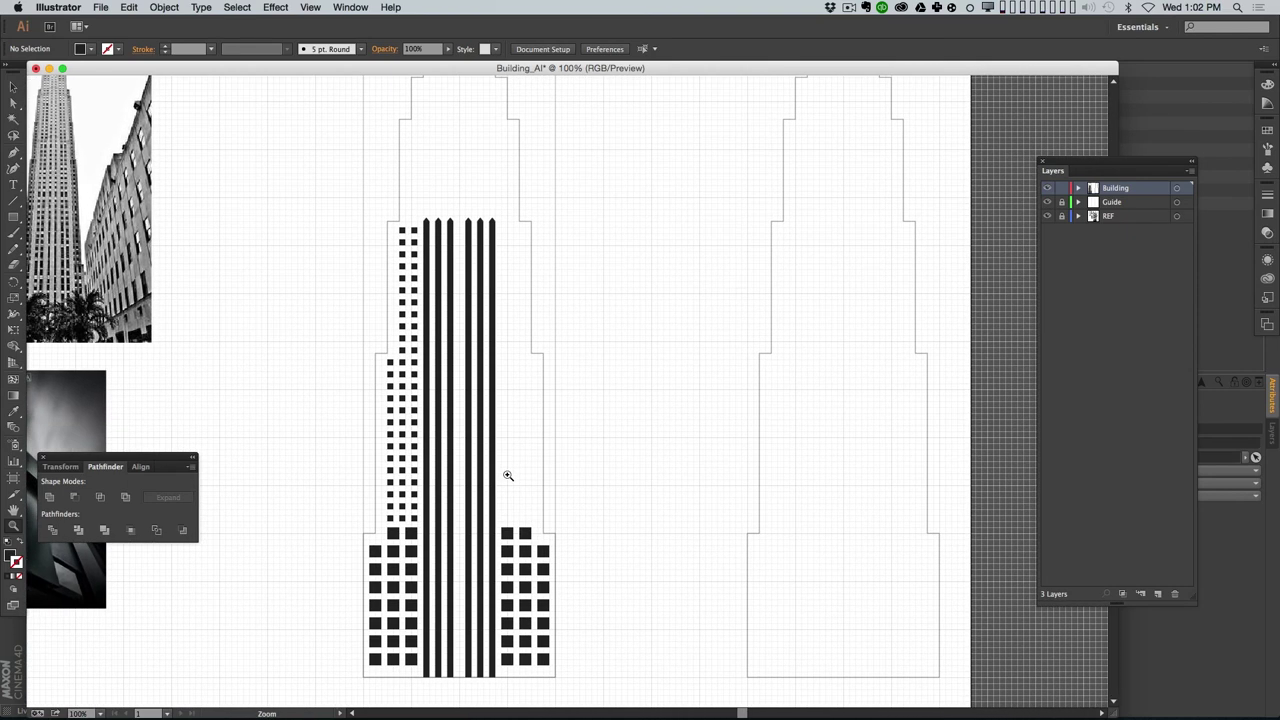
scroll(506, 462, up, 2)
scroll(506, 462, left, 1)
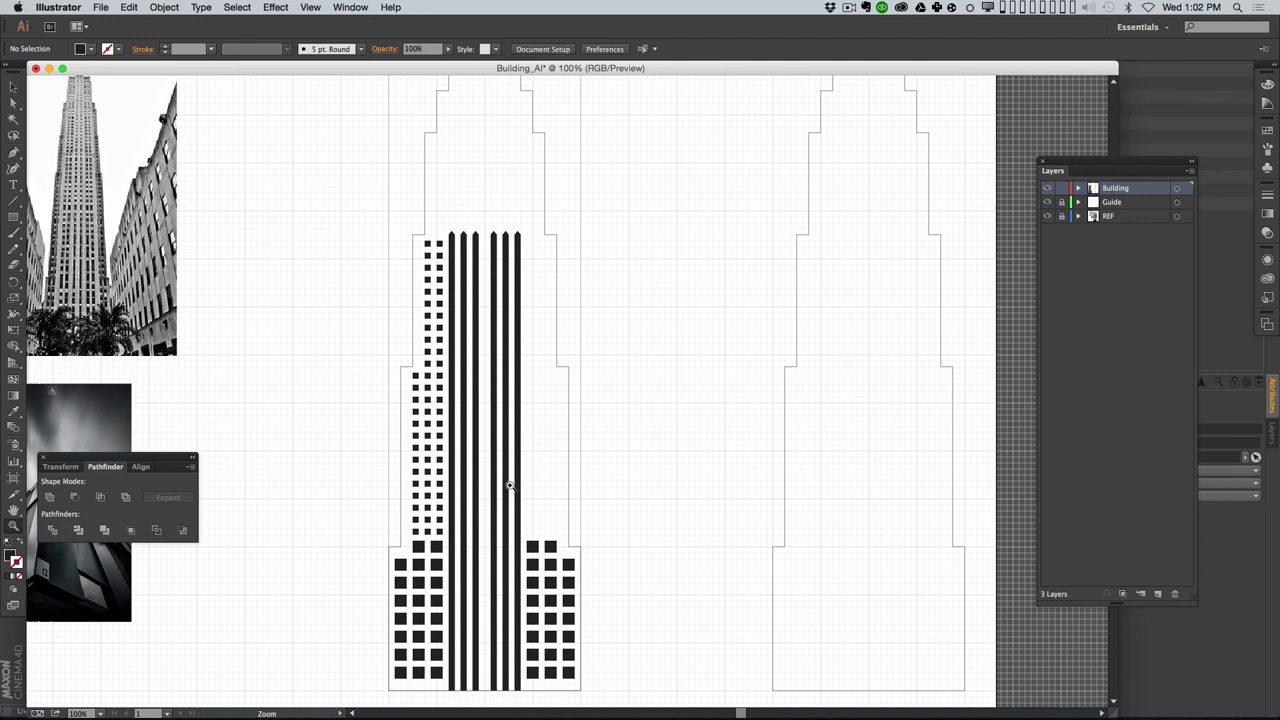
Step: Zoom on the building's middle, then pan to show its top and recenter on both buildings
click(500, 386)
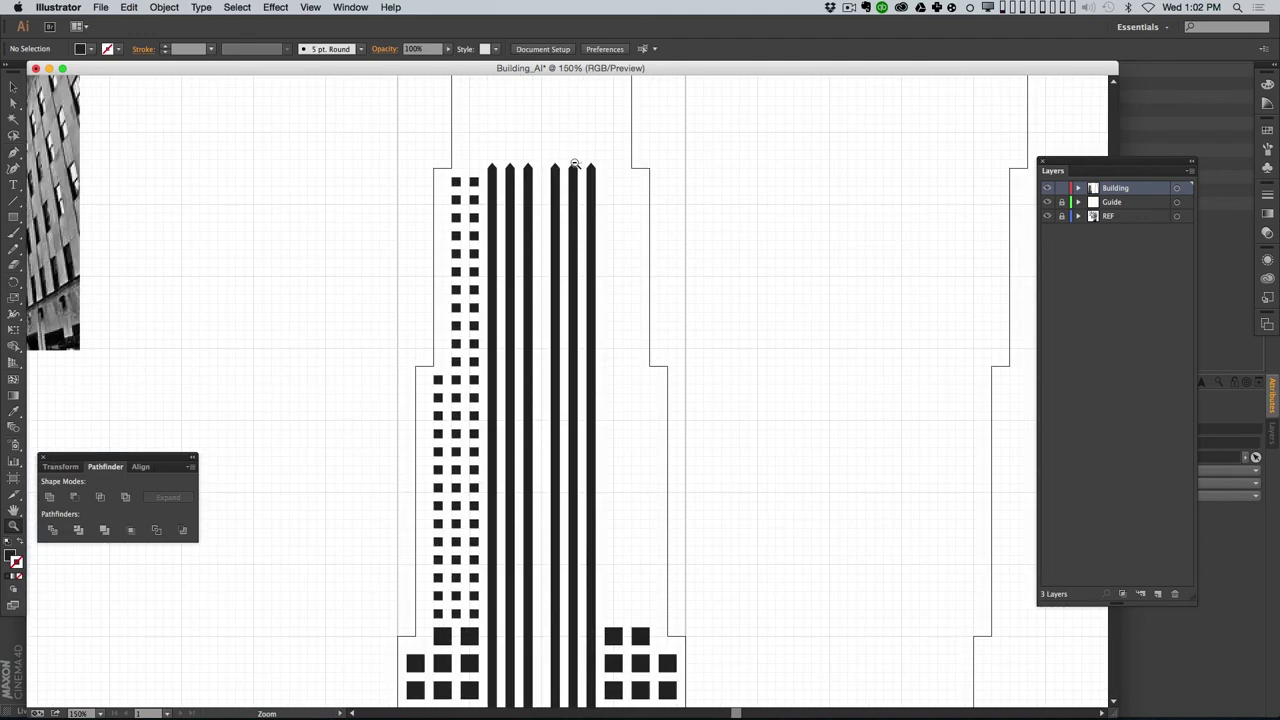
alt+click(578, 163)
drag(526, 380, 451, 262)
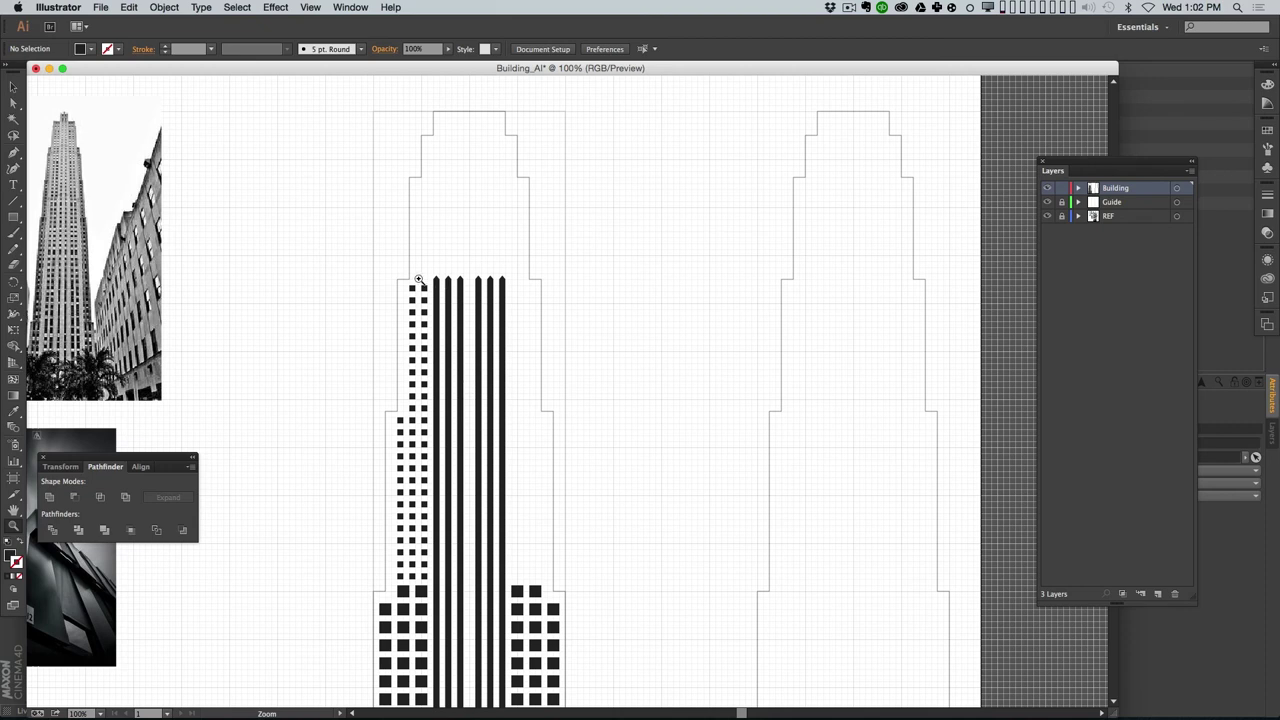
scroll(473, 292, down, 3)
scroll(473, 292, right, 1)
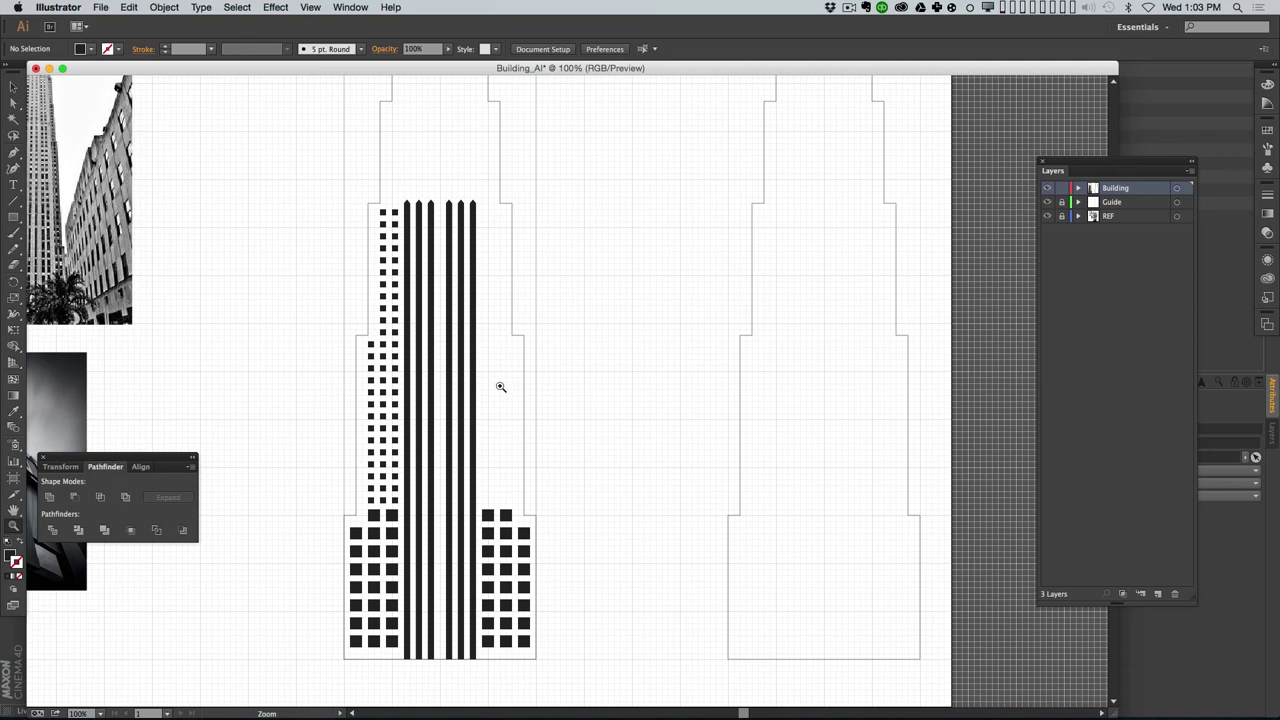
drag(428, 410, 494, 432)
drag(595, 440, 547, 423)
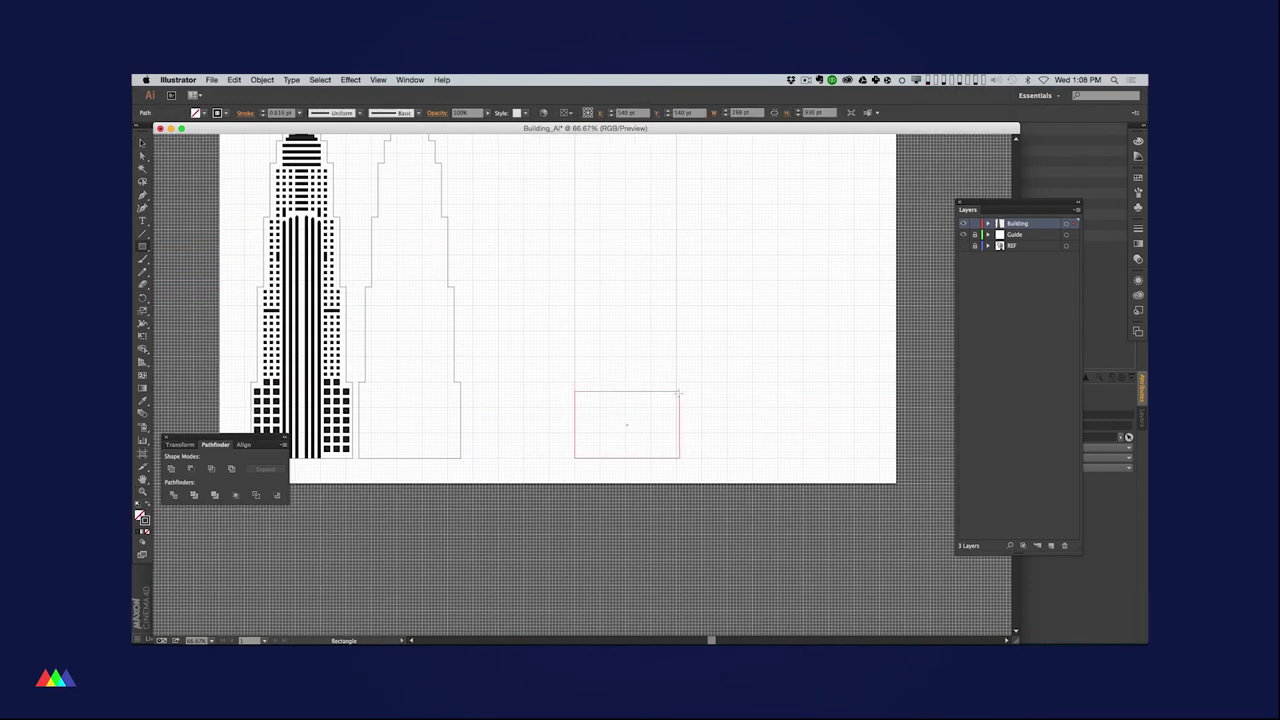
Step: Open a menu at the top of Illustrator to begin the side detail panel
click(262, 79)
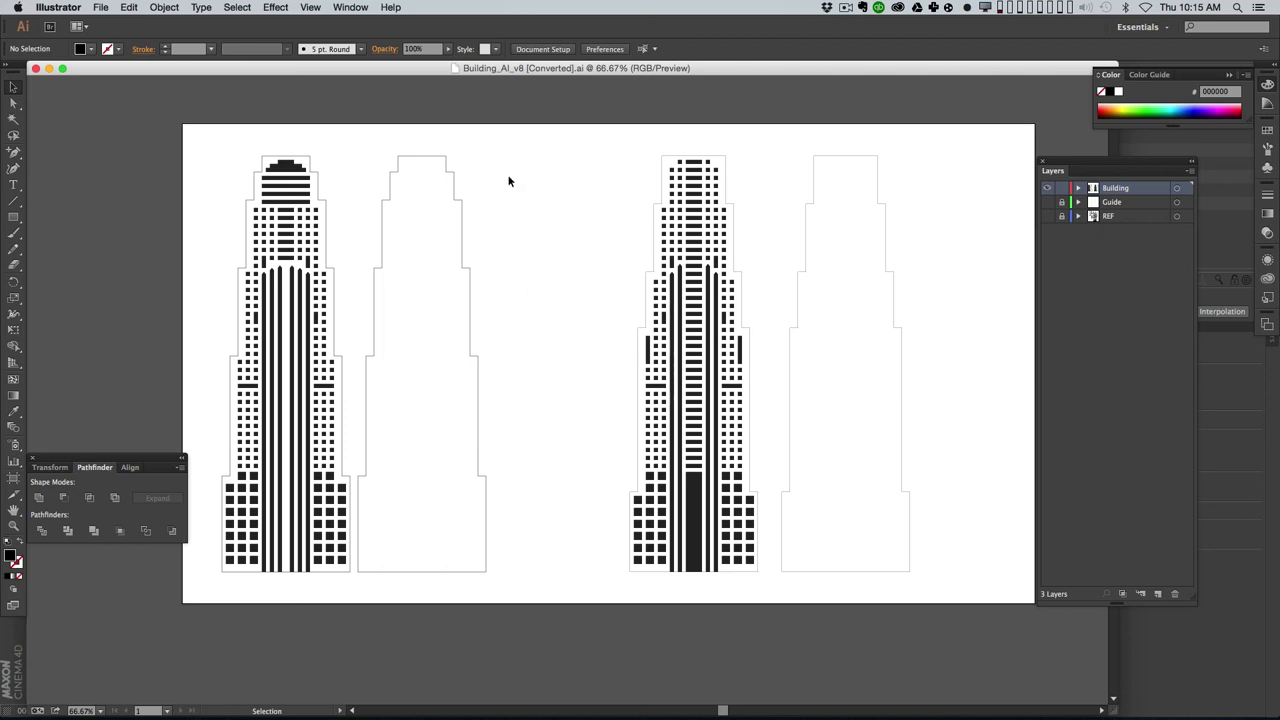
Step: Fill the empty stepped outline beside the front panel solid dark gray (#262626) by swapping stroke and fill
drag(531, 285, 620, 240)
drag(600, 186, 528, 272)
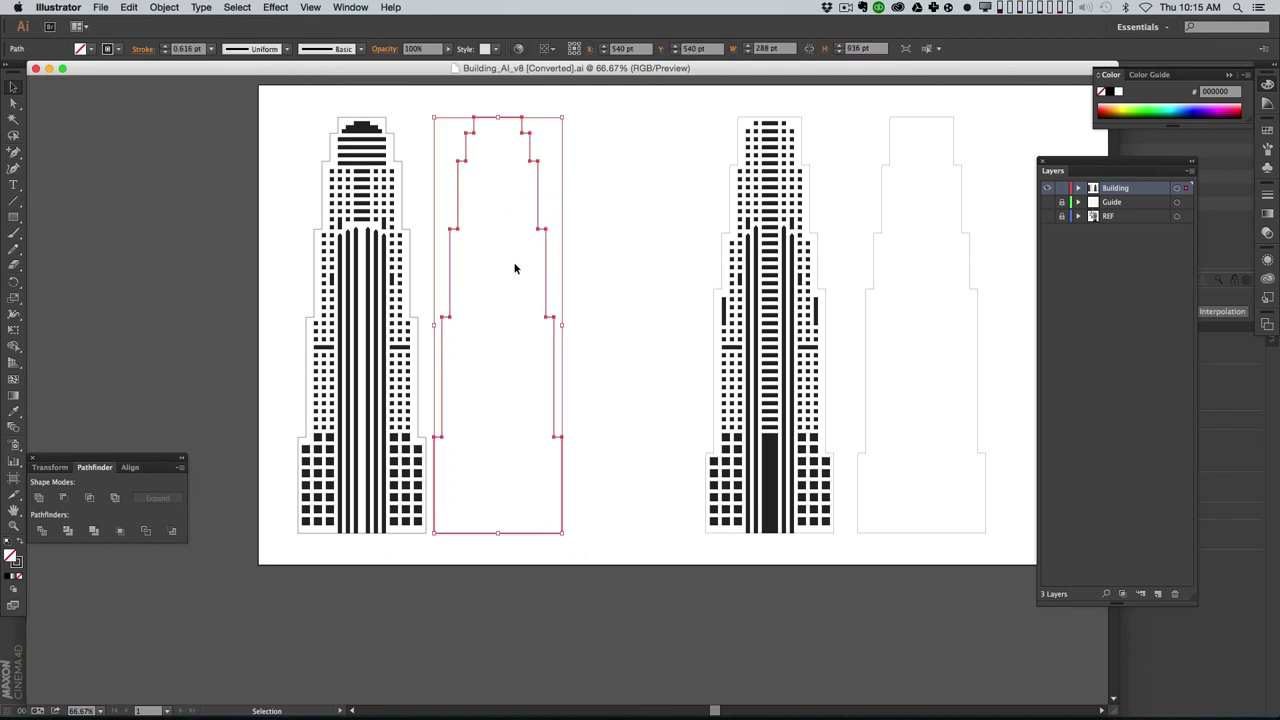
click(634, 202)
drag(285, 114, 434, 211)
click(414, 158)
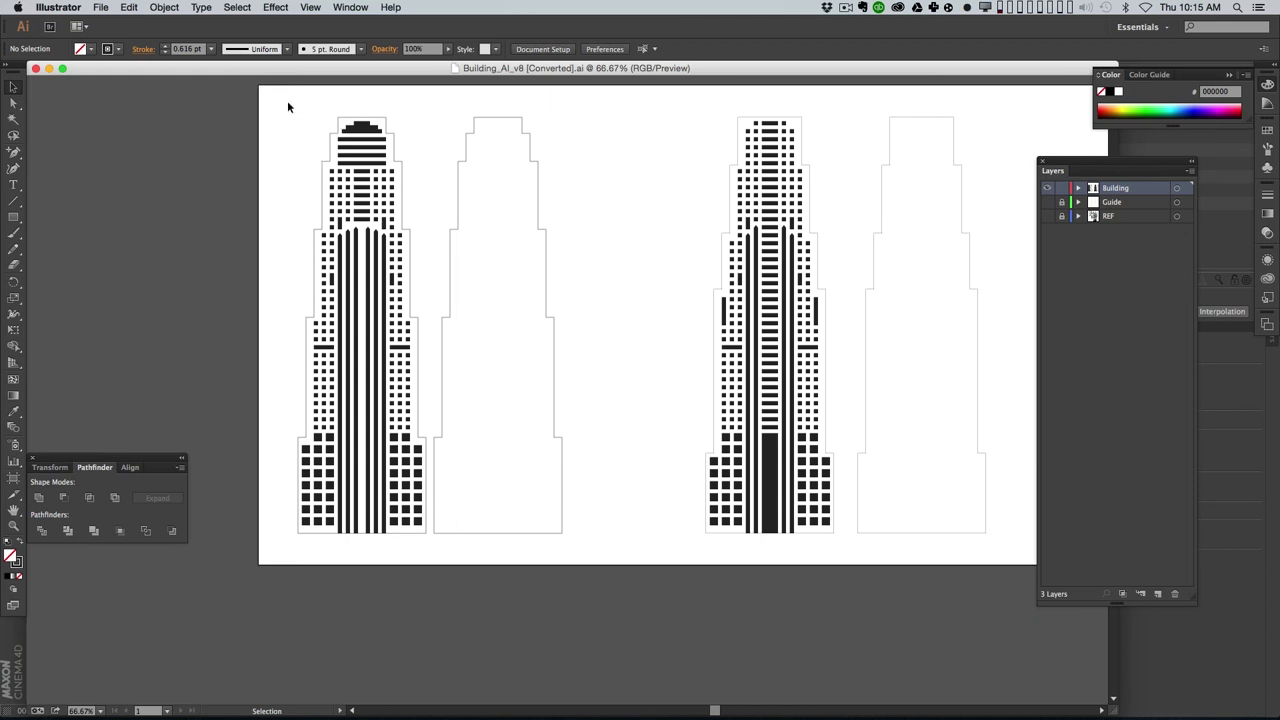
click(533, 165)
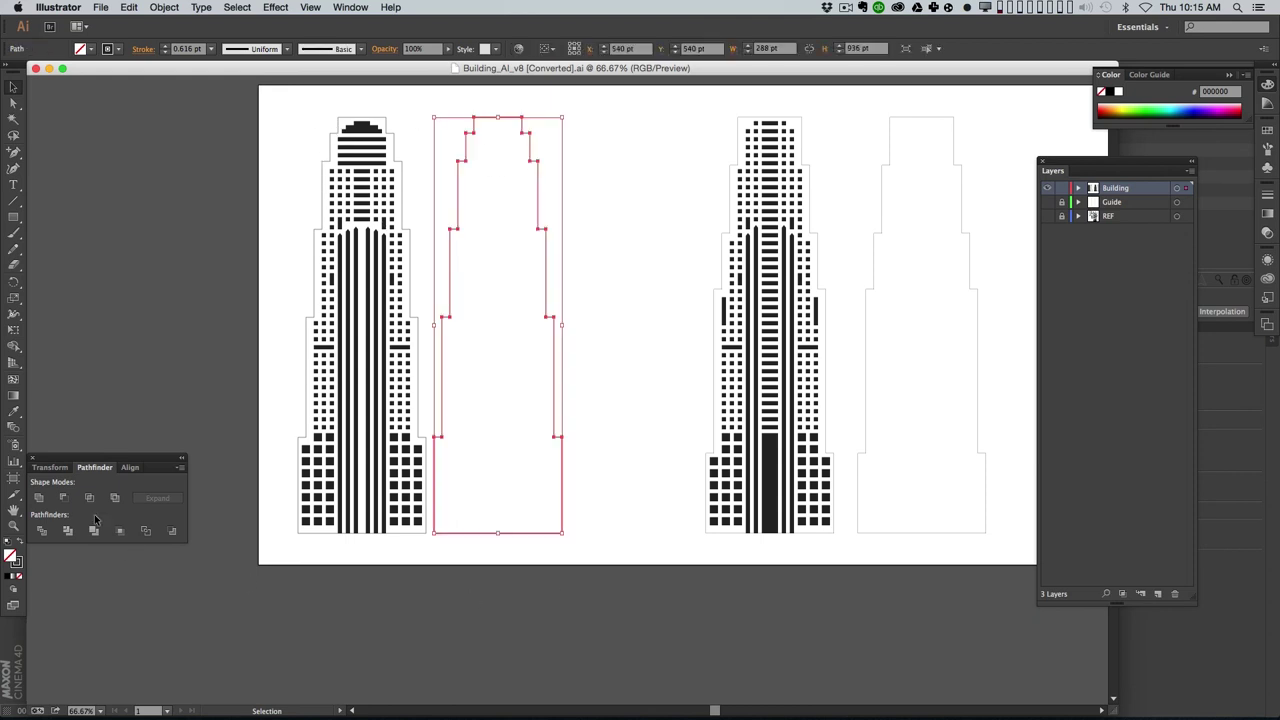
click(20, 545)
click(559, 292)
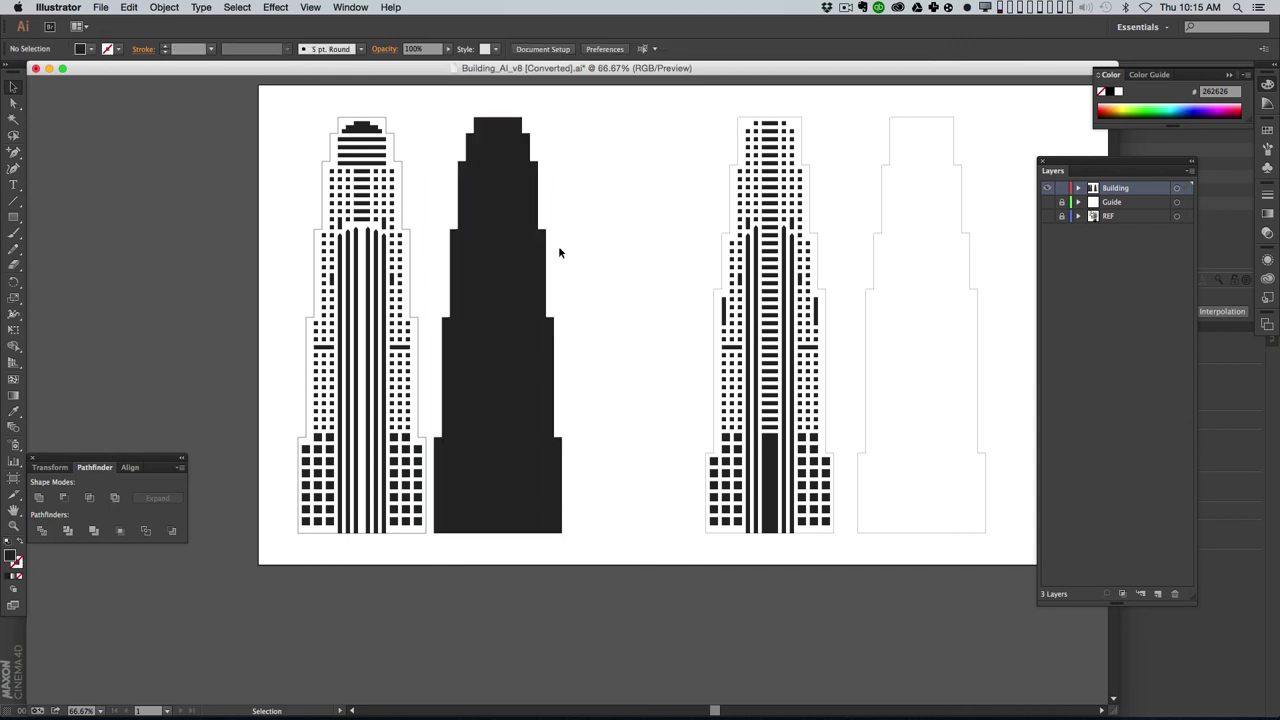
Step: Select the left patterned building group, zooming in to check its lower half
drag(285, 122, 293, 449)
drag(294, 132, 428, 528)
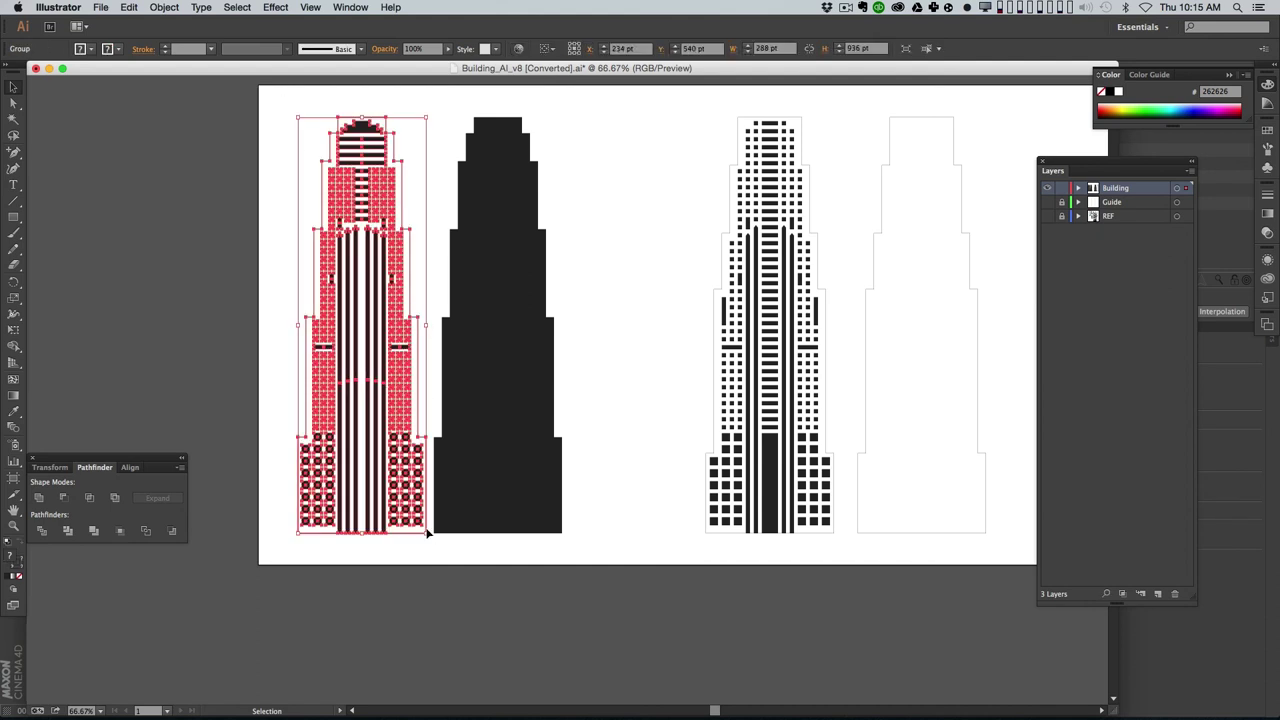
shift+click(322, 173)
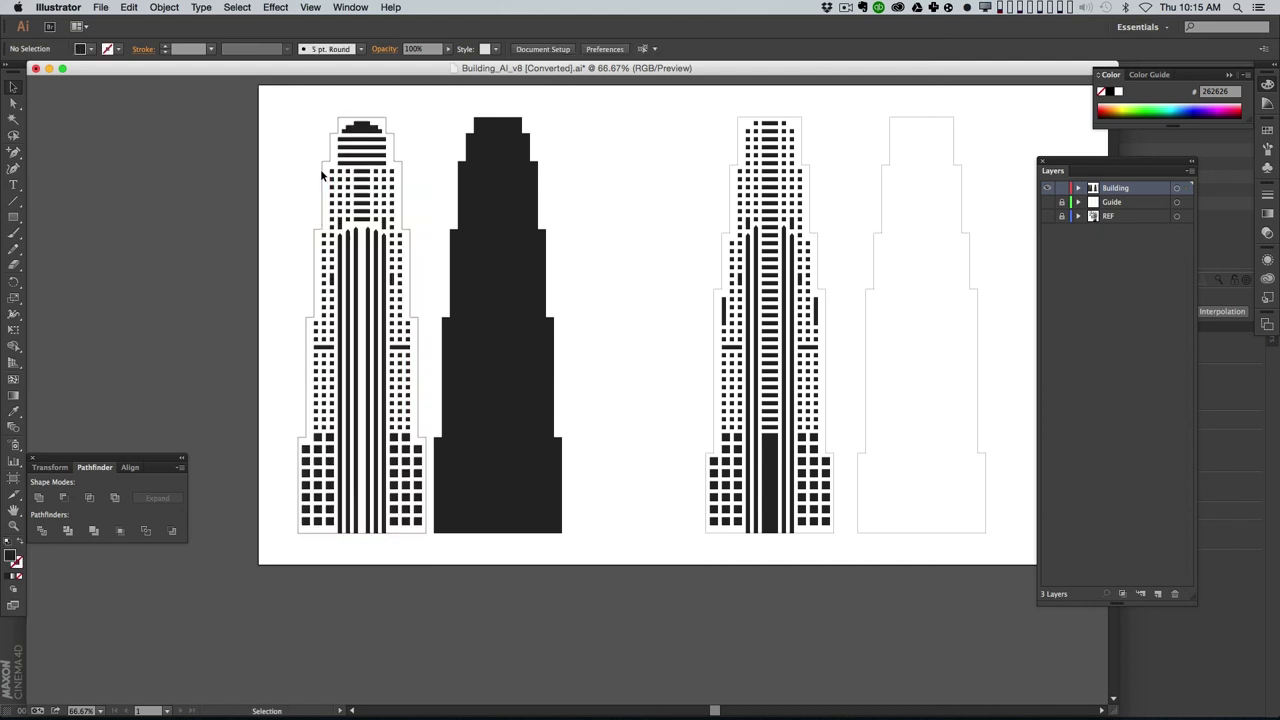
drag(290, 101, 430, 547)
key(z)
click(397, 441)
click(403, 441)
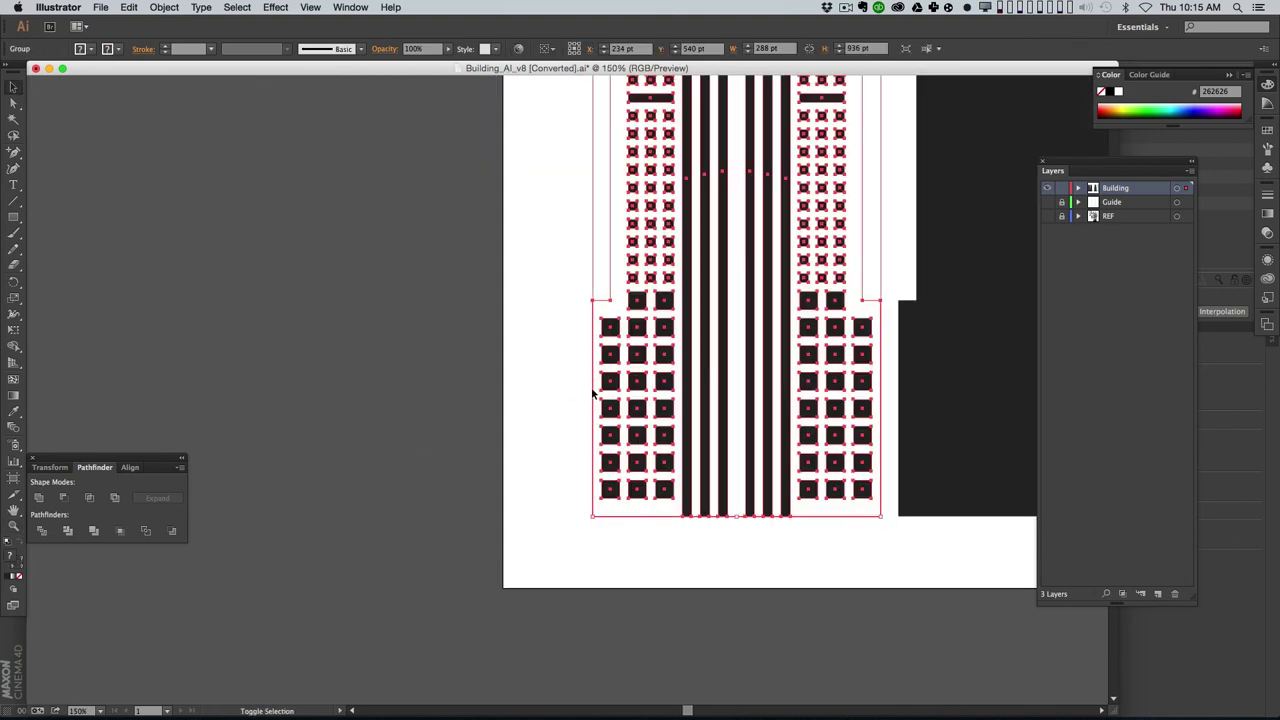
click(575, 420)
click(617, 376)
click(554, 346)
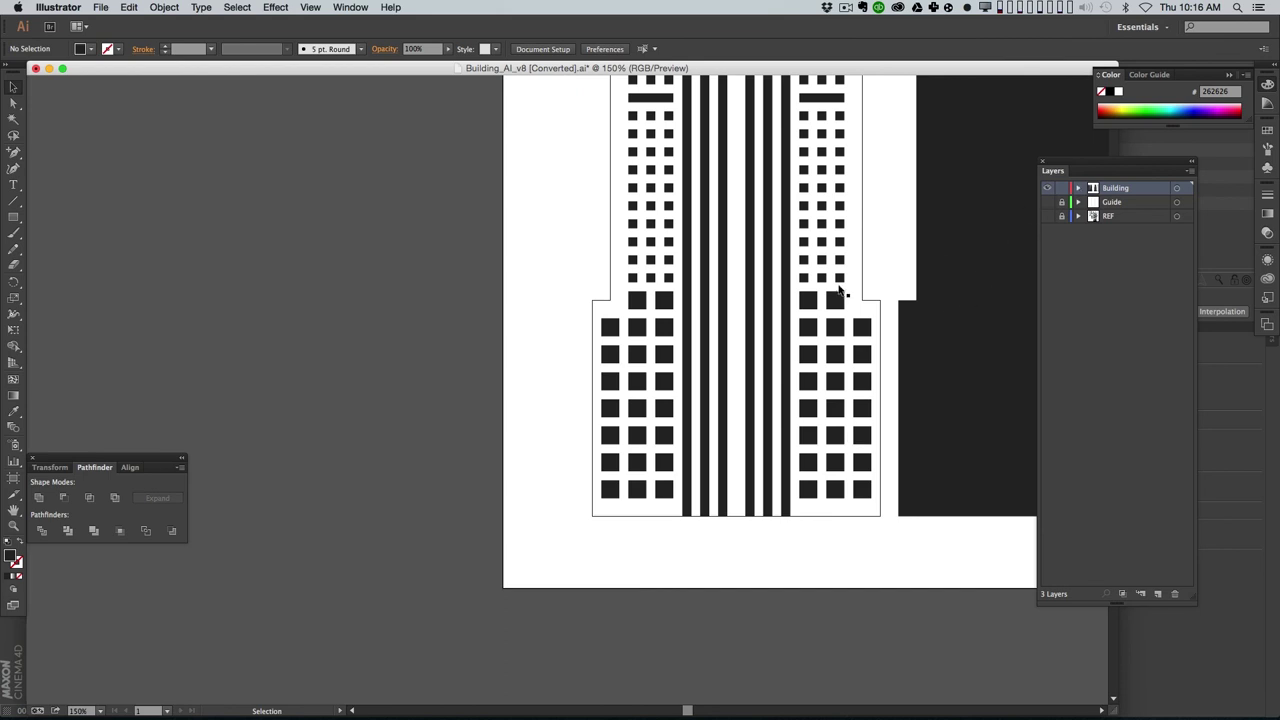
drag(548, 300, 625, 350)
click(688, 571)
click(762, 486)
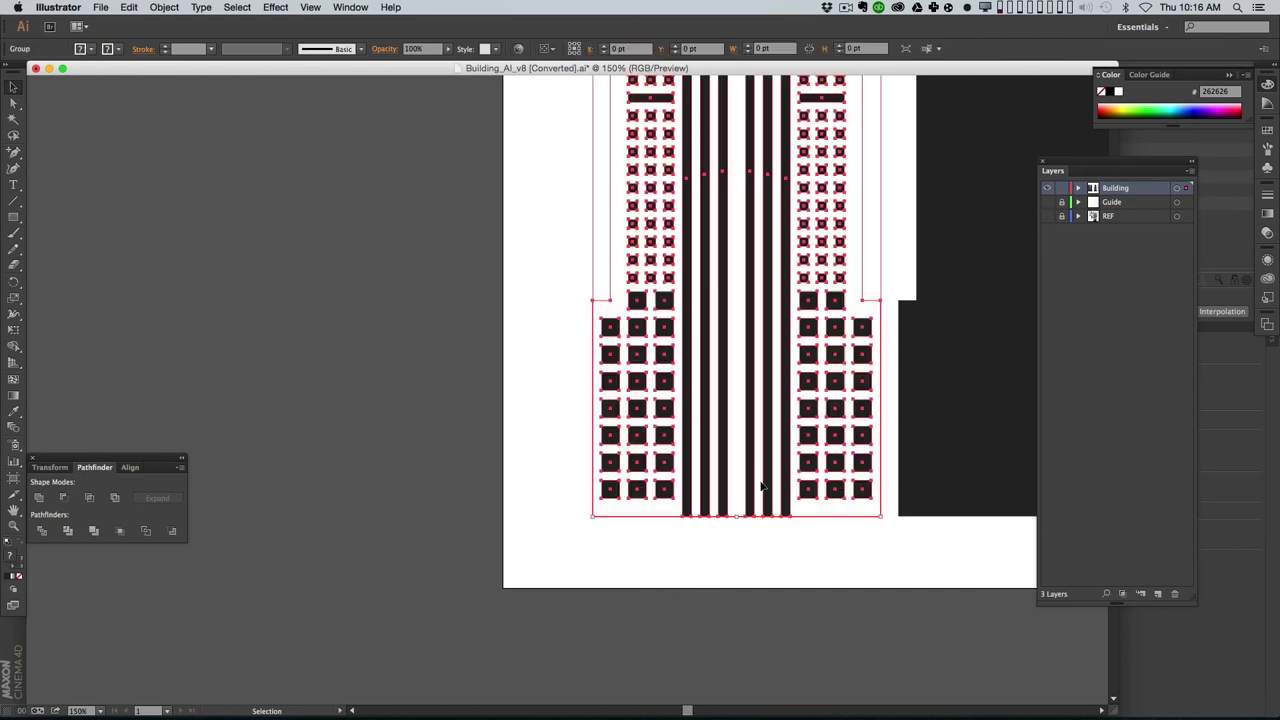
Step: Ungroup the left building artwork and zoom out to see all the buildings
key(super+shift+g)
click(583, 240)
click(607, 277)
click(623, 204)
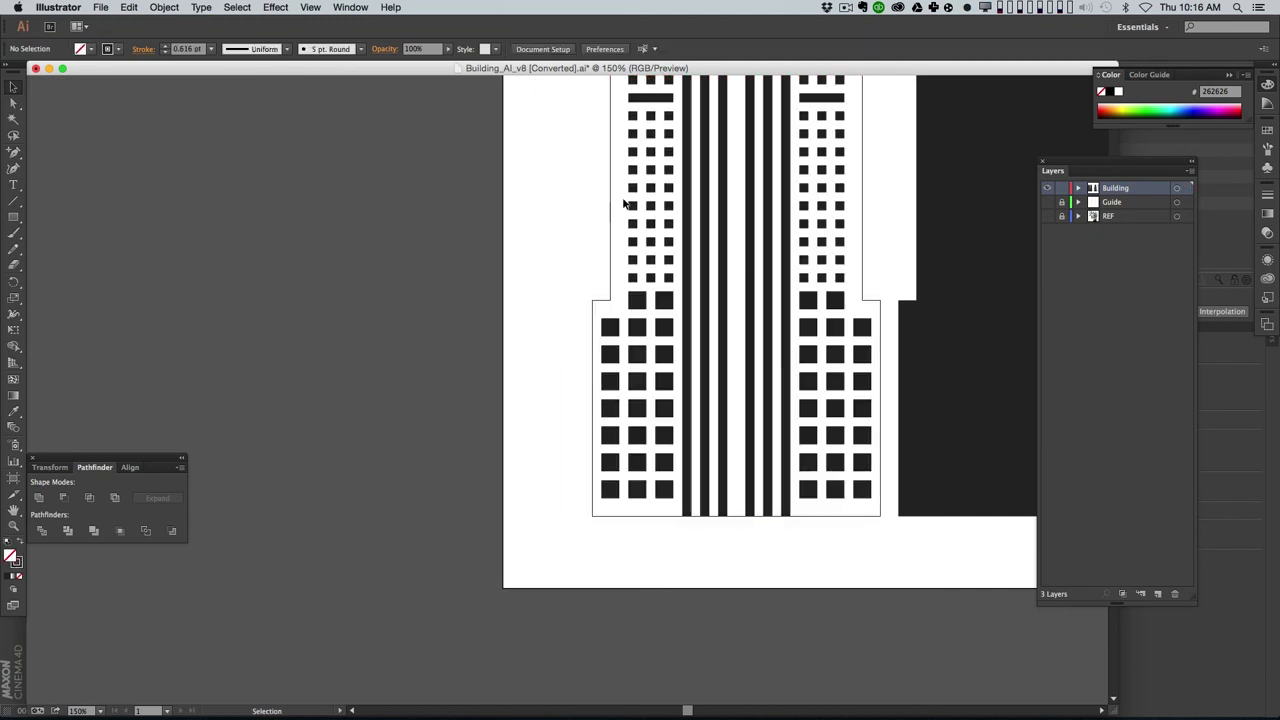
key(z)
alt+click(773, 546)
drag(600, 421, 645, 549)
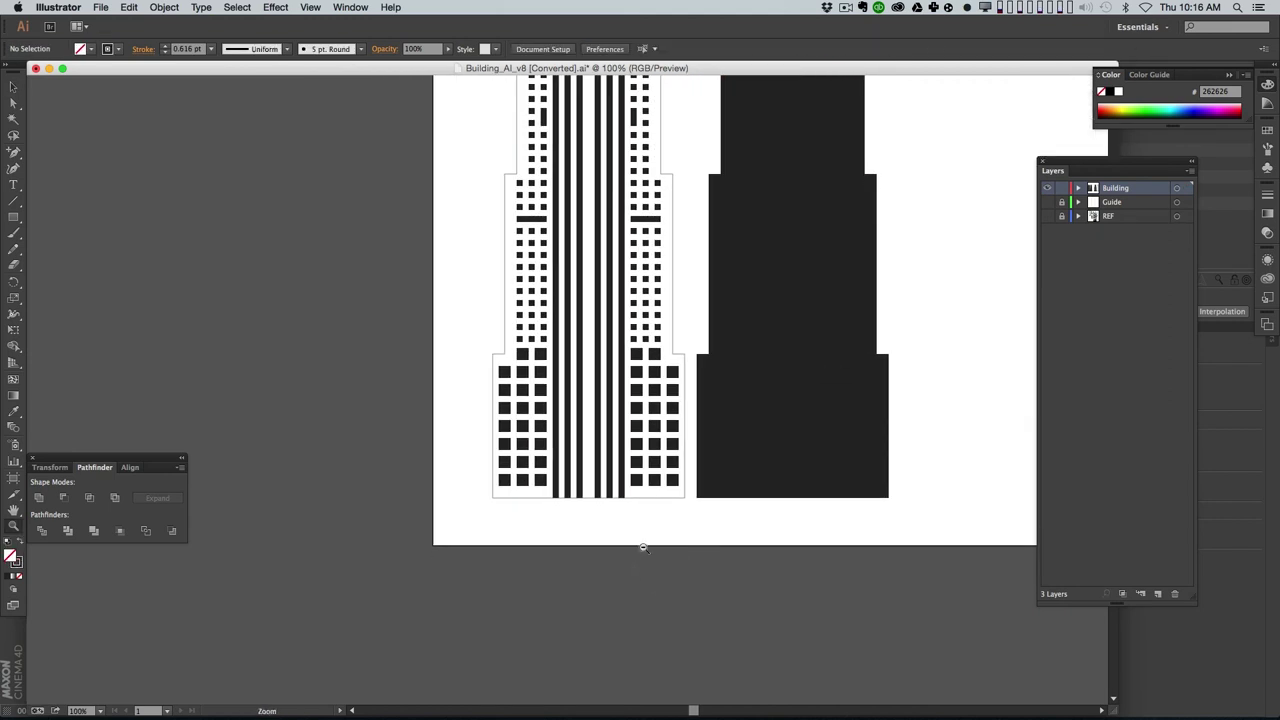
alt+click(646, 549)
scroll(639, 366, up, 5)
scroll(639, 366, left, 2)
Step: Group the window and stripe shapes, leaving the outer outline separate
key(v)
drag(480, 108, 652, 558)
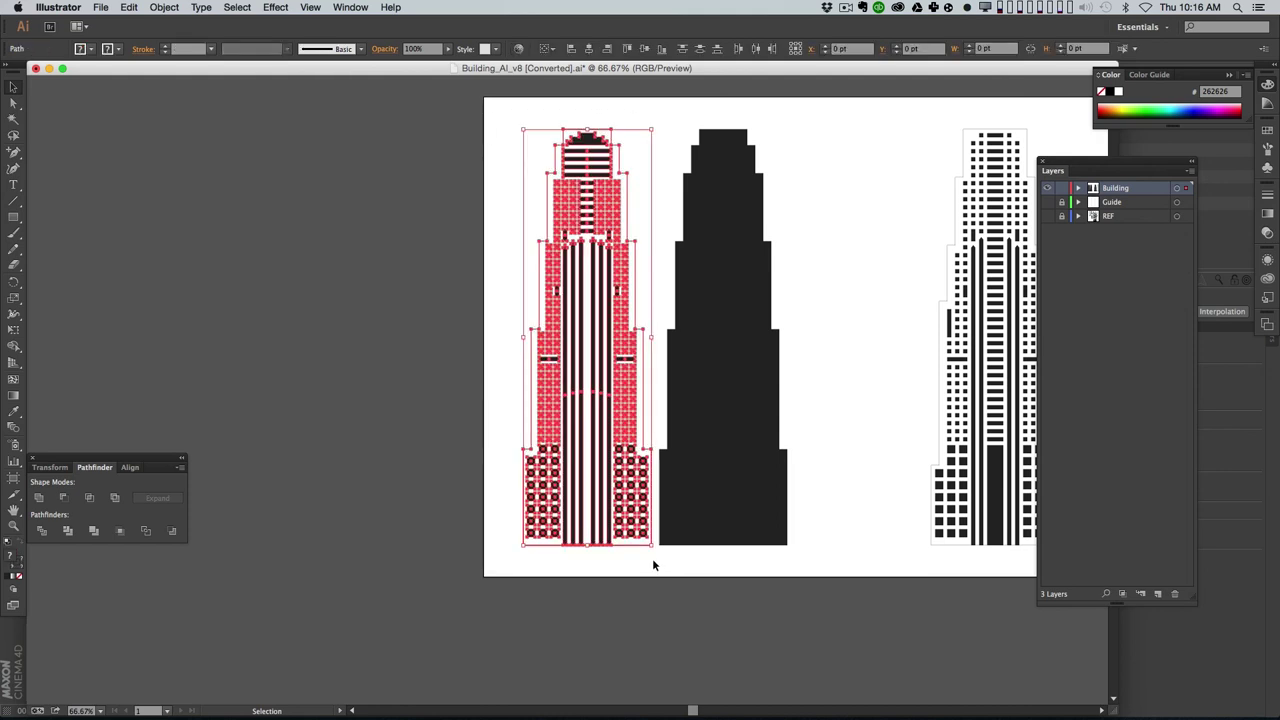
shift+click(538, 550)
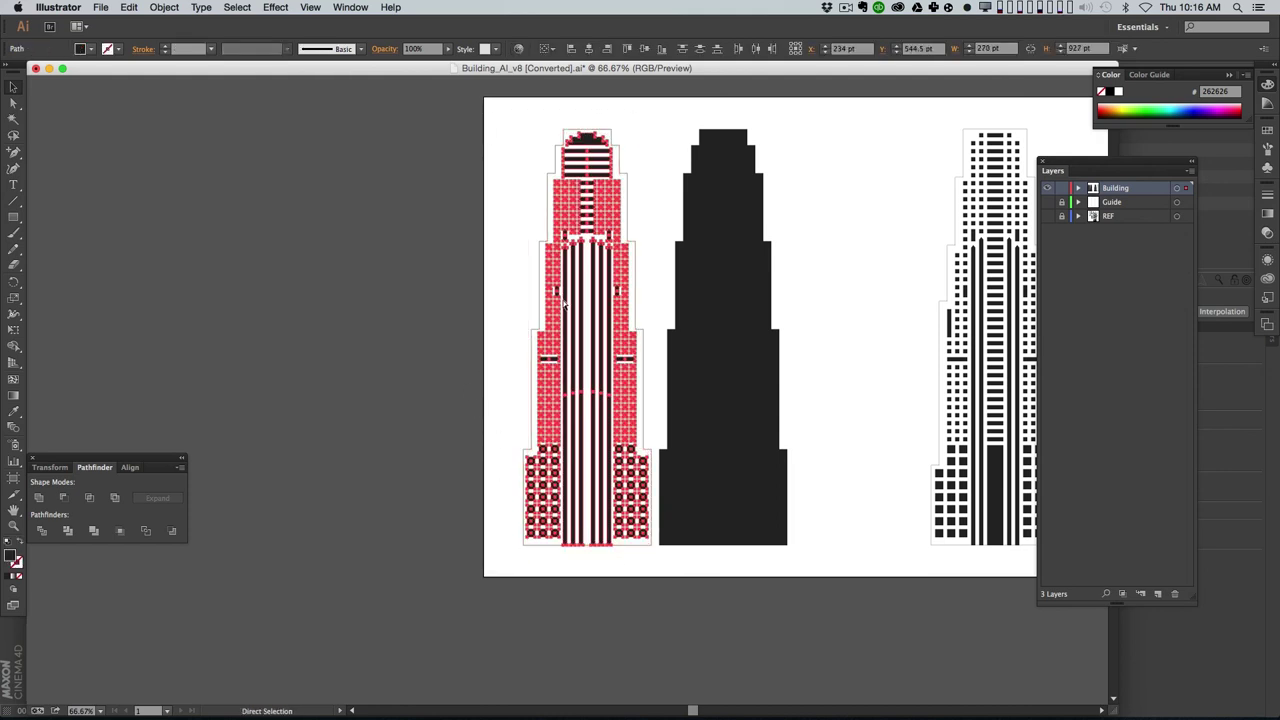
key(super+g)
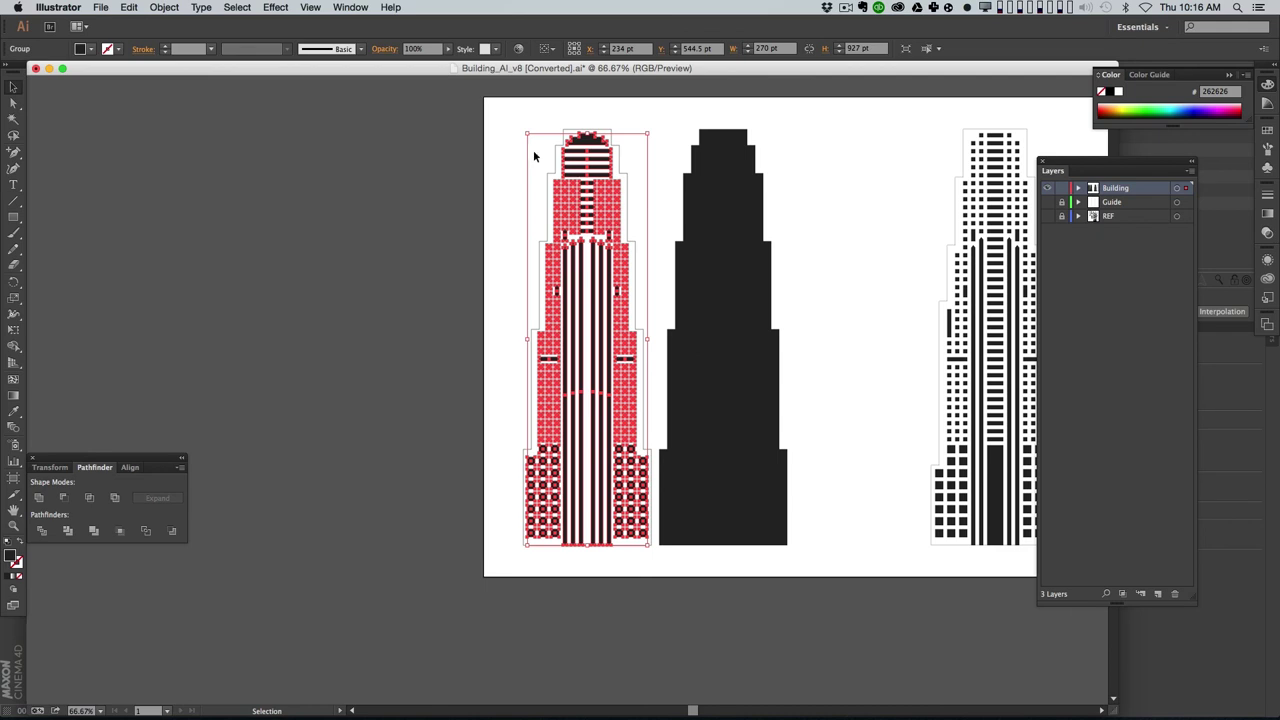
click(503, 121)
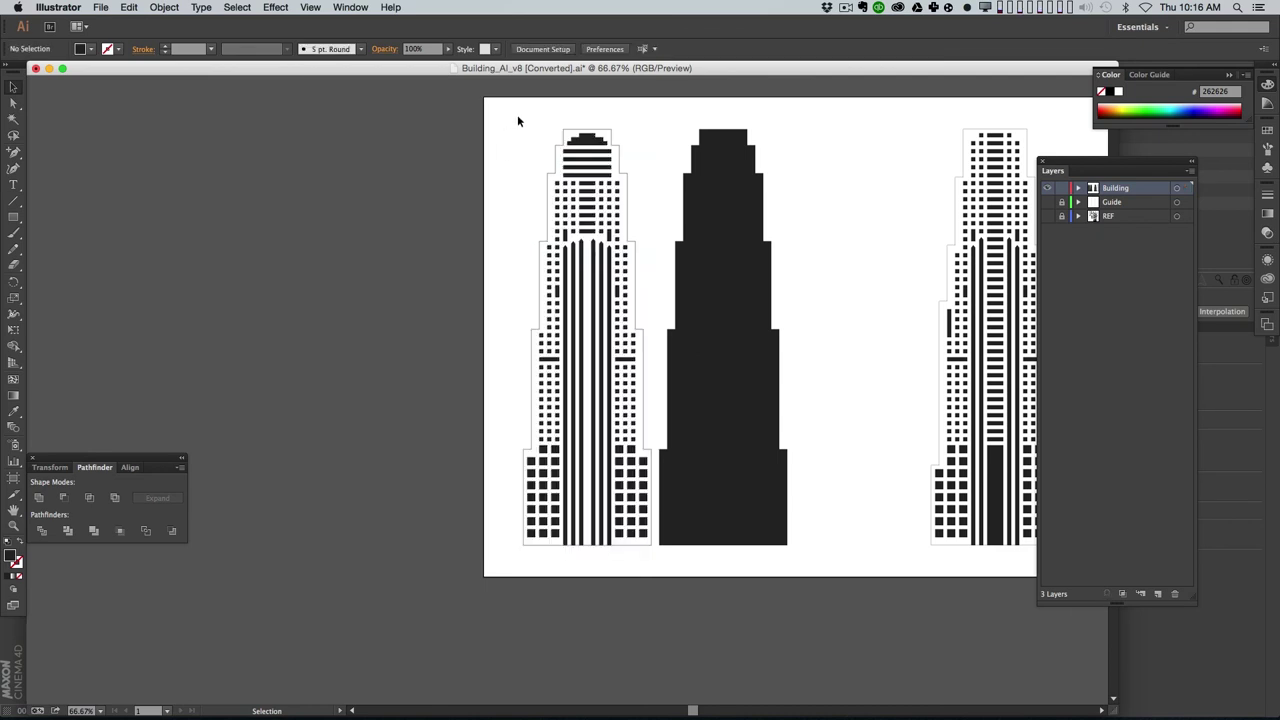
Step: Fill the whole left building artwork black (000000)
drag(496, 114, 657, 558)
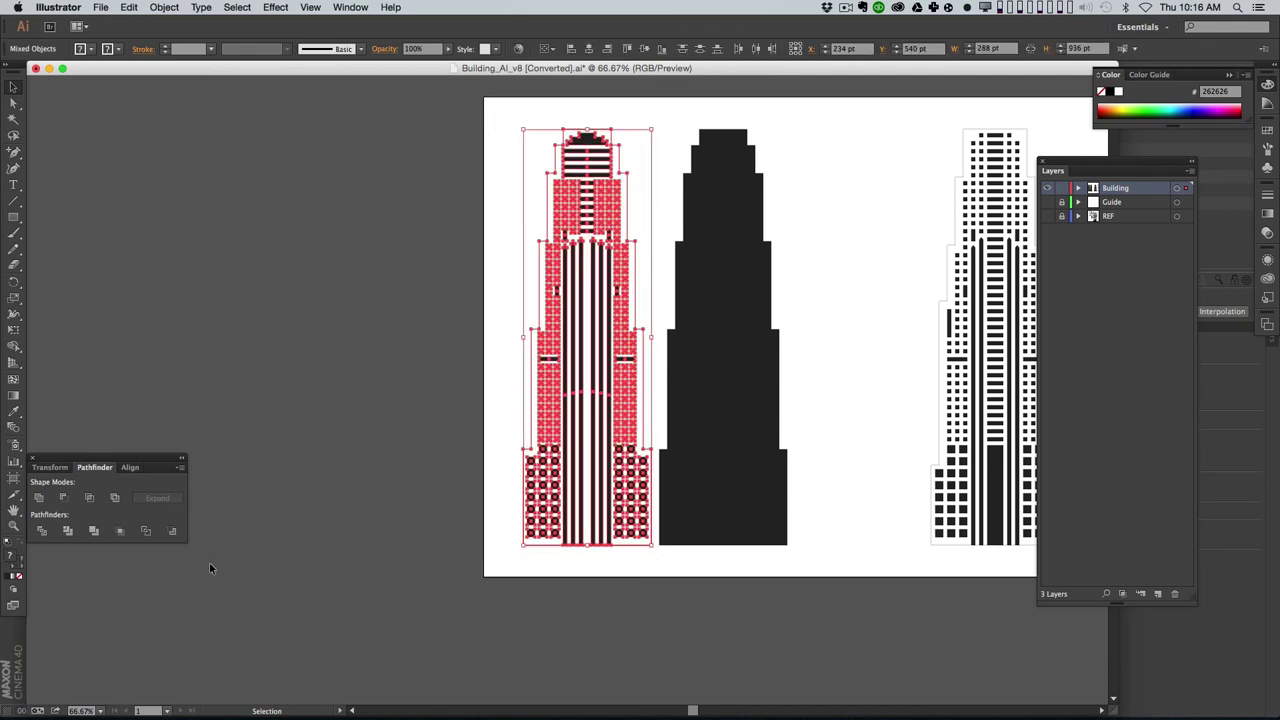
double_click(11, 555)
drag(805, 369, 706, 439)
key(Return)
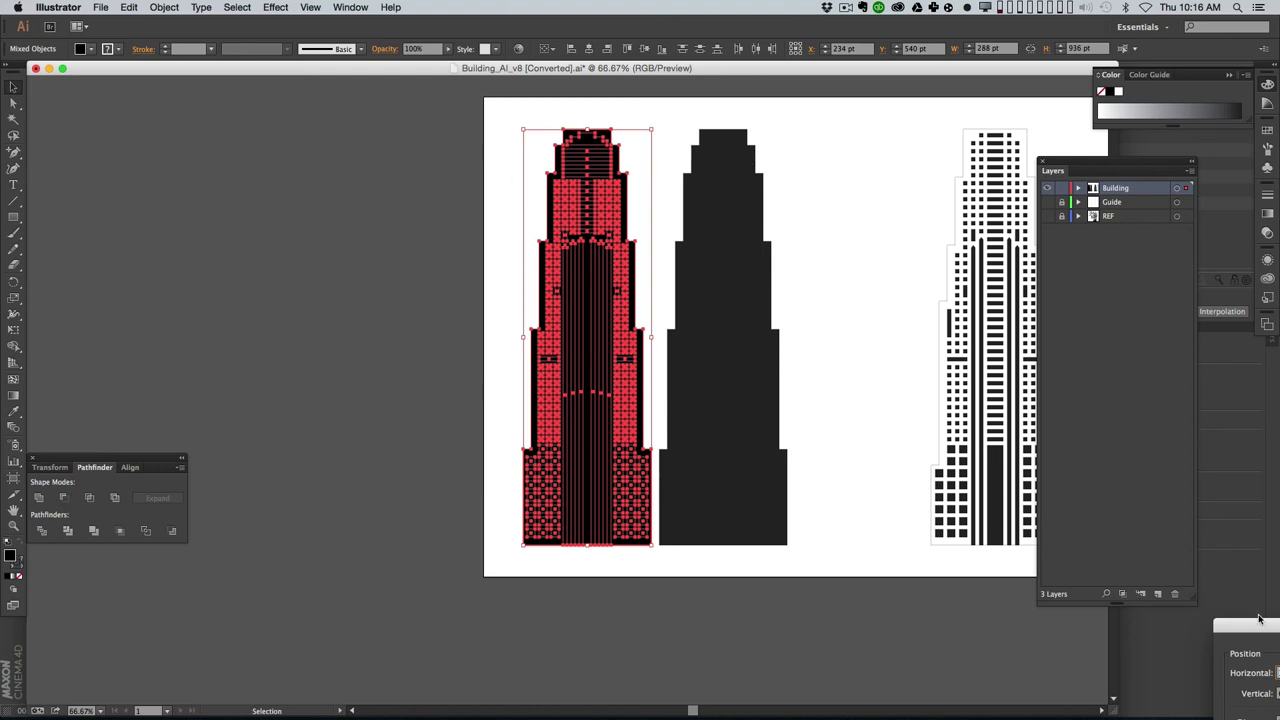
Step: Dismiss the Move dialog and apply Pathfinder Minus Front to punch the windows out of the building
click(557, 430)
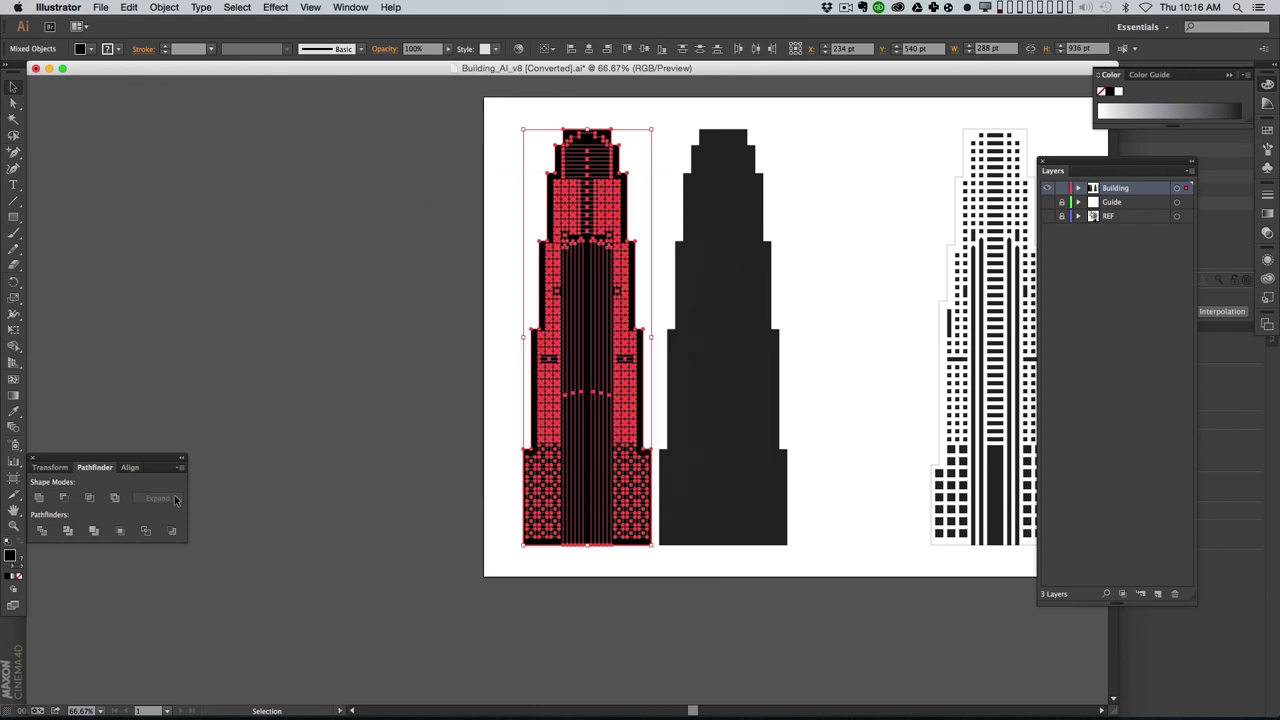
click(62, 497)
click(387, 364)
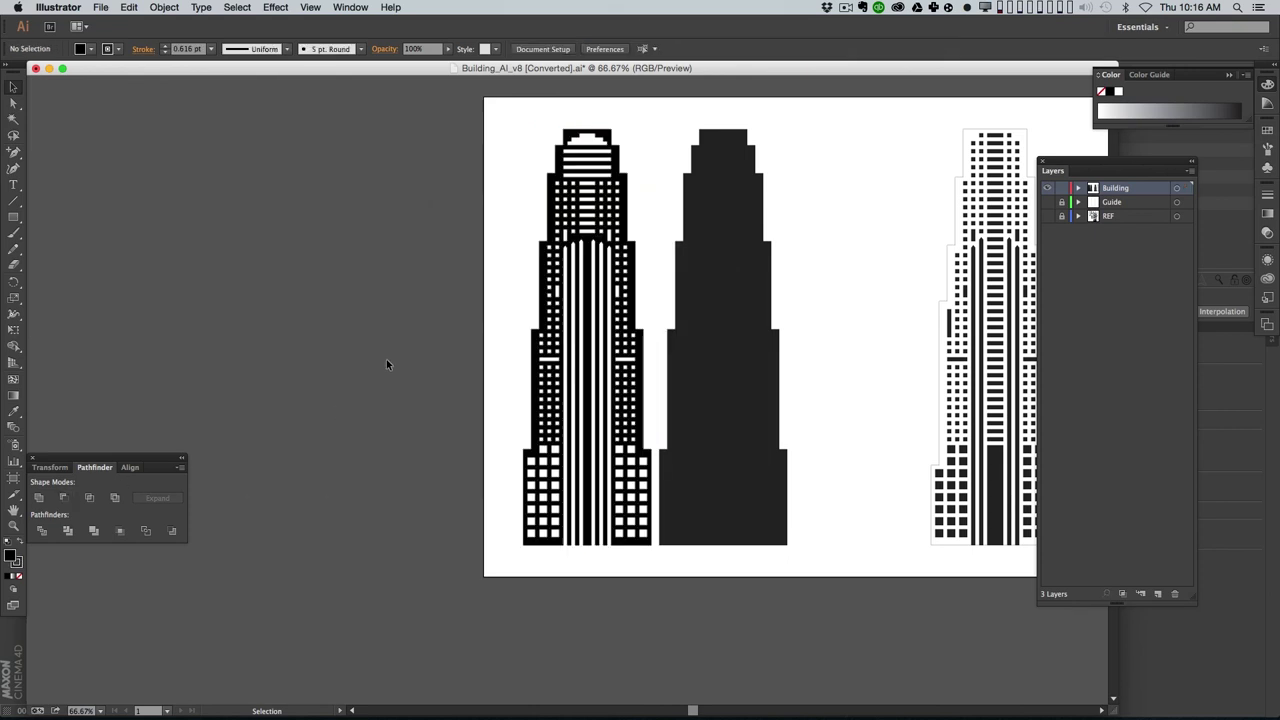
Step: Zoom and pan along the building to inspect the cut-out windows, returning to 66.67%
click(582, 272)
drag(585, 322, 585, 232)
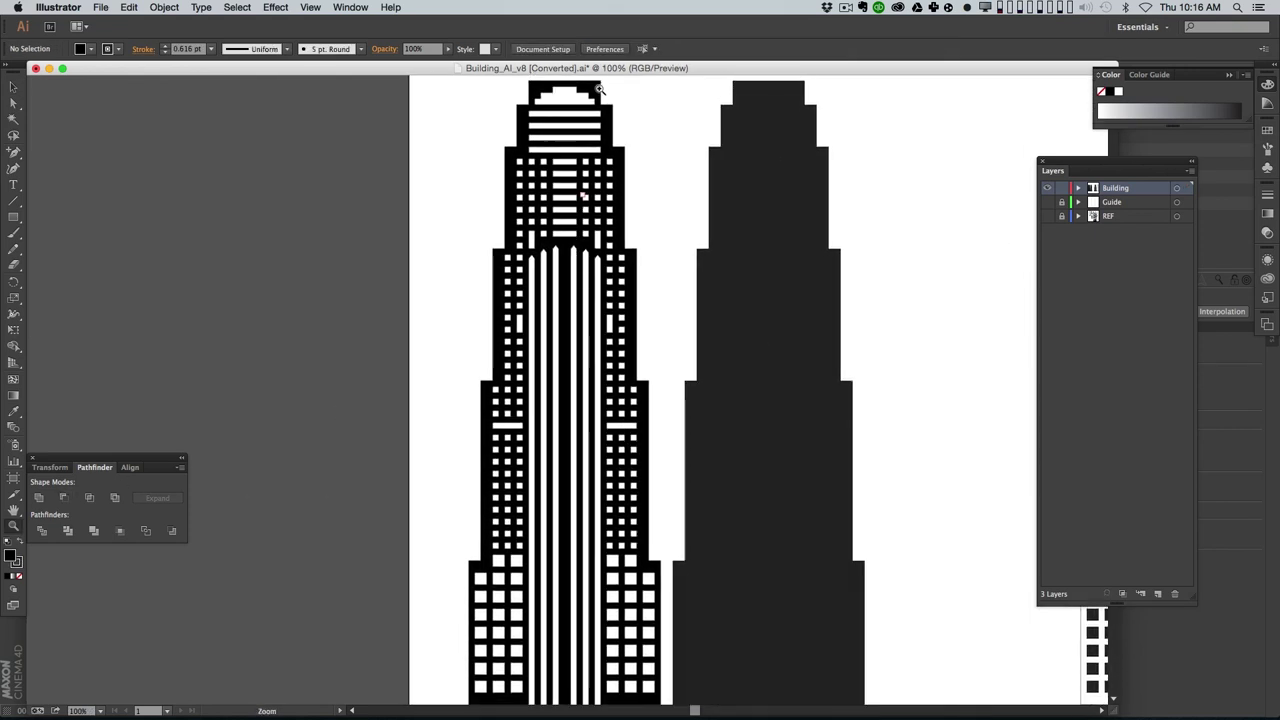
drag(566, 570, 373, 507)
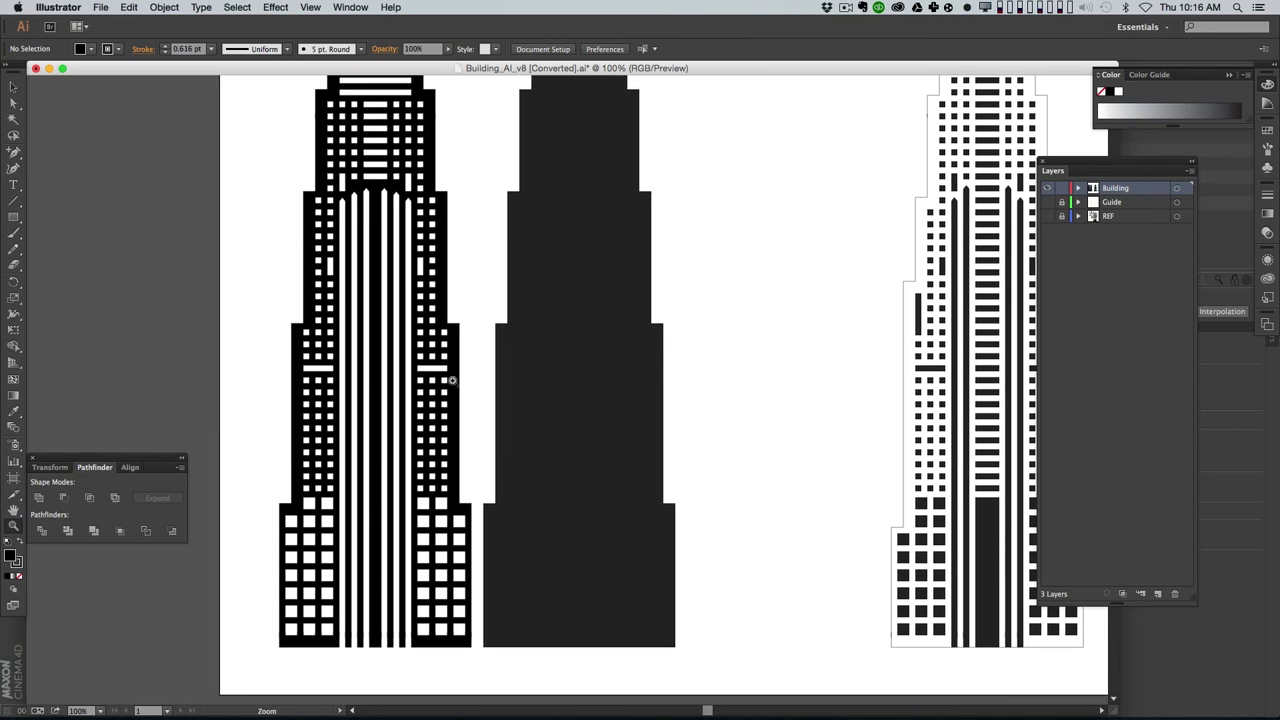
drag(394, 410, 319, 420)
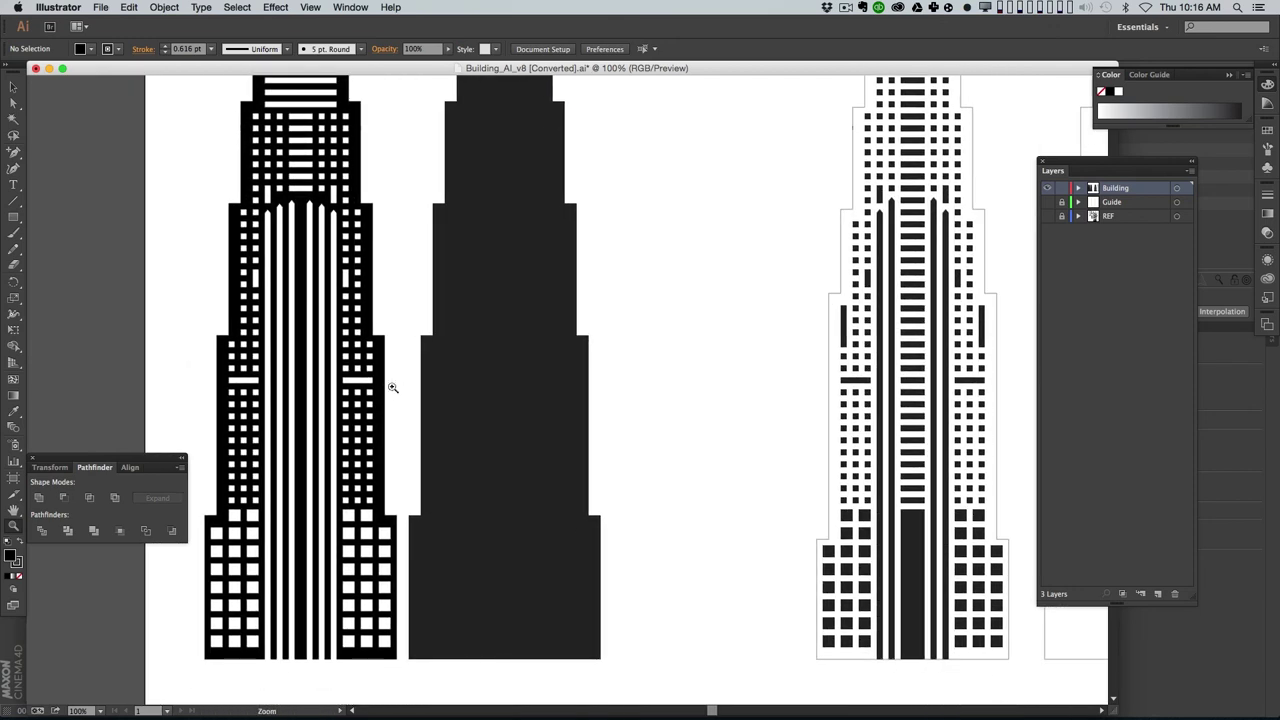
alt+click(403, 389)
Step: Bring the right-hand outlines into view and select the right building outline
drag(658, 410, 470, 394)
key(v)
drag(548, 371, 424, 381)
drag(854, 257, 688, 338)
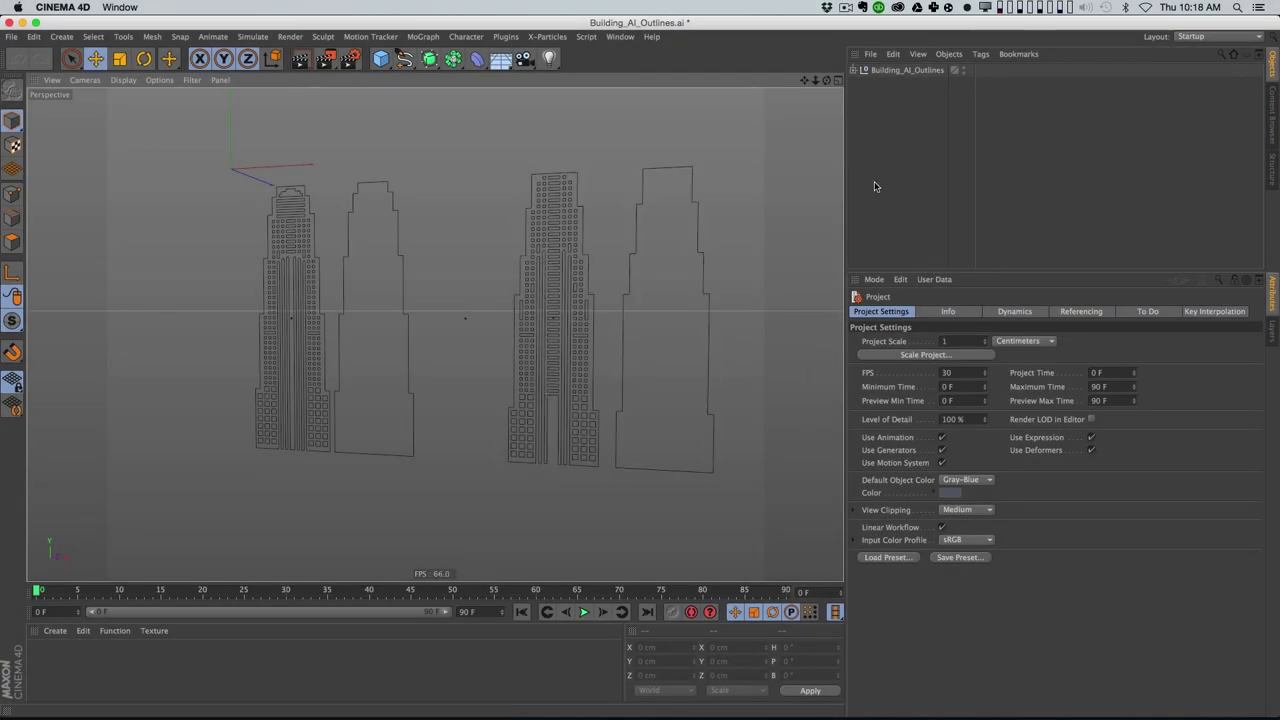
Step: Expand the imported outlines hierarchy and identify which outlines Path 2 and Path 498 are
click(853, 70)
click(860, 84)
click(860, 84)
click(887, 97)
click(882, 136)
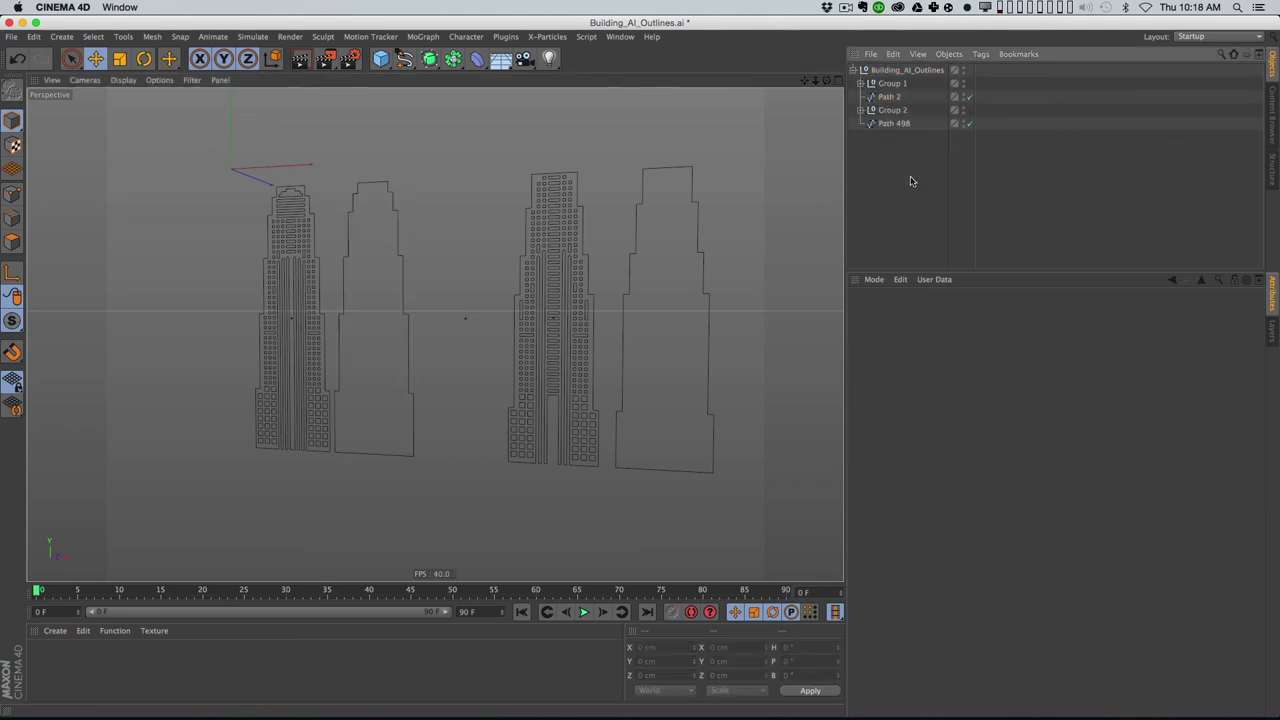
click(888, 99)
click(893, 123)
click(888, 97)
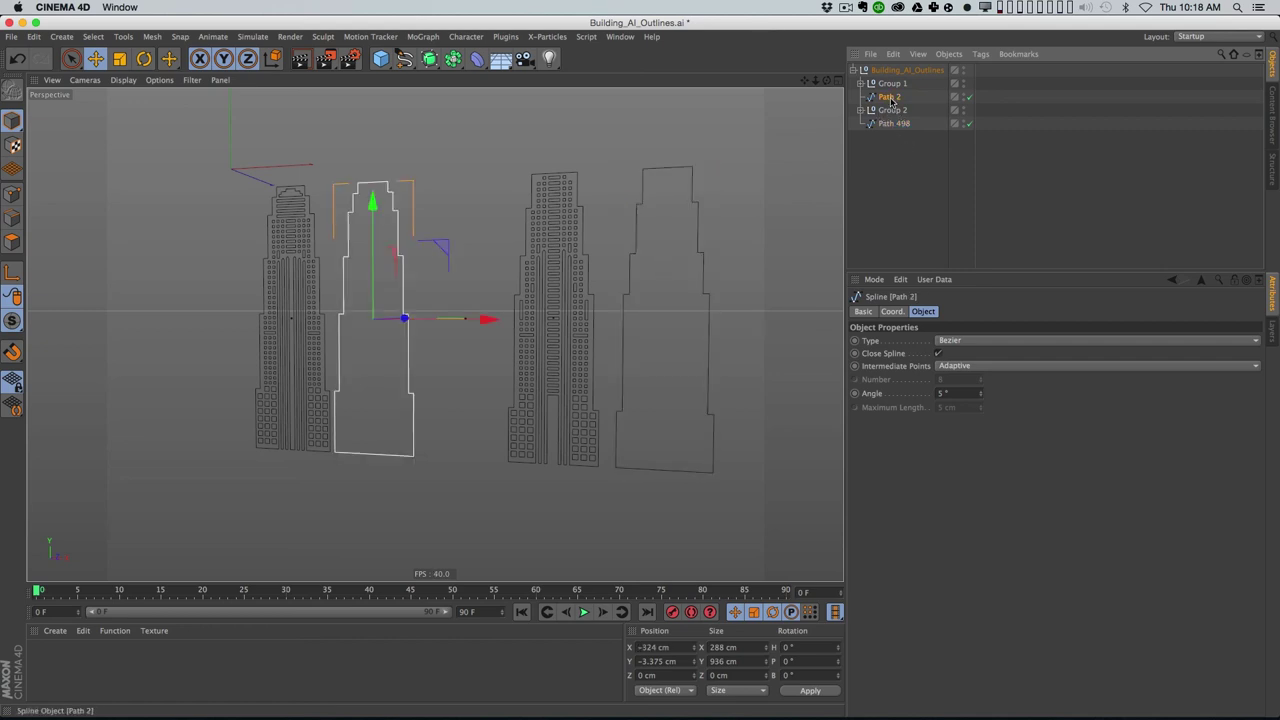
Step: Rename Path 2 to FrontOutline and Path 498 to SideOutline, fixing a typo
double_click(889, 97)
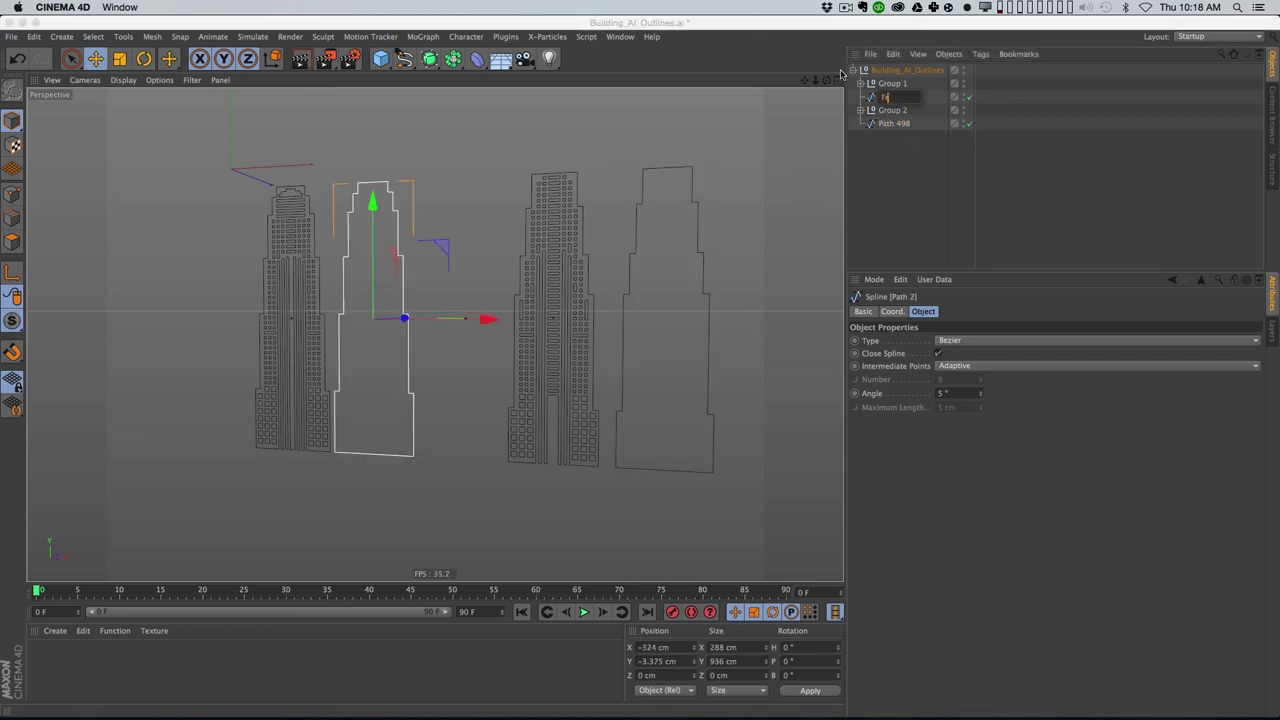
text(FrontOutline)
key(Return)
double_click(894, 123)
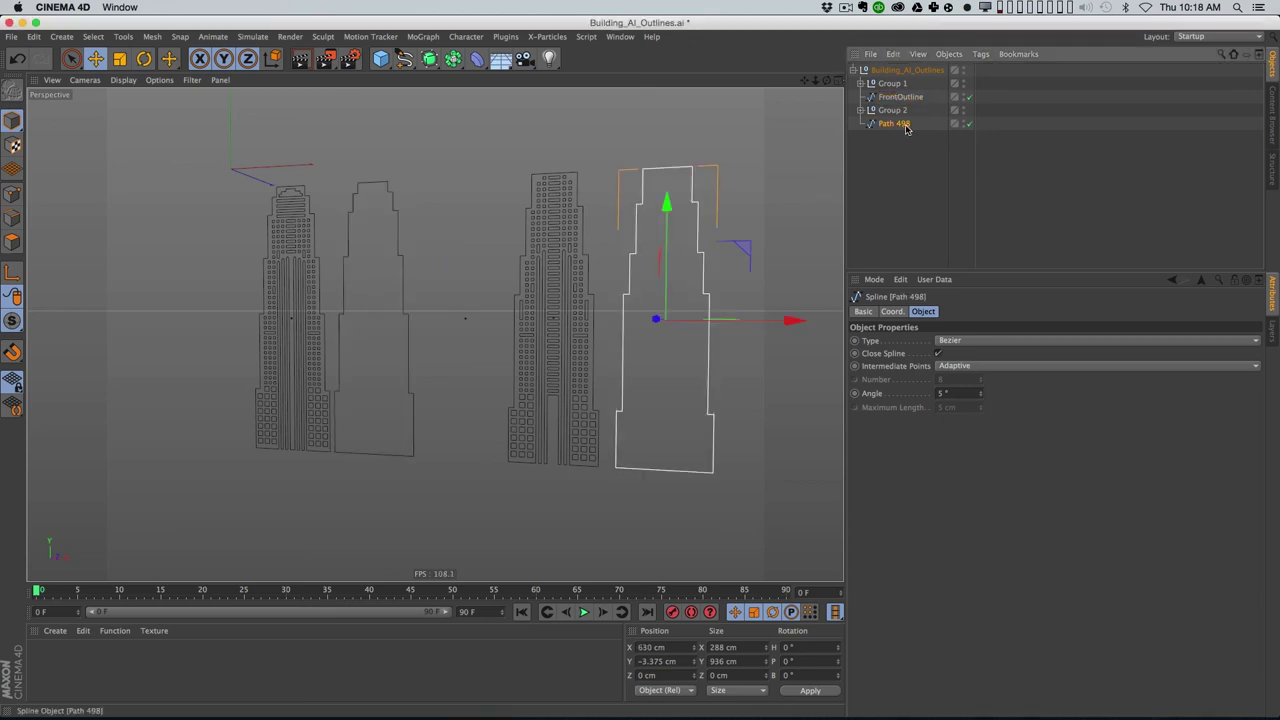
text(SideOutlin)
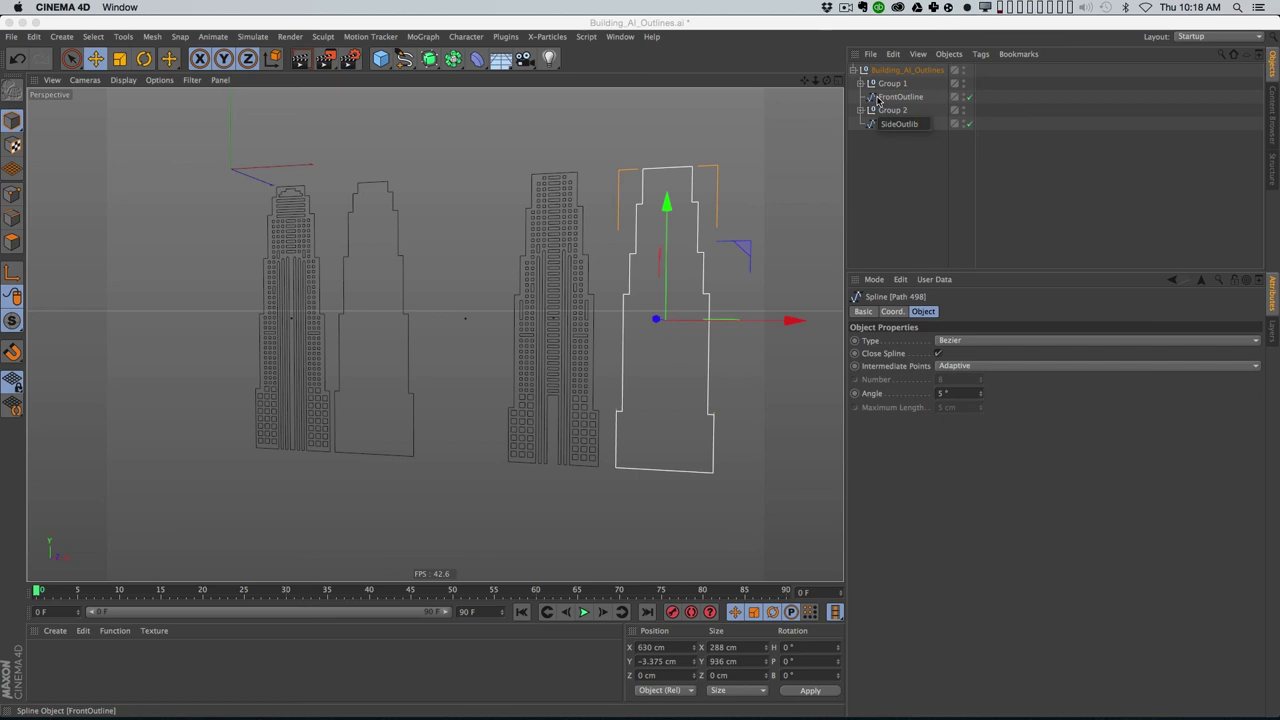
key(Return)
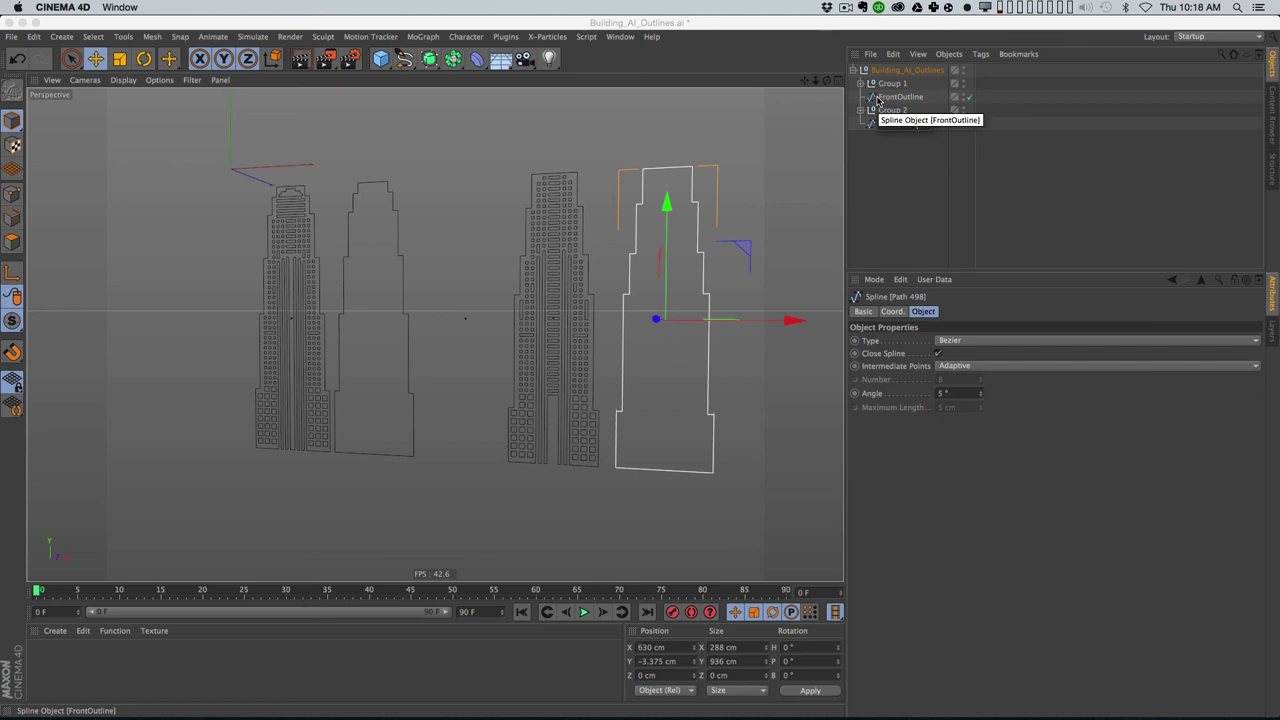
text(ne)
key(Return)
double_click(914, 123)
click(913, 124)
key(BackSpace)
key(Return)
Step: Rename Group 2 to SideDetail and Group 1 to FrontDetail
click(862, 110)
click(862, 110)
click(893, 110)
double_click(895, 110)
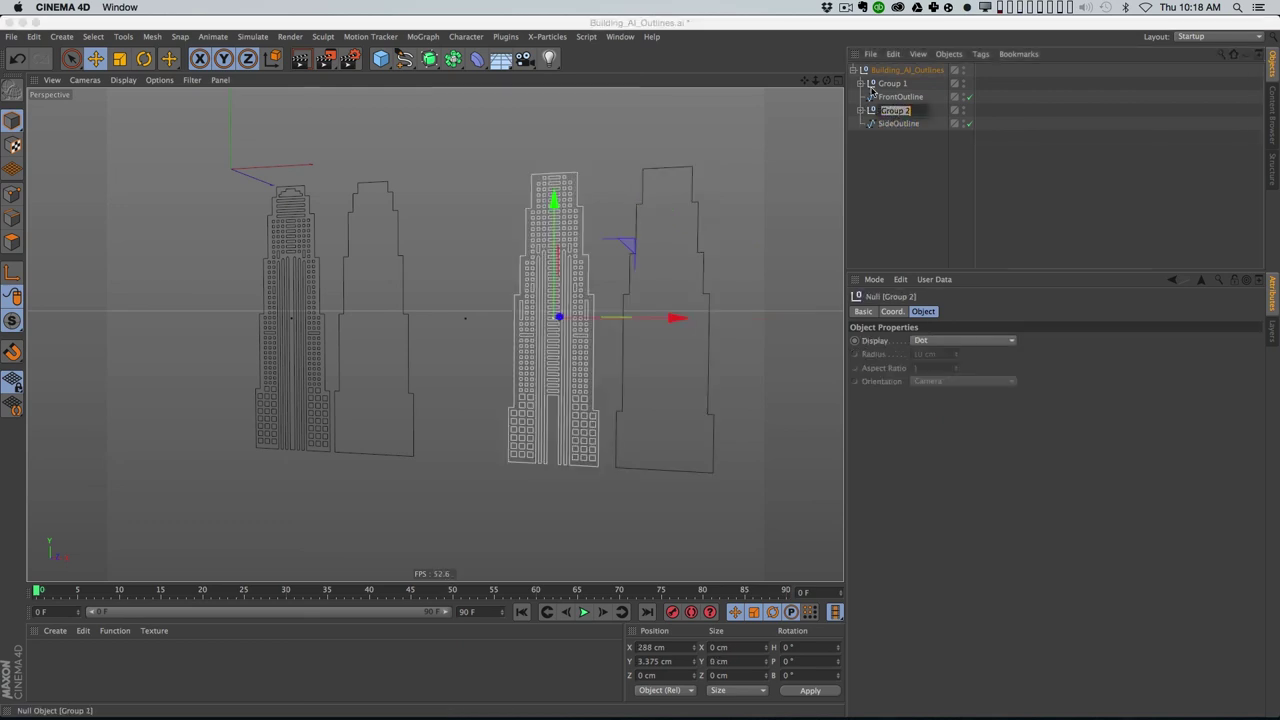
text(SideDetail)
key(Return)
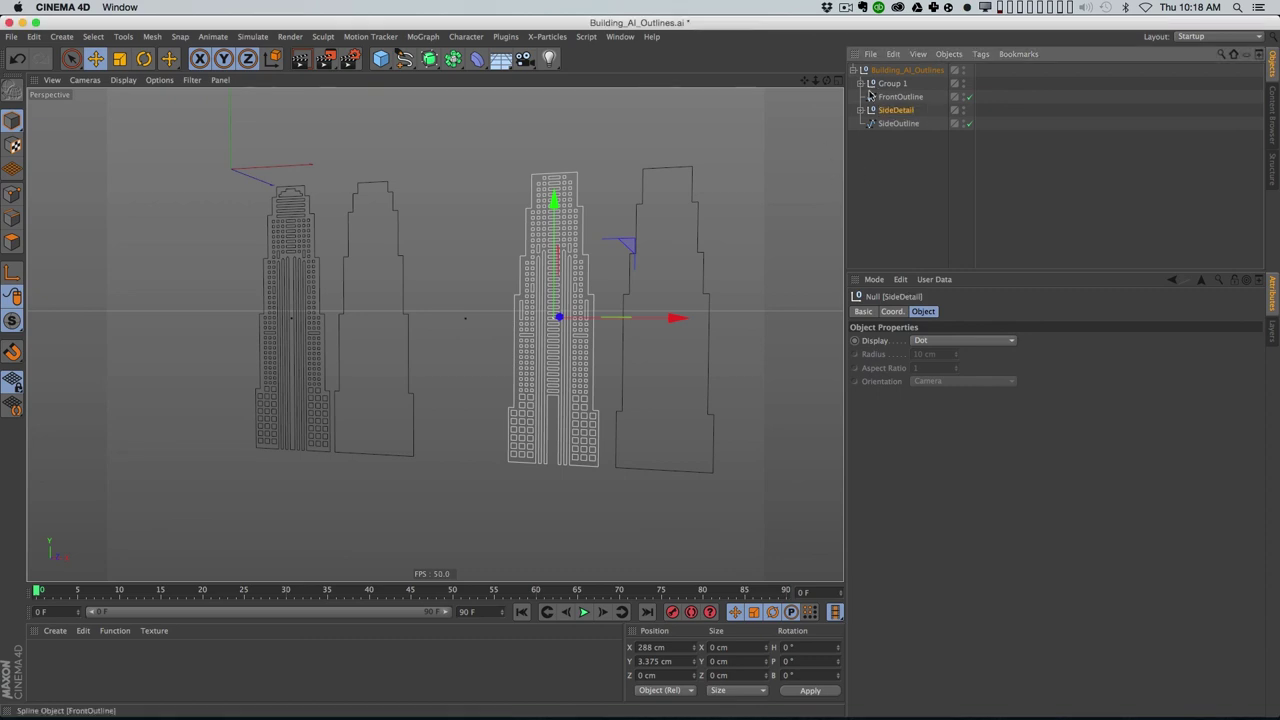
click(888, 84)
double_click(893, 84)
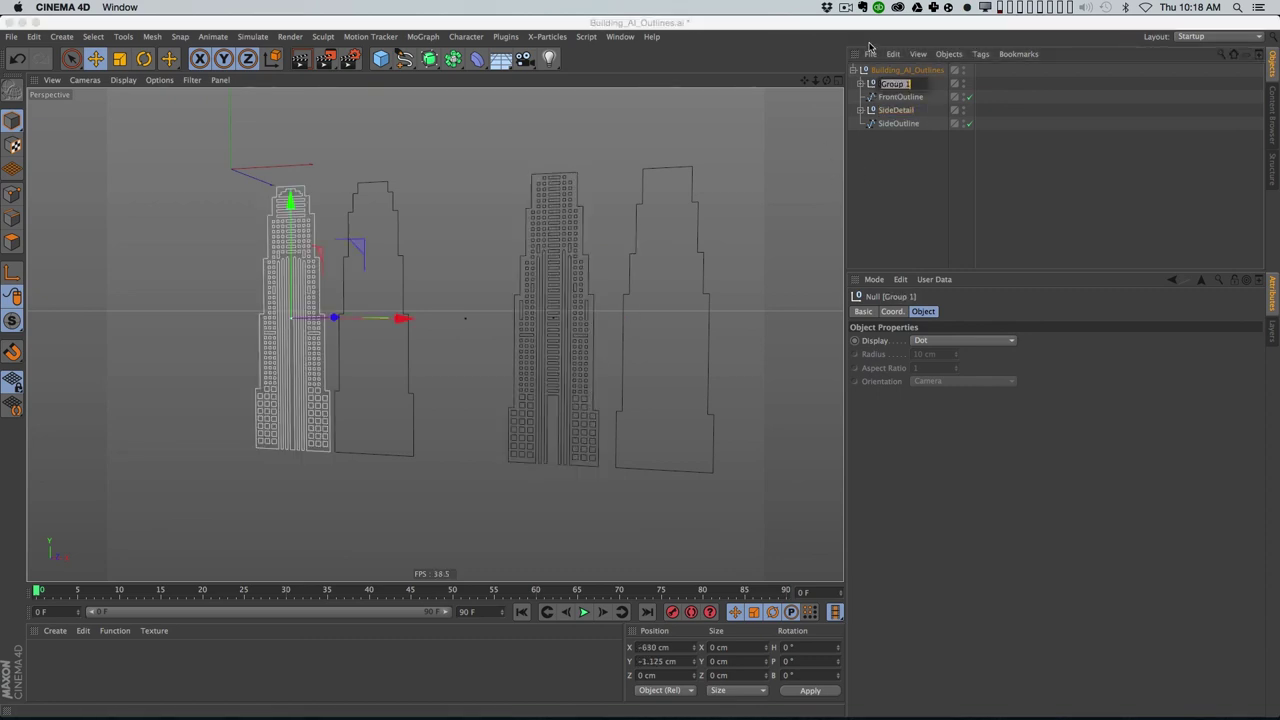
text(FrontDetail)
key(Return)
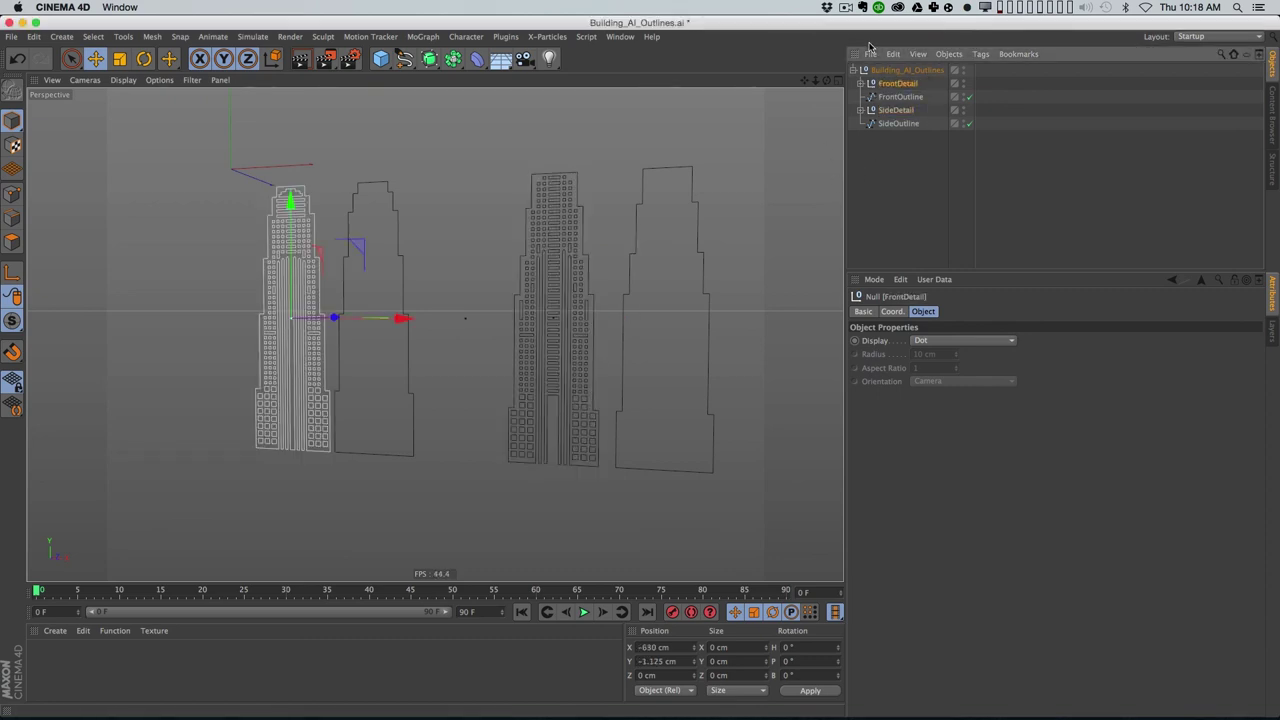
click(886, 171)
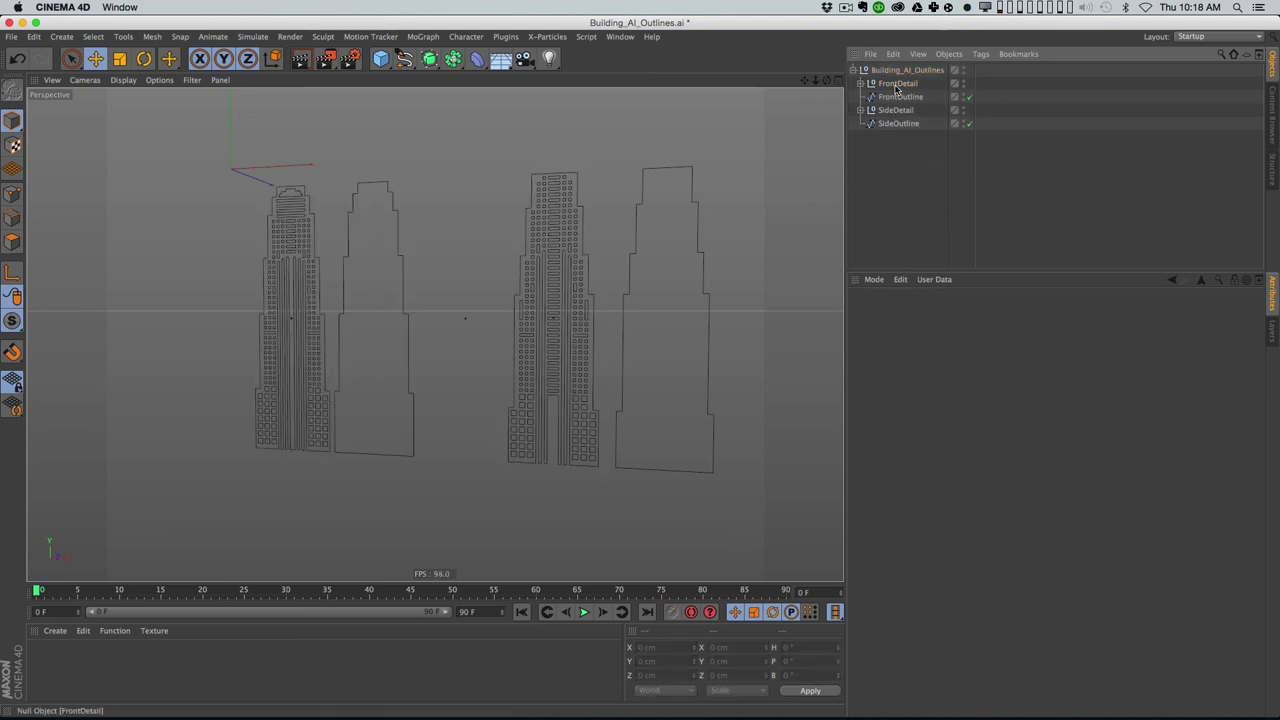
Step: Add an Extrude generator and place FrontDetail inside it, extruding all its child paths
drag(430, 62, 589, 82)
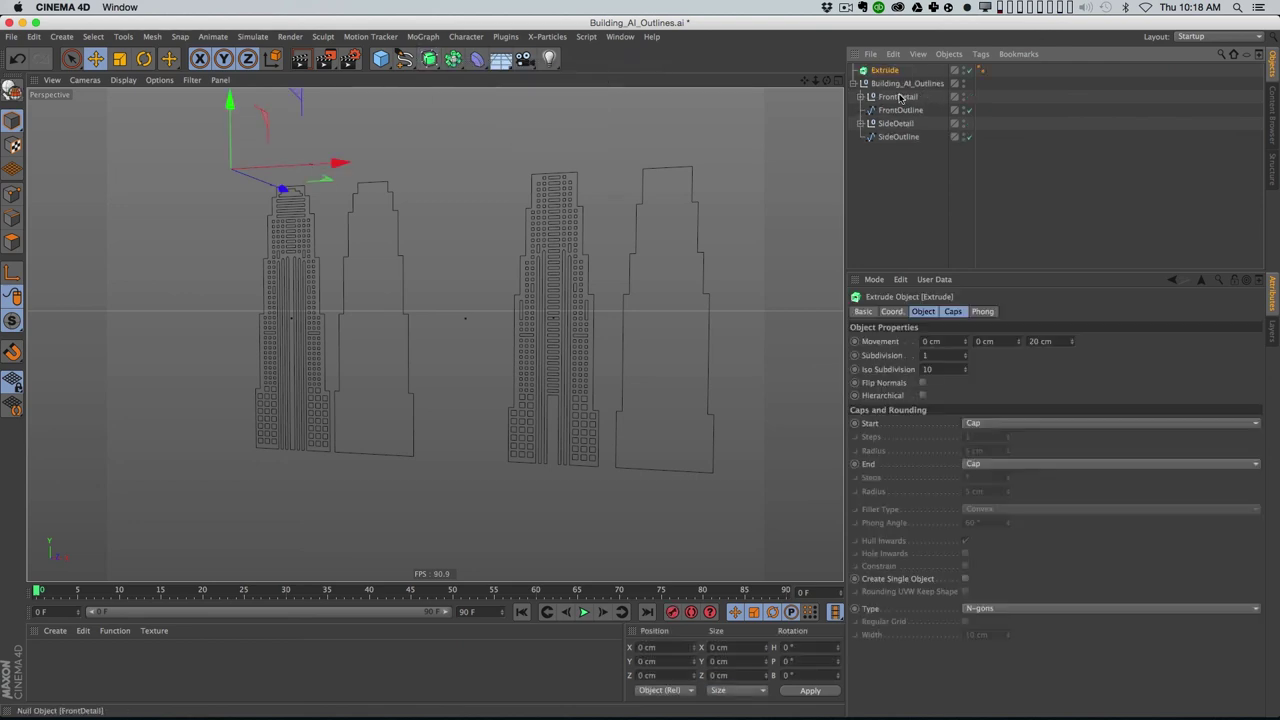
drag(890, 72, 888, 72)
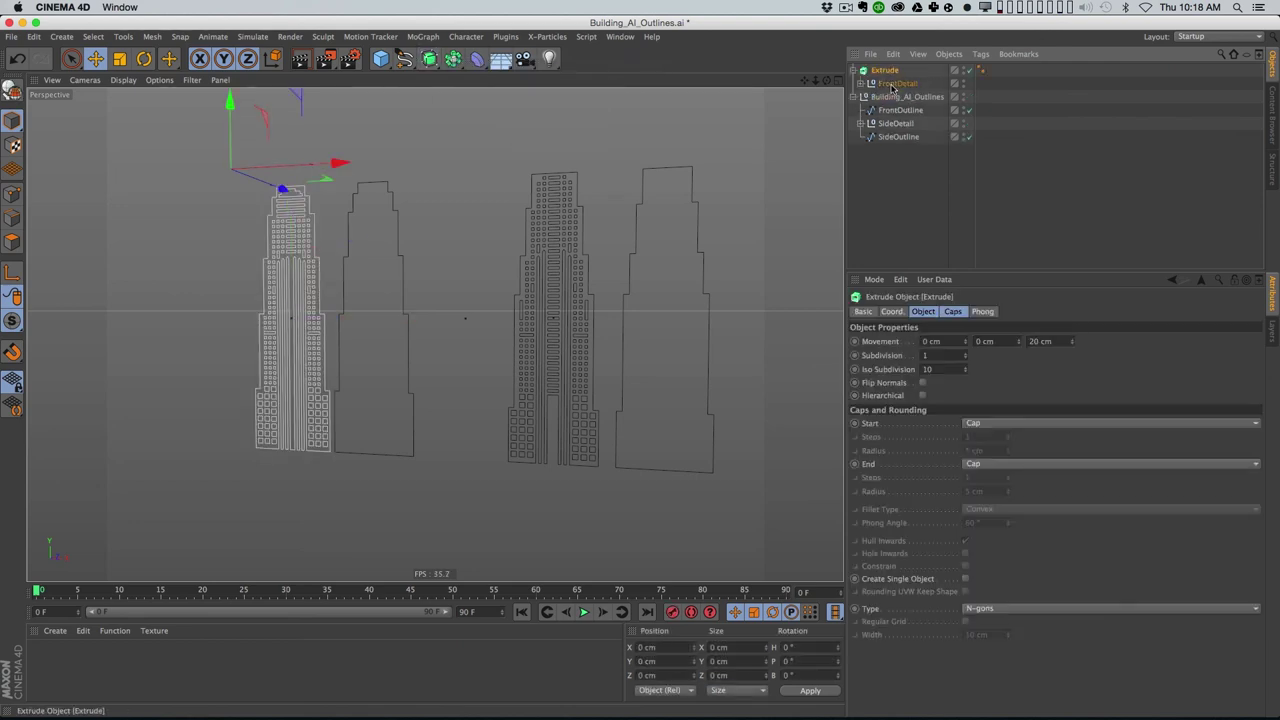
click(923, 395)
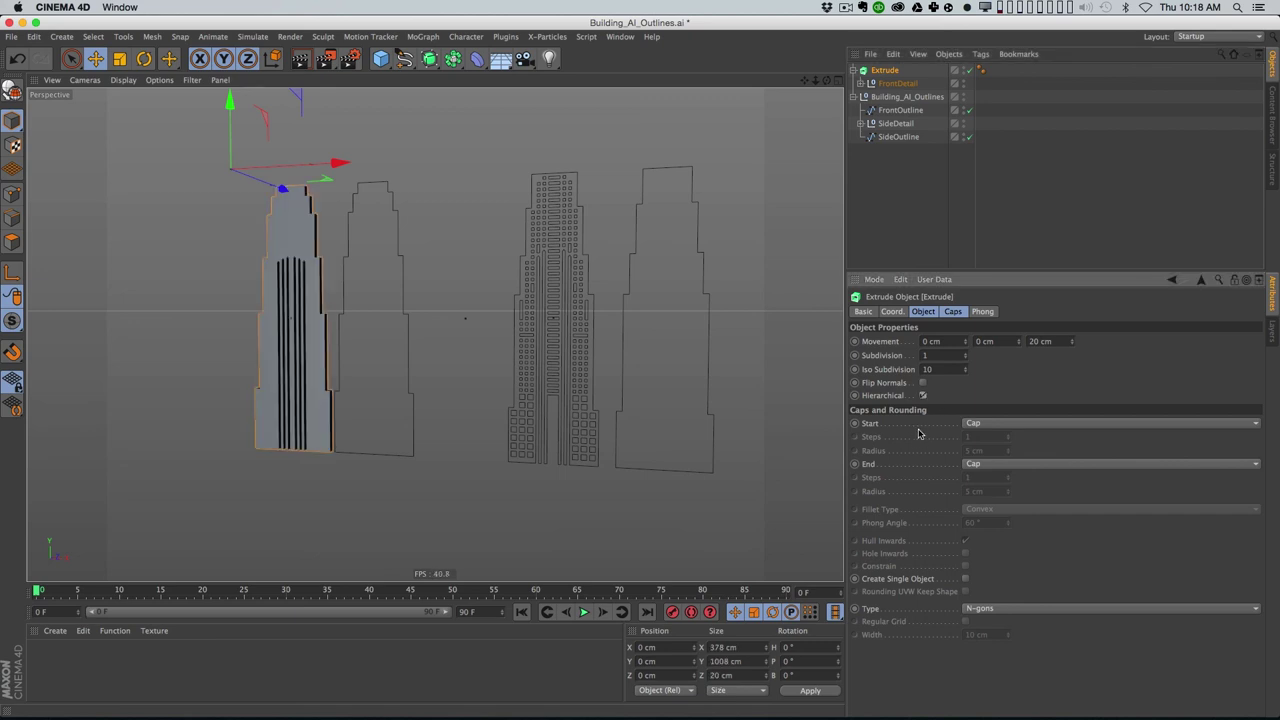
click(966, 200)
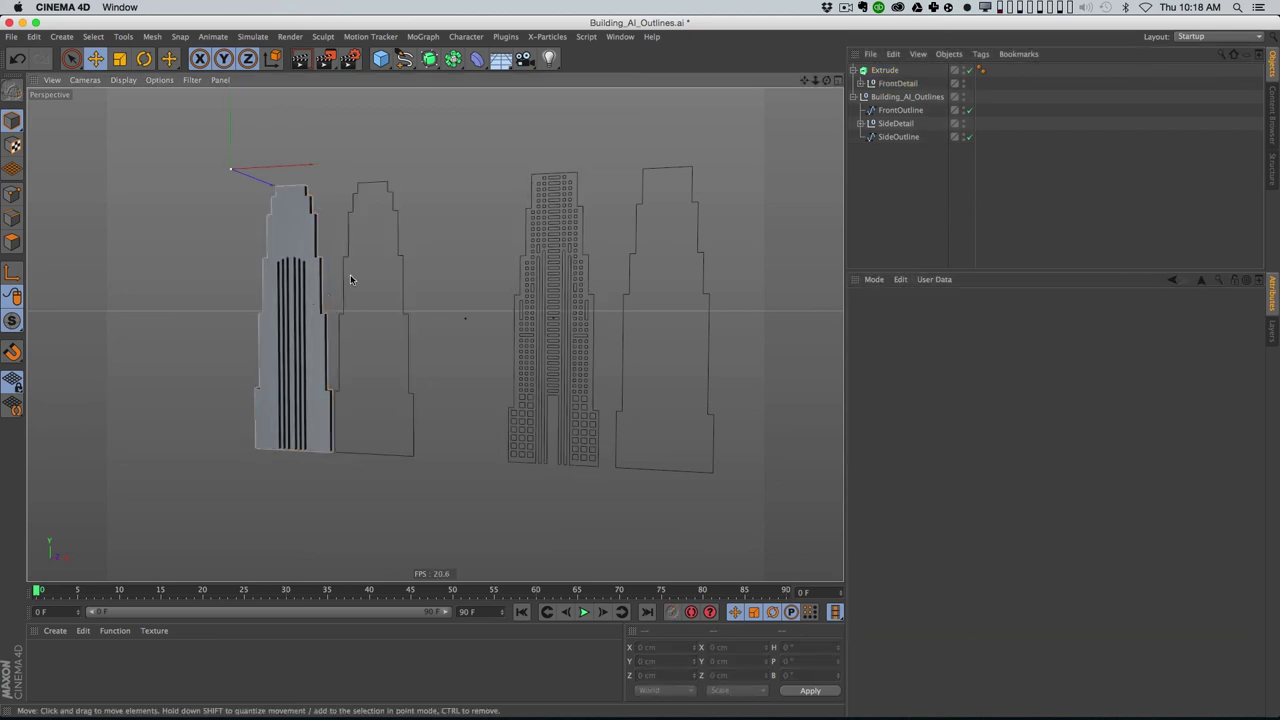
Step: Disable the extrusion to view flat outlines and expand FrontDetail to list its paths
scroll(282, 262, up, 5)
alt+right_drag(398, 212, 372, 222)
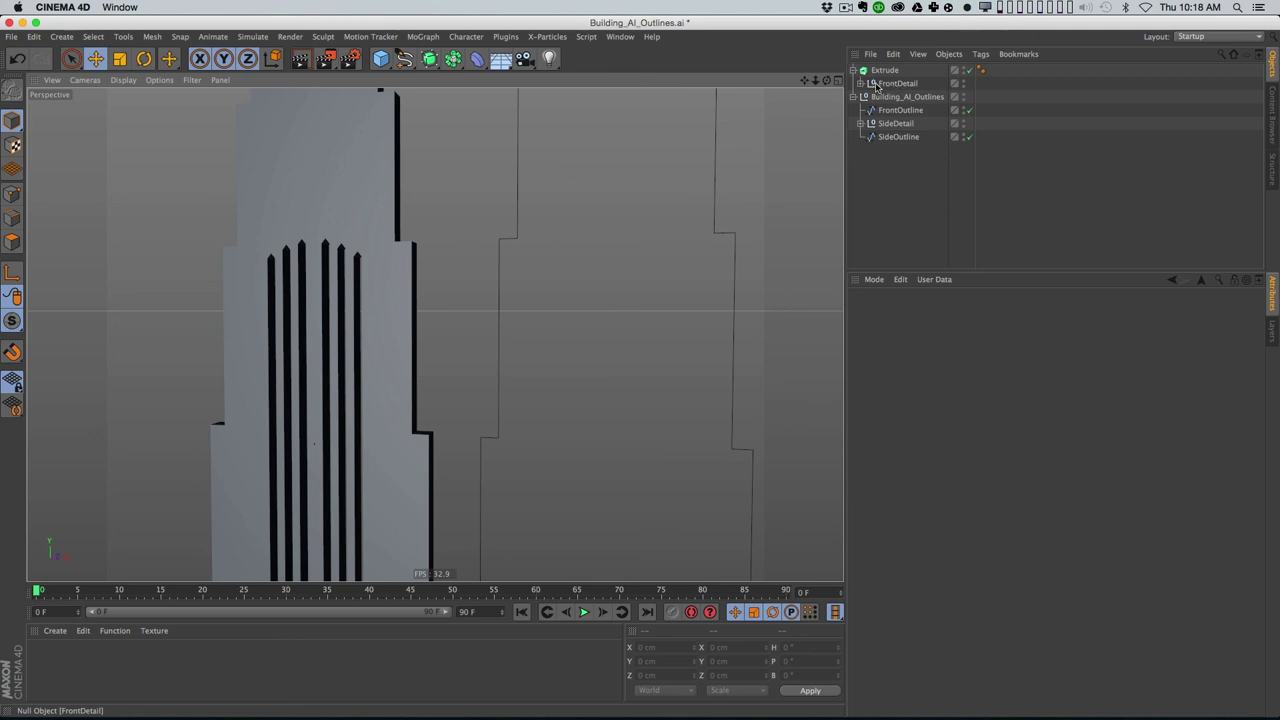
click(968, 70)
click(860, 83)
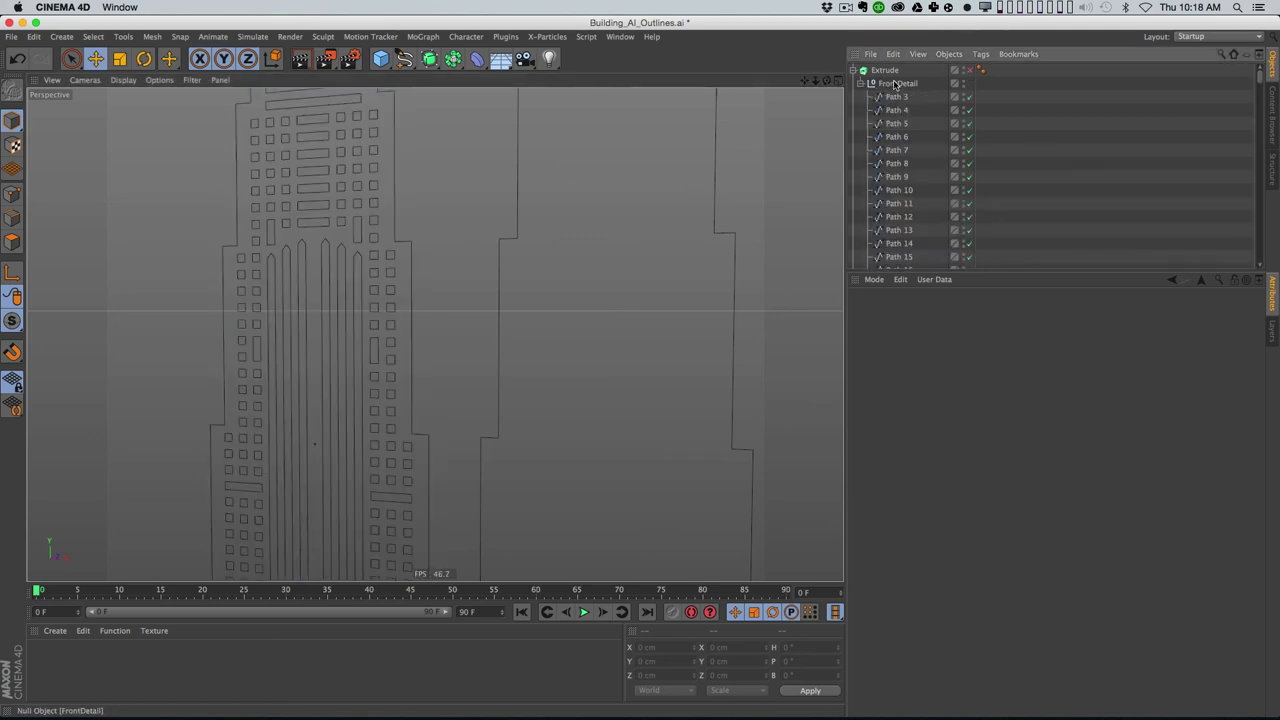
Step: Select all of FrontDetail's child paths and connect them into a single FrontDetail.1 spline
click(895, 84)
right_click(897, 88)
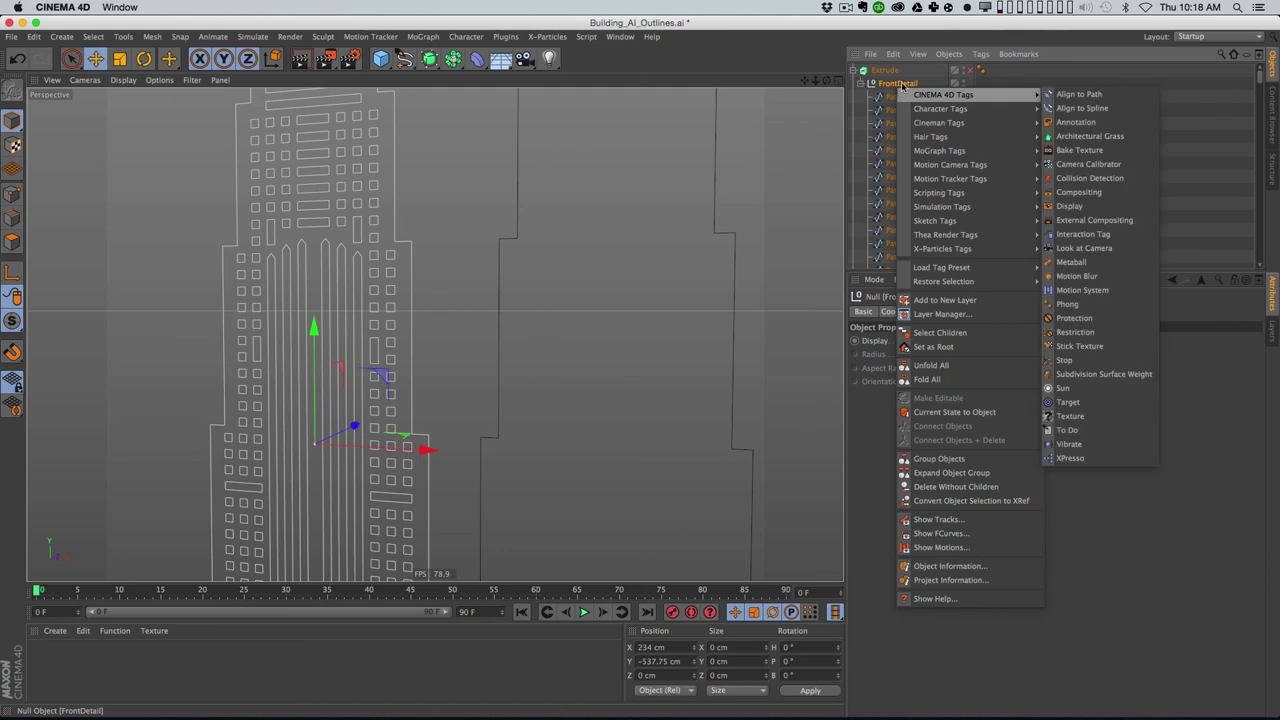
right_click(889, 83)
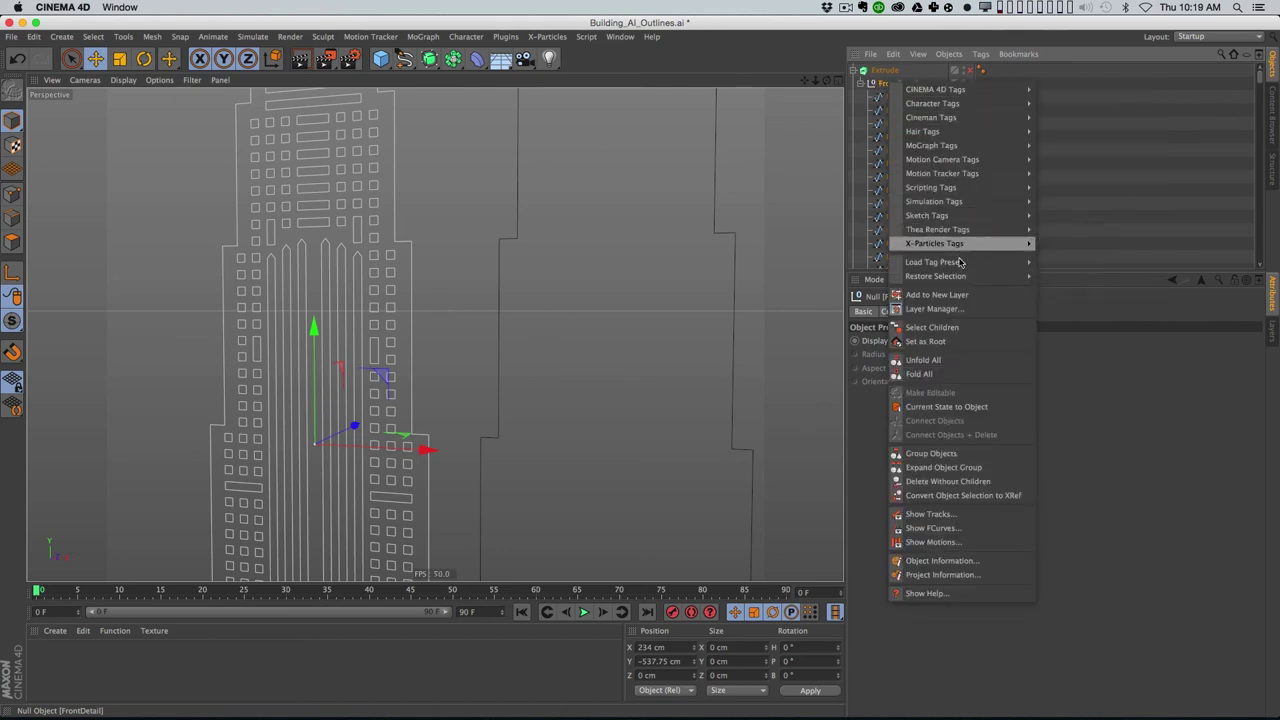
click(945, 328)
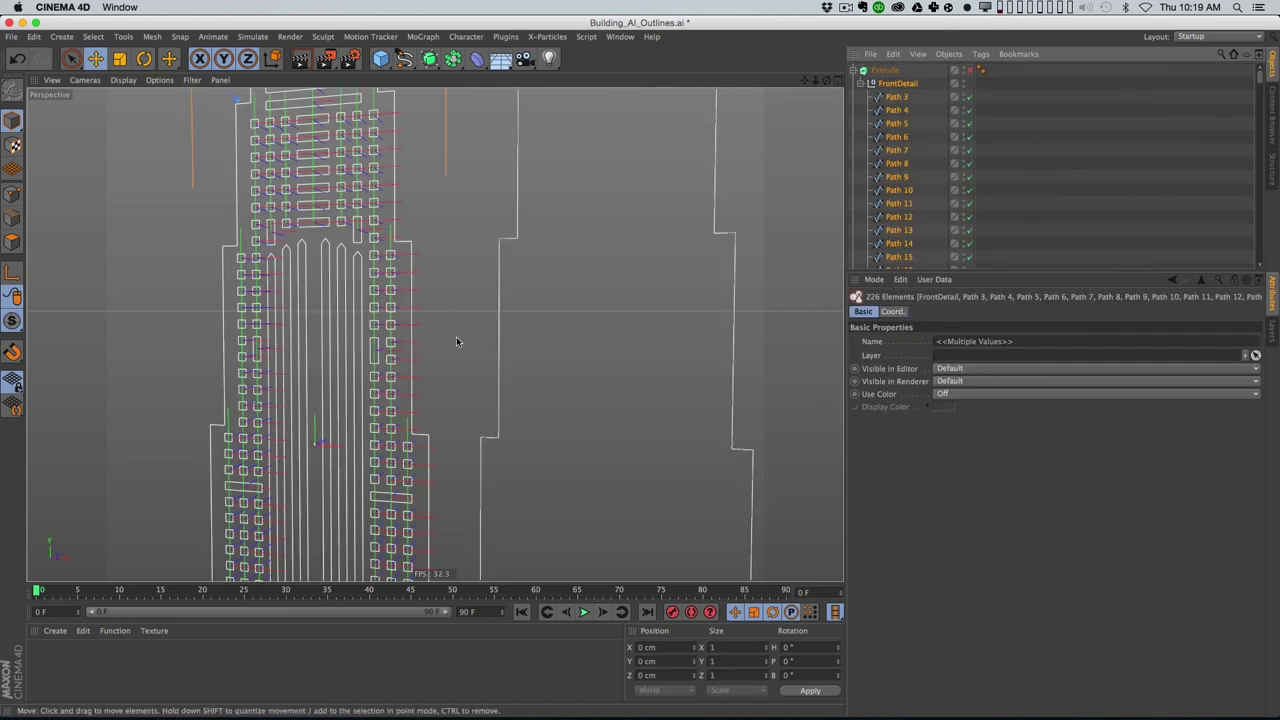
click(949, 54)
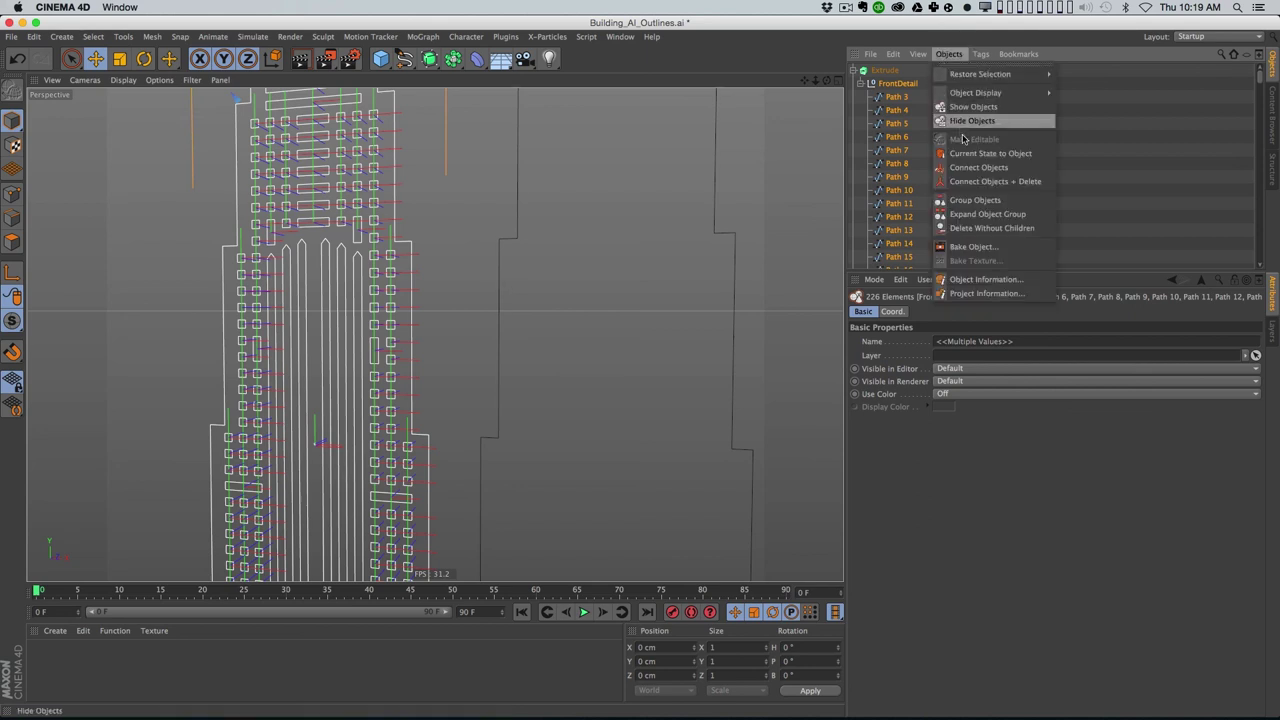
click(971, 168)
Step: Move the original FrontDetail group to top level, hide it, and re-enable the front extrusion
click(871, 97)
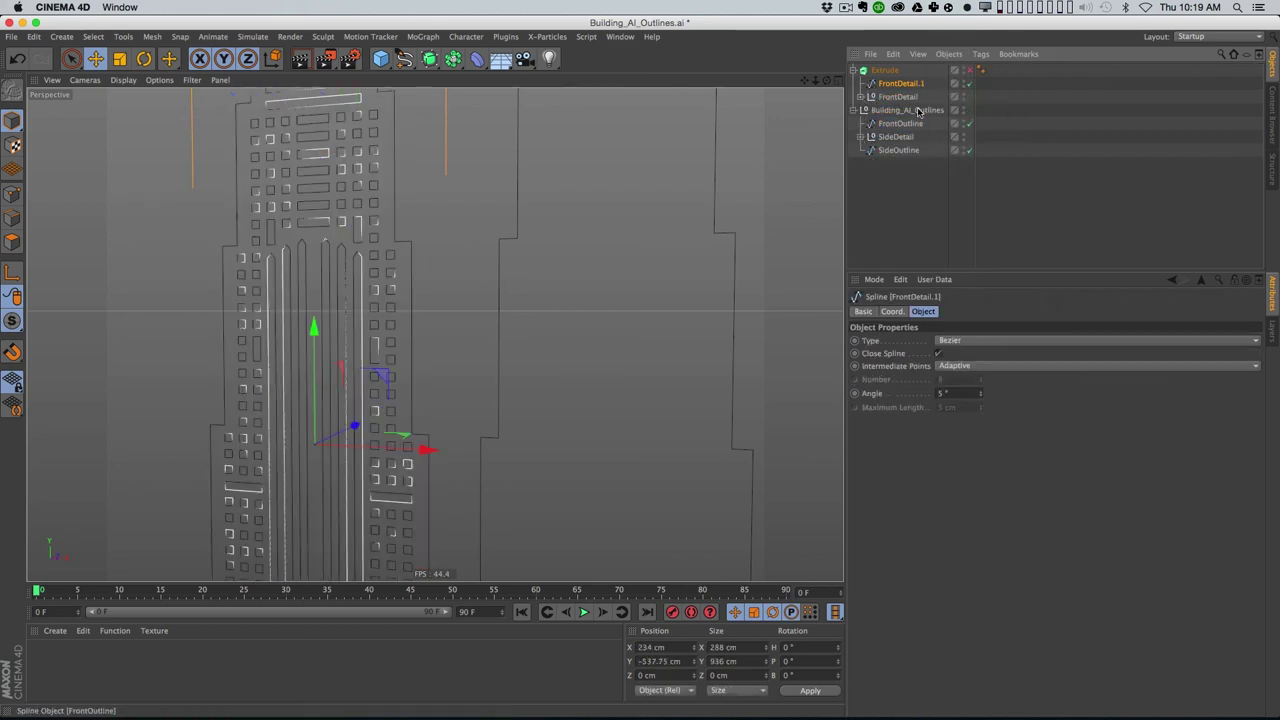
drag(899, 100, 921, 171)
alt+click(963, 150)
alt+click(963, 150)
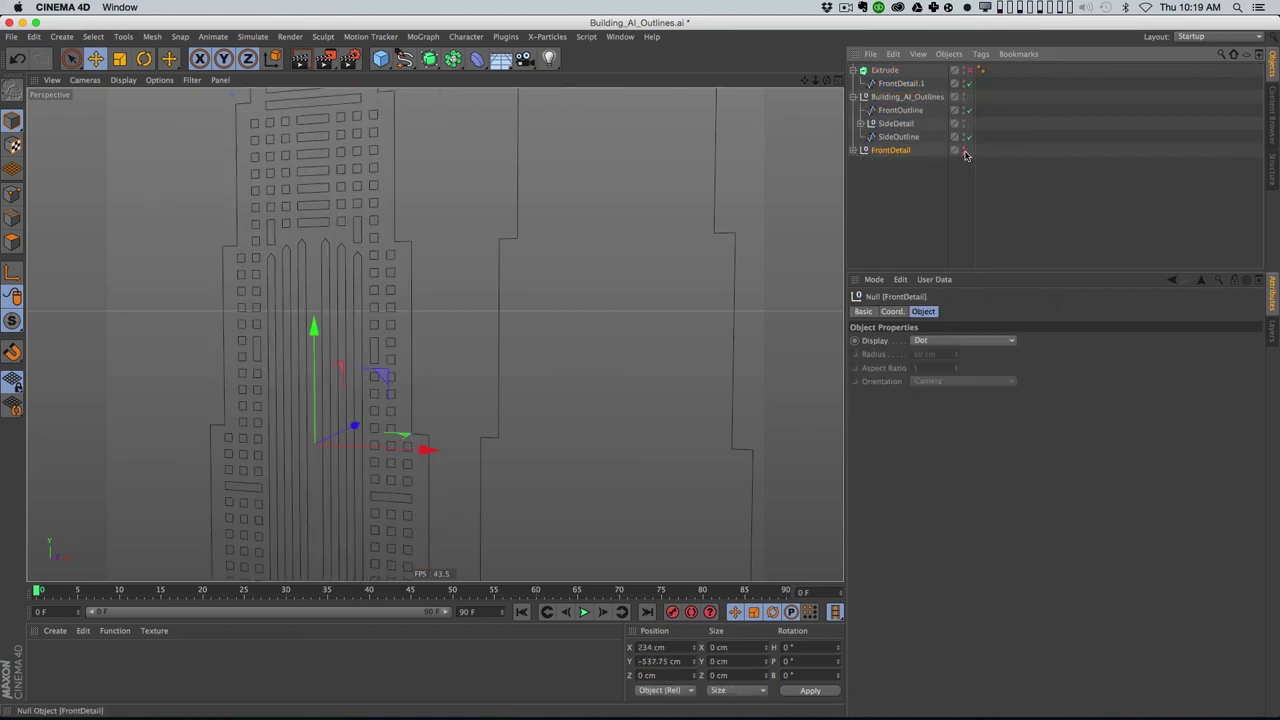
click(969, 70)
alt+right_drag(433, 371, 410, 445)
alt+middle_drag(410, 445, 442, 332)
alt+drag(423, 440, 458, 428)
alt+middle_drag(458, 428, 450, 441)
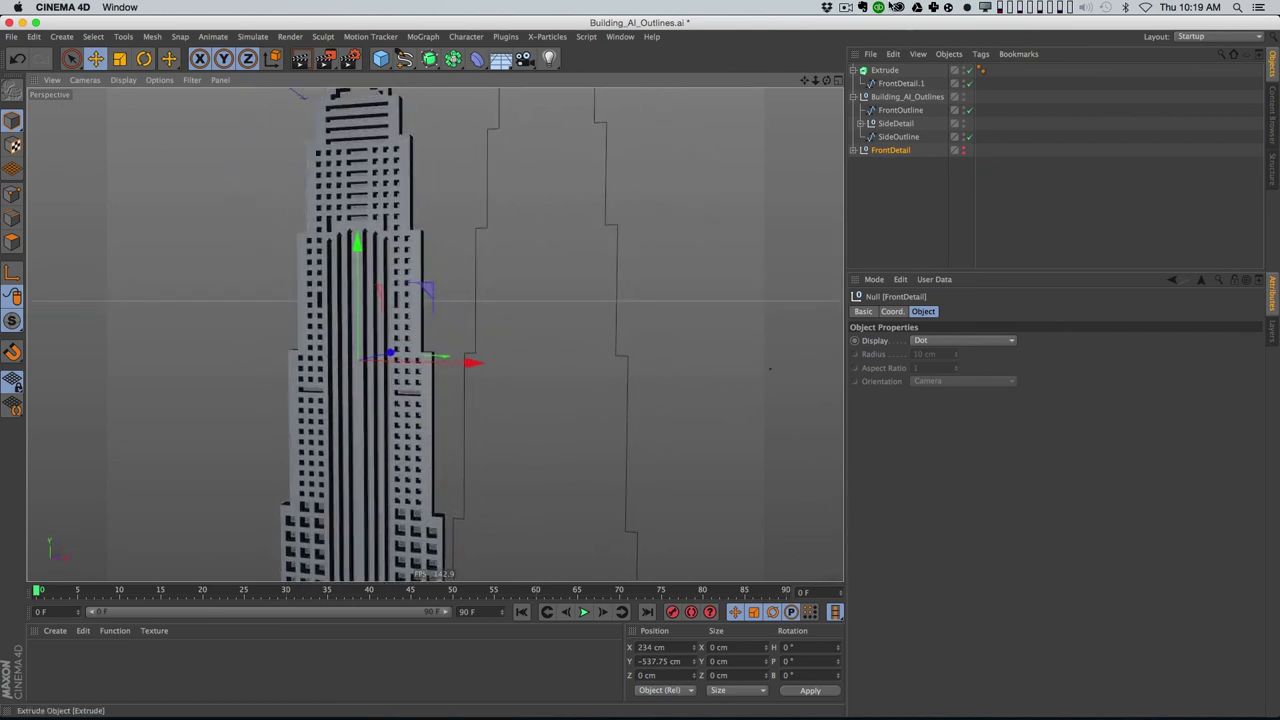
alt+drag(434, 334, 405, 338)
alt+drag(406, 207, 411, 209)
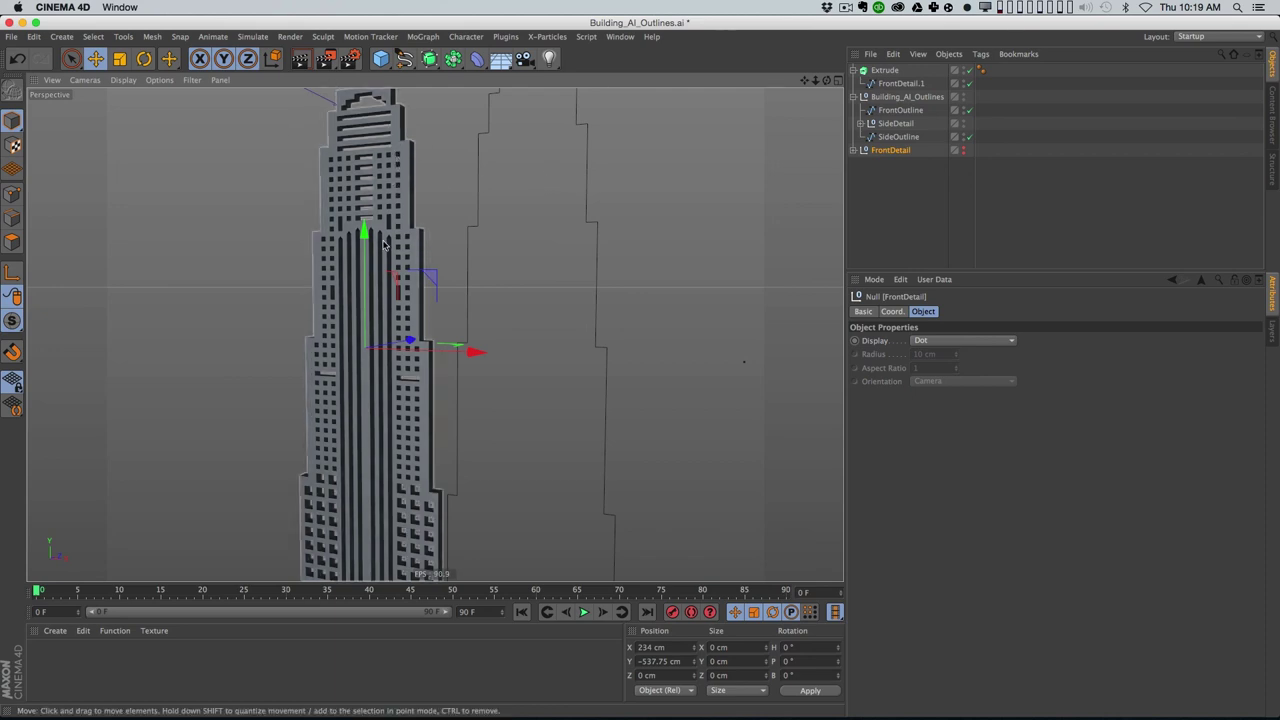
Step: Hide the front extrusion in viewport and renders, then select the SideDetail group
click(946, 226)
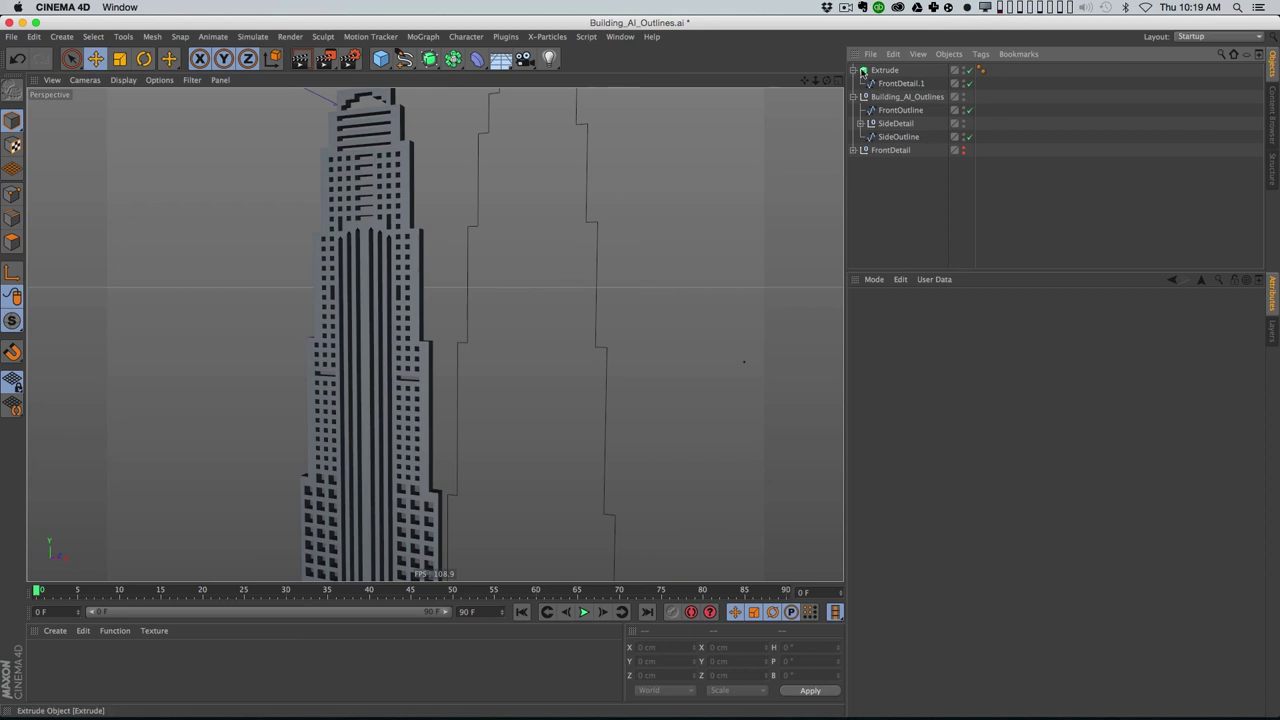
click(853, 70)
alt+click(963, 69)
alt+click(963, 69)
scroll(767, 198, down, 1)
scroll(767, 199, down, 1)
alt+middle_drag(758, 176, 693, 192)
alt+drag(693, 187, 737, 277)
click(906, 112)
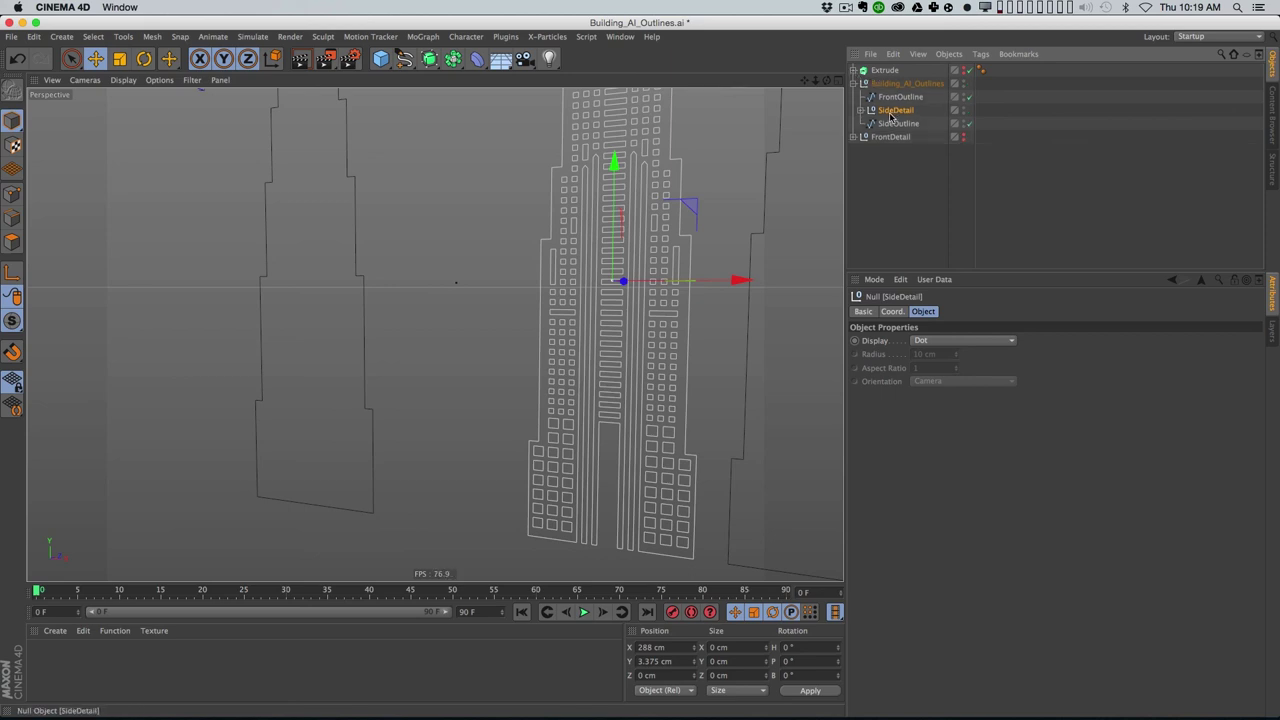
Step: Select SideDetail's child paths and connect them into one SideDetail.1 spline
right_click(890, 116)
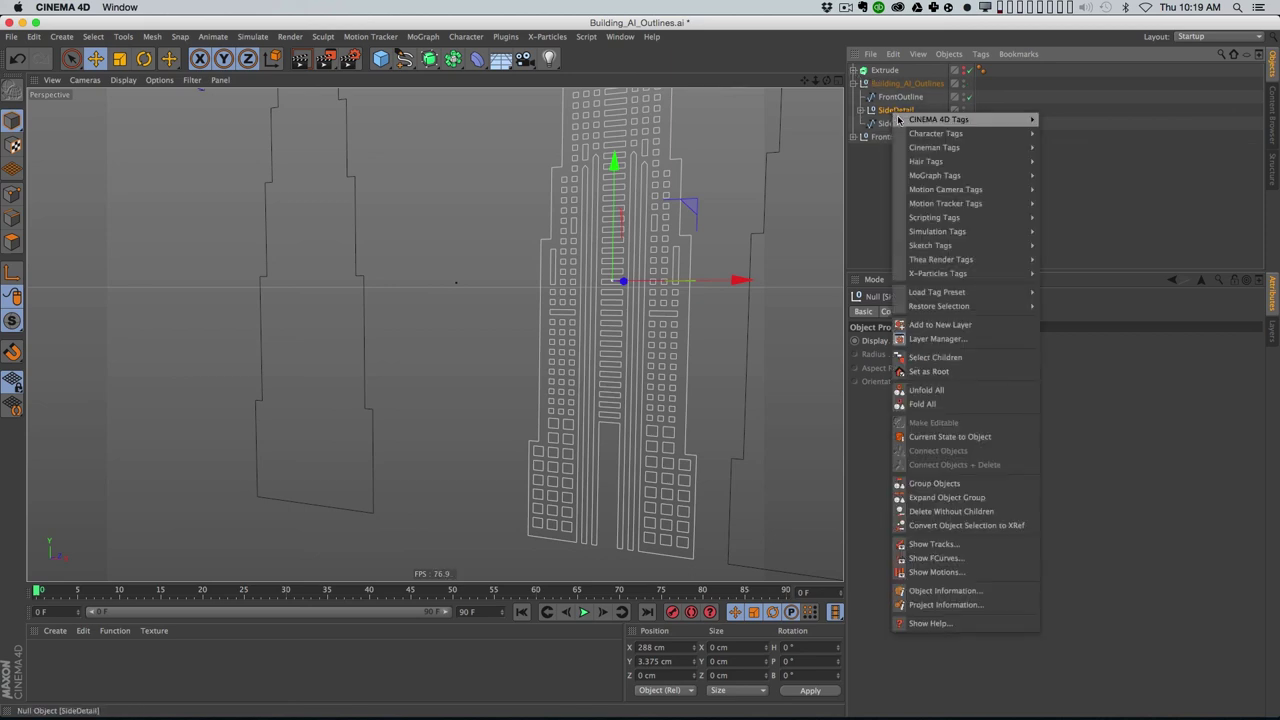
click(951, 358)
right_click(935, 65)
click(966, 167)
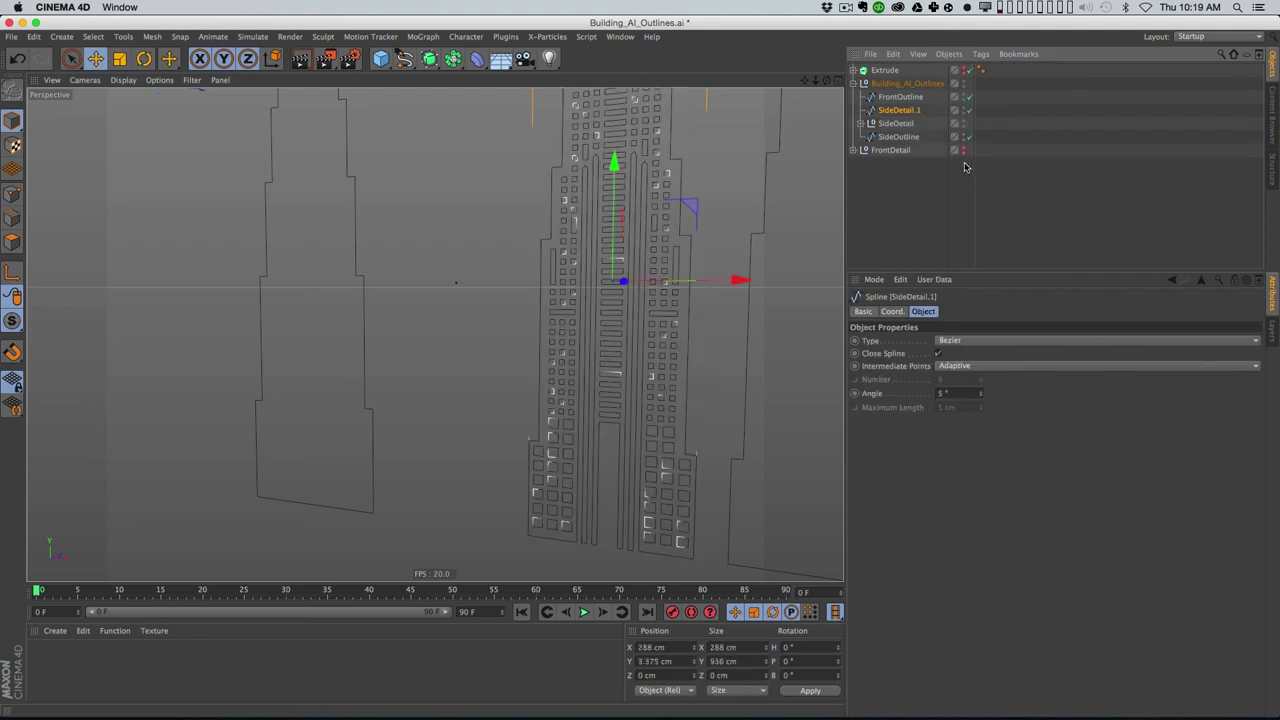
drag(905, 78, 968, 76)
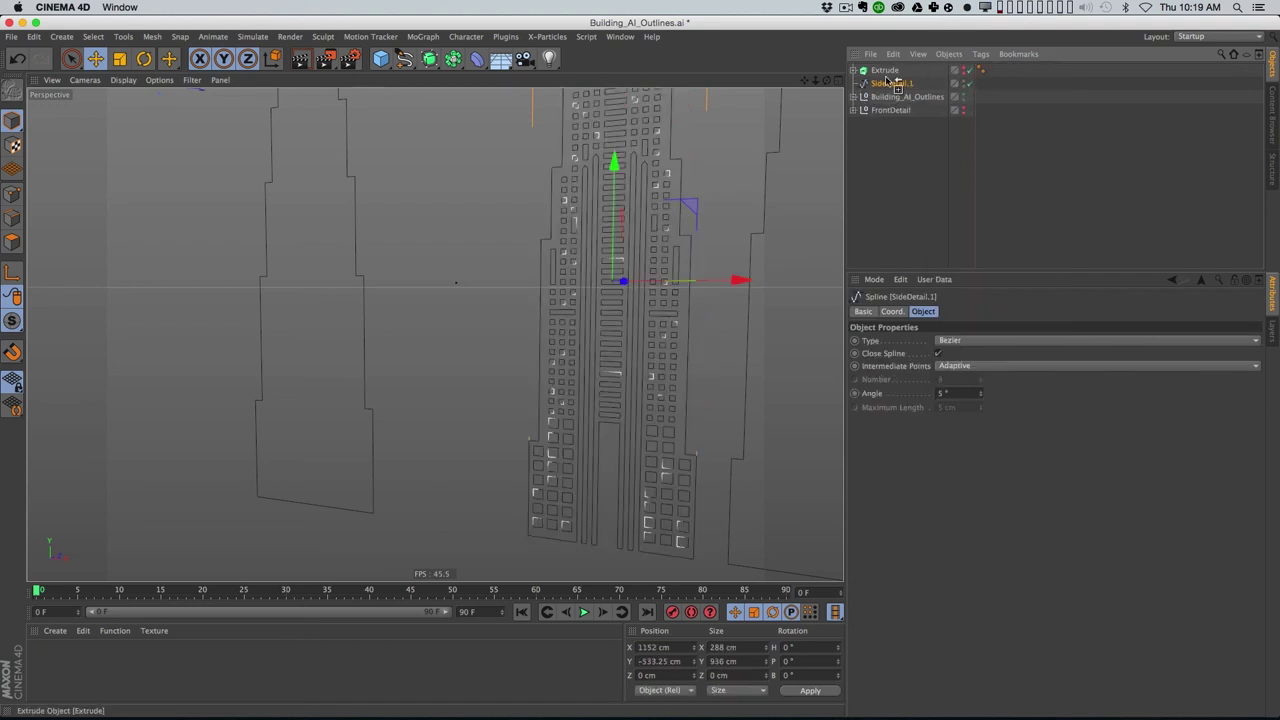
Step: Duplicate the extrusion as Extrude.1, replacing its FrontDetail.1 copy with SideDetail.1
ctrl+drag(886, 78, 888, 78)
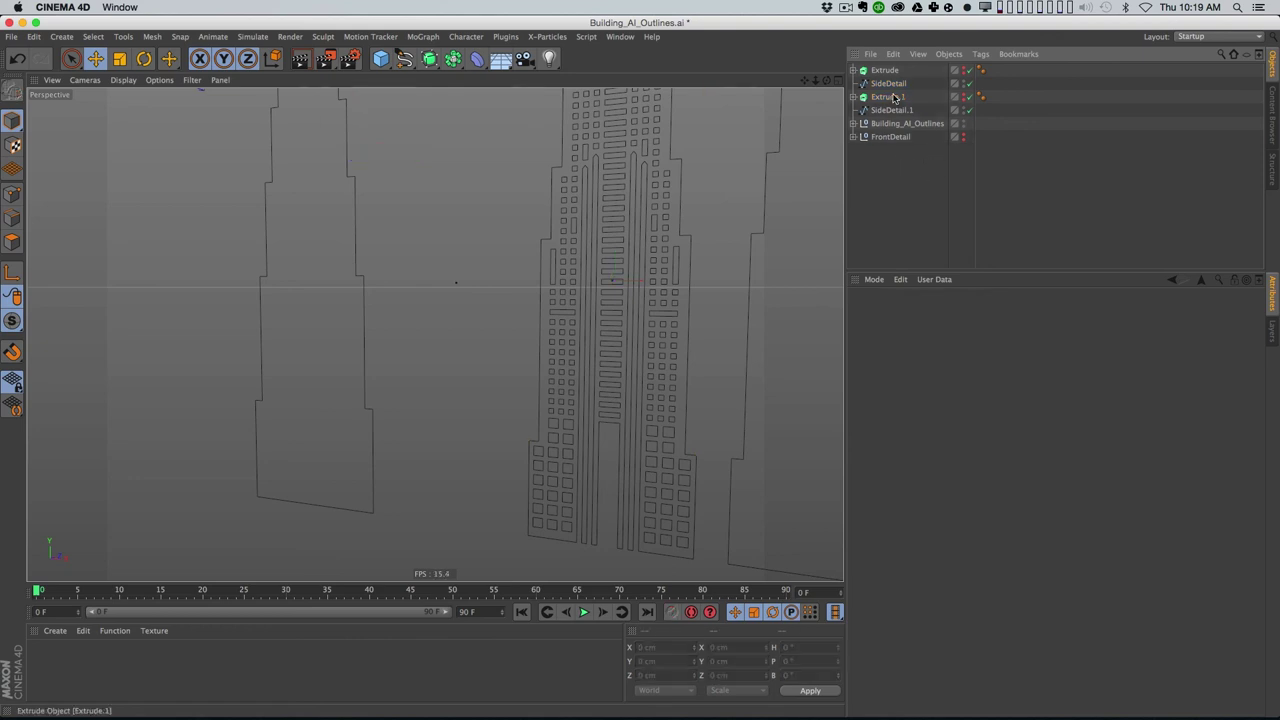
click(888, 97)
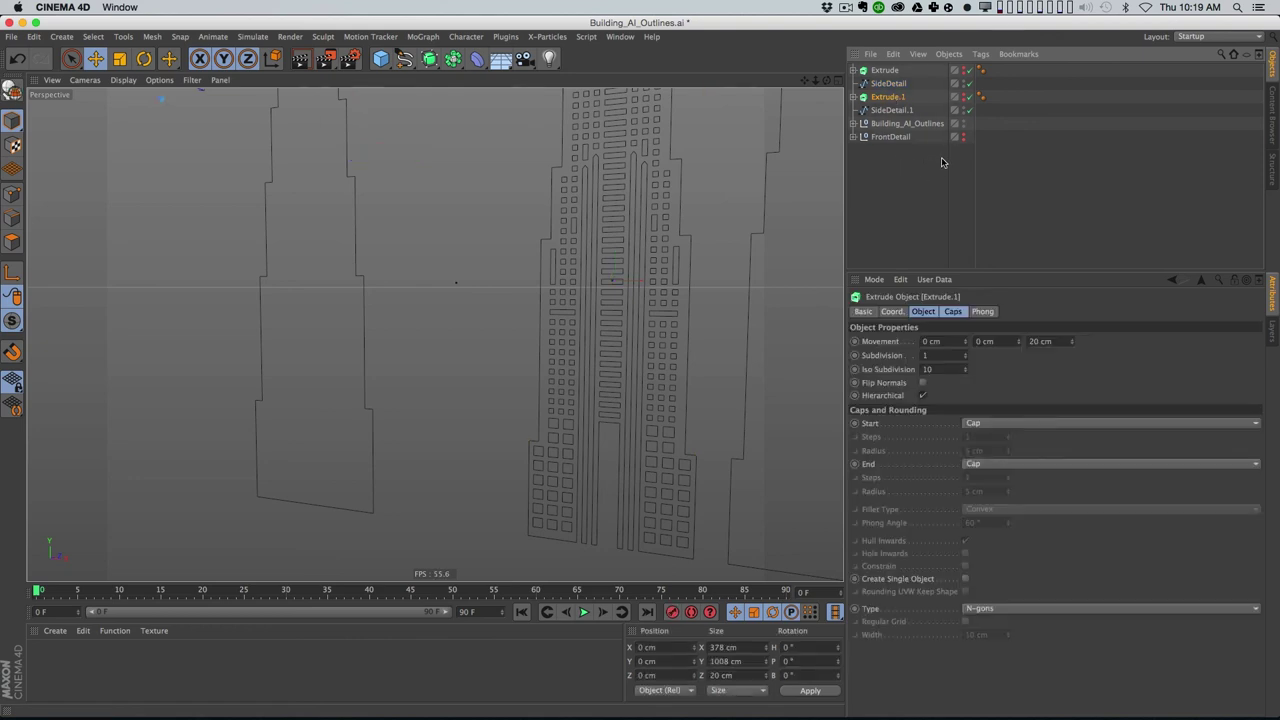
click(895, 112)
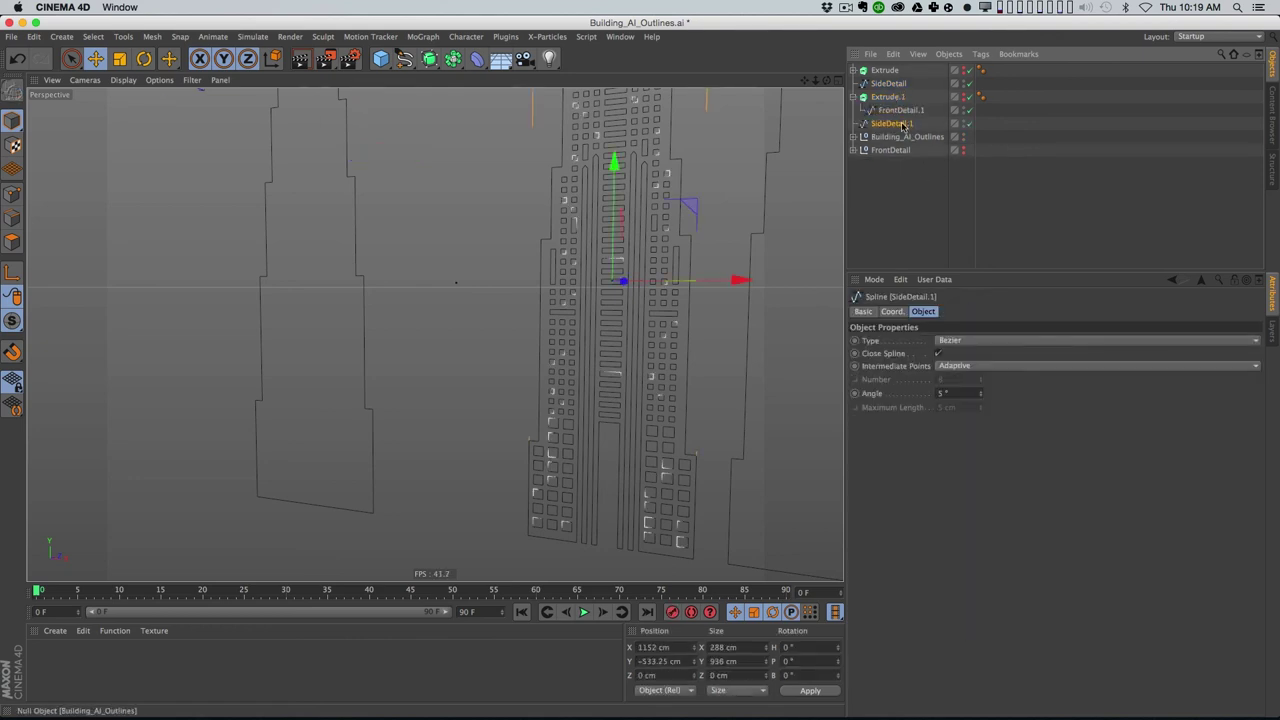
click(905, 113)
key(Delete)
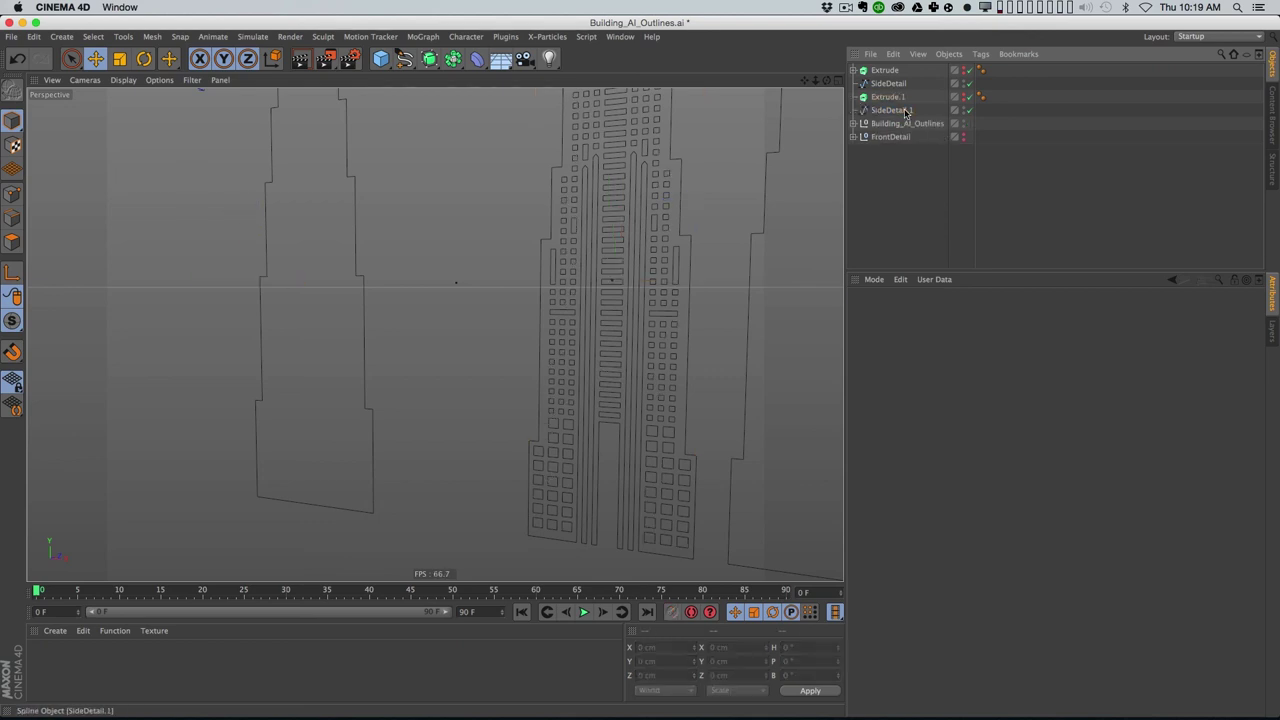
drag(898, 101, 898, 99)
Step: Enable Extrude.1 and orbit to inspect the window-cut side slab
click(963, 96)
click(944, 236)
alt+drag(677, 340, 642, 322)
alt+drag(693, 258, 760, 250)
click(854, 97)
click(857, 98)
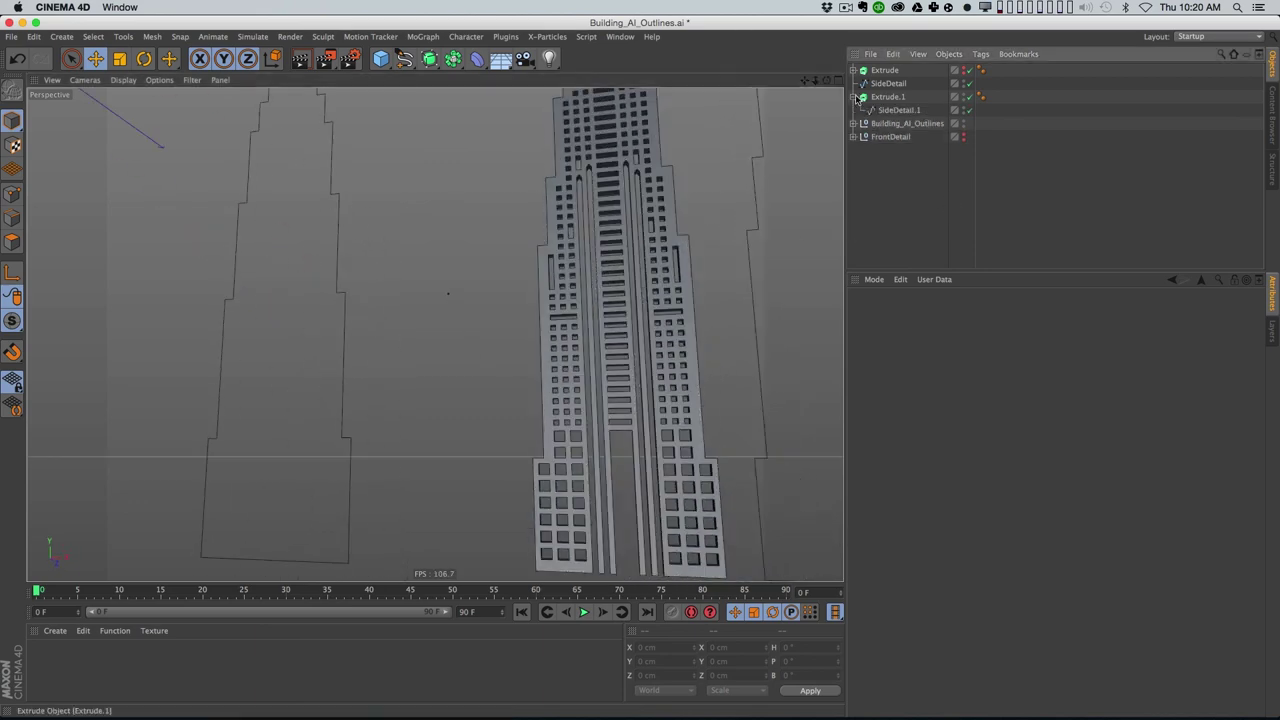
click(880, 71)
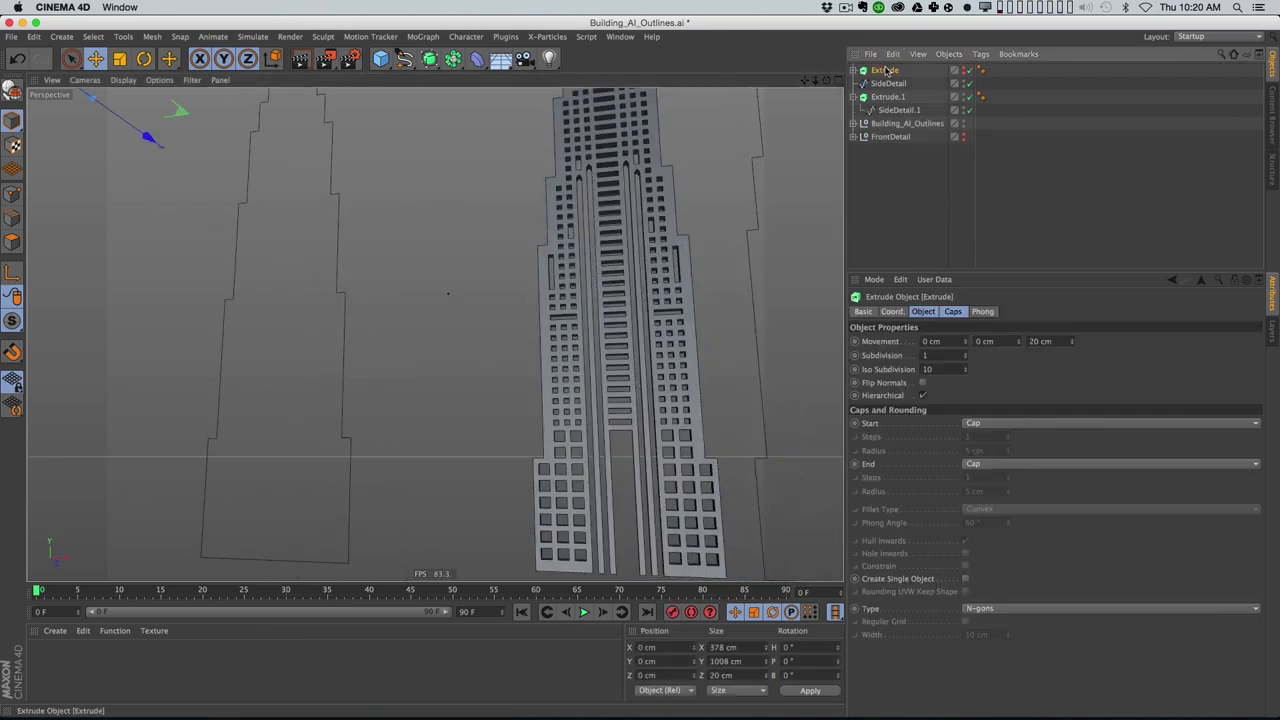
Step: Rename the extrusions FrontDetail and SideDetail, with SideDetail placed below FrontDetail
double_click(887, 70)
text(S)
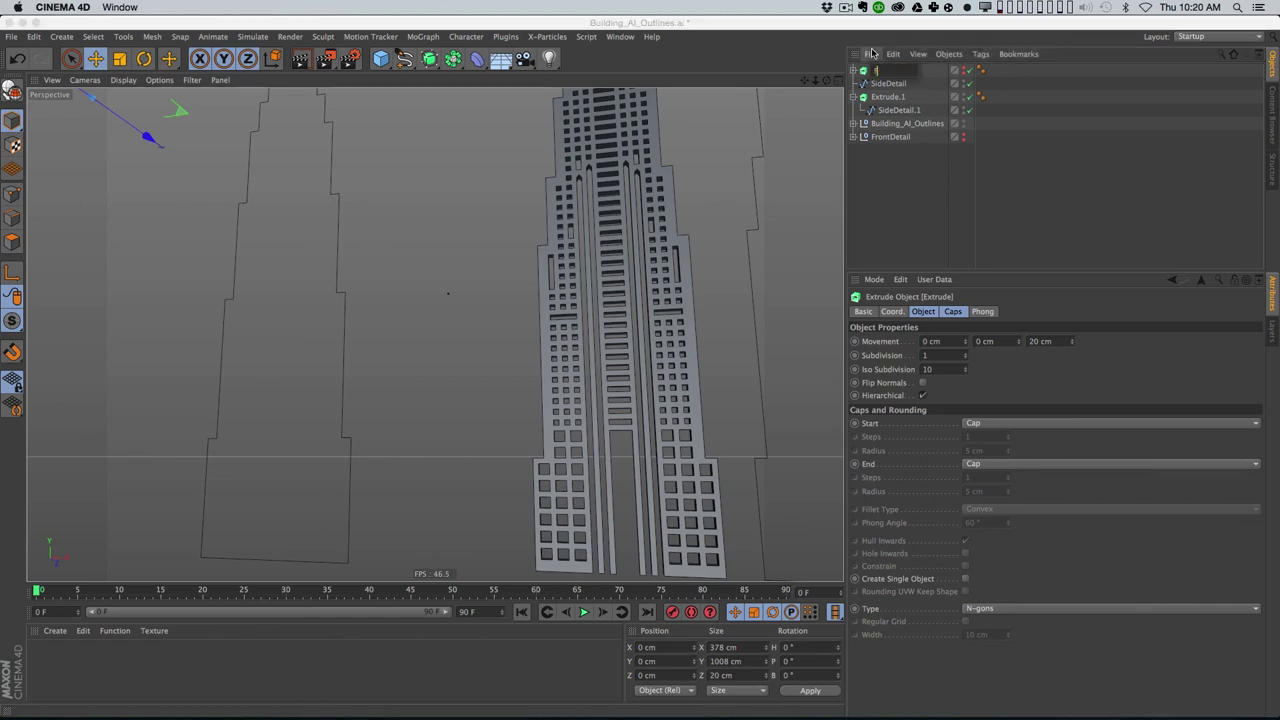
text(rontDetail)
key(Return)
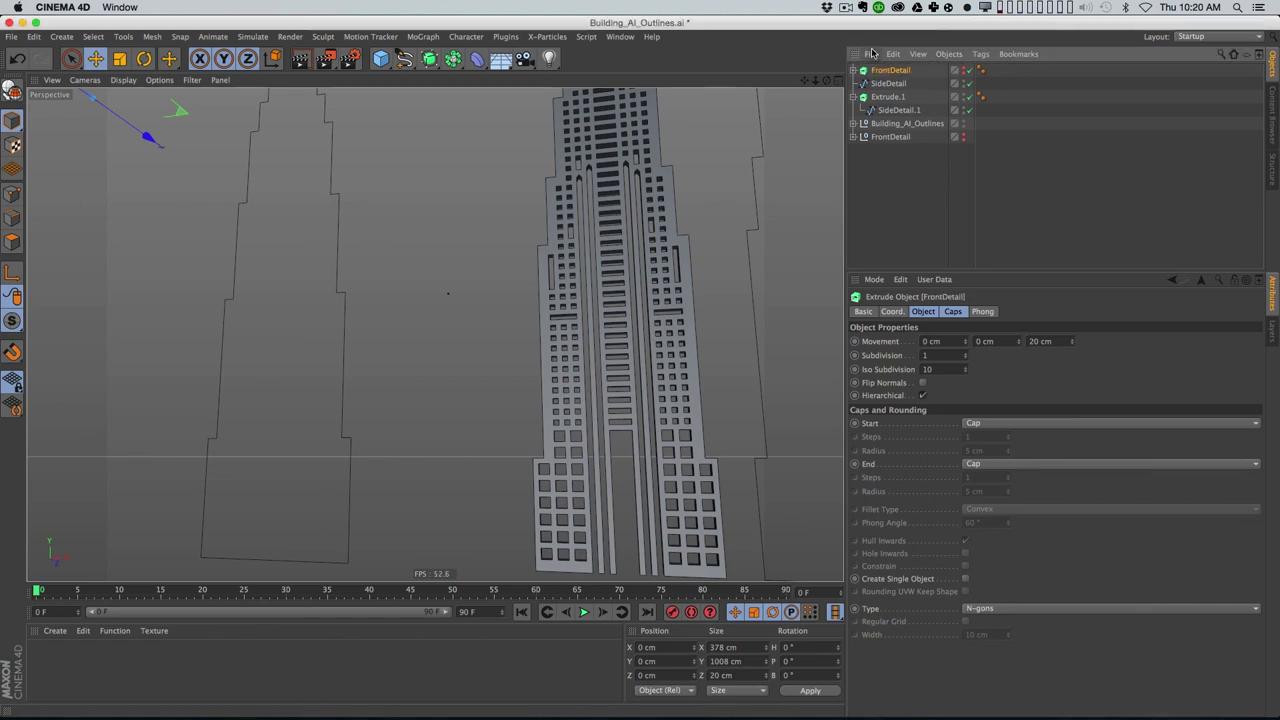
double_click(893, 97)
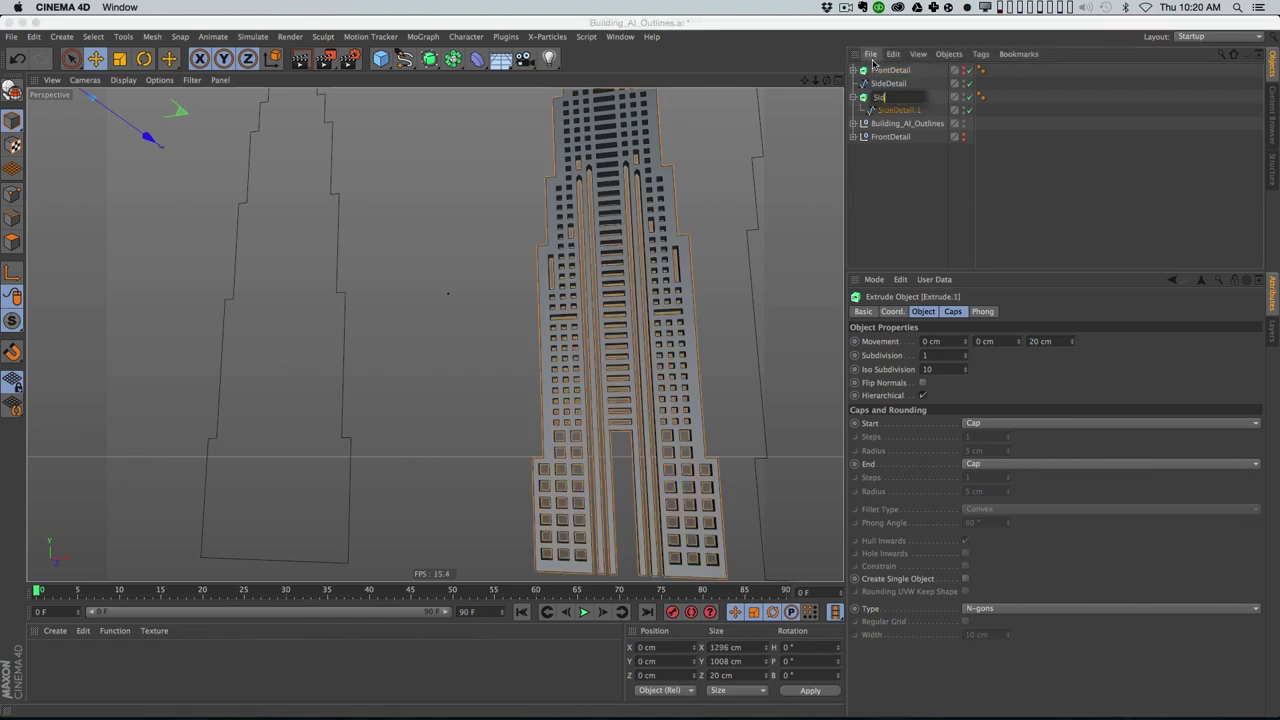
click(879, 97)
drag(889, 77, 890, 77)
click(914, 163)
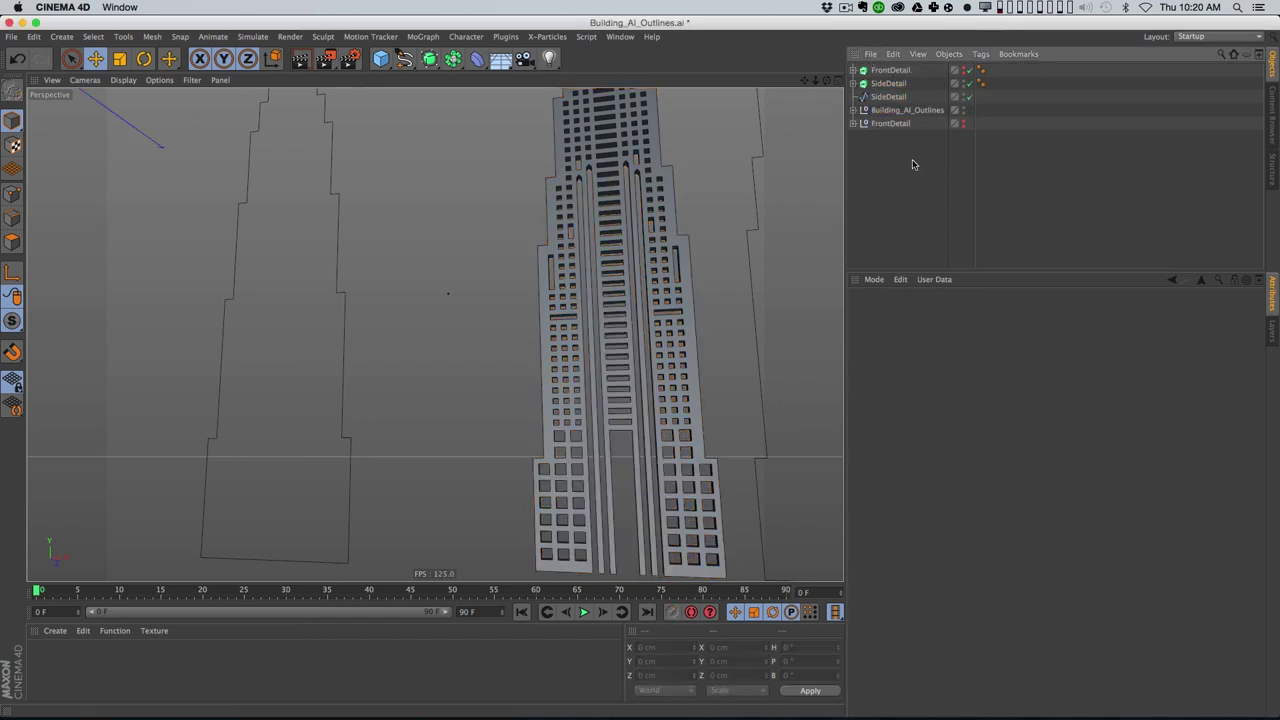
Step: Re-enable the FrontDetail extrusion and orbit to see both window-cut slabs together
click(965, 70)
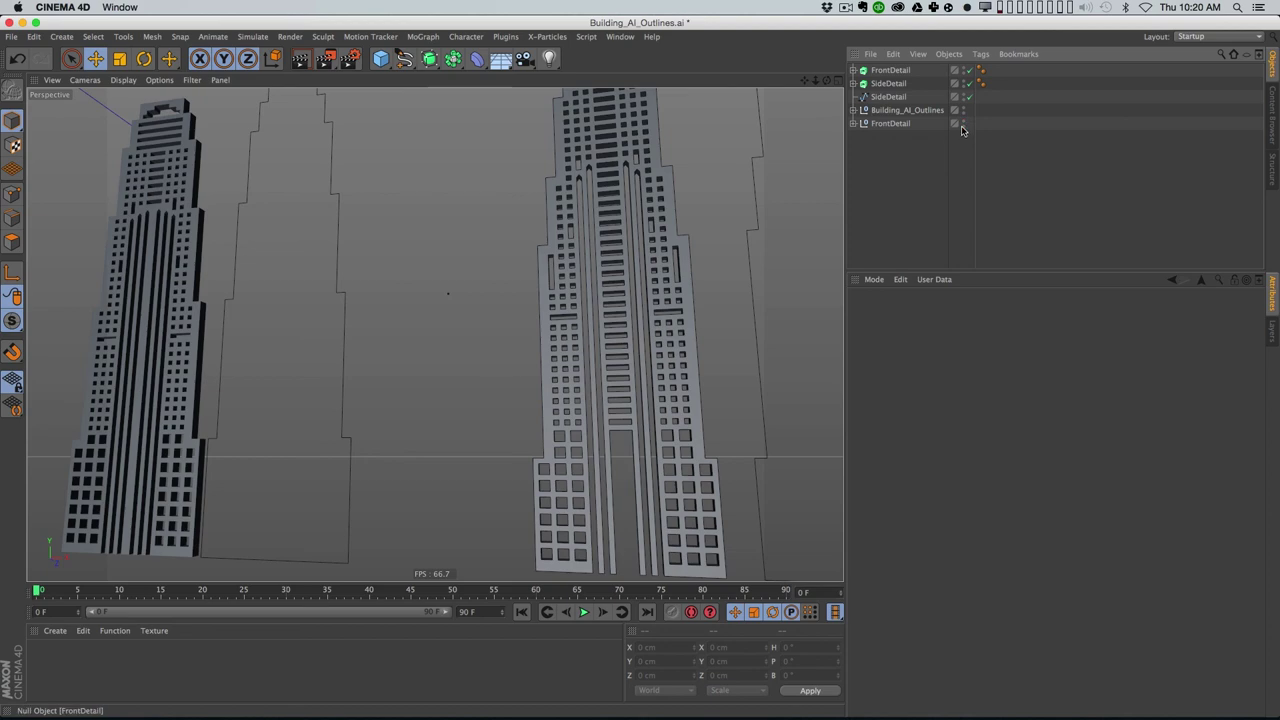
alt+drag(770, 195, 728, 256)
scroll(729, 258, down, 3)
alt+middle_drag(729, 260, 662, 305)
alt+drag(662, 306, 603, 205)
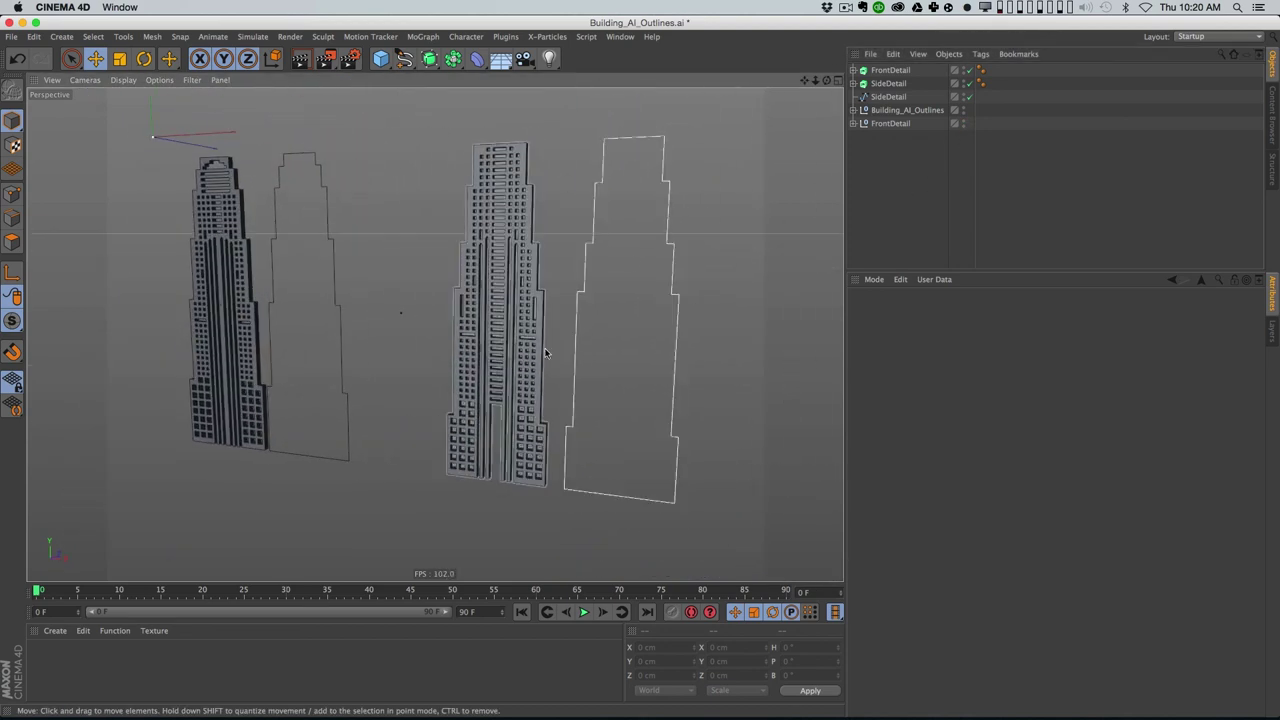
alt+drag(573, 330, 545, 435)
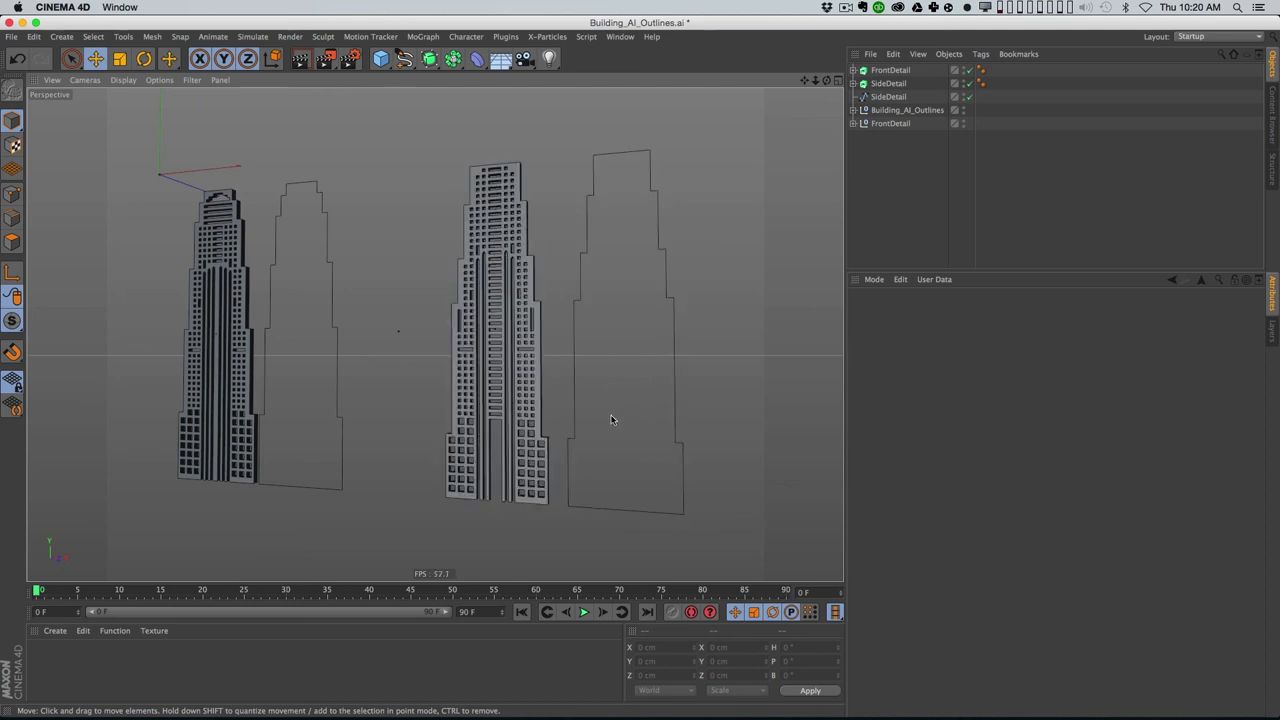
Step: Copy the Building-Placeholder from the scenery scene and paste it into the Building_AI_Outlines file
click(620, 37)
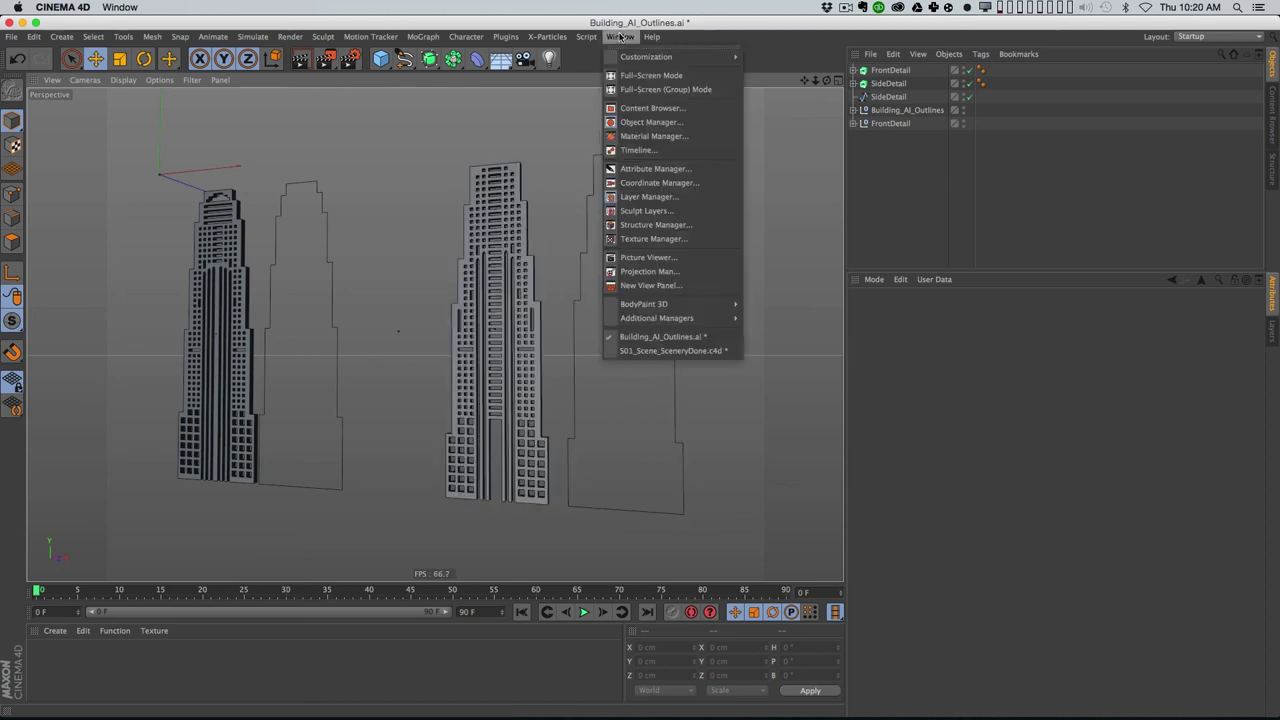
click(660, 351)
click(883, 180)
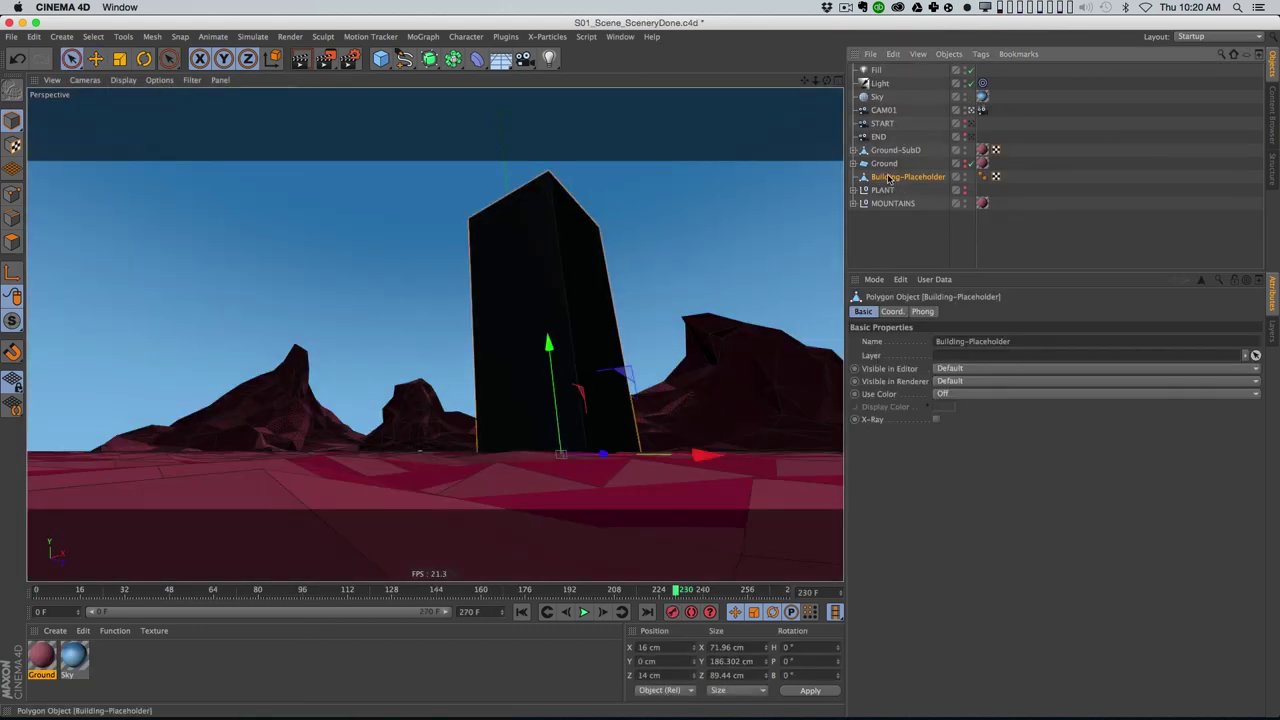
click(620, 37)
click(670, 338)
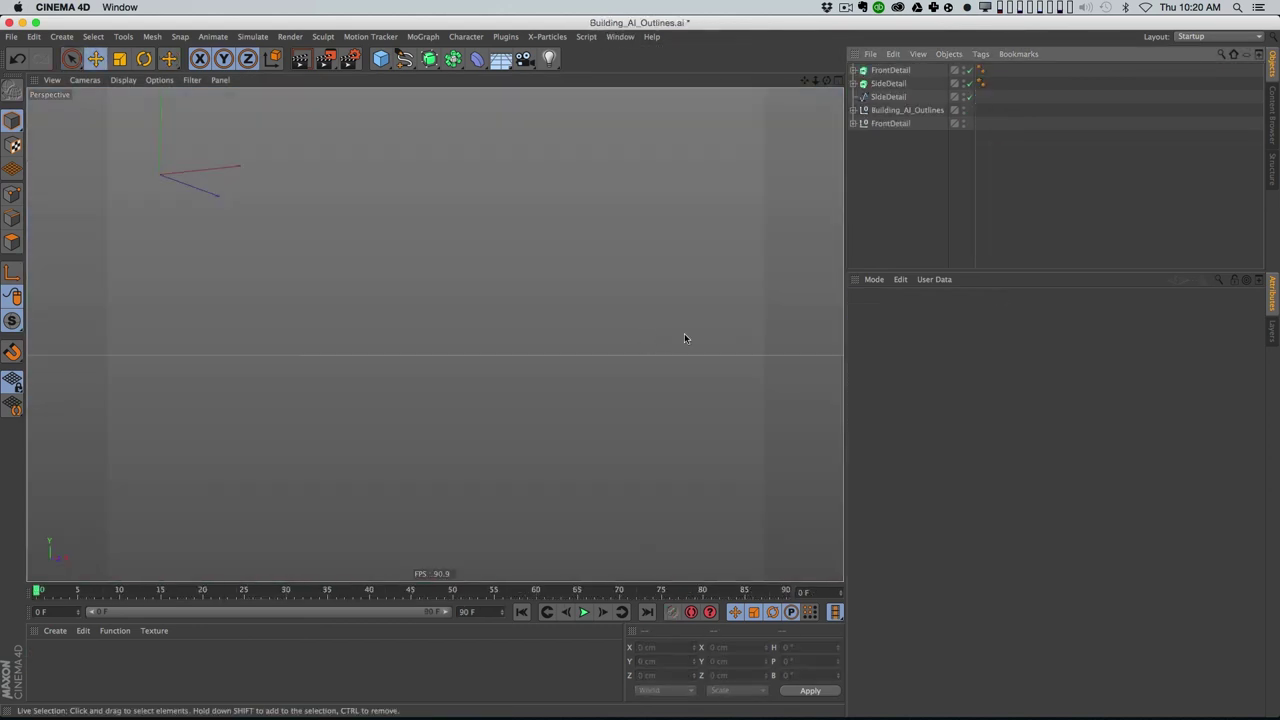
key(super+v)
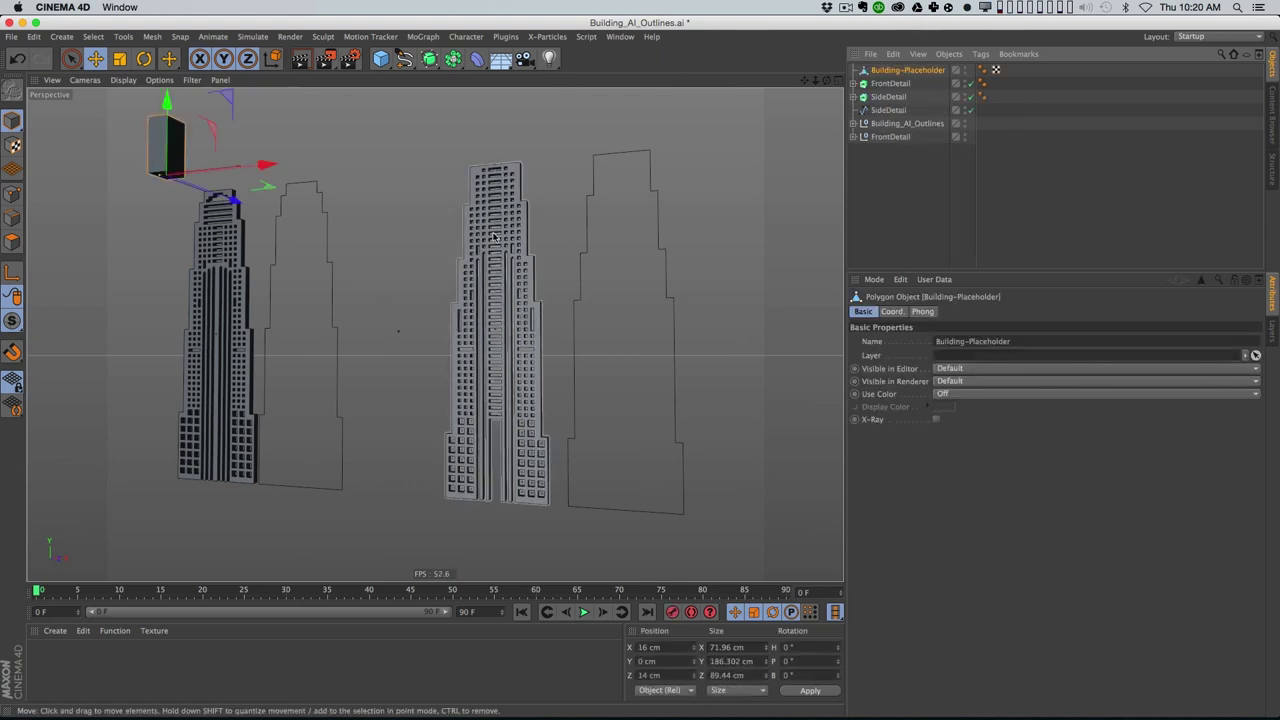
Step: Group the five facade objects, FrontDetail through the outlines, under a null named Building
click(925, 205)
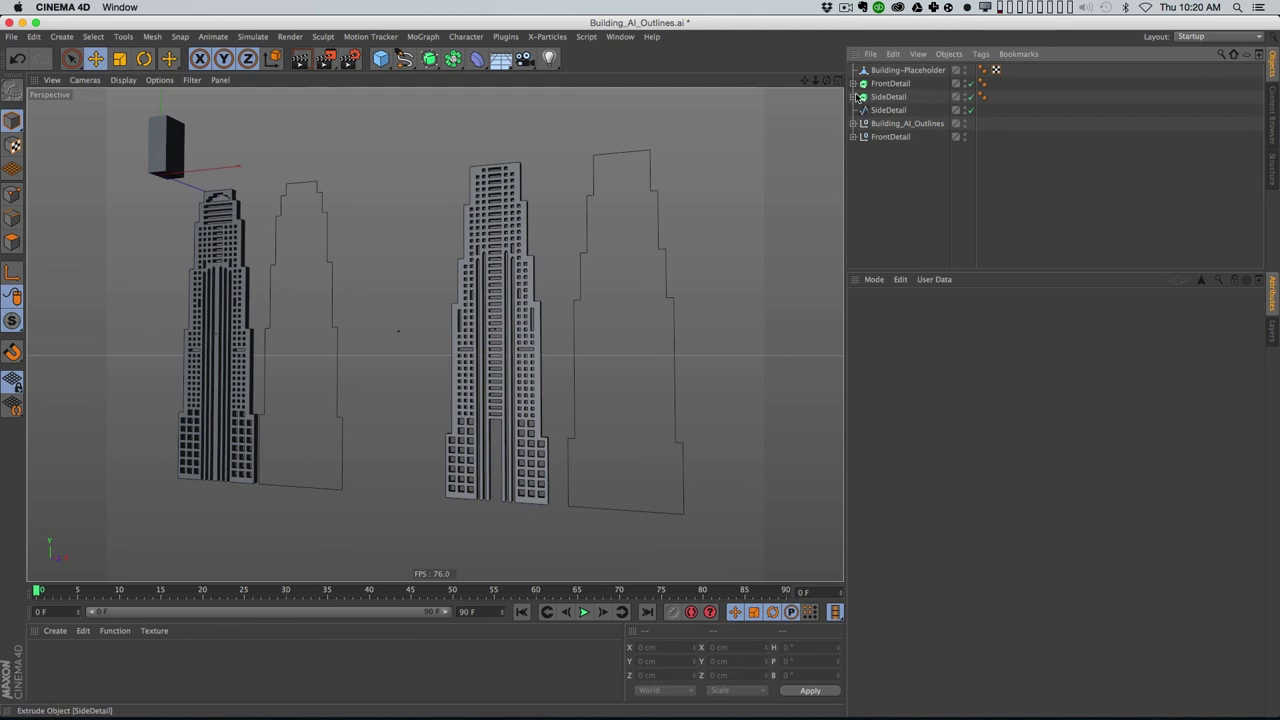
click(890, 84)
shift+click(892, 137)
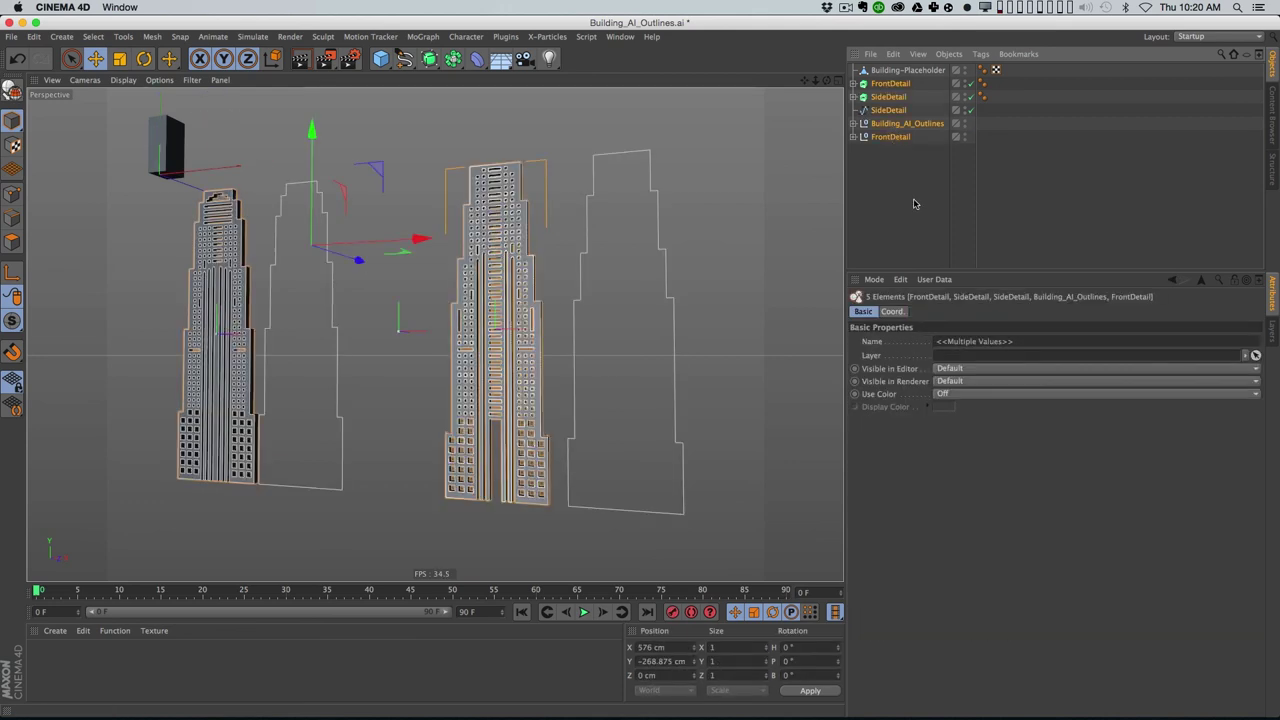
key(alt+g)
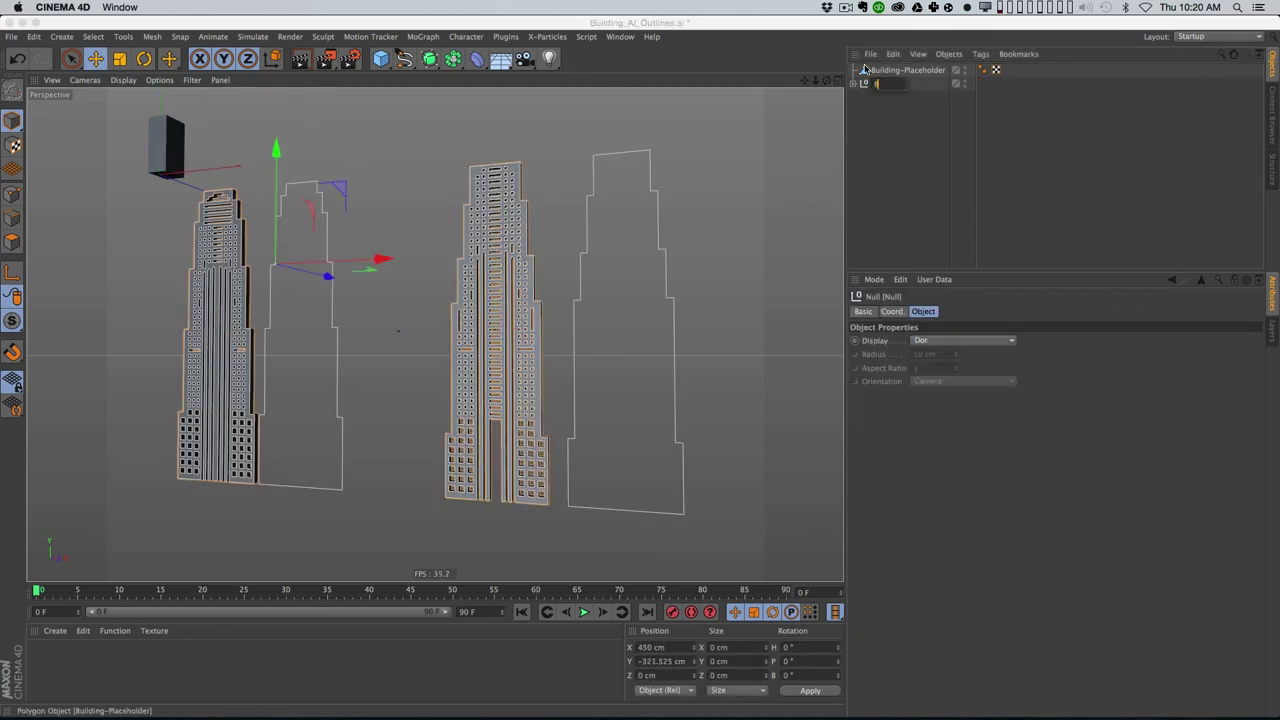
key(Return)
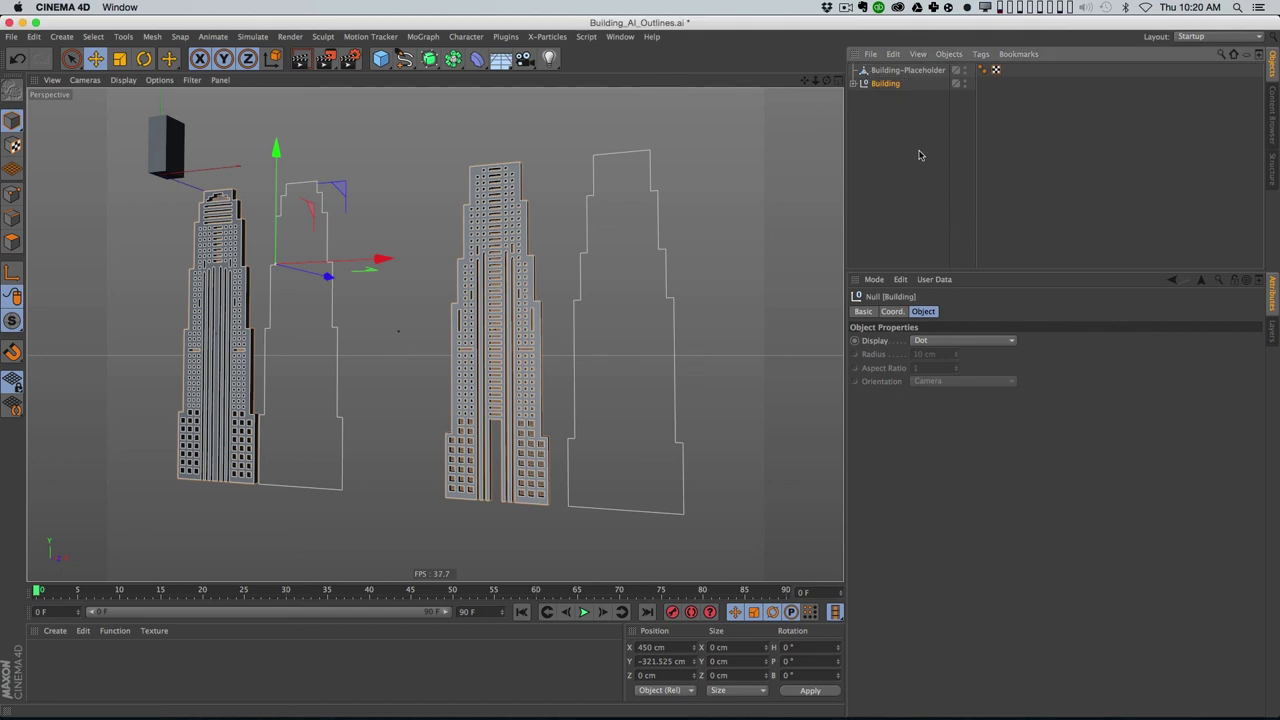
Step: Bring up the Mesh > Axis Center settings
click(152, 36)
mouse_move(170, 163)
click(252, 168)
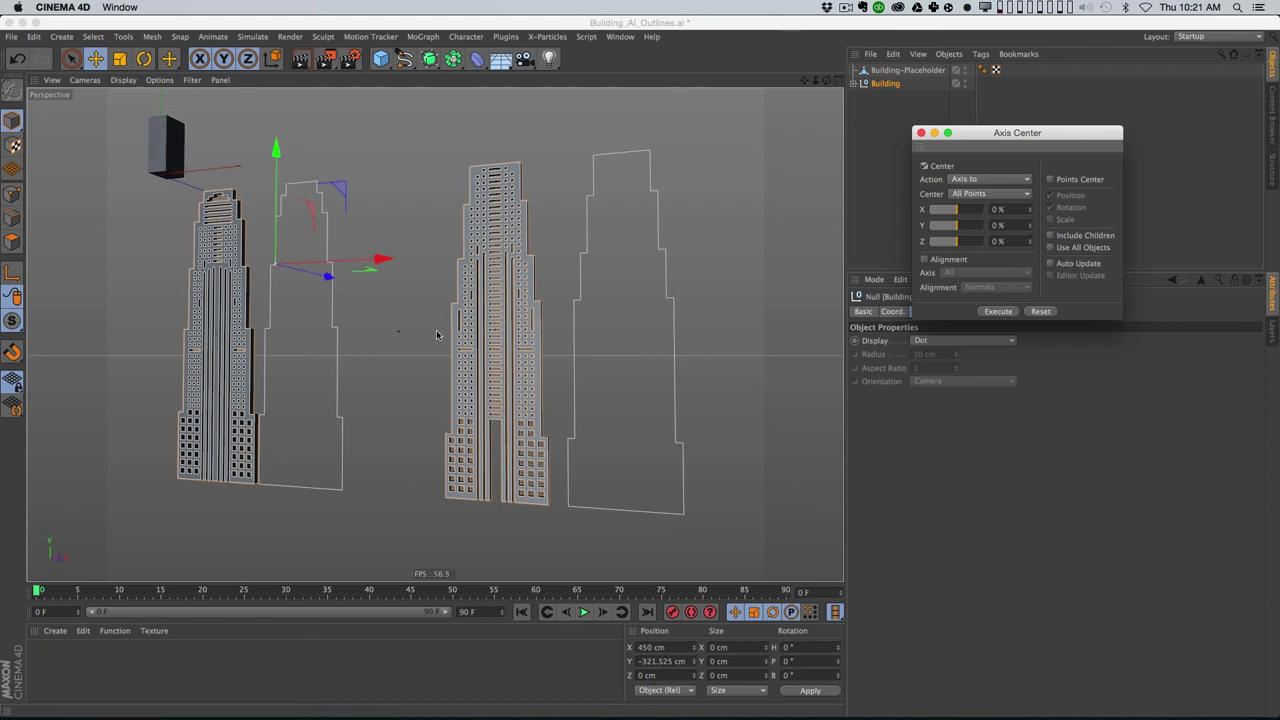
Step: Move the Building axis to its base with Include Children on and Y at -100%
click(1068, 238)
click(998, 311)
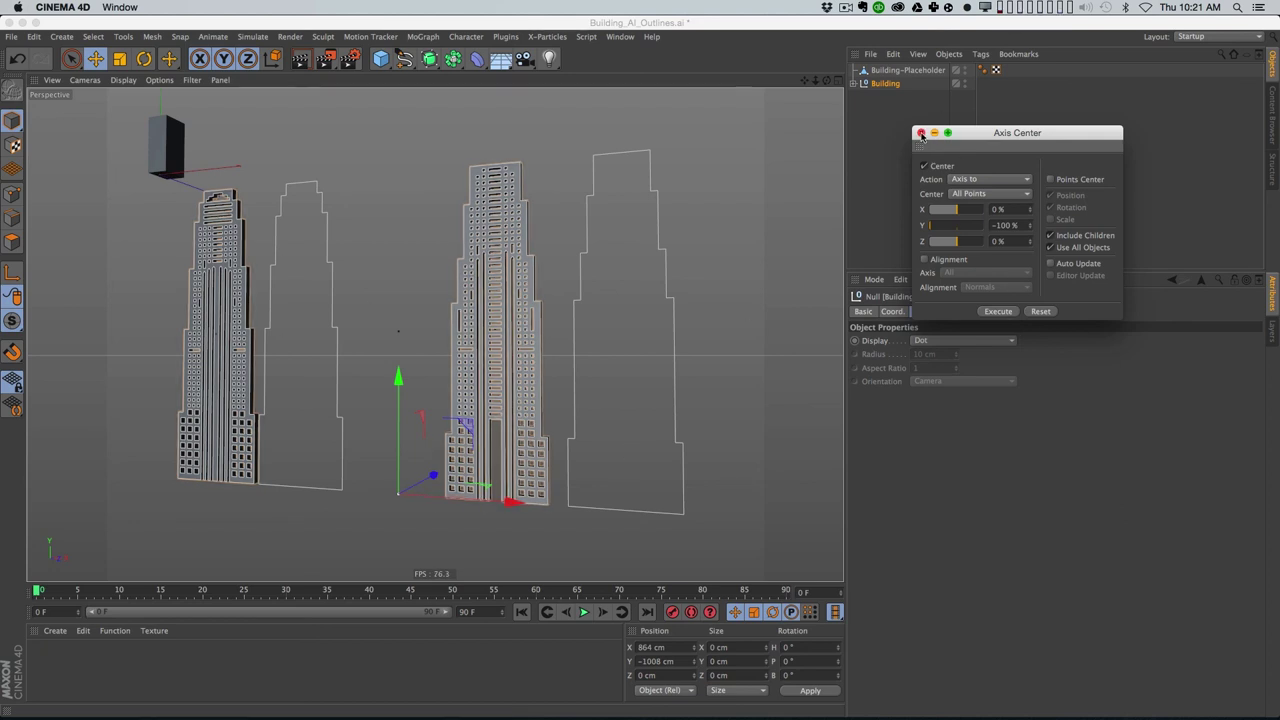
click(921, 133)
Step: Parent Building under Building-Placeholder and set its position to 0, 0, 0 cm
click(893, 311)
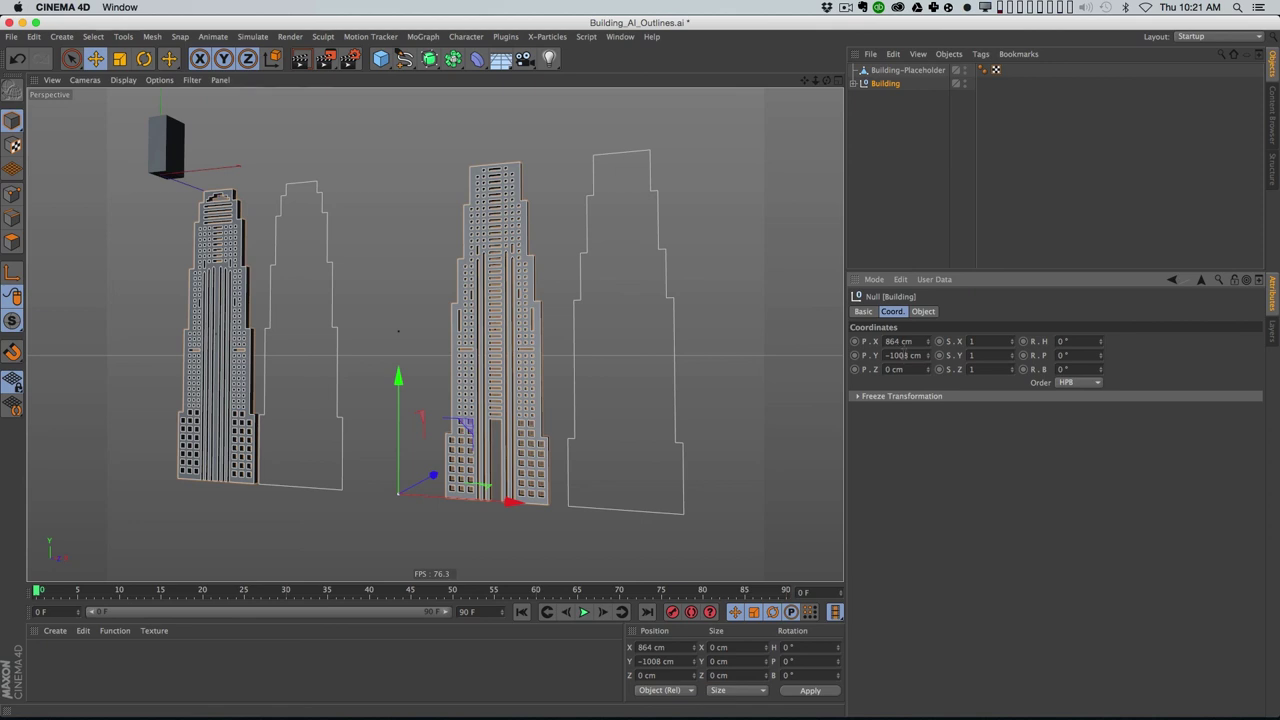
text(0)
key(Return)
drag(884, 84, 902, 70)
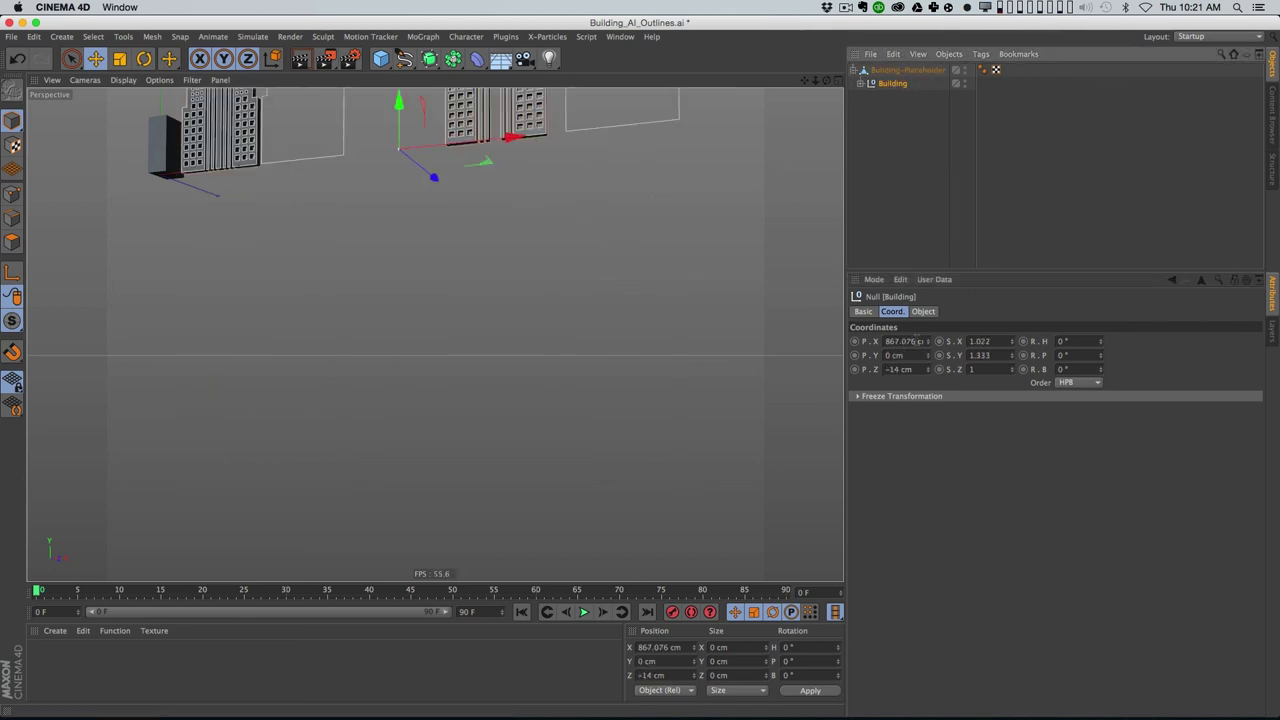
click(914, 340)
text(0)
key(Tab)
key(Tab)
text(0)
key(Return)
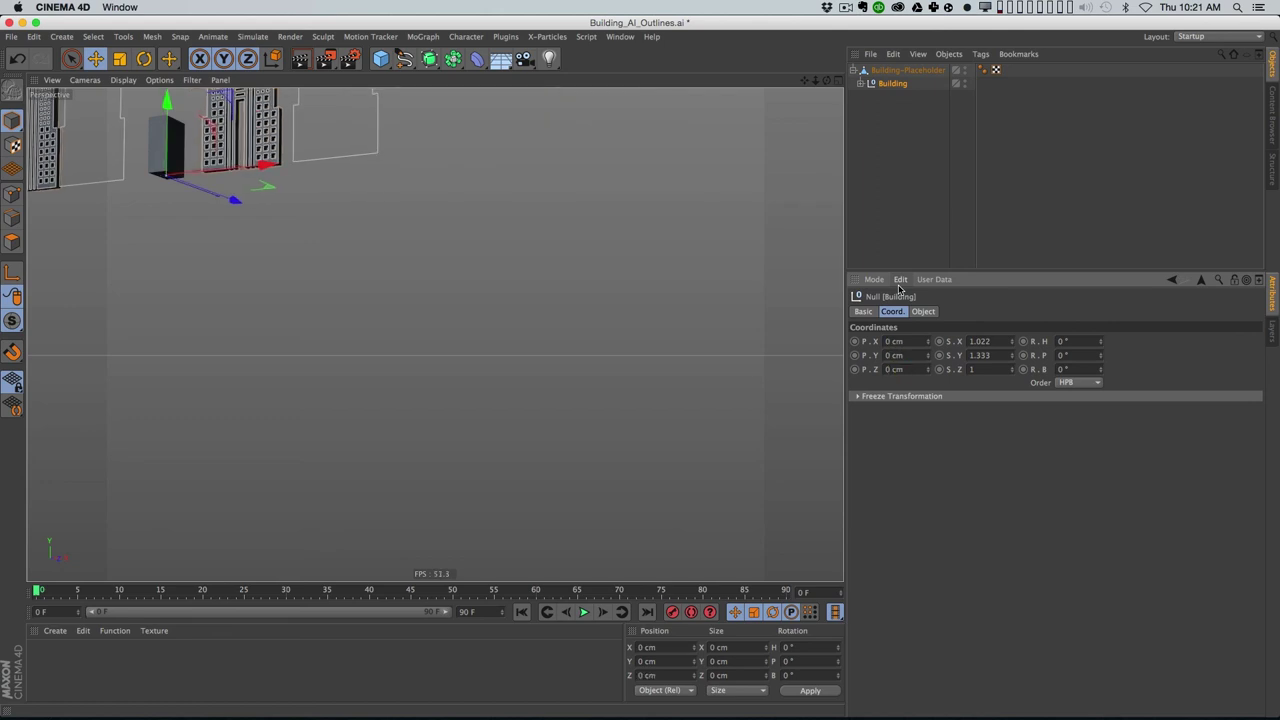
Step: Frame the buildings and scale them down to roughly the placeholder's size
alt+drag(202, 206, 186, 219)
key(h)
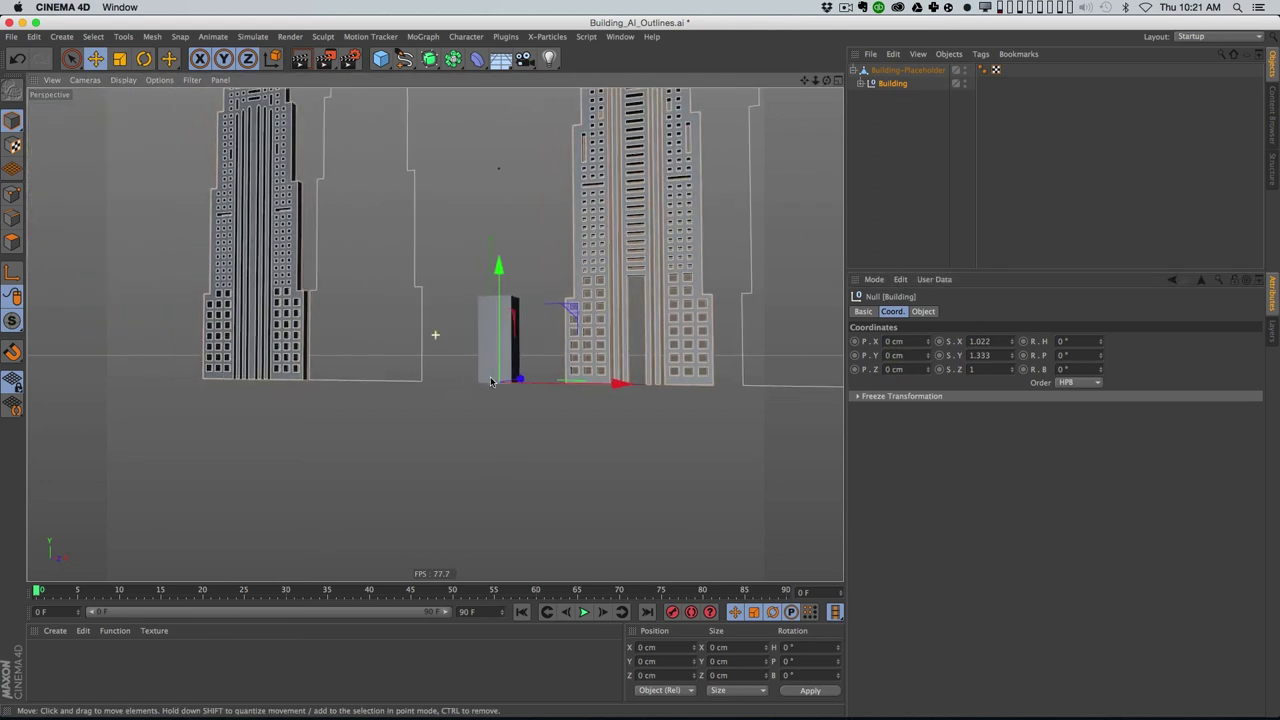
key(t)
drag(620, 376, 324, 452)
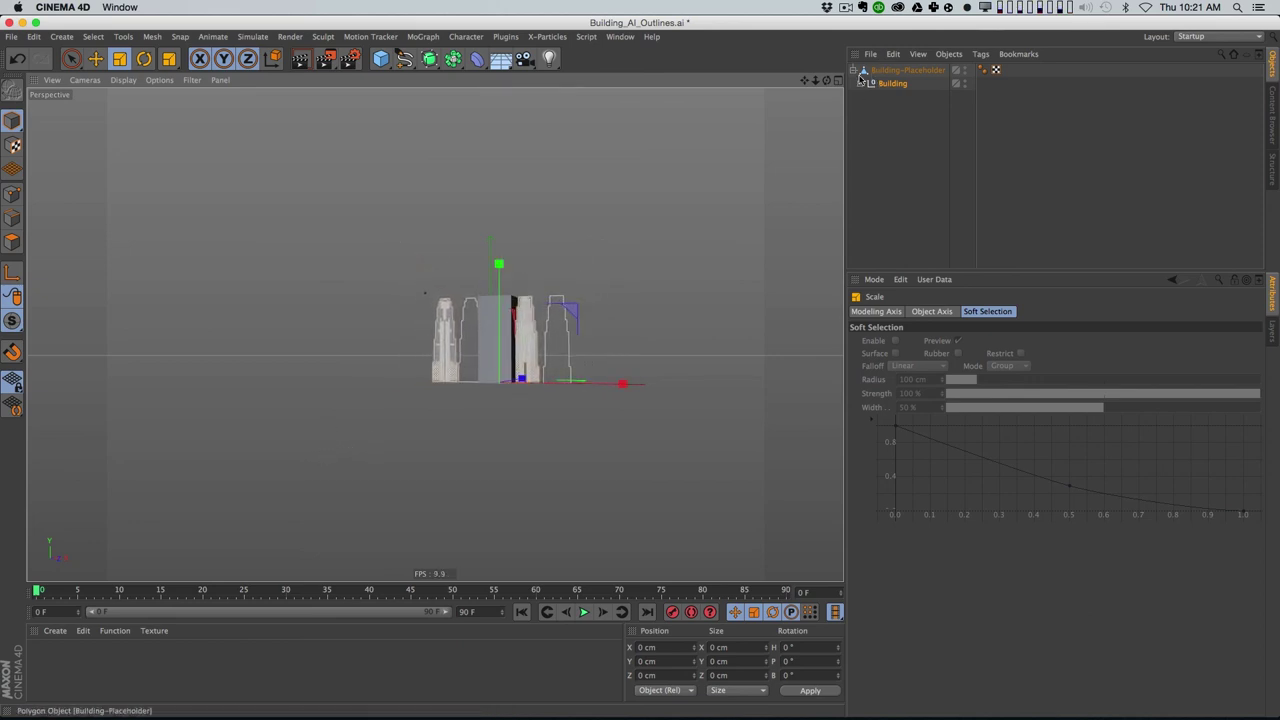
Step: Compare outline and placeholder heights in the maximized Front view, then return to Perspective
middle_click(824, 99)
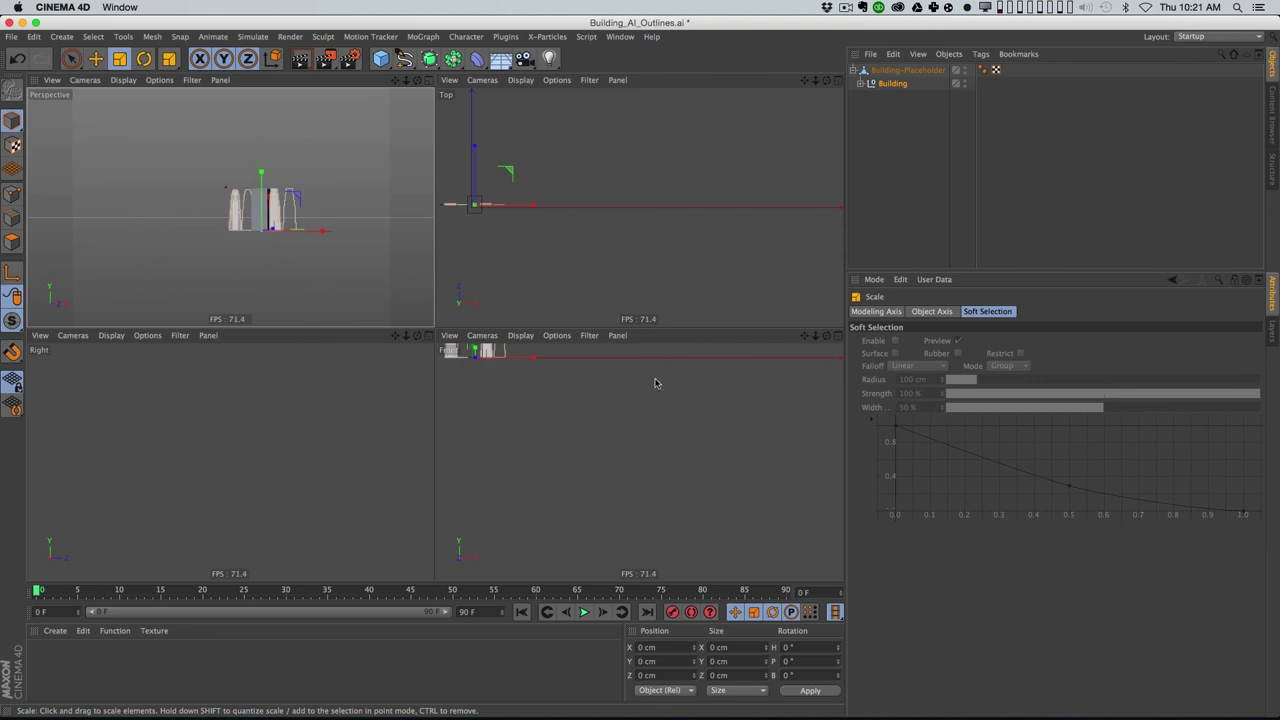
middle_click(766, 388)
key(h)
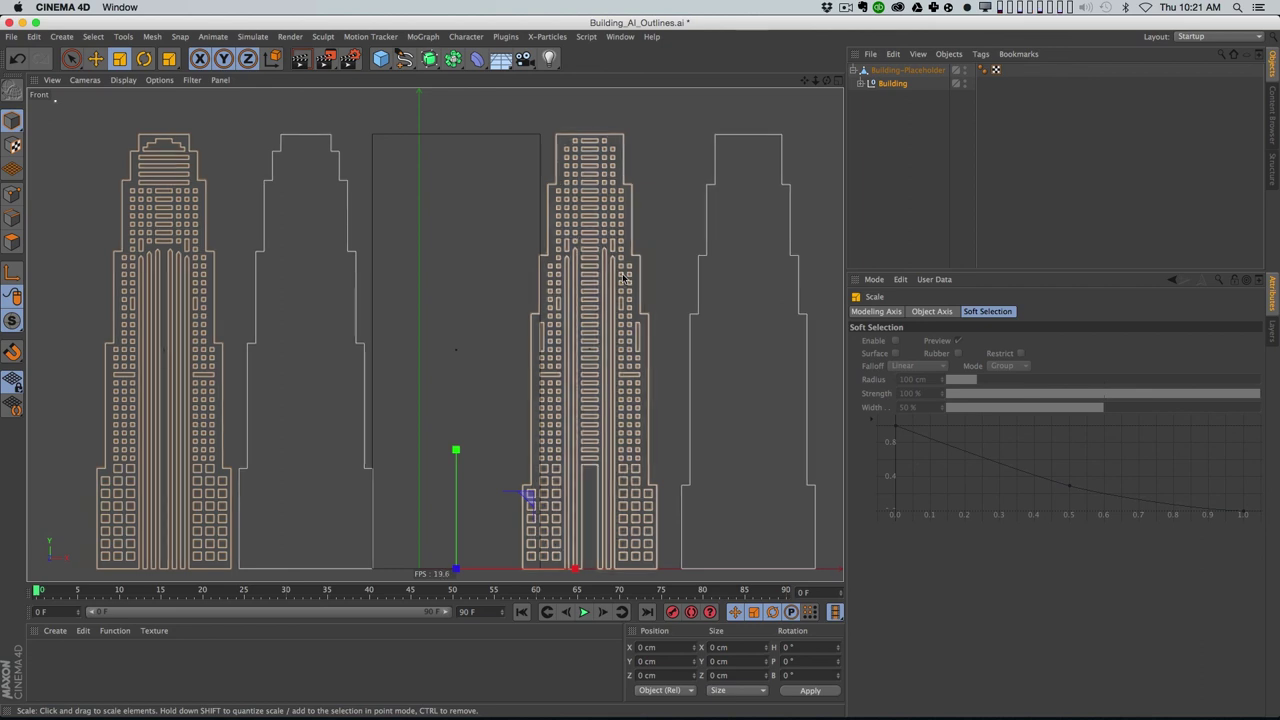
click(1006, 177)
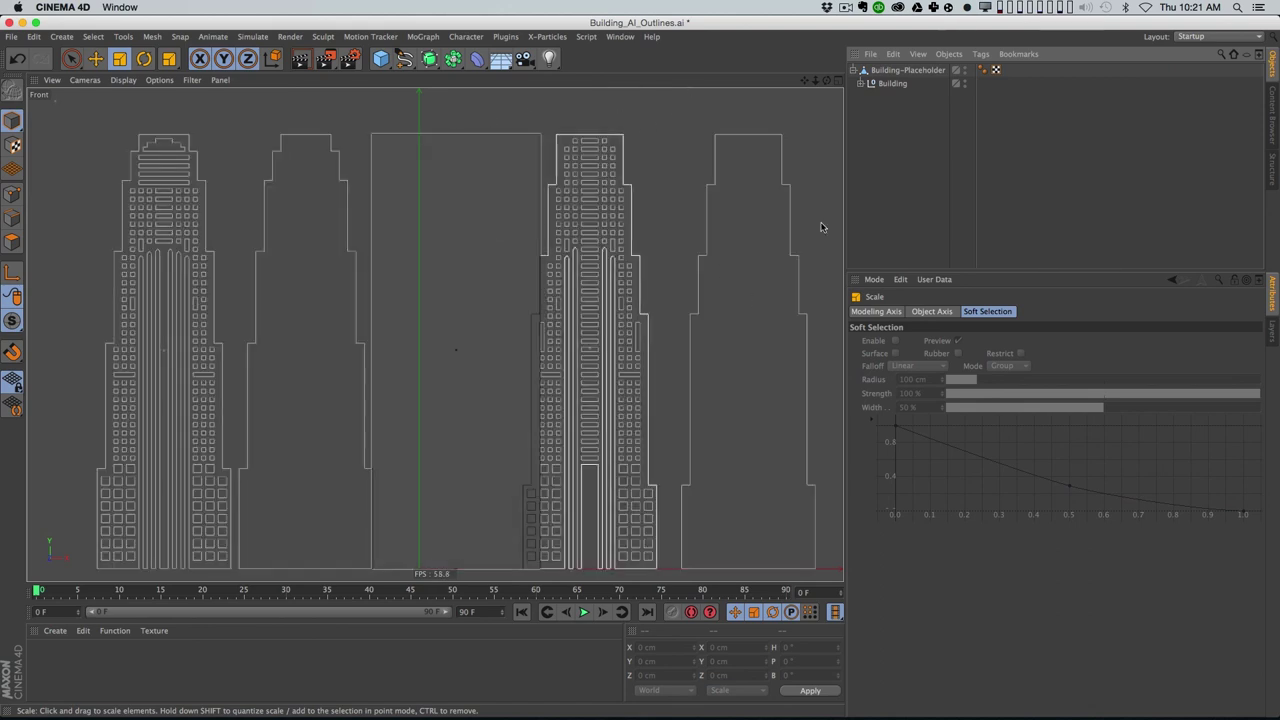
middle_click(666, 143)
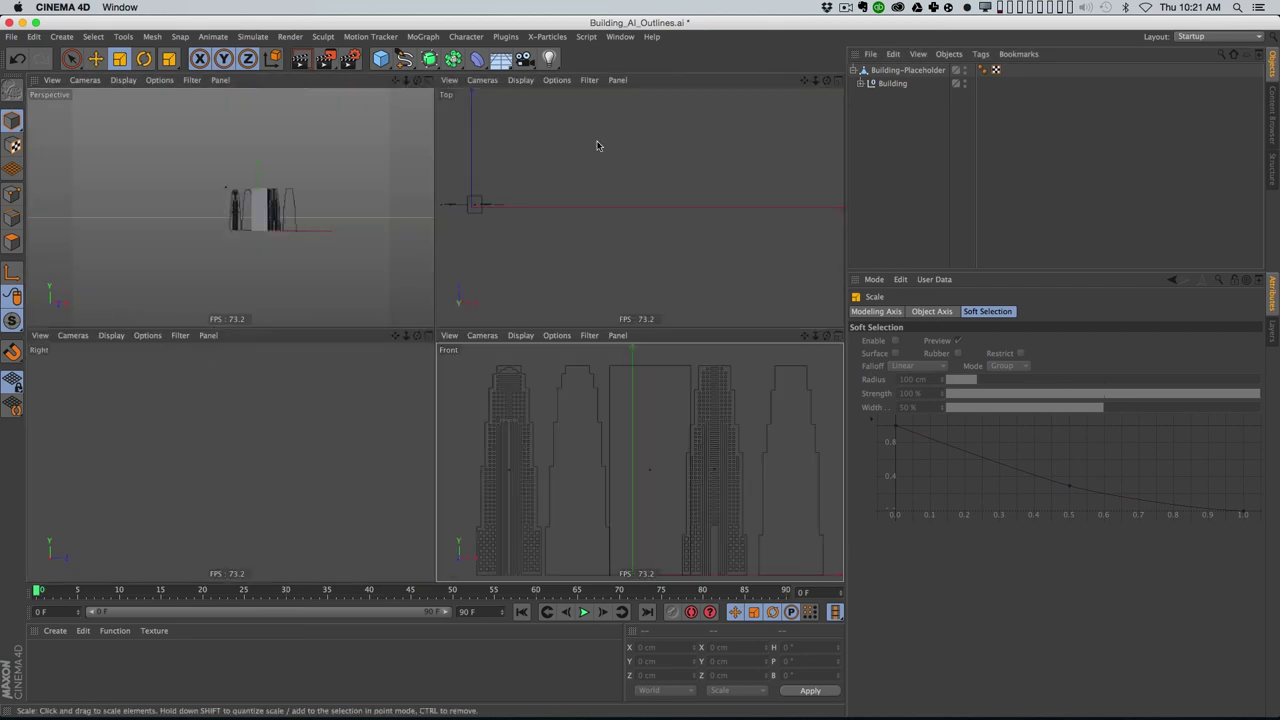
middle_click(396, 108)
Step: Move the Building null out of Building-Placeholder to the top level
key(h)
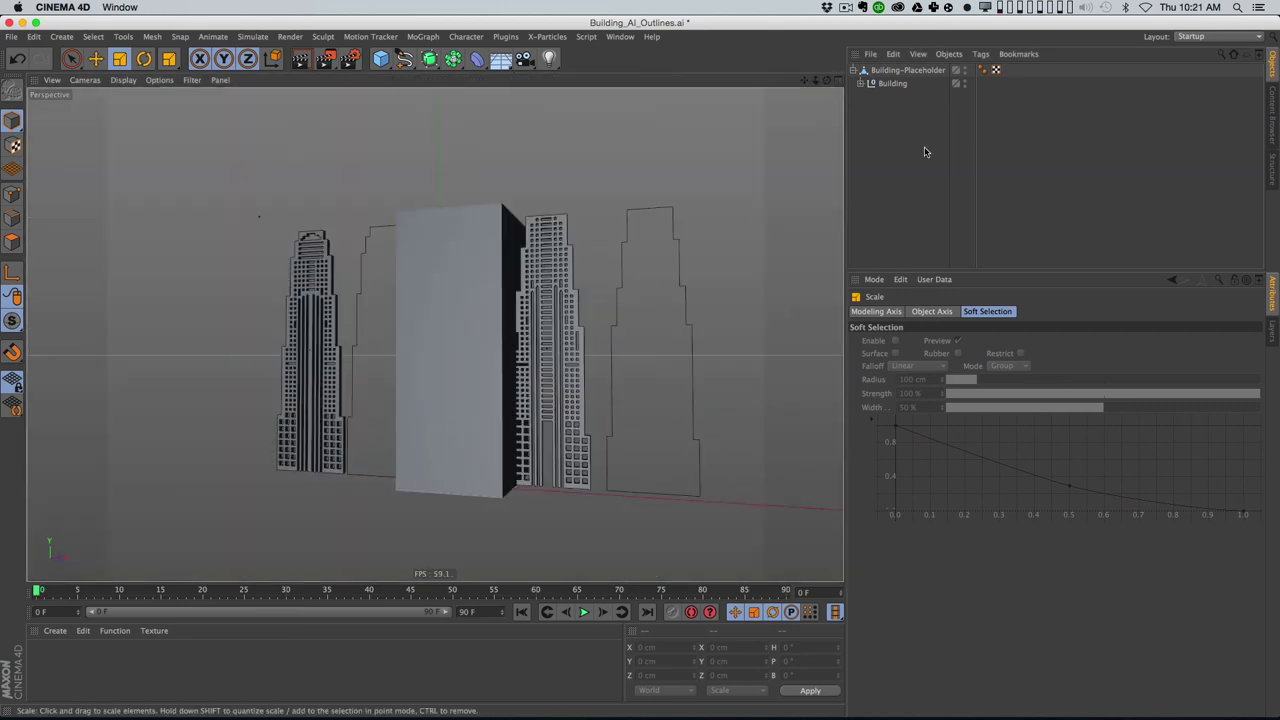
click(905, 70)
drag(897, 84, 890, 95)
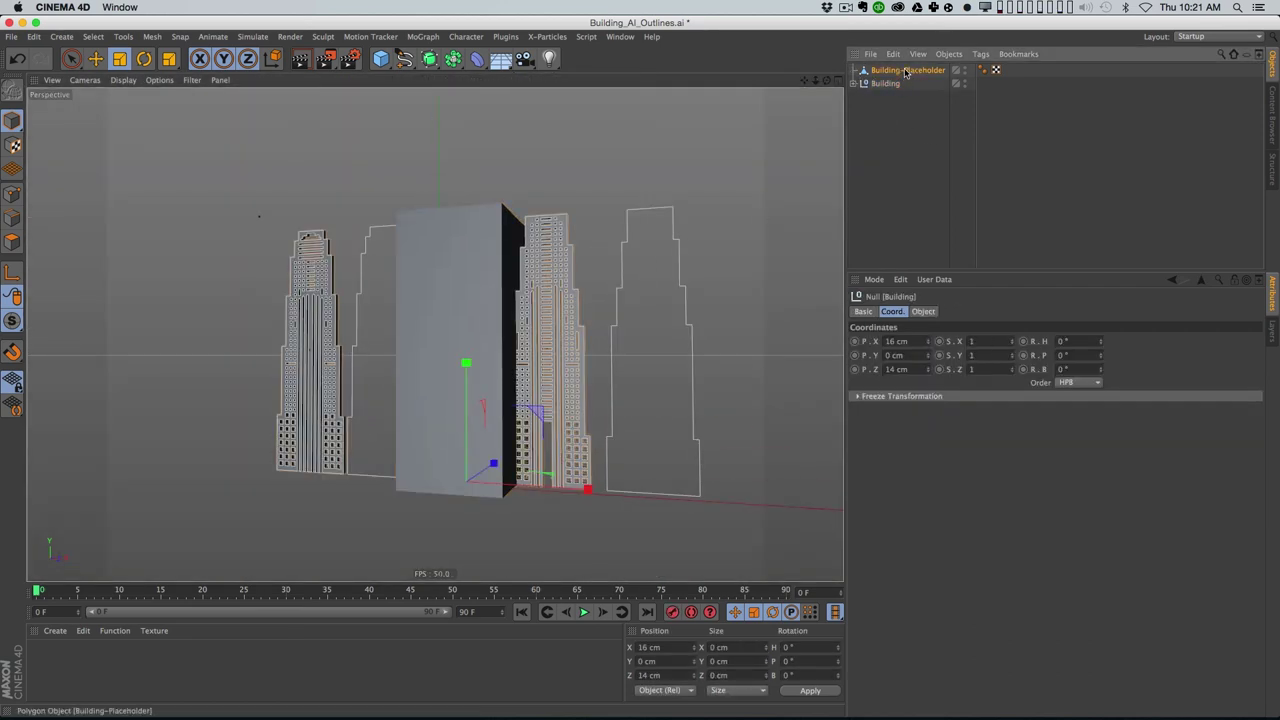
Step: Enable X-Ray on Building-Placeholder and expand the Building group
click(905, 70)
click(866, 311)
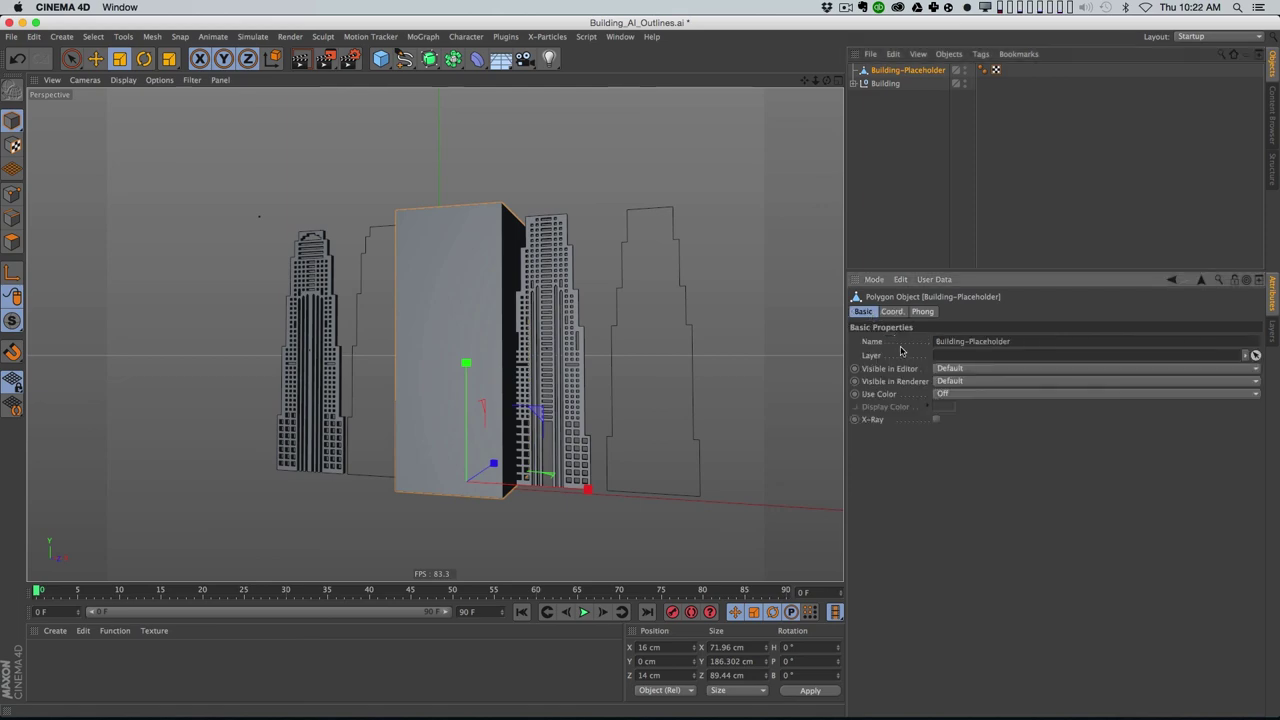
click(936, 419)
alt+drag(400, 365, 519, 326)
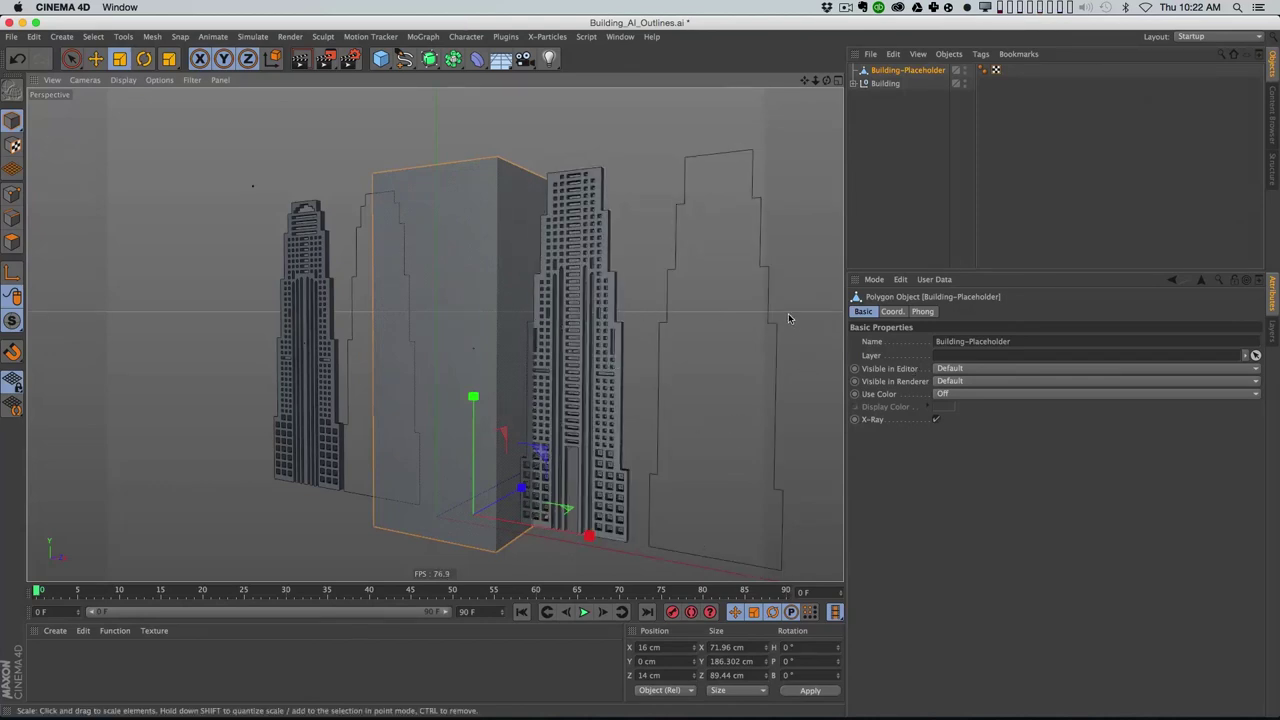
click(874, 207)
click(853, 83)
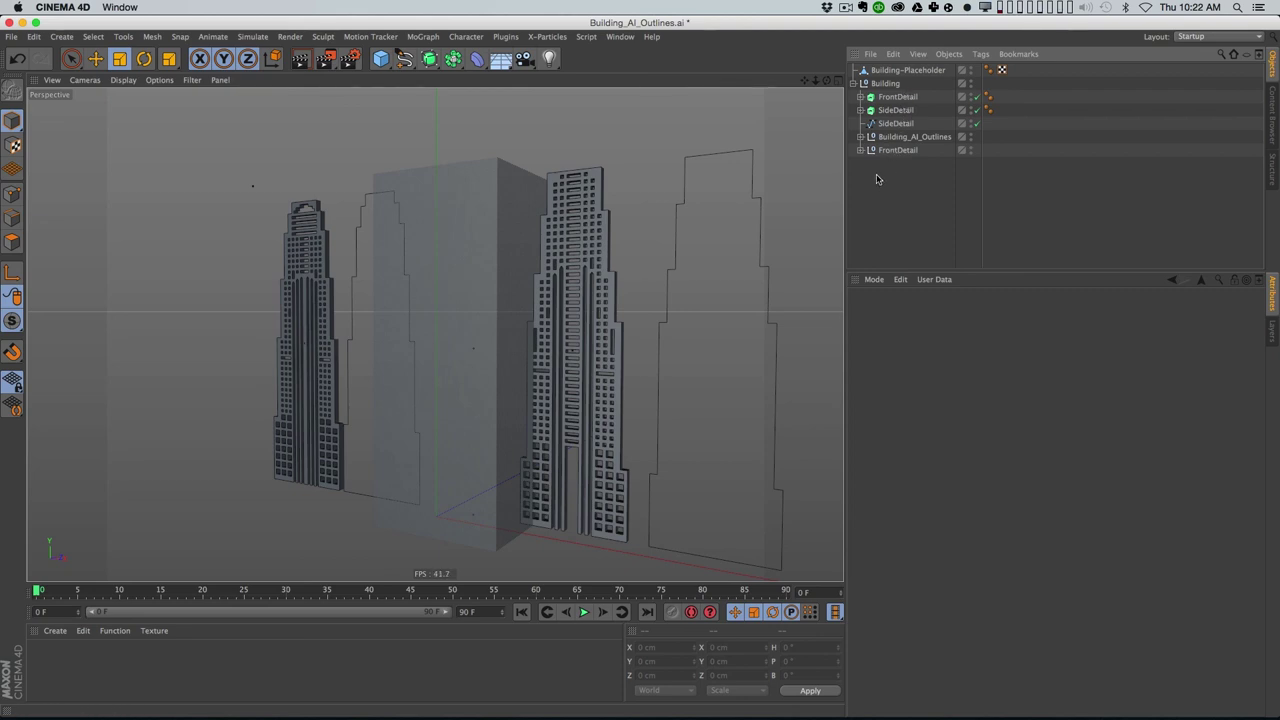
Step: Hide the placeholder in viewport and render, and copy the FrontOutline spline into Building
alt+click(970, 70)
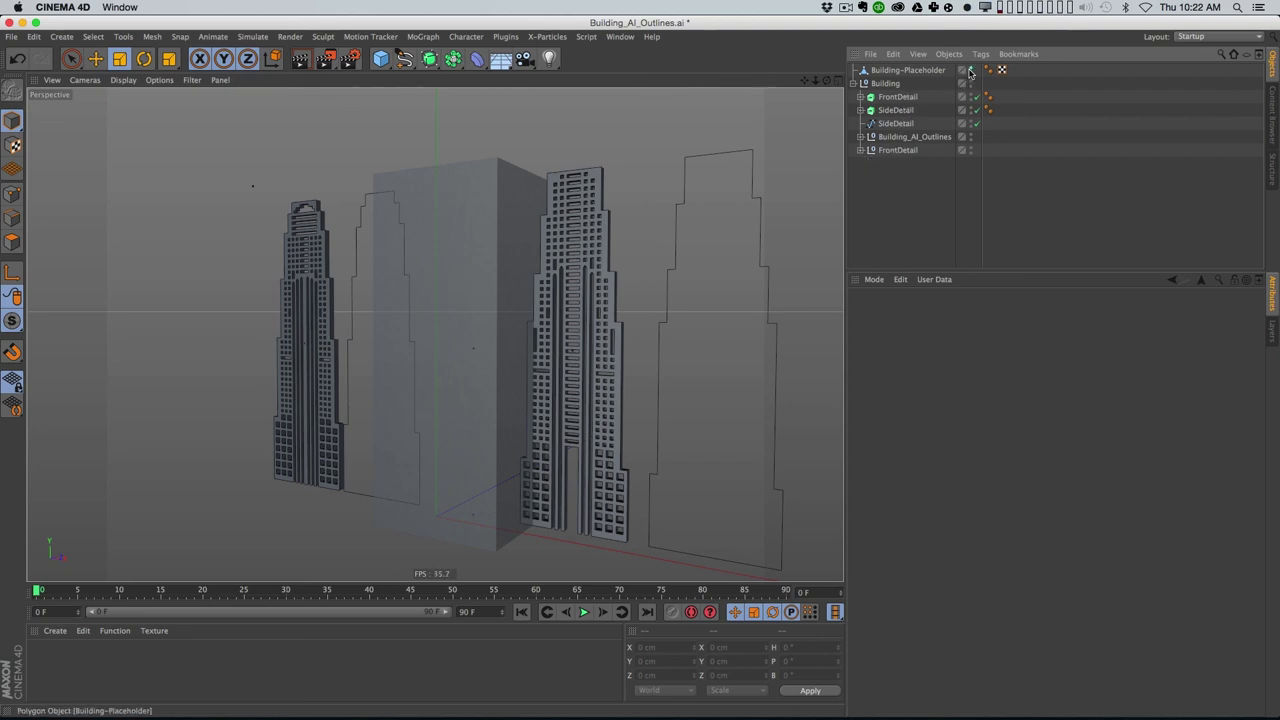
alt+click(970, 70)
click(894, 97)
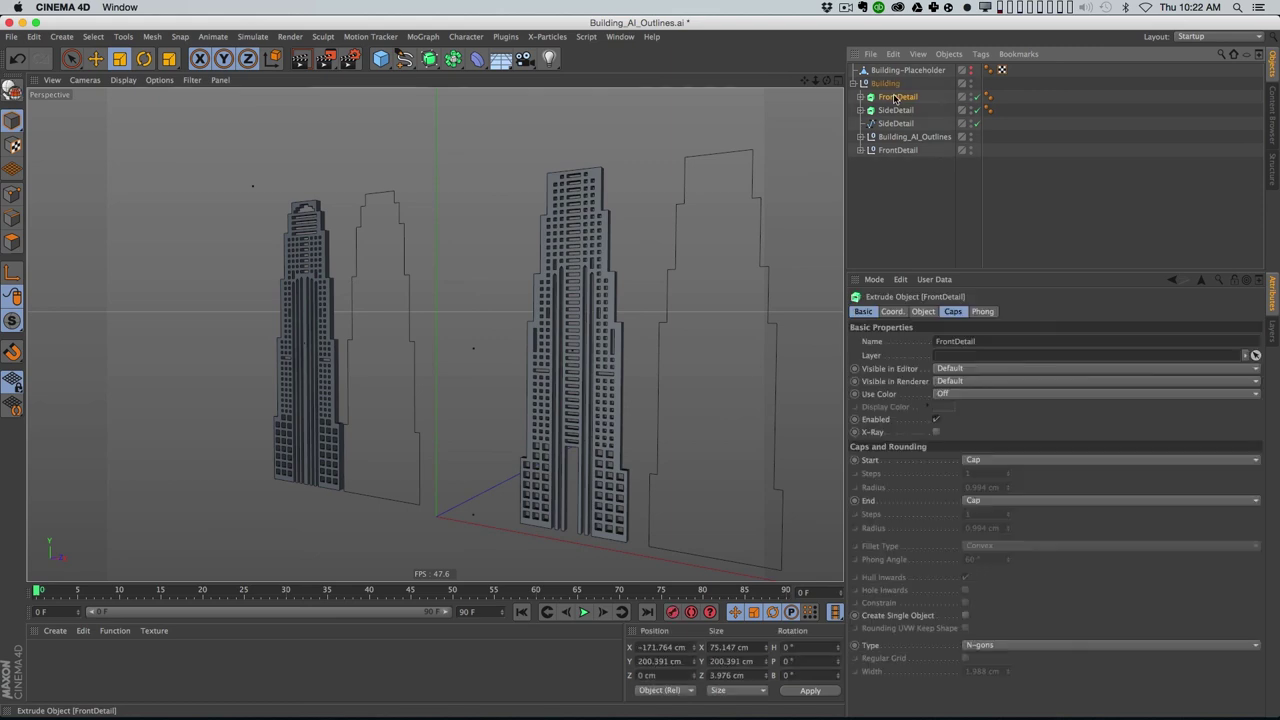
click(893, 178)
click(860, 137)
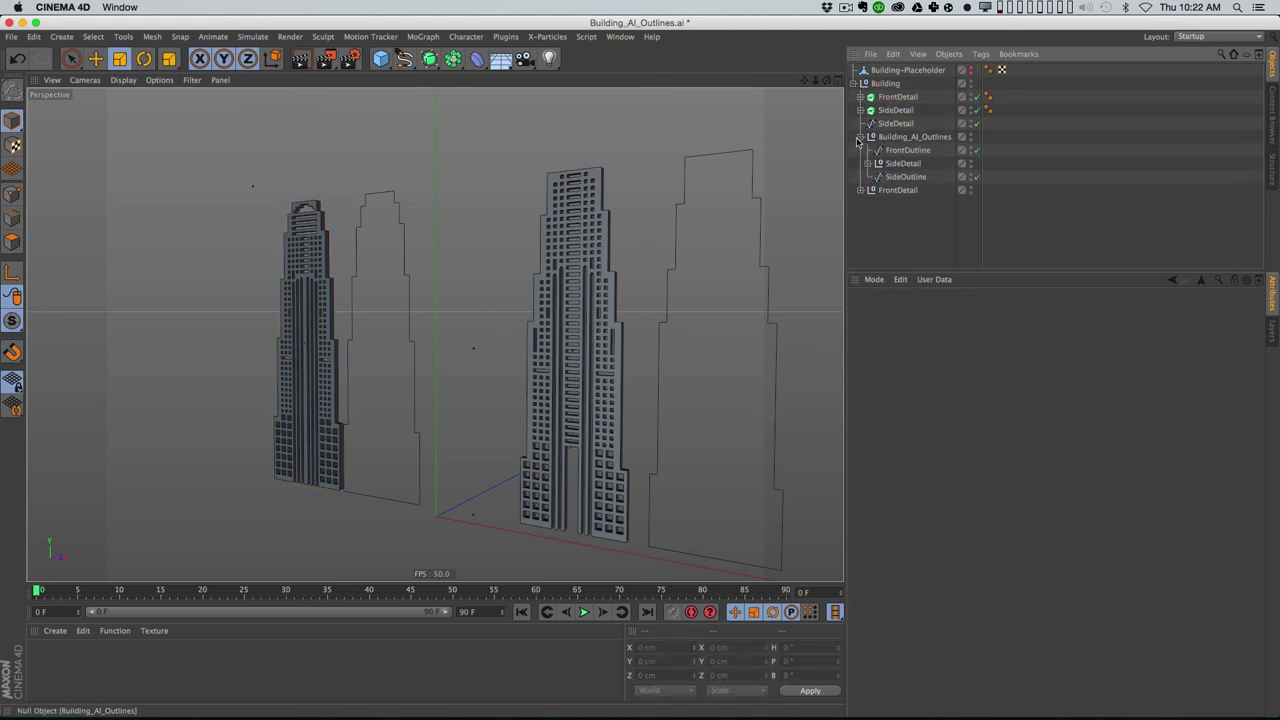
click(908, 150)
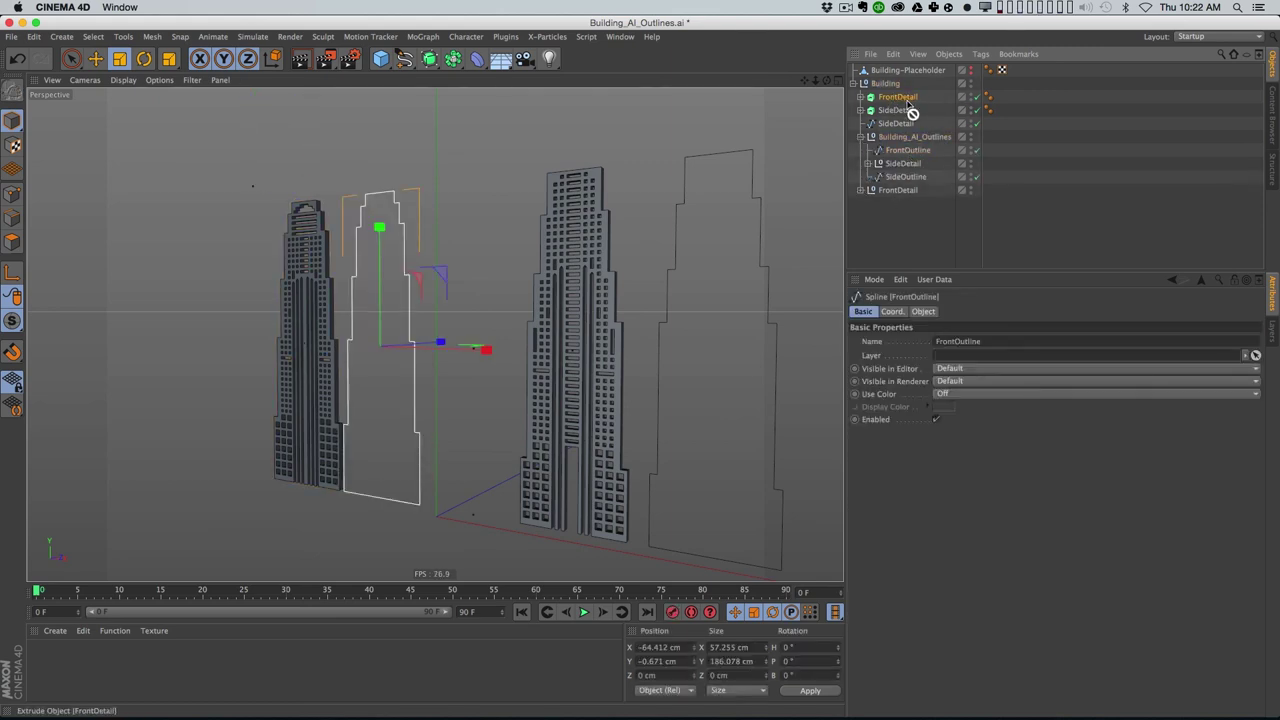
mouse_move(912, 112)
mouse_down()
mouse_move(910, 98)
mouse_move(934, 116)
mouse_up()
key(super+z)
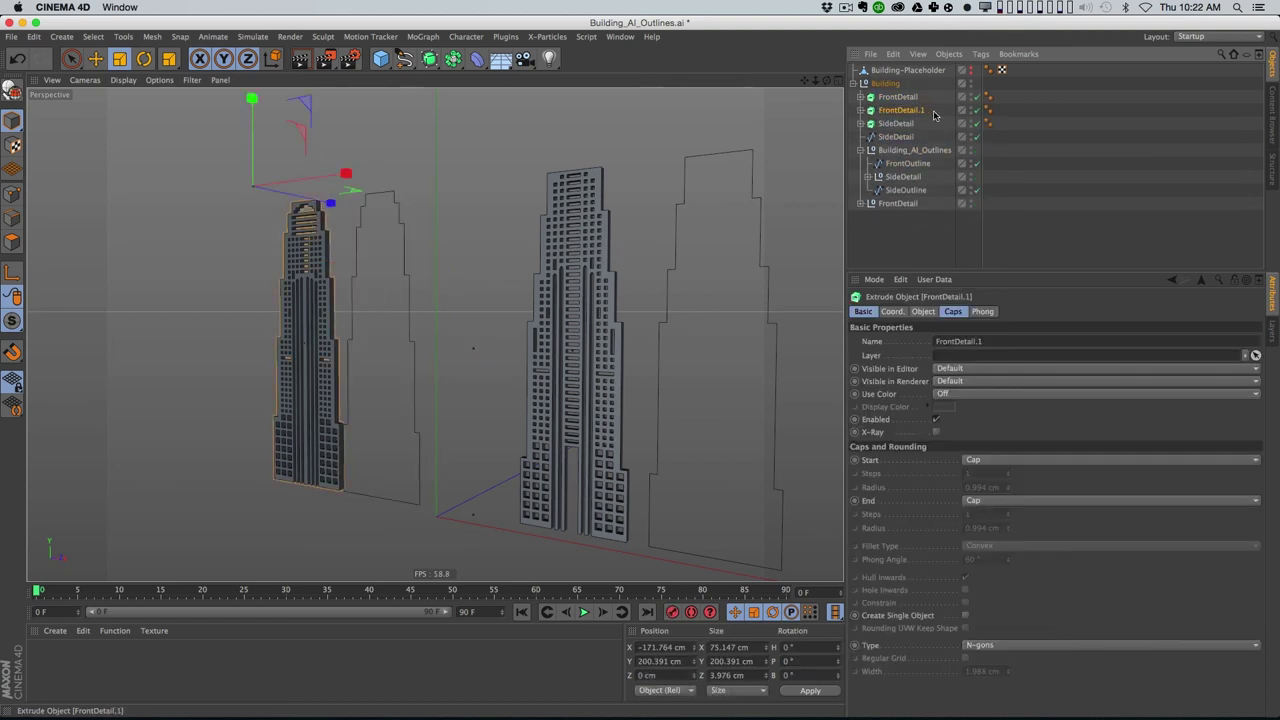
Step: Rename the extrude FrontOutline, nest the FrontOutline spline in it, and delete the FrontDetail.1 copy
click(860, 110)
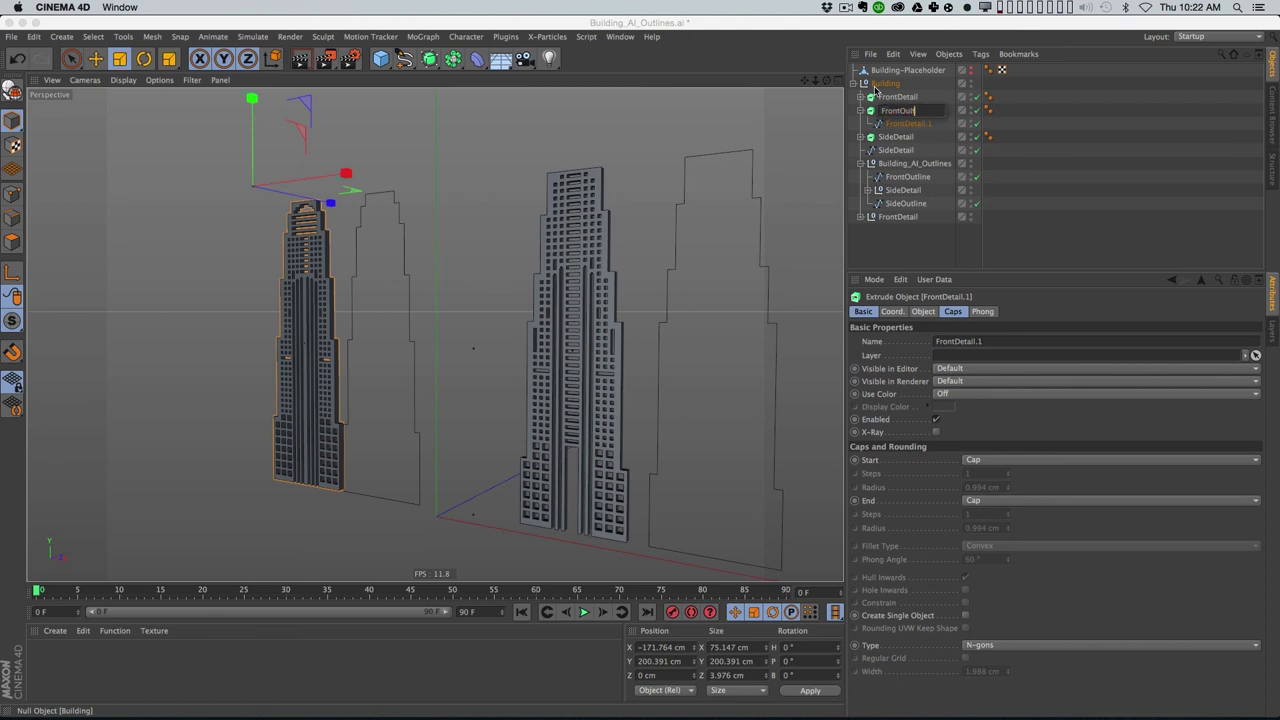
text(ine)
key(Return)
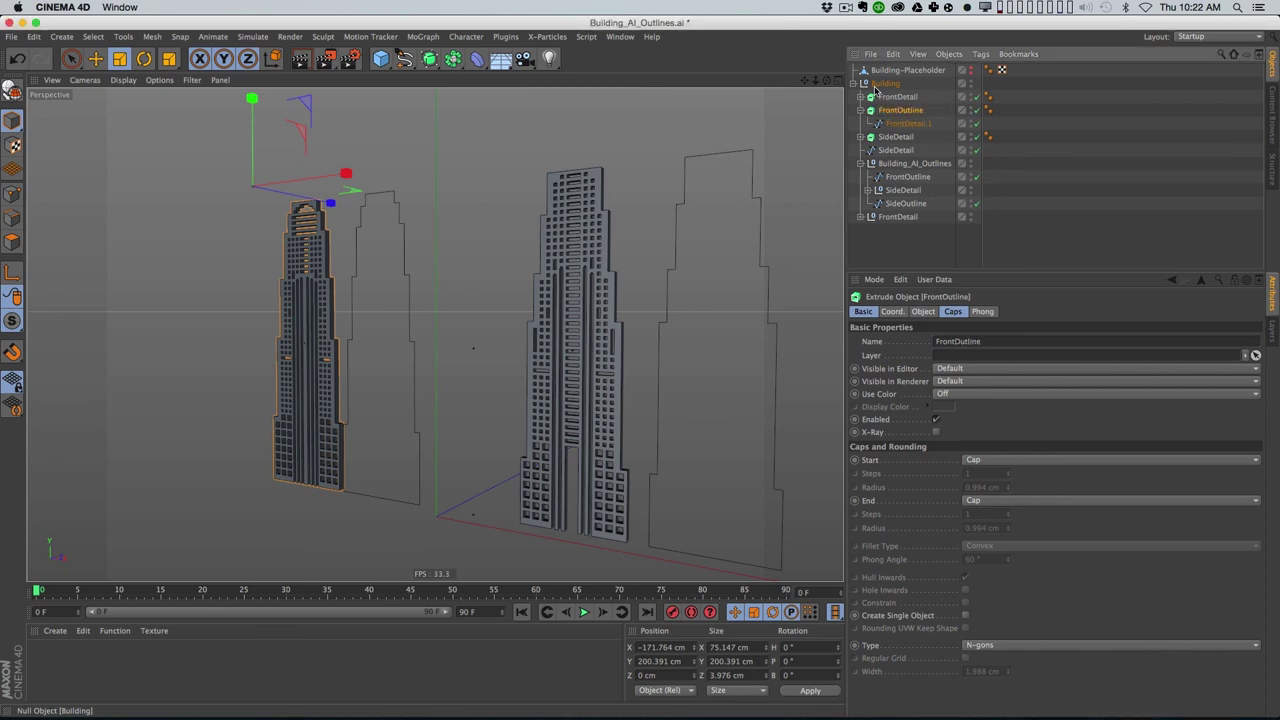
click(910, 177)
drag(910, 118, 911, 118)
click(920, 136)
key(Delete)
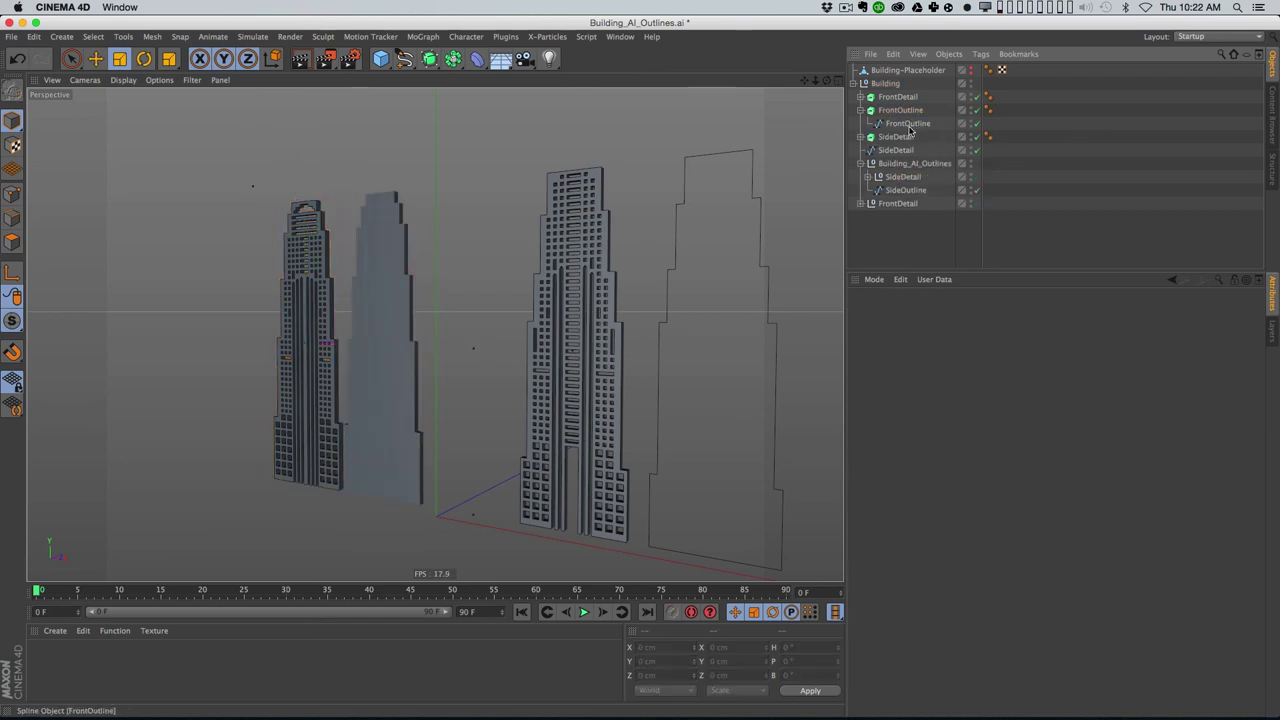
Step: Set the X position of the FrontOutline and FrontDetail.1 splines to 0 cm
click(860, 97)
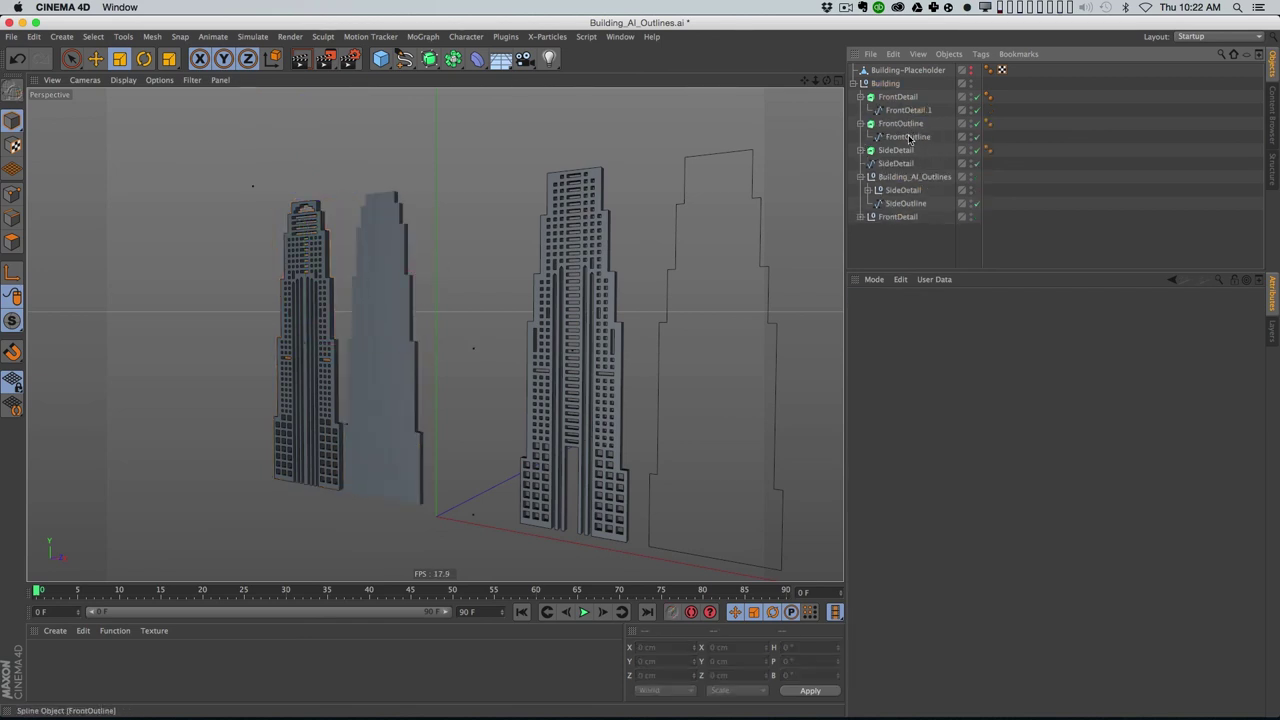
click(908, 137)
ctrl+click(912, 110)
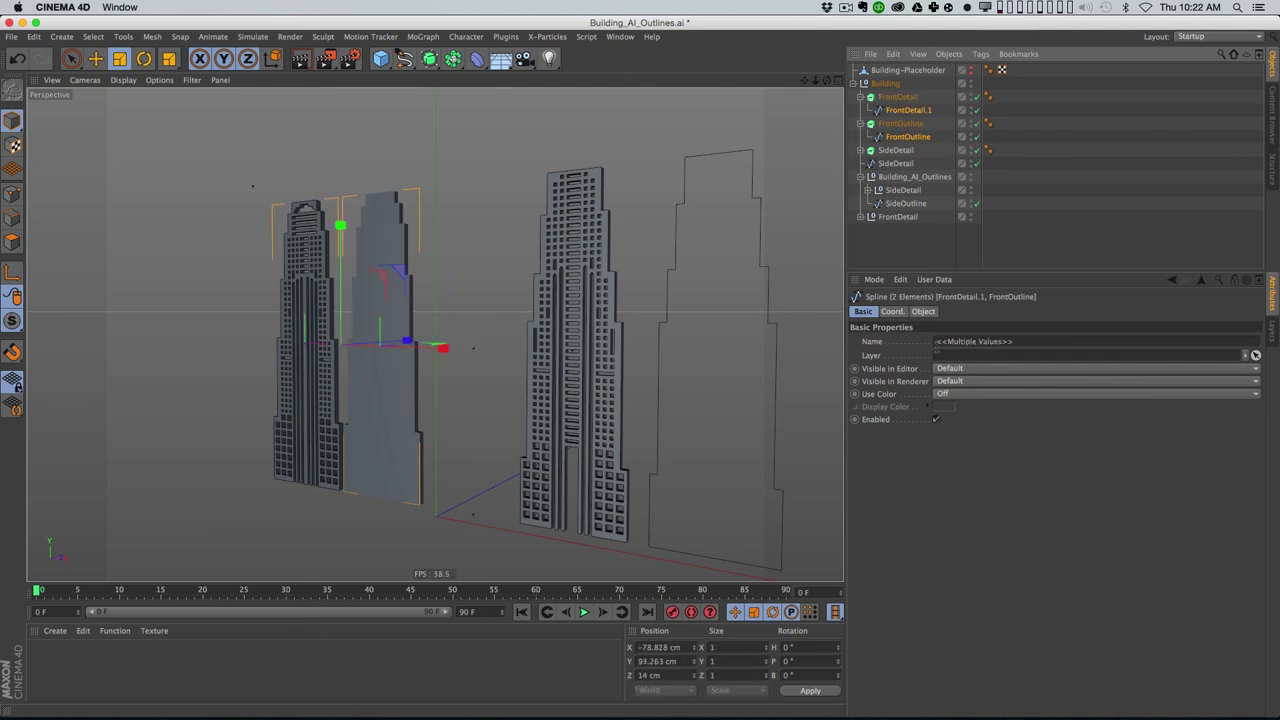
click(891, 311)
click(924, 311)
click(892, 311)
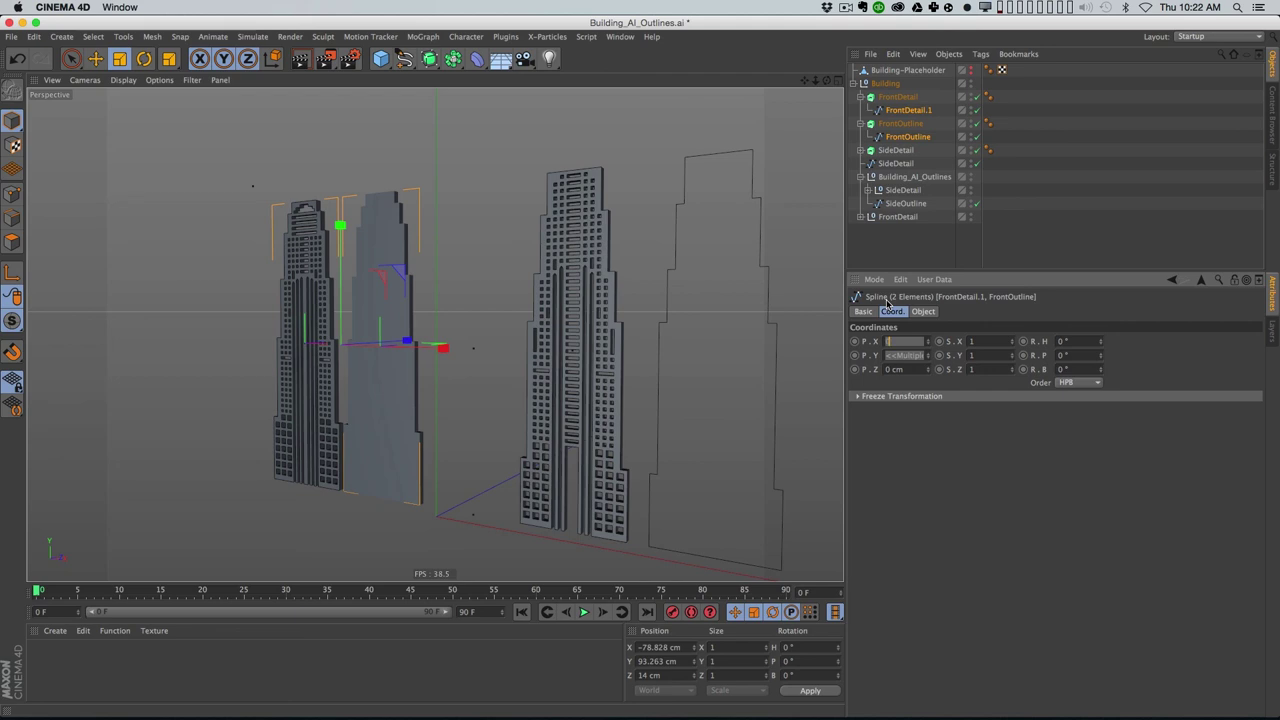
text(0)
key(Return)
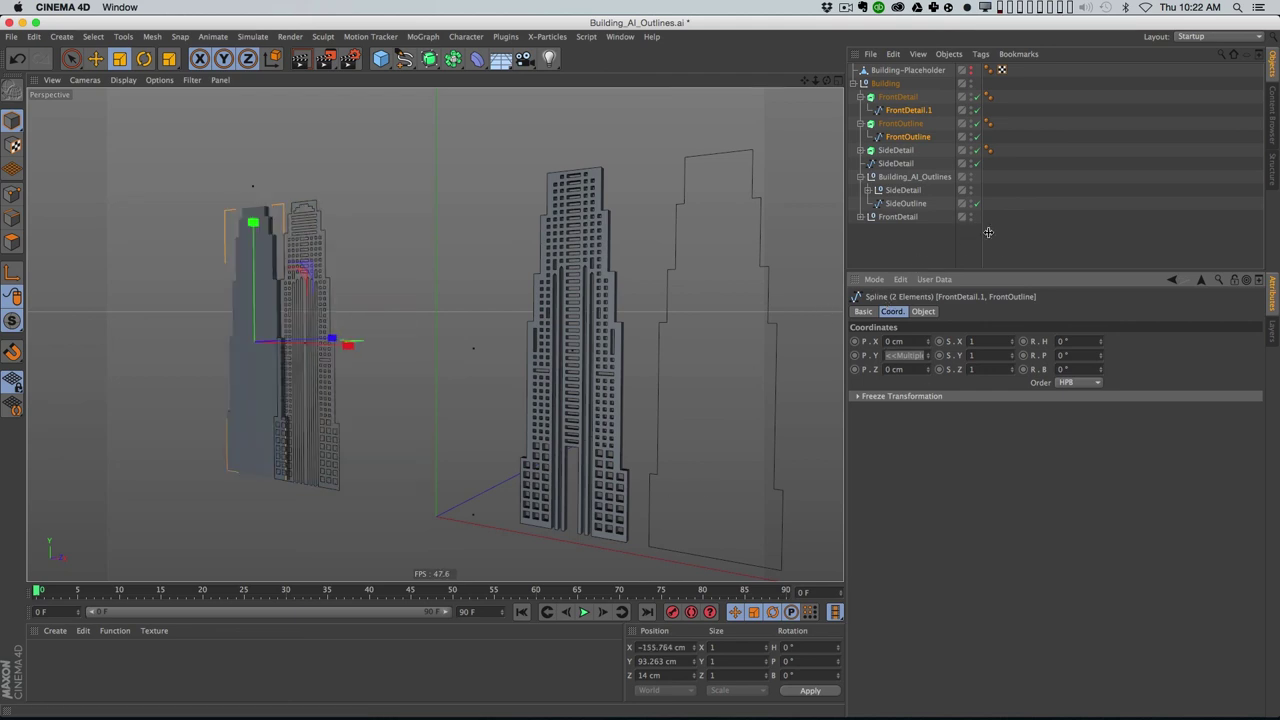
Step: Check the front extrudes and splines, then orbit around the left buildings
click(1043, 222)
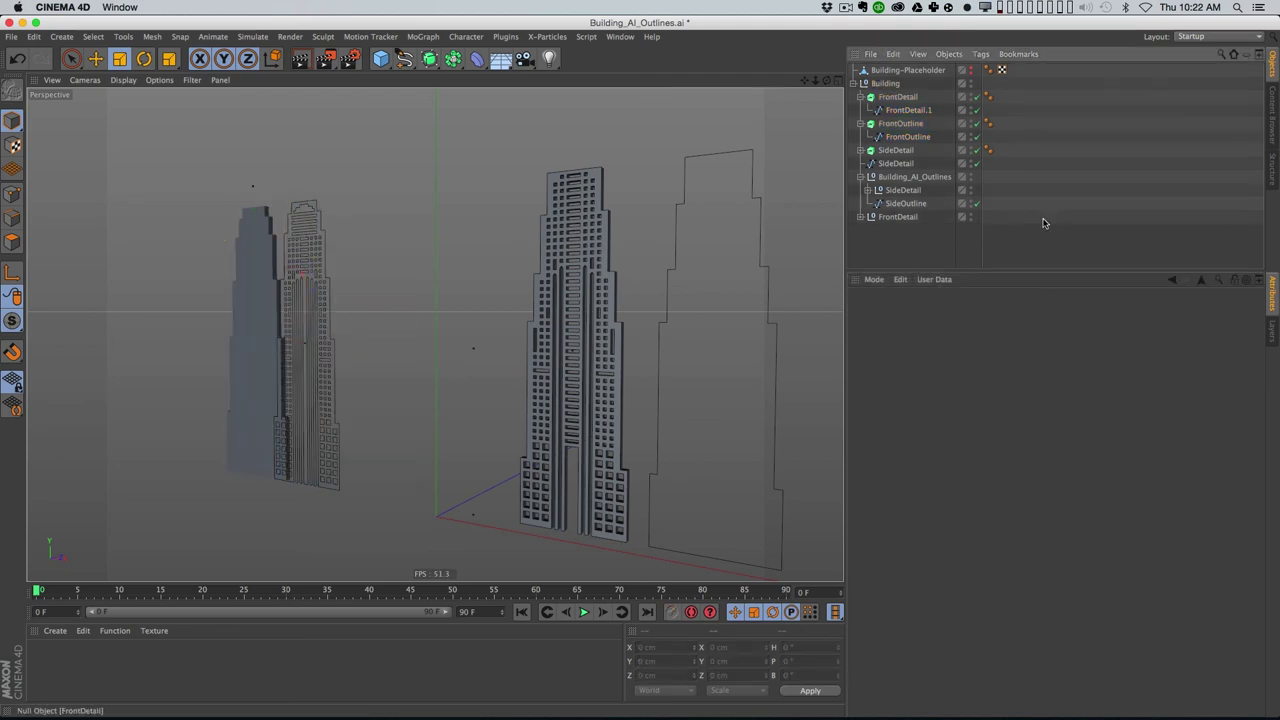
click(910, 97)
click(905, 124)
click(904, 99)
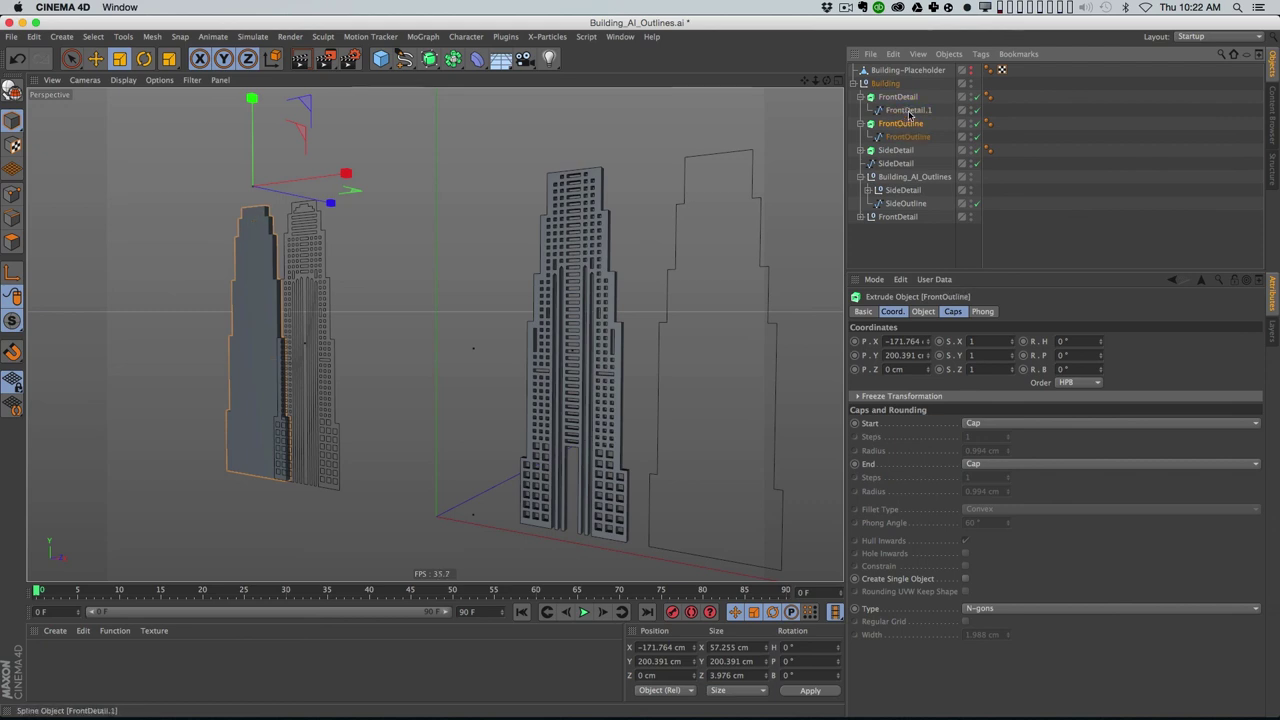
click(908, 110)
click(912, 137)
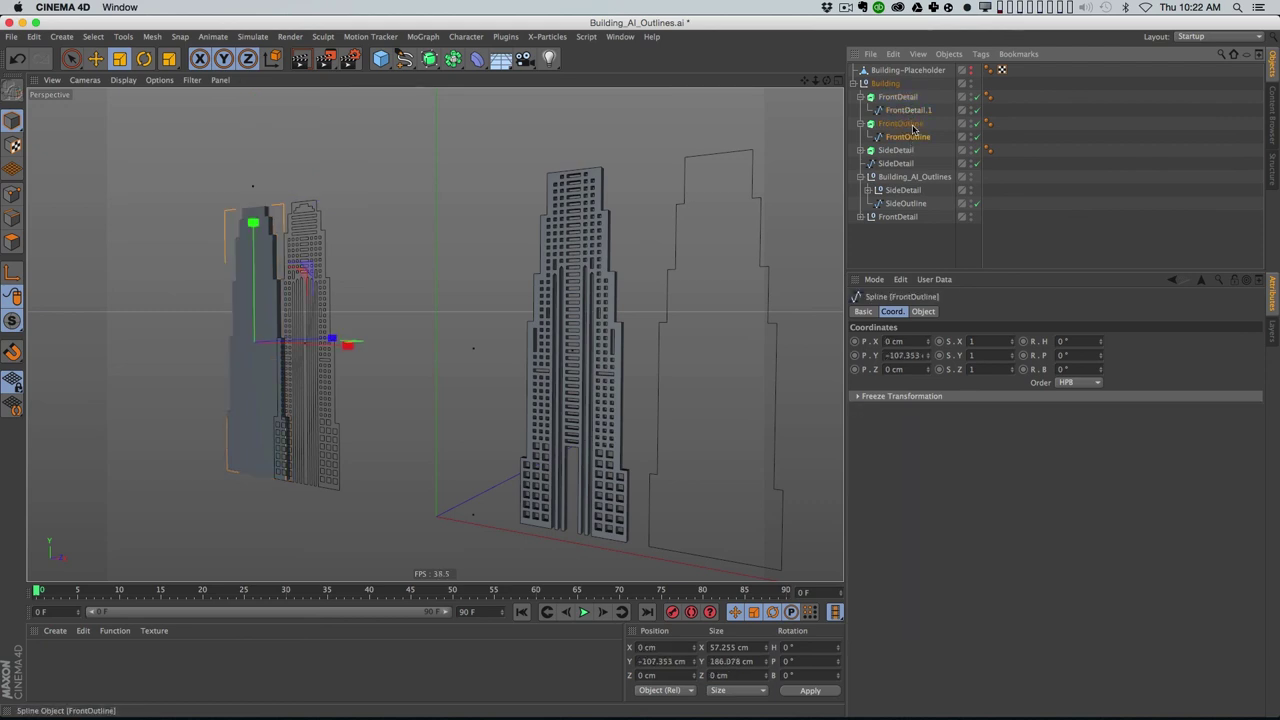
click(911, 136)
click(1000, 152)
alt+drag(322, 437, 295, 401)
Step: Set the FrontDetail extrude's Z position to -2.1 cm, checking the facade up close
scroll(296, 392, up, 3)
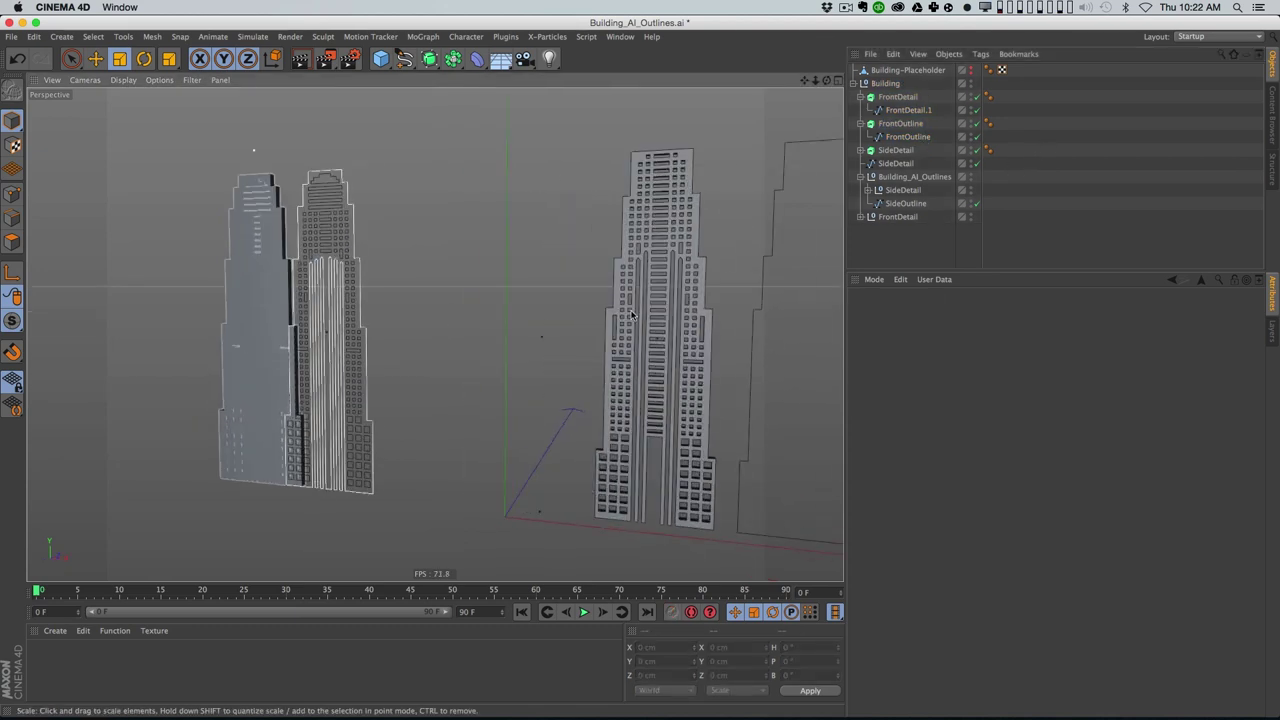
click(900, 97)
drag(928, 372, 926, 375)
scroll(257, 371, up, 3)
alt+drag(257, 371, 323, 343)
alt+right_drag(301, 358, 357, 330)
alt+drag(357, 330, 560, 266)
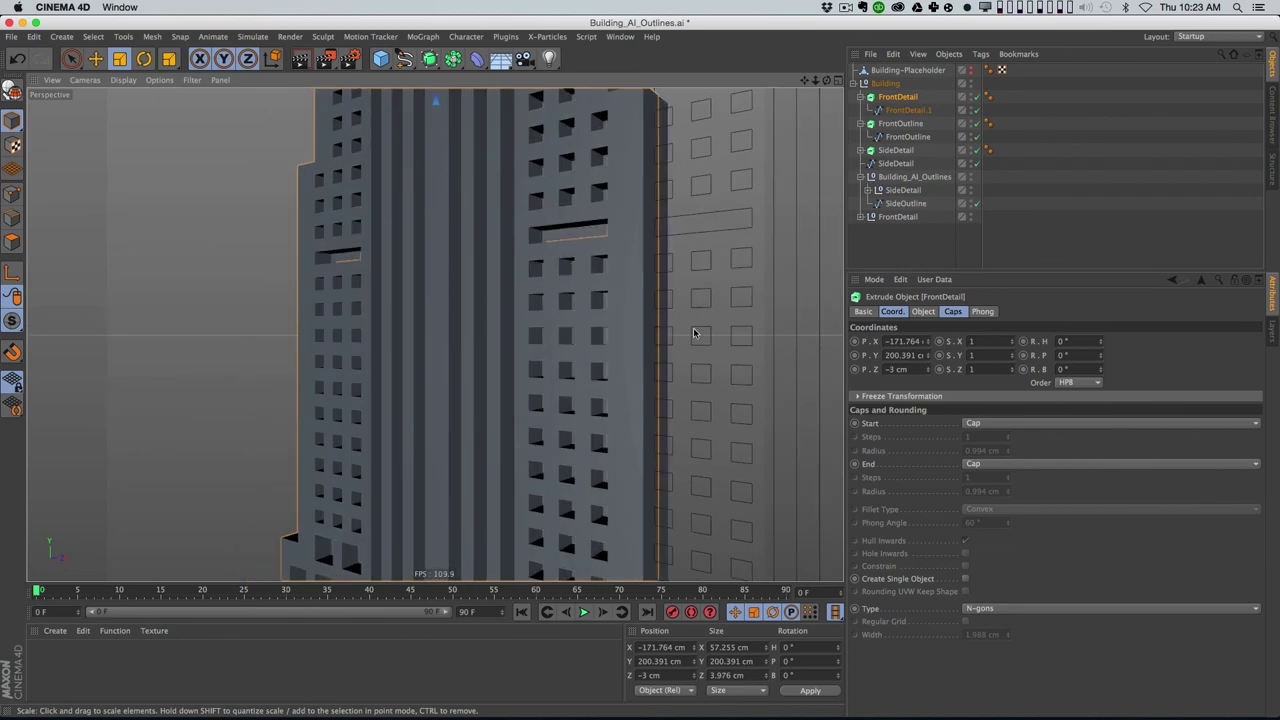
drag(930, 372, 938, 370)
alt+drag(757, 403, 557, 330)
alt+right_drag(556, 330, 611, 320)
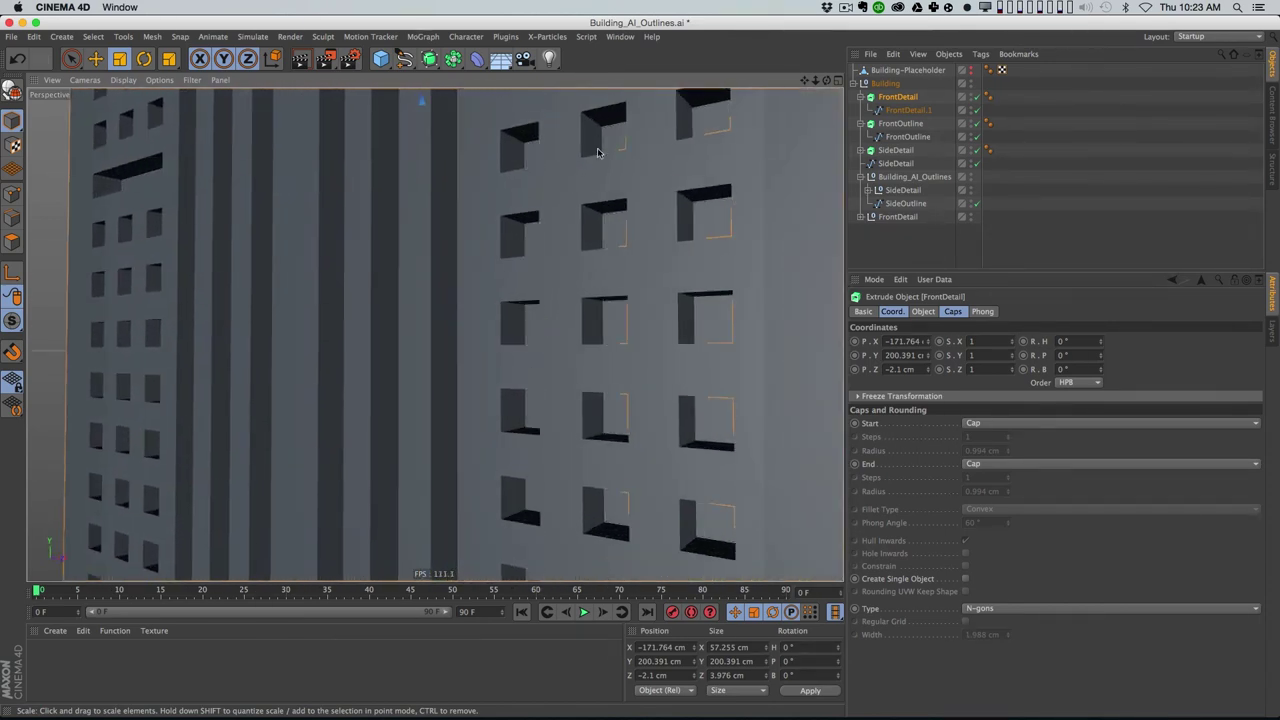
alt+drag(688, 268, 660, 277)
alt+right_drag(674, 266, 618, 298)
alt+drag(686, 279, 609, 369)
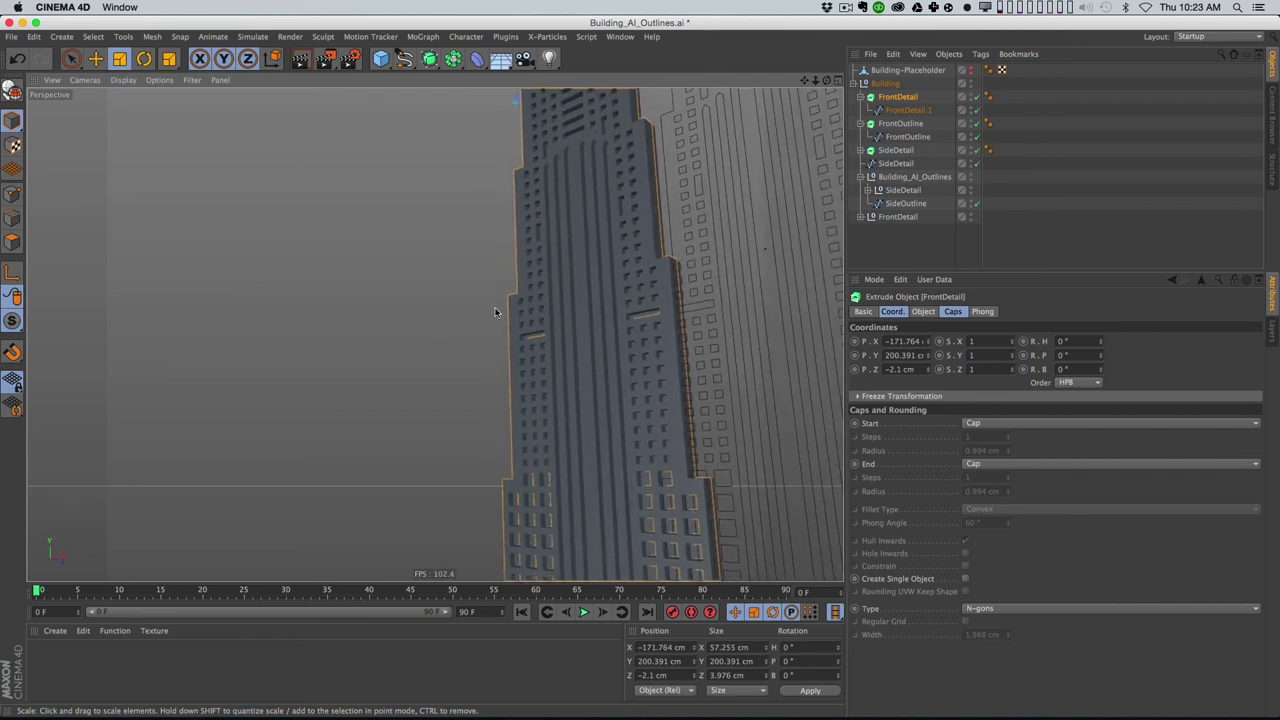
Step: Switch the viewport to Gouraud Shading (Lines), inspect the tower, and collapse FrontDetail
click(123, 80)
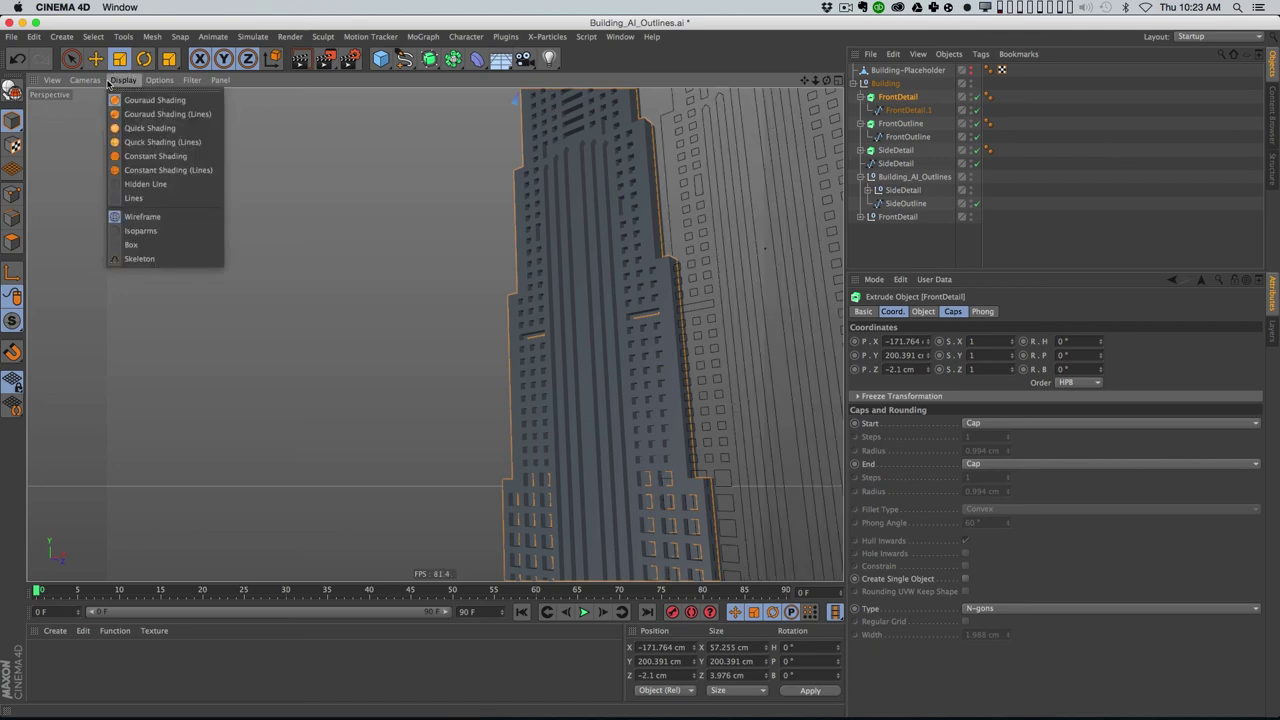
click(140, 114)
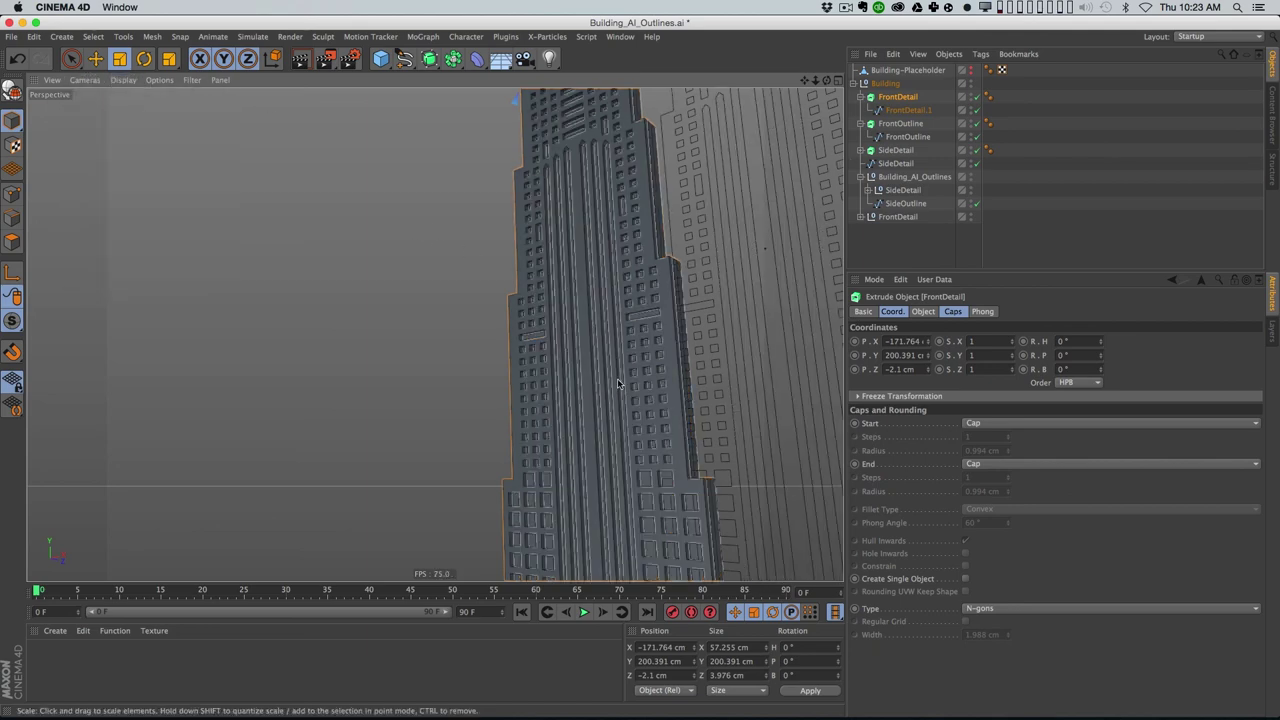
alt+drag(604, 415, 749, 234)
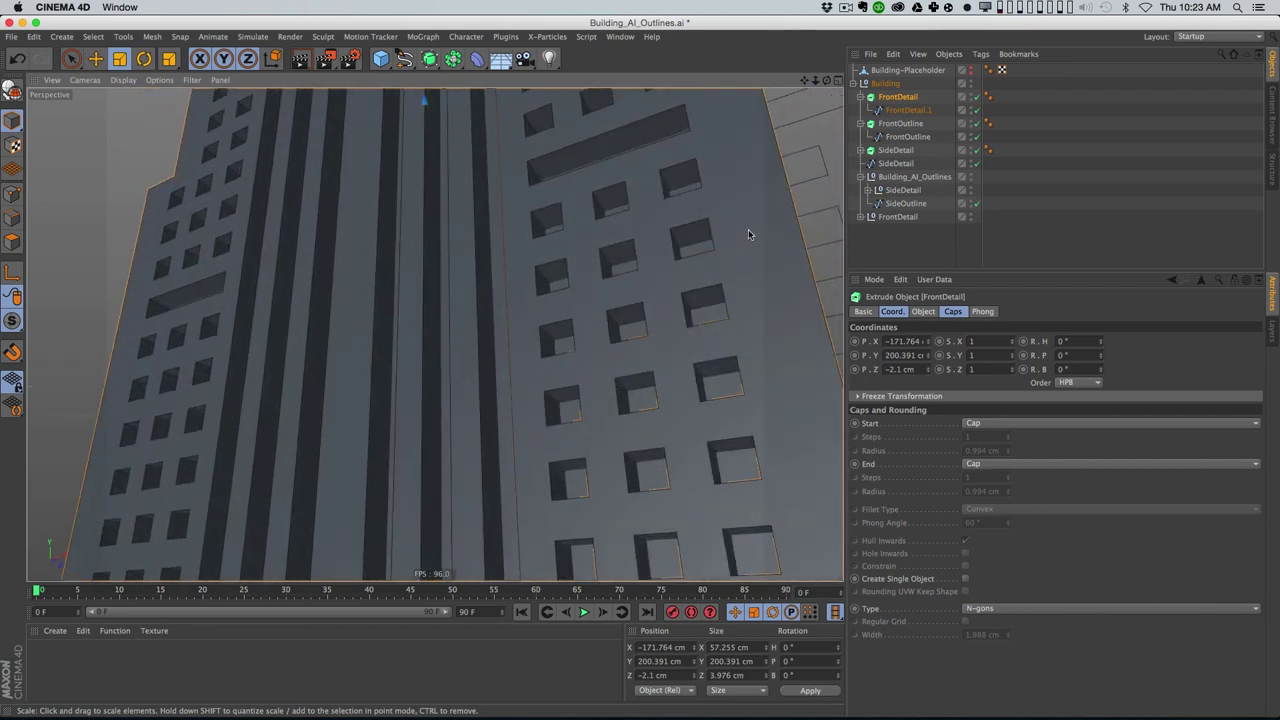
alt+drag(729, 277, 685, 278)
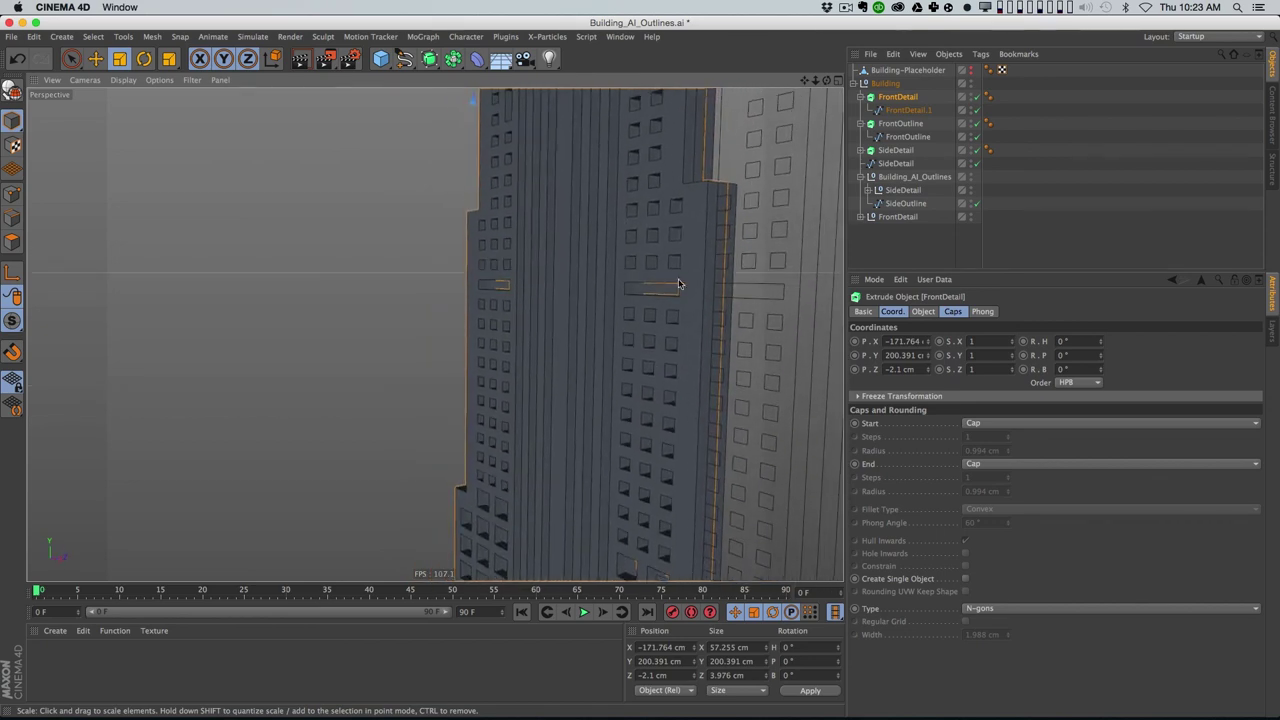
alt+drag(688, 183, 585, 251)
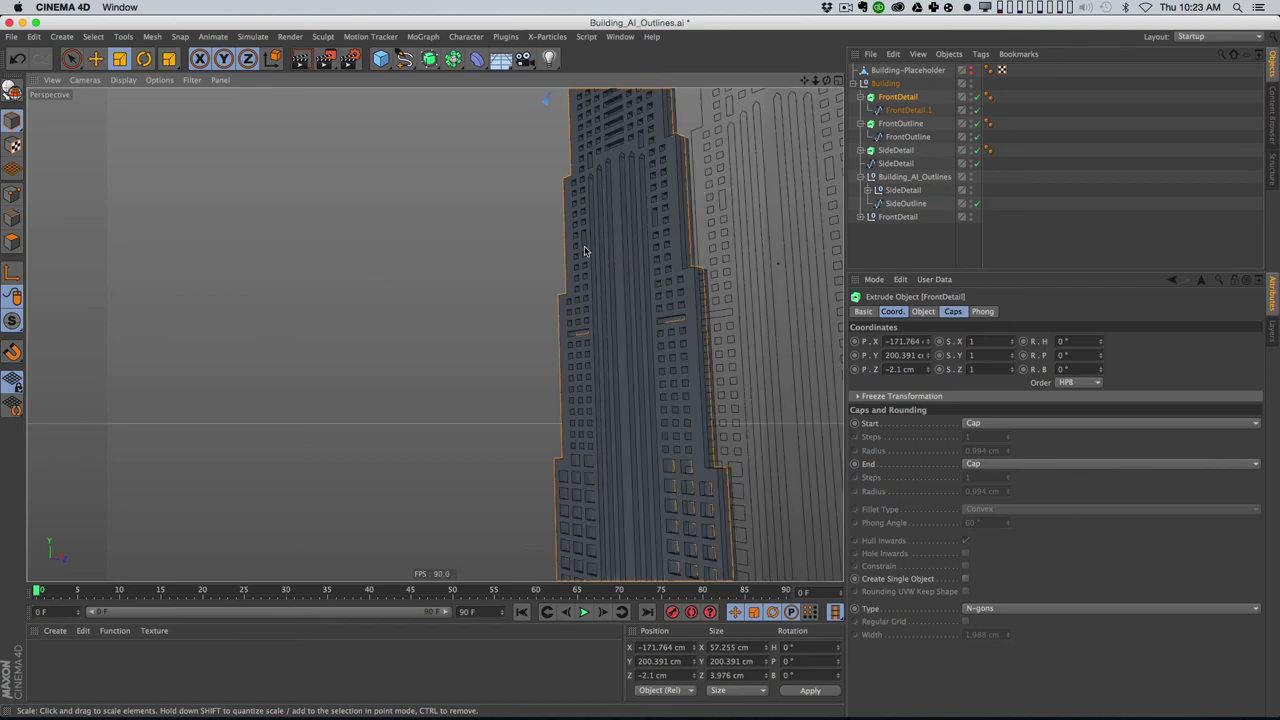
click(912, 250)
click(859, 97)
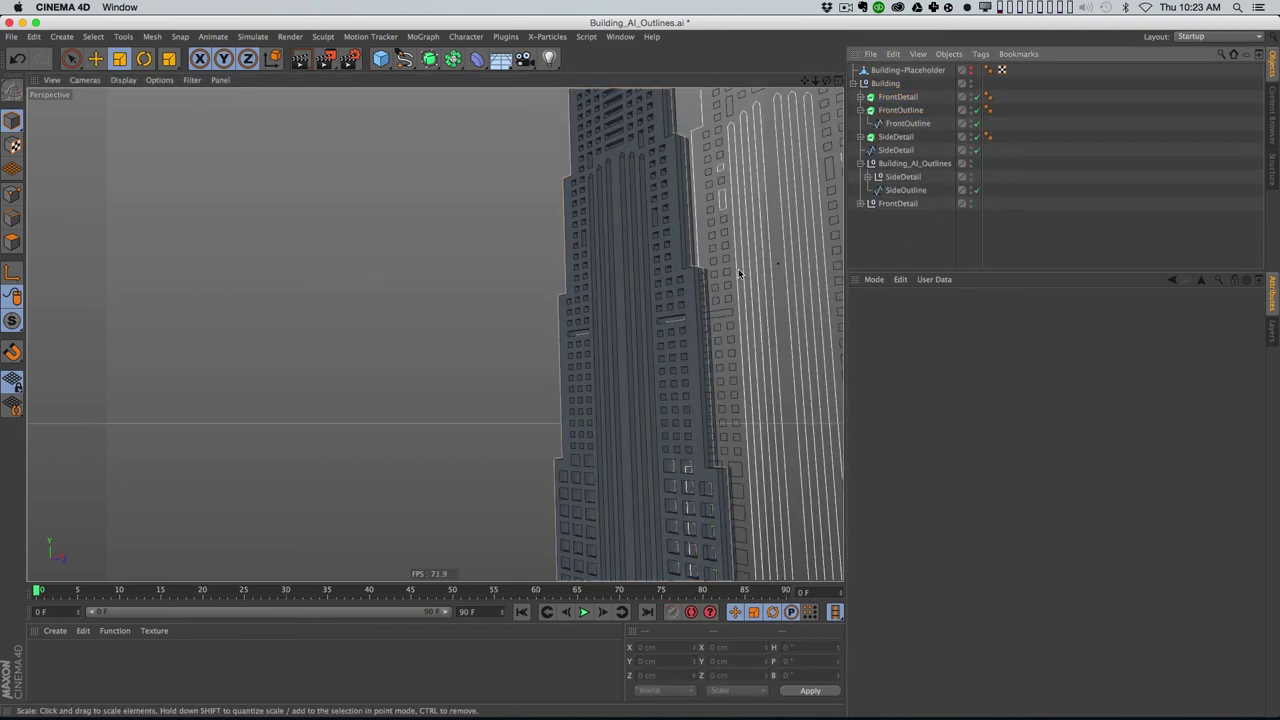
Step: Hide the Building_AI_Outlines group and the spare FrontDetail group from view
alt+drag(711, 275, 681, 325)
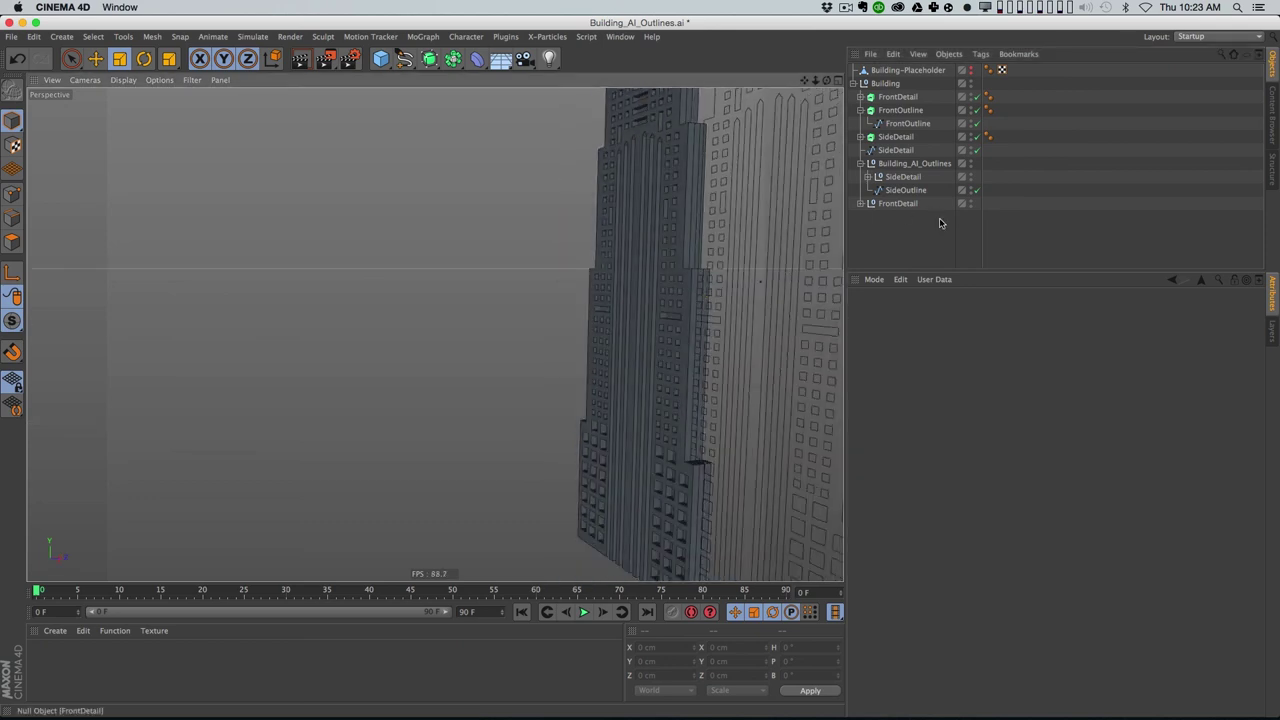
click(859, 110)
click(911, 98)
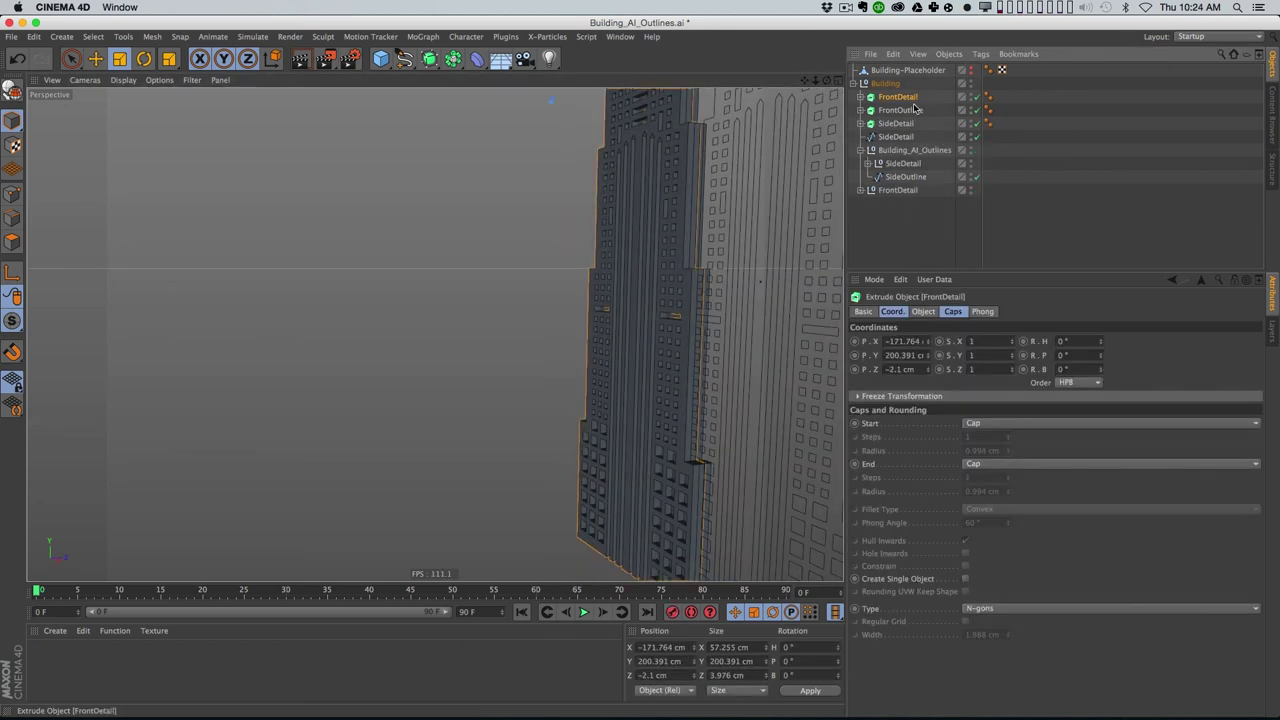
click(912, 112)
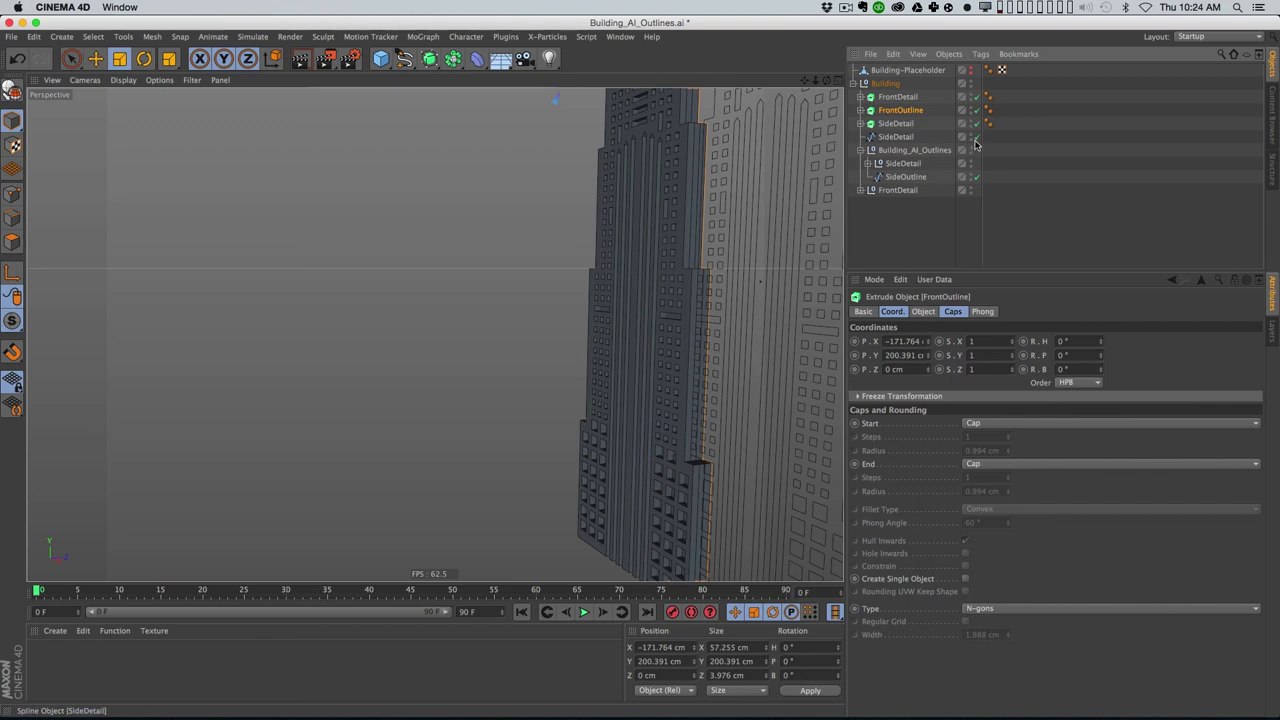
click(902, 137)
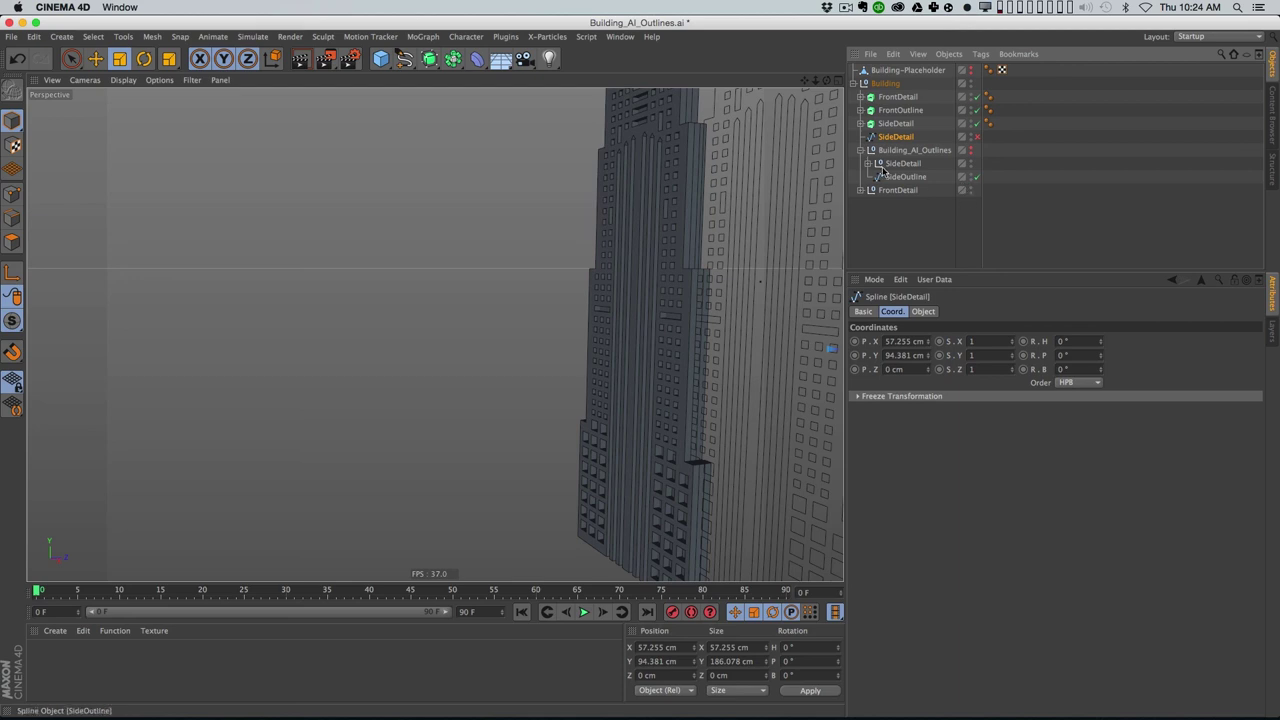
click(858, 150)
alt+click(969, 166)
click(944, 212)
alt+drag(763, 240, 764, 258)
alt+right_drag(780, 246, 772, 270)
alt+drag(772, 272, 776, 308)
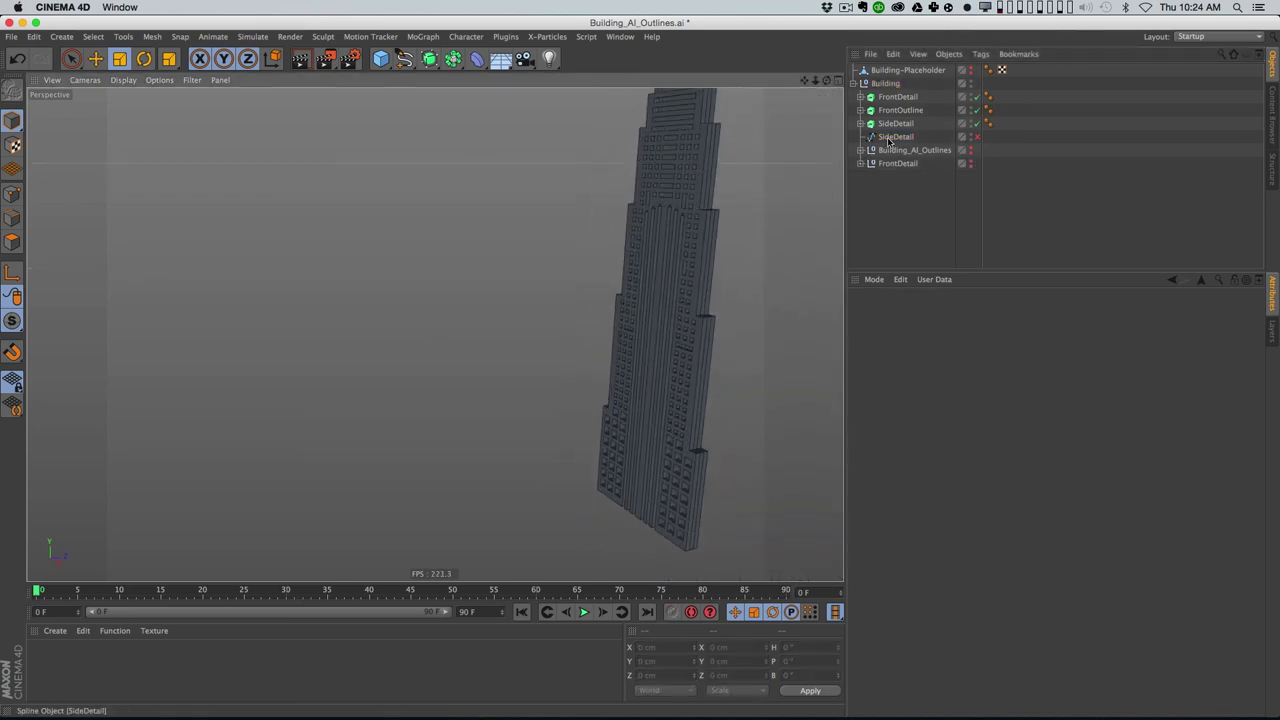
Step: Set the FrontOutline extrusion's Movement Z depth to 38.976 cm
click(915, 111)
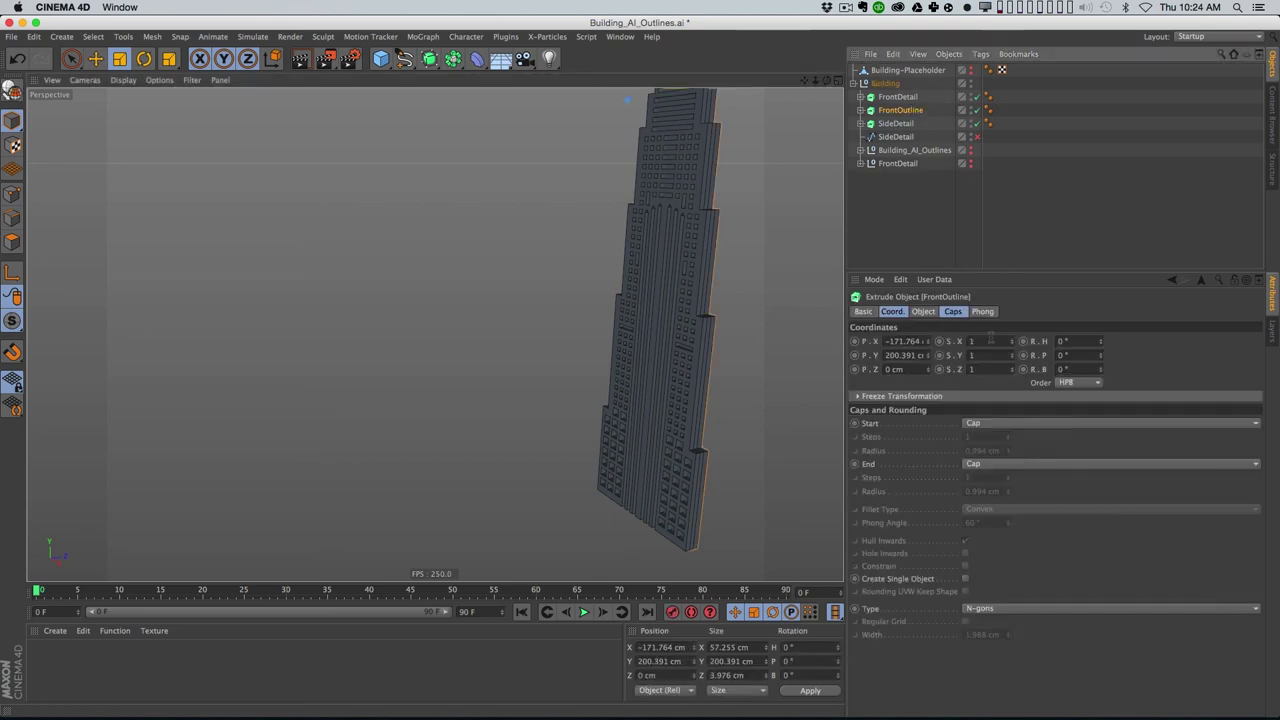
click(922, 312)
drag(1074, 344, 1071, 322)
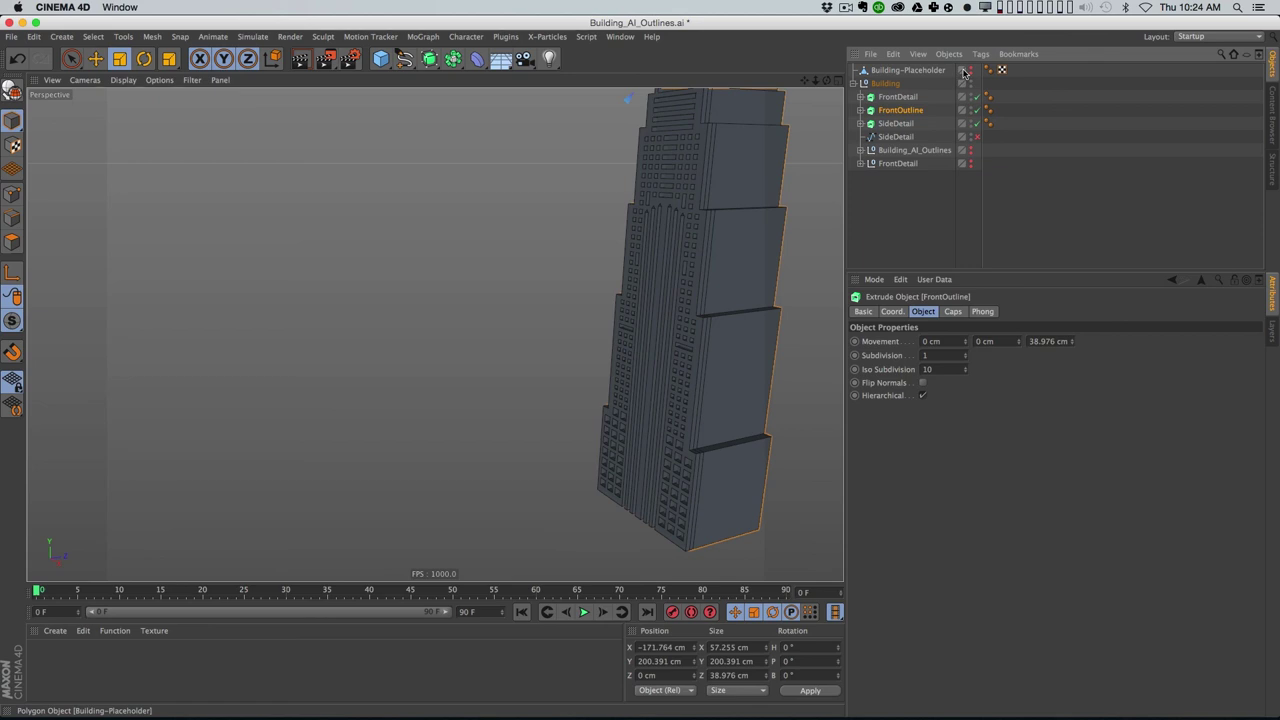
scroll(764, 246, down, 3)
alt+drag(763, 246, 621, 389)
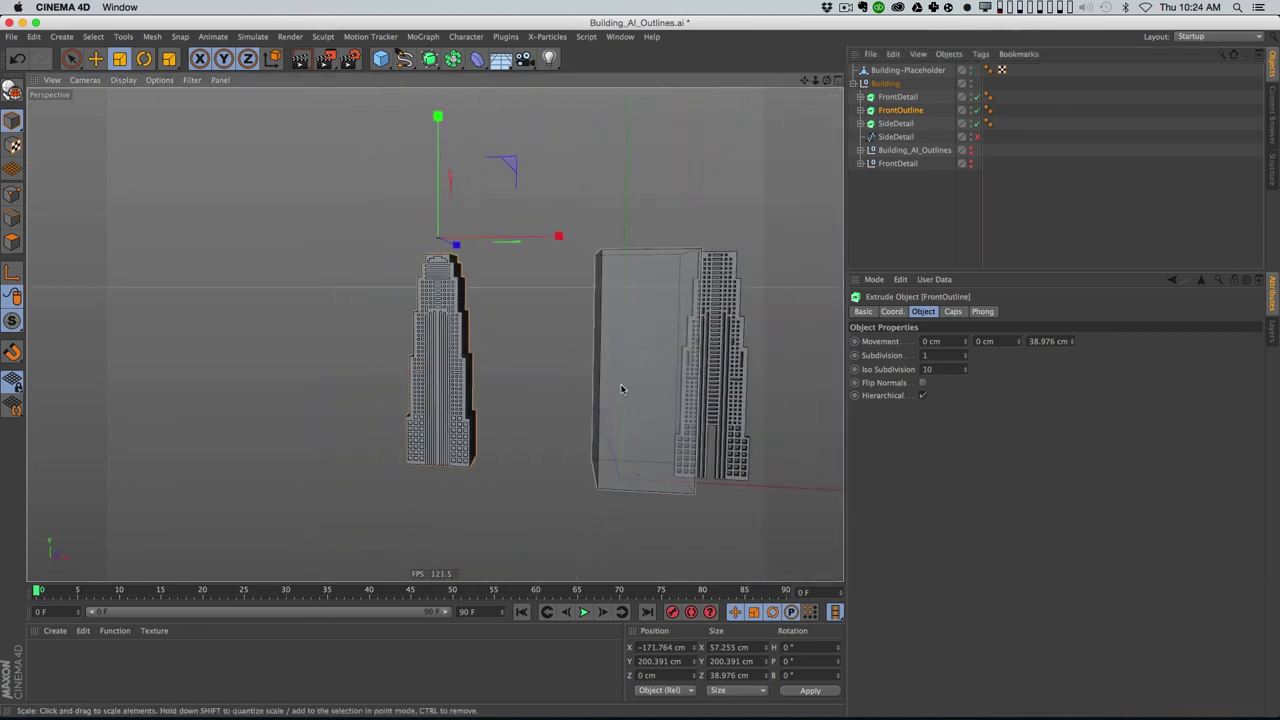
Step: Move FrontDetail and FrontOutline out of the Building group and rename that null Building_Setup
click(647, 350)
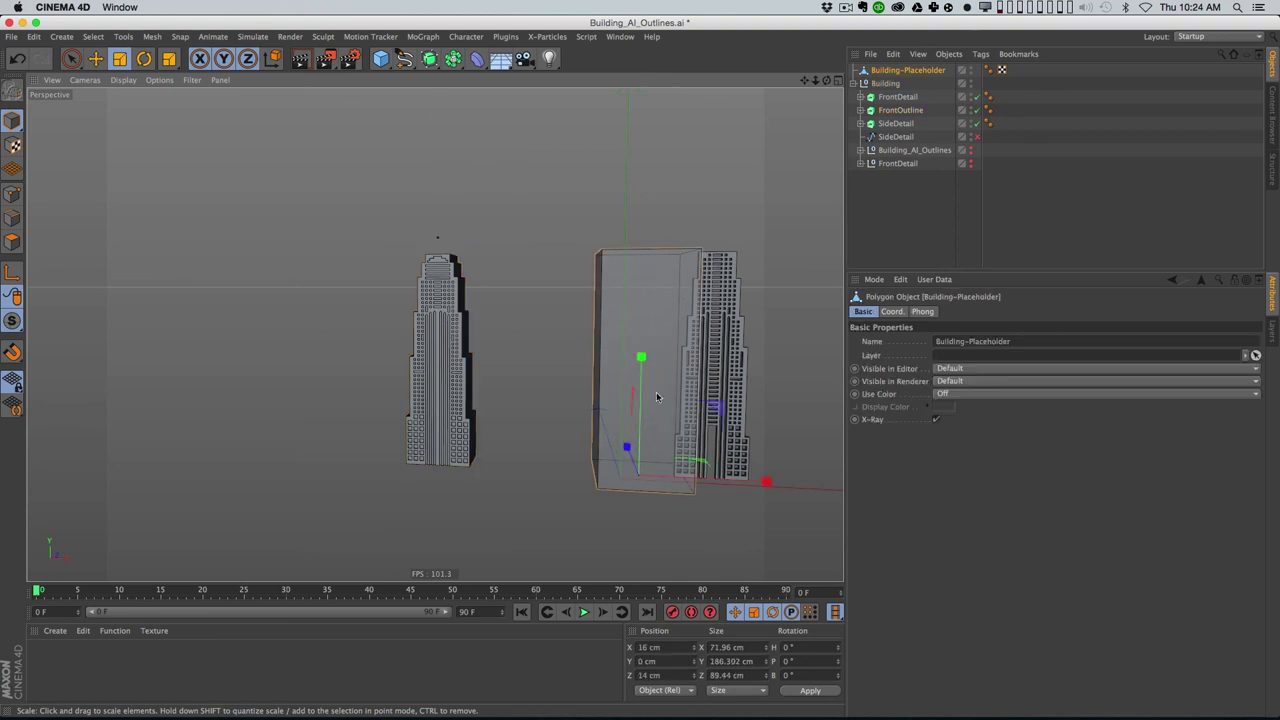
click(909, 97)
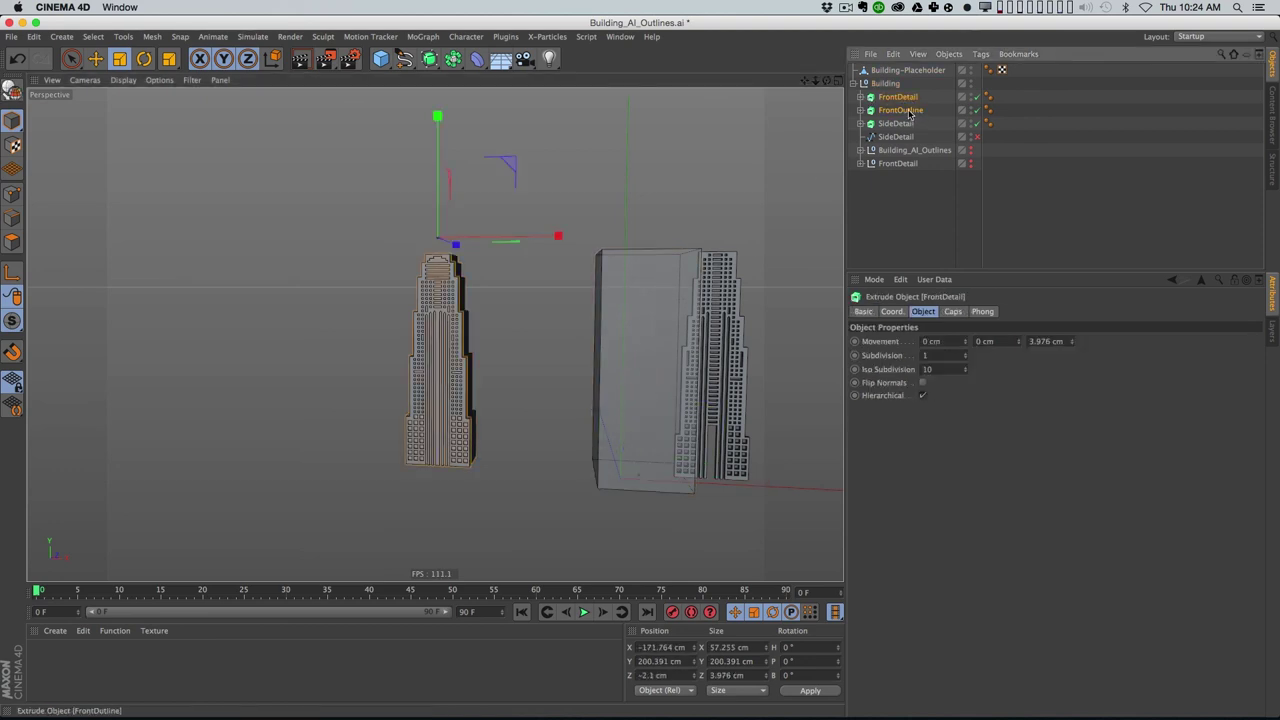
shift+click(909, 111)
drag(898, 80, 900, 82)
click(853, 110)
click(889, 110)
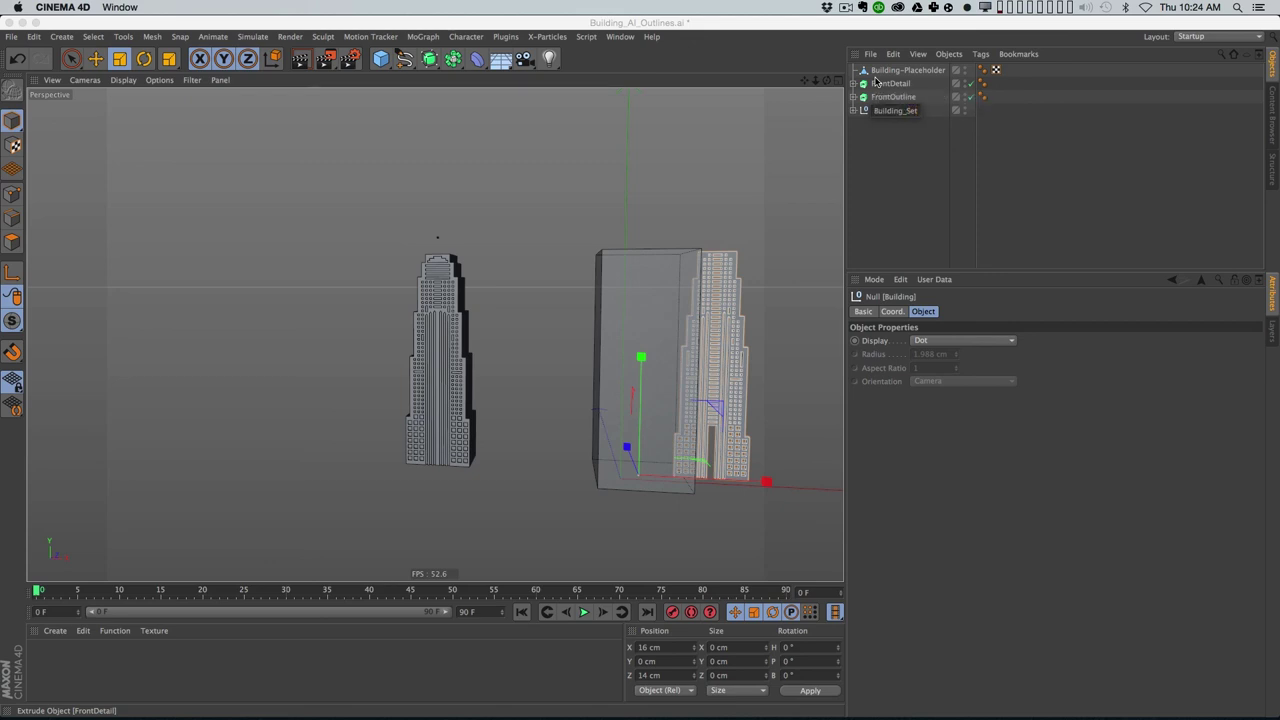
text(tup)
key(Return)
Step: Group FrontDetail and FrontOutline under a new null named FinalBuilding
click(853, 166)
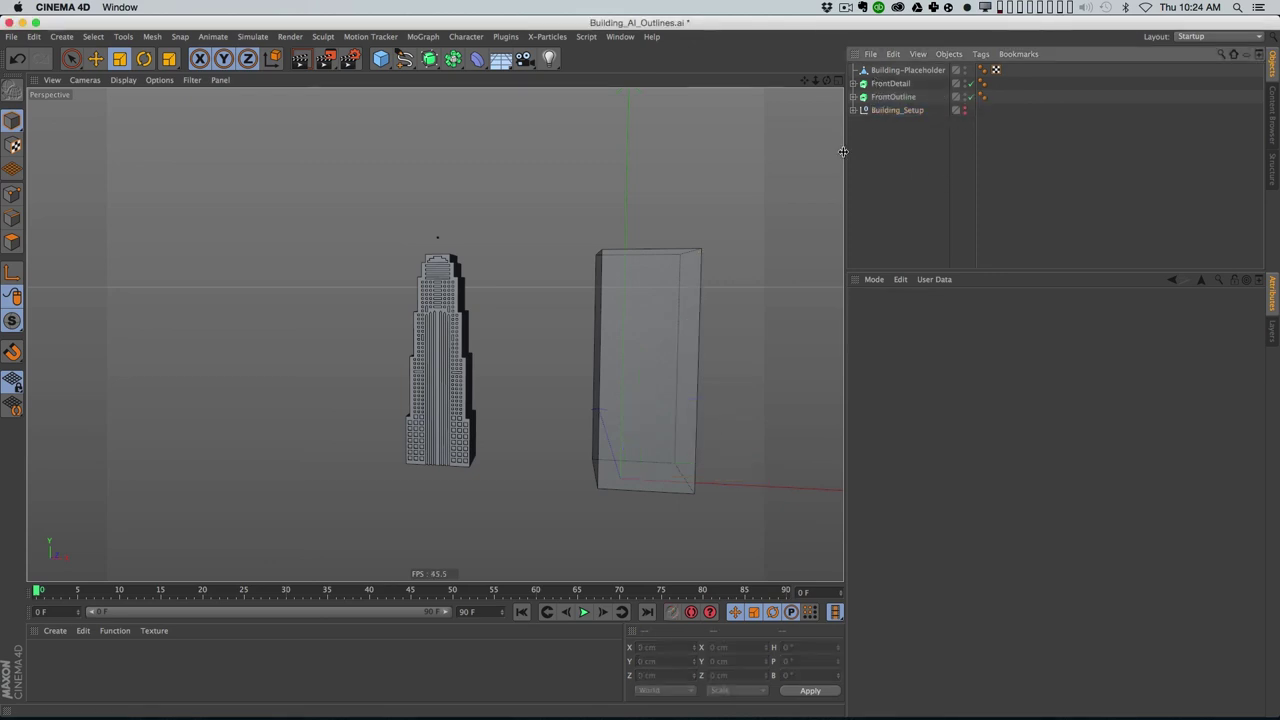
click(890, 83)
shift+click(900, 97)
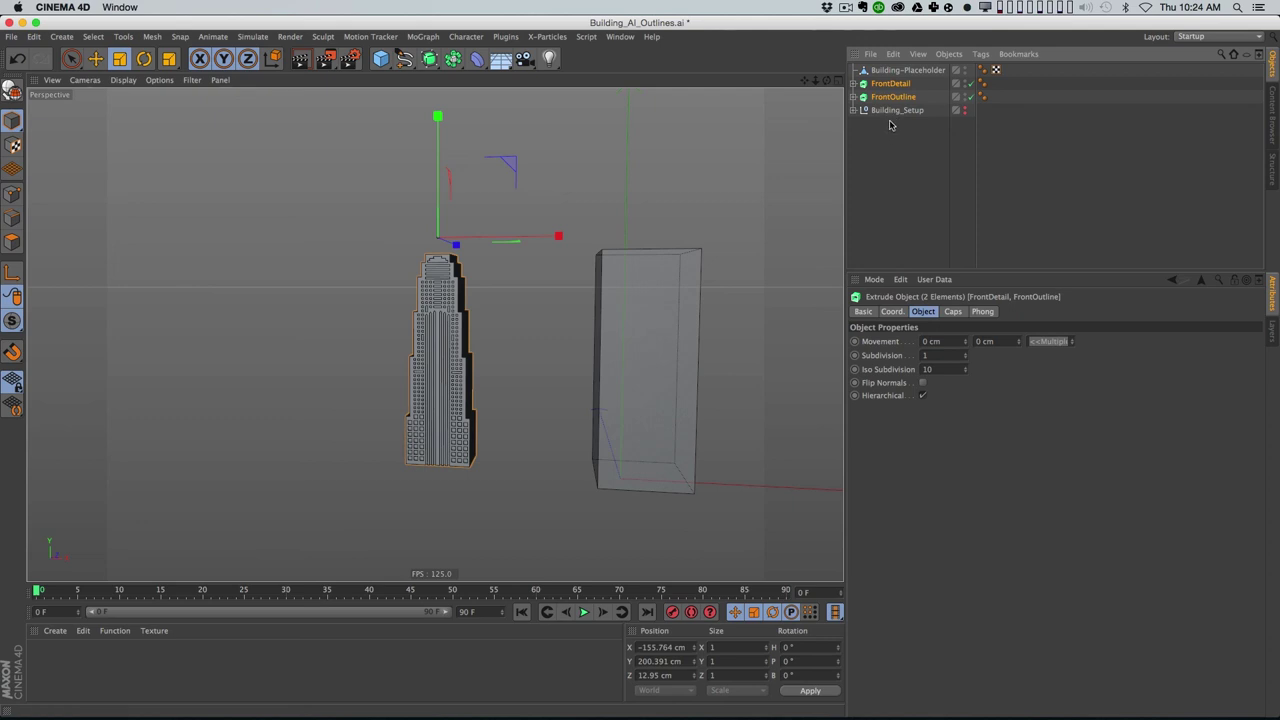
key(alt+g)
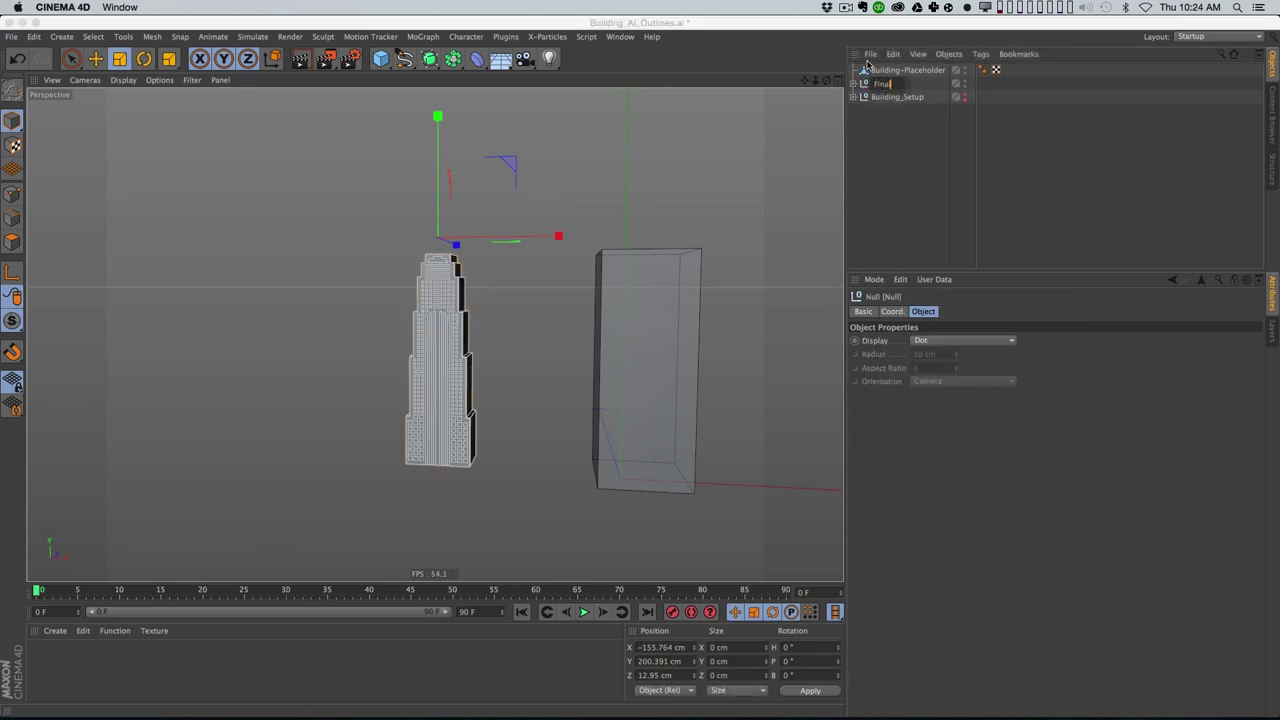
text(g)
key(Return)
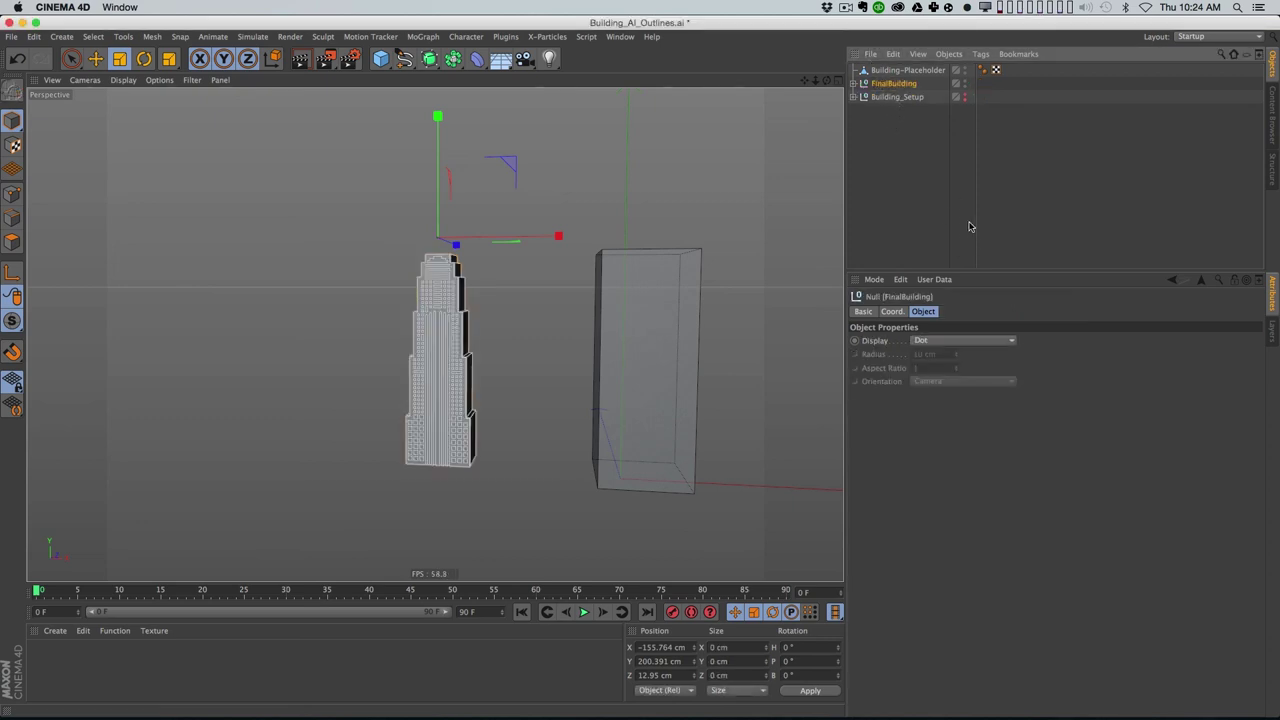
Step: Move FinalBuilding's axis to the bottom using Axis Center with Y at -100%
click(152, 36)
mouse_move(189, 165)
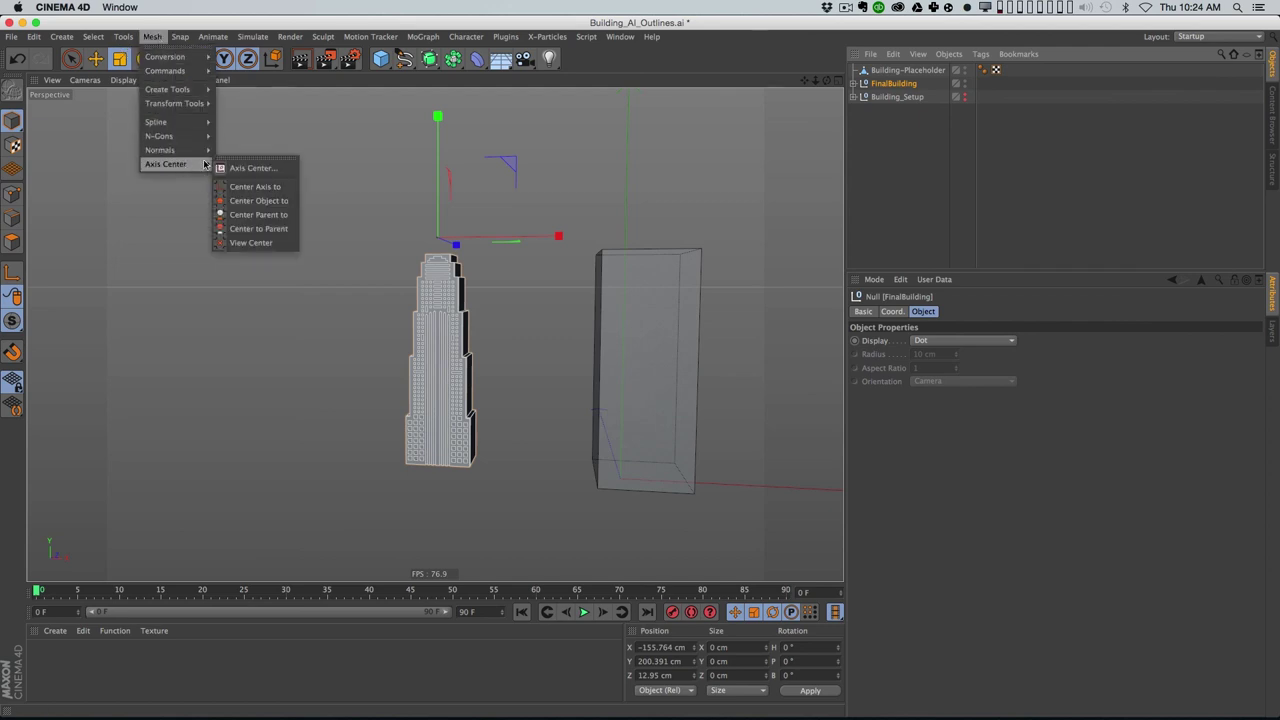
click(250, 168)
click(997, 311)
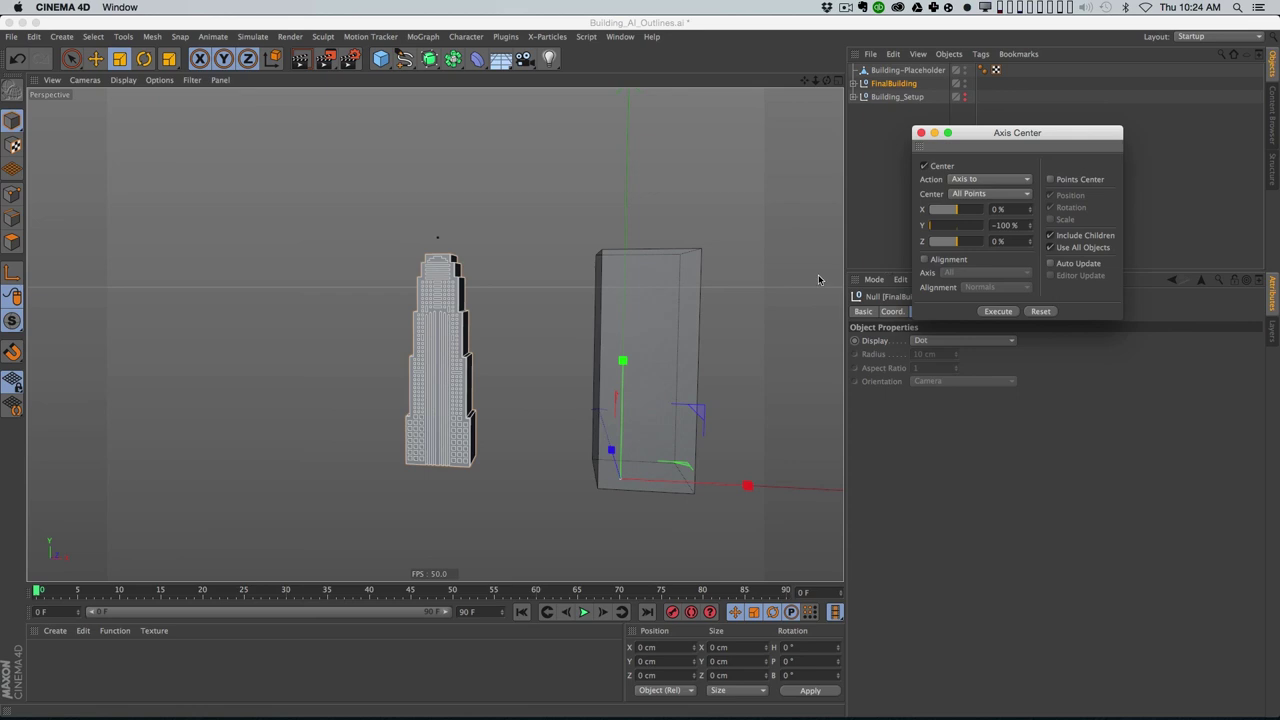
Step: Inspect the FrontOutline and FrontDetail extrusions and splines, then reselect the FinalBuilding null
click(1002, 112)
click(853, 83)
click(860, 110)
click(860, 97)
click(894, 123)
click(897, 136)
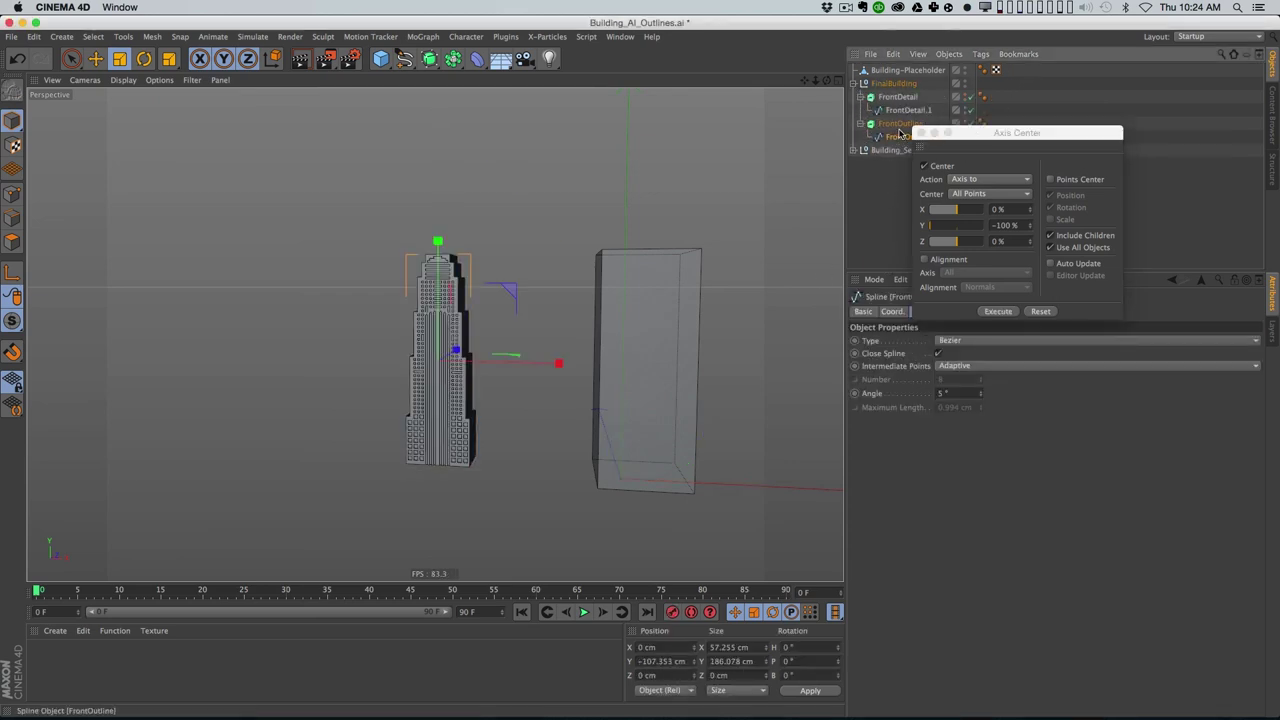
click(899, 97)
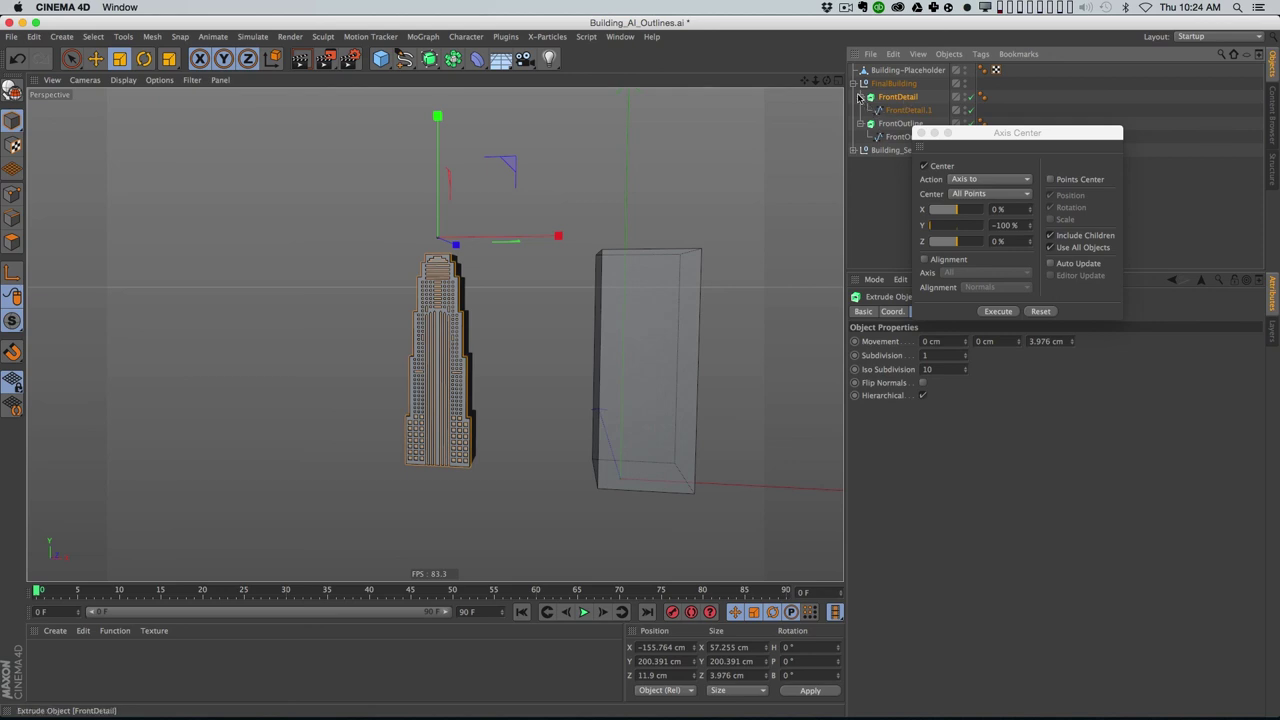
click(859, 96)
click(859, 110)
click(893, 83)
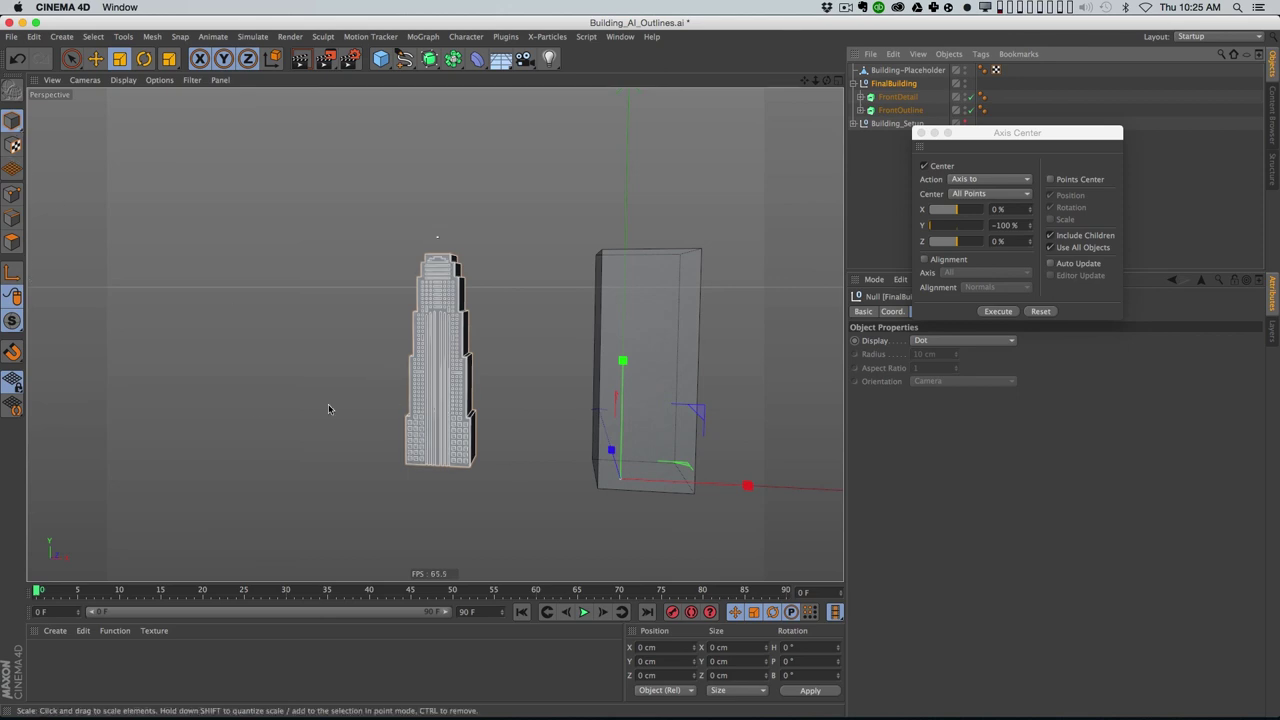
Step: Move FinalBuilding's axis onto the building, nudging it 3.493 cm along X
key(e)
drag(712, 482, 530, 460)
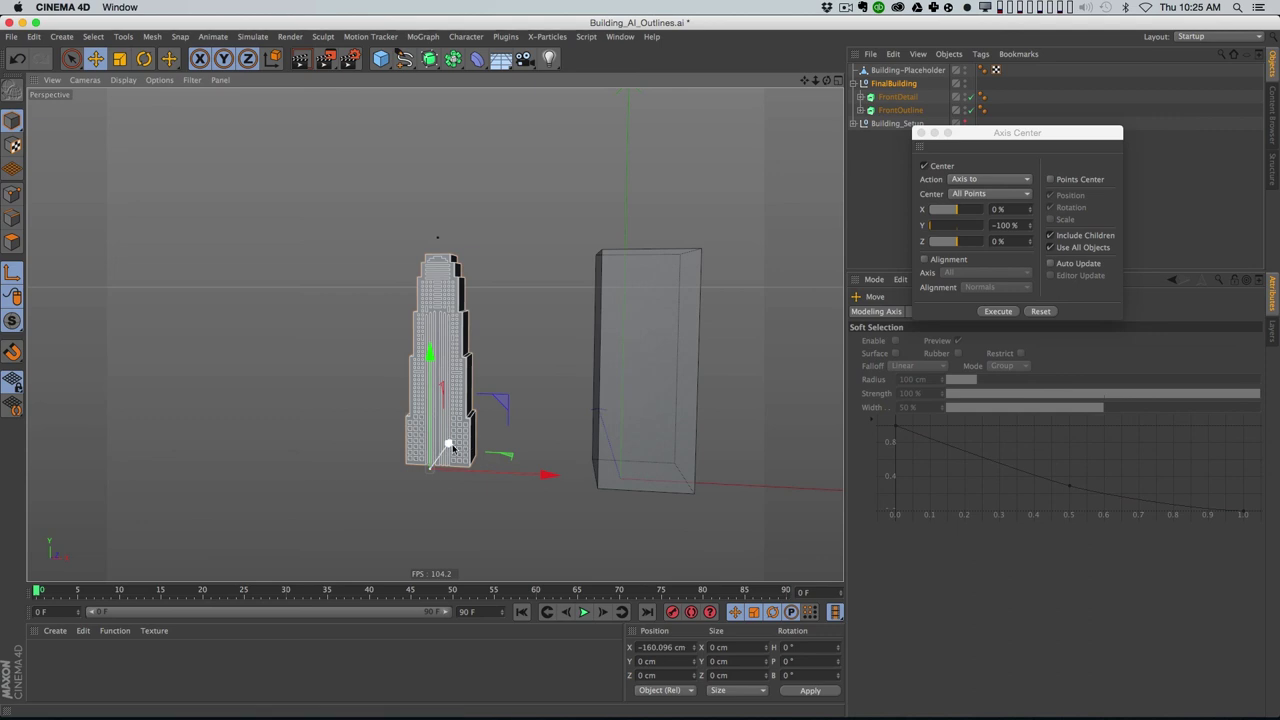
click(838, 80)
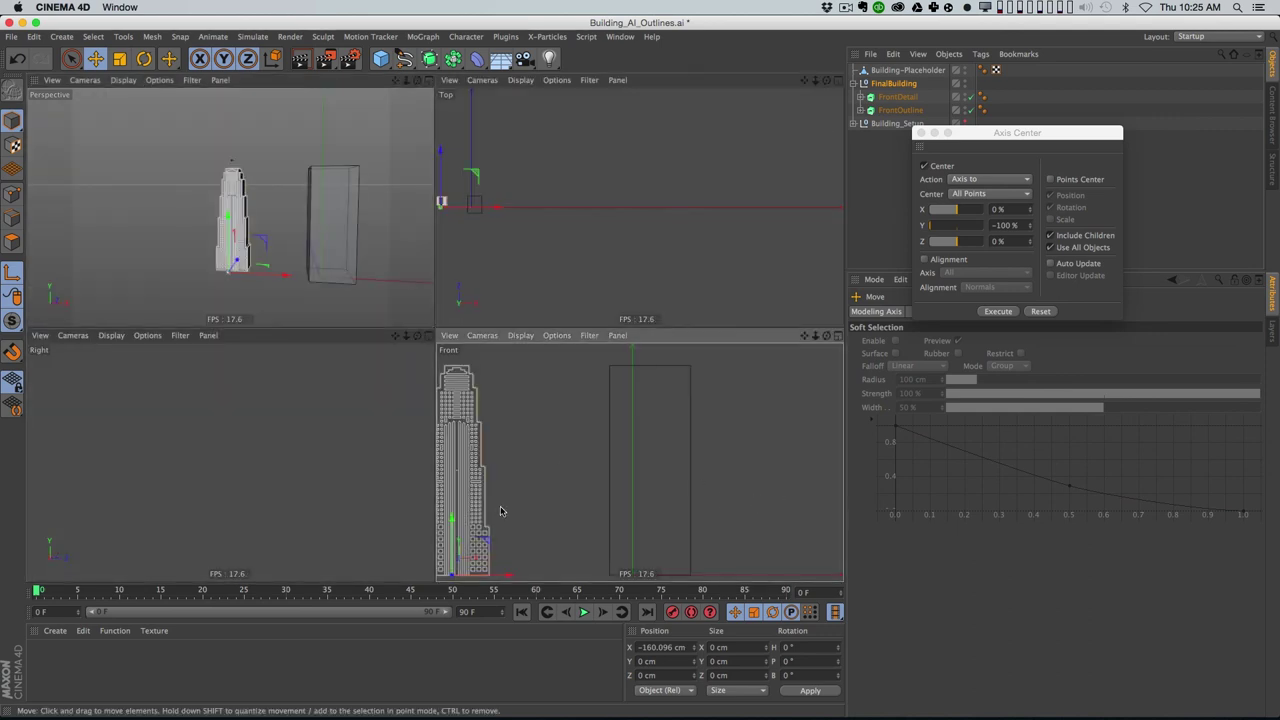
scroll(640, 453, up, 10)
drag(575, 482, 614, 482)
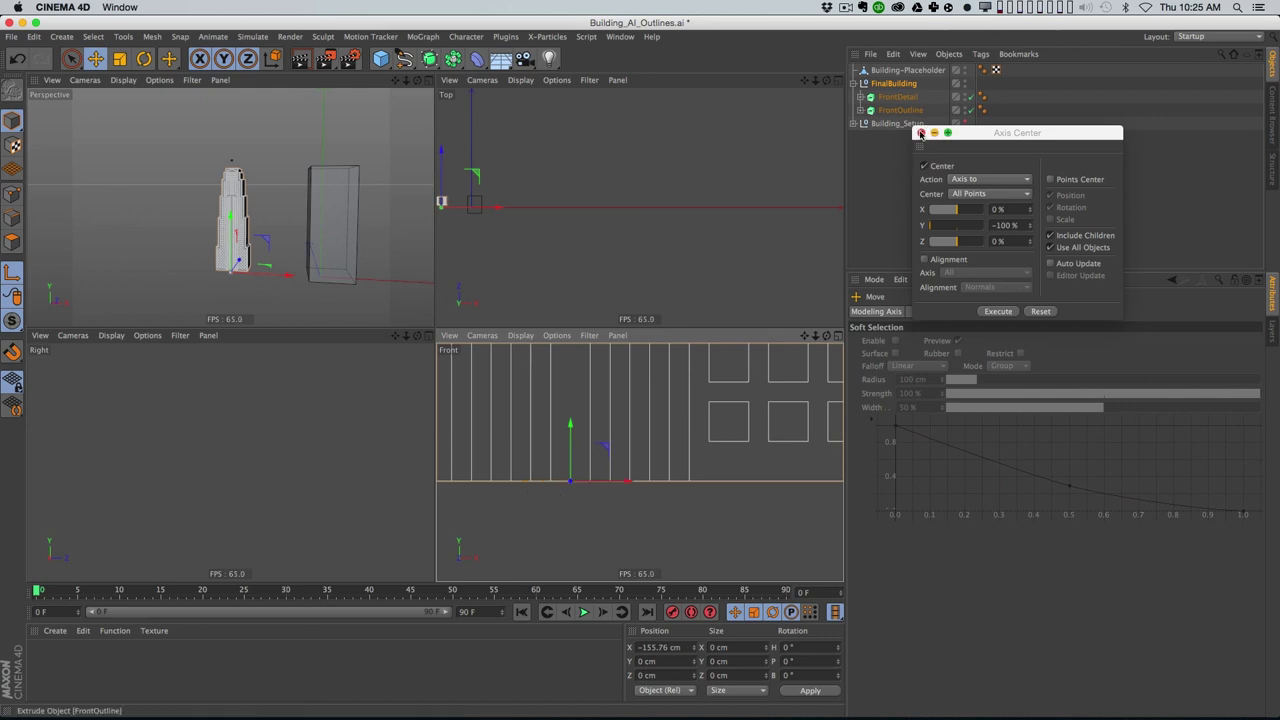
Step: Close the axis settings and make FinalBuilding a child of Building-Placeholder
click(921, 133)
click(858, 84)
drag(895, 72, 901, 74)
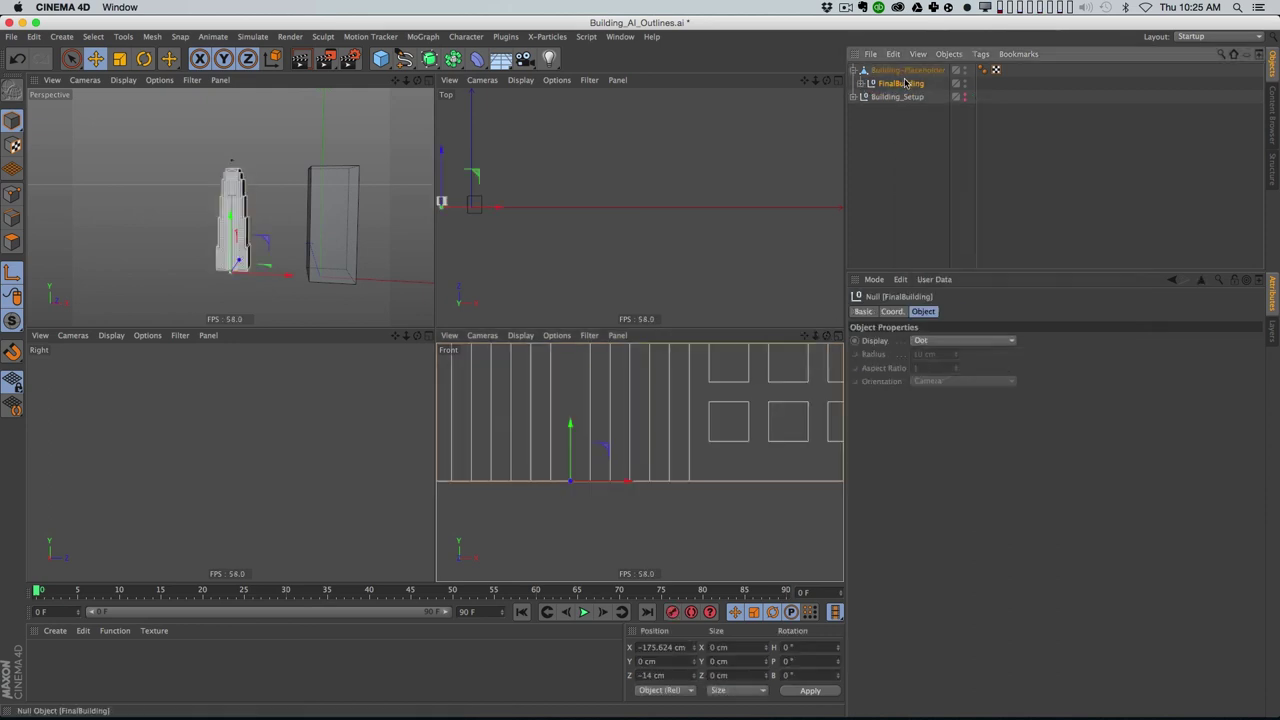
Step: Set FinalBuilding's X and Z positions to 0 in the Coord. tab
click(892, 311)
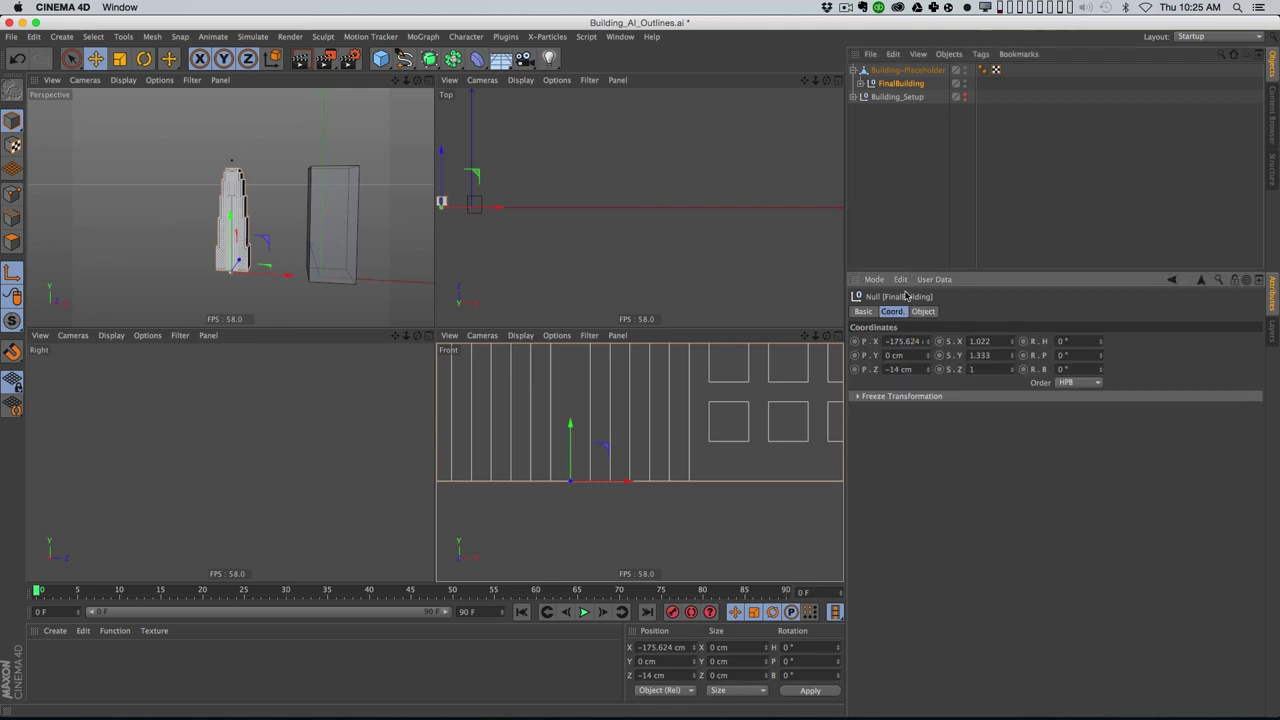
key(Tab)
key(Tab)
text(0)
key(Return)
Step: Try sliding FinalBuilding along Z to about 11 cm, undoing the accidental axis moves
alt+right_drag(356, 262, 334, 267)
alt+drag(334, 267, 329, 260)
alt+middle_drag(329, 260, 300, 240)
alt+drag(300, 240, 274, 249)
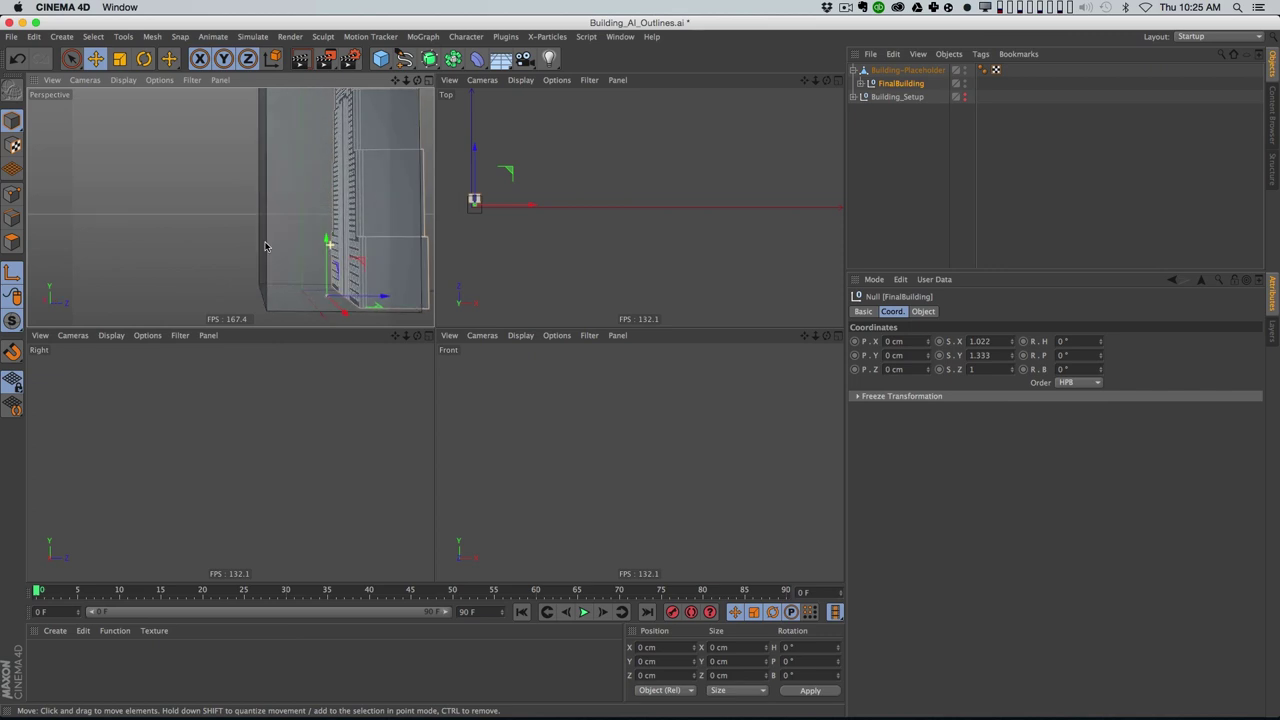
mouse_move(392, 302)
mouse_down()
mouse_move(365, 303)
mouse_move(393, 301)
mouse_up()
key(super+z)
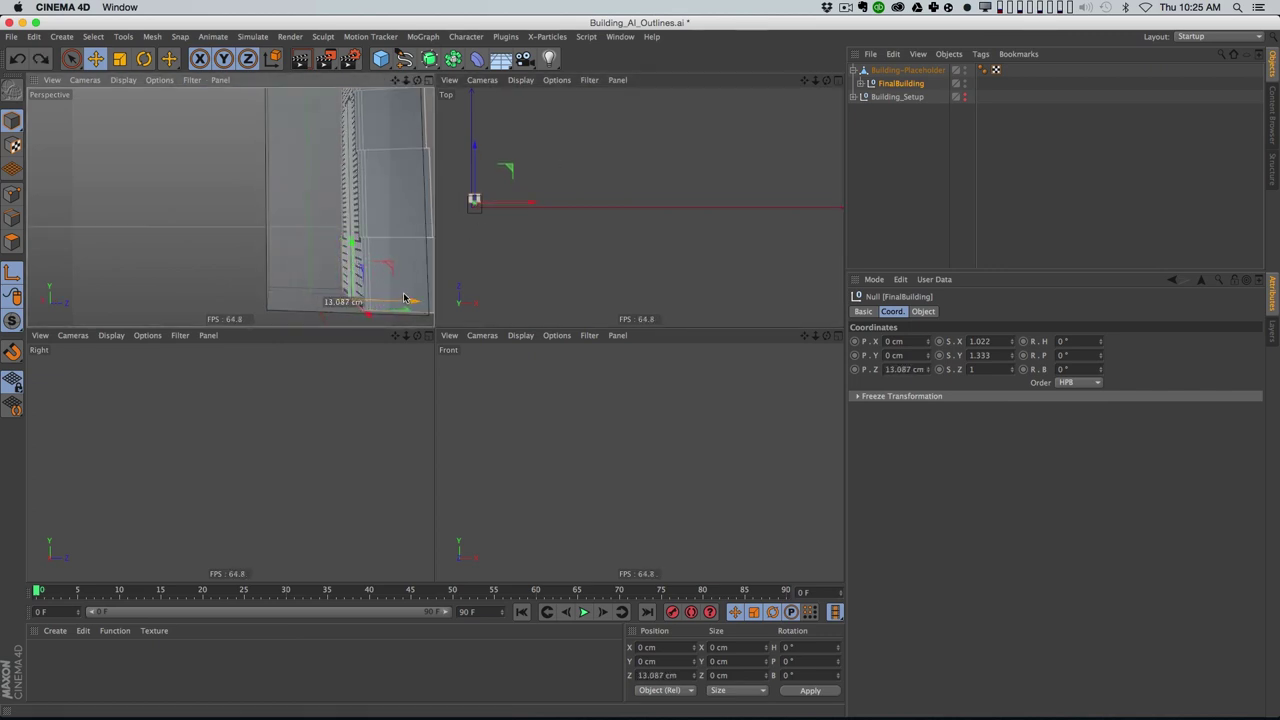
alt+drag(424, 279, 321, 294)
key(super+z)
Step: Turn off axis-only editing and move FinalBuilding to about -43.8 cm along Z
click(12, 272)
alt+right_drag(472, 212, 584, 202)
alt+middle_drag(487, 260, 557, 237)
alt+right_drag(557, 237, 597, 260)
drag(585, 156, 585, 165)
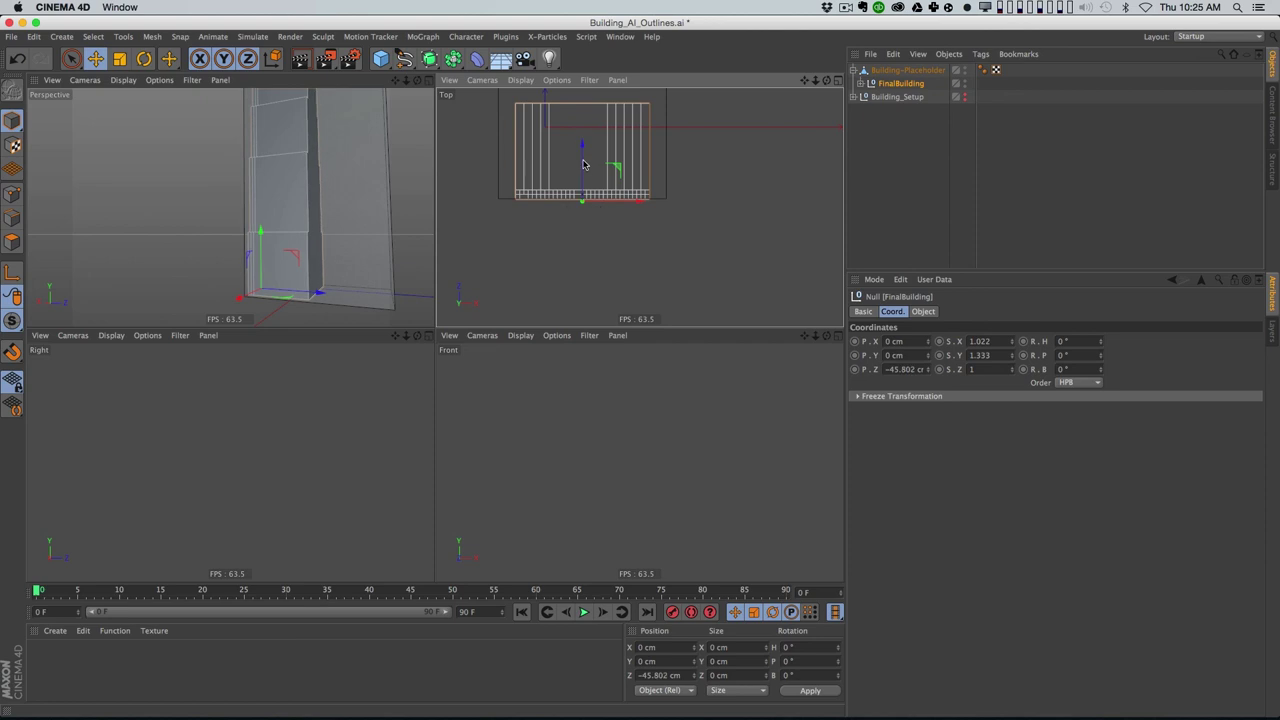
alt+middle_drag(565, 188, 561, 269)
Step: Deepen the FrontOutline extrusion to 87.076 cm along Z
click(861, 84)
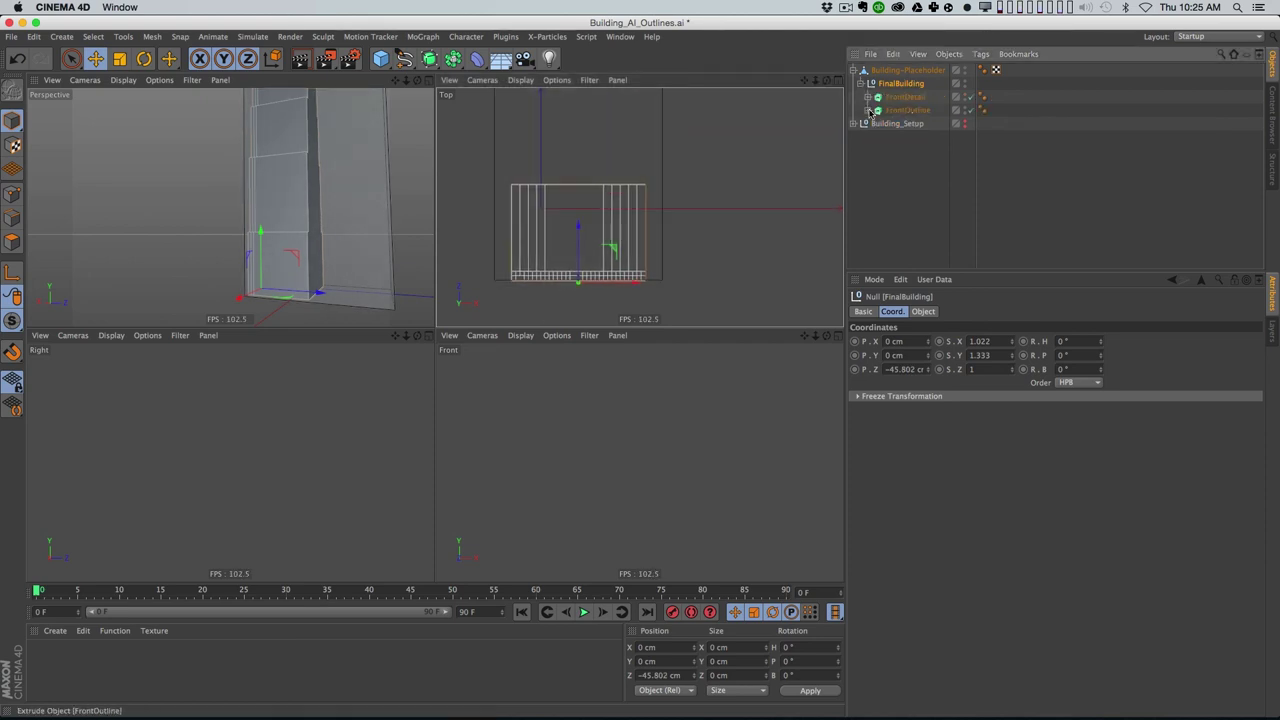
click(868, 110)
click(905, 110)
click(924, 312)
scroll(737, 237, down, 2)
drag(1069, 340, 1061, 254)
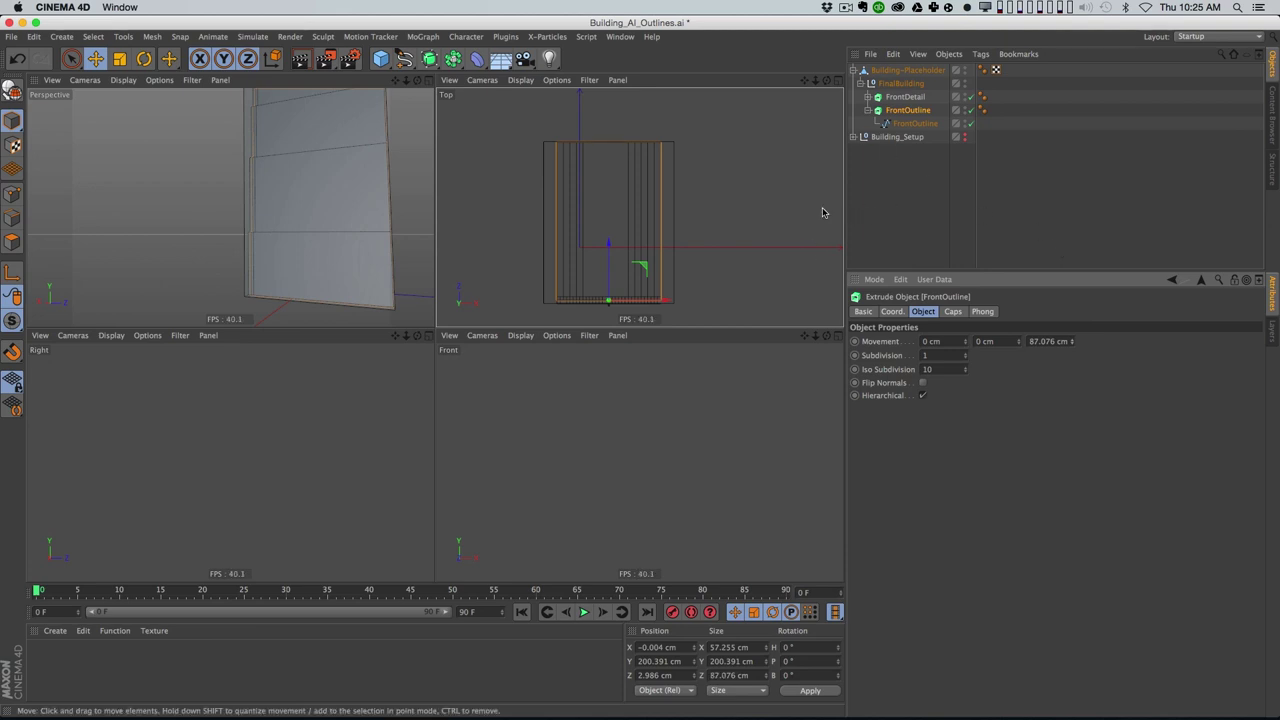
Step: Move FinalBuilding out of Building-Placeholder back to the top level
click(860, 83)
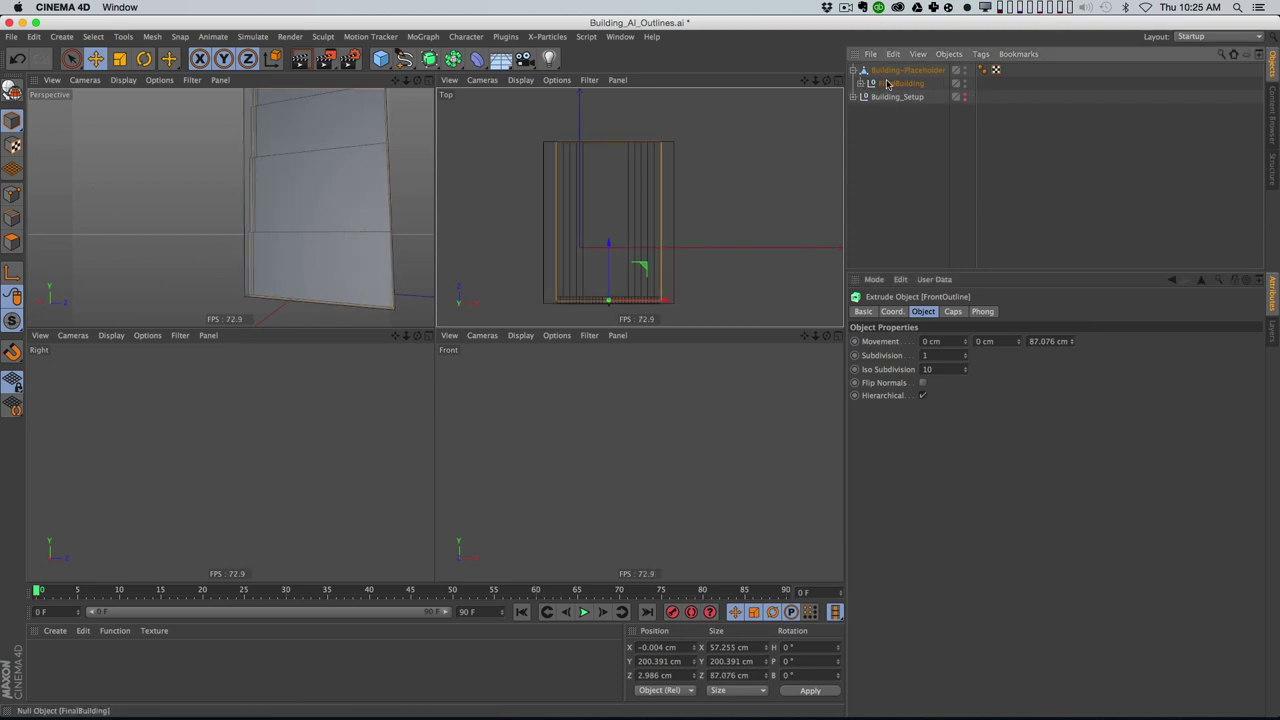
drag(888, 83, 886, 106)
alt+drag(311, 208, 431, 200)
alt+right_drag(431, 200, 277, 208)
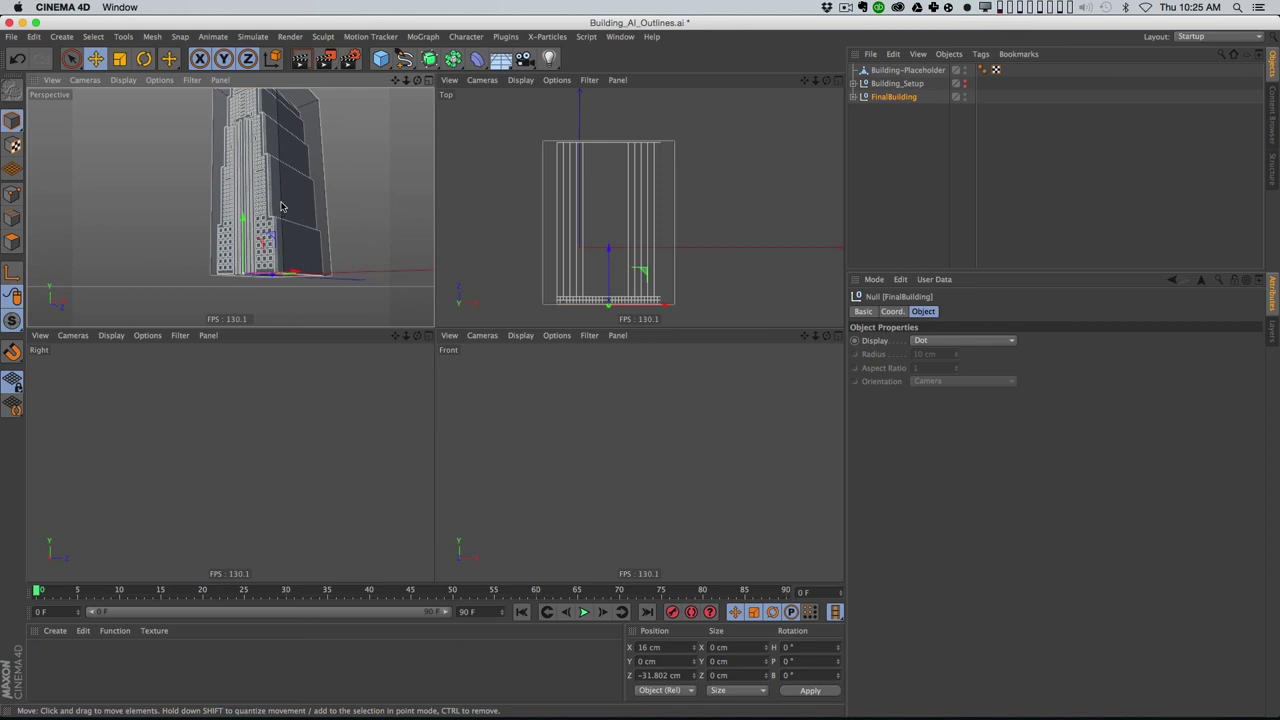
Step: Maximize the Perspective view and frame a frontal view of the whole building
alt+drag(291, 234, 310, 217)
click(428, 80)
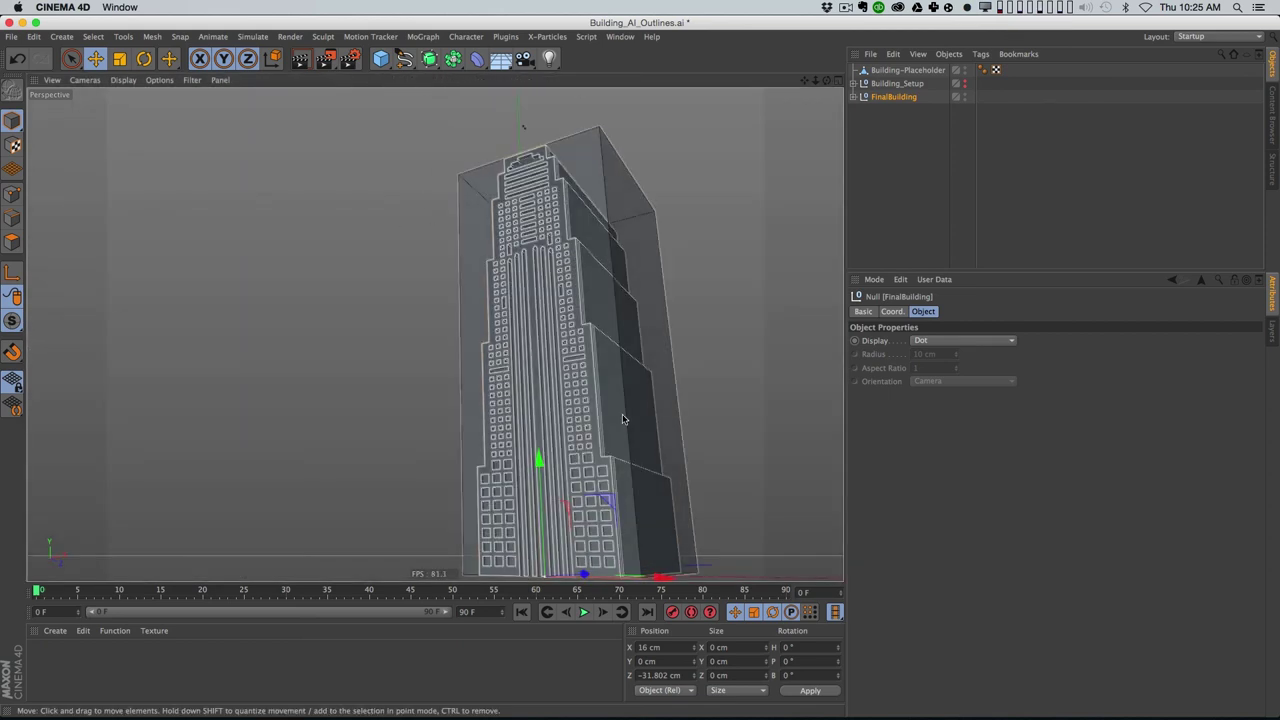
alt+middle_drag(626, 417, 618, 367)
mouse_move(590, 417)
alt+mouse_down()
mouse_move(588, 405)
mouse_move(605, 432)
alt+mouse_up()
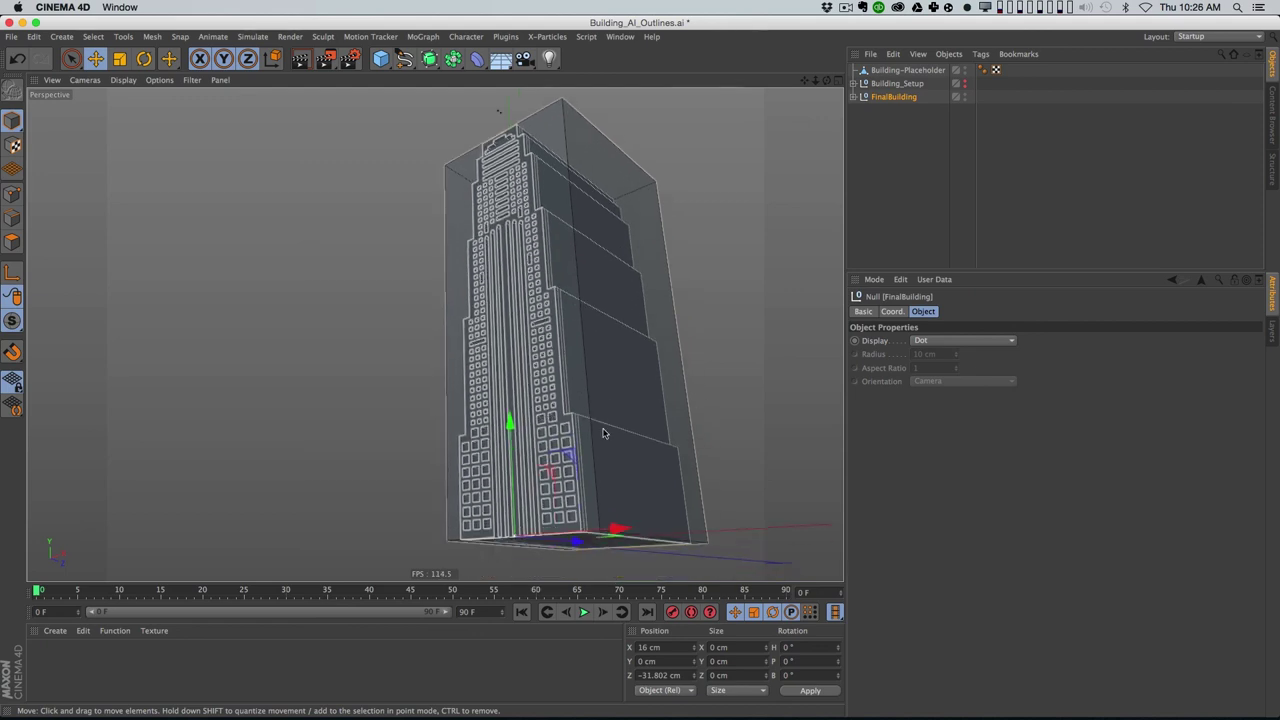
click(703, 366)
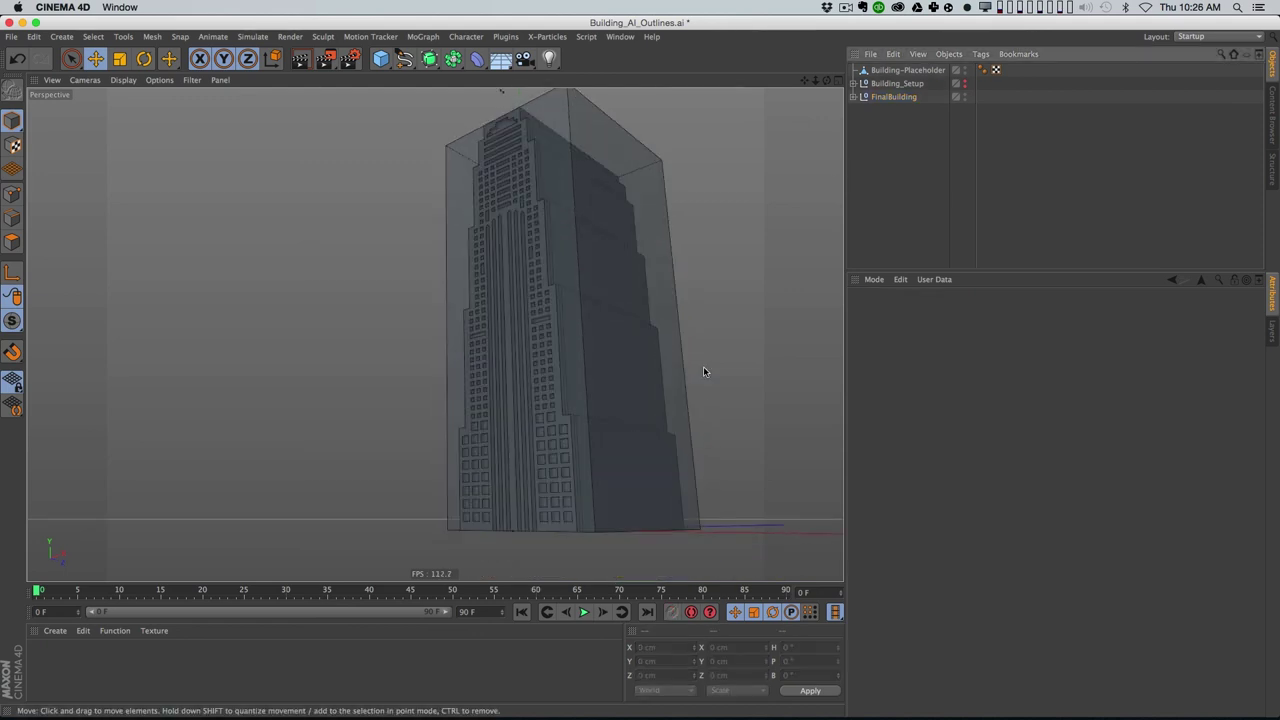
alt+drag(592, 456, 662, 452)
alt+drag(561, 441, 580, 407)
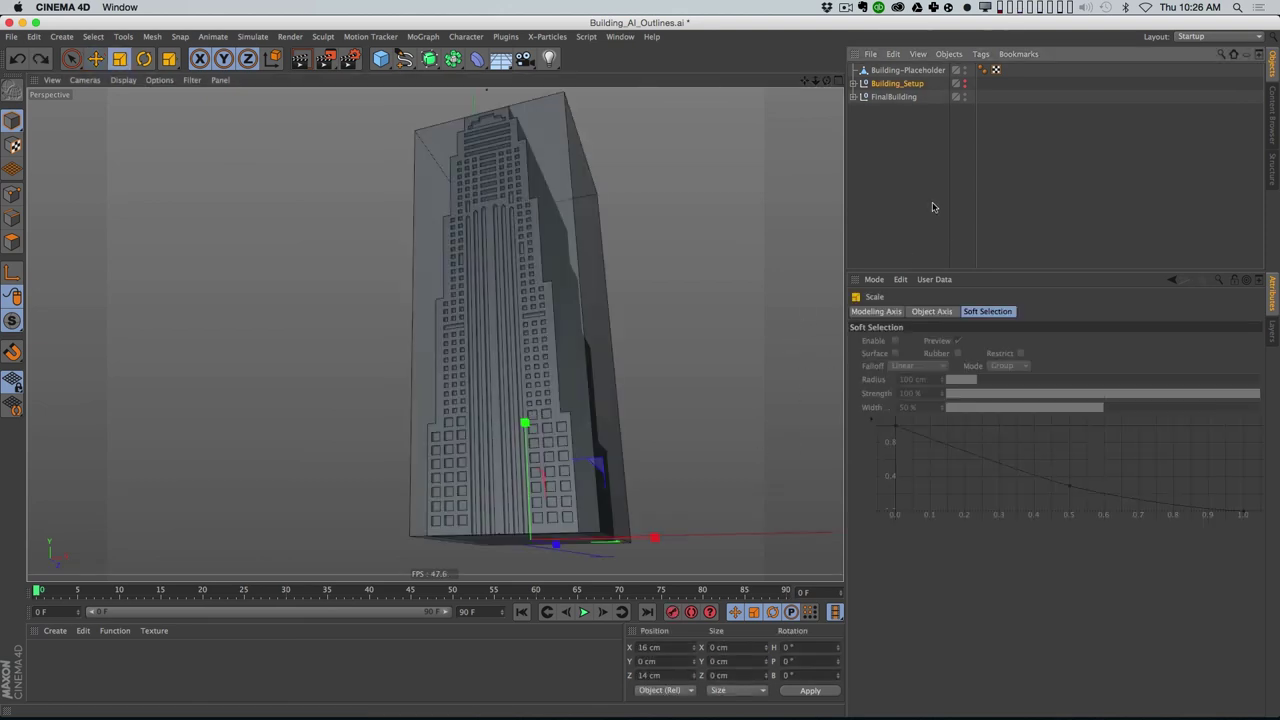
Step: Widen FinalBuilding slightly along X, undoing a trial height stretch
click(912, 97)
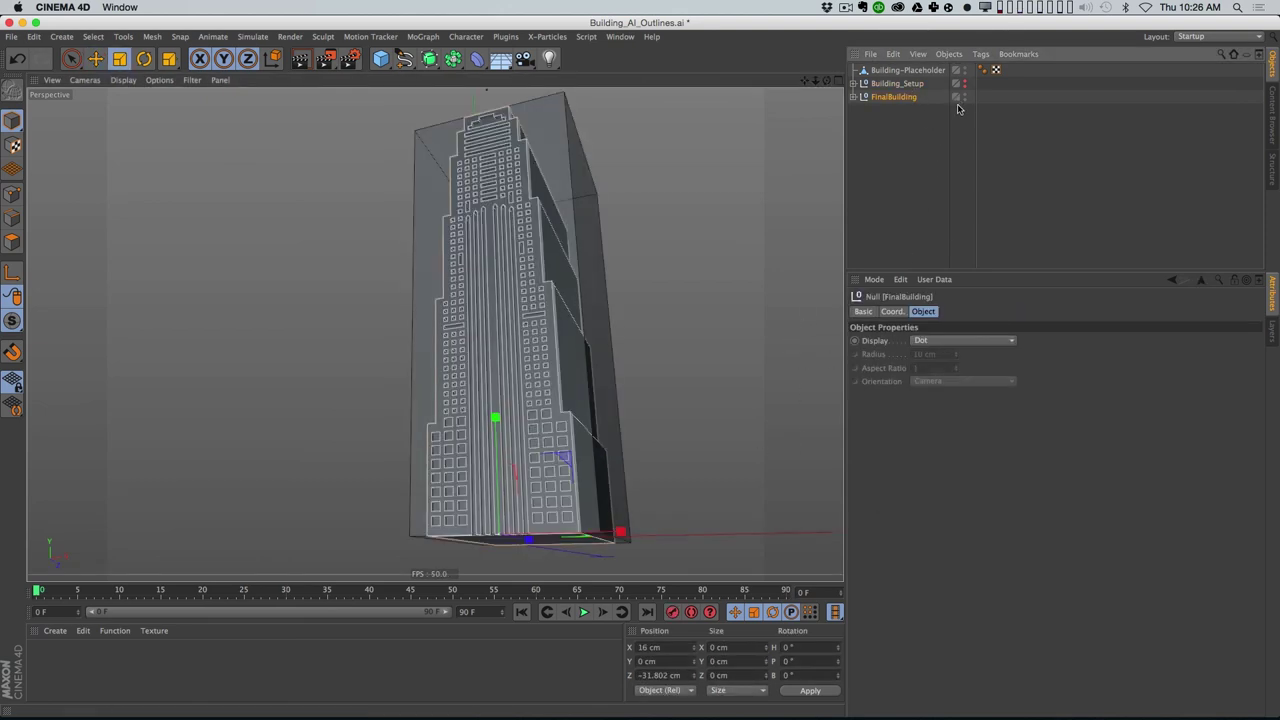
drag(620, 531, 645, 529)
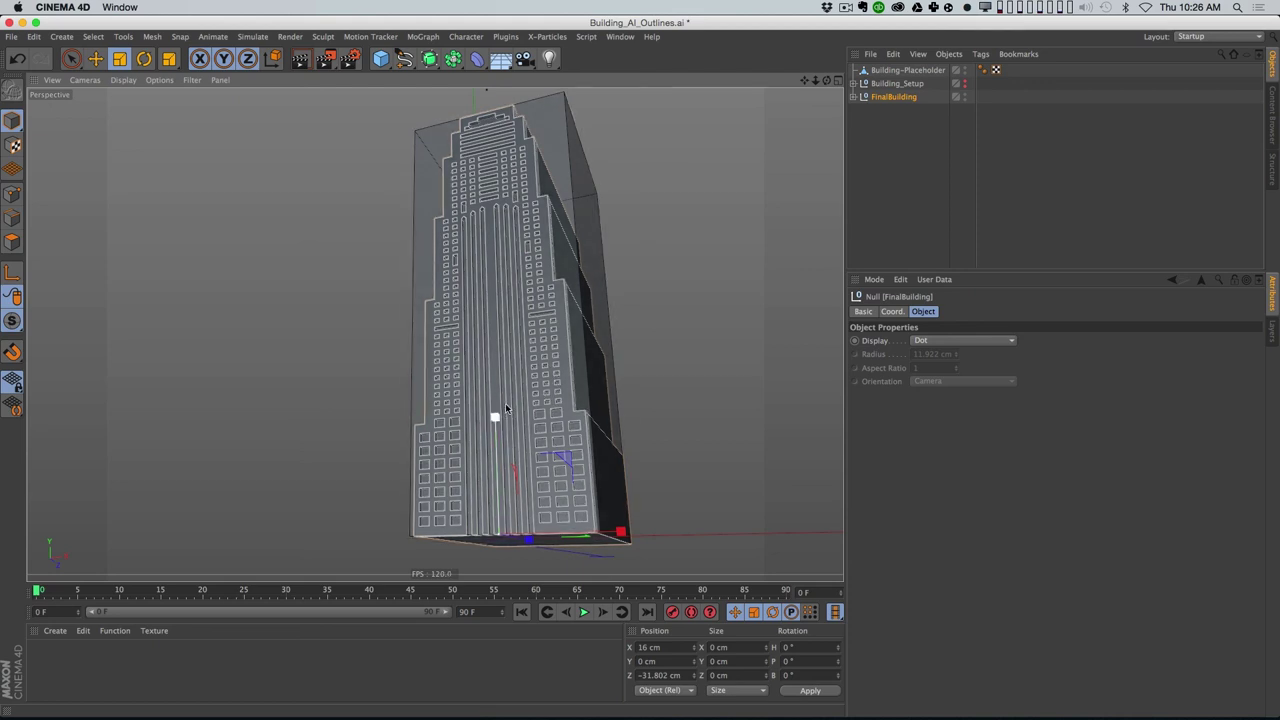
drag(496, 418, 497, 418)
key(ctrl+z)
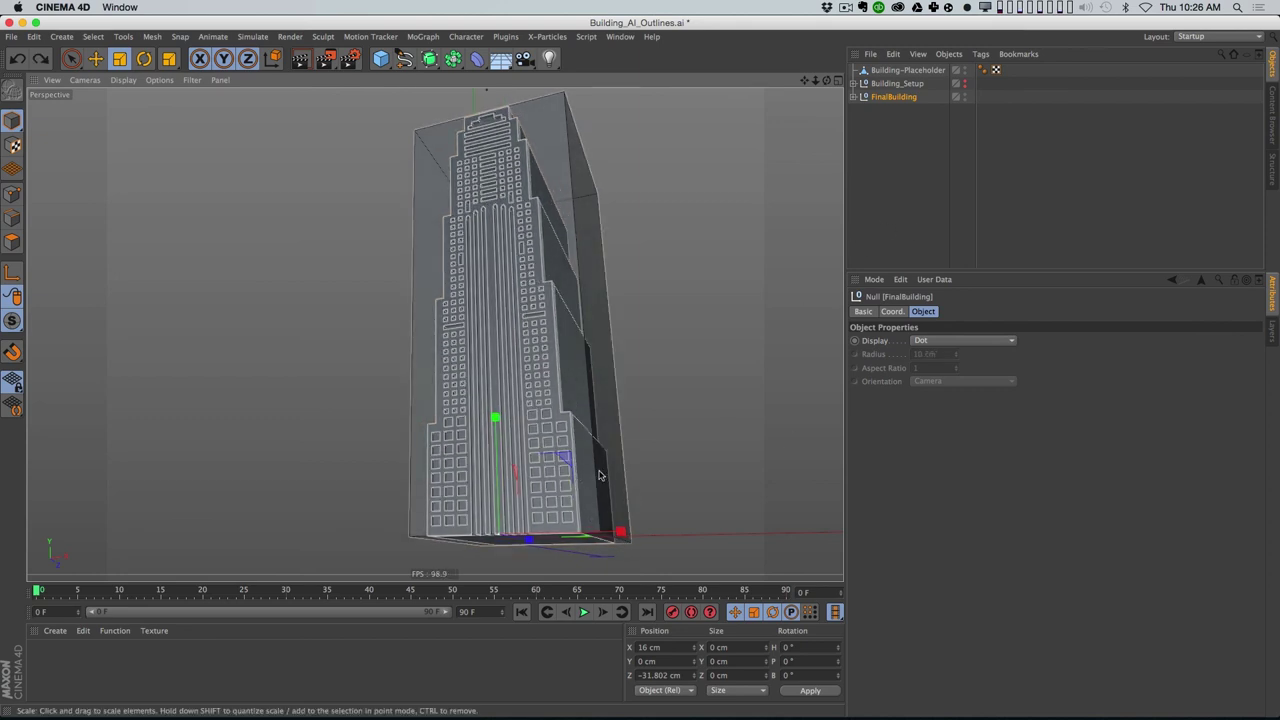
Step: Hide the Building-Placeholder box and expand Building_Setup to list its contents
click(950, 221)
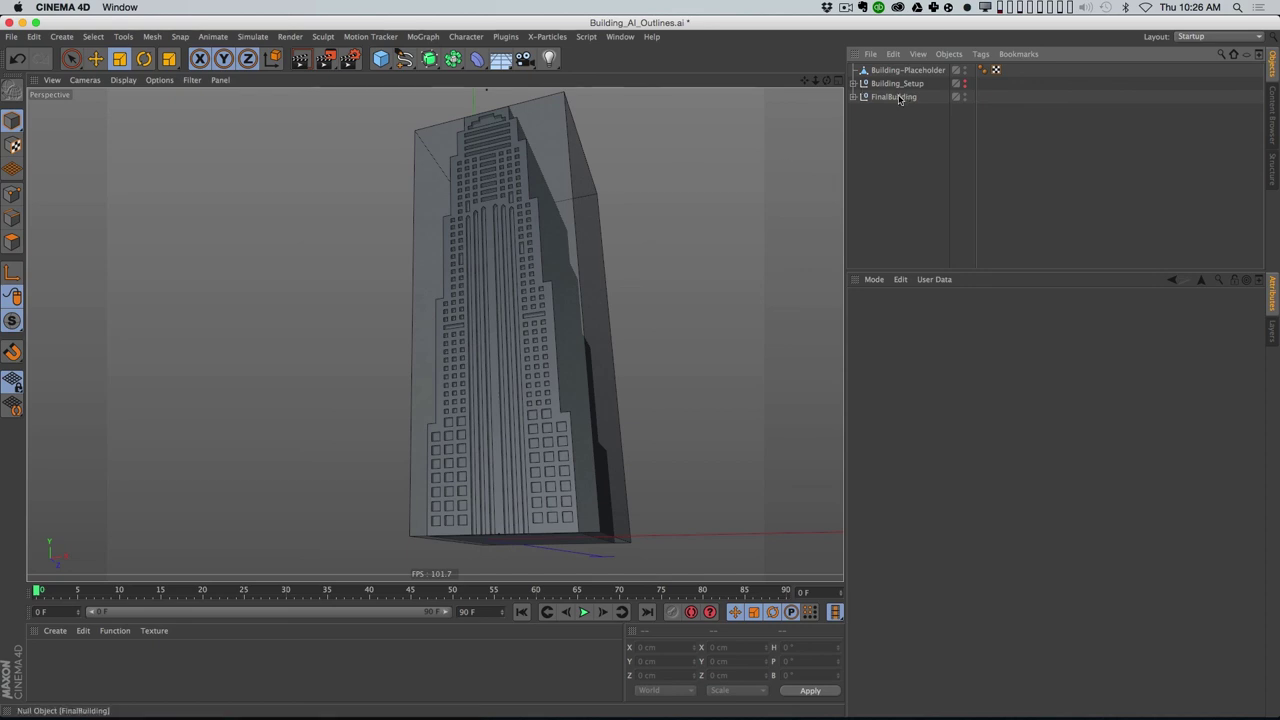
click(964, 70)
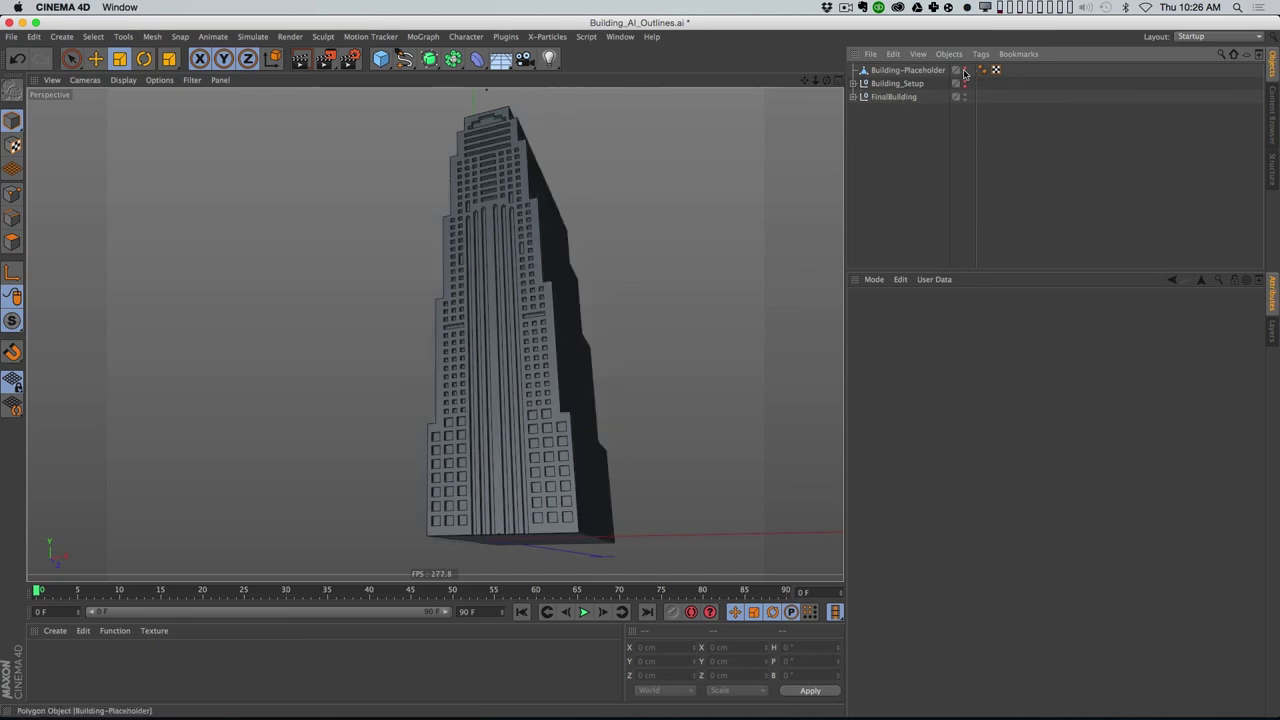
click(853, 83)
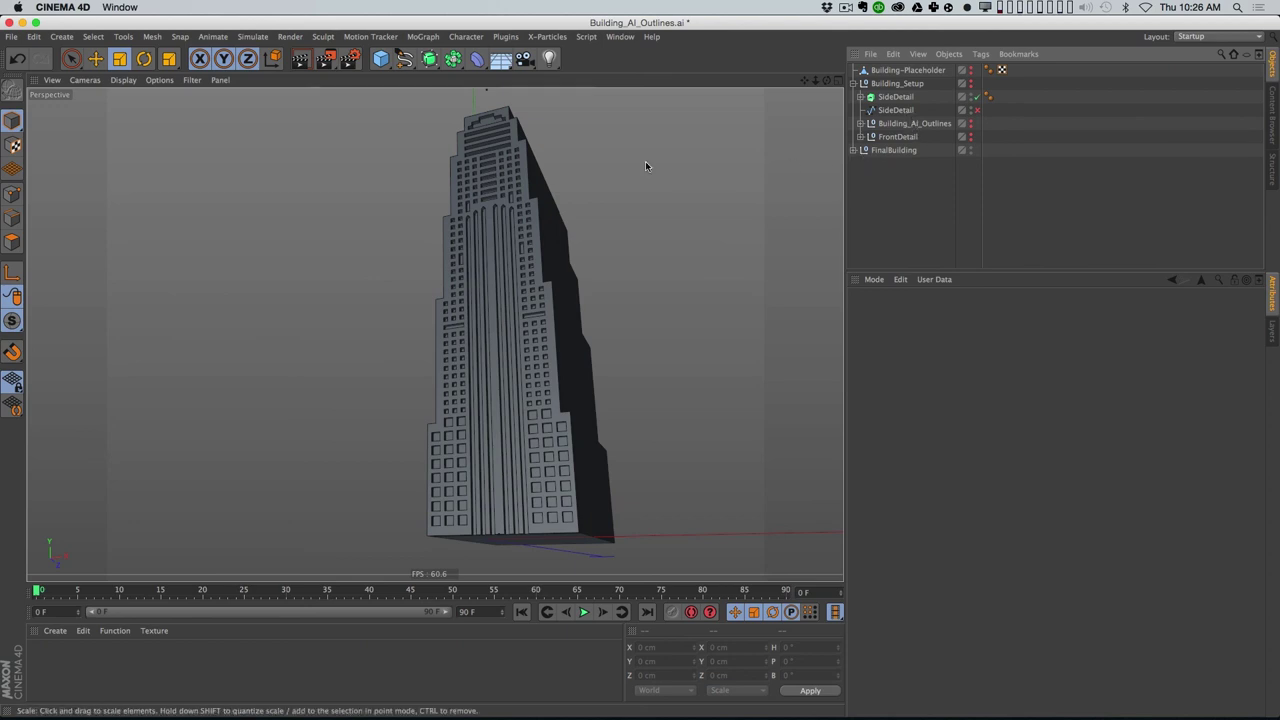
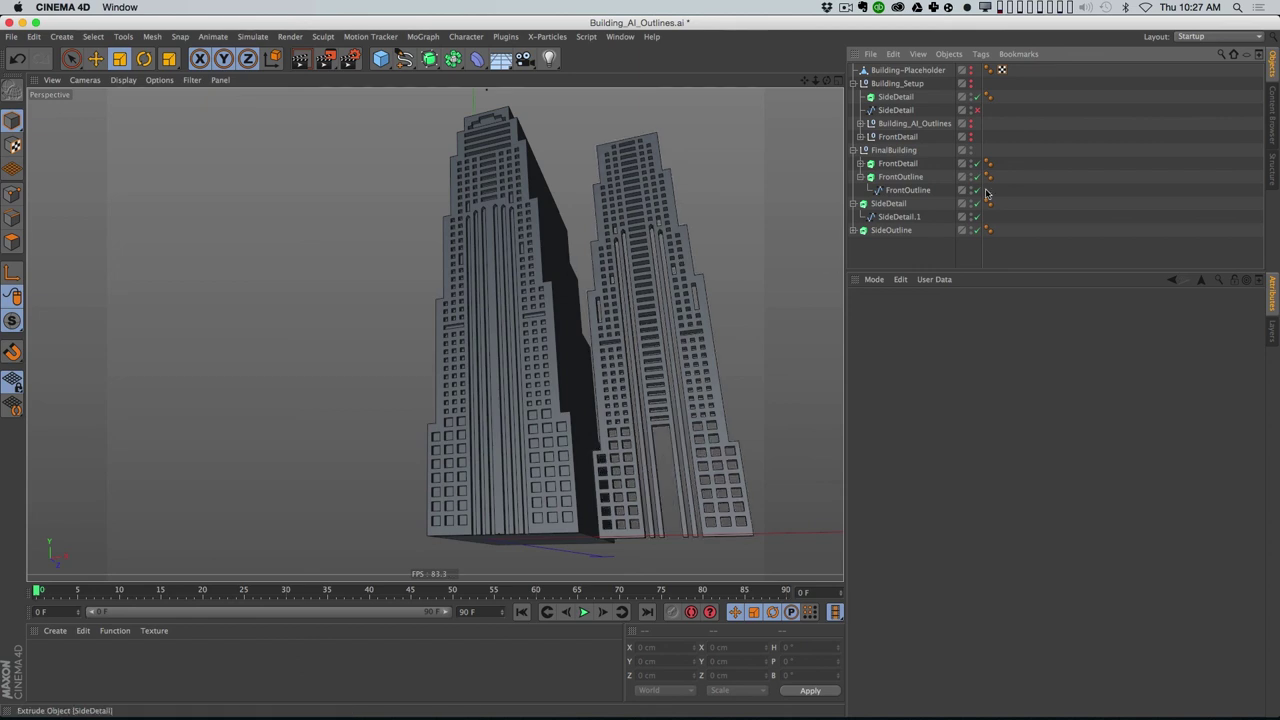
Step: Set the SideDetail.1 spline's X position to 0 cm
click(859, 164)
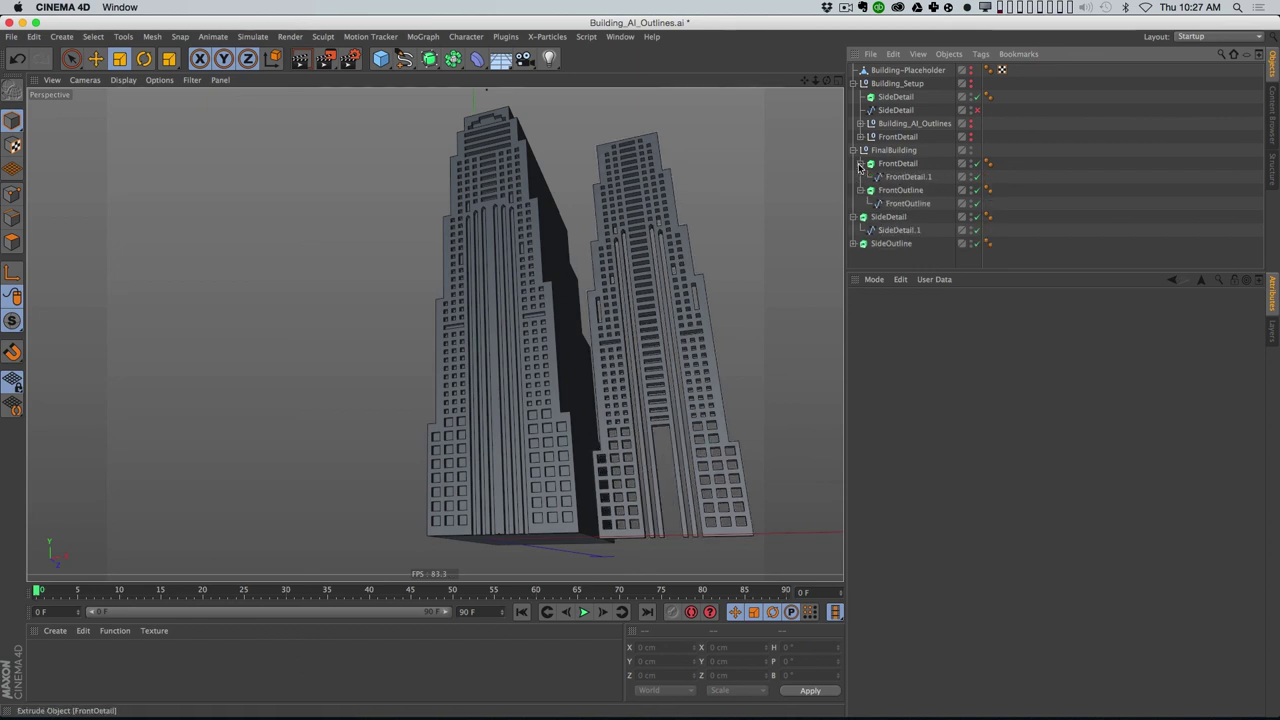
click(912, 179)
click(892, 312)
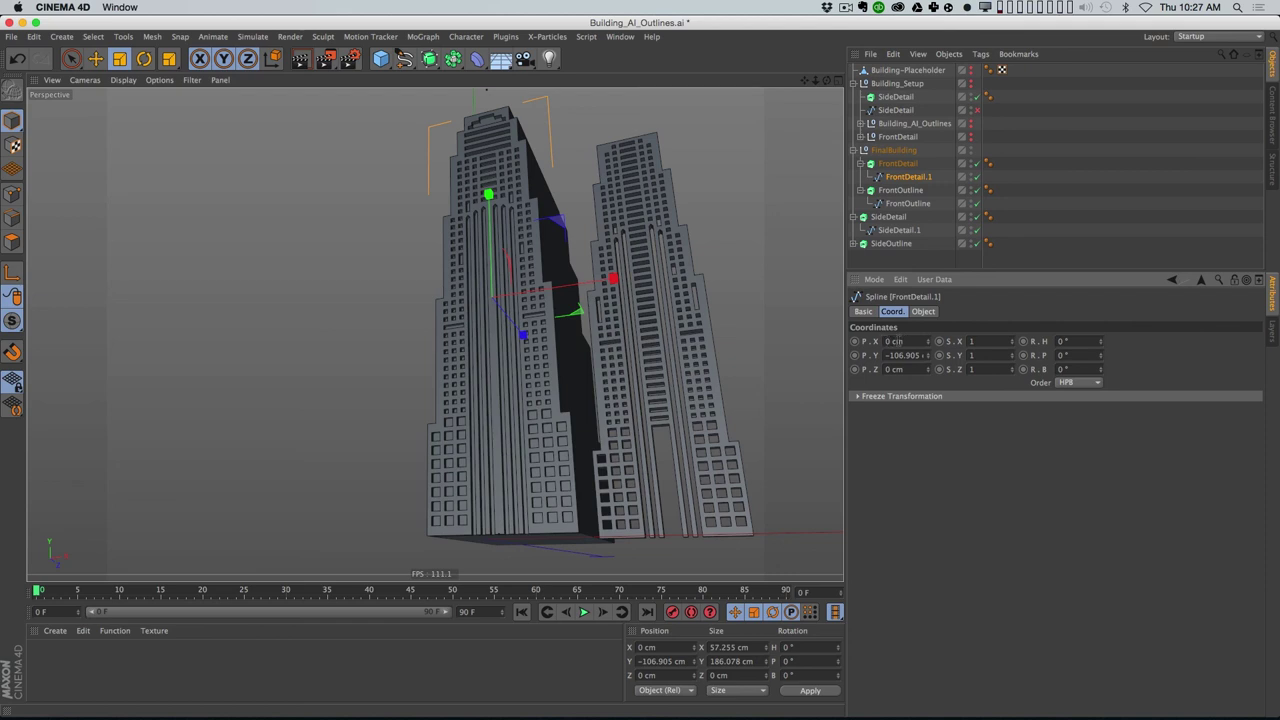
click(898, 231)
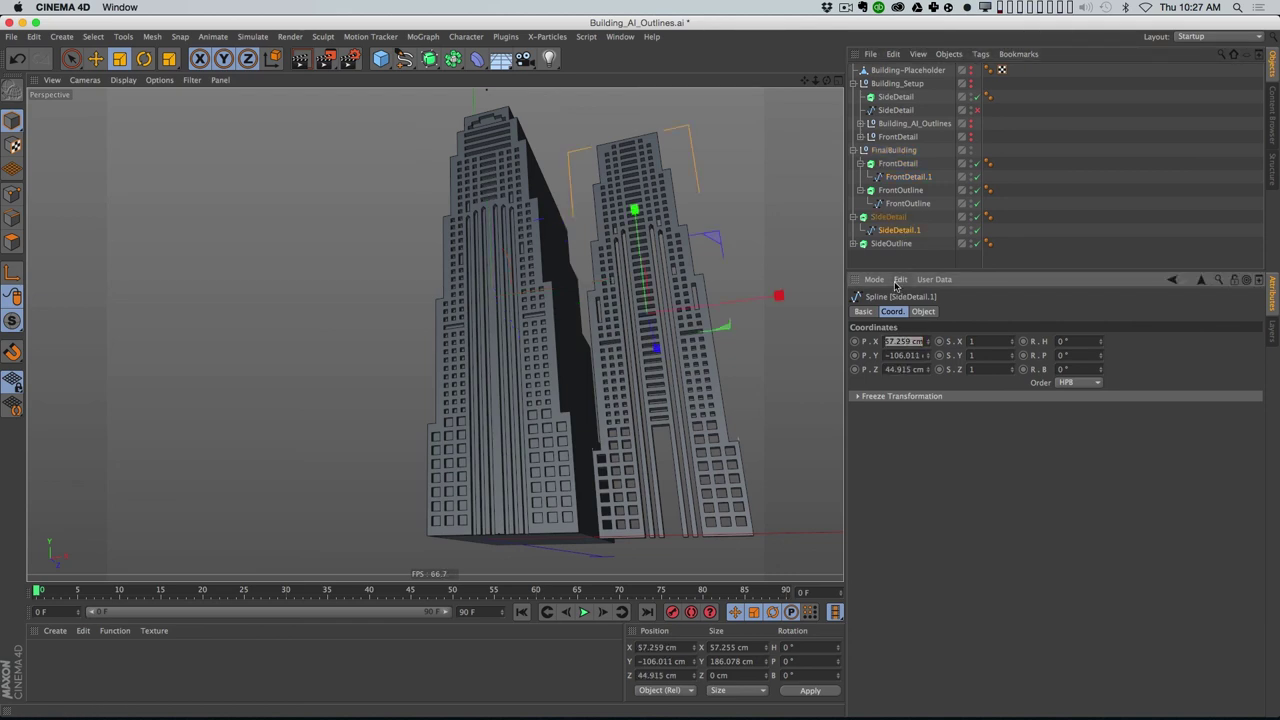
text(0)
key(Tab)
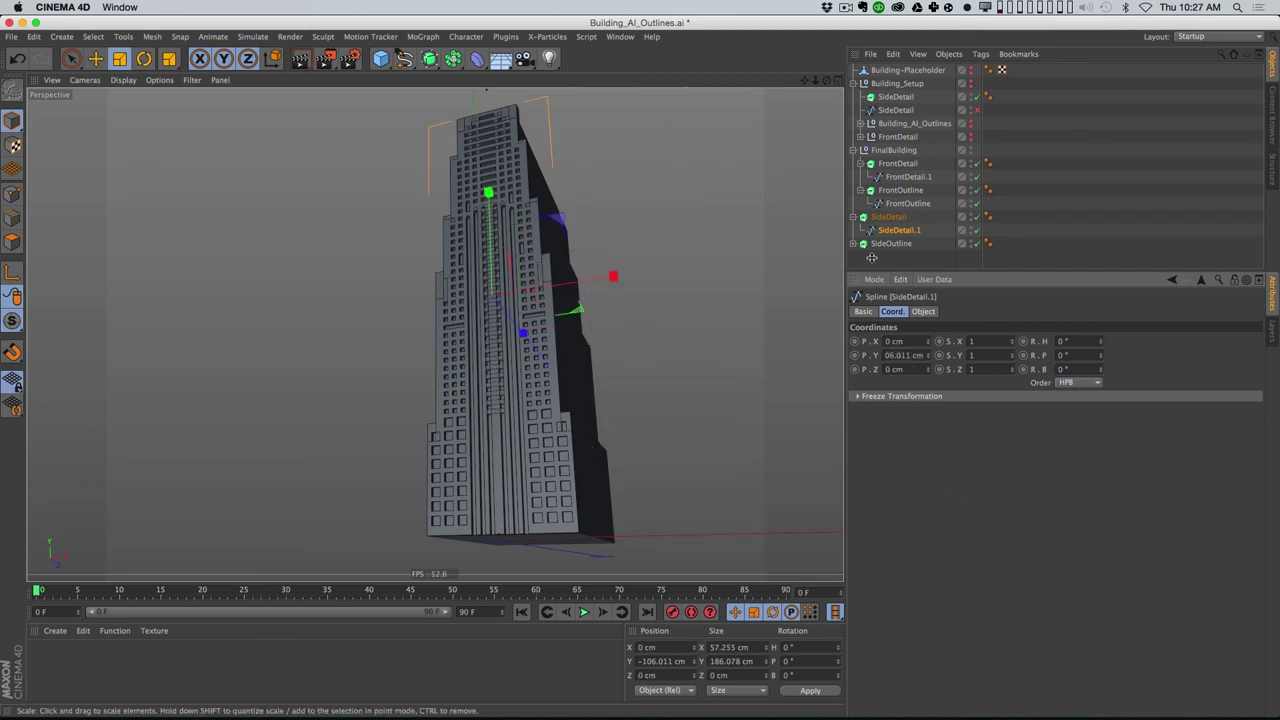
click(916, 254)
Step: Move the SideOutline spline inside its extrude and zero its X and Z positions
click(852, 244)
click(860, 163)
click(860, 177)
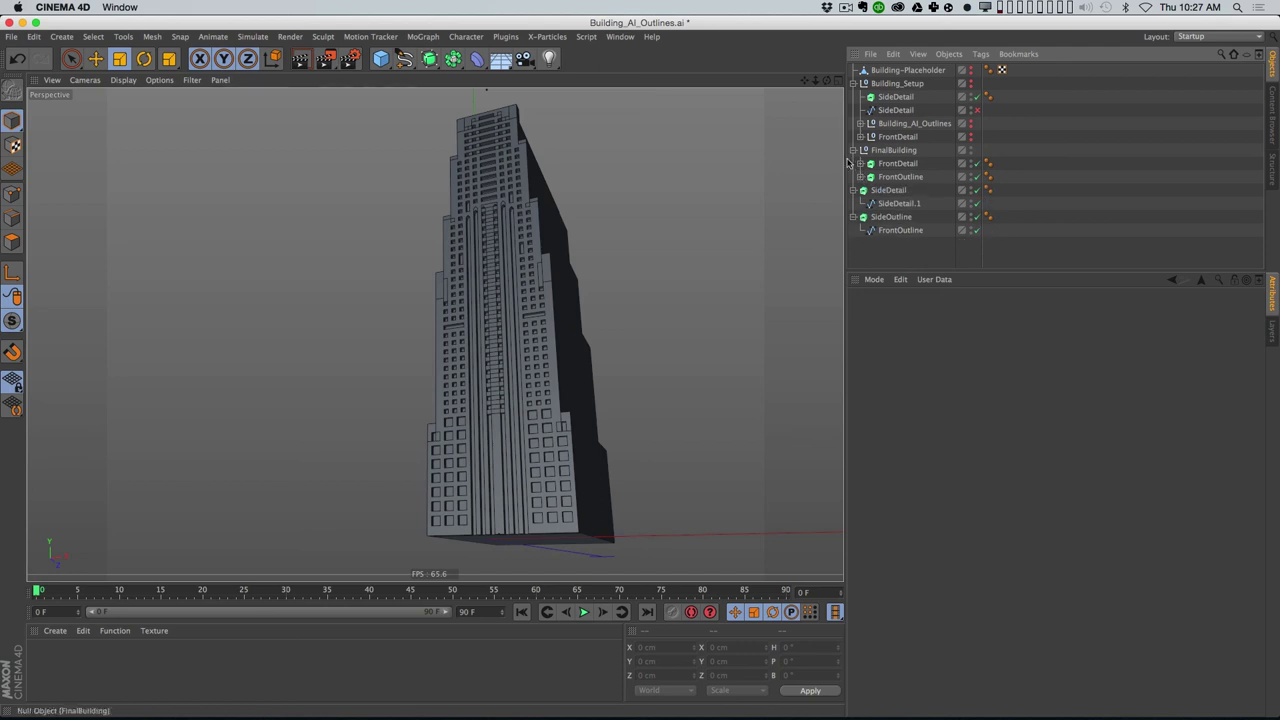
click(852, 150)
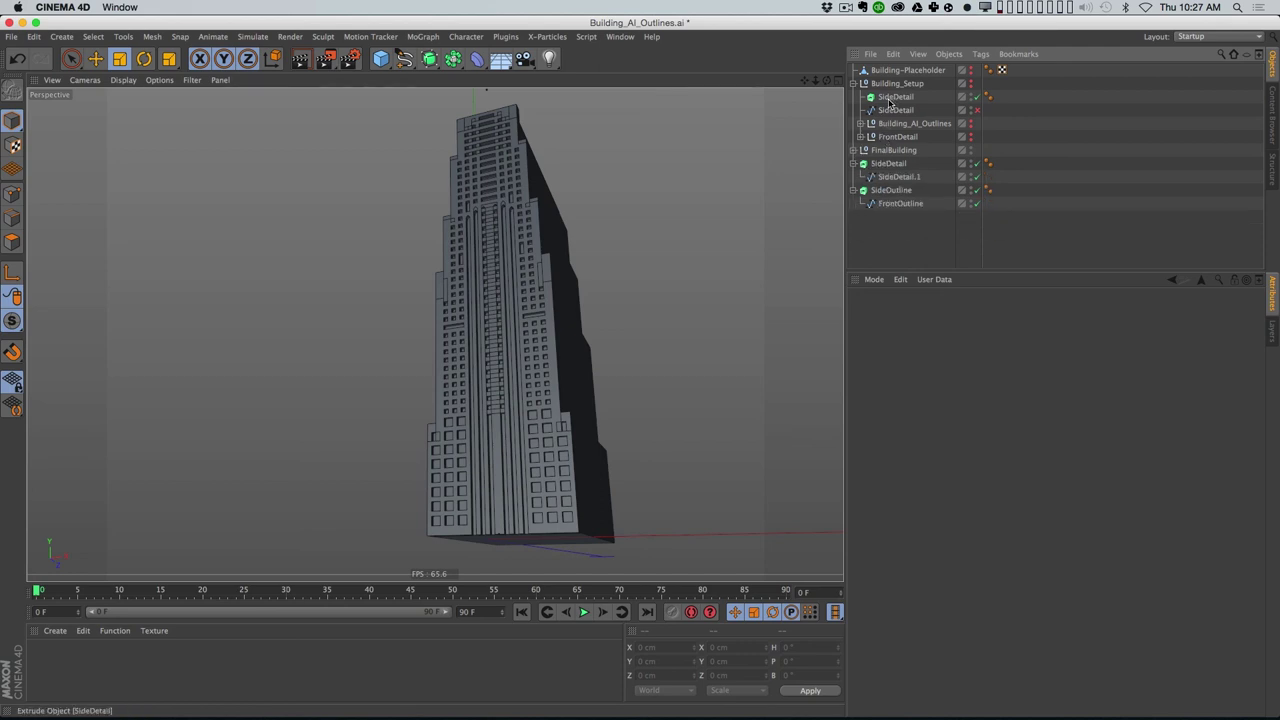
click(858, 123)
click(904, 150)
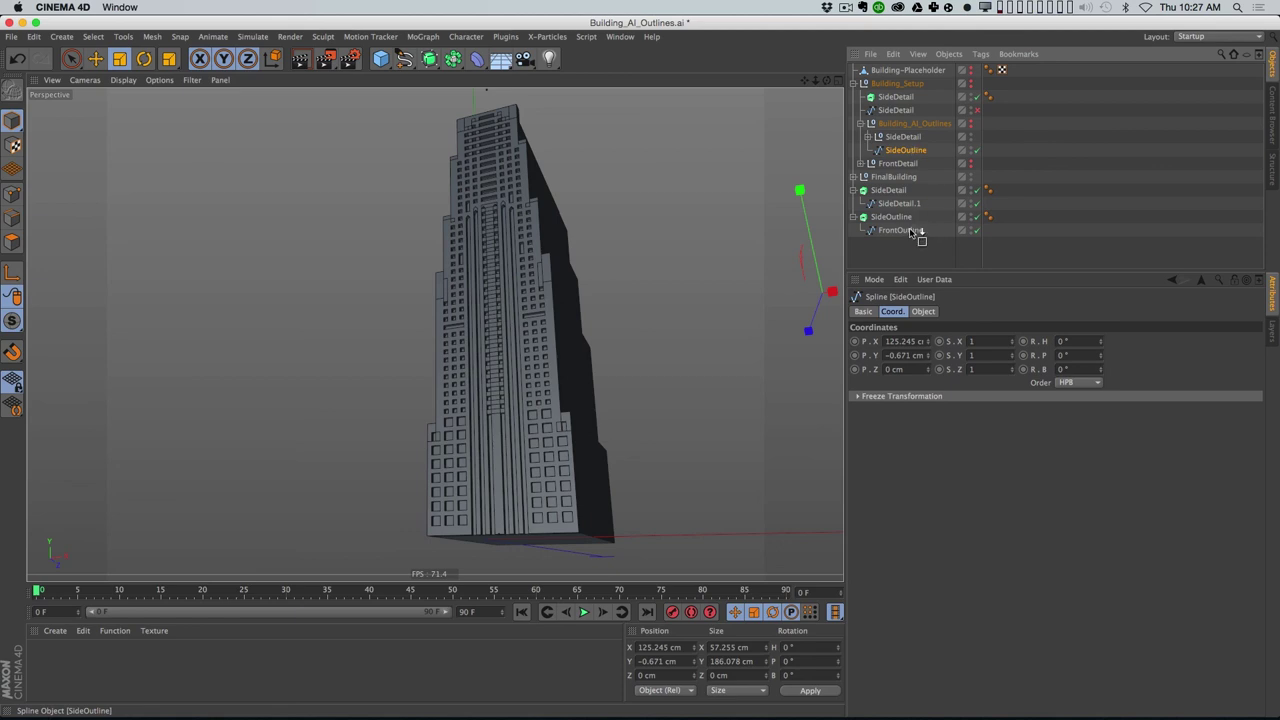
drag(912, 232, 912, 233)
click(908, 341)
text(0)
key(Tab)
key(Tab)
text(0)
key(Return)
Step: Delete the leftover FrontOutline spline and group SideDetail and SideOutline under a new null
drag(926, 234, 906, 212)
key(Delete)
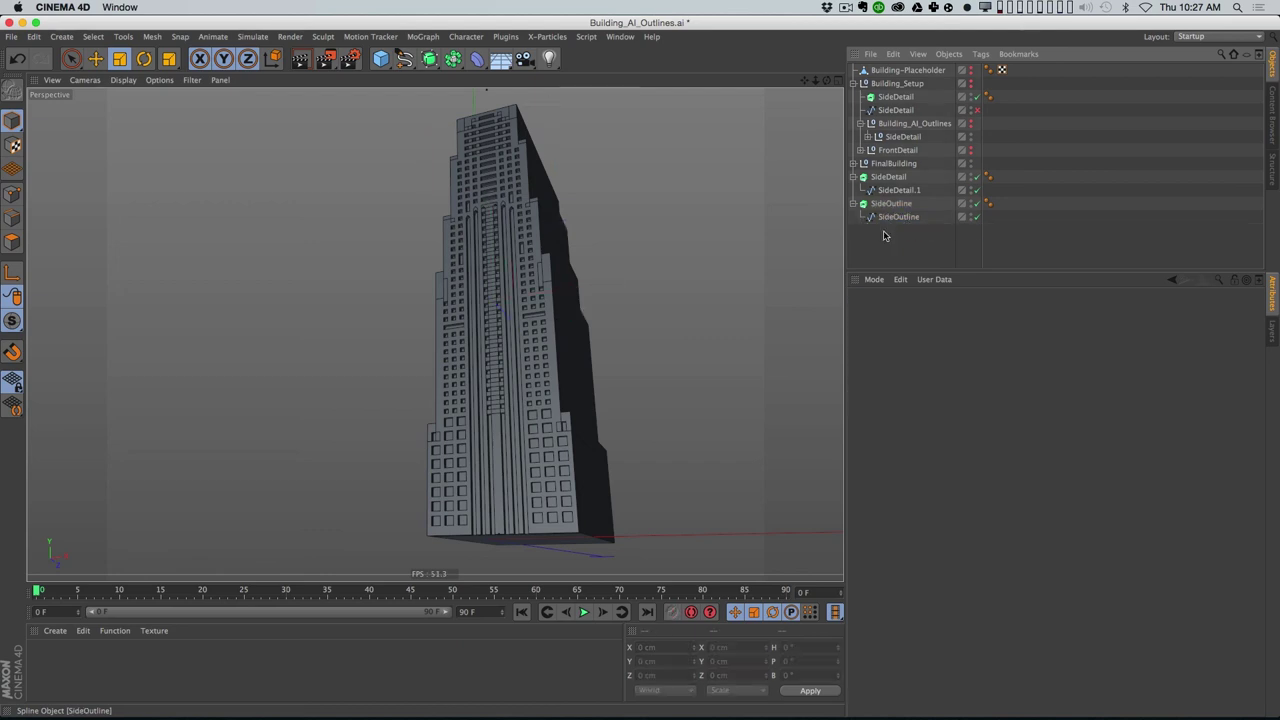
click(853, 178)
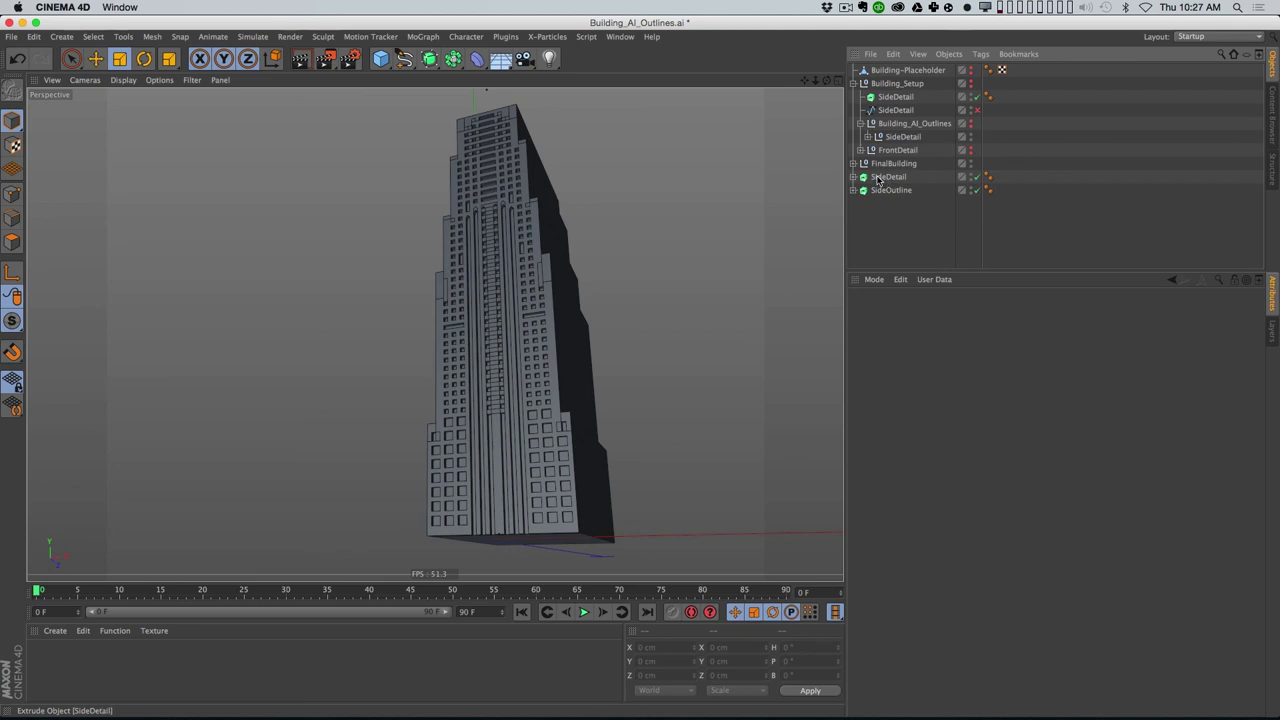
shift+click(890, 190)
key(alt+g)
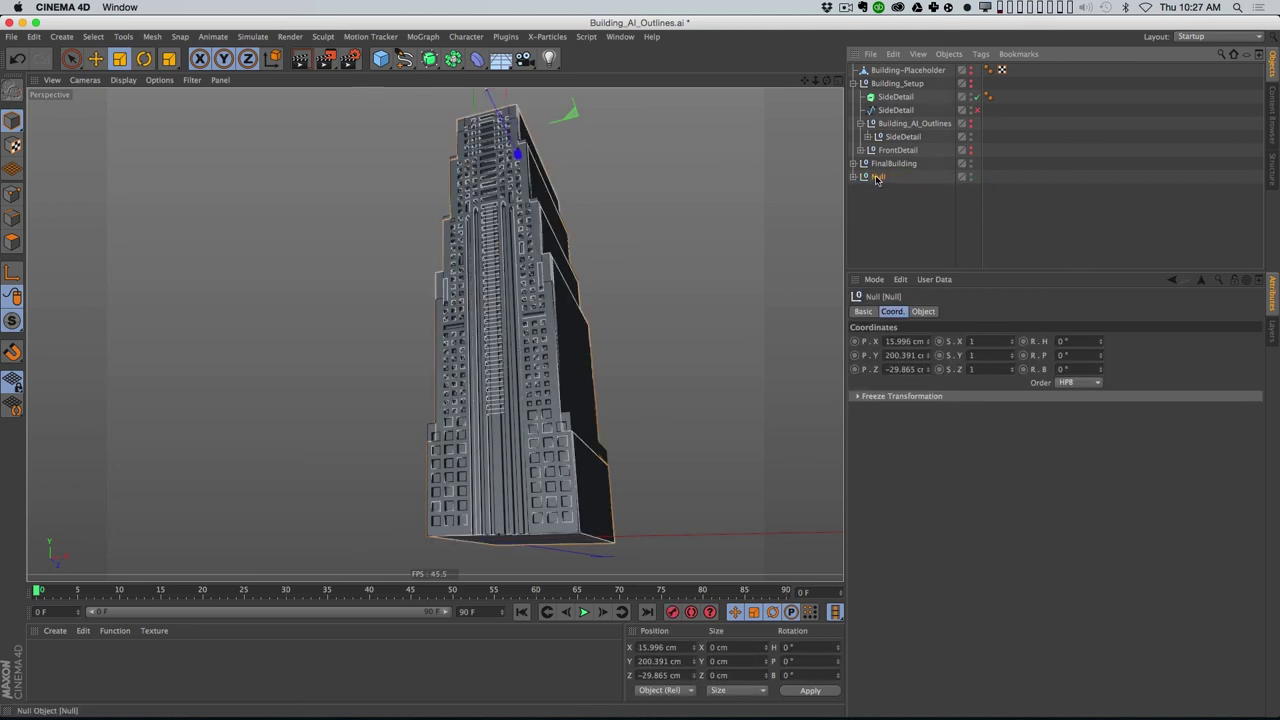
Step: Rename the new null to 'Side' and hide the setup objects in the viewport
double_click(880, 178)
text(S)
text(Side)
key(Return)
click(861, 124)
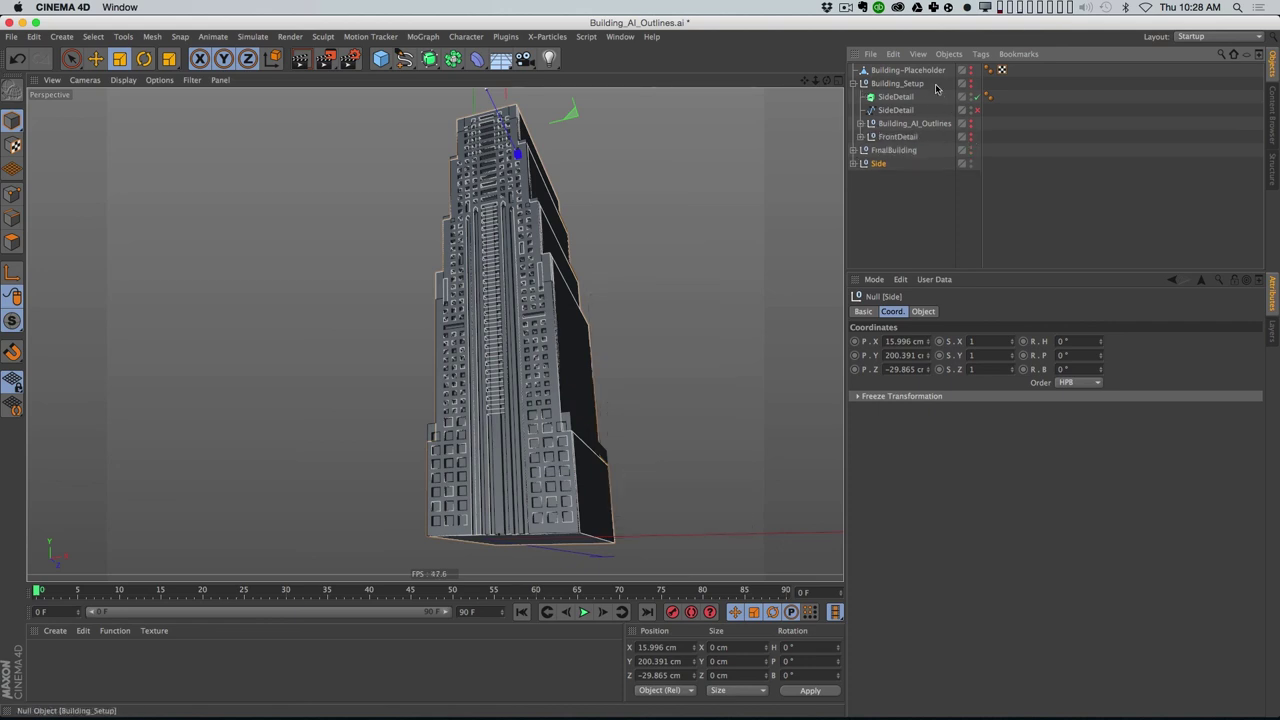
click(853, 83)
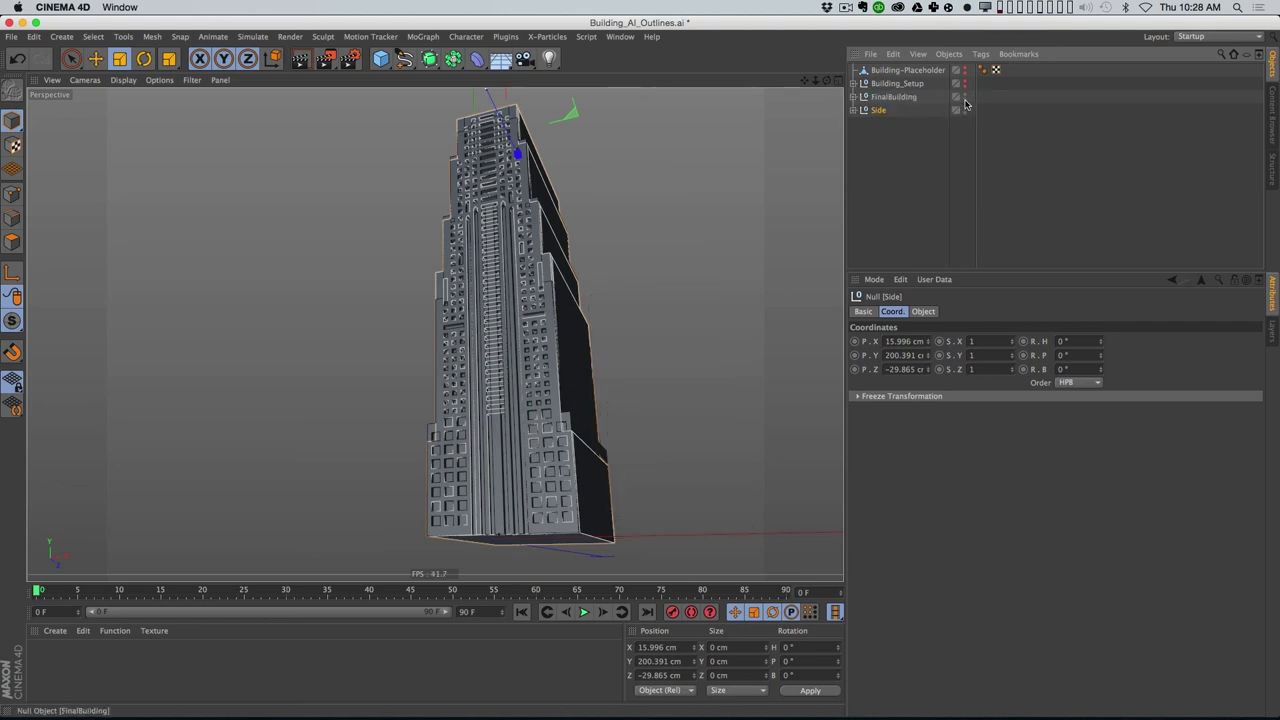
click(964, 107)
click(911, 200)
alt+drag(434, 334, 620, 396)
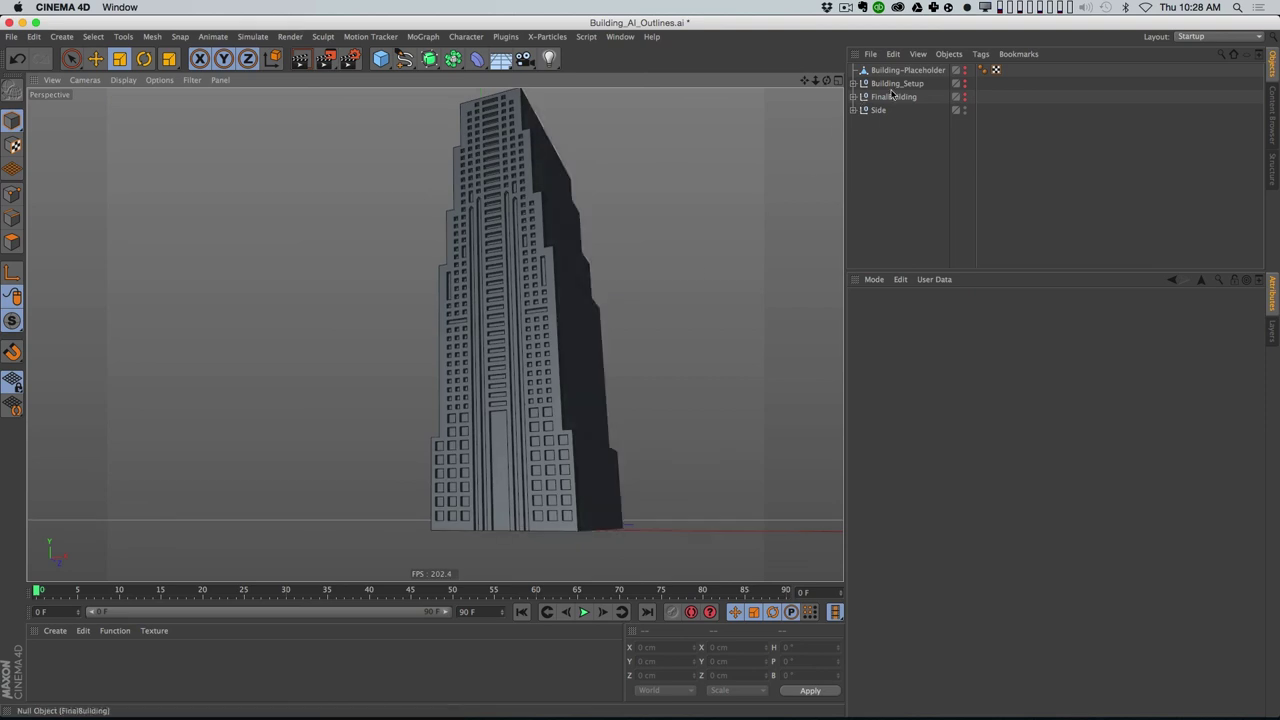
Step: Group FrontDetail and FrontOutline under a null named 'Front' and place Side under FinalBuilding
click(963, 97)
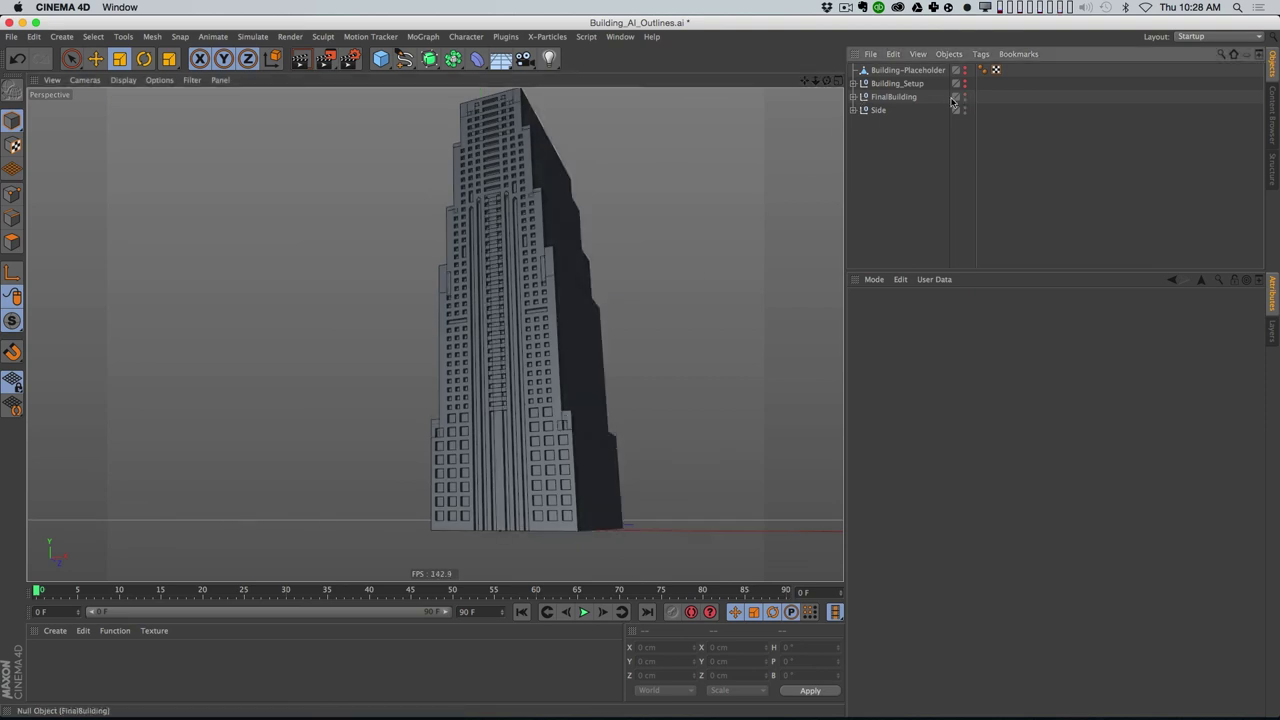
click(853, 97)
click(892, 97)
click(898, 110)
shift+click(903, 124)
key(alt+g)
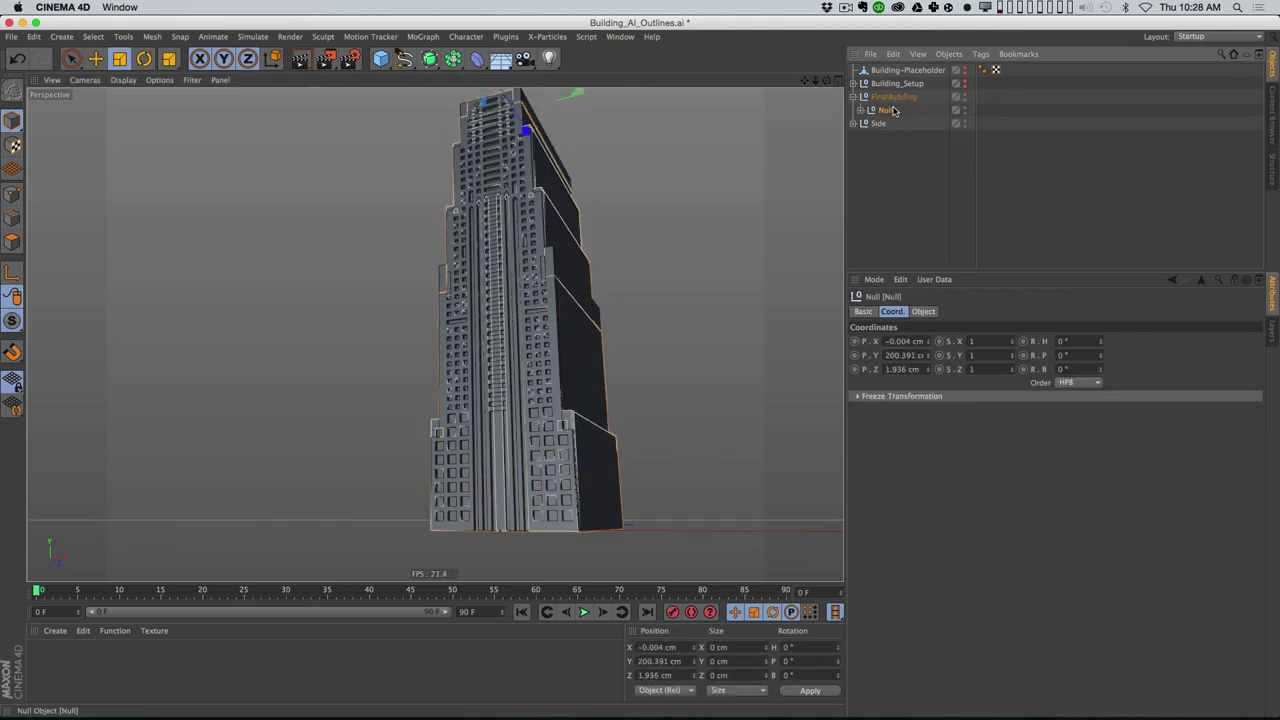
double_click(893, 110)
text(Front)
key(Return)
drag(896, 120, 892, 125)
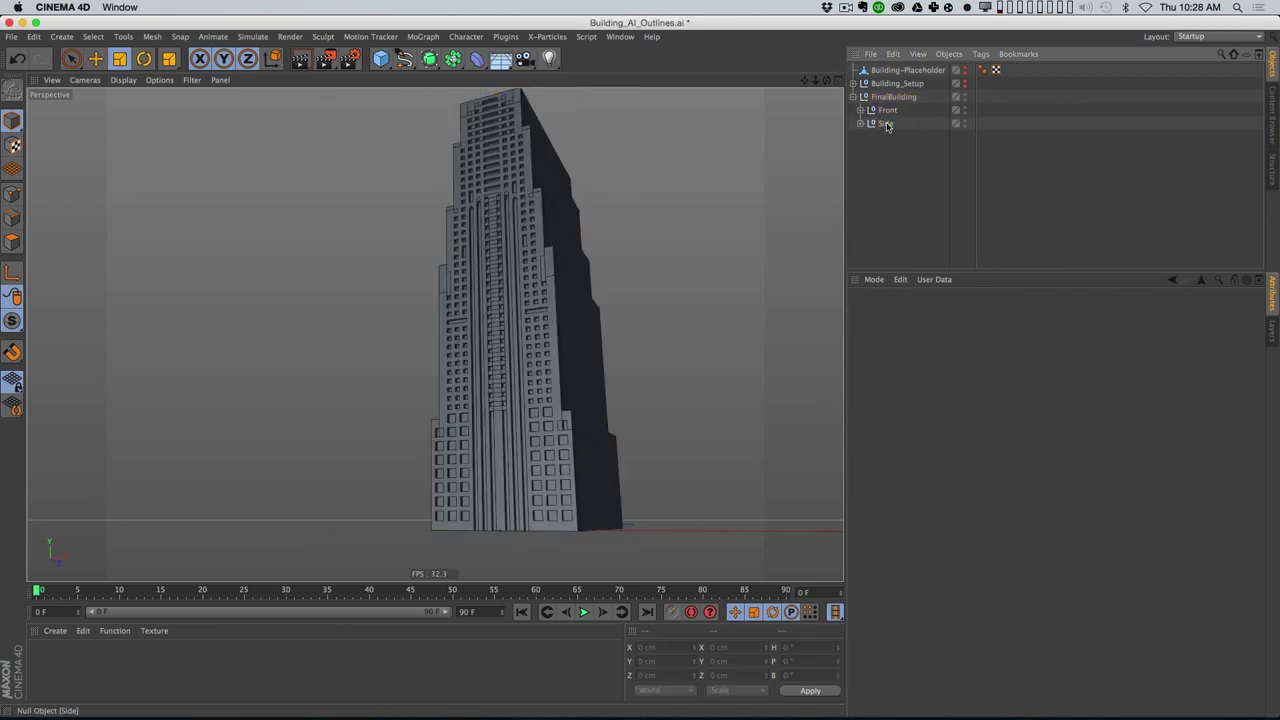
click(152, 37)
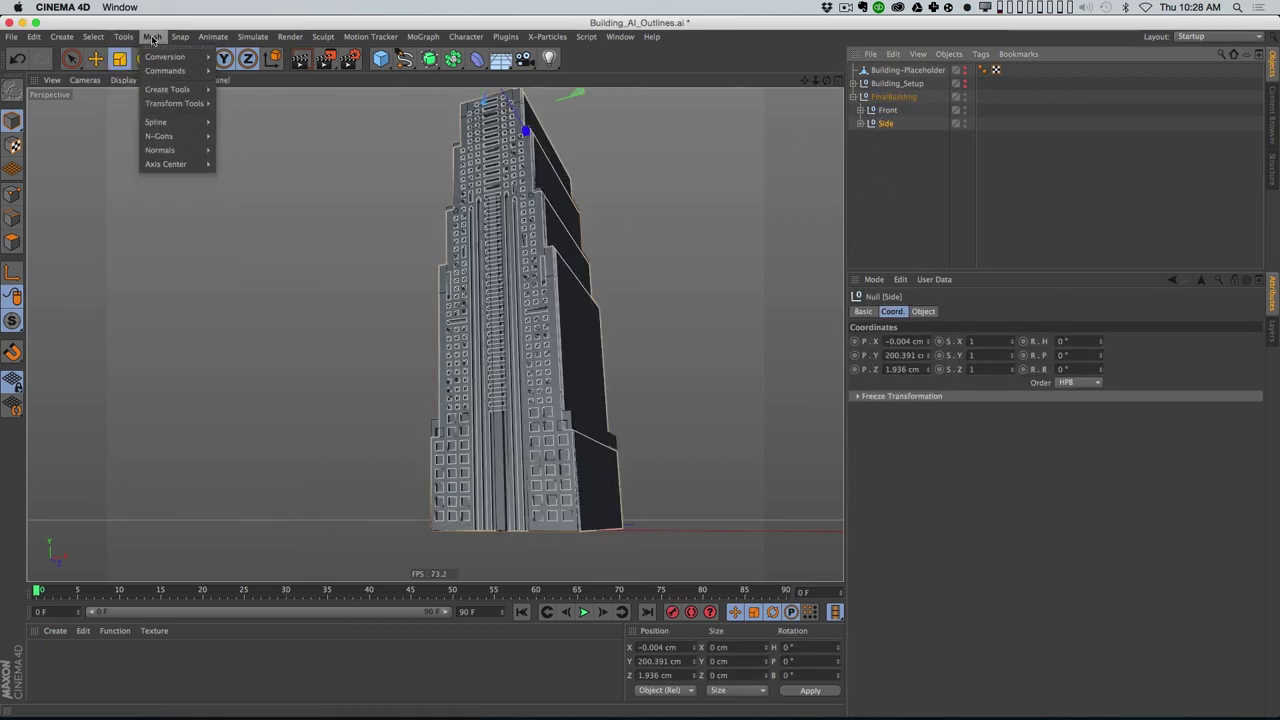
Step: Recenter the Side group's axis using Axis Center with Points Center, then use the four-view layout
mouse_move(180, 164)
click(241, 168)
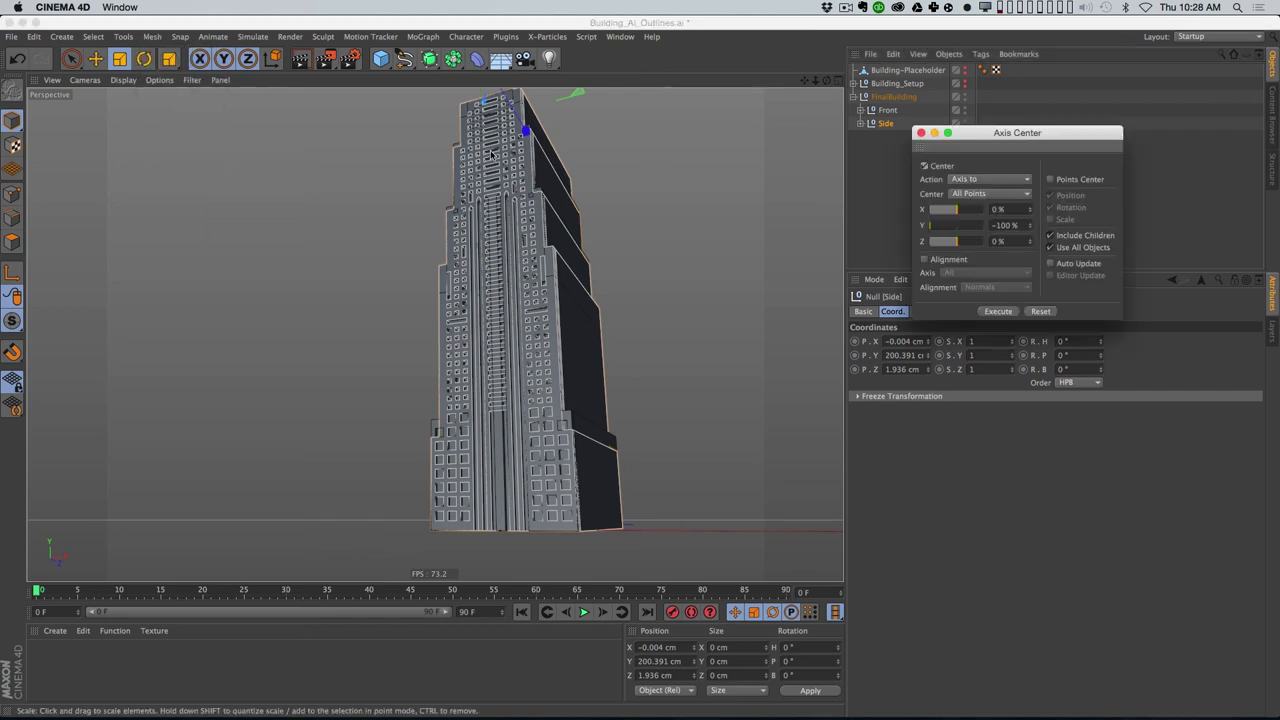
click(1068, 181)
click(1000, 311)
scroll(497, 471, up, 3)
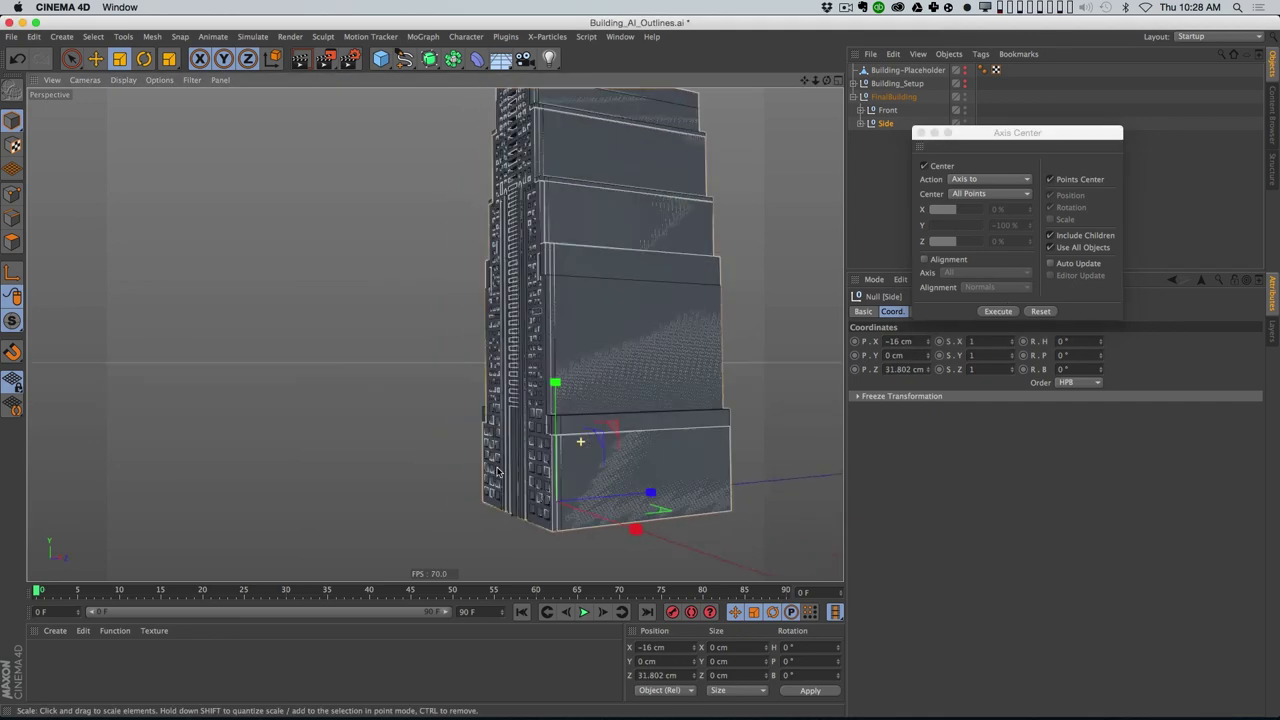
alt+drag(497, 471, 410, 482)
alt+drag(663, 440, 665, 417)
alt+drag(659, 523, 682, 504)
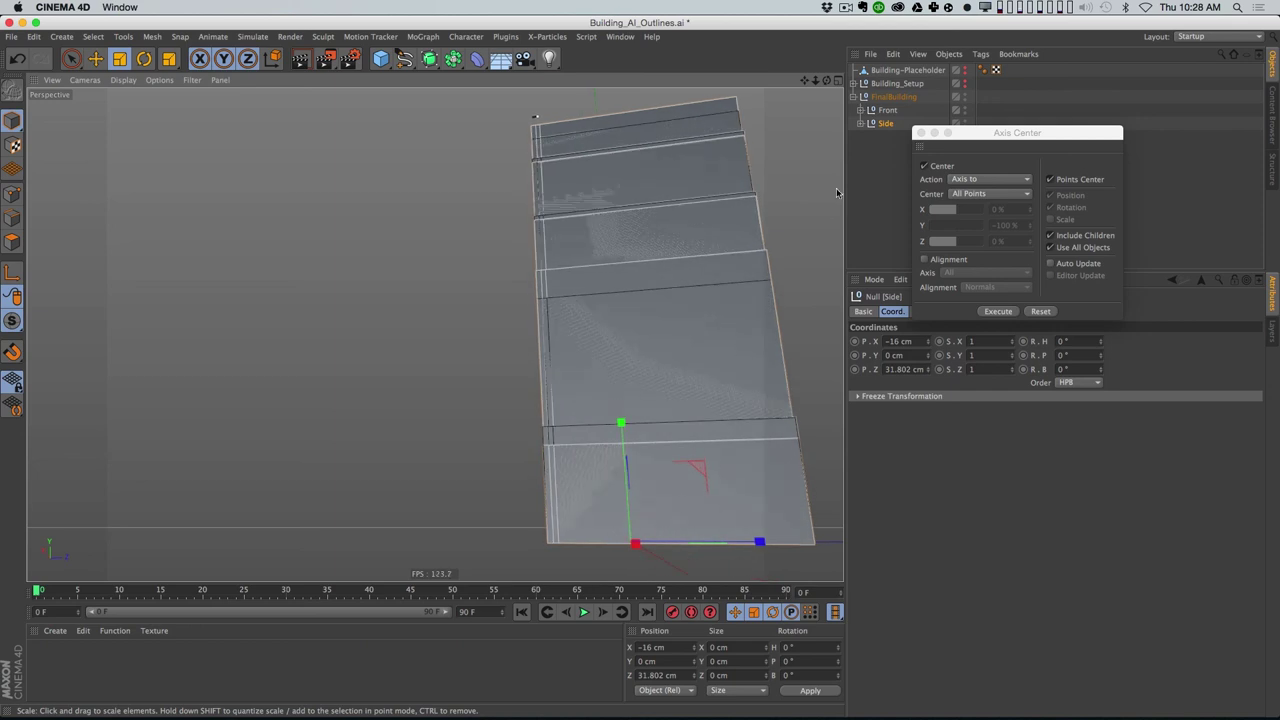
click(921, 133)
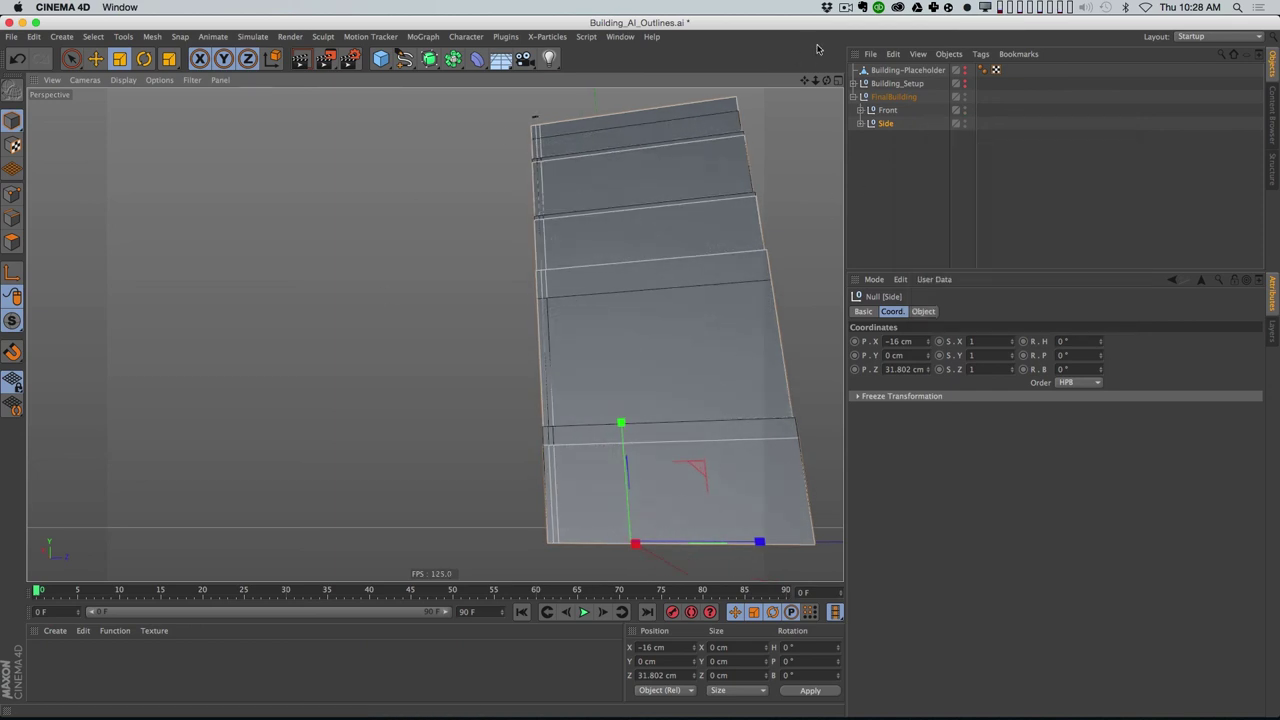
click(838, 81)
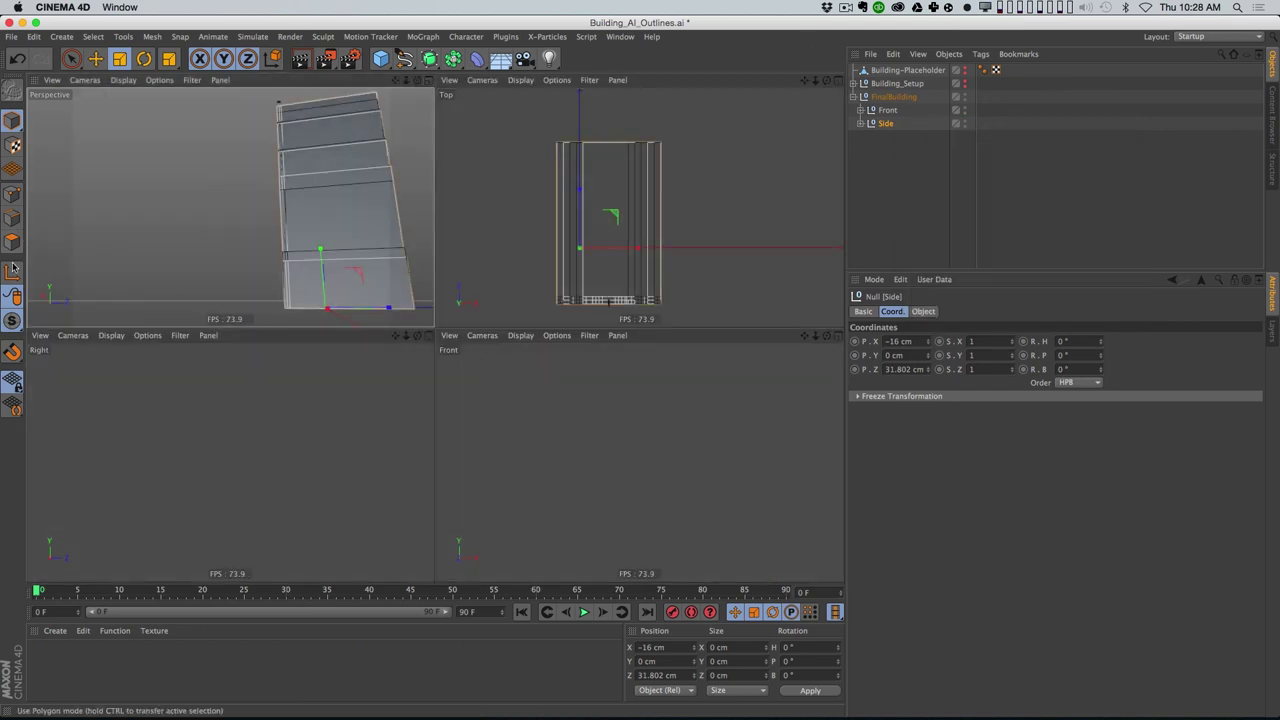
Step: Slide the Side group in the top view along X and about 10 cm along Z
scroll(659, 264, up, 2)
alt+middle_drag(659, 264, 686, 215)
key(e)
drag(630, 204, 668, 205)
scroll(668, 232, down, 2)
alt+middle_drag(668, 232, 666, 269)
drag(633, 220, 634, 200)
click(886, 123)
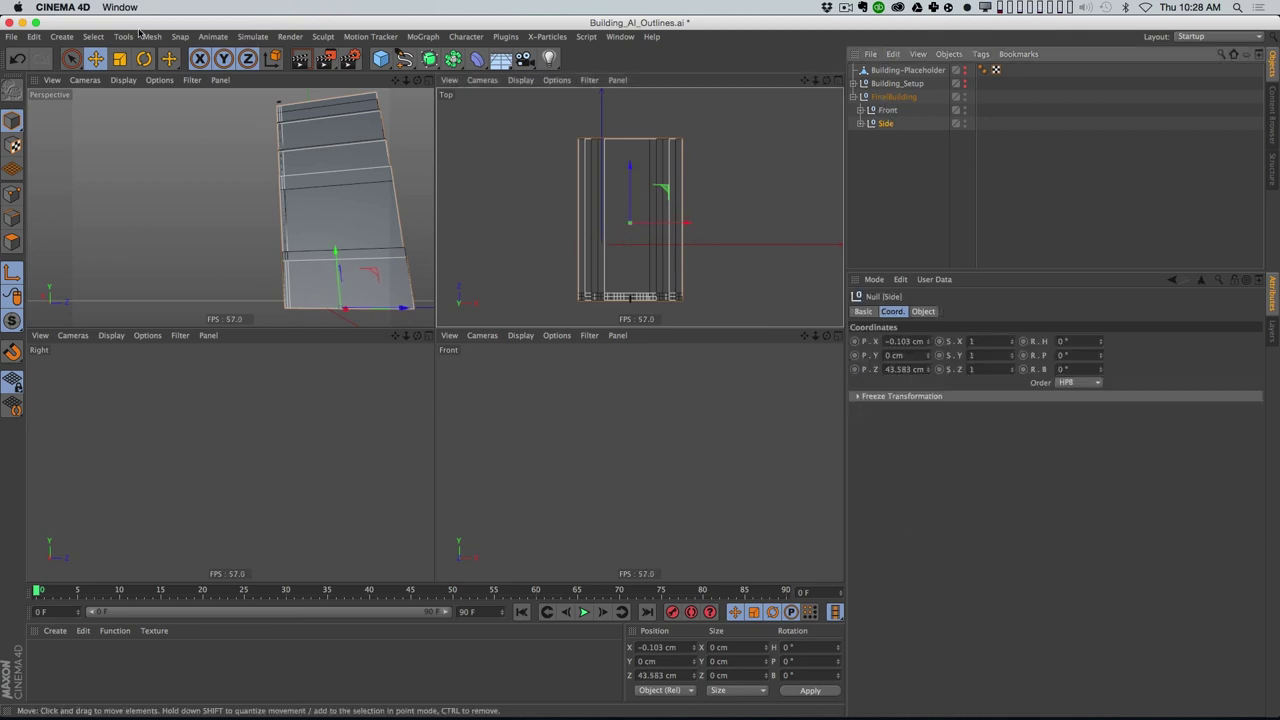
Step: Recenter the Side group's axis again with Points Center turned off
click(152, 36)
mouse_move(170, 164)
click(250, 168)
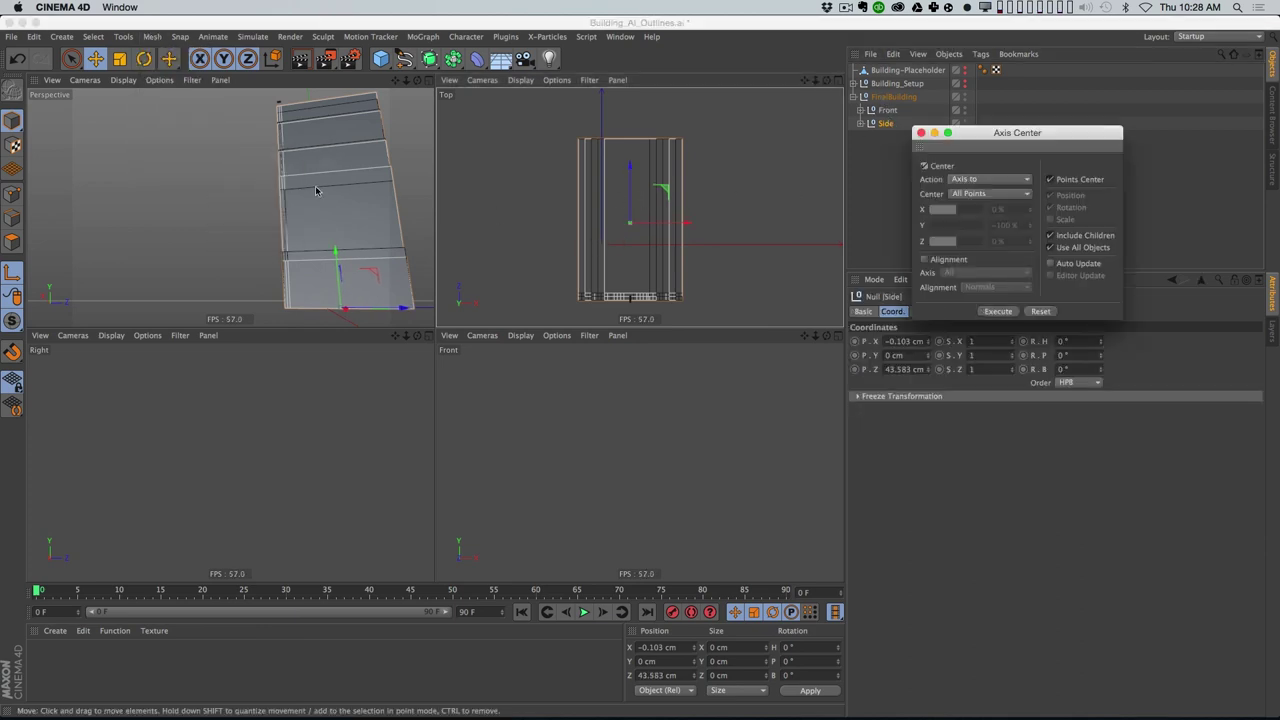
click(1068, 180)
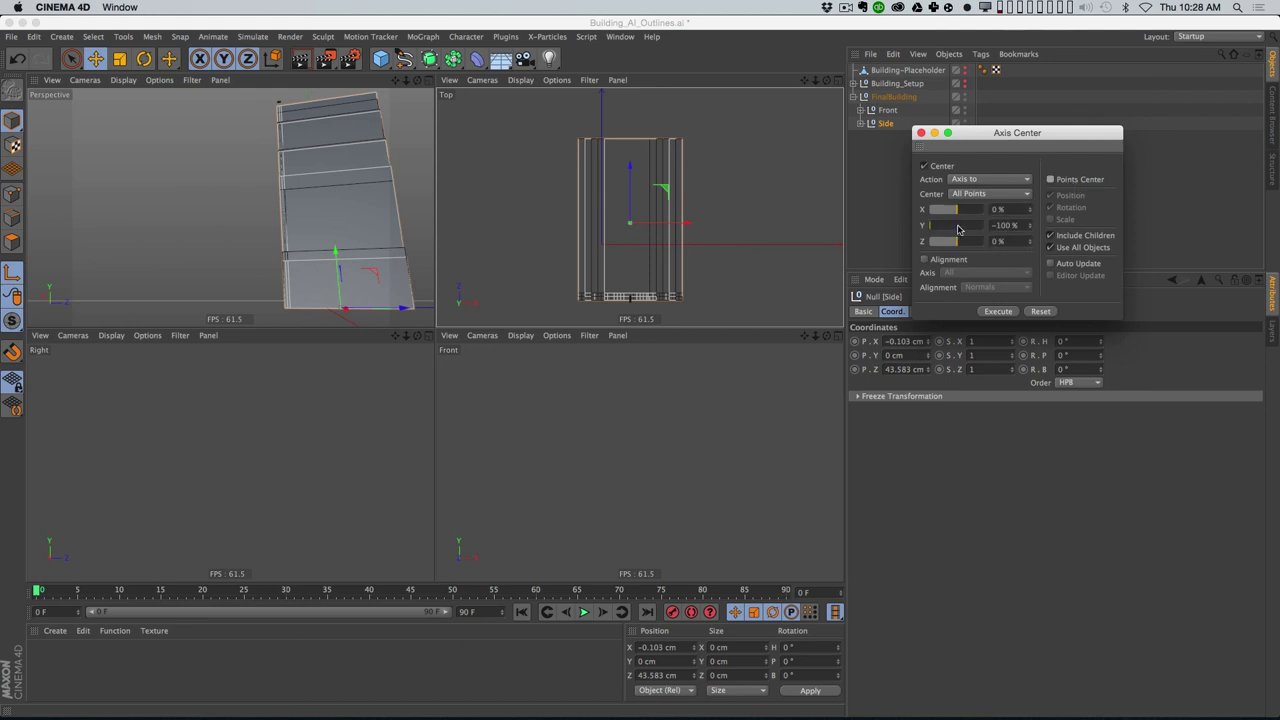
click(1000, 312)
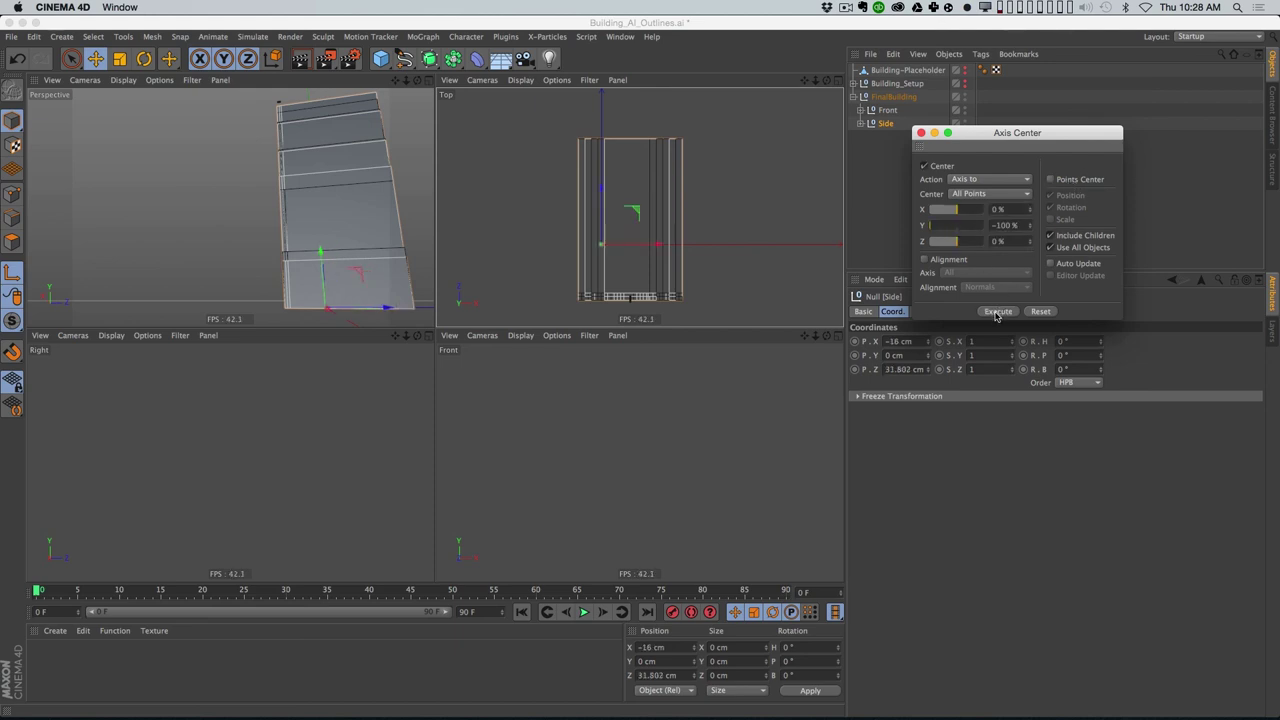
drag(656, 244, 630, 197)
click(921, 133)
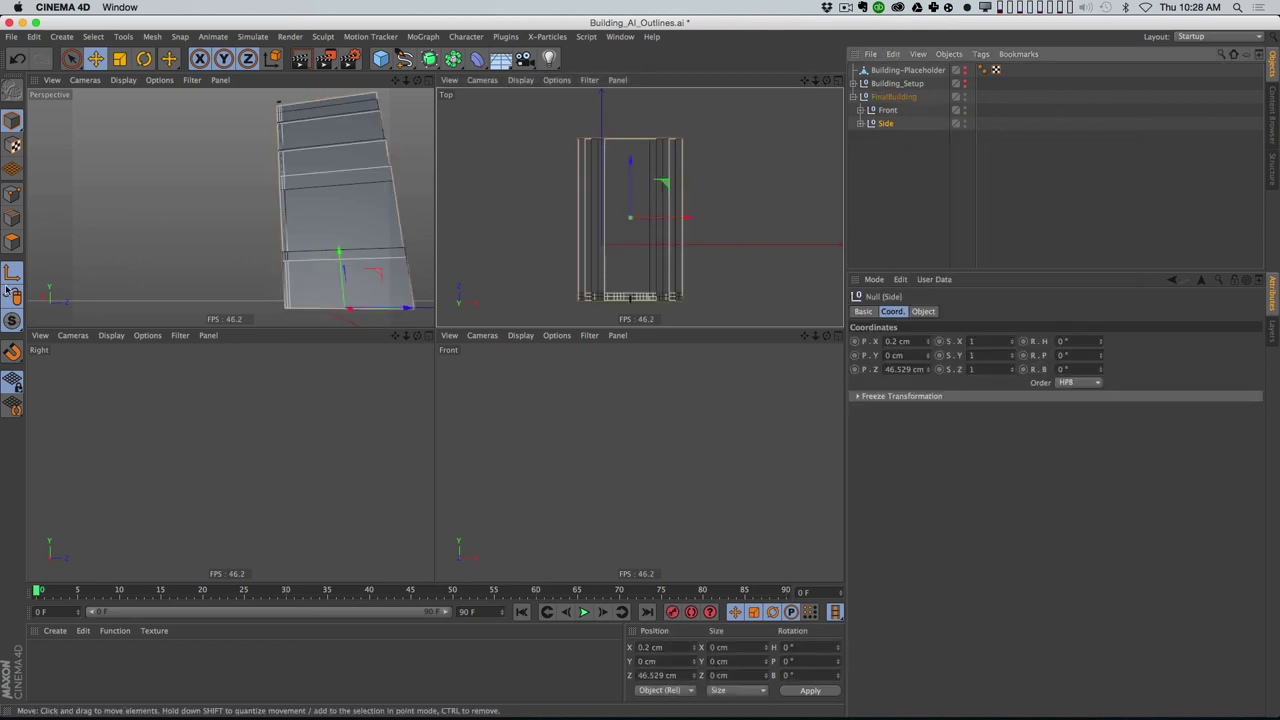
Step: Rotate the Side group to a 90° heading and shift it to about X -9.7 cm
alt+drag(189, 234, 309, 211)
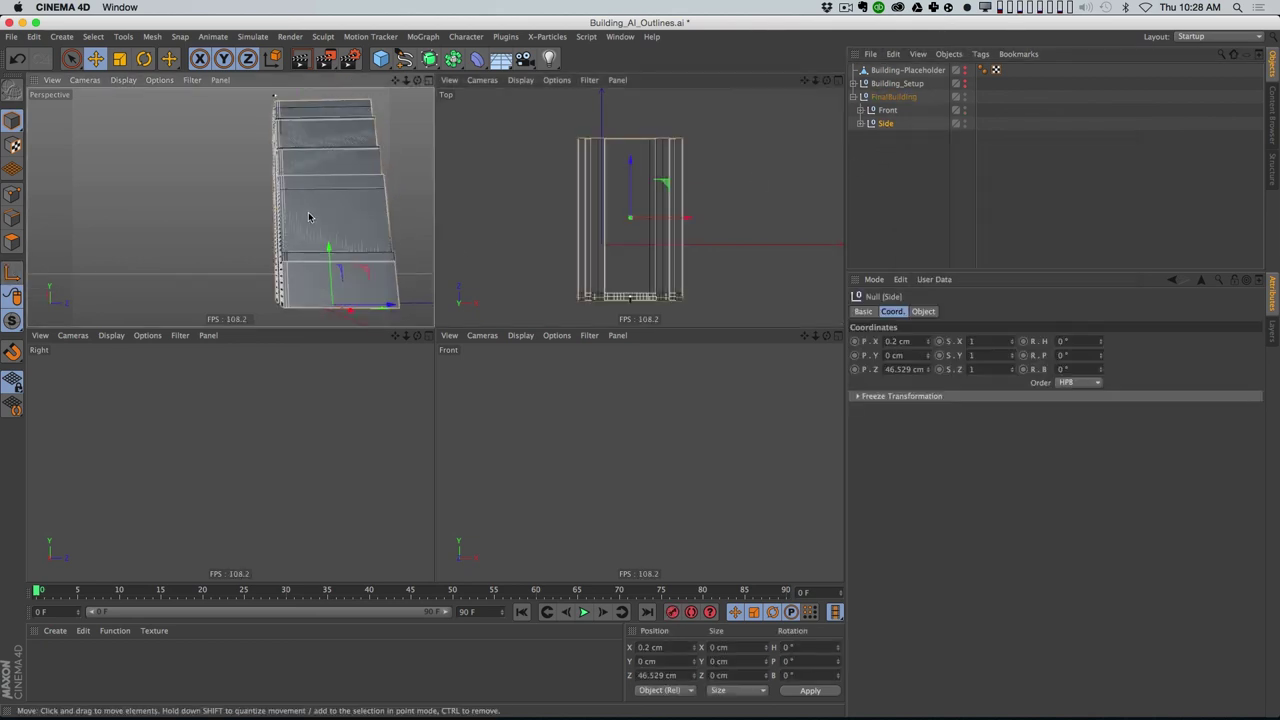
double_click(1082, 341)
key(Return)
alt+drag(311, 213, 357, 218)
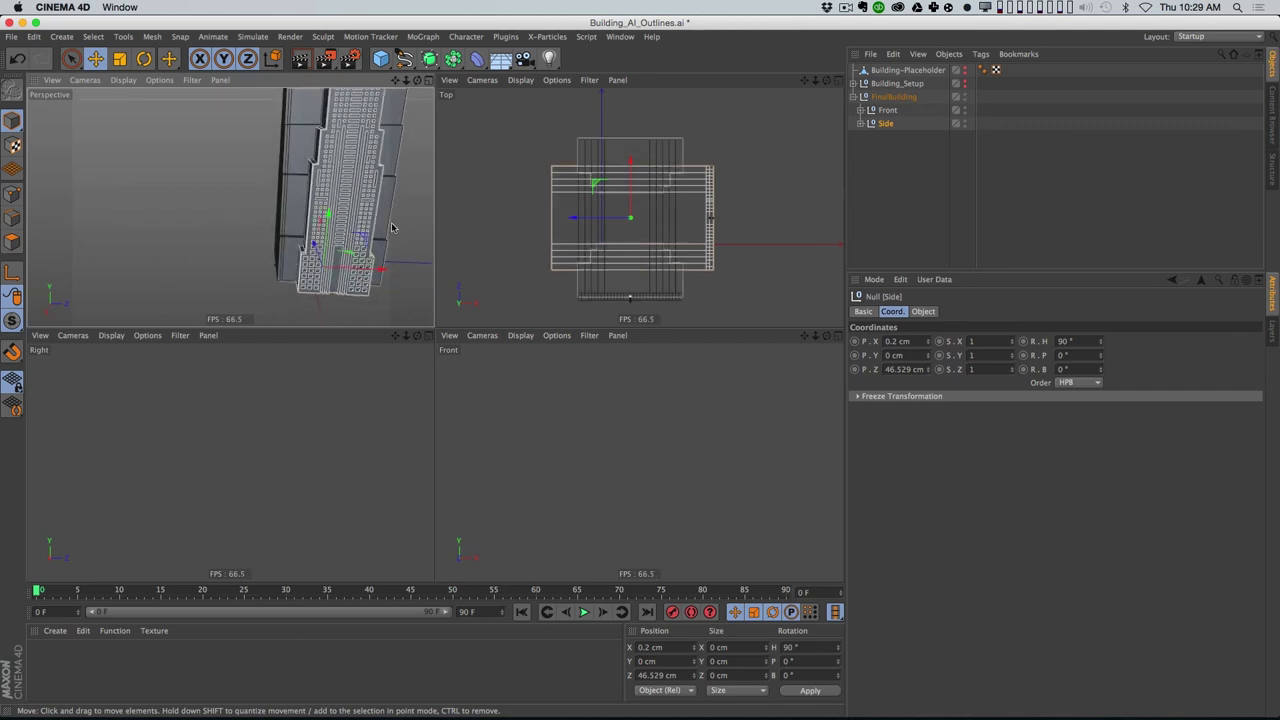
click(966, 72)
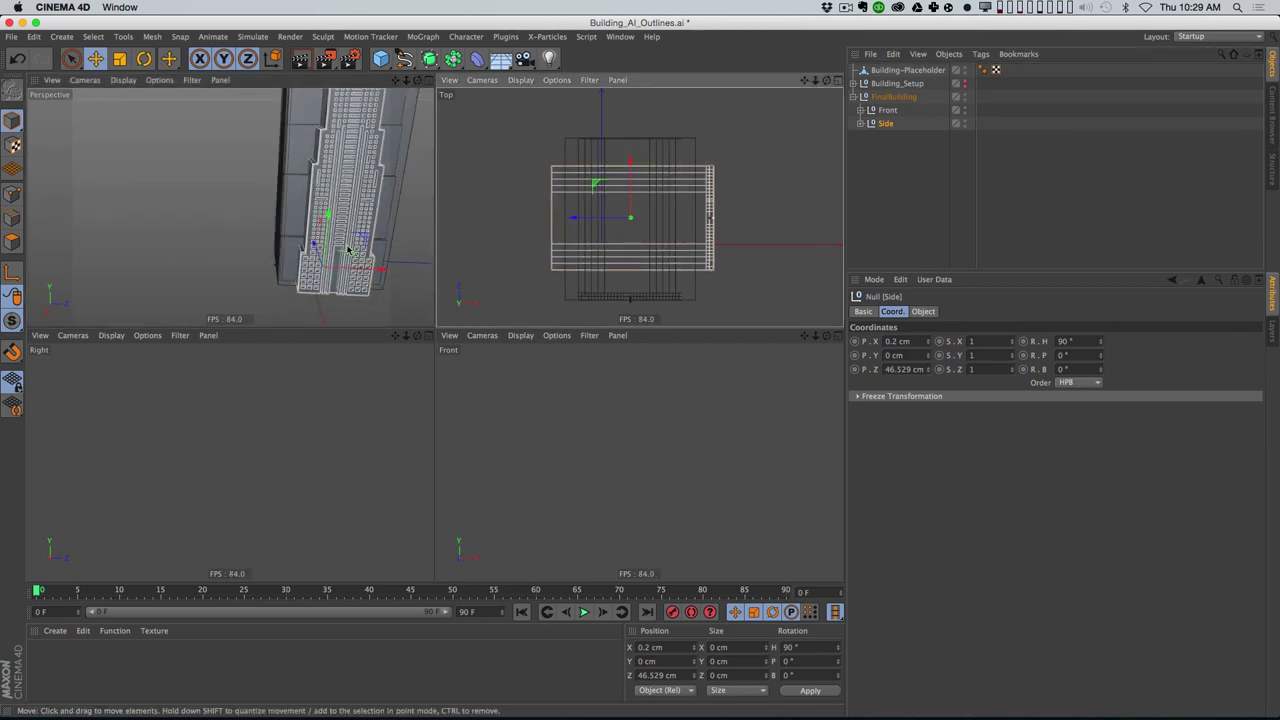
alt+drag(328, 226, 374, 208)
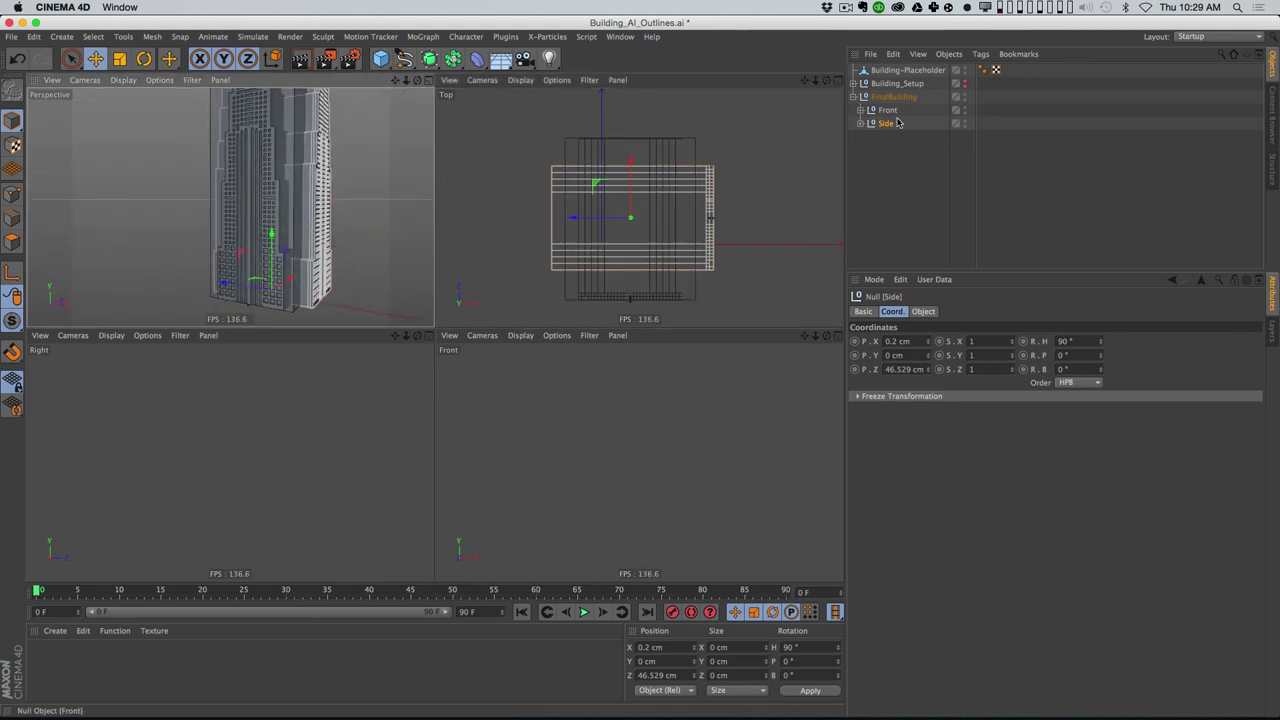
drag(928, 342, 939, 410)
Step: Reduce the SideOutline extrusion depth from 87.076 to 69.076 cm
click(899, 163)
click(859, 123)
click(905, 150)
click(923, 312)
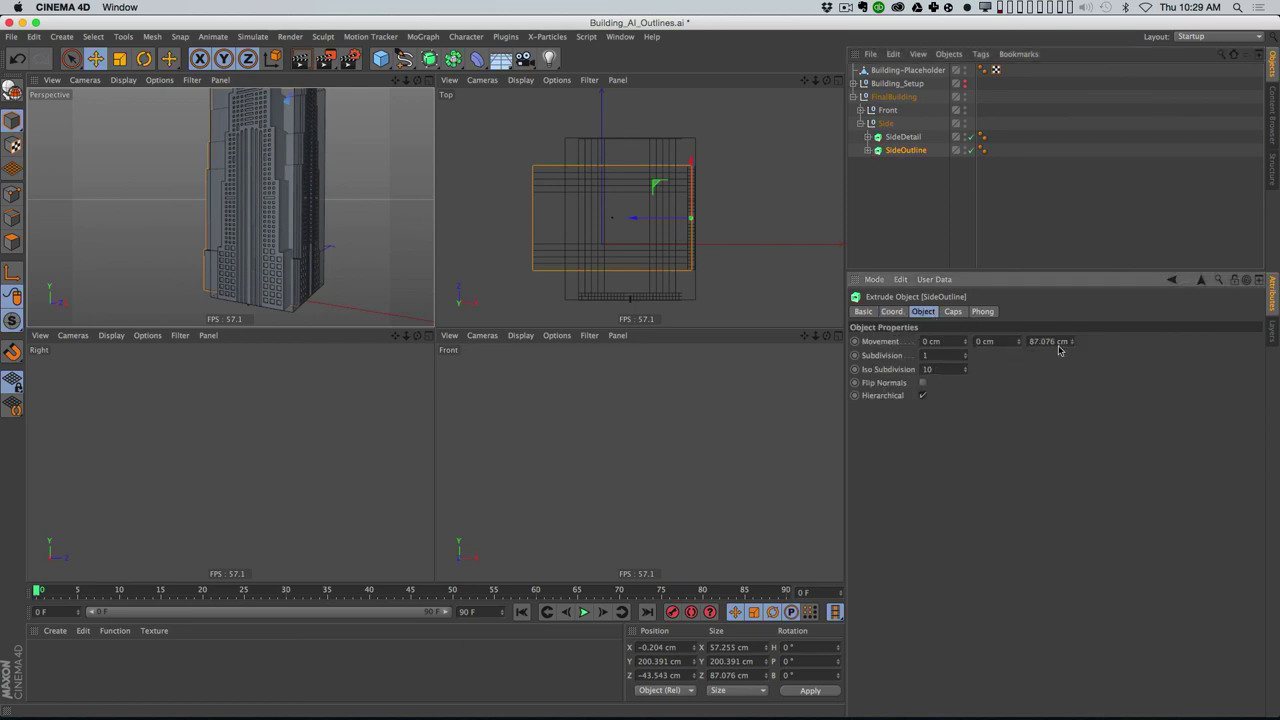
drag(1072, 344, 1076, 356)
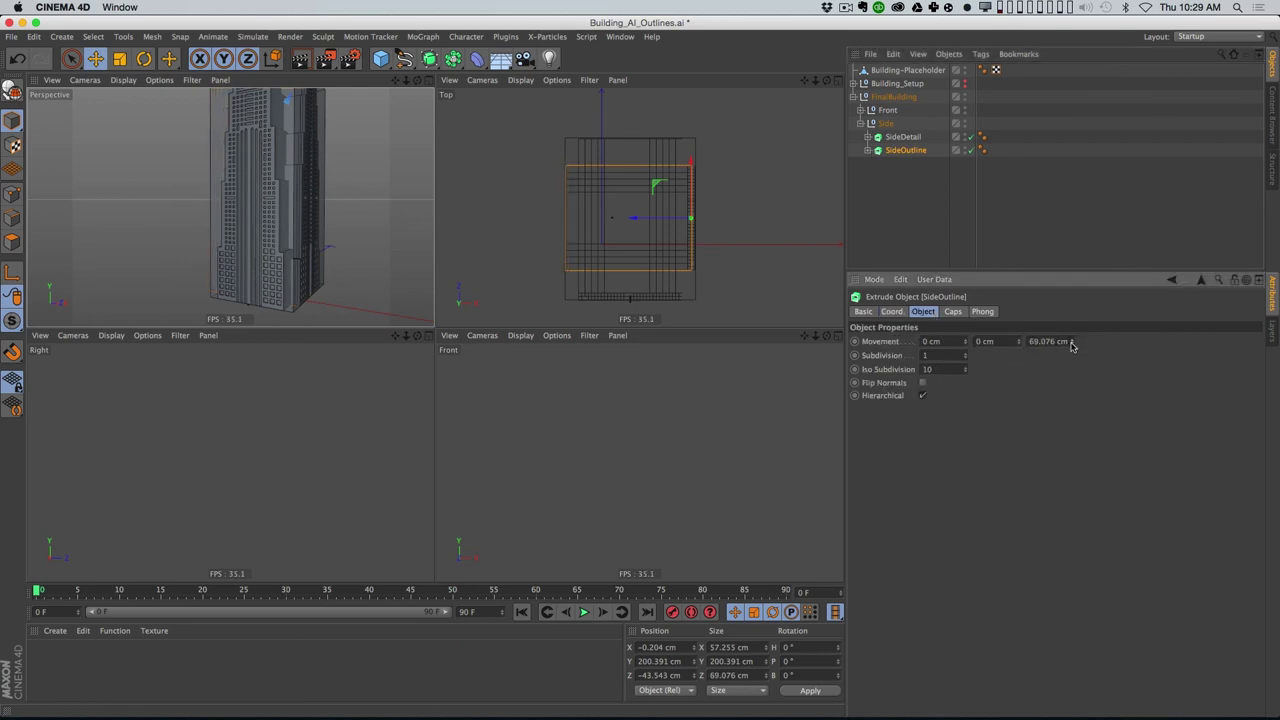
click(912, 165)
click(853, 97)
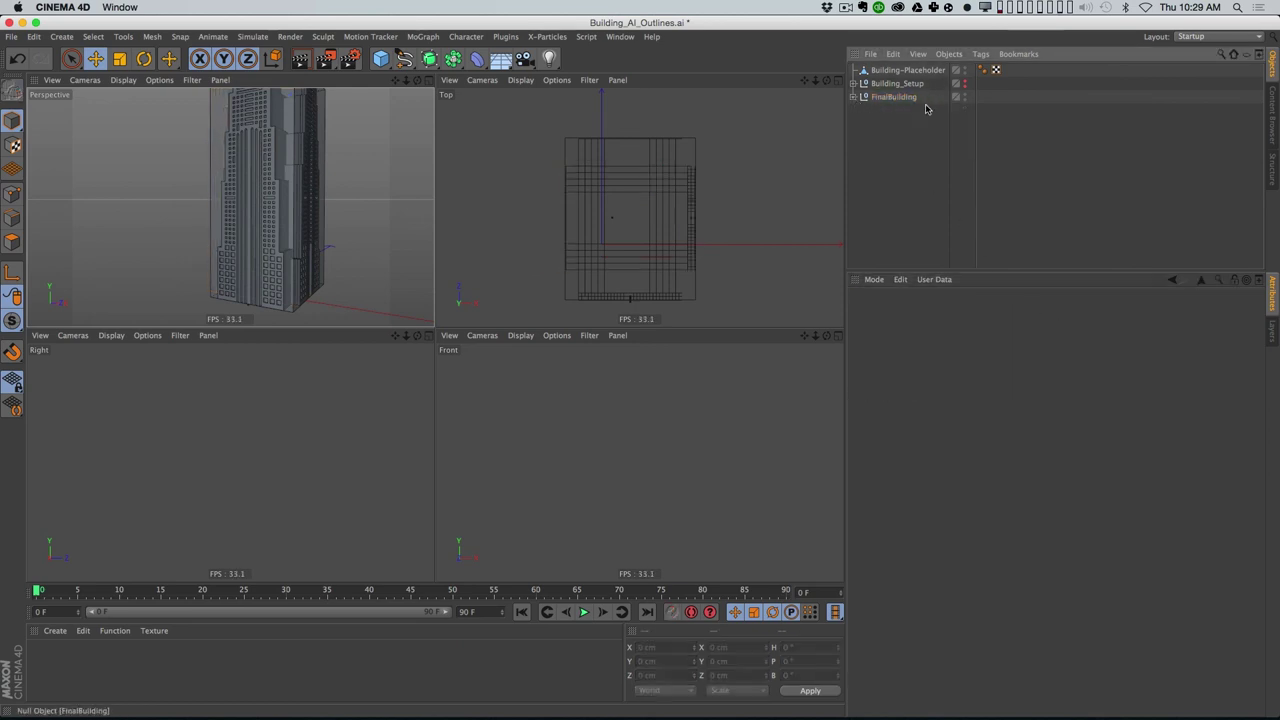
Step: Maximize the Perspective view, orbit around the tower, and hide the Building-Placeholder box
click(428, 81)
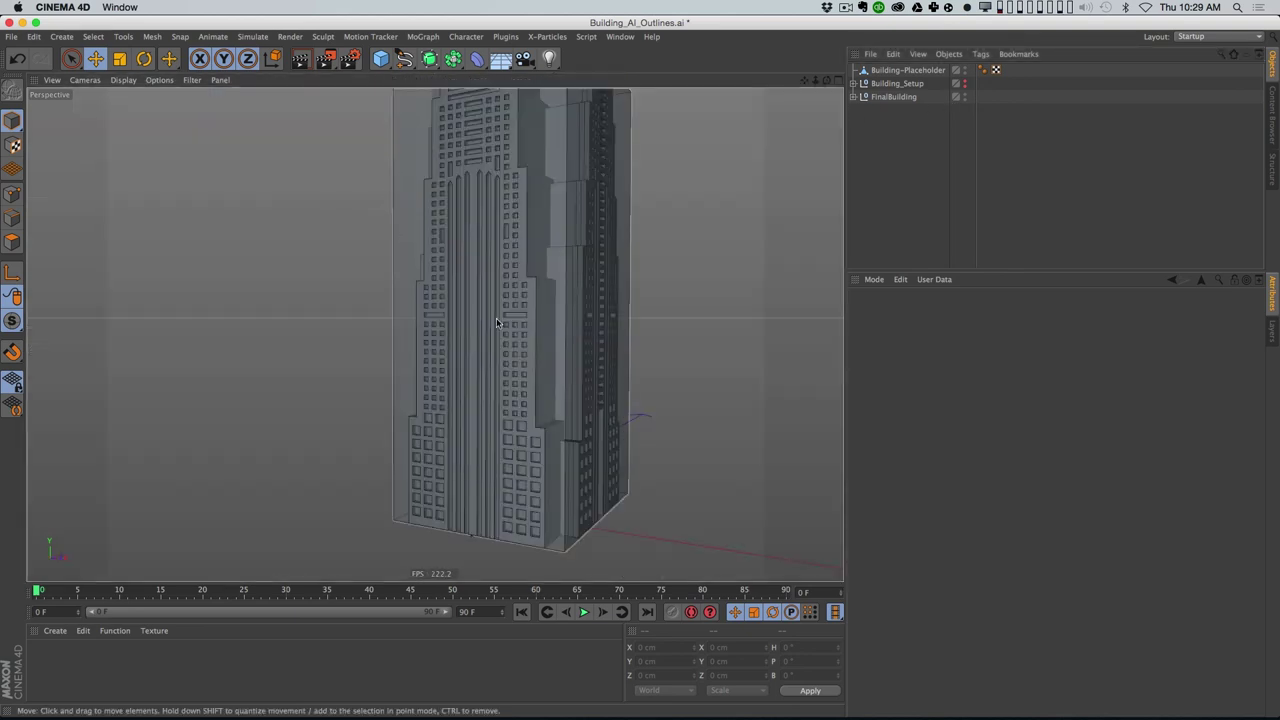
alt+drag(550, 365, 552, 317)
scroll(553, 317, down, 2)
alt+drag(562, 264, 498, 288)
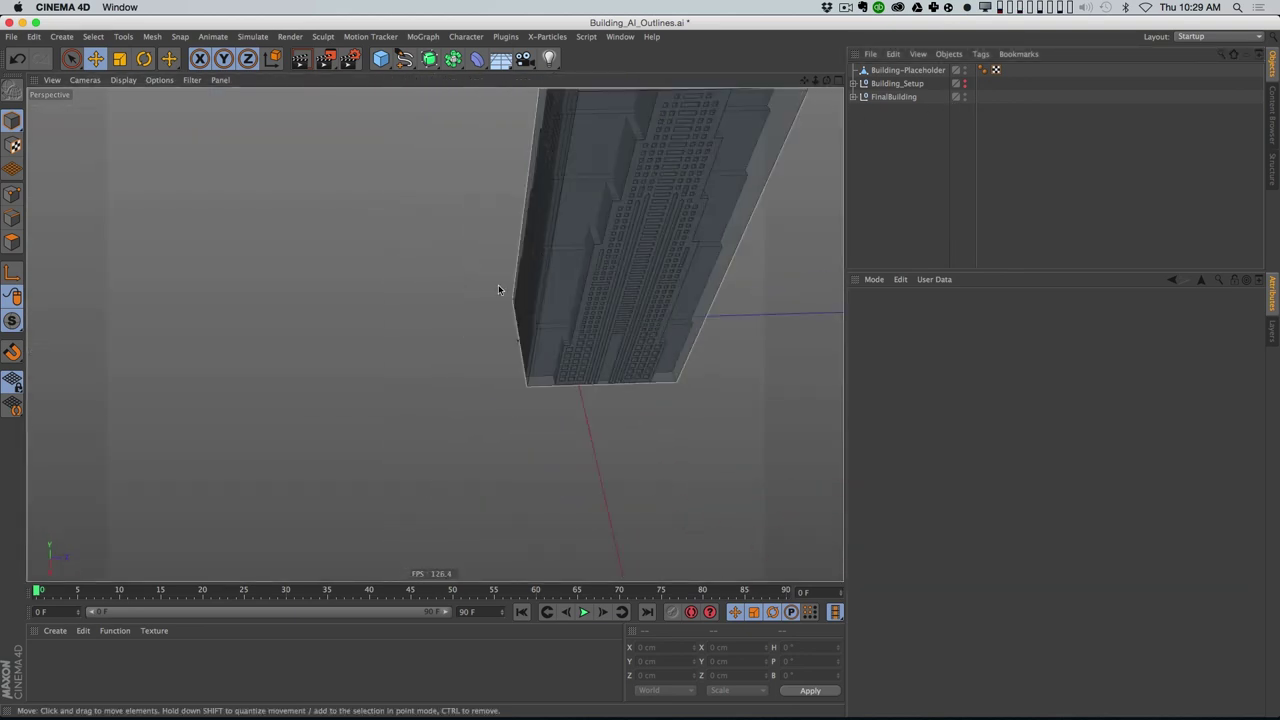
scroll(632, 230, down, 6)
alt+middle_drag(632, 230, 557, 306)
alt+right_drag(544, 303, 637, 255)
alt+drag(637, 255, 590, 299)
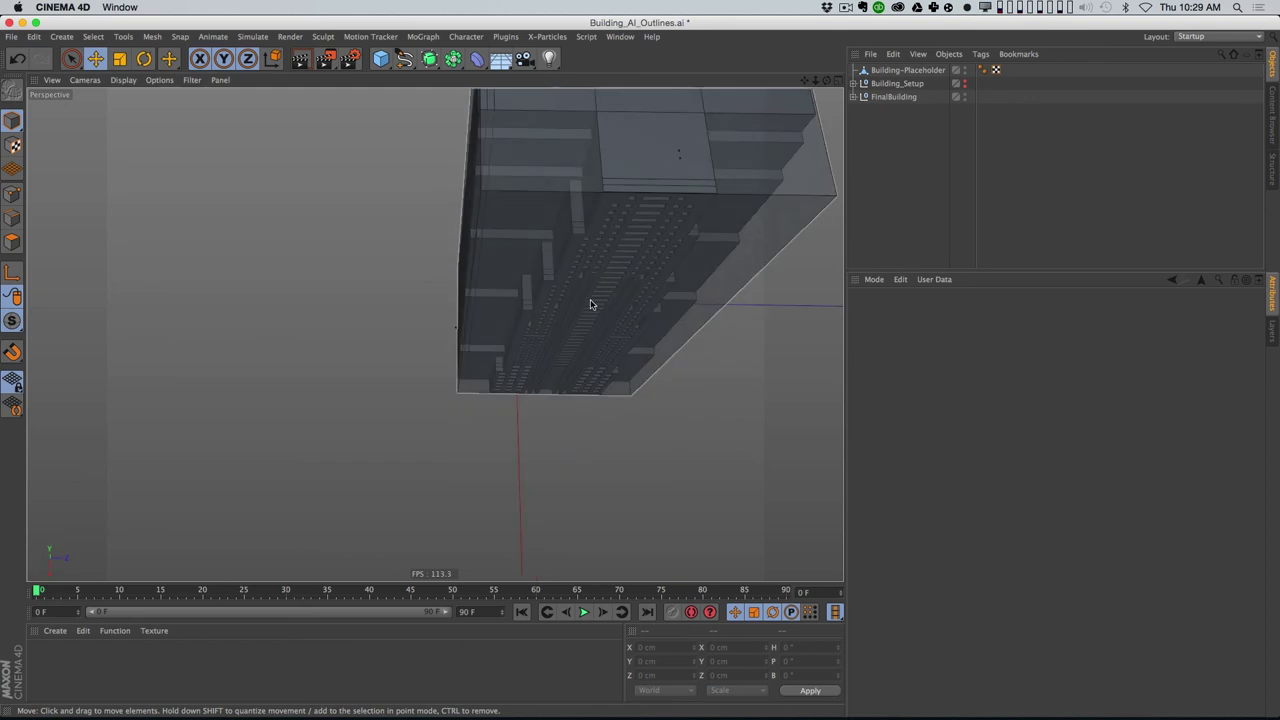
alt+middle_drag(590, 299, 508, 384)
alt+drag(507, 385, 549, 376)
alt+click(963, 71)
alt+click(963, 71)
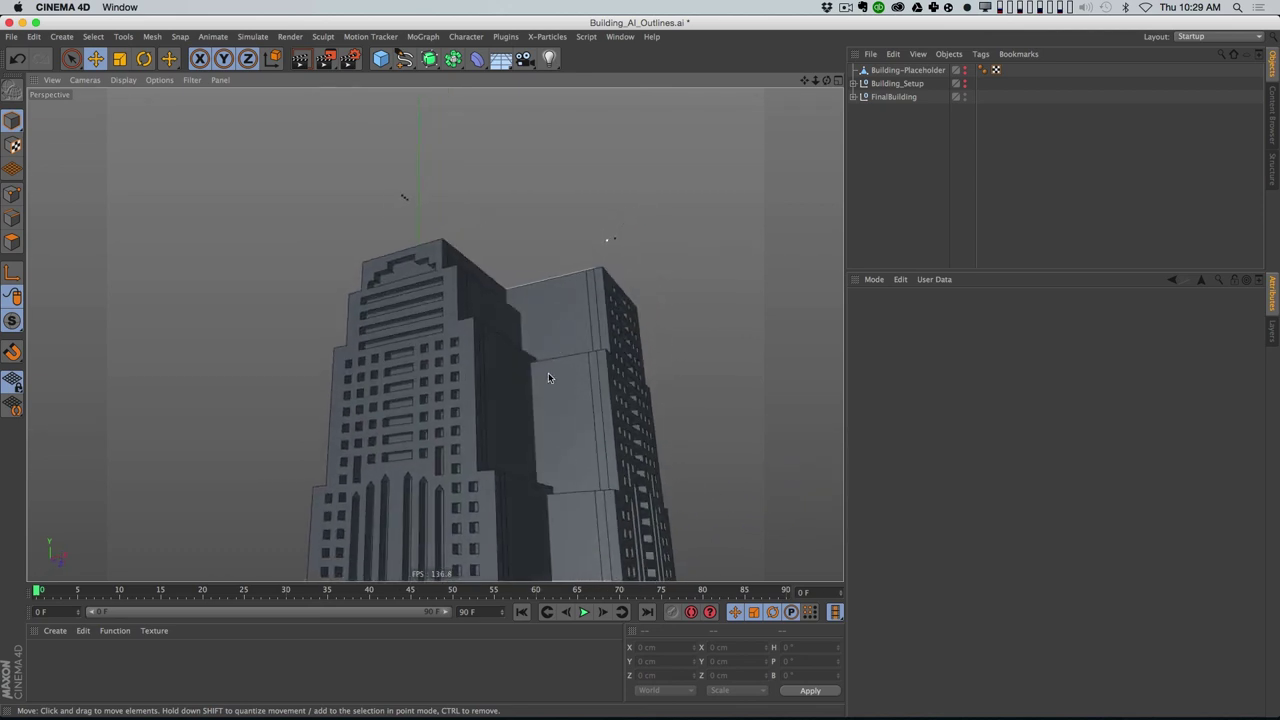
alt+drag(542, 317, 556, 370)
click(620, 36)
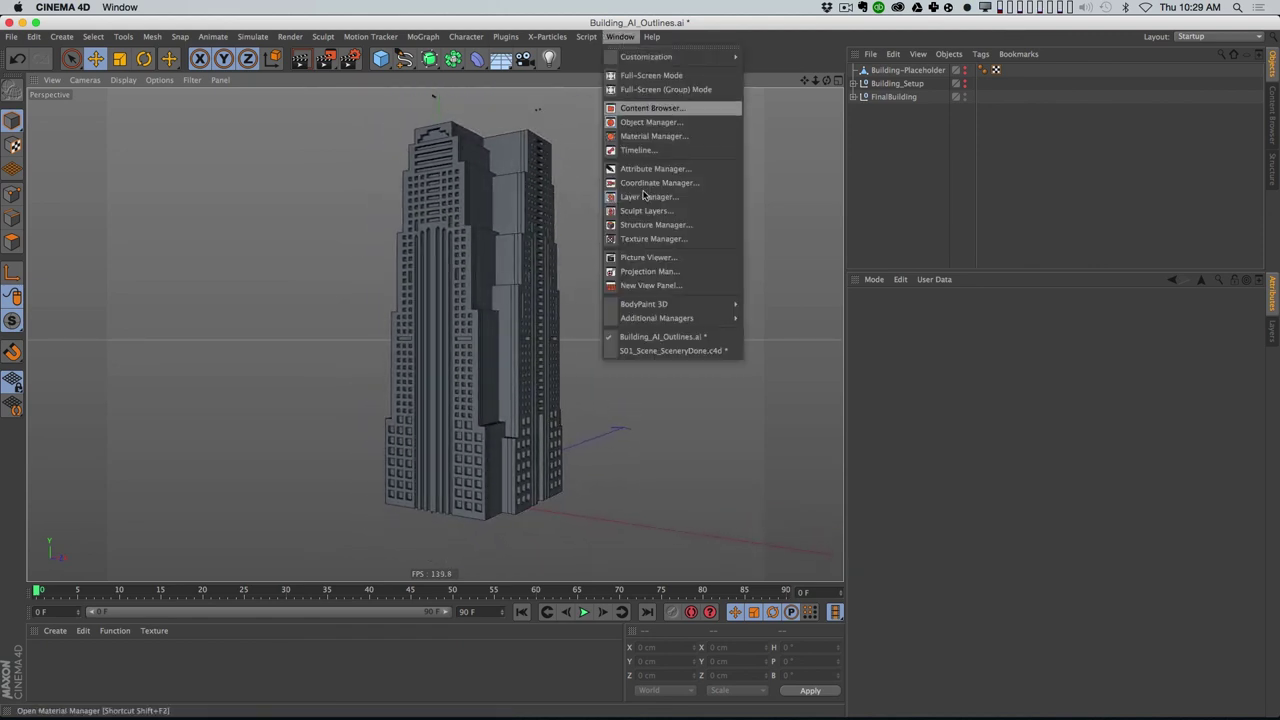
click(648, 257)
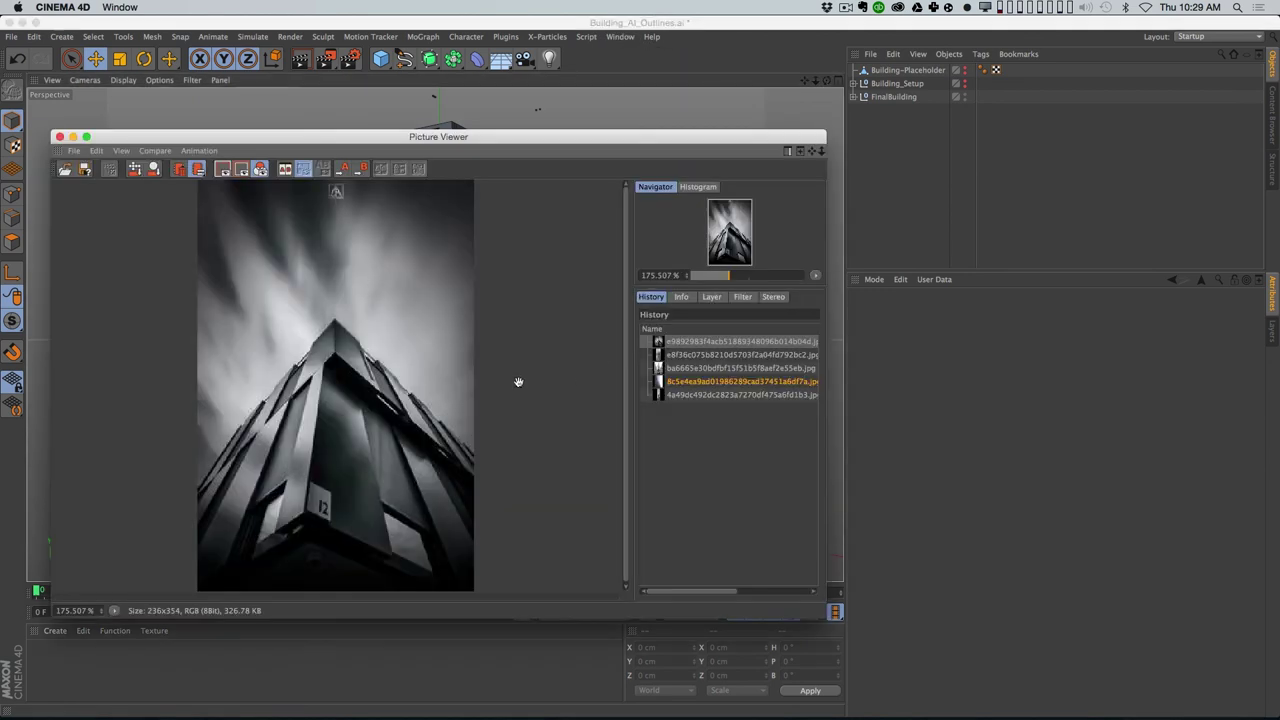
click(688, 368)
click(717, 342)
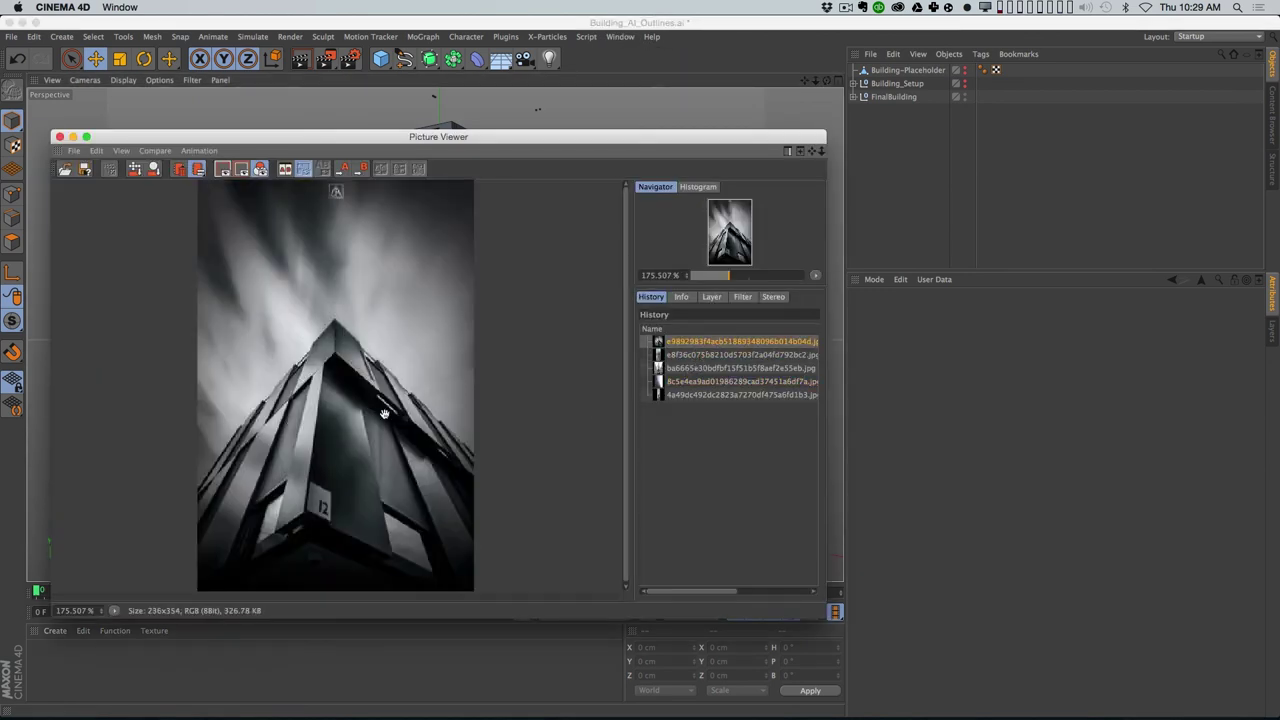
drag(517, 138, 1037, 36)
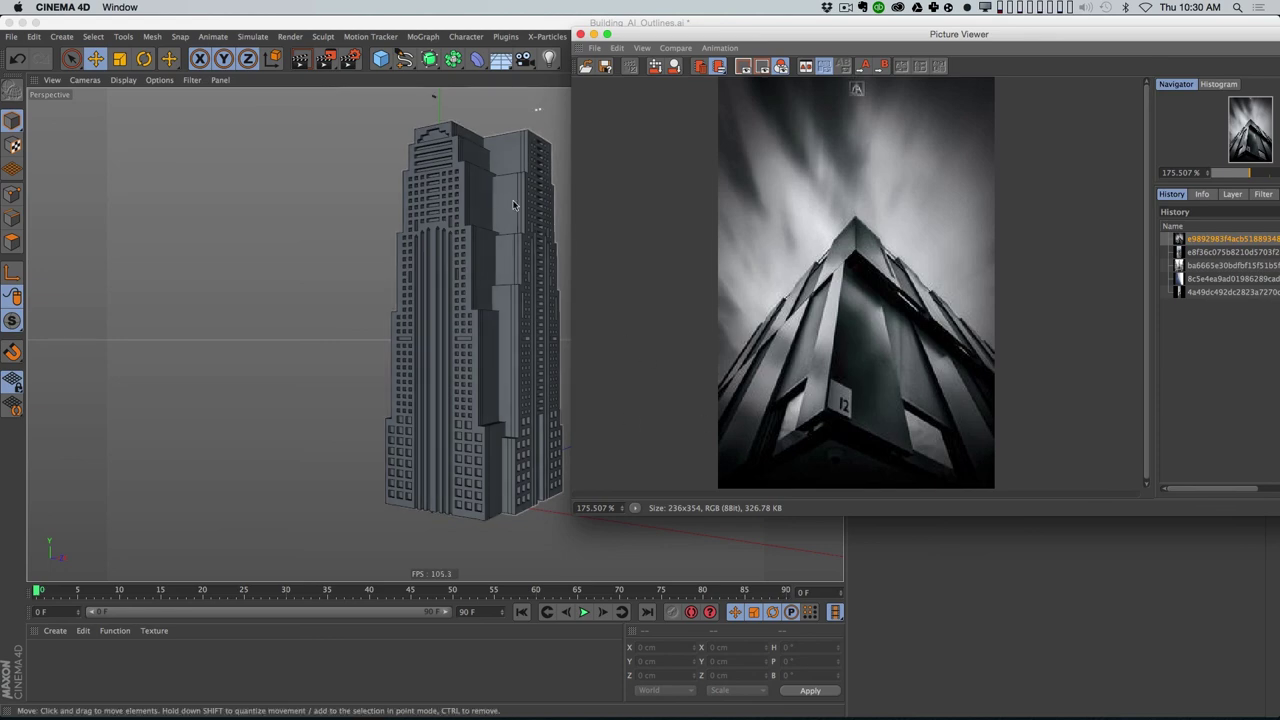
click(1214, 255)
click(1211, 265)
click(1223, 292)
click(1226, 280)
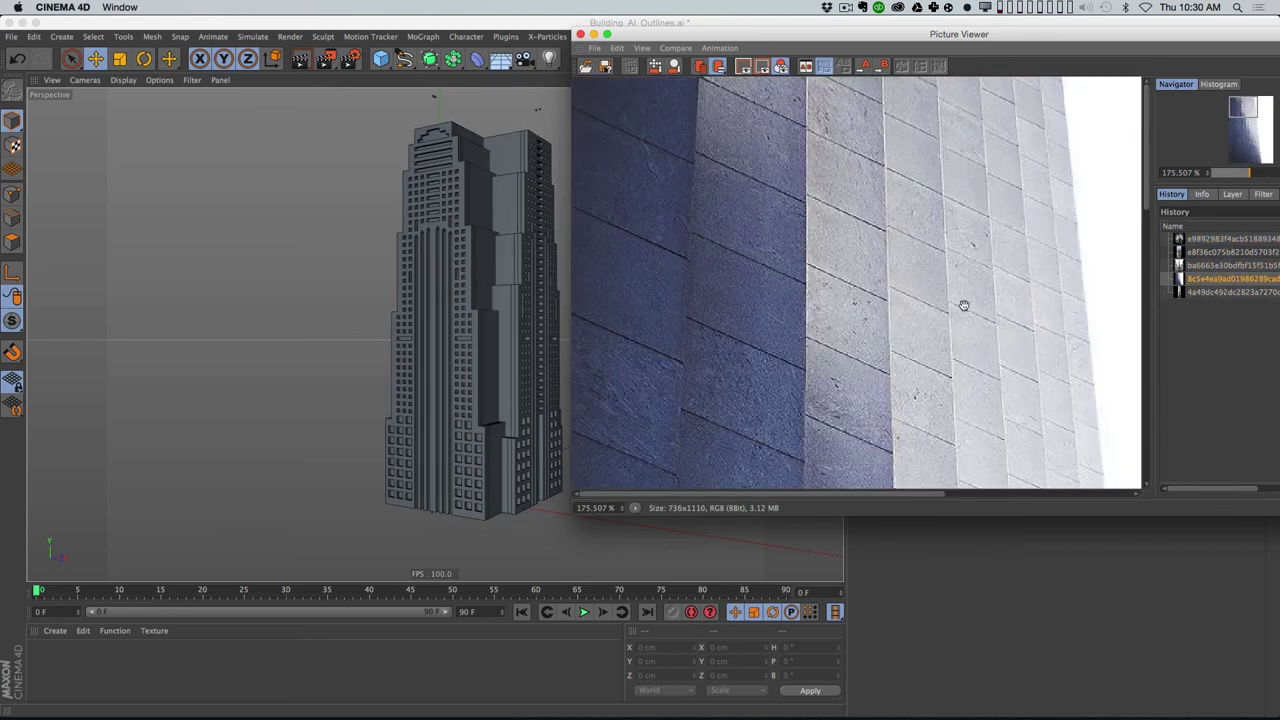
click(580, 34)
scroll(525, 387, up, 2)
alt+drag(520, 389, 475, 361)
alt+right_drag(491, 367, 526, 364)
mouse_move(503, 364)
alt+mouse_down()
mouse_move(515, 342)
mouse_move(569, 346)
mouse_move(500, 371)
mouse_move(757, 371)
mouse_move(463, 420)
mouse_move(426, 388)
mouse_move(533, 345)
mouse_move(769, 345)
mouse_move(594, 413)
mouse_move(573, 387)
mouse_move(580, 411)
mouse_move(434, 334)
mouse_move(531, 434)
mouse_move(503, 307)
mouse_move(464, 322)
alt+mouse_up()
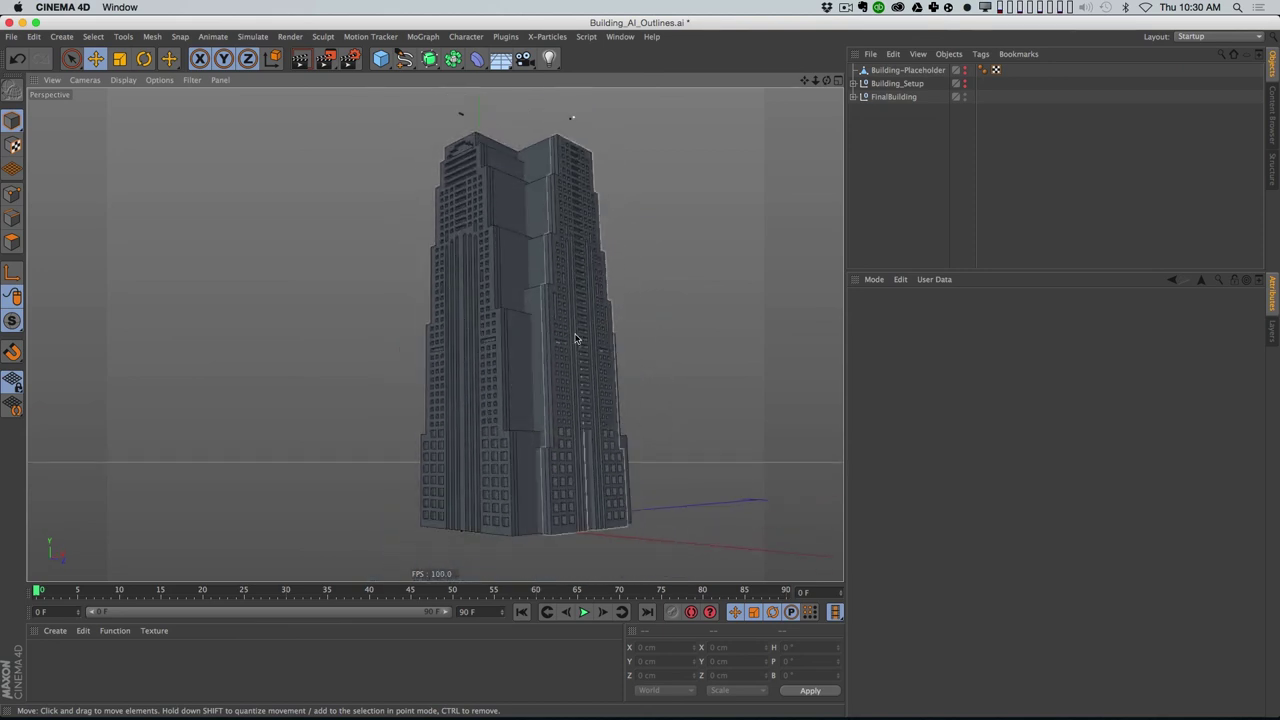
Step: Orbit around the tower and show the placeholder box again for comparison
alt+drag(489, 366, 508, 408)
scroll(491, 383, up, 3)
alt+right_drag(508, 408, 501, 420)
alt+middle_drag(501, 420, 517, 408)
alt+drag(516, 408, 525, 411)
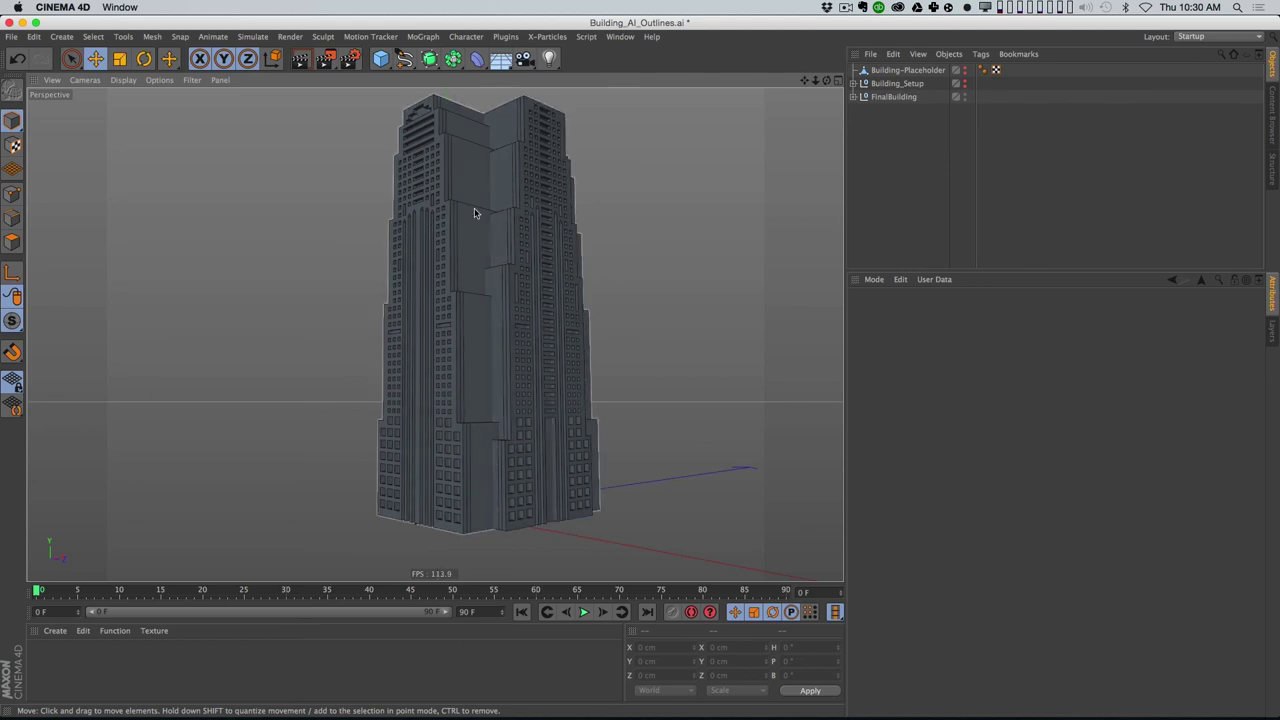
alt+drag(483, 384, 570, 384)
alt+click(964, 68)
alt+drag(484, 402, 434, 434)
alt+drag(550, 408, 540, 440)
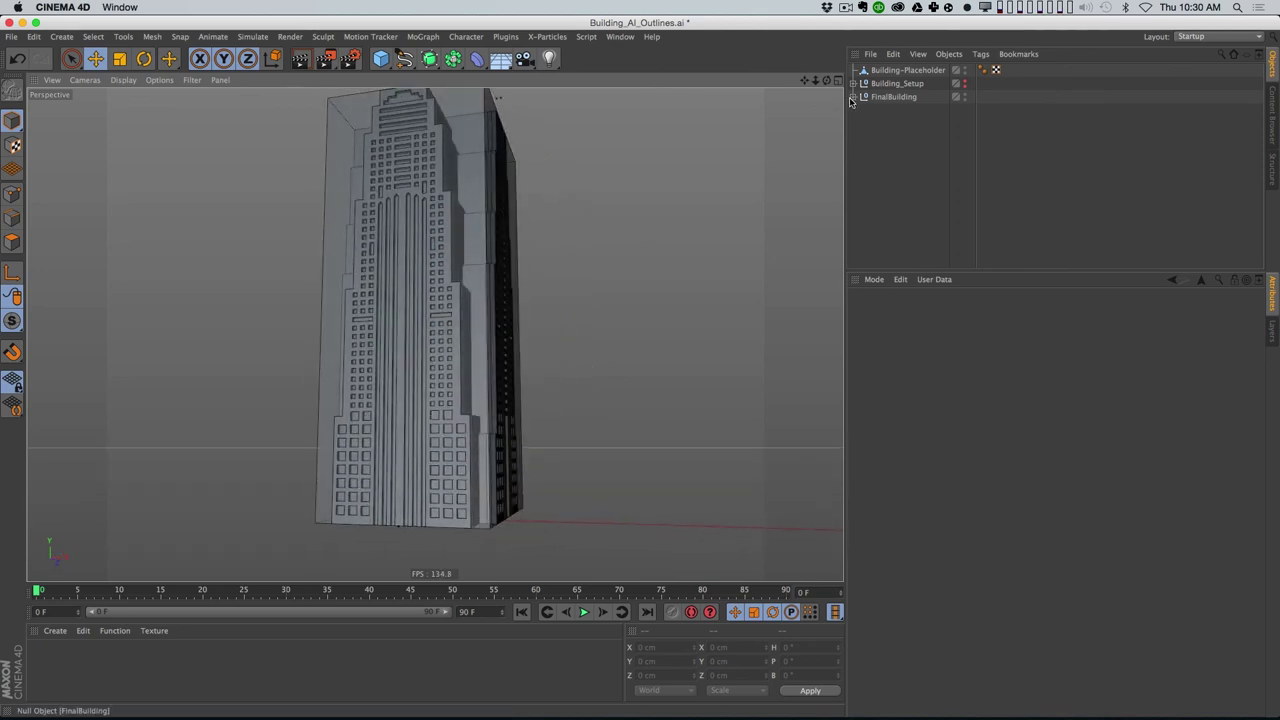
Step: Scale the Front null along X to about 1.114
click(853, 97)
click(861, 124)
click(886, 110)
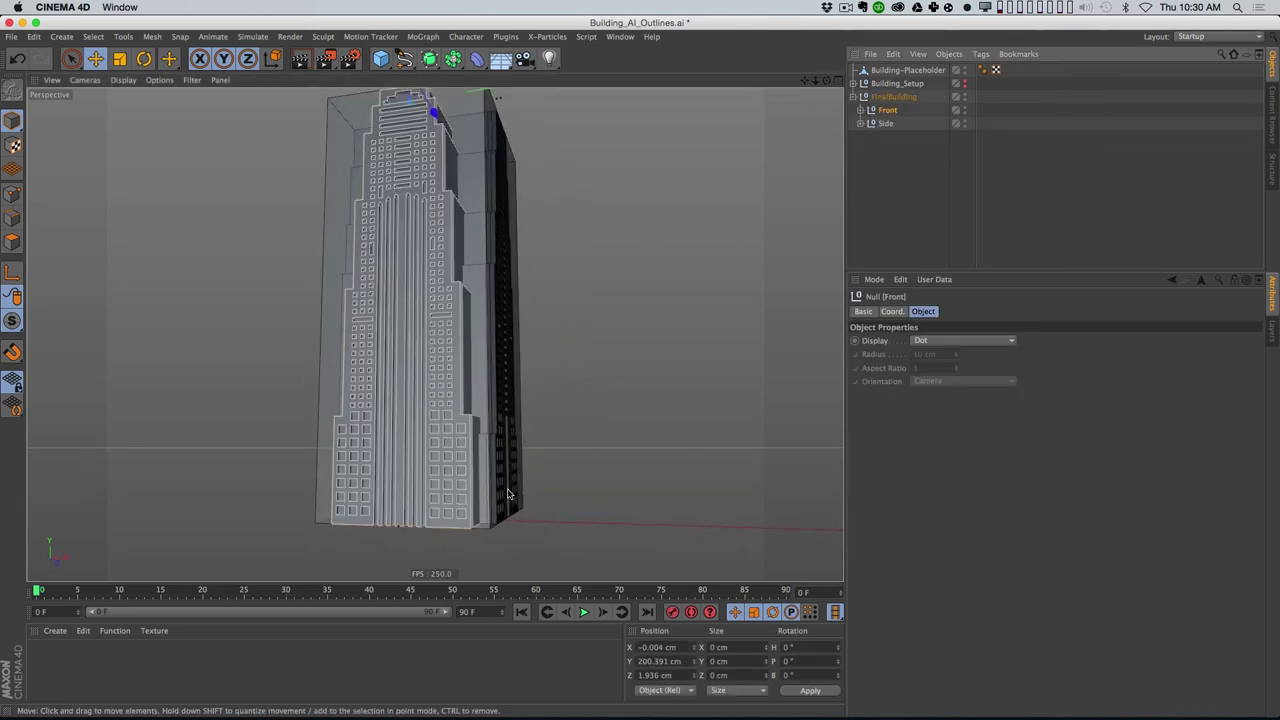
key(t)
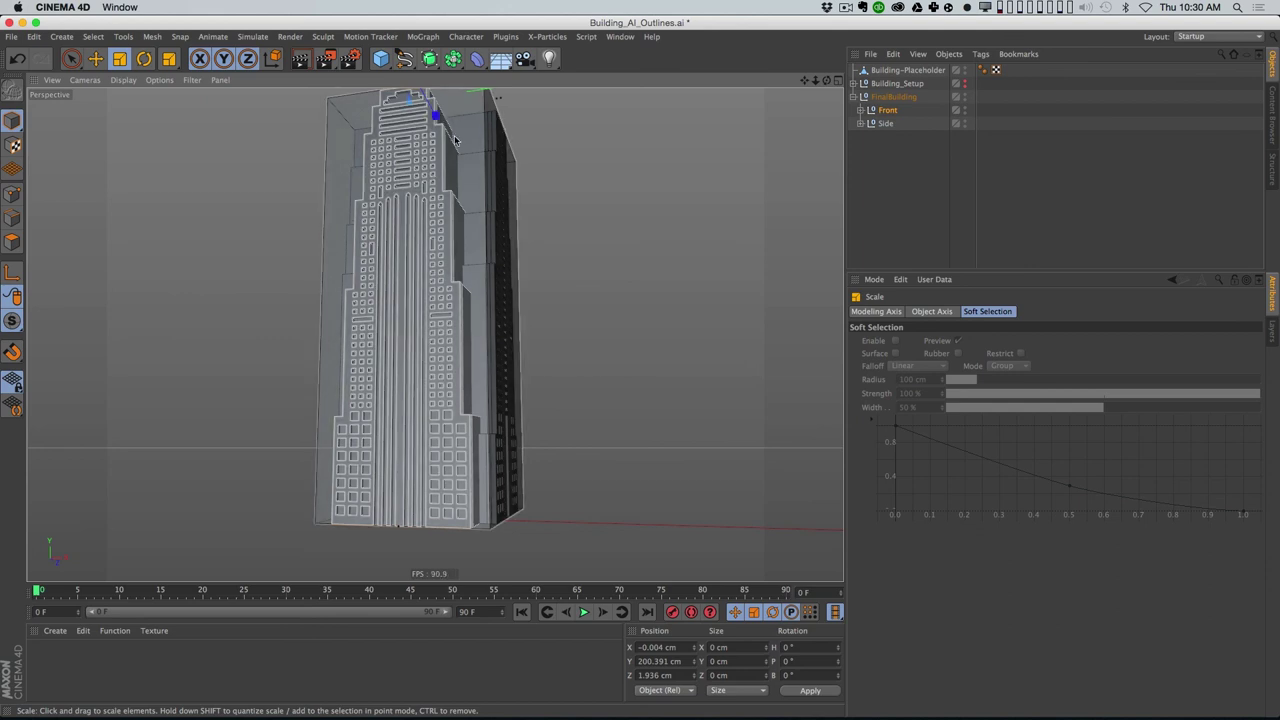
click(887, 110)
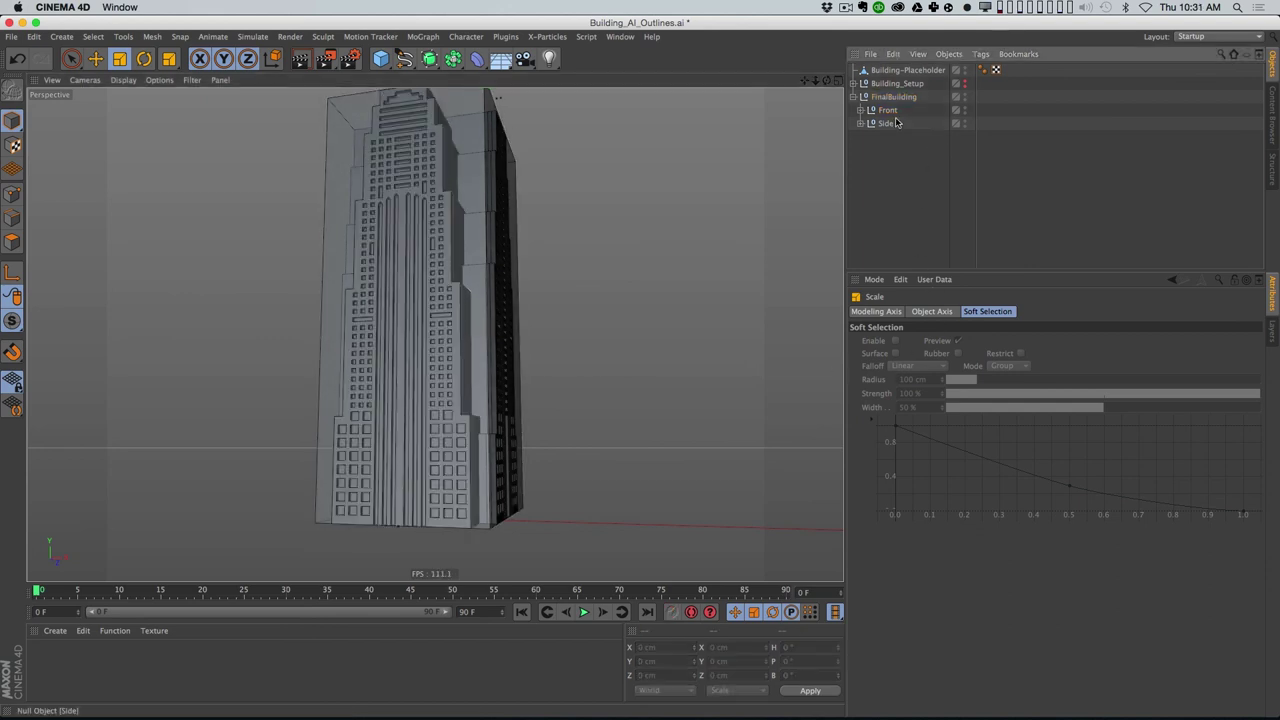
click(893, 312)
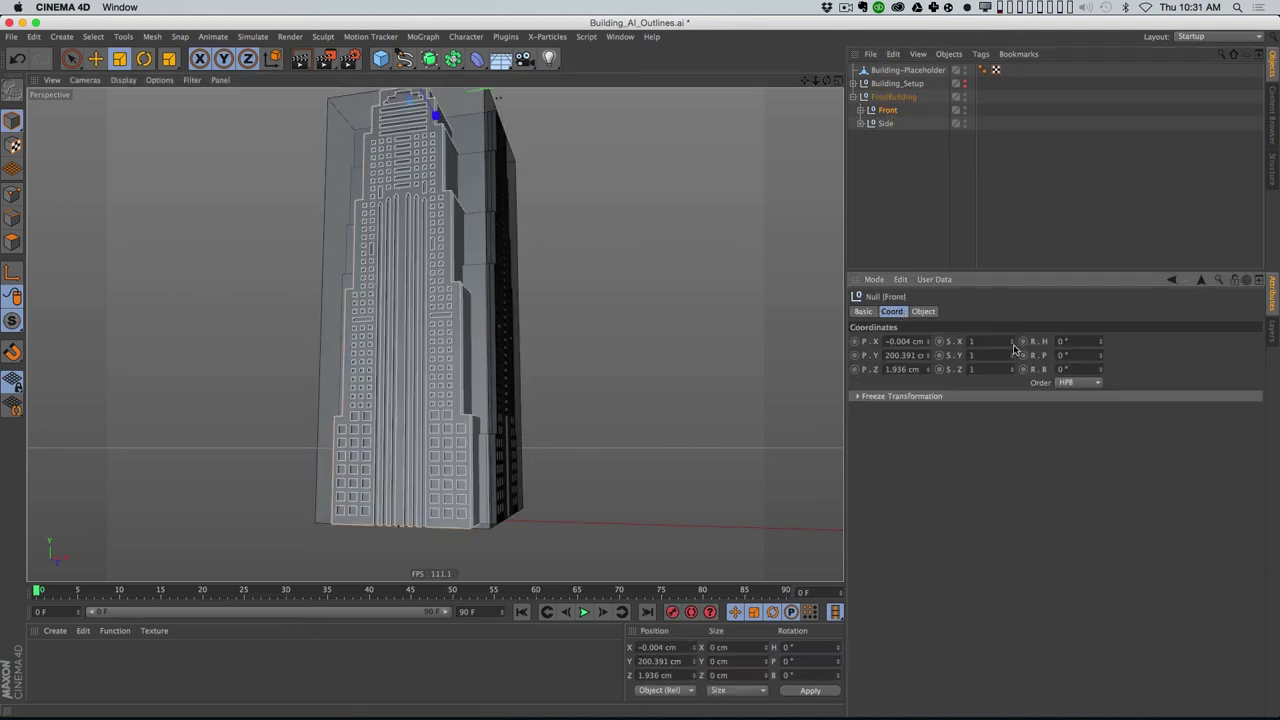
drag(1012, 342, 1016, 251)
click(917, 219)
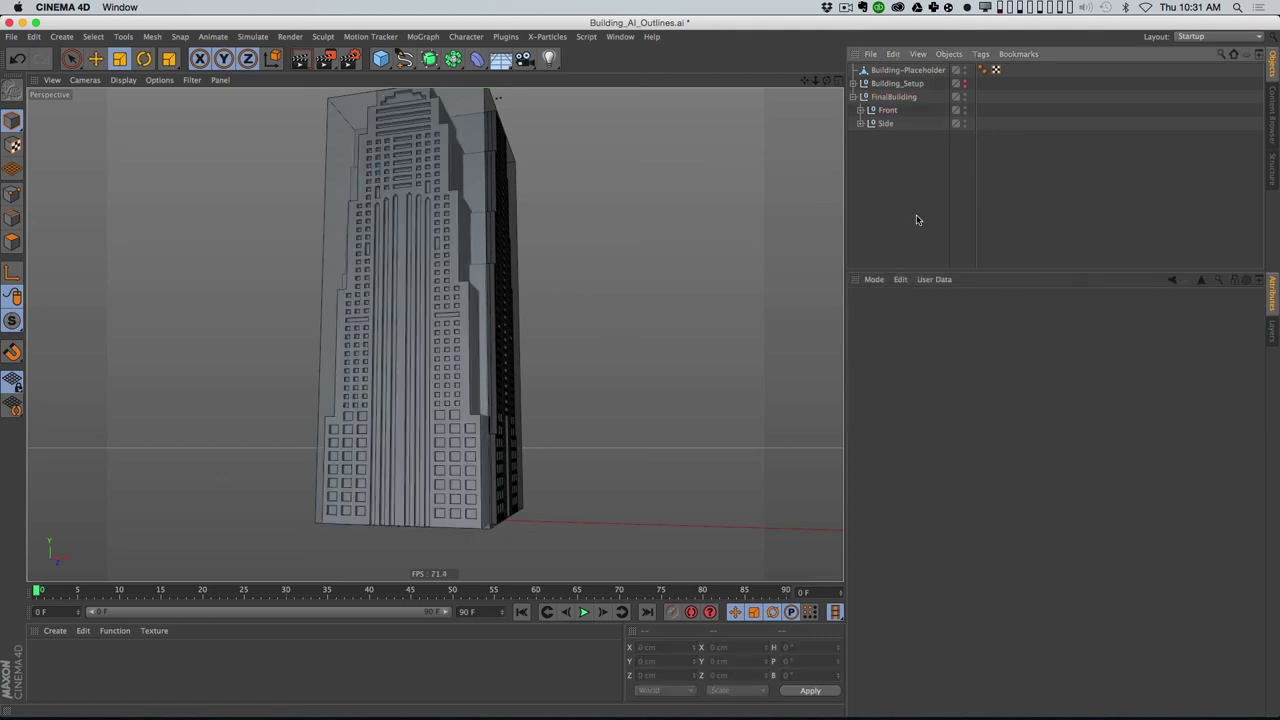
alt+drag(434, 334, 532, 410)
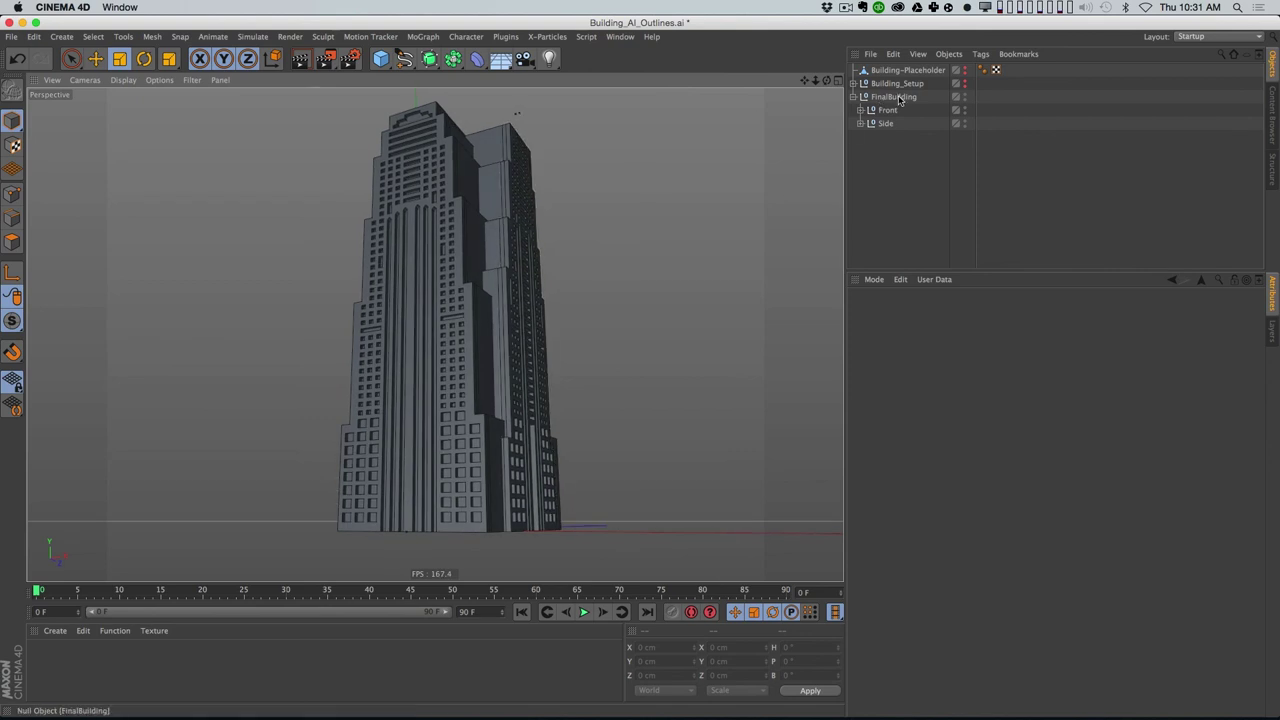
click(887, 110)
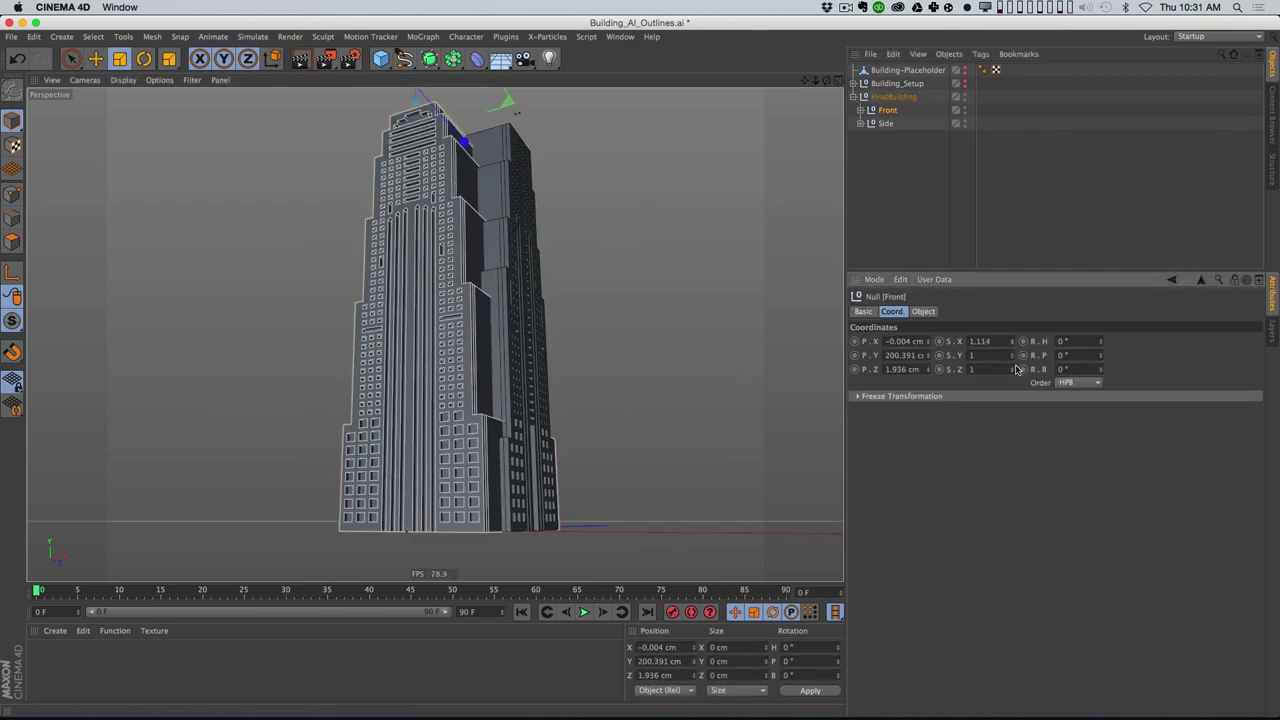
click(964, 200)
alt+drag(499, 461, 426, 443)
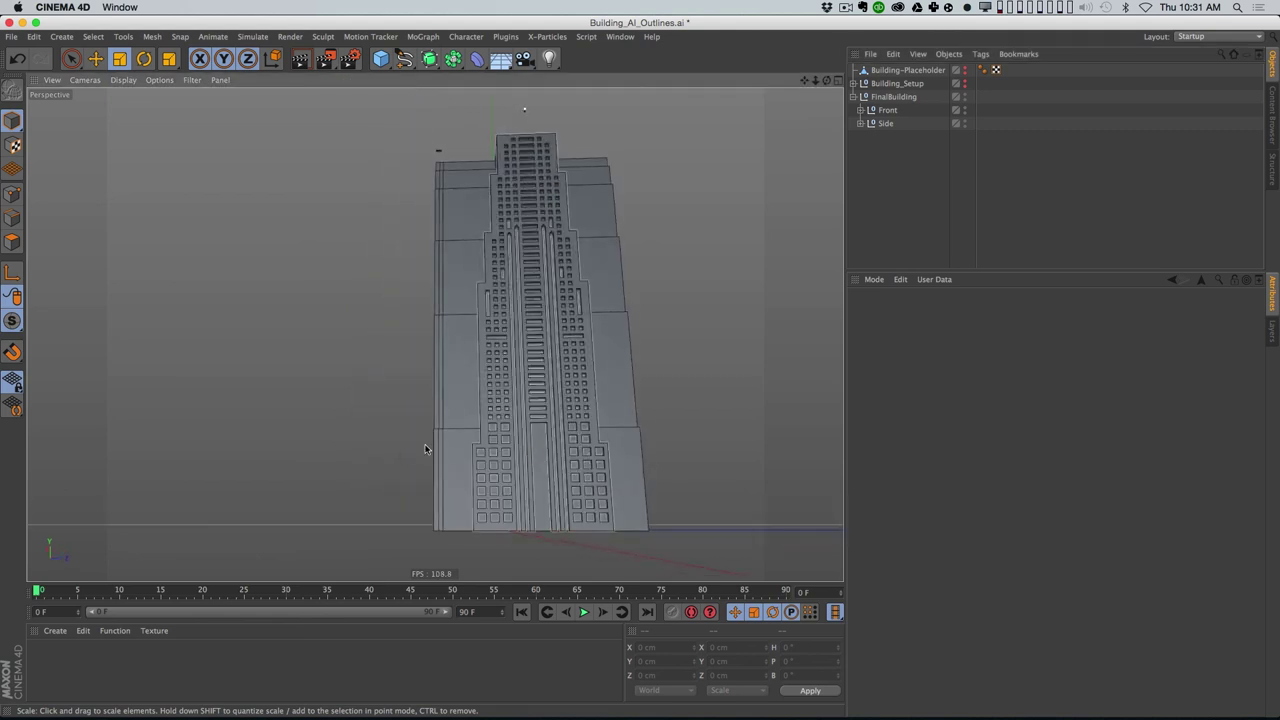
Step: Scale the Side null to 1.03 along X and check it against the placeholder box
click(885, 123)
drag(1012, 342, 1017, 261)
click(1017, 261)
alt+drag(548, 472, 630, 473)
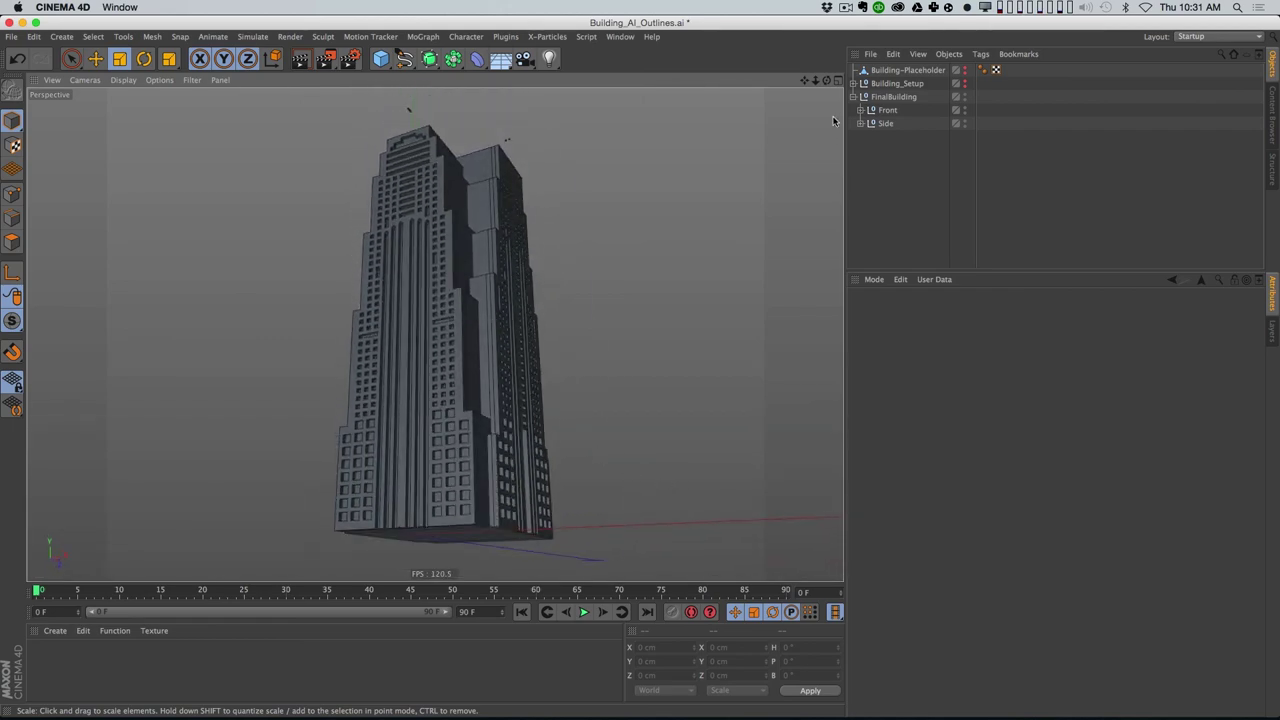
click(964, 69)
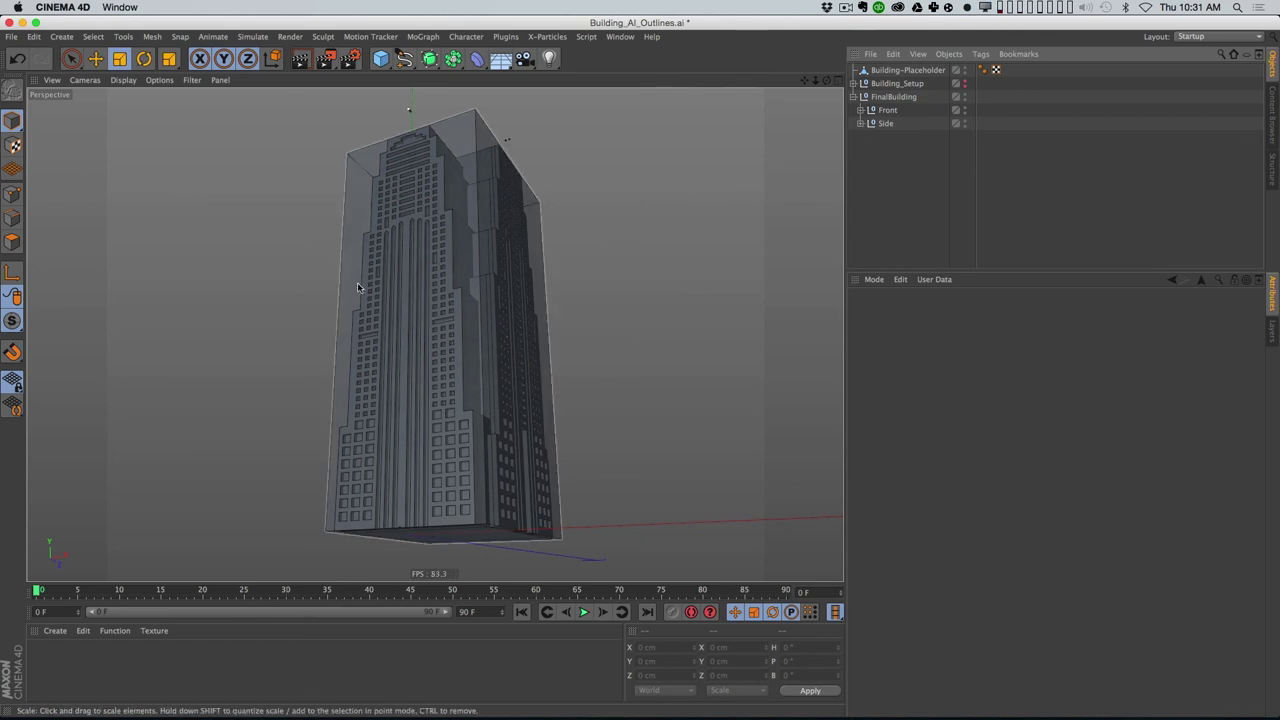
click(963, 70)
click(854, 97)
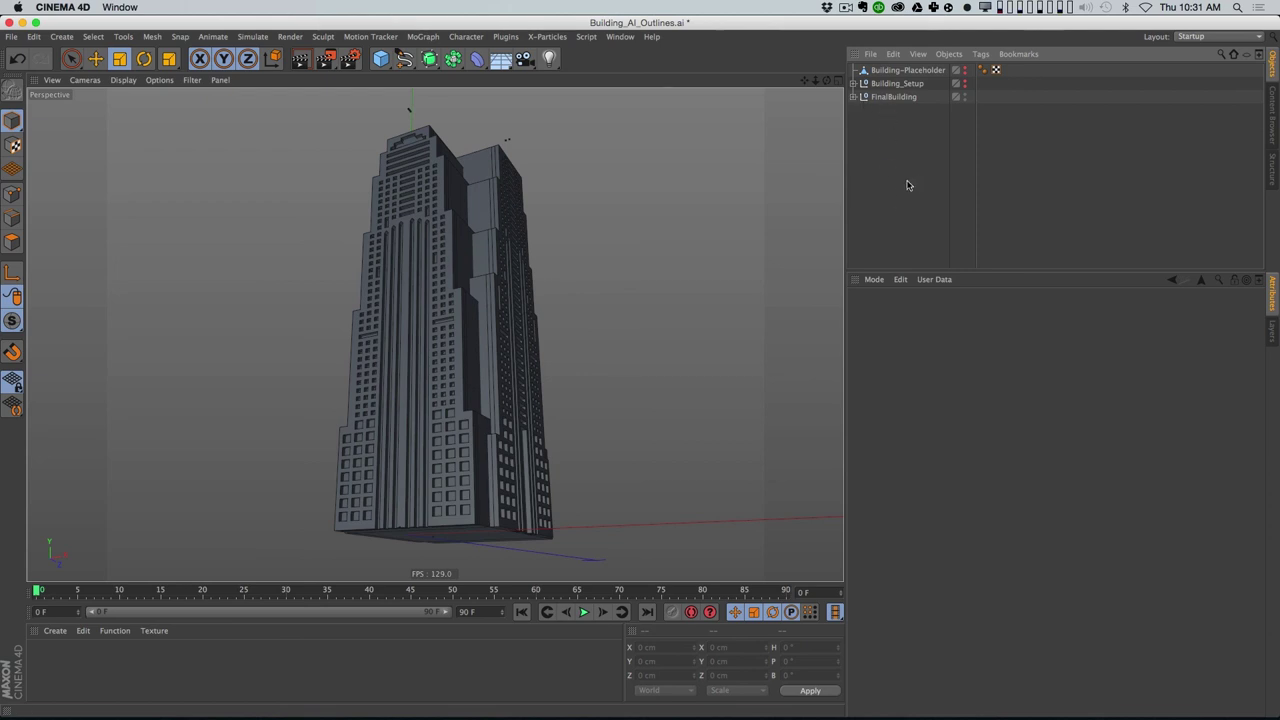
Step: Save the scene as BuildingC4D.c4d
key(super+s)
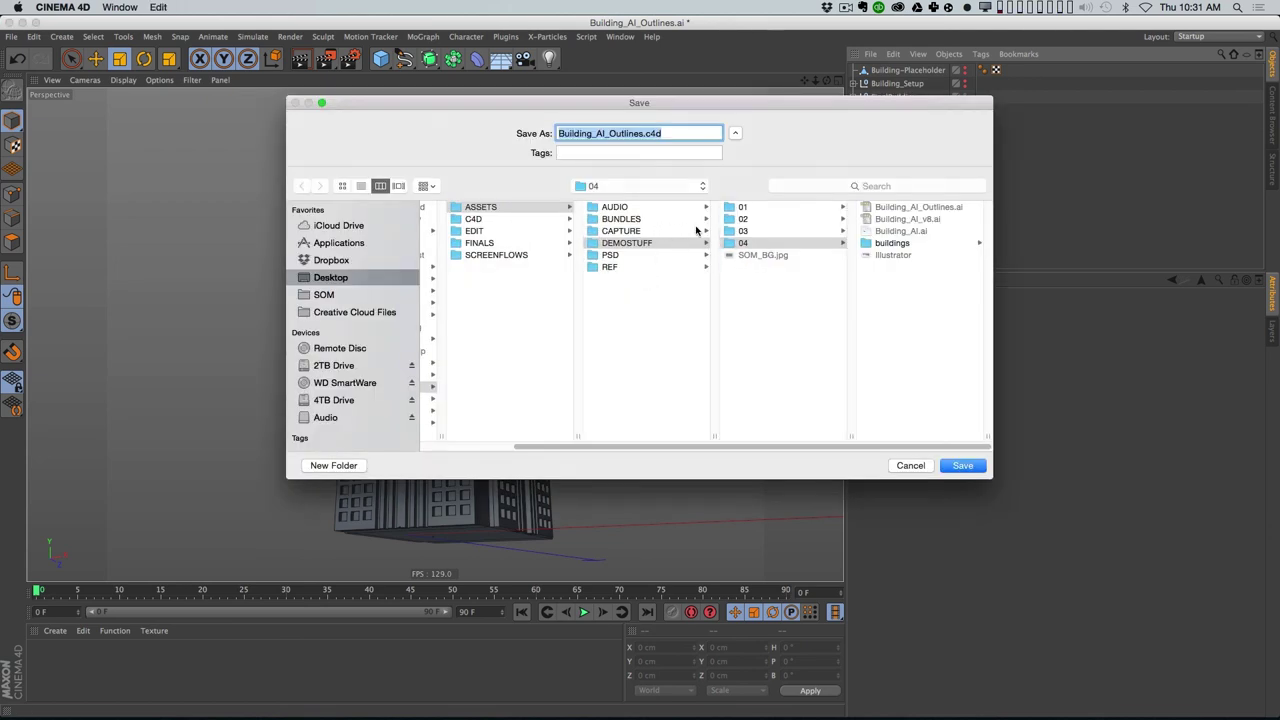
text(BuildingC4D)
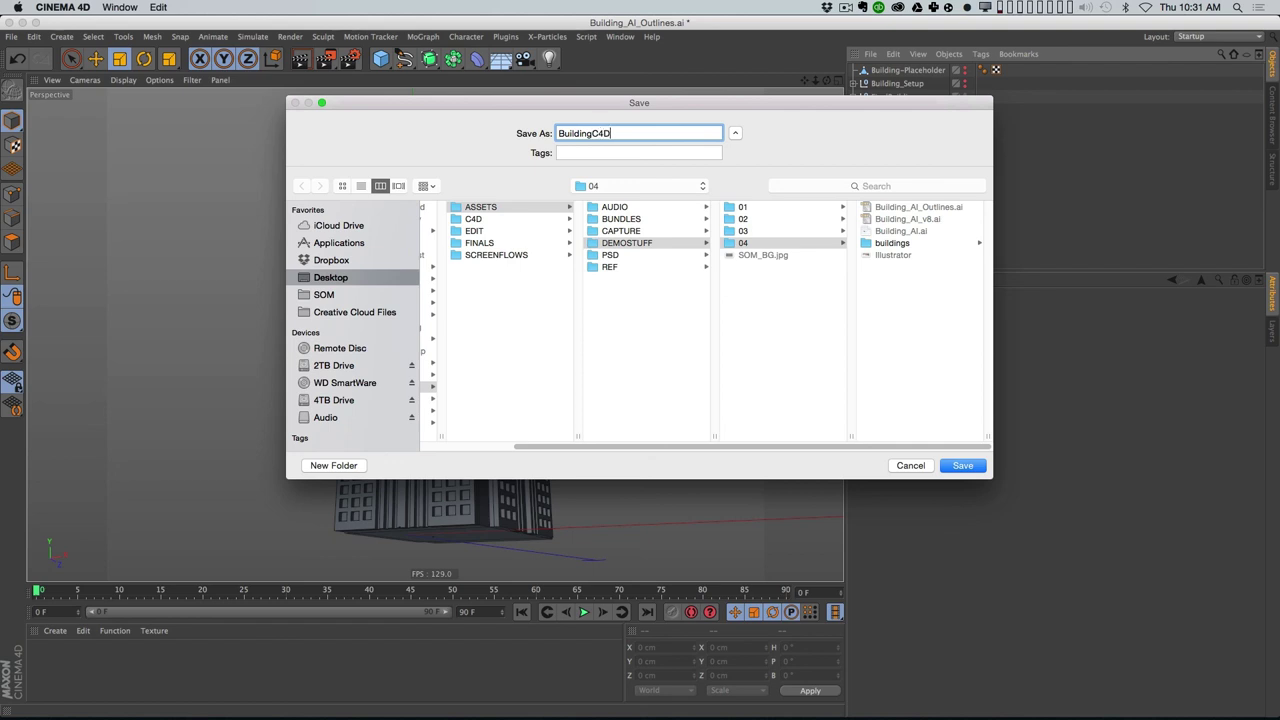
key(Return)
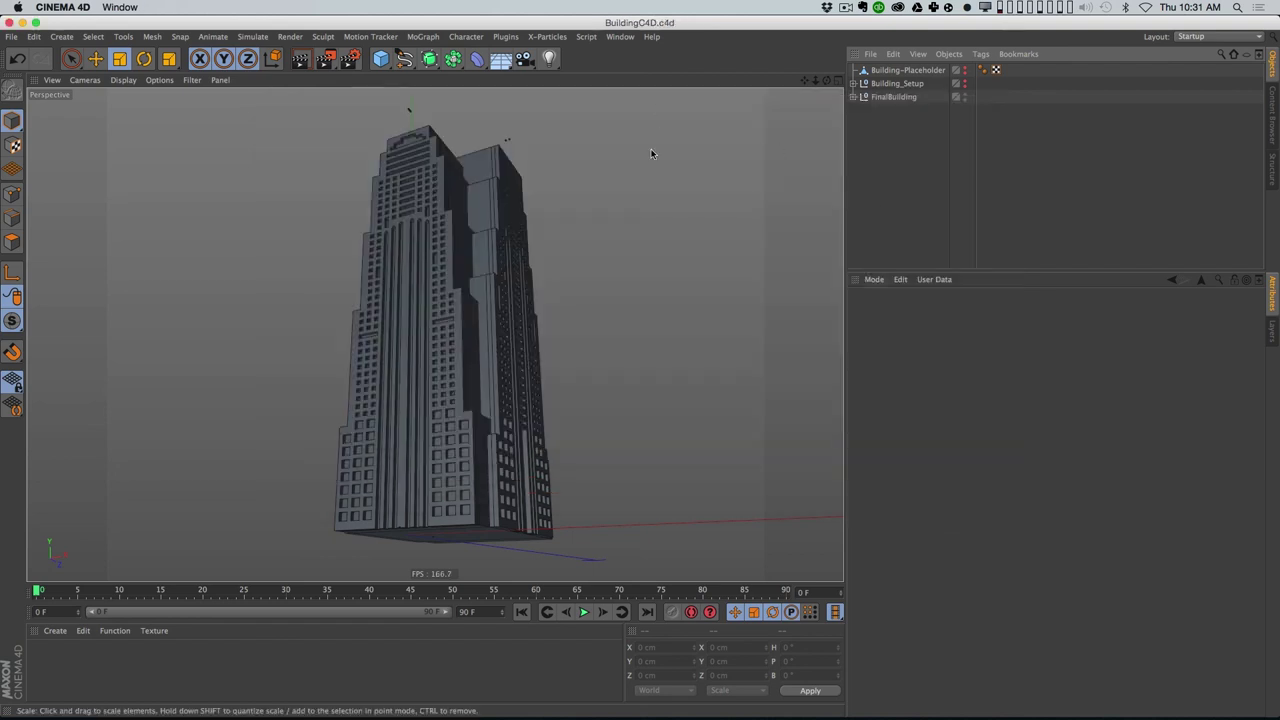
Step: Orbit around the building to review the finished tower
click(893, 97)
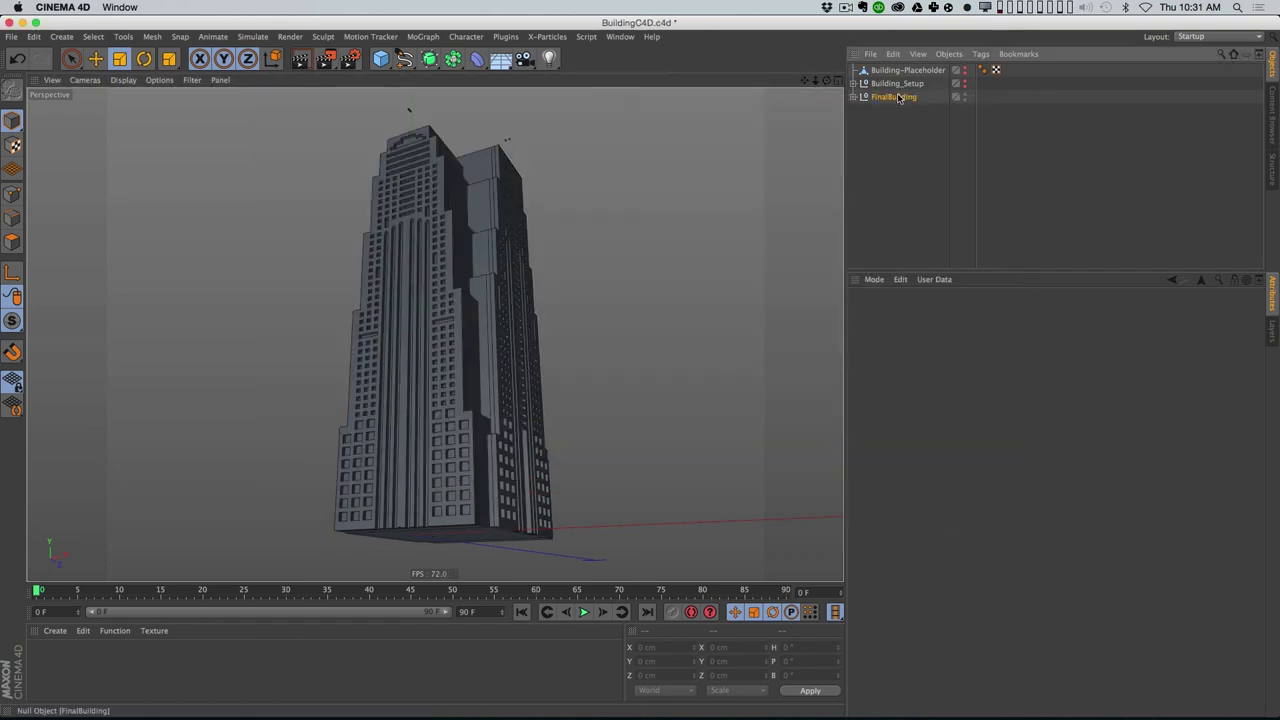
alt+drag(498, 465, 762, 244)
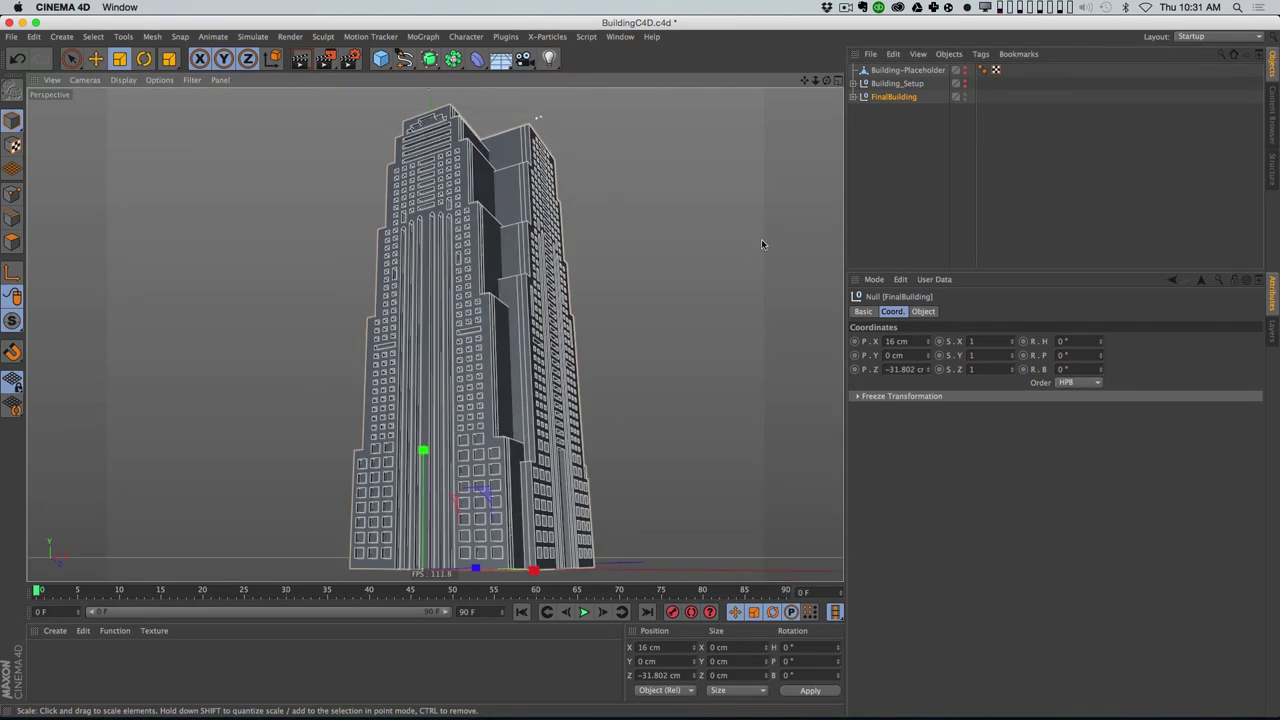
click(762, 244)
alt+drag(563, 363, 475, 318)
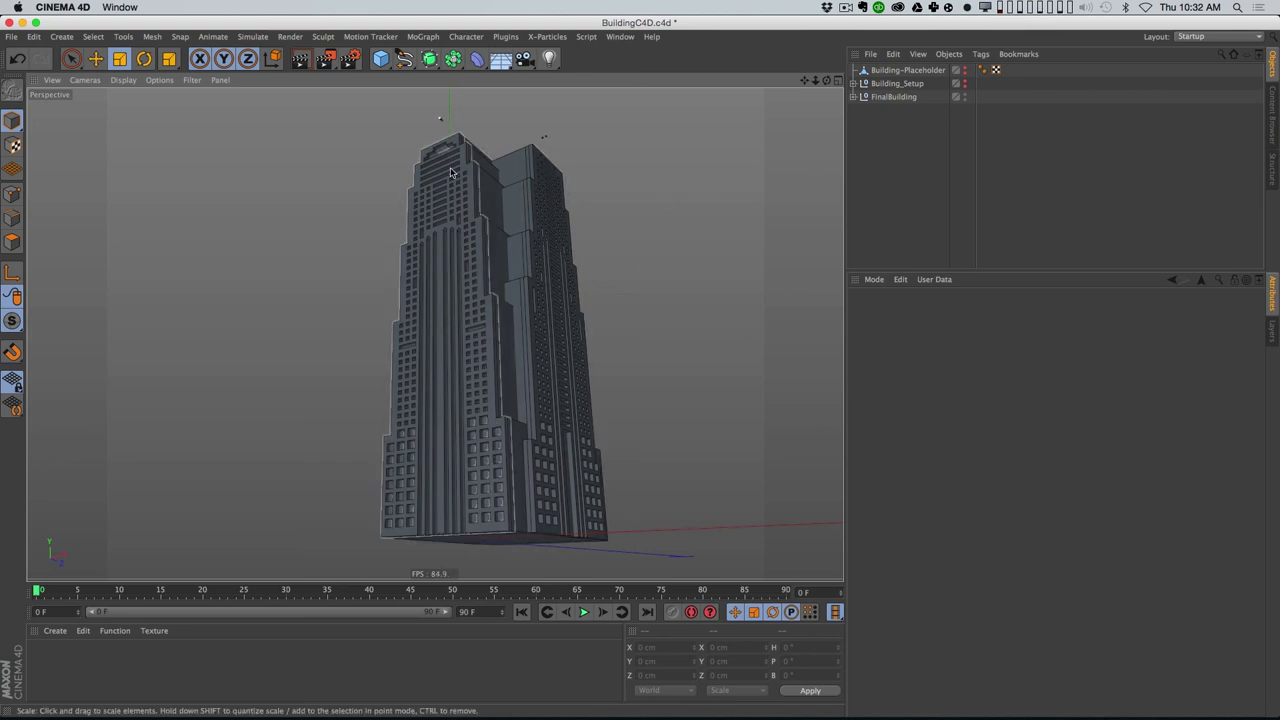
Step: Expand FinalBuilding and Front to inspect the FrontDetail extrusion and its outline spline
click(853, 96)
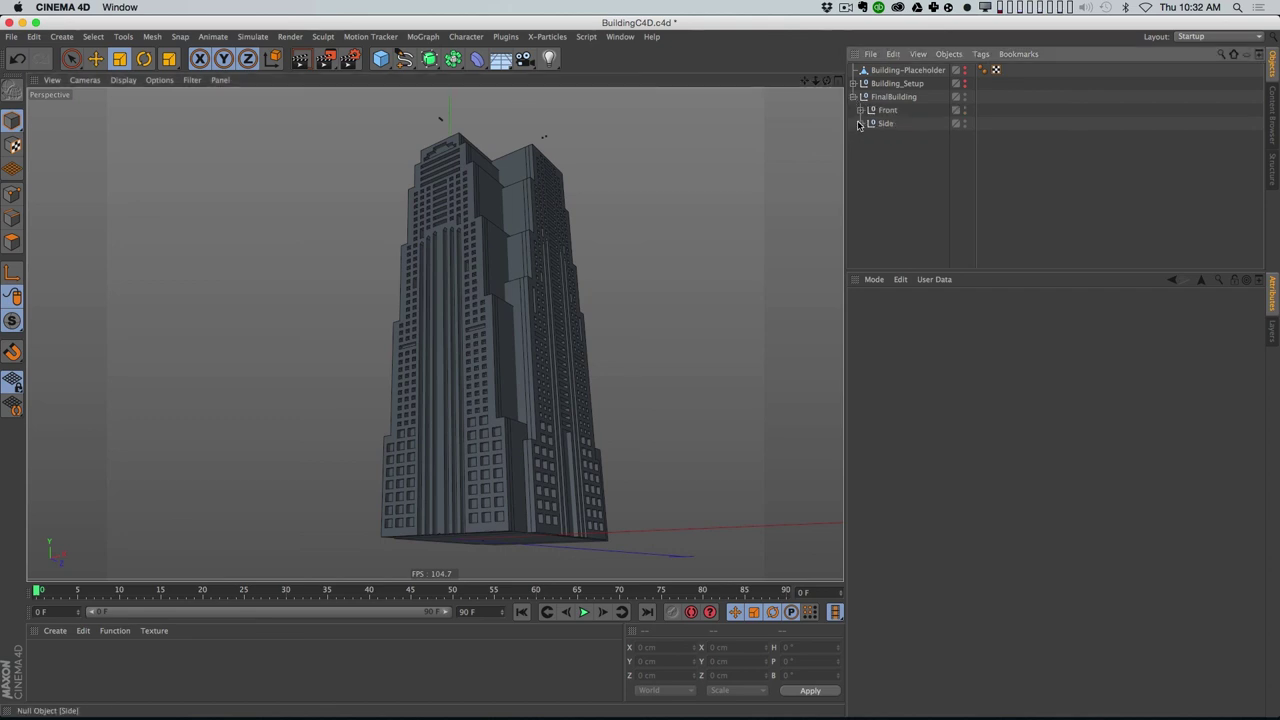
click(861, 111)
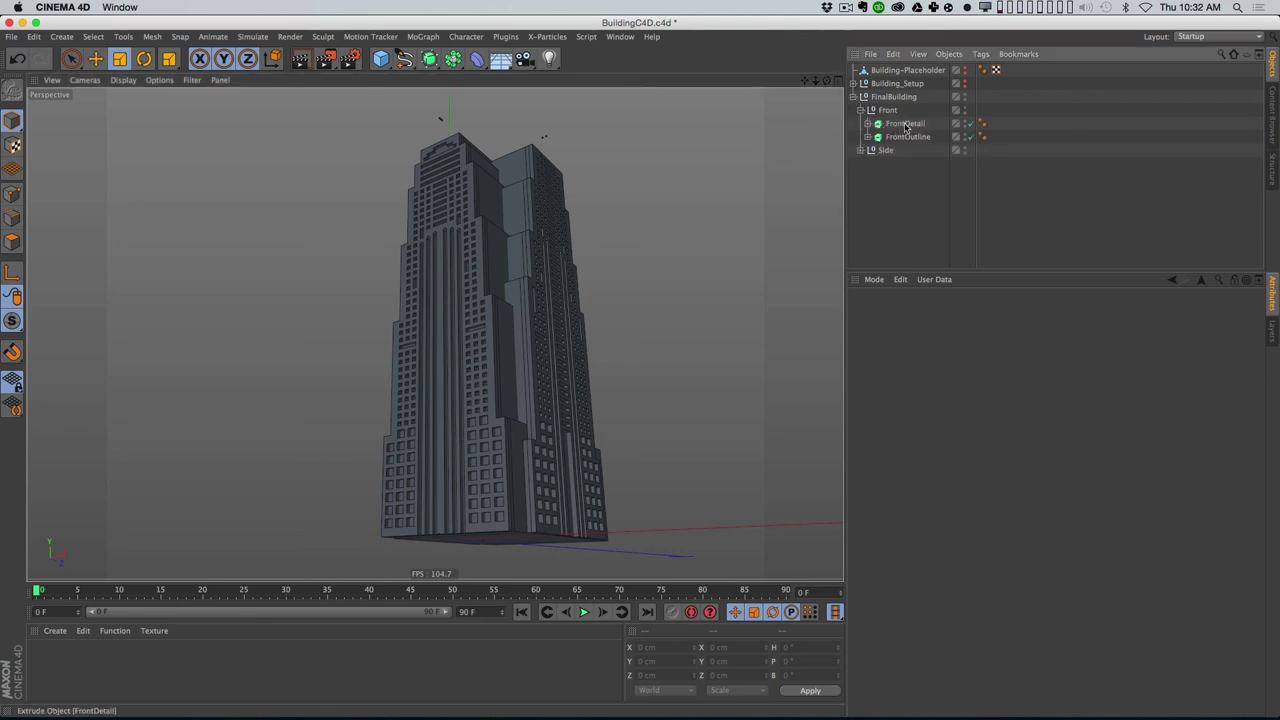
click(905, 125)
click(868, 123)
click(906, 138)
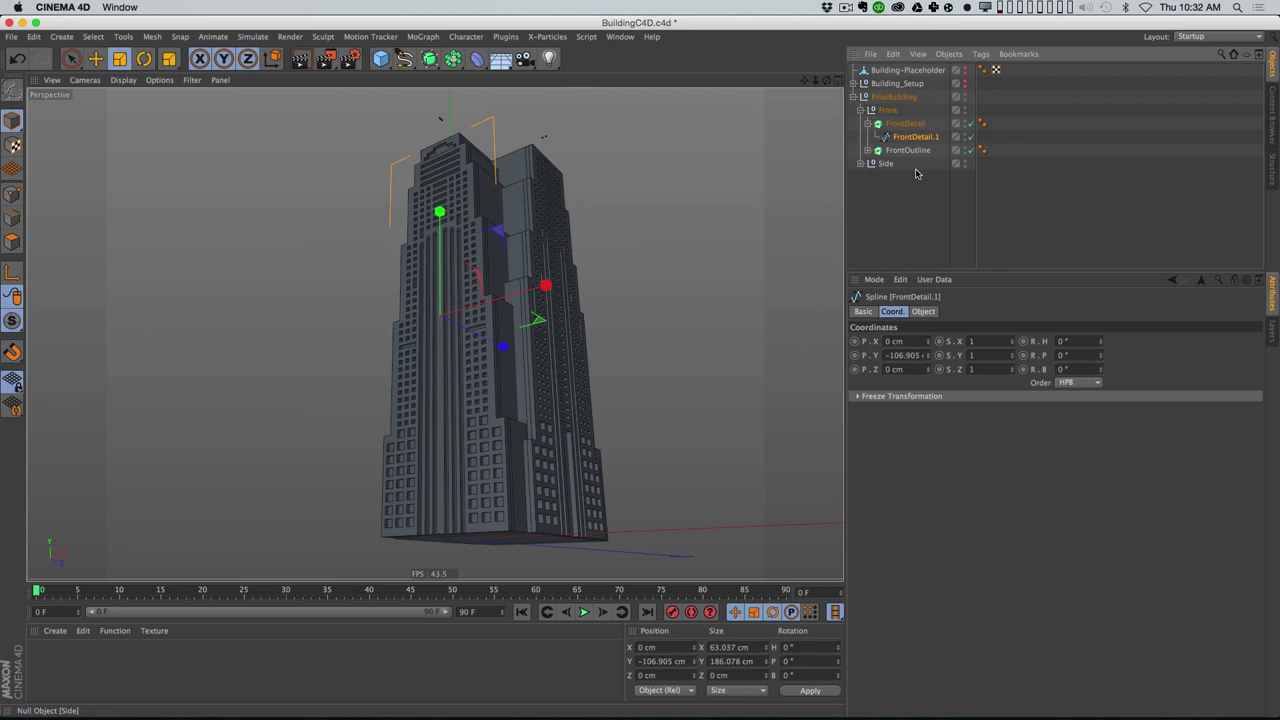
click(861, 111)
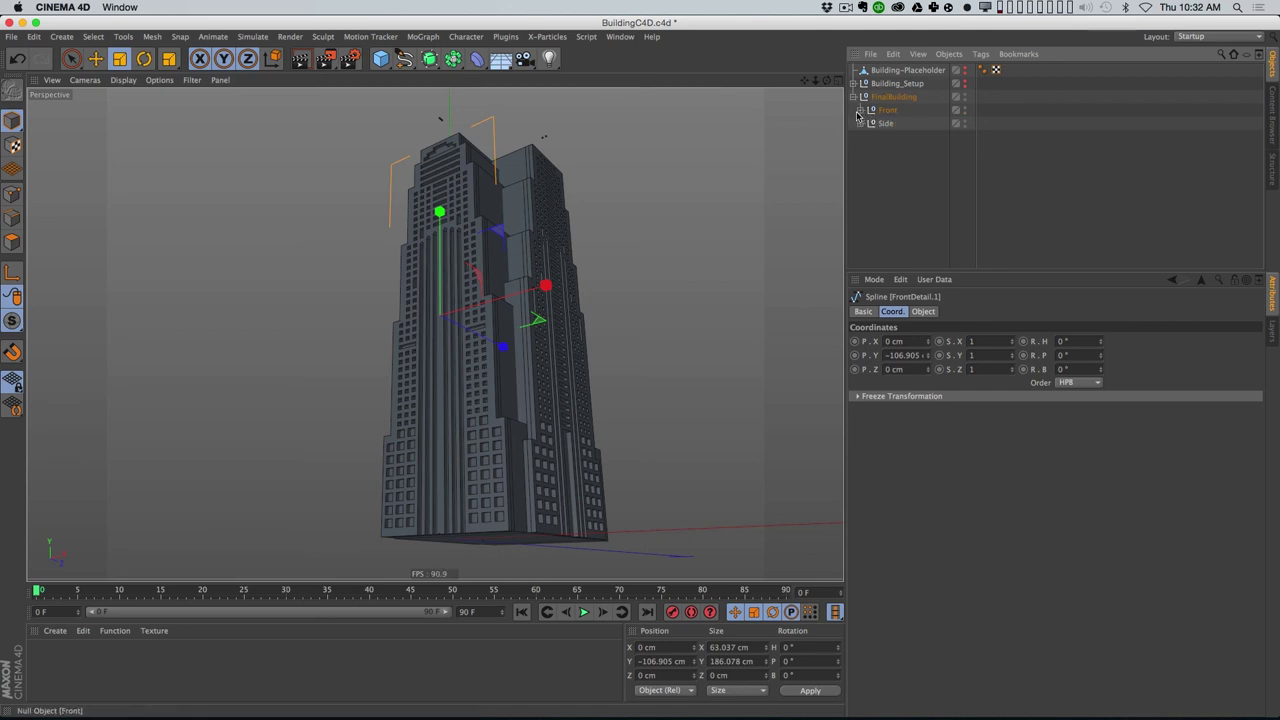
click(860, 111)
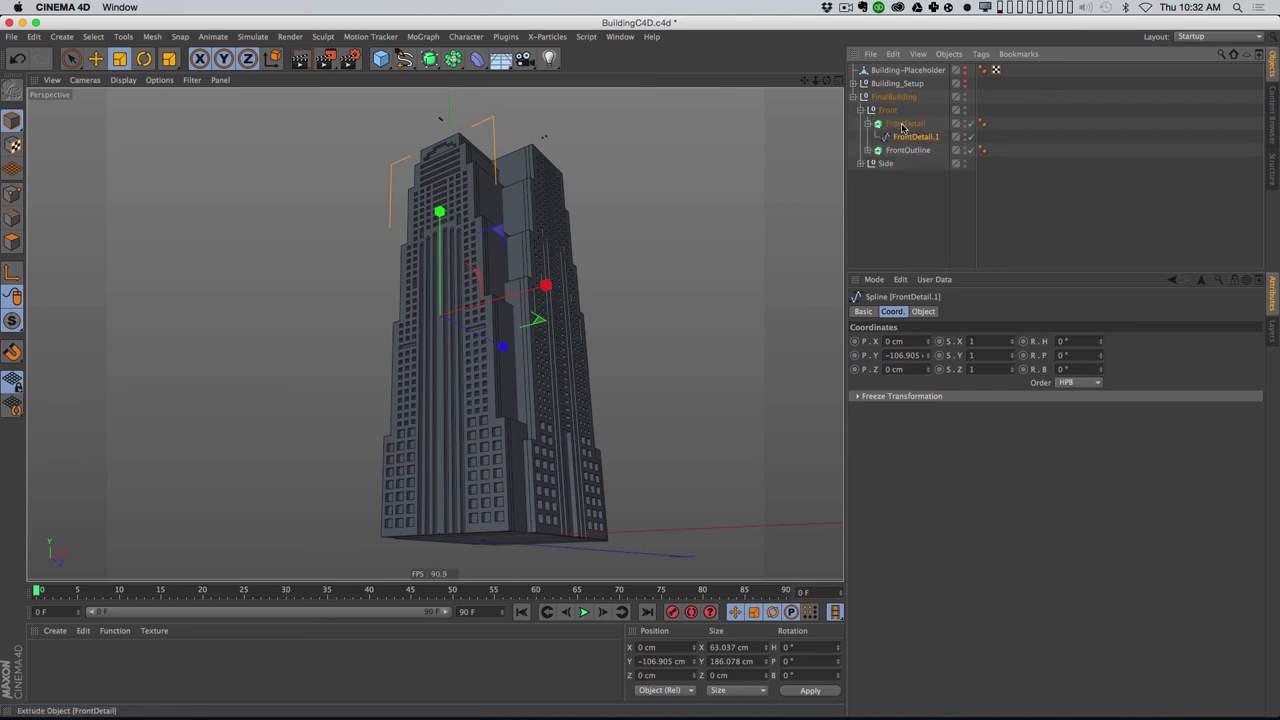
click(917, 190)
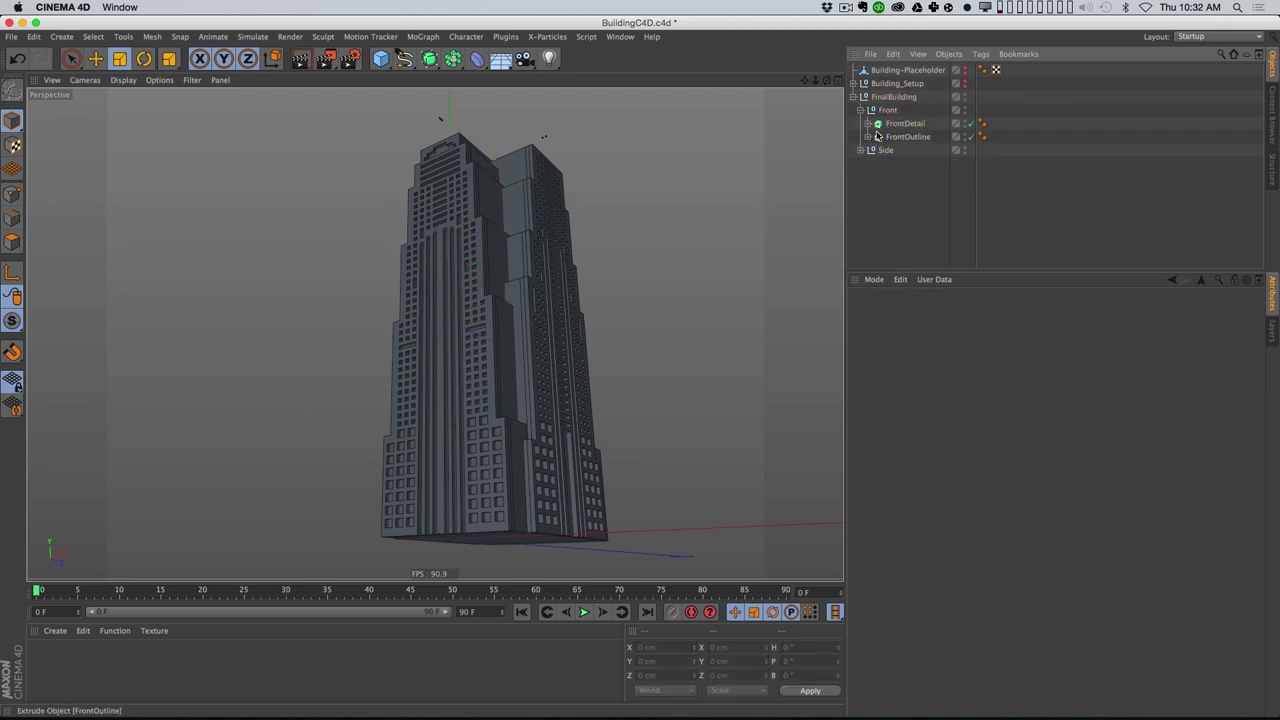
Step: Duplicate FrontDetail, keep its spline as FrontDetail.1 in Front, and delete the empty extrude copy
click(898, 124)
click(867, 123)
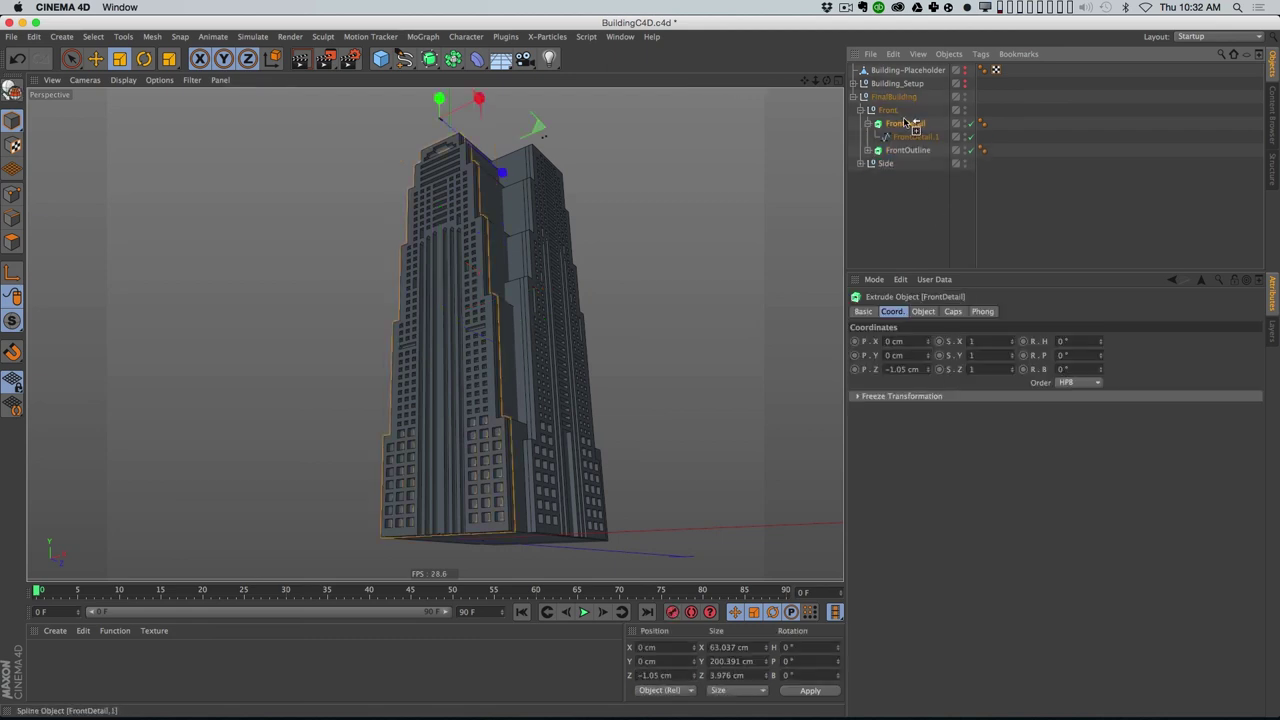
mouse_move(904, 120)
ctrl+mouse_down()
mouse_move(873, 146)
mouse_move(910, 117)
ctrl+mouse_up()
click(867, 150)
click(890, 208)
click(918, 136)
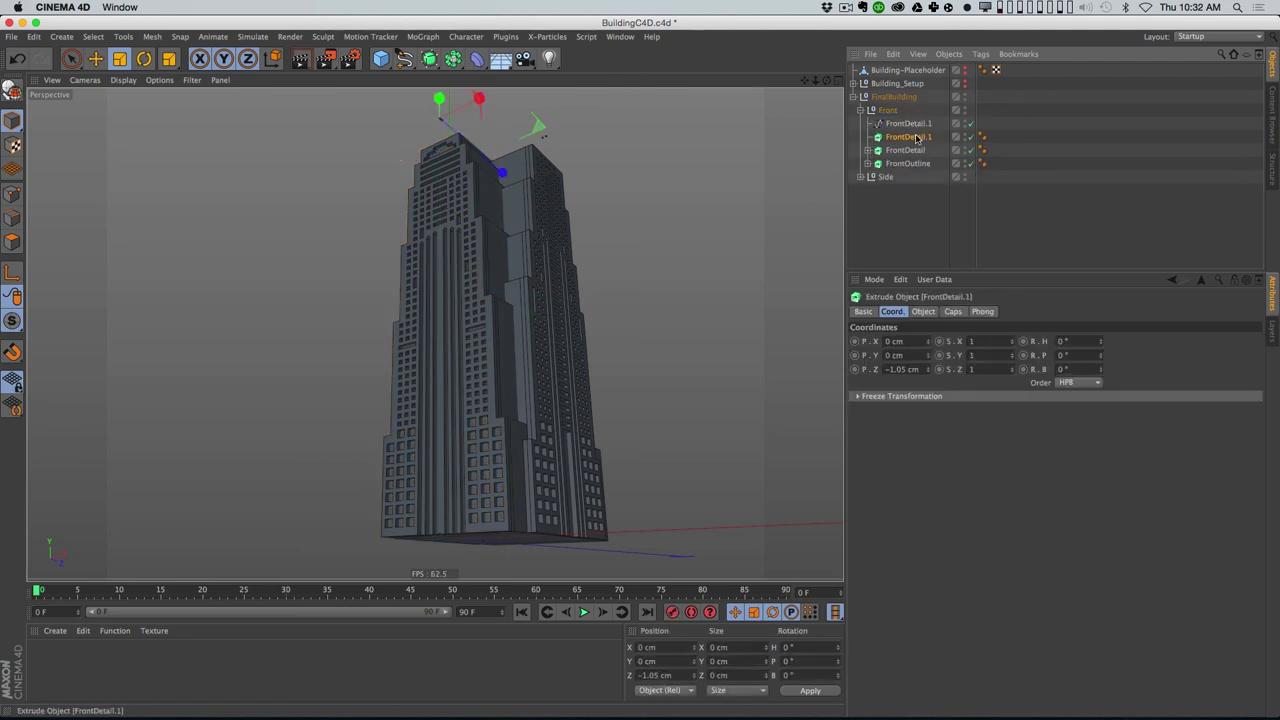
key(Delete)
click(383, 60)
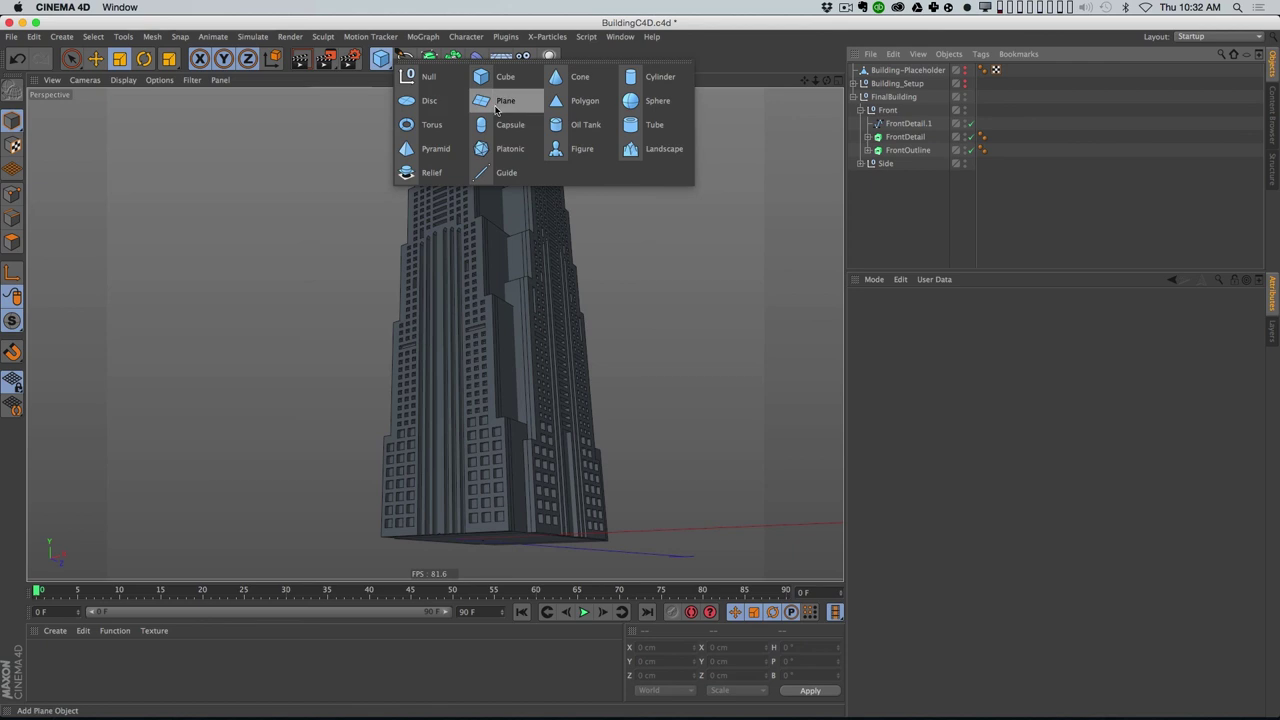
Step: Add a 2 × 2 cm Rectangle spline and move it into the Front group
click(404, 58)
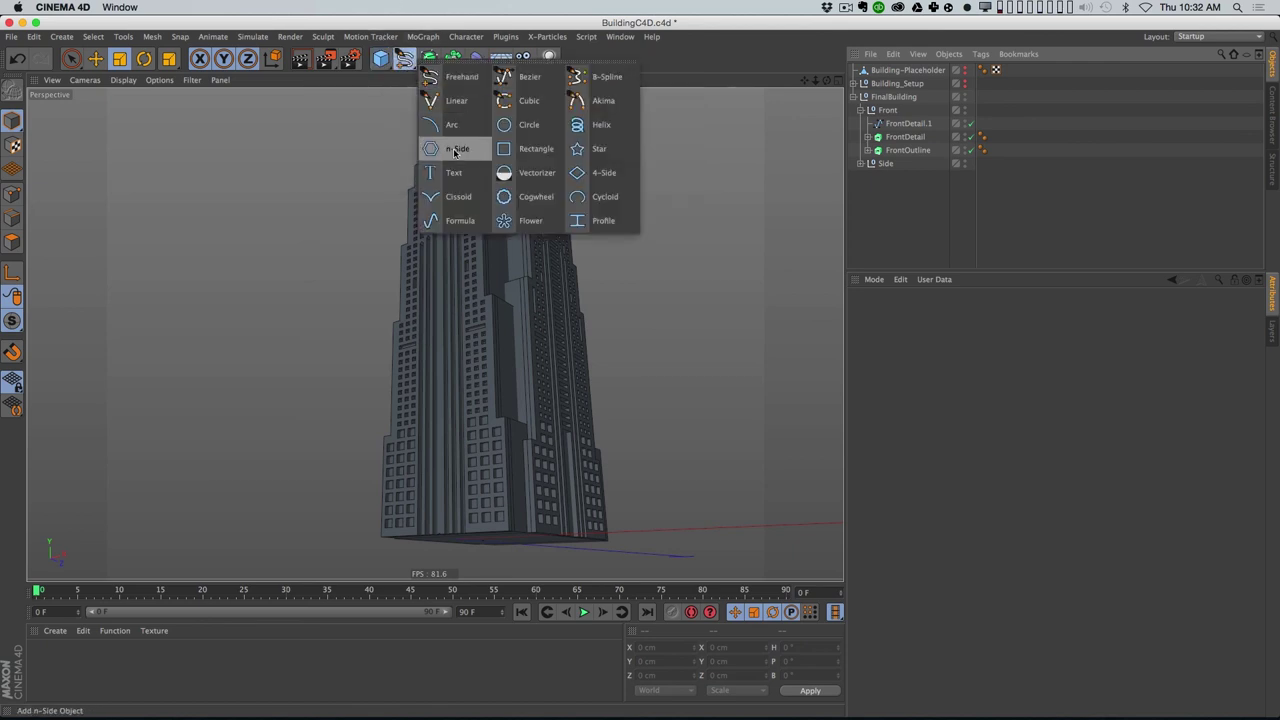
click(514, 153)
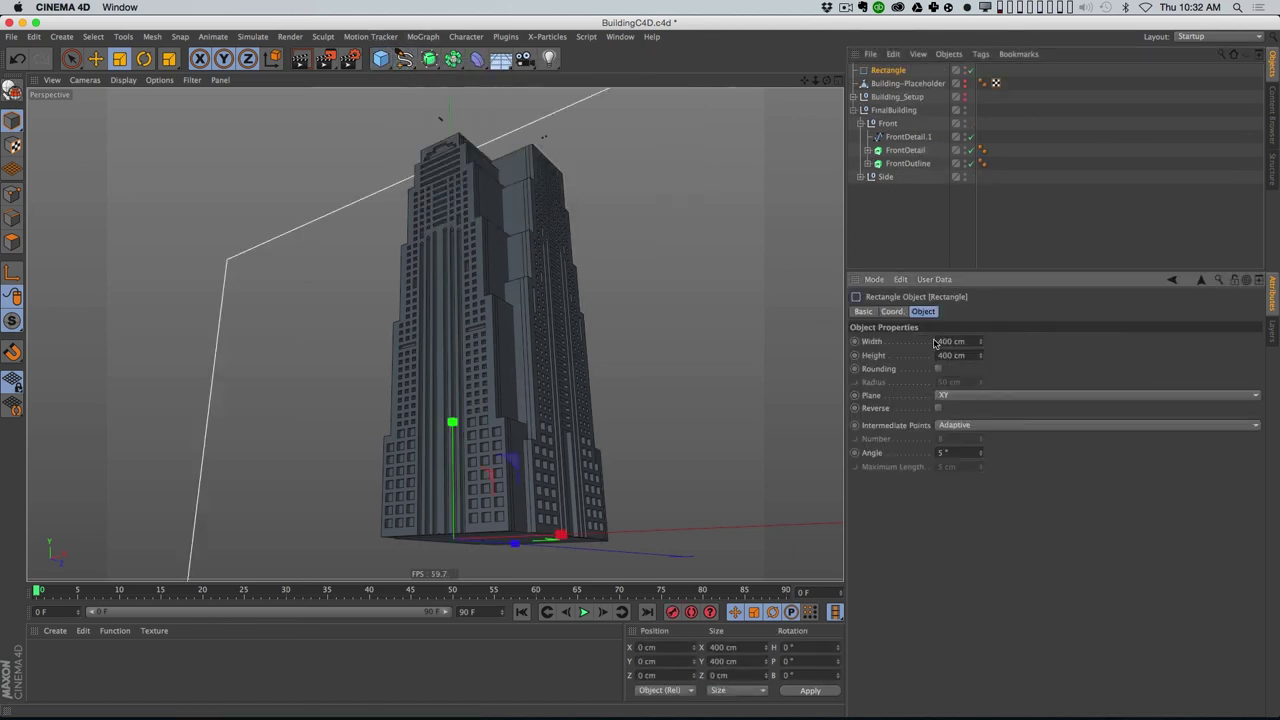
text(2)
key(Tab)
text(2)
key(Return)
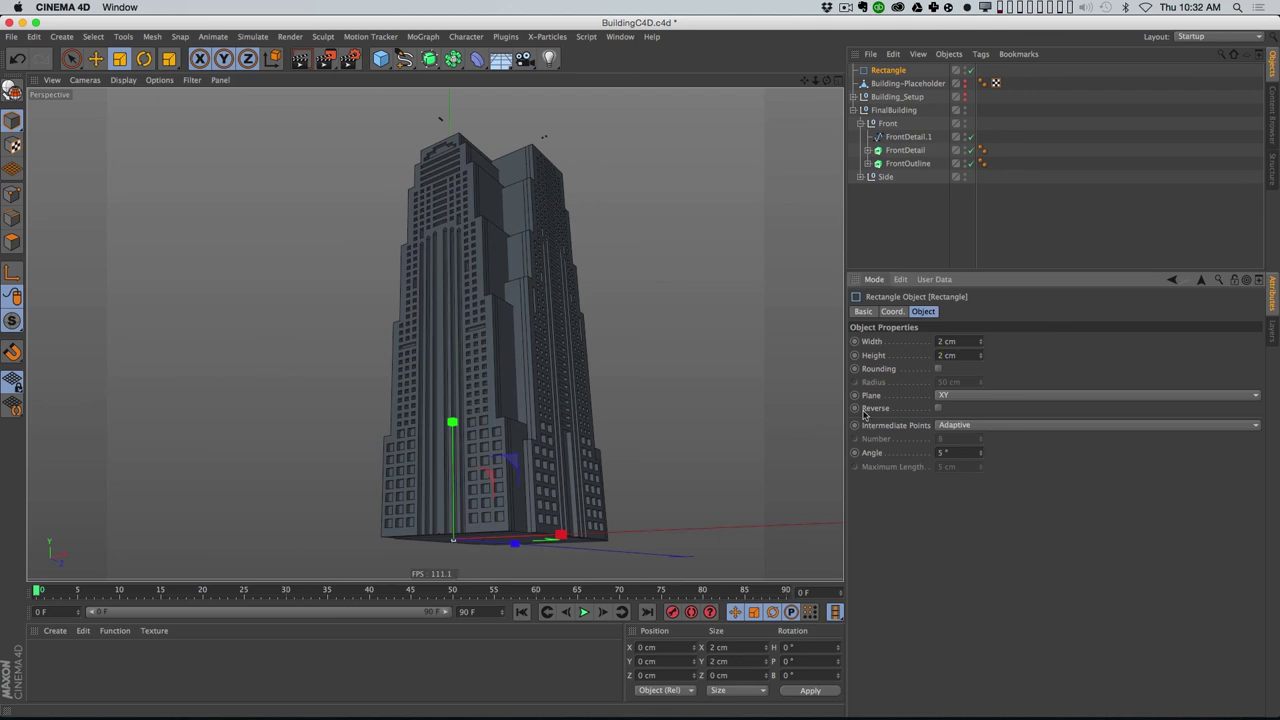
drag(911, 70, 905, 130)
Step: Add a Sweep inside Front holding the Rectangle profile and FrontDetail.1 path
drag(428, 58, 470, 126)
mouse_move(897, 137)
mouse_down()
mouse_move(900, 124)
mouse_move(910, 147)
mouse_up()
click(868, 124)
click(868, 124)
Step: Shrink the Rectangle profile from 1 cm to 0.2 cm width and height
click(910, 137)
text(1)
key(Tab)
text(1)
key(Return)
click(914, 249)
alt+right_drag(480, 323, 611, 251)
click(910, 137)
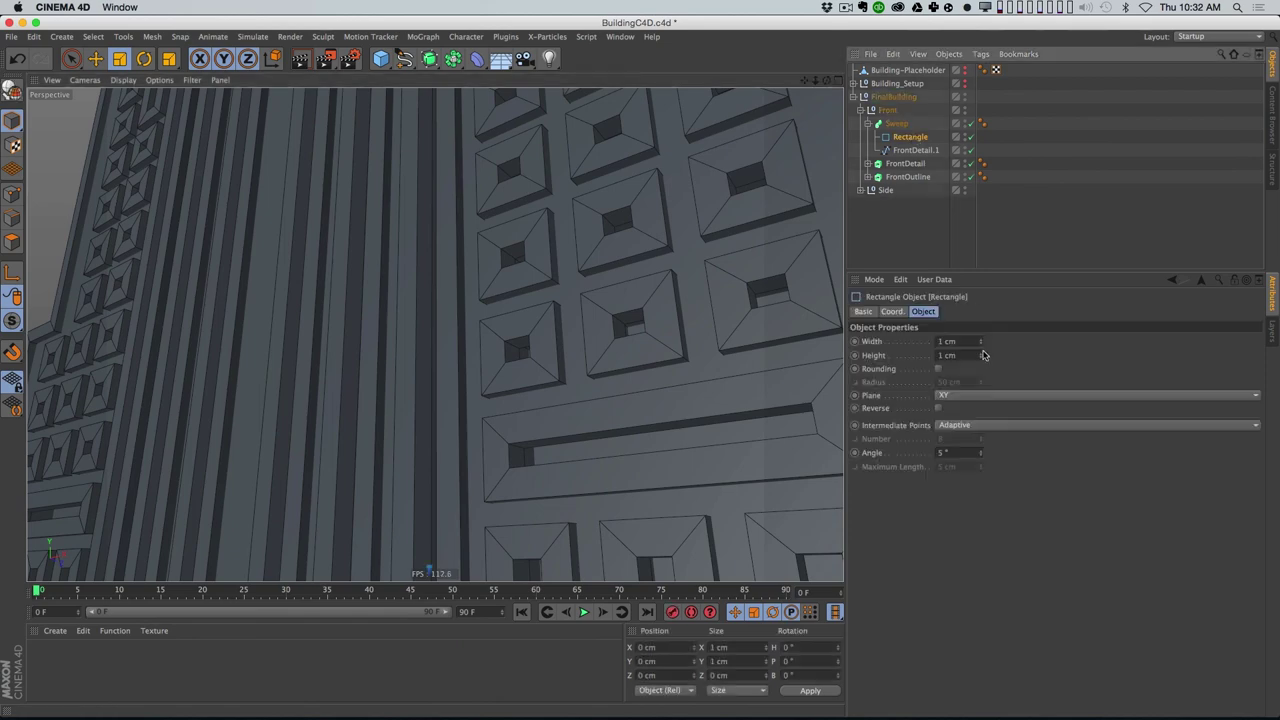
double_click(945, 341)
text(0.2)
key(Return)
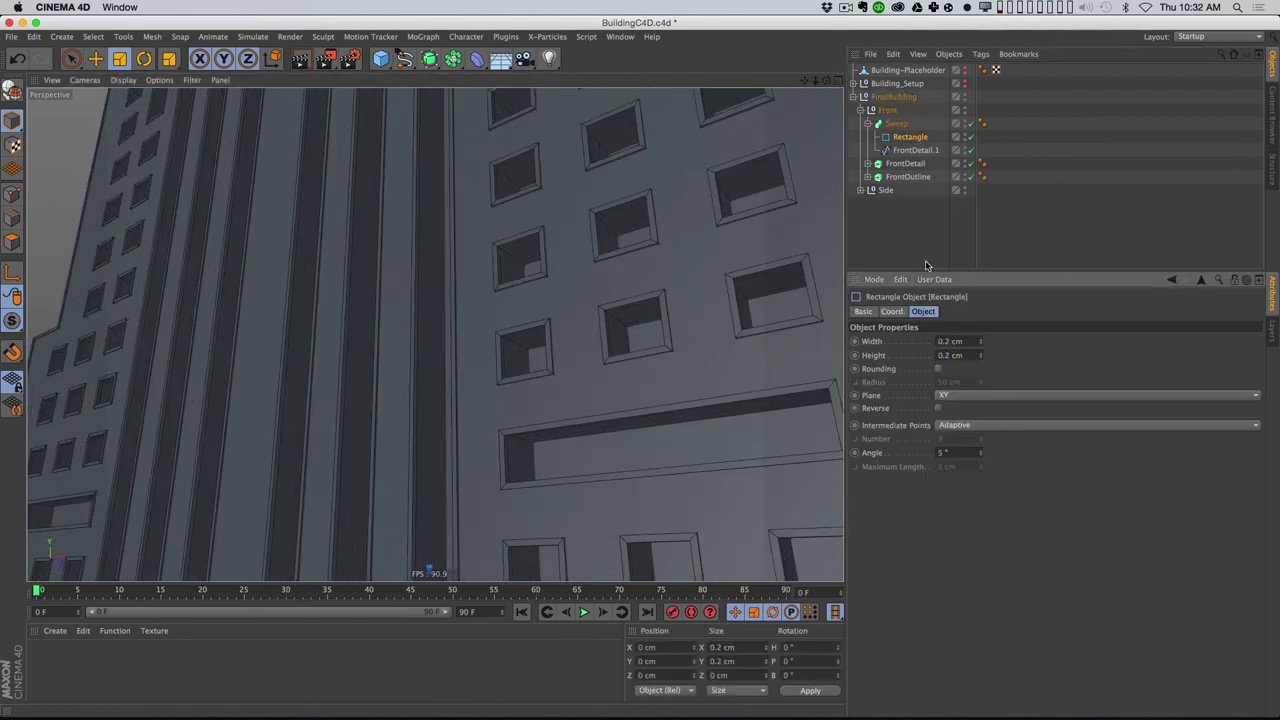
Step: Review the trim around the tower base and start renaming the Sweep
alt+drag(806, 248, 739, 258)
alt+right_drag(747, 250, 640, 332)
alt+drag(704, 274, 666, 342)
click(867, 123)
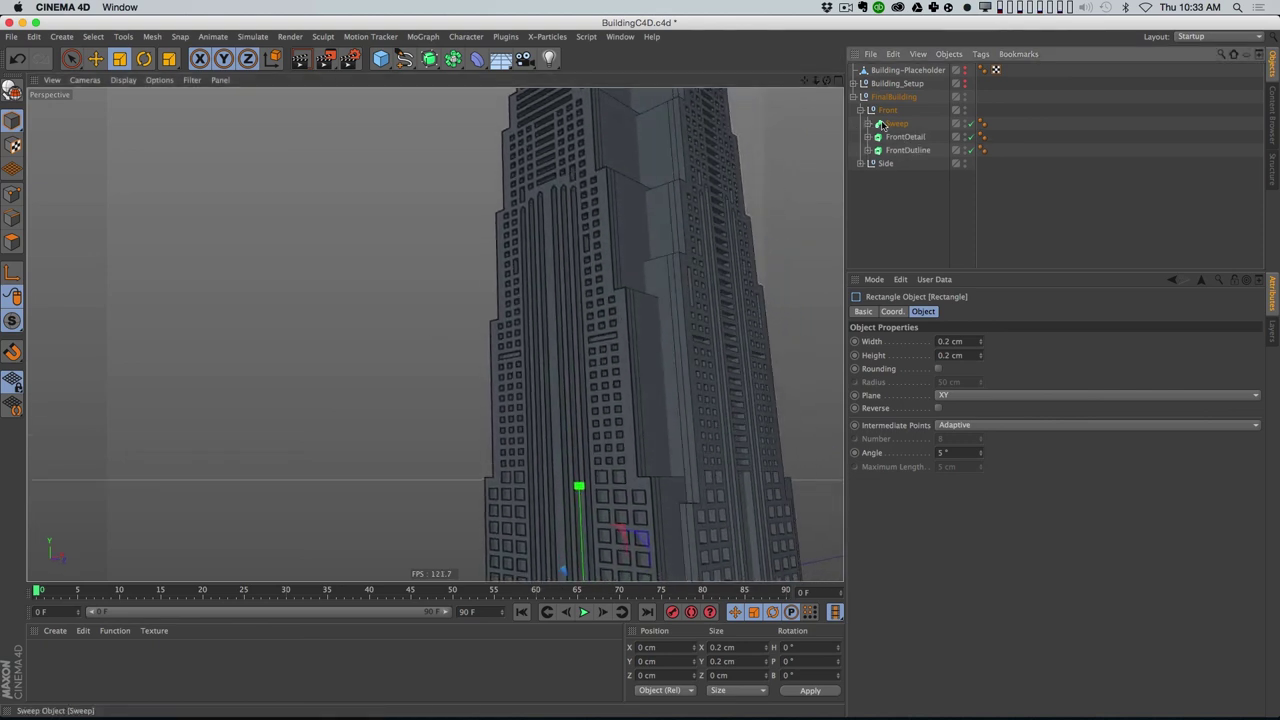
double_click(897, 123)
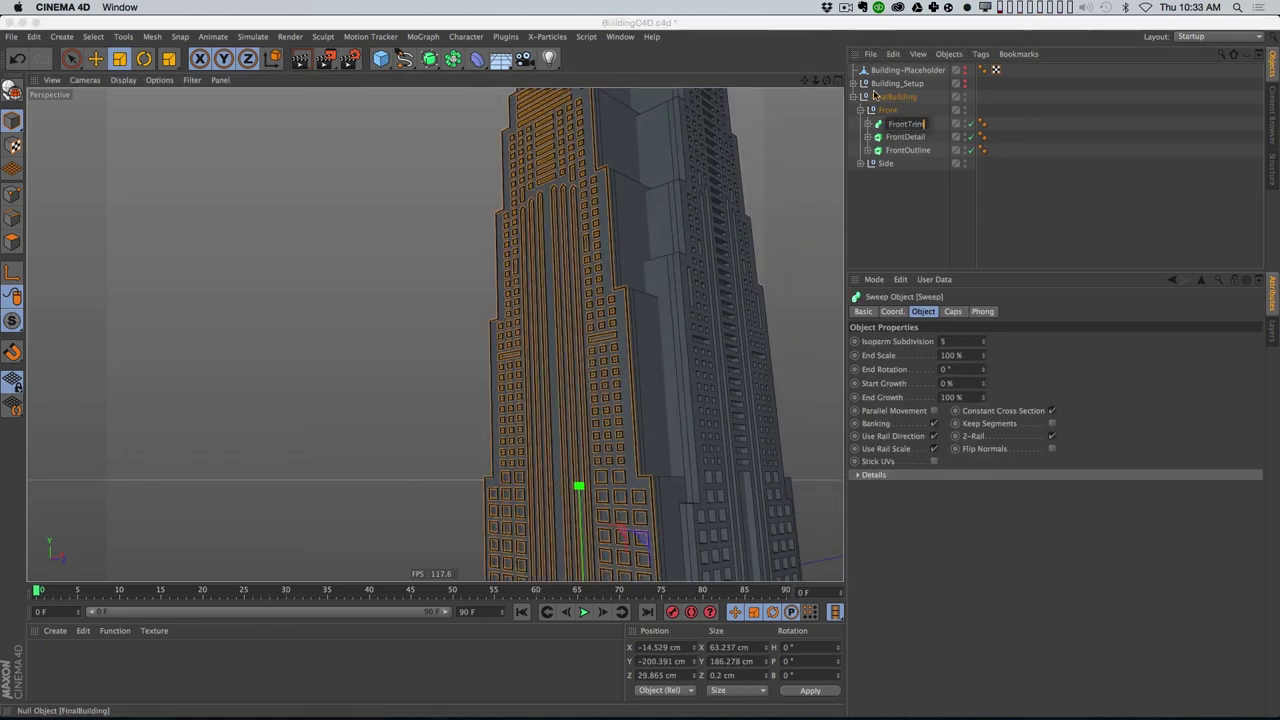
Step: Name the sweep FrontTrim and orbit around the tower to inspect the window grid
key(Return)
click(955, 200)
alt+drag(630, 348, 585, 398)
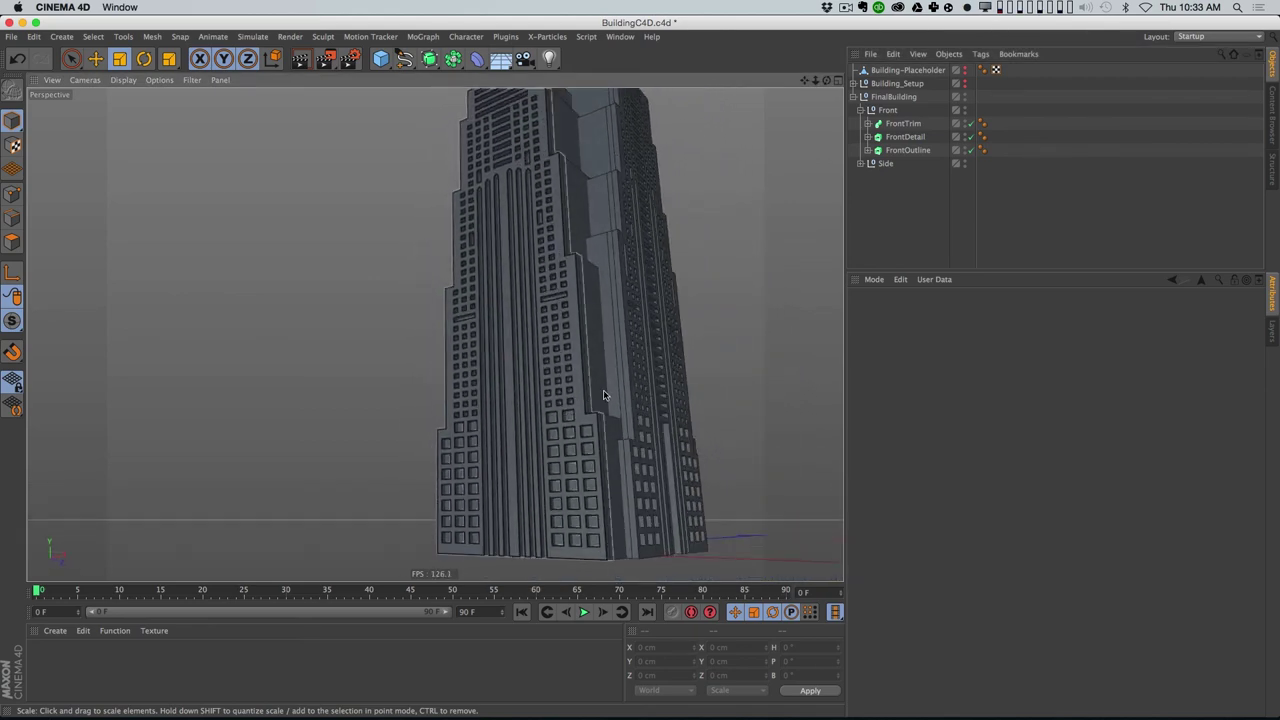
mouse_move(557, 334)
alt+right_down()
mouse_move(716, 267)
mouse_move(632, 312)
mouse_move(726, 275)
mouse_move(551, 334)
alt+right_up()
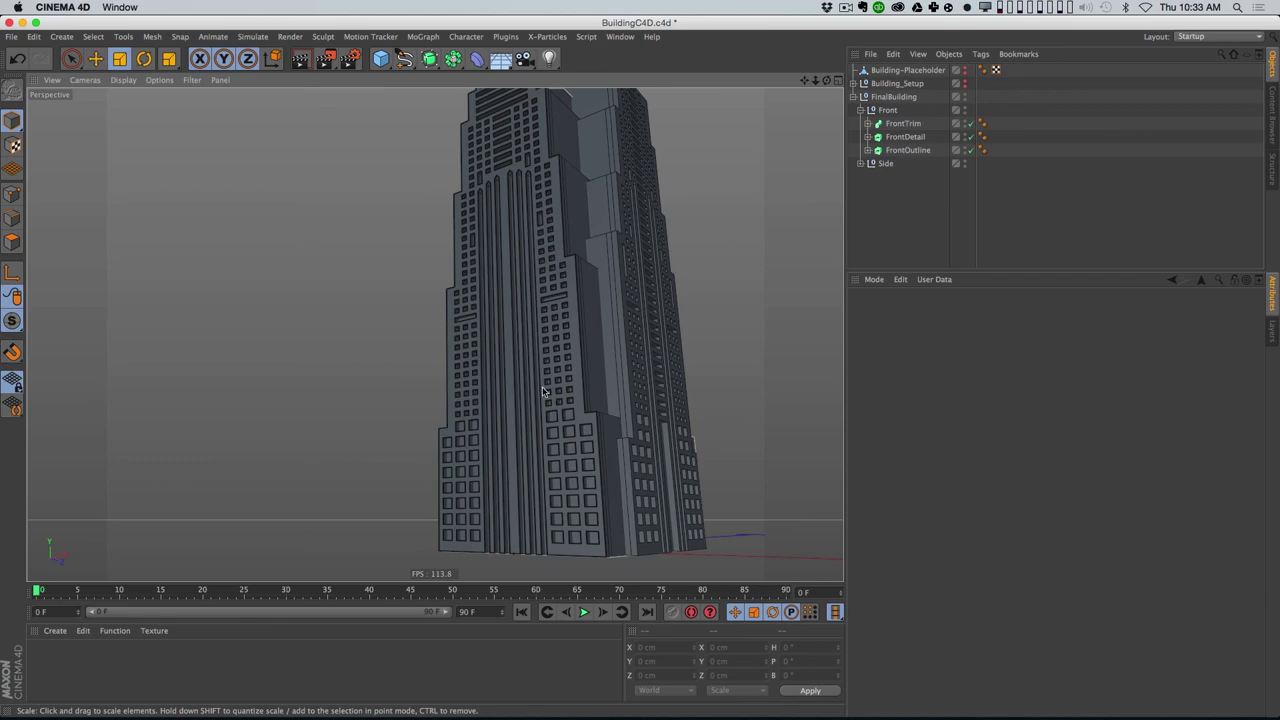
alt+drag(544, 391, 505, 384)
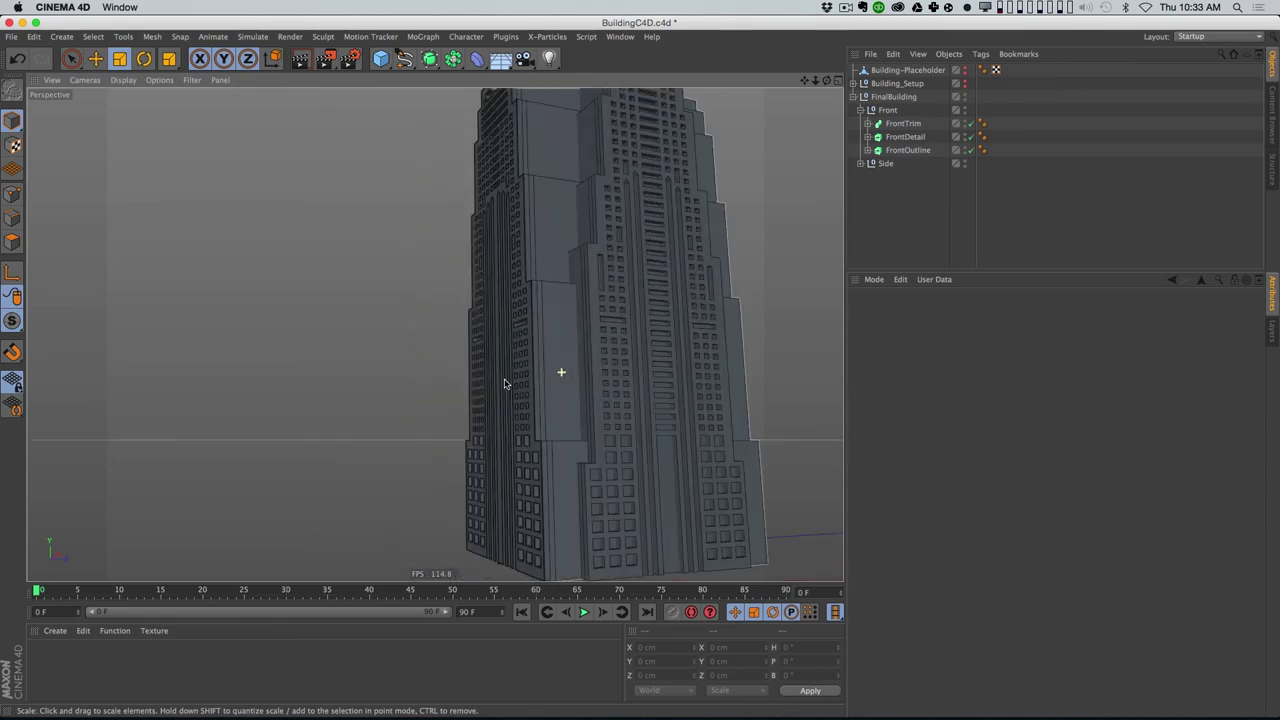
Step: Duplicate SideDetail, keep its spline as SideDetail.1 in Side, and delete the empty extrude copy
click(864, 164)
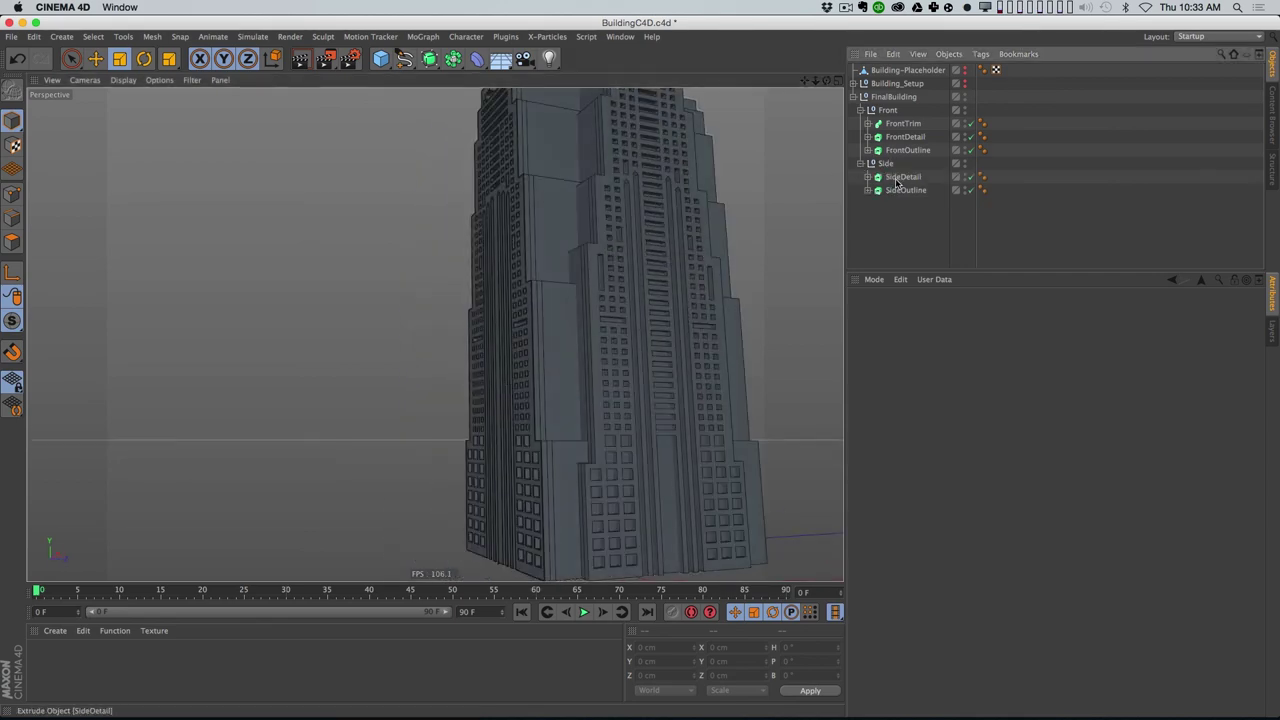
ctrl+drag(906, 176, 899, 170)
click(868, 177)
click(920, 191)
key(Delete)
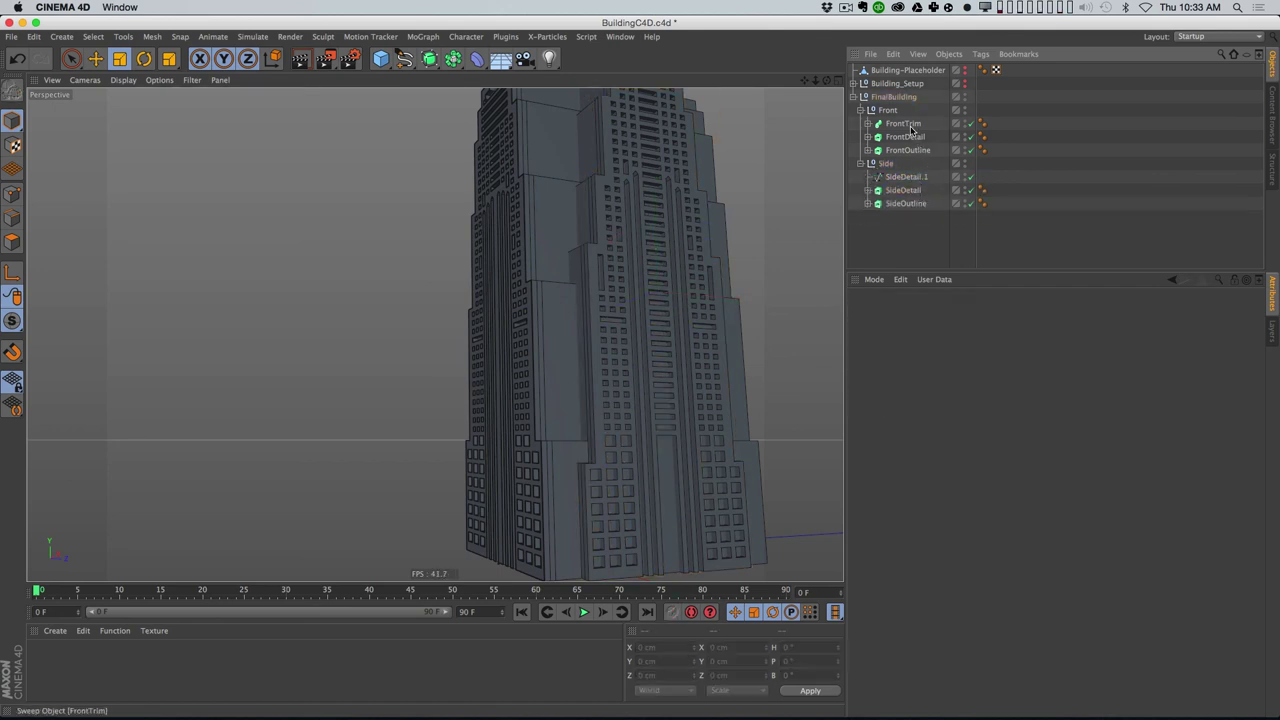
Step: Copy FrontTrim into Side, drop its FrontDetail.1 path, and rename it SideTrim
ctrl+drag(912, 176, 916, 196)
click(868, 177)
click(922, 216)
key(Delete)
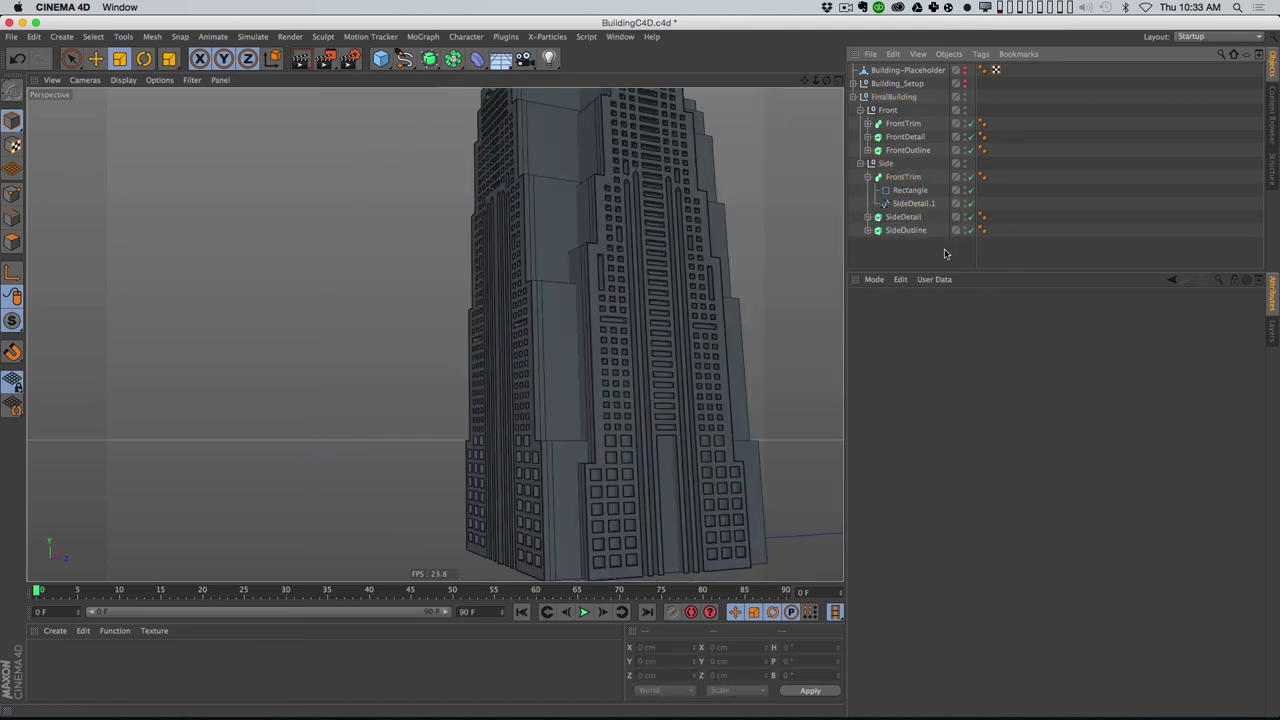
click(868, 177)
click(900, 176)
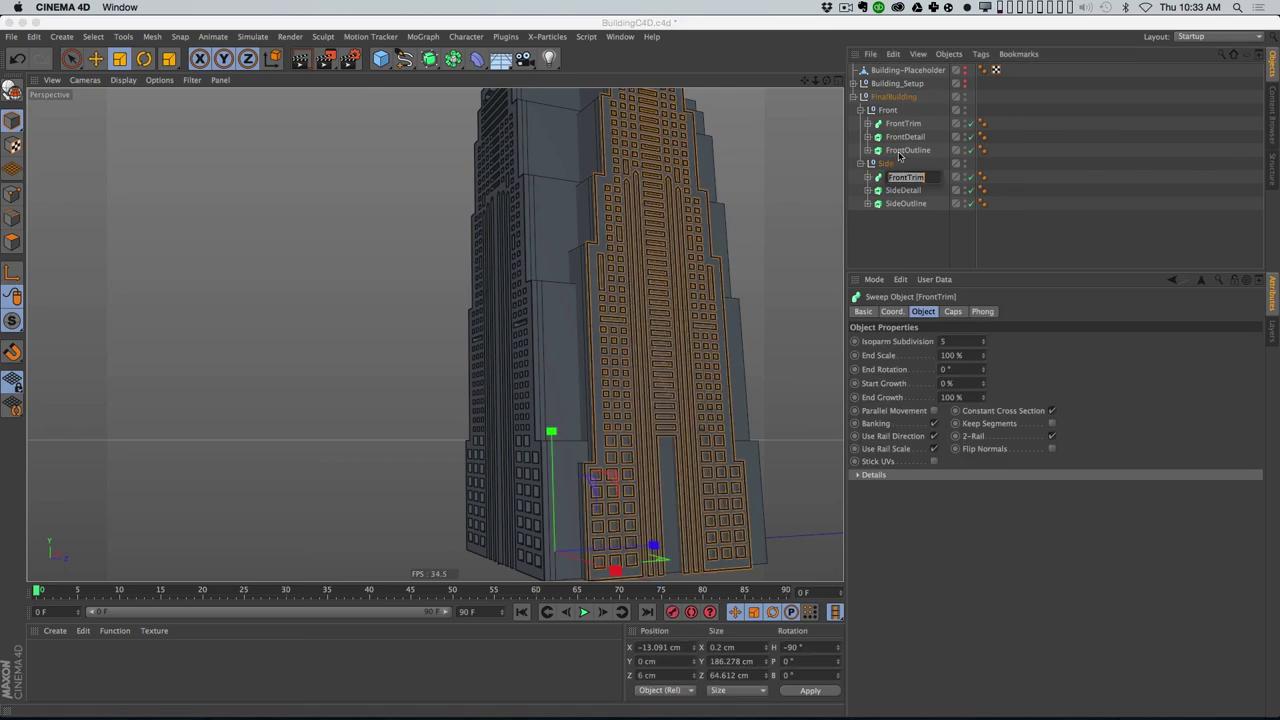
text(SideTrim)
key(Return)
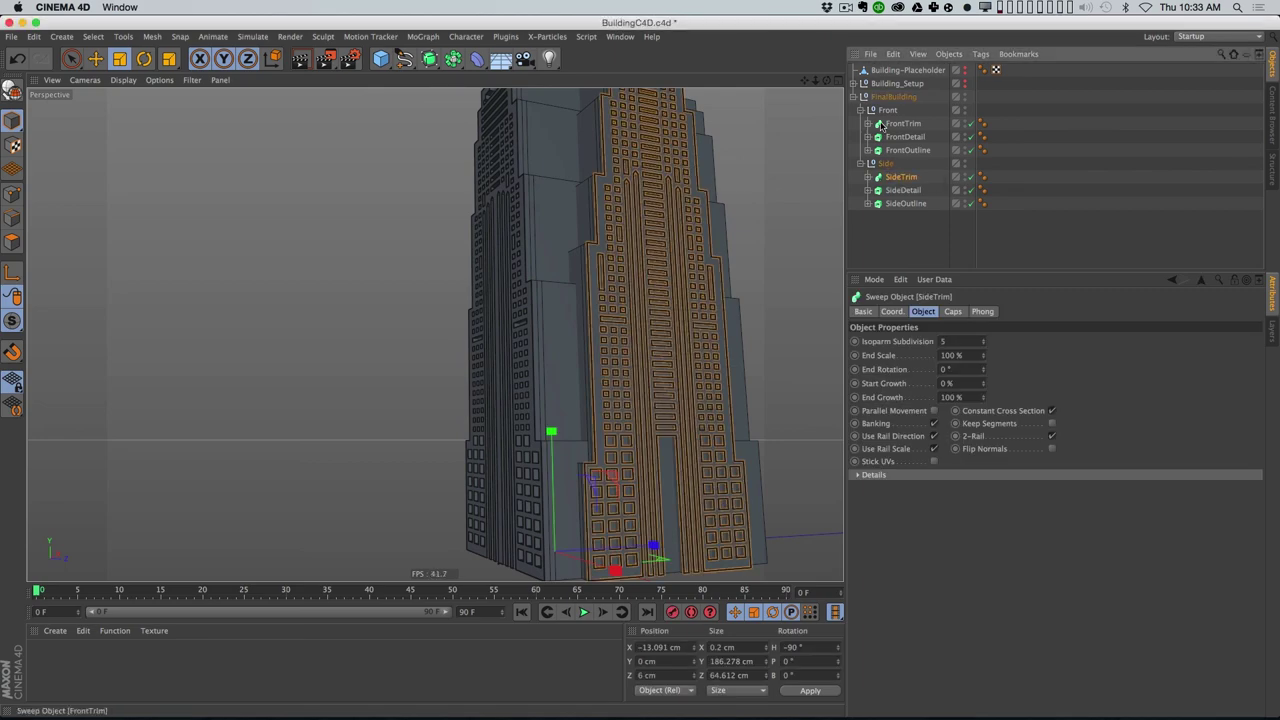
click(923, 218)
alt+drag(682, 350, 570, 444)
Step: Orbit around the finished tower to inspect it and collapse the FinalBuilding group
alt+drag(555, 491, 568, 448)
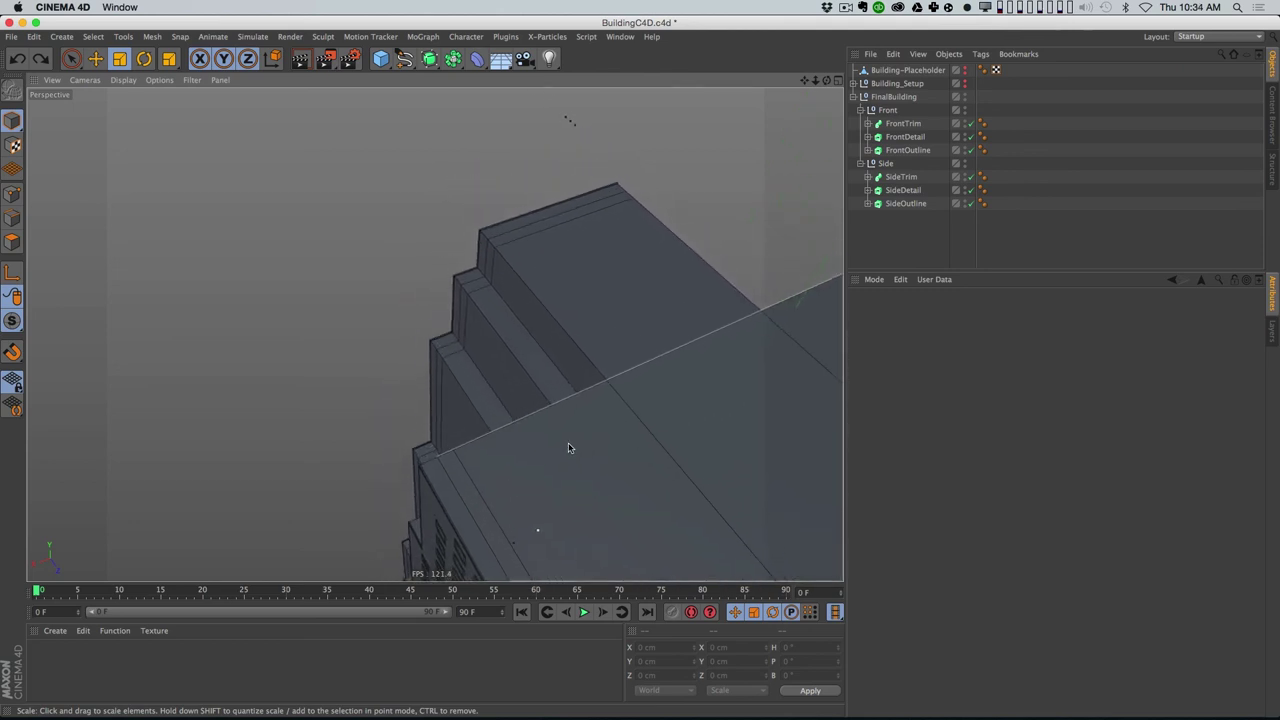
alt+drag(500, 418, 650, 405)
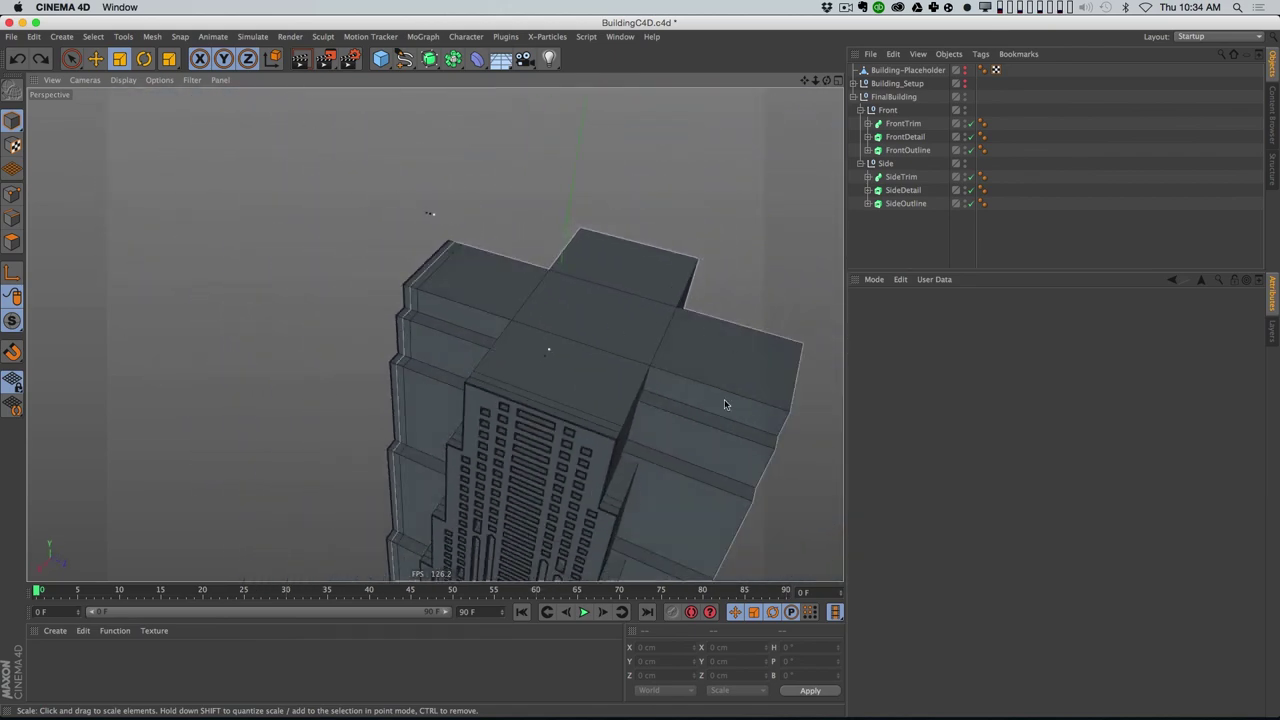
click(853, 97)
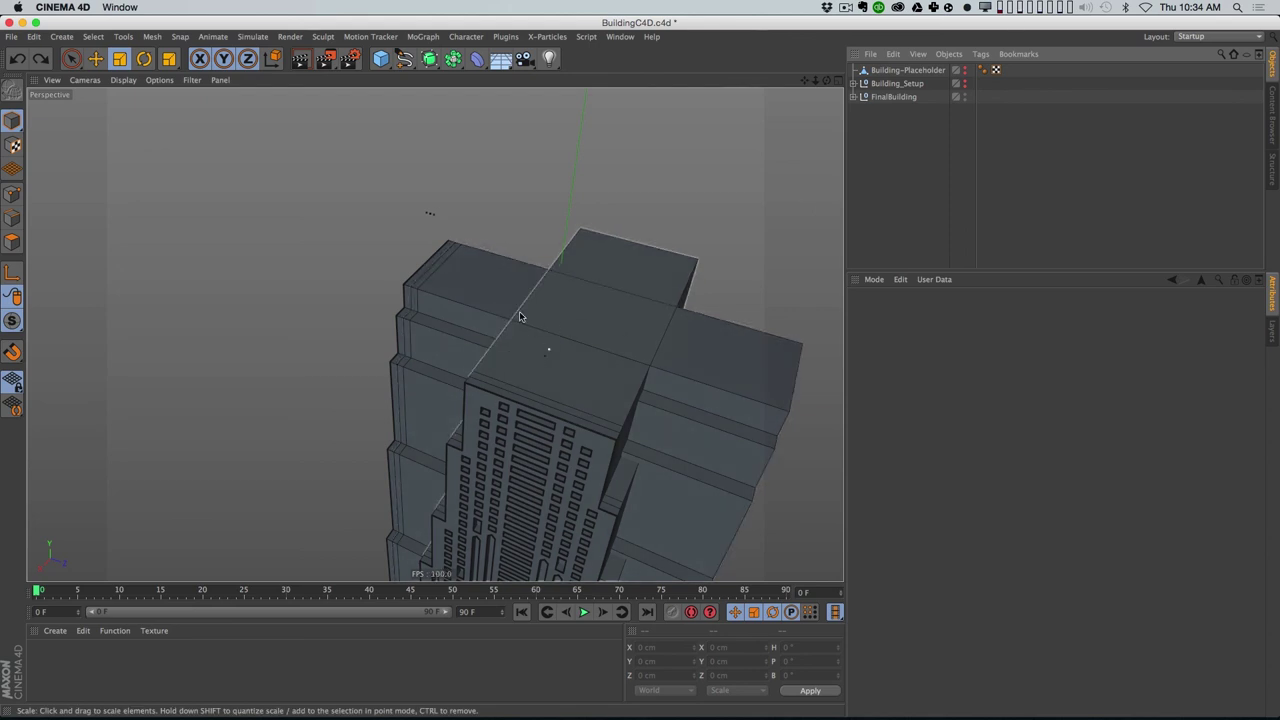
alt+drag(585, 373, 450, 393)
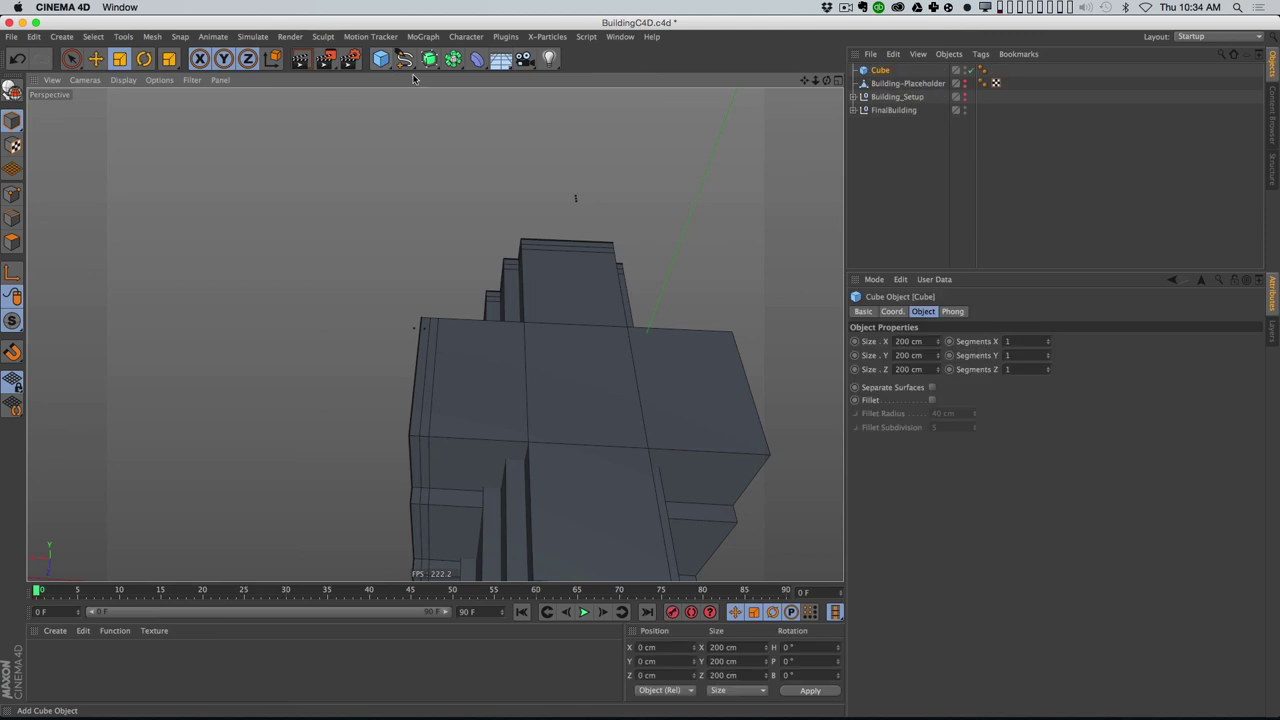
Step: Add a Cube sized 50 cm on every side
click(381, 60)
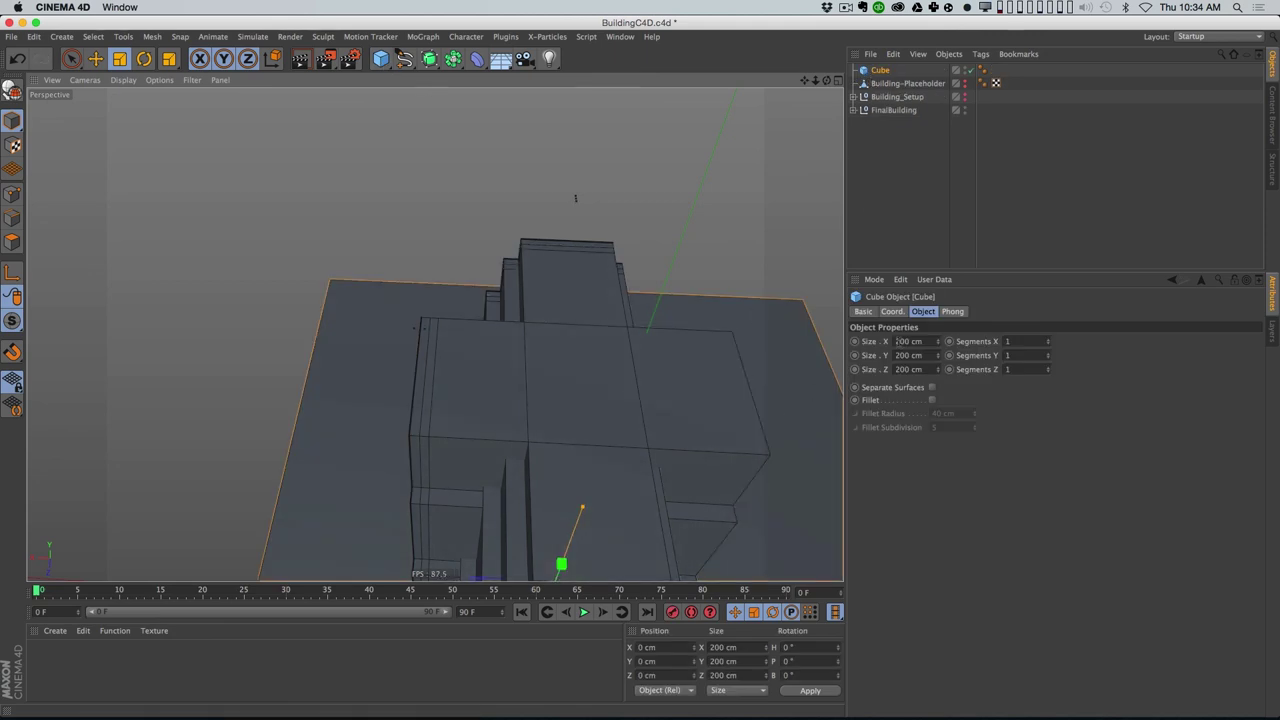
drag(926, 341, 872, 257)
text(50)
key(Tab)
text(50)
key(Tab)
text(50)
key(Return)
Step: In the four-view layout, move the cube up onto the top of the tower
click(837, 81)
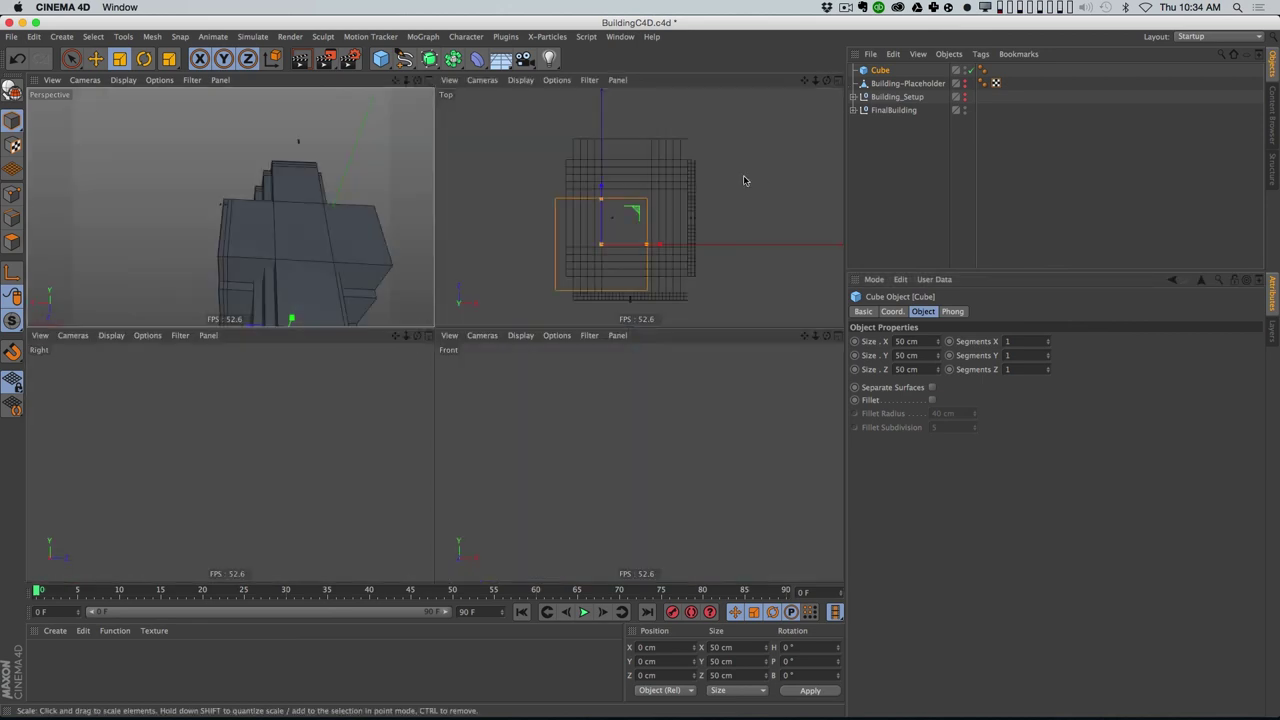
key(e)
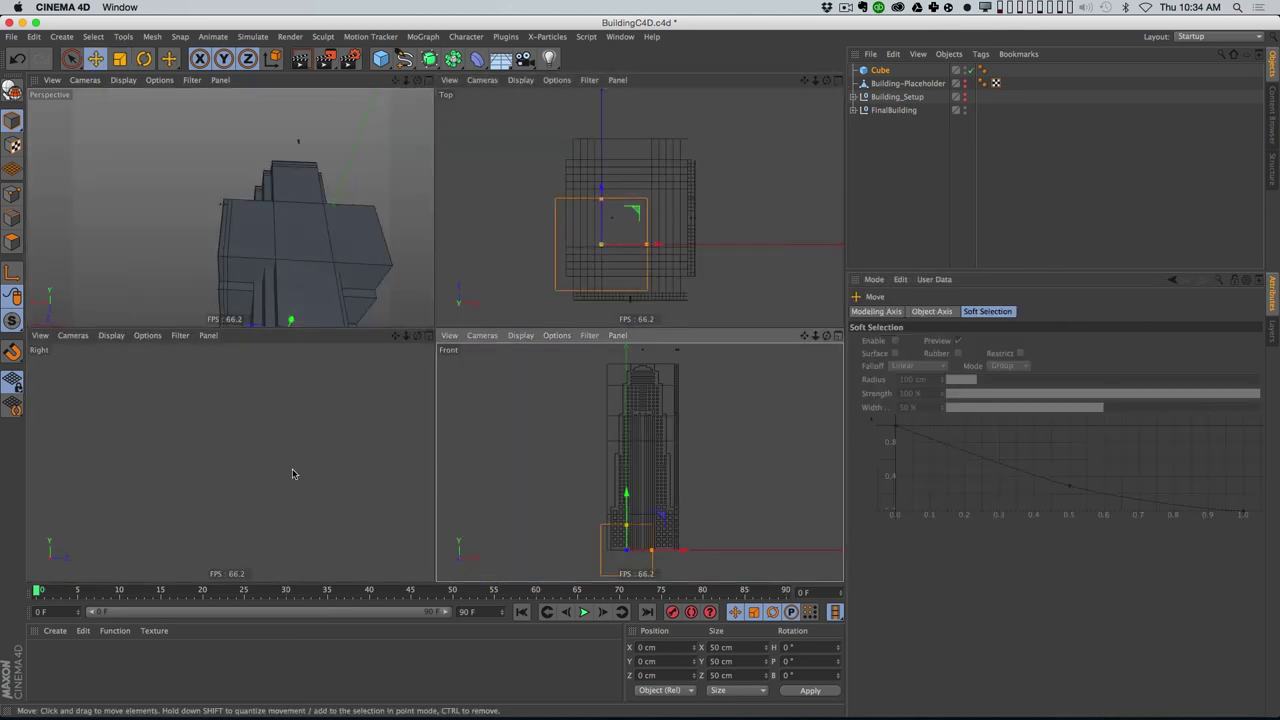
drag(627, 475, 629, 313)
drag(676, 363, 692, 363)
drag(629, 212, 629, 178)
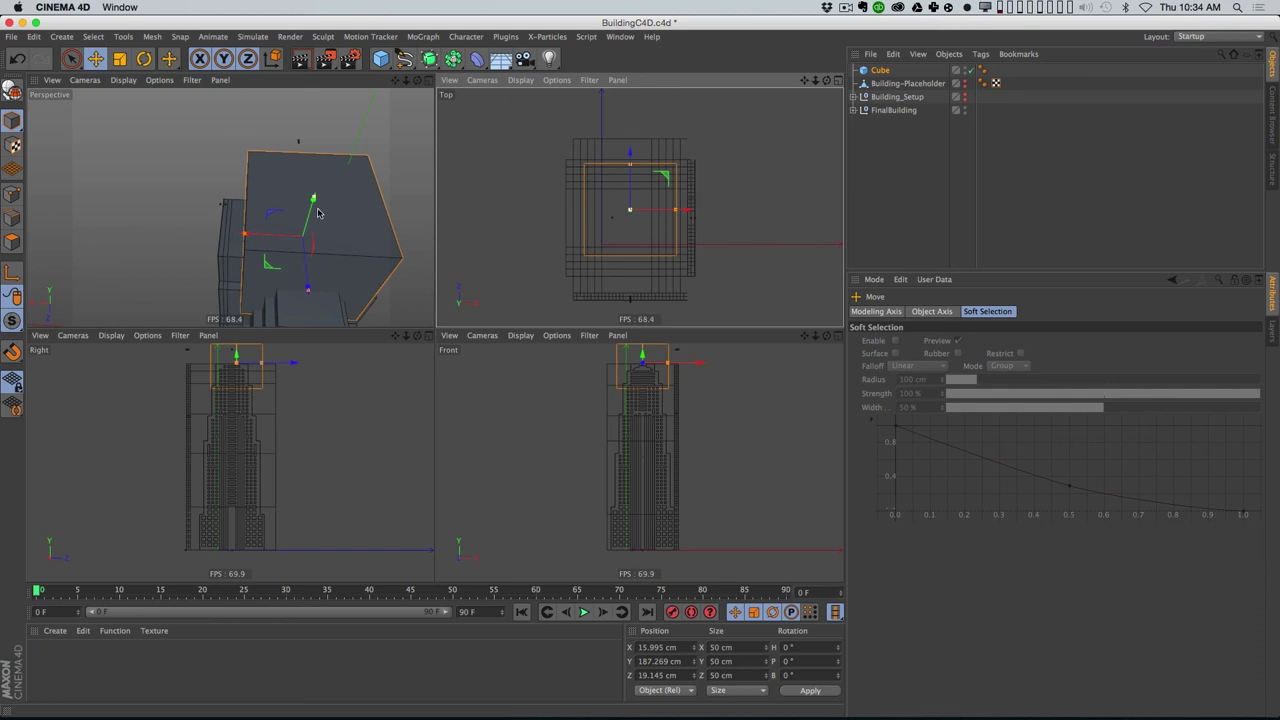
drag(308, 290, 150, 255)
drag(436, 76, 433, 80)
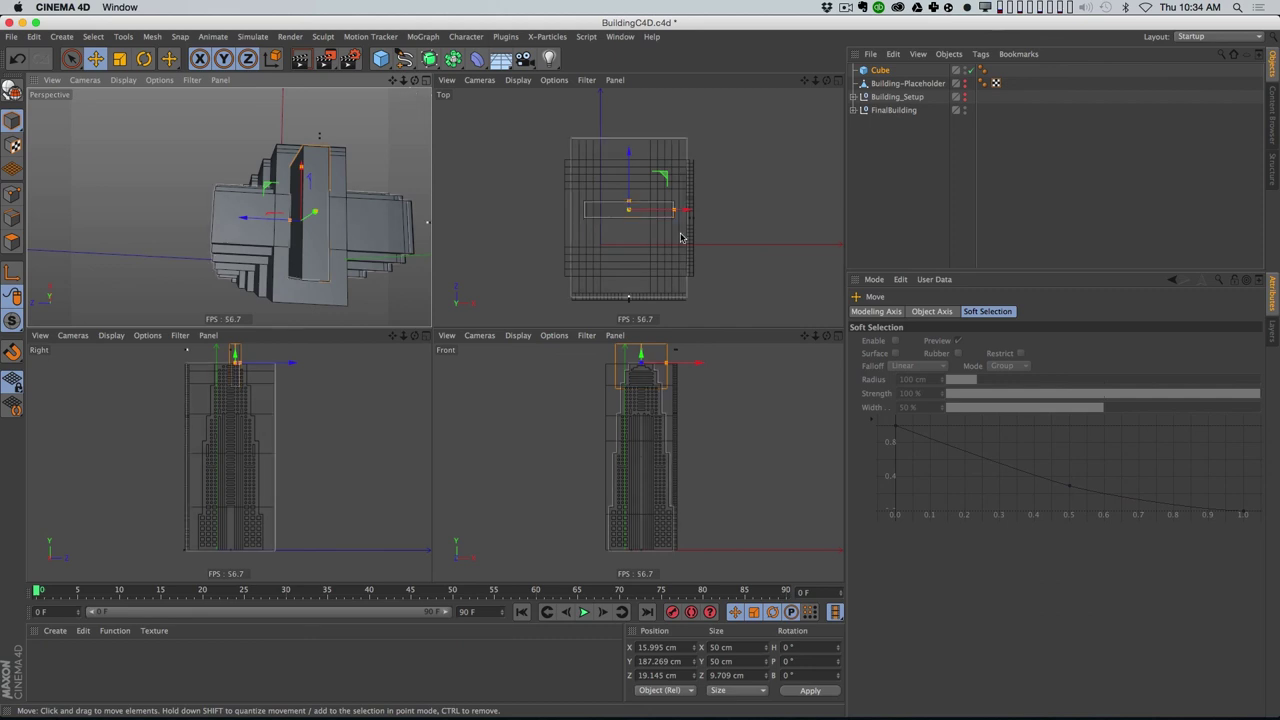
scroll(674, 220, up, 3)
alt+middle_drag(683, 214, 717, 216)
drag(638, 175, 688, 219)
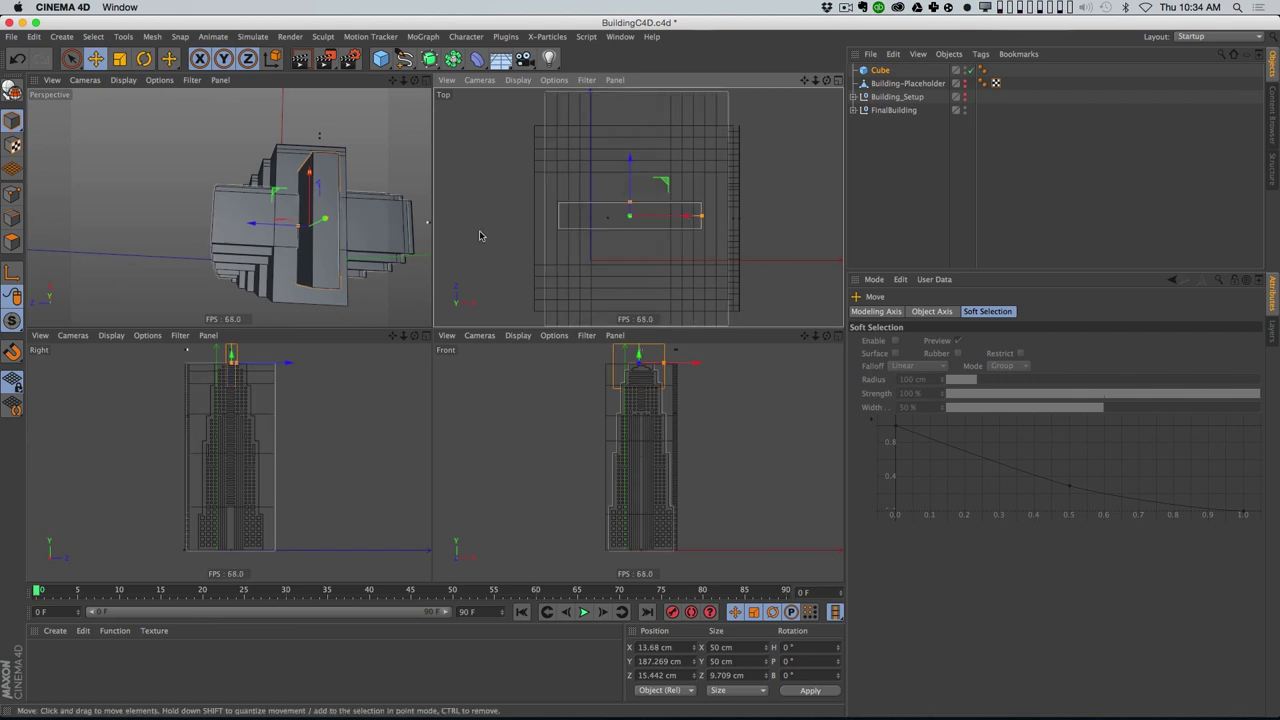
Step: Make the top block about 20.64 cm deep and shorter, then convert it to editable polygons
middle_click(337, 209)
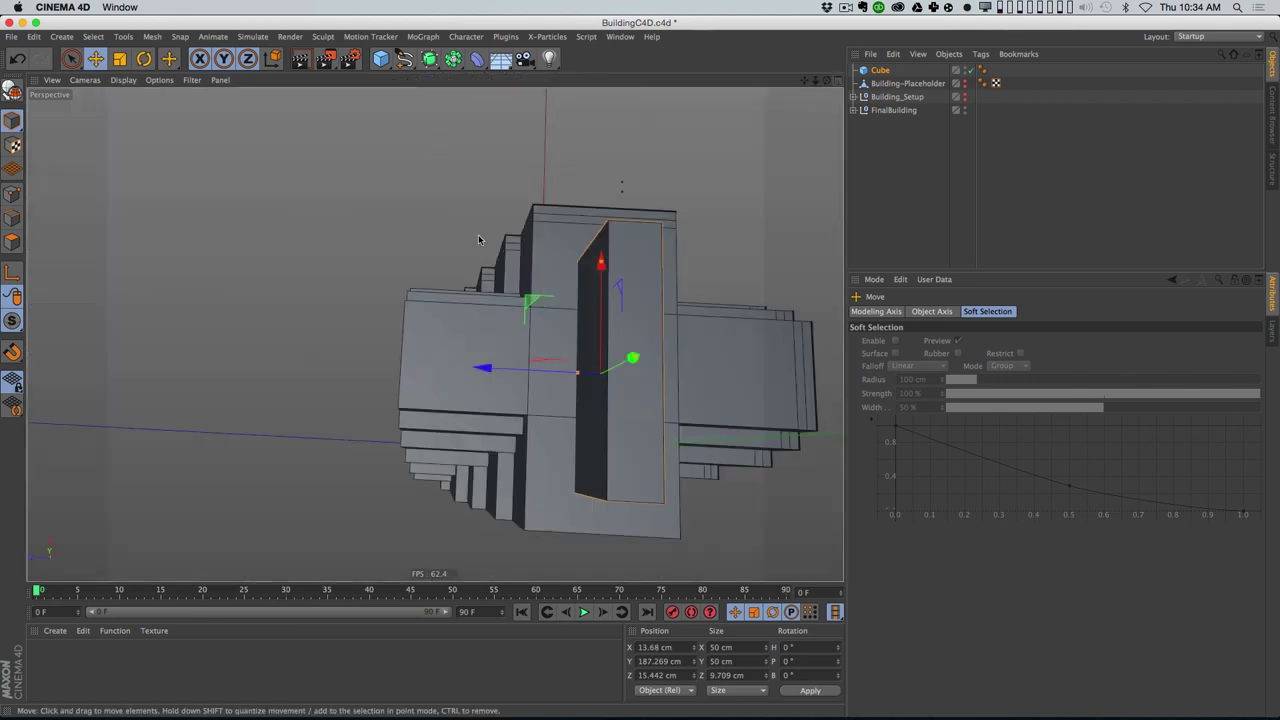
alt+drag(569, 306, 565, 362)
drag(648, 284, 664, 394)
key(c)
click(873, 111)
alt+drag(600, 337, 609, 309)
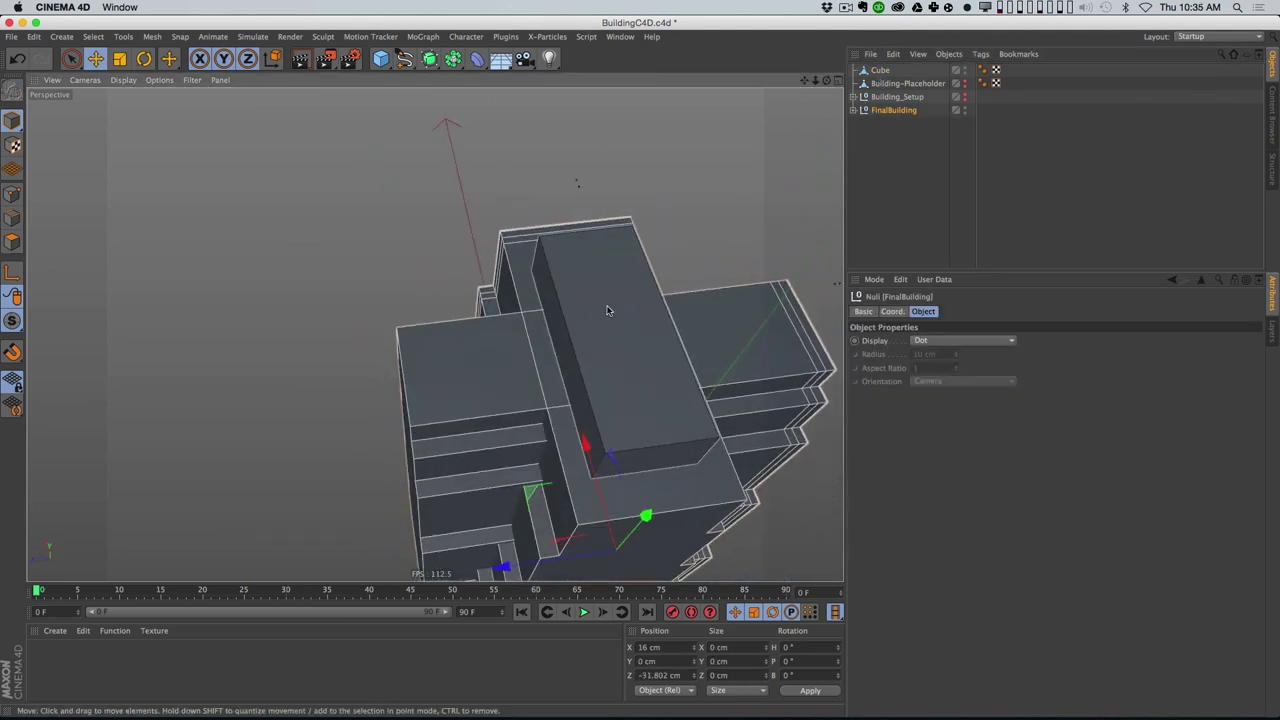
click(616, 330)
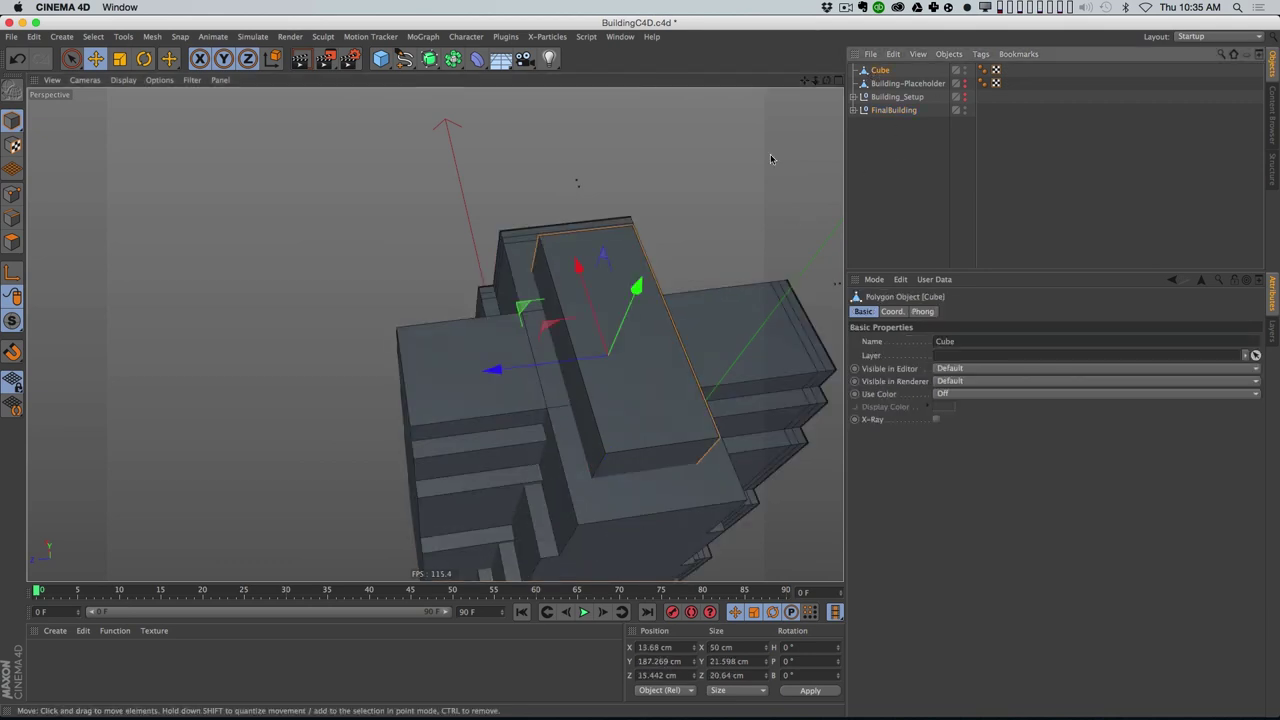
Step: Set up the Knife in Polygon mode with Plane mode on the Y-Z plane
key(k)
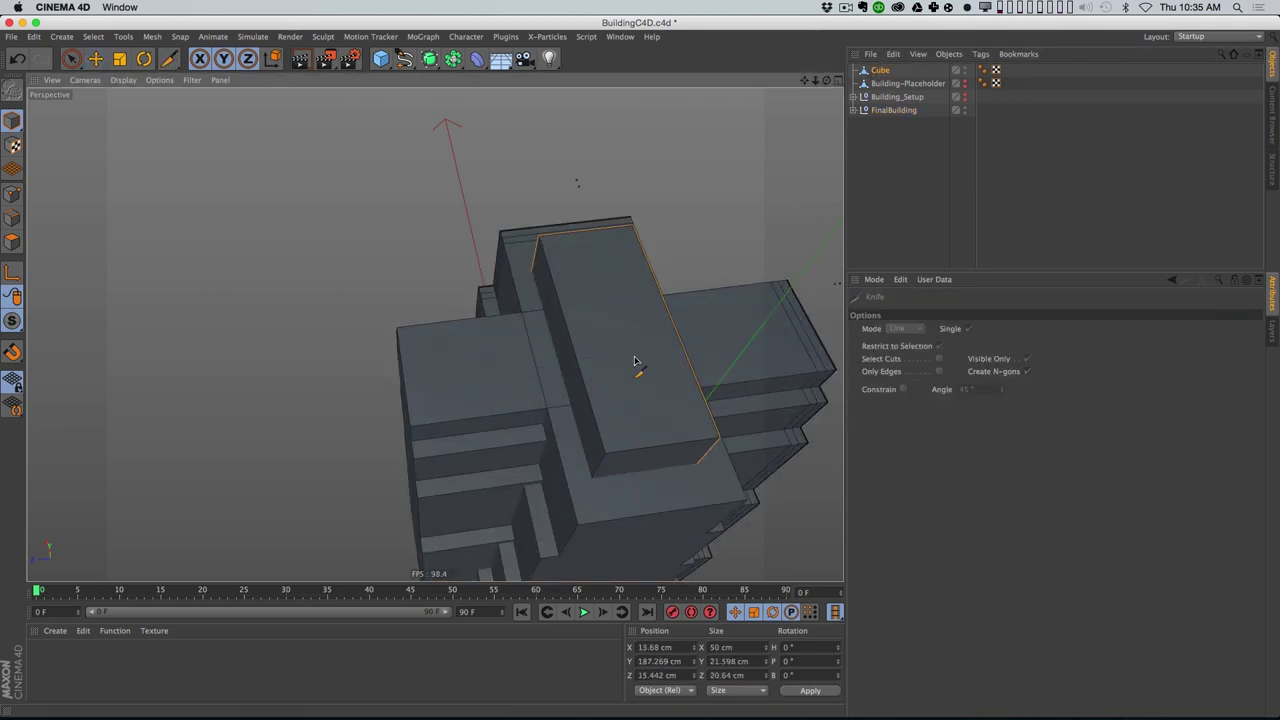
click(12, 242)
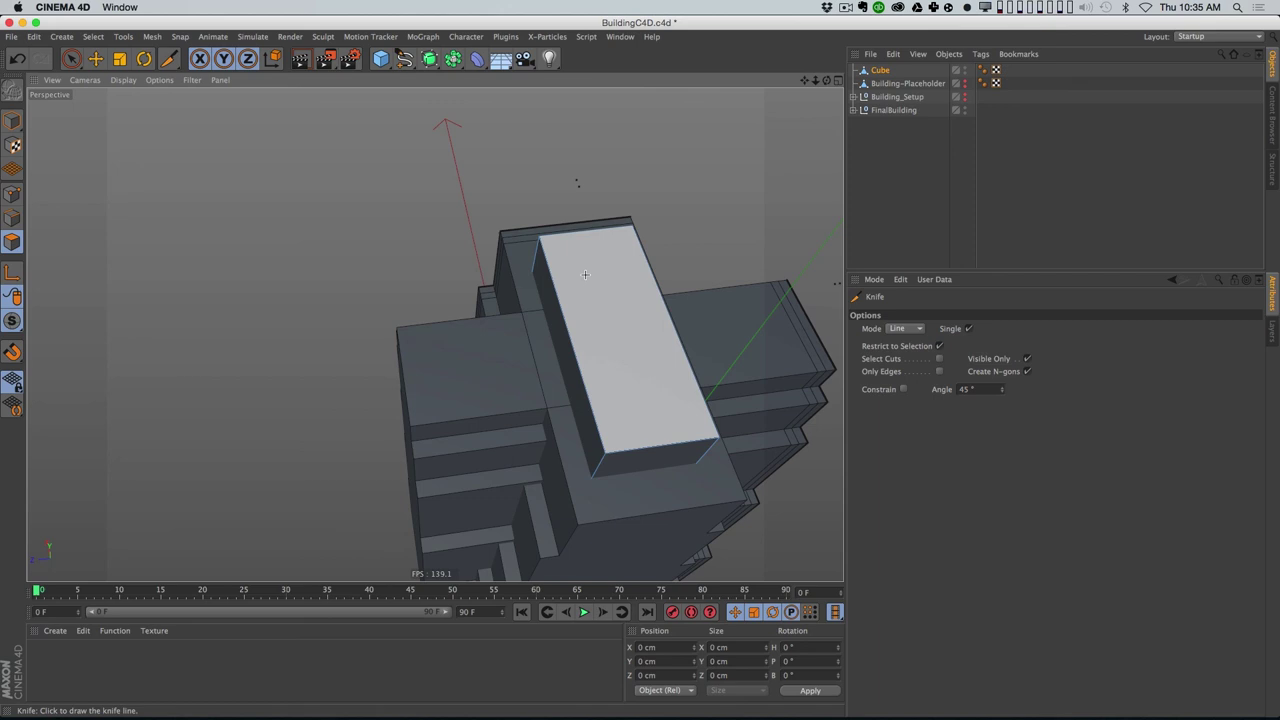
click(918, 329)
click(905, 375)
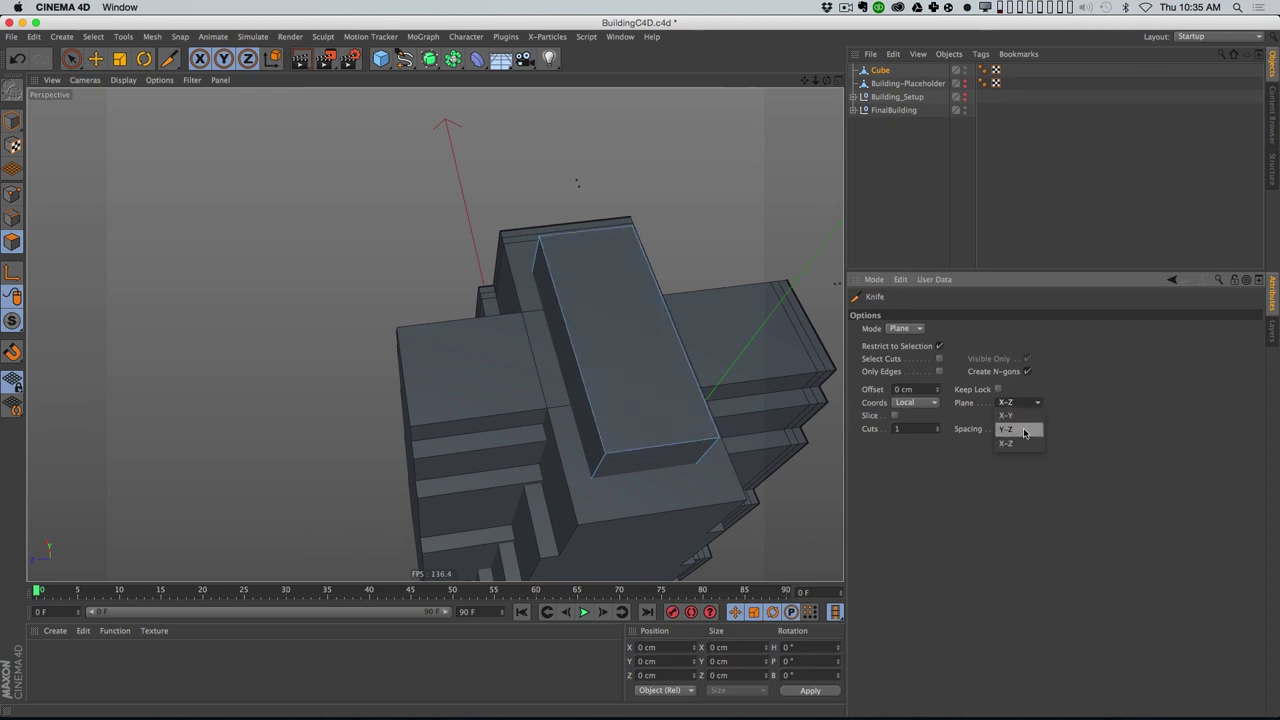
click(1026, 432)
Step: Adjust the knife cut count and untick Restrict to Selection
alt+drag(615, 304, 607, 326)
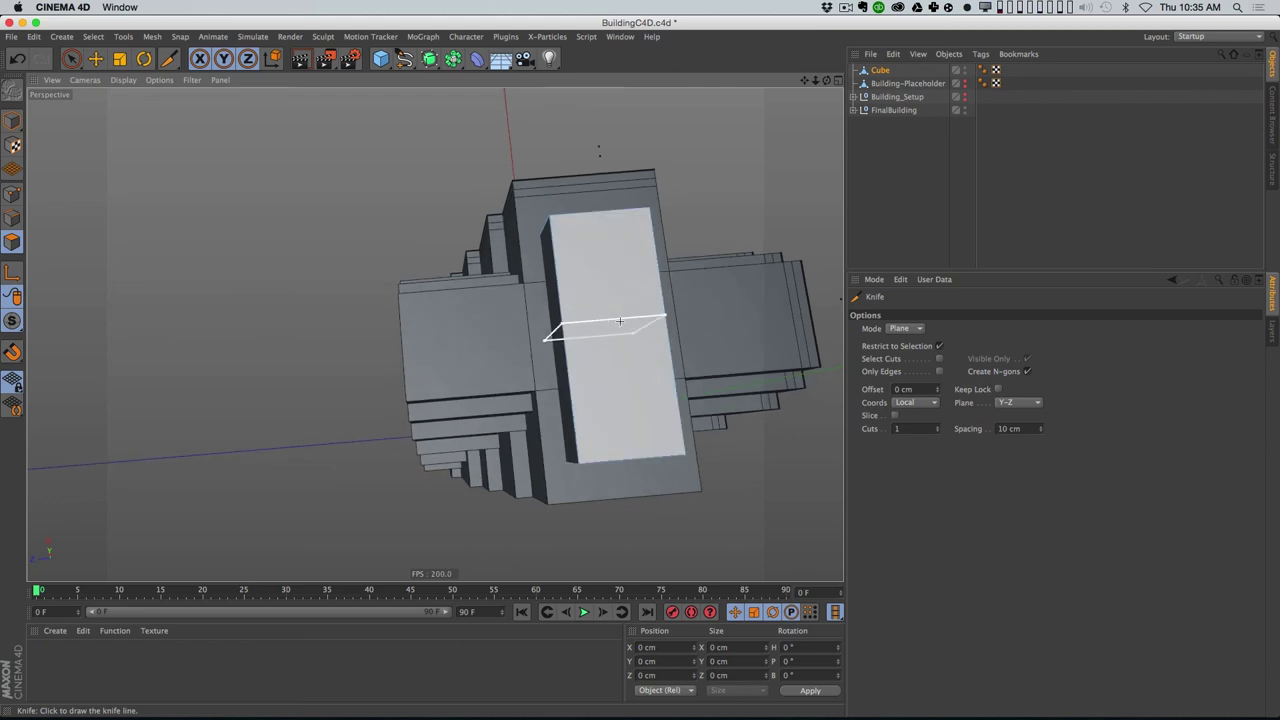
click(930, 428)
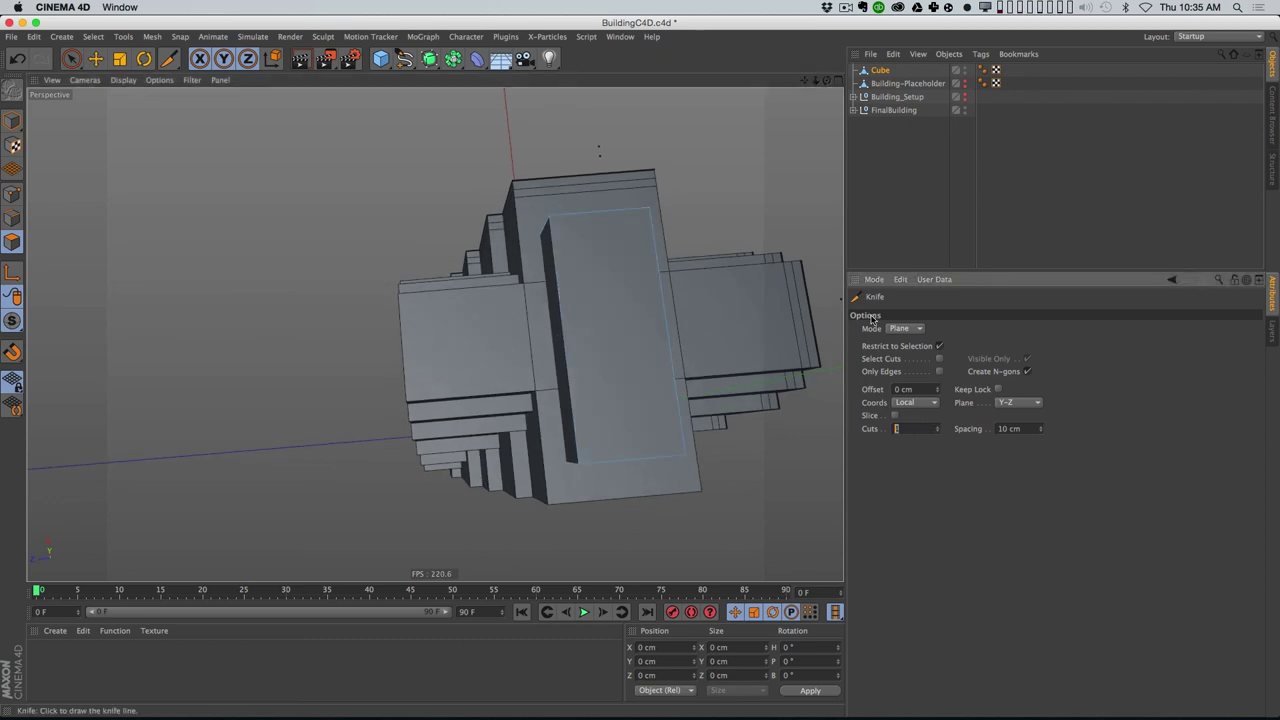
key(Return)
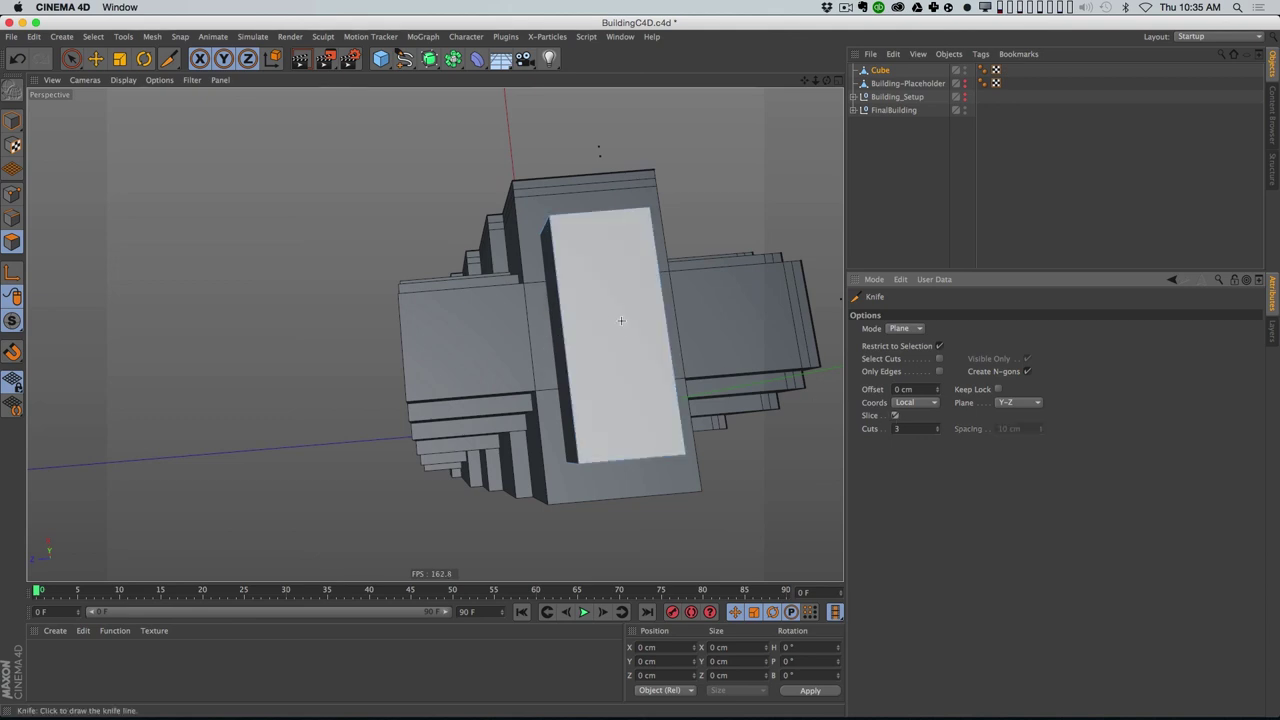
alt+drag(640, 345, 617, 327)
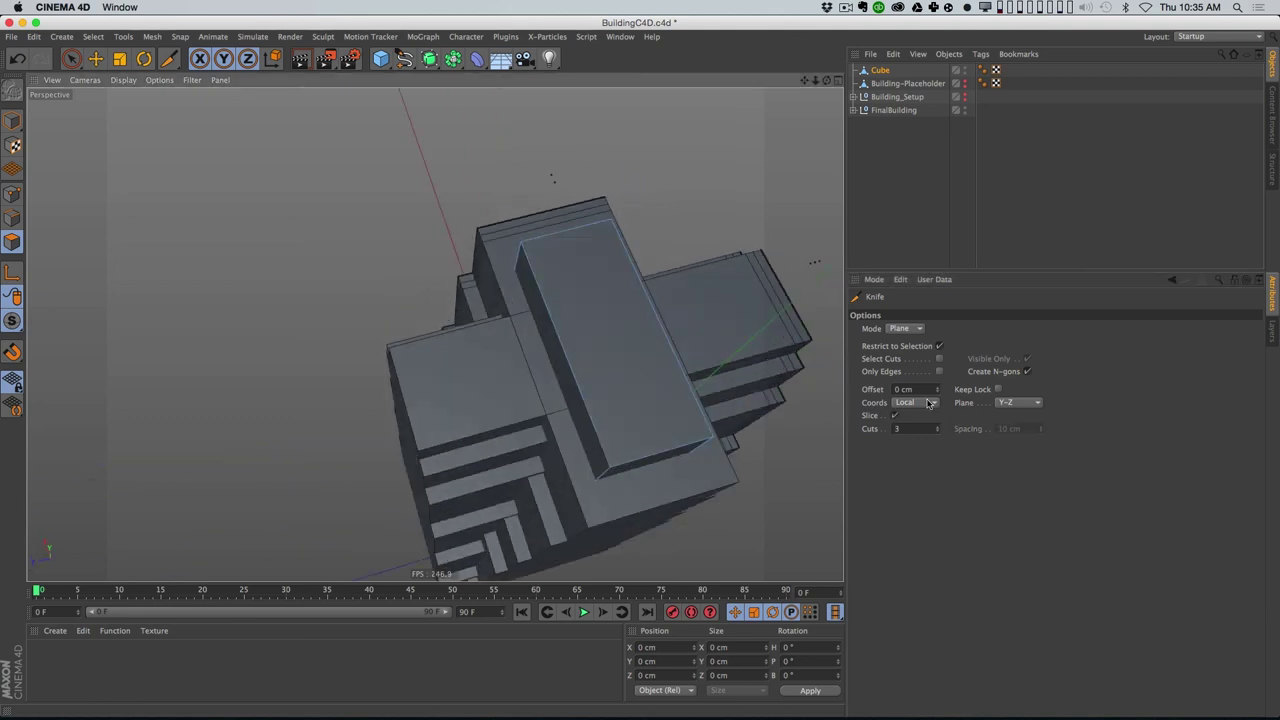
click(937, 431)
click(937, 431)
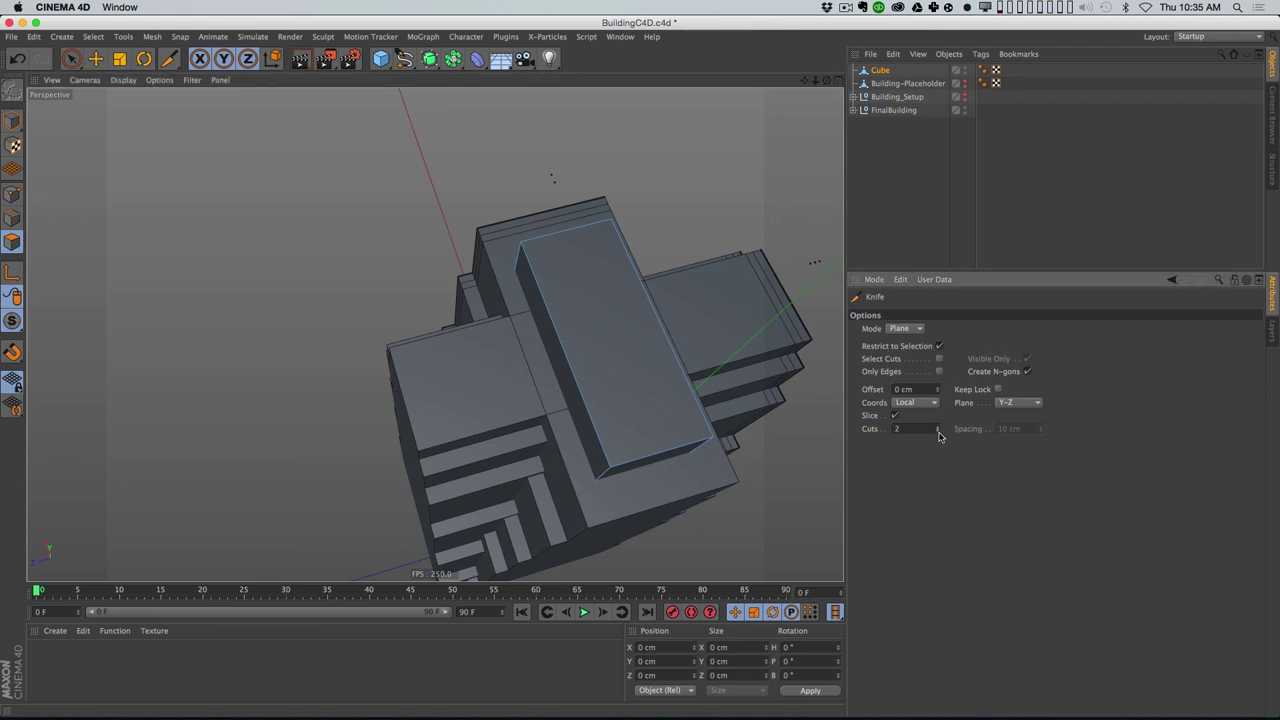
alt+drag(576, 359, 615, 321)
click(893, 415)
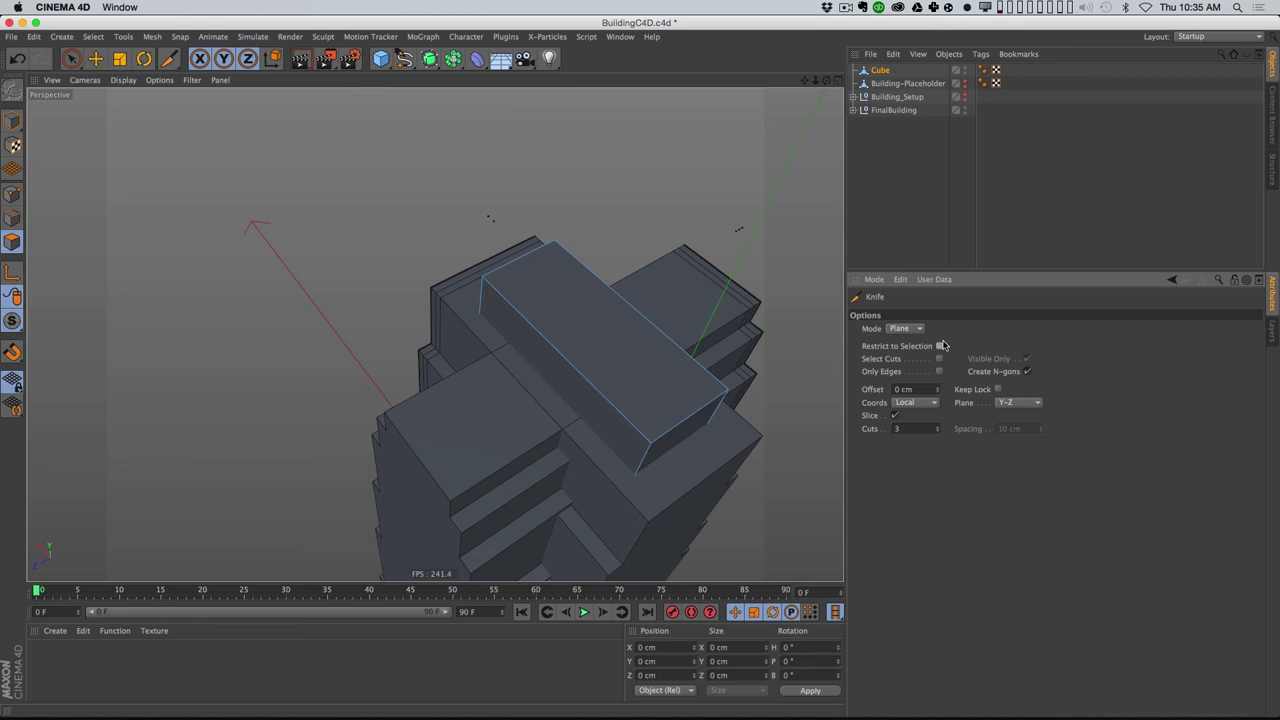
Step: Raise the knife cut count step by step to 6
alt+drag(540, 354, 584, 344)
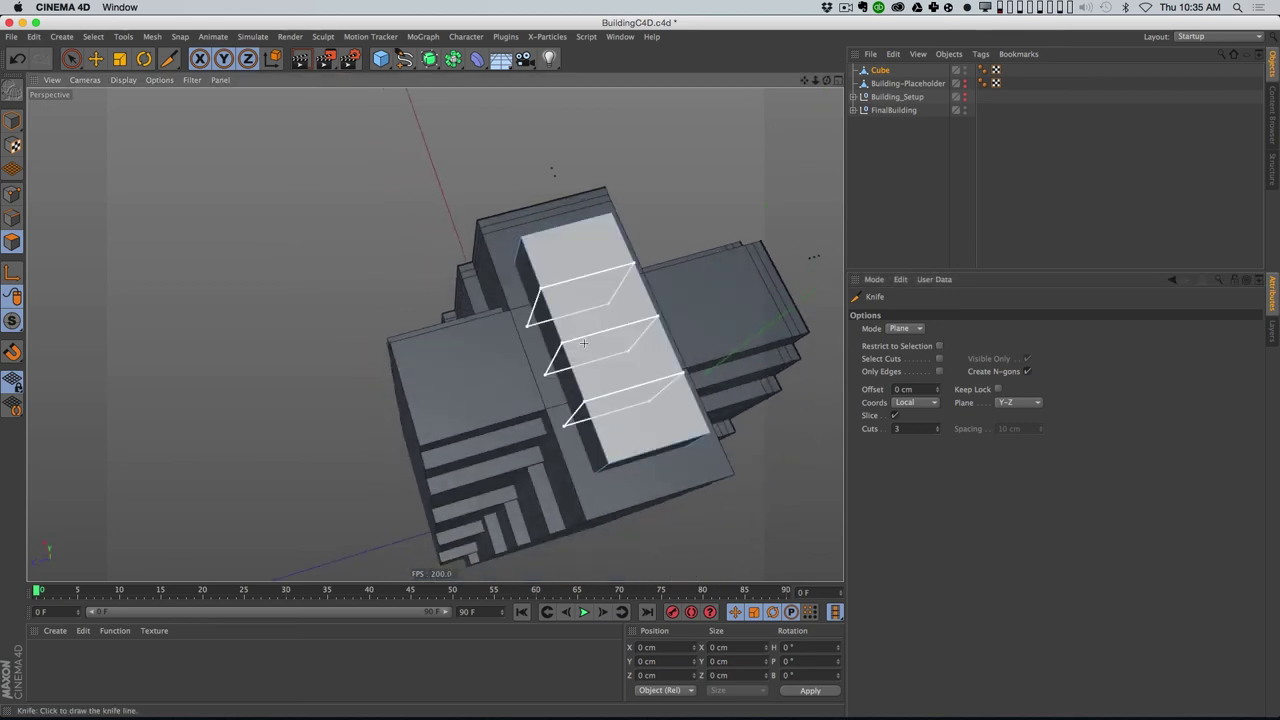
click(937, 426)
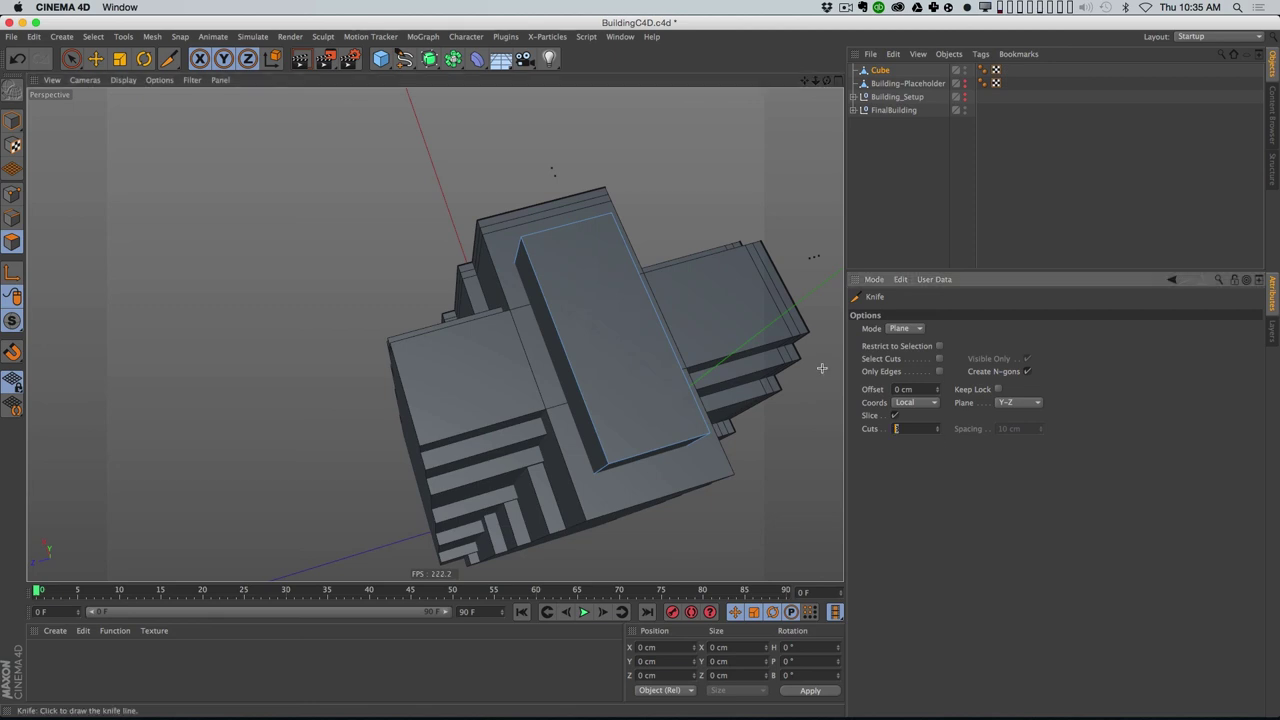
alt+drag(604, 338, 584, 324)
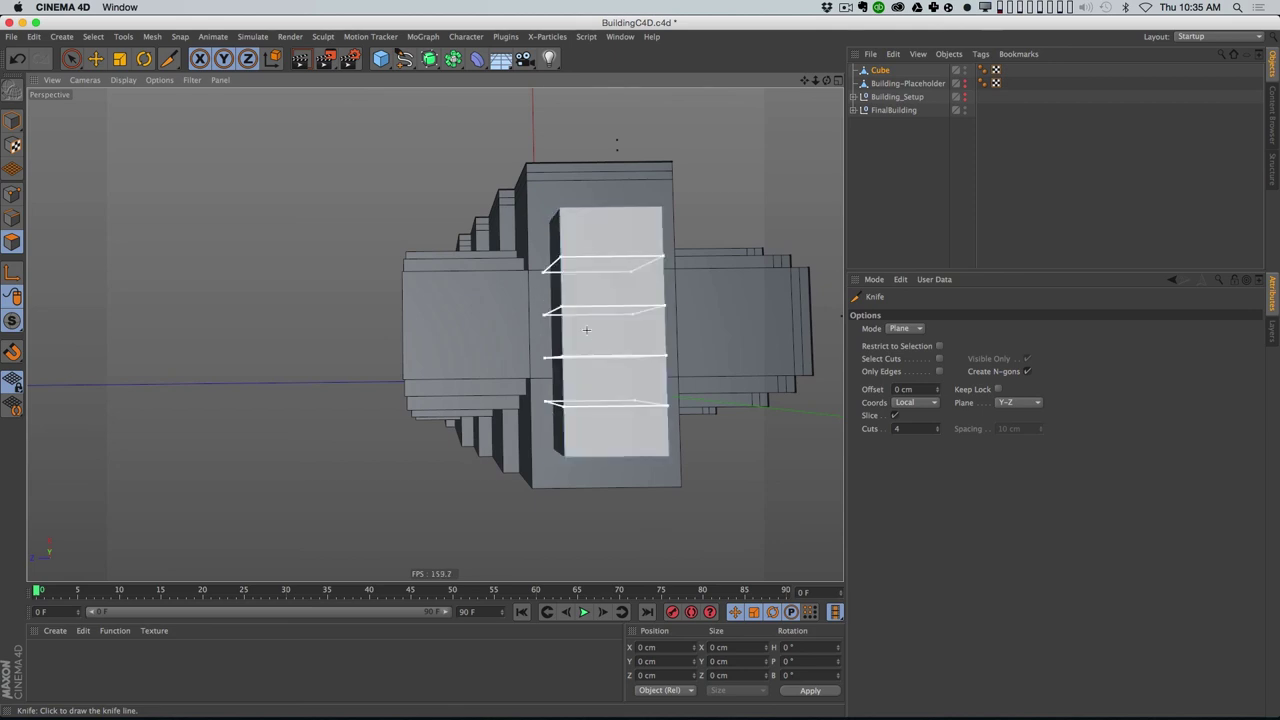
click(937, 425)
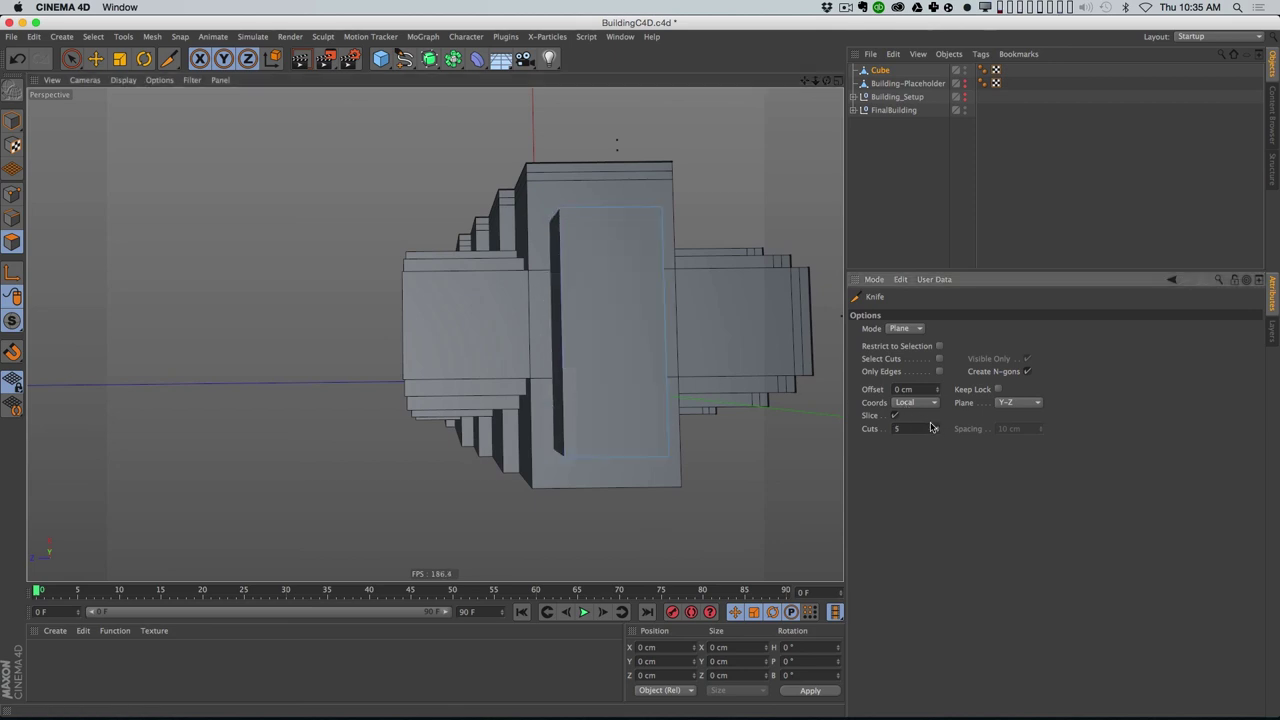
alt+drag(607, 333, 579, 328)
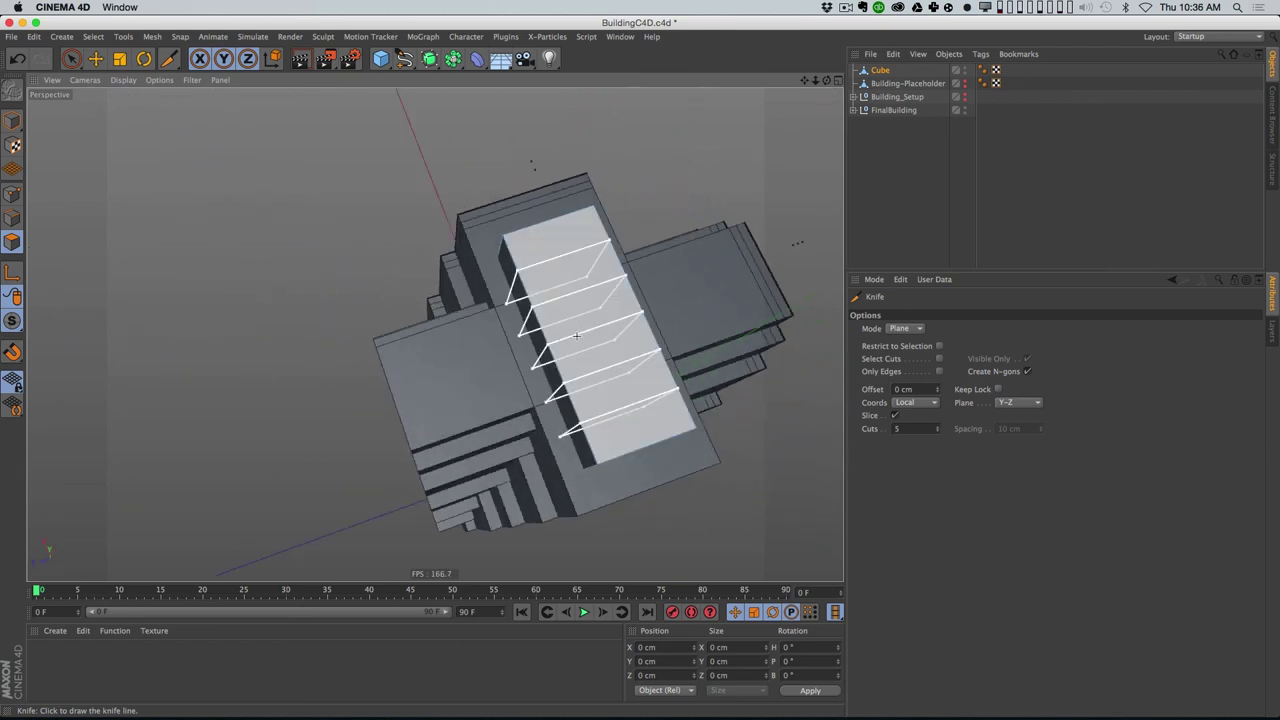
click(938, 428)
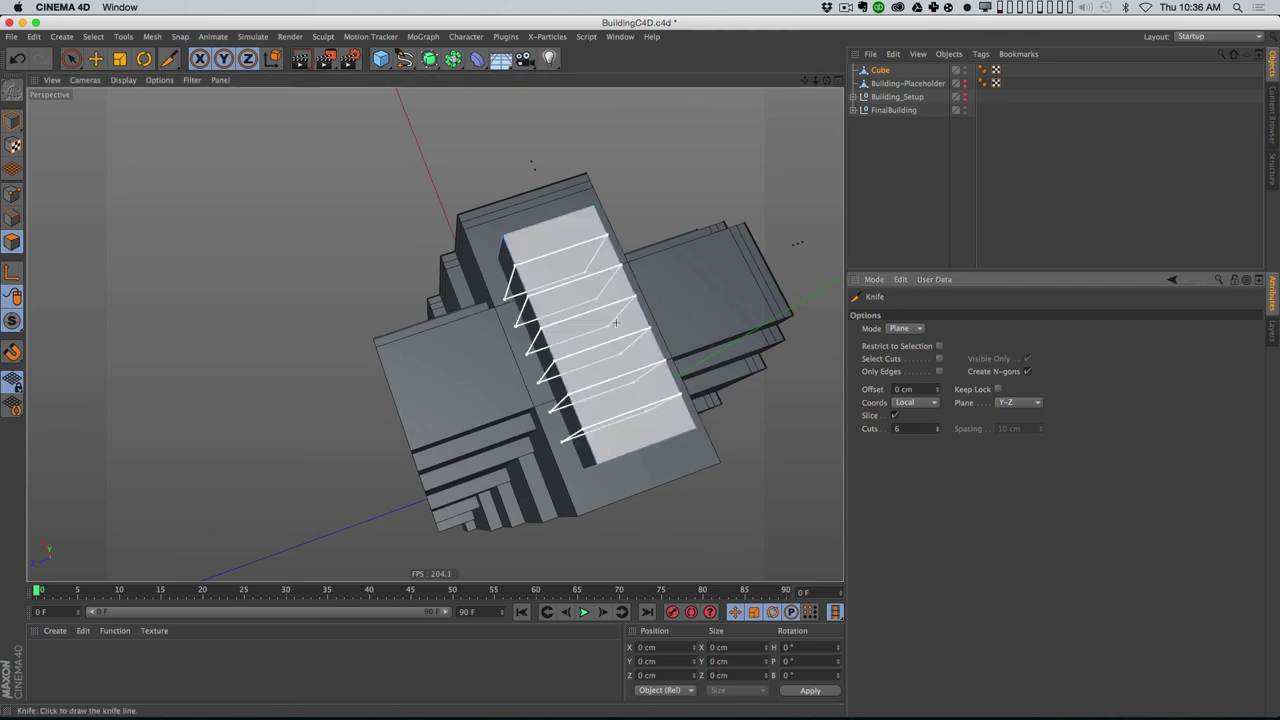
Step: Apply the six plane cuts across the block's top face
click(585, 330)
alt+drag(585, 330, 645, 308)
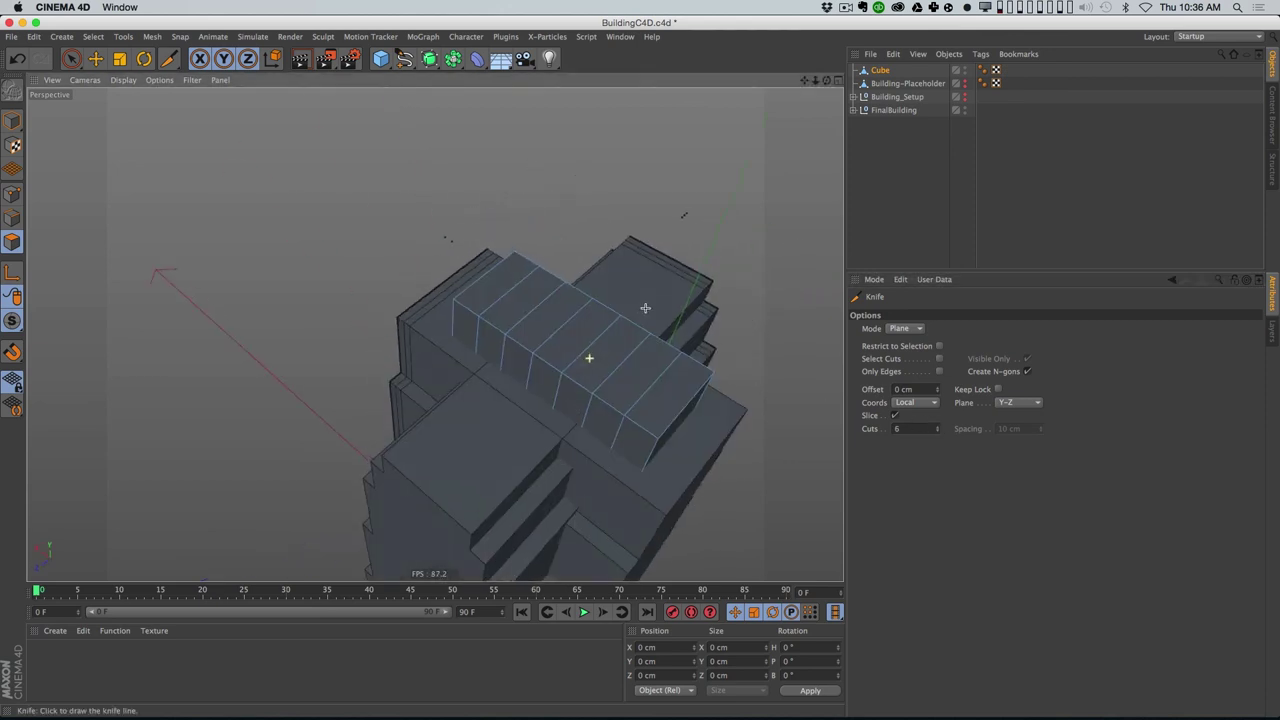
alt+drag(650, 541, 620, 370)
click(883, 70)
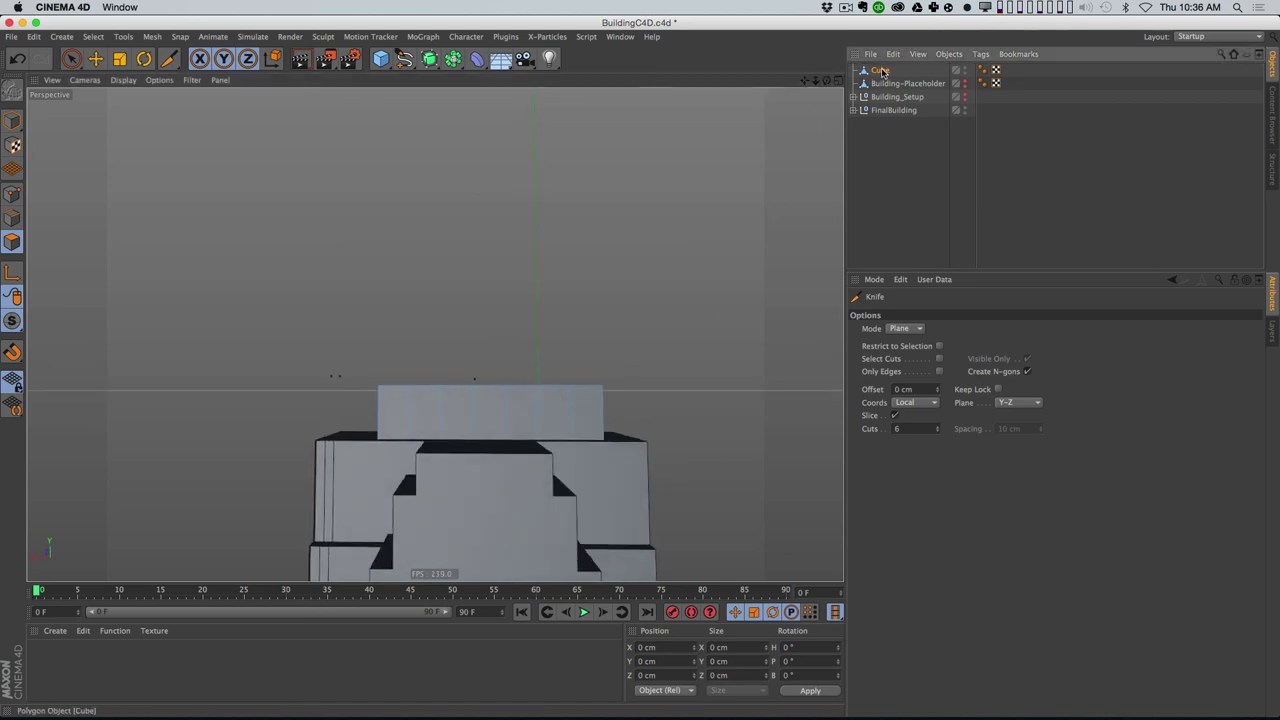
Step: In Model mode, shift the rooftop Cube slightly along X
click(12, 120)
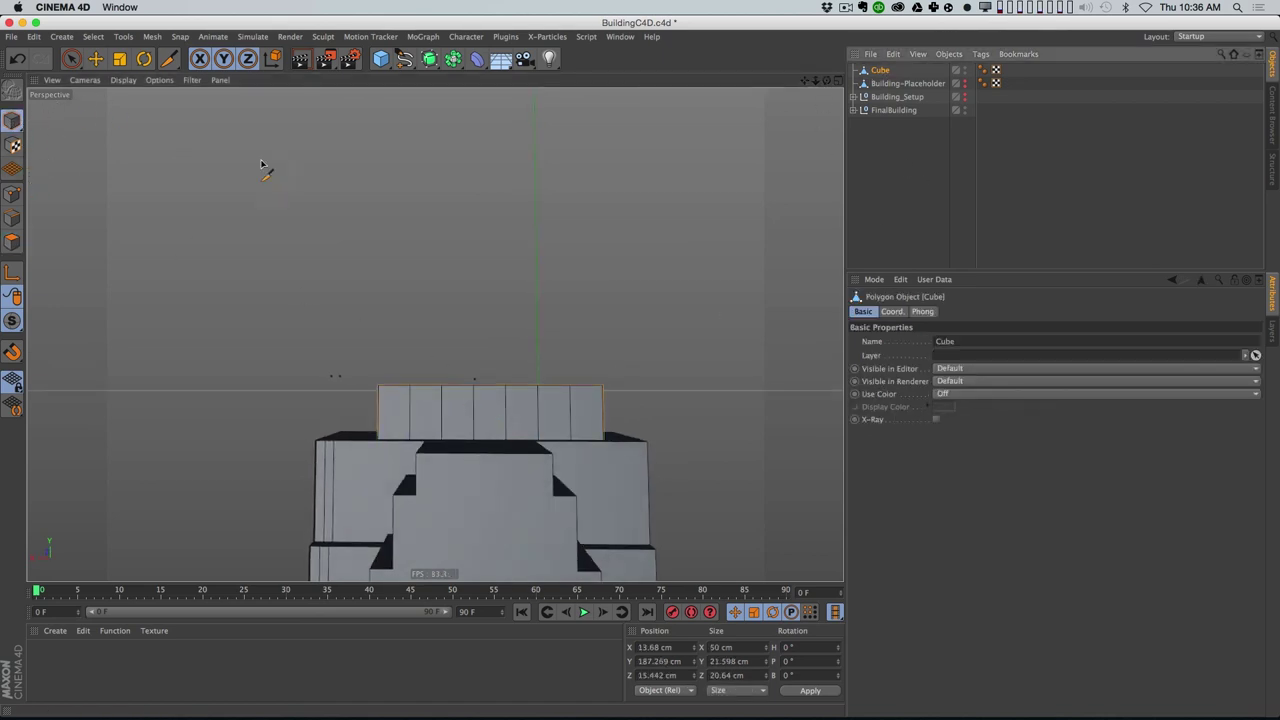
click(884, 155)
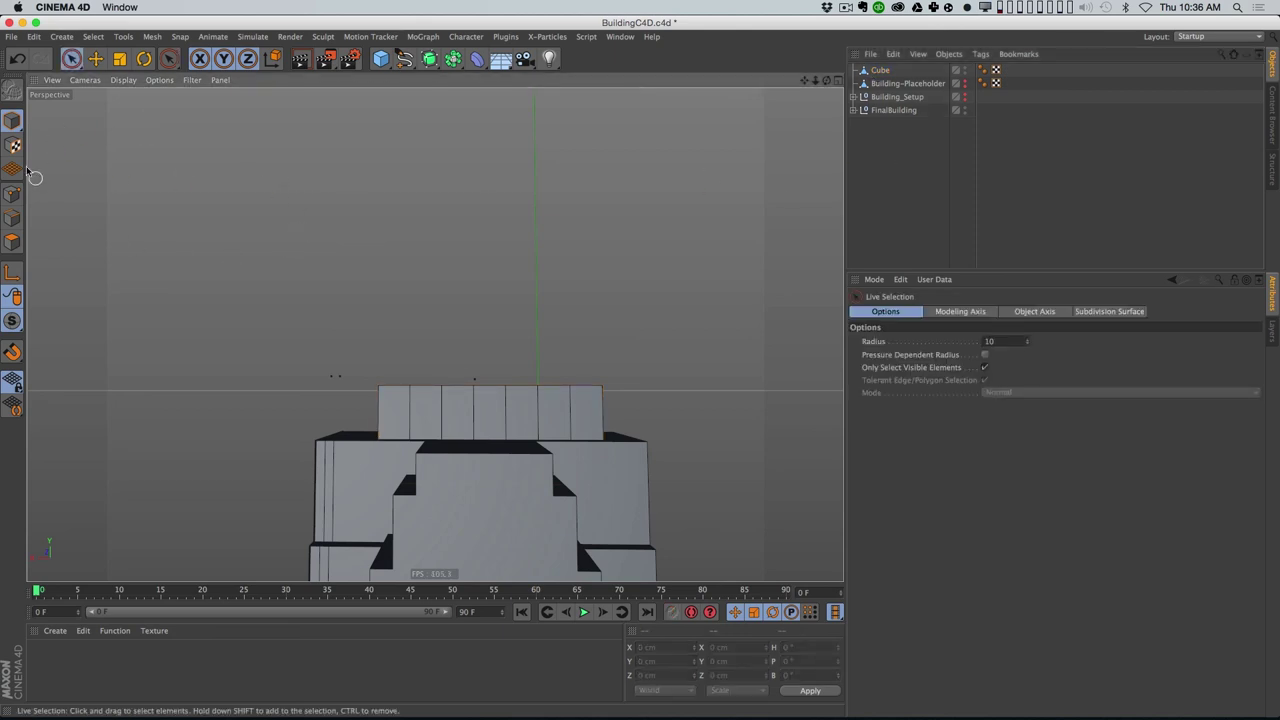
click(880, 70)
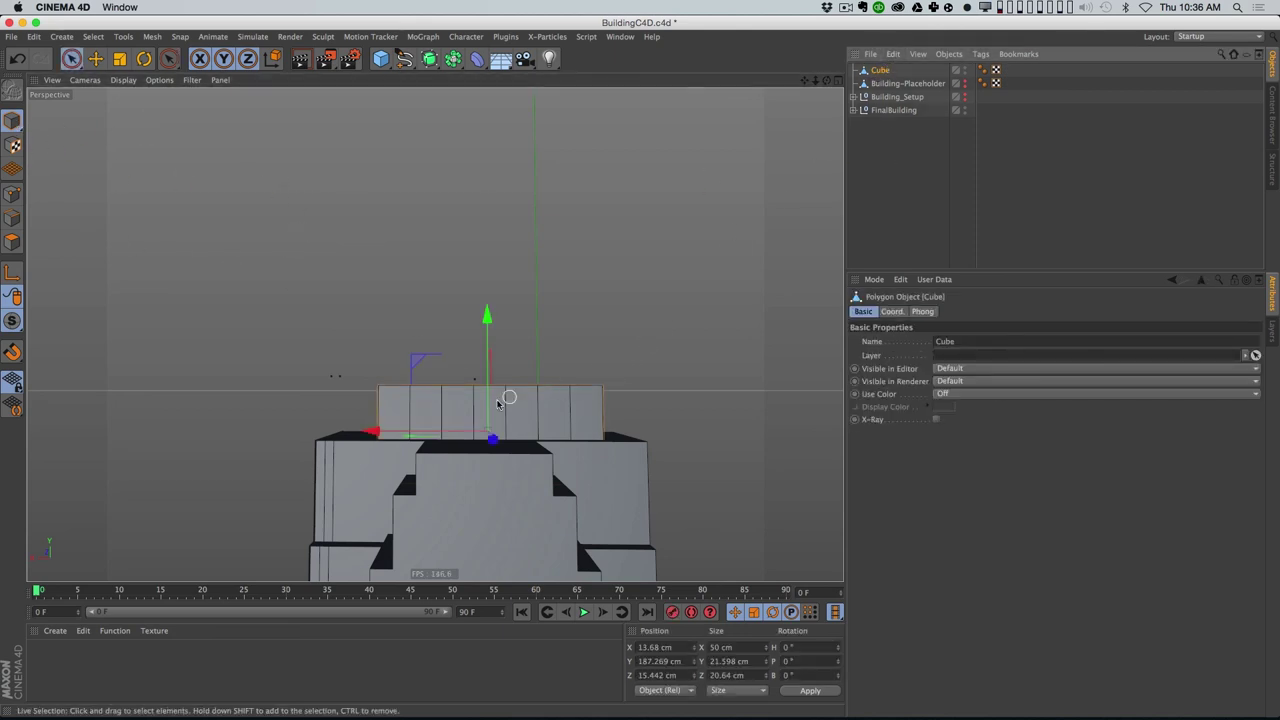
drag(456, 437, 444, 438)
Step: Extrude a front polygon of the block about 26.5 cm outward
click(12, 241)
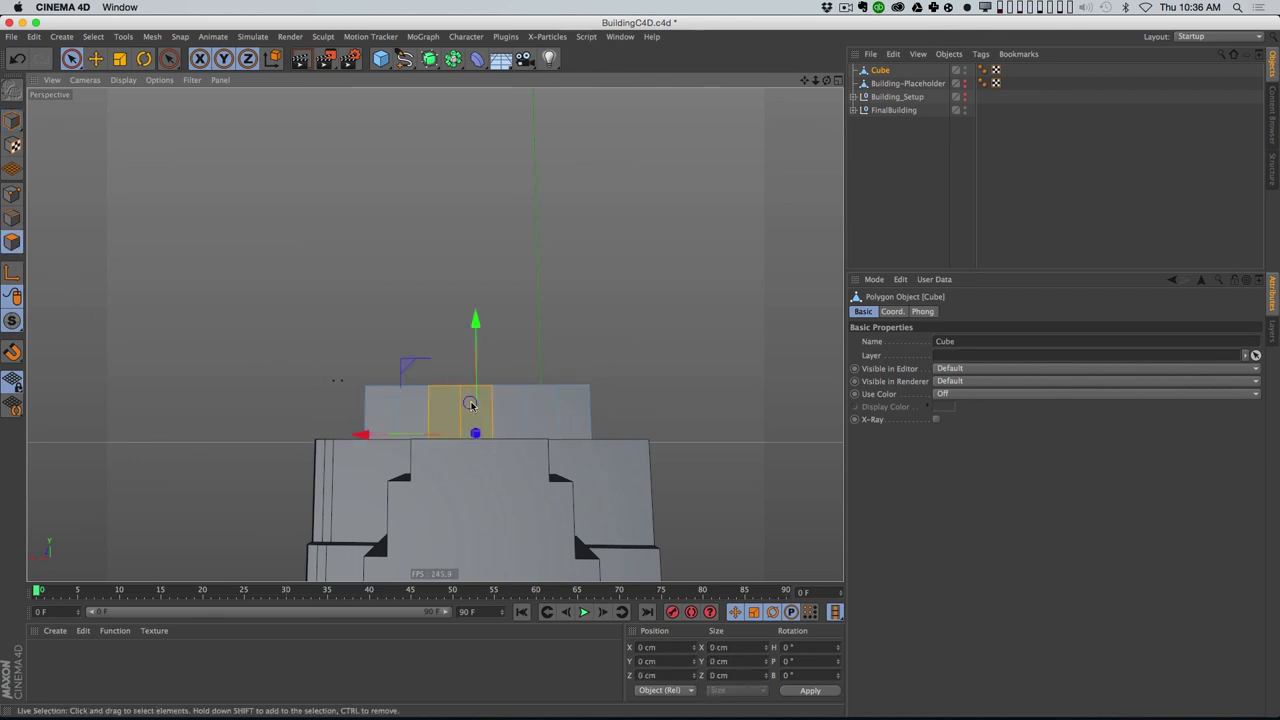
alt+drag(603, 380, 334, 425)
click(453, 474)
alt+drag(471, 449, 429, 420)
key(d)
key(space)
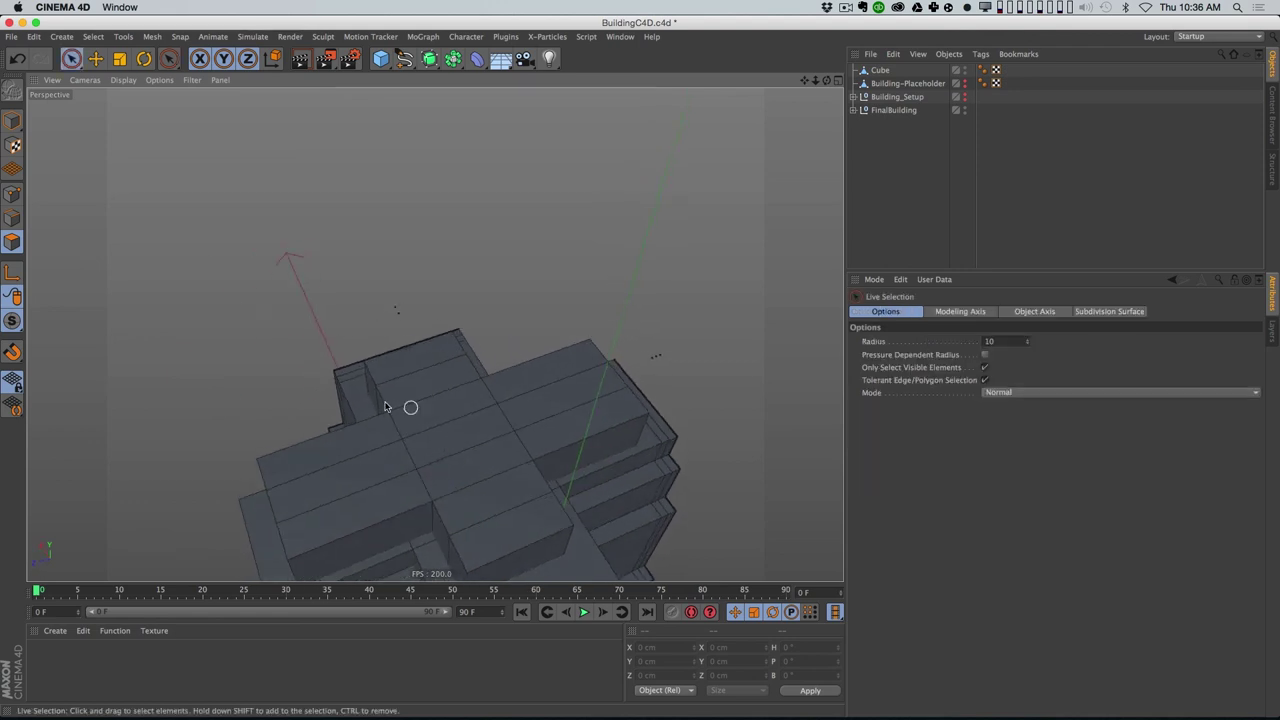
Step: Inset the cross-shaped roof faces with Extrude Inner, then extrude them downward into the block
click(866, 72)
mouse_move(450, 370)
mouse_down()
mouse_move(540, 512)
mouse_move(558, 424)
mouse_move(391, 463)
mouse_move(337, 434)
mouse_up()
key(m)
key(w)
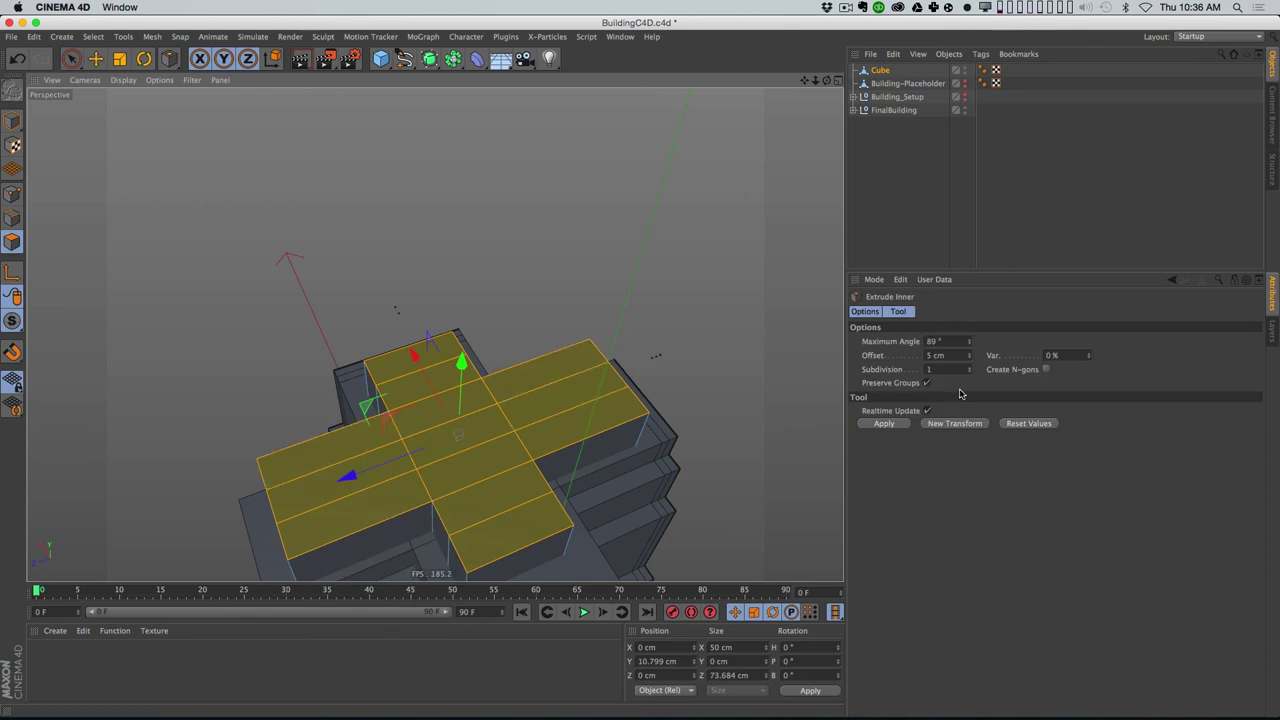
drag(640, 365, 547, 340)
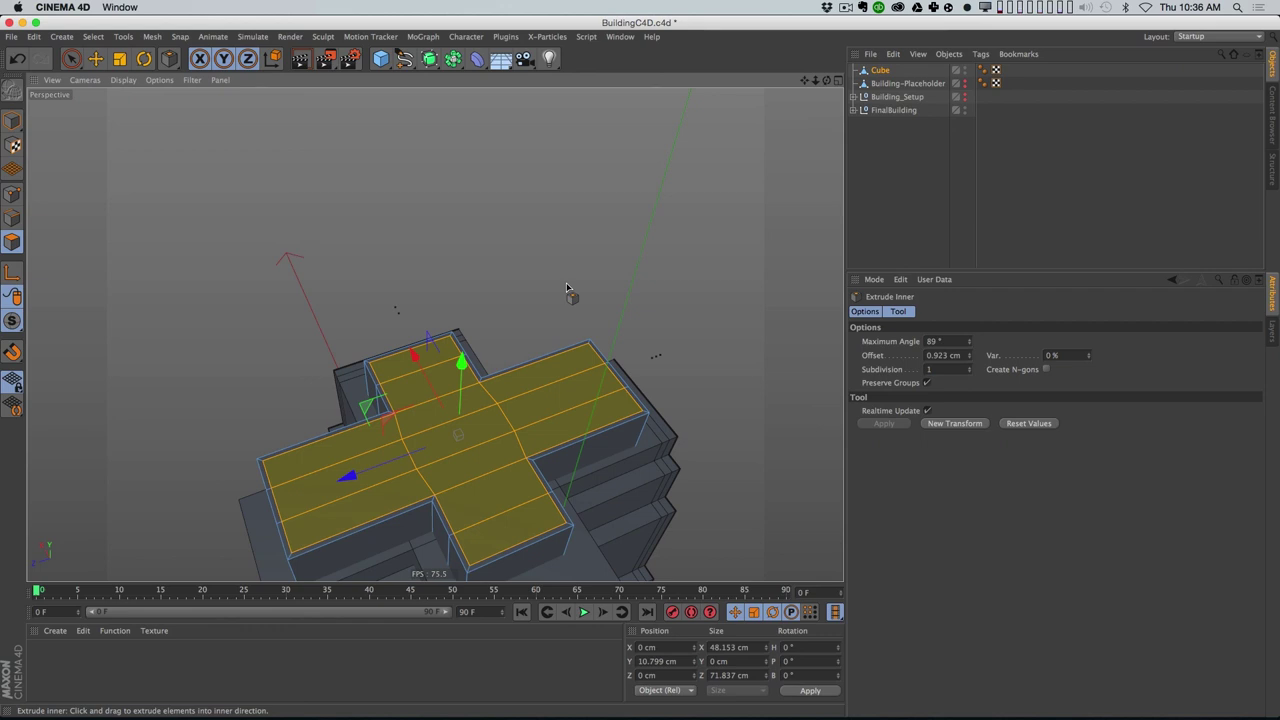
key(m)
key(t)
drag(622, 388, 570, 412)
Step: Nudge the Cube slightly along Z using its Coord. position values
click(943, 191)
alt+drag(528, 471, 459, 414)
click(880, 70)
alt+drag(632, 278, 393, 291)
key(e)
scroll(472, 405, up, 4)
alt+drag(486, 403, 494, 328)
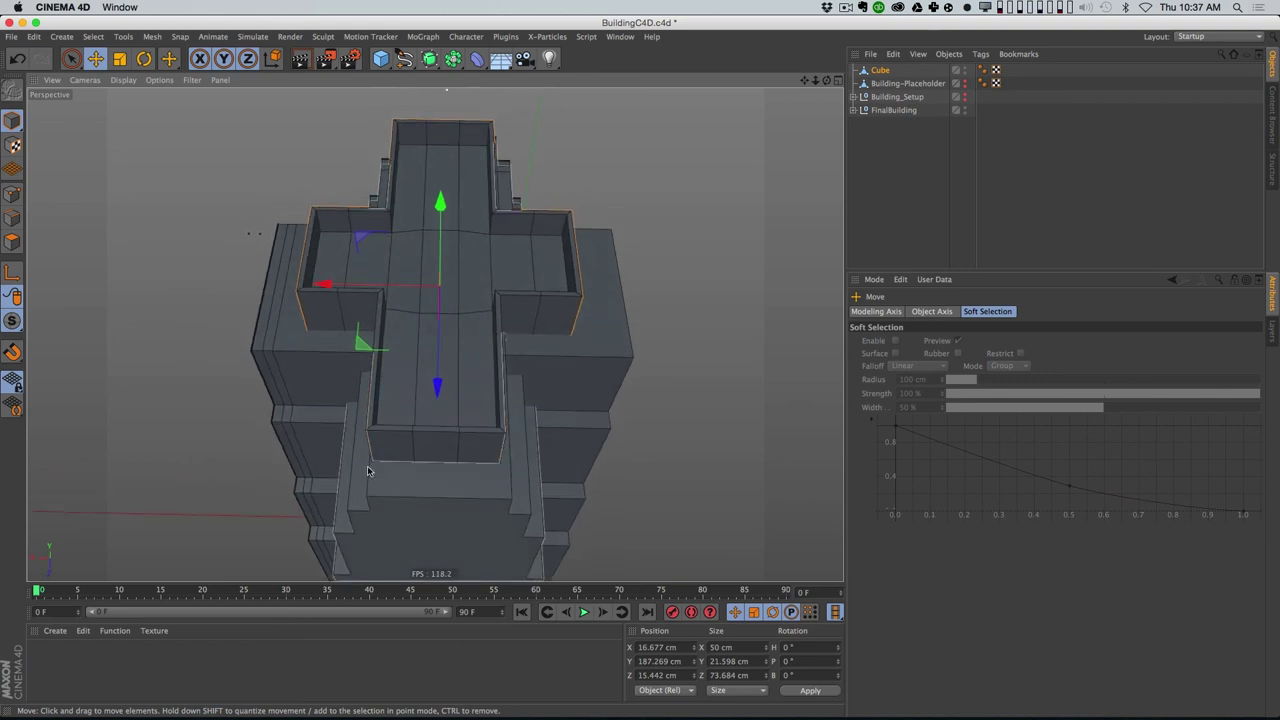
click(885, 68)
click(892, 311)
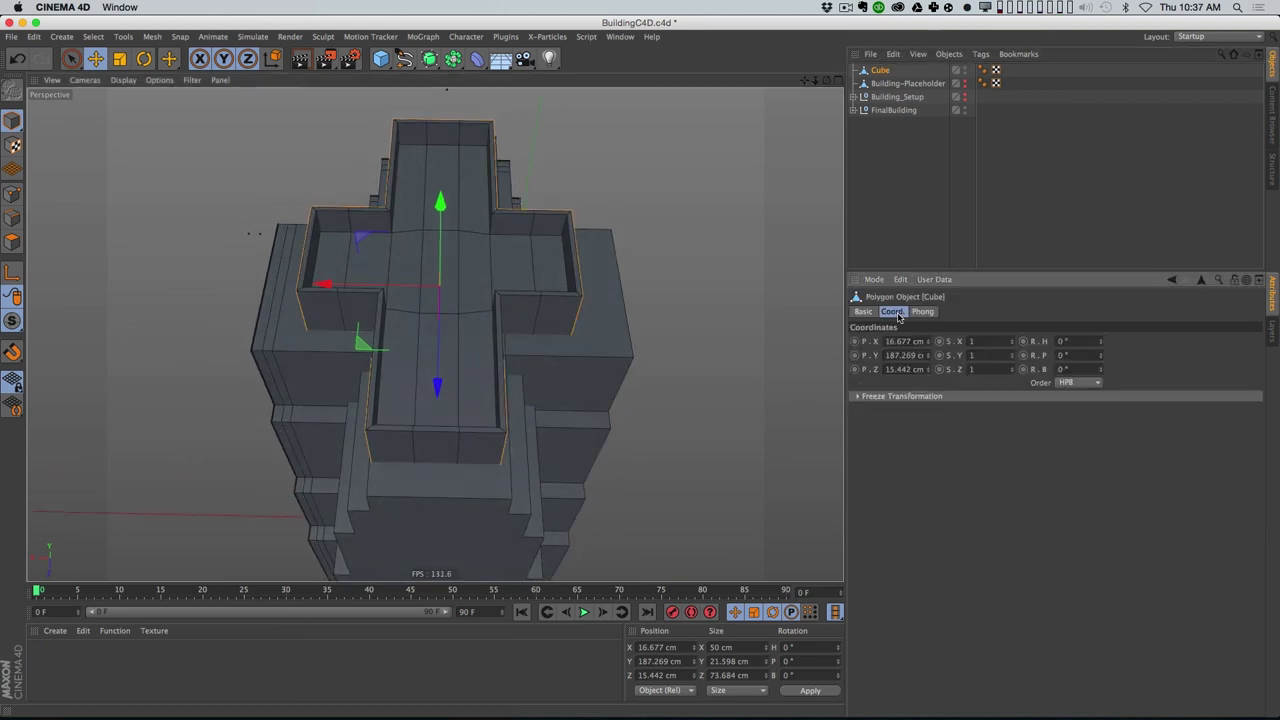
drag(929, 372, 930, 350)
Step: Orbit around the building to inspect the recessed roof and its parapet walls
alt+drag(600, 340, 398, 420)
alt+middle_drag(603, 214, 436, 269)
alt+drag(436, 268, 509, 286)
click(913, 180)
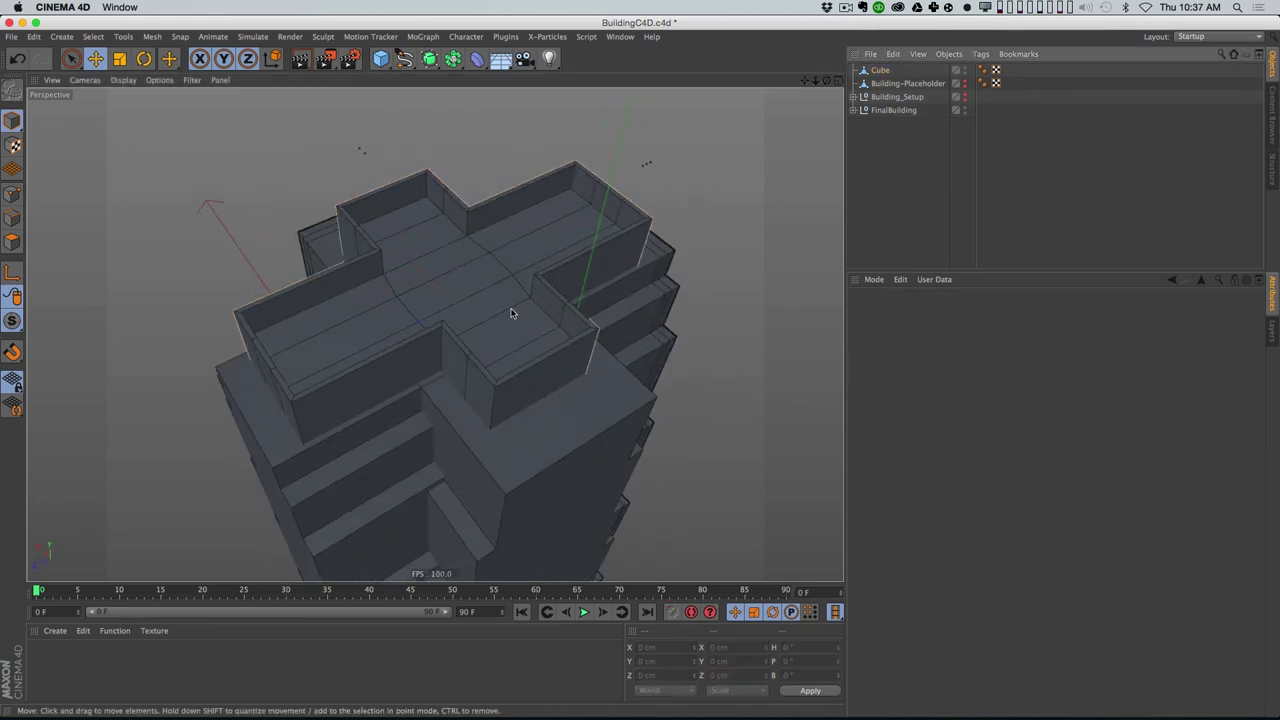
alt+drag(493, 320, 585, 309)
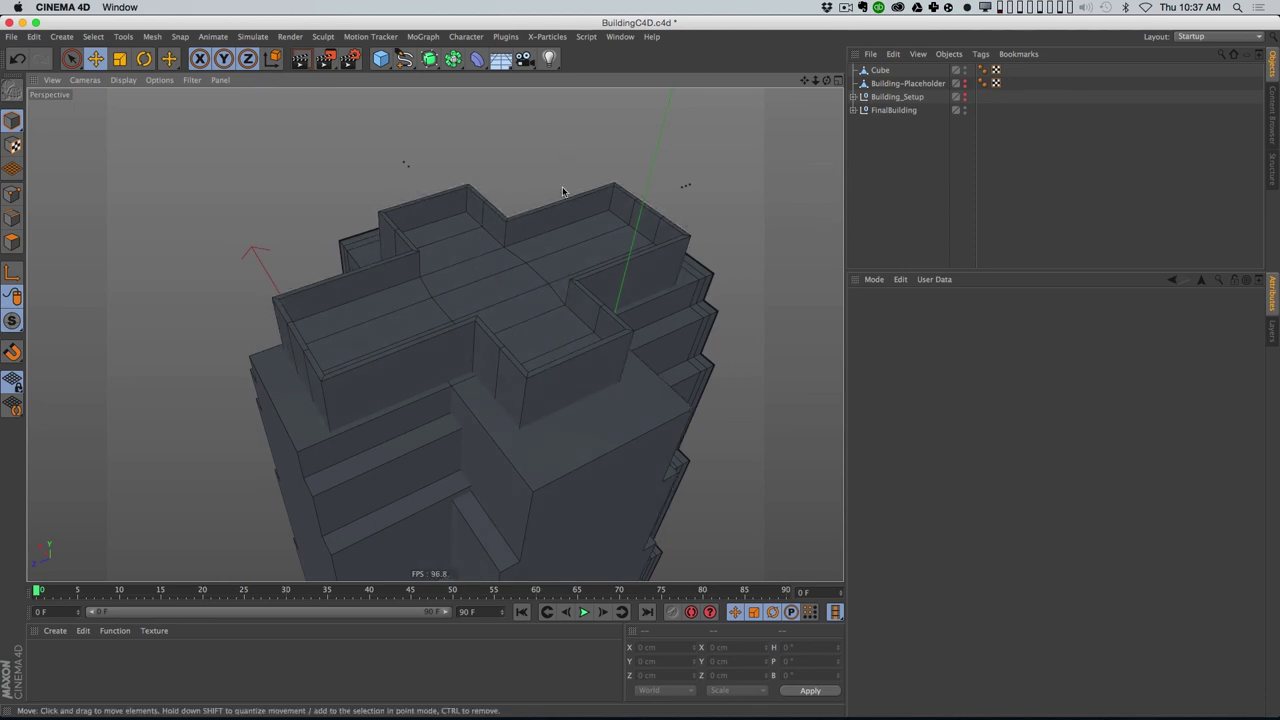
alt+middle_drag(574, 294, 620, 340)
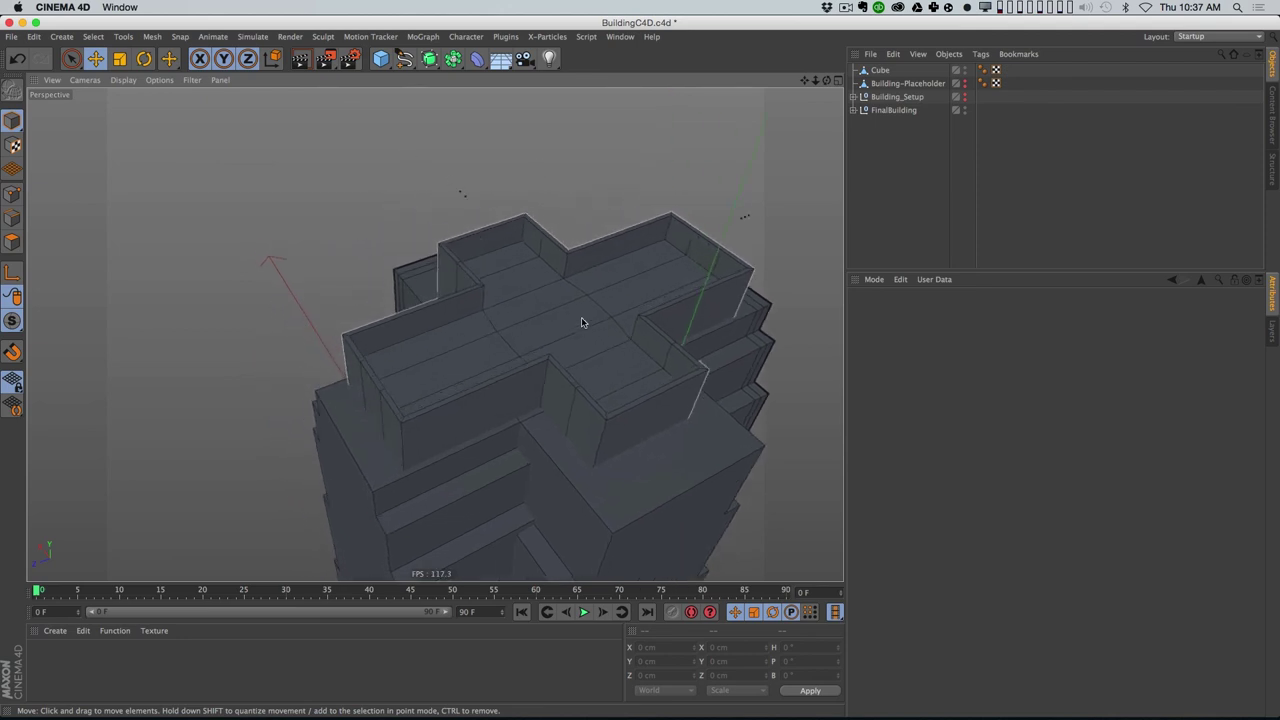
click(880, 71)
Step: Add a new cube and set its size to 1 cm
click(380, 58)
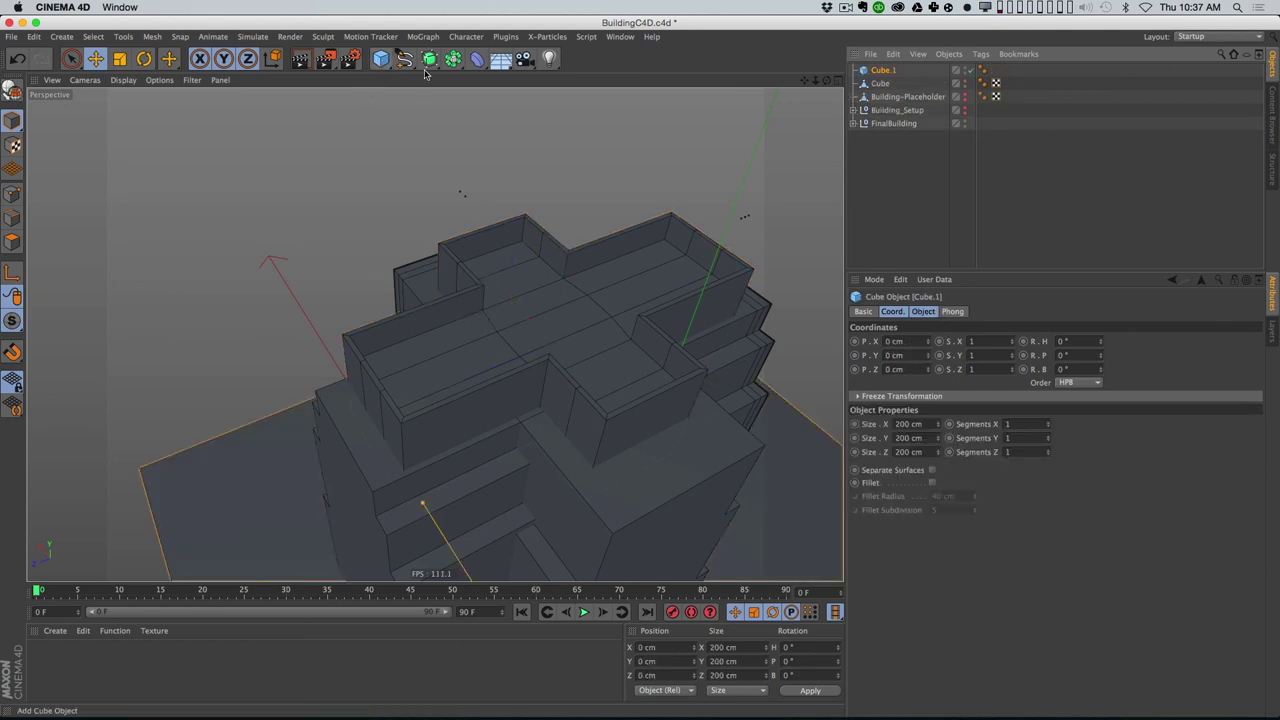
click(916, 424)
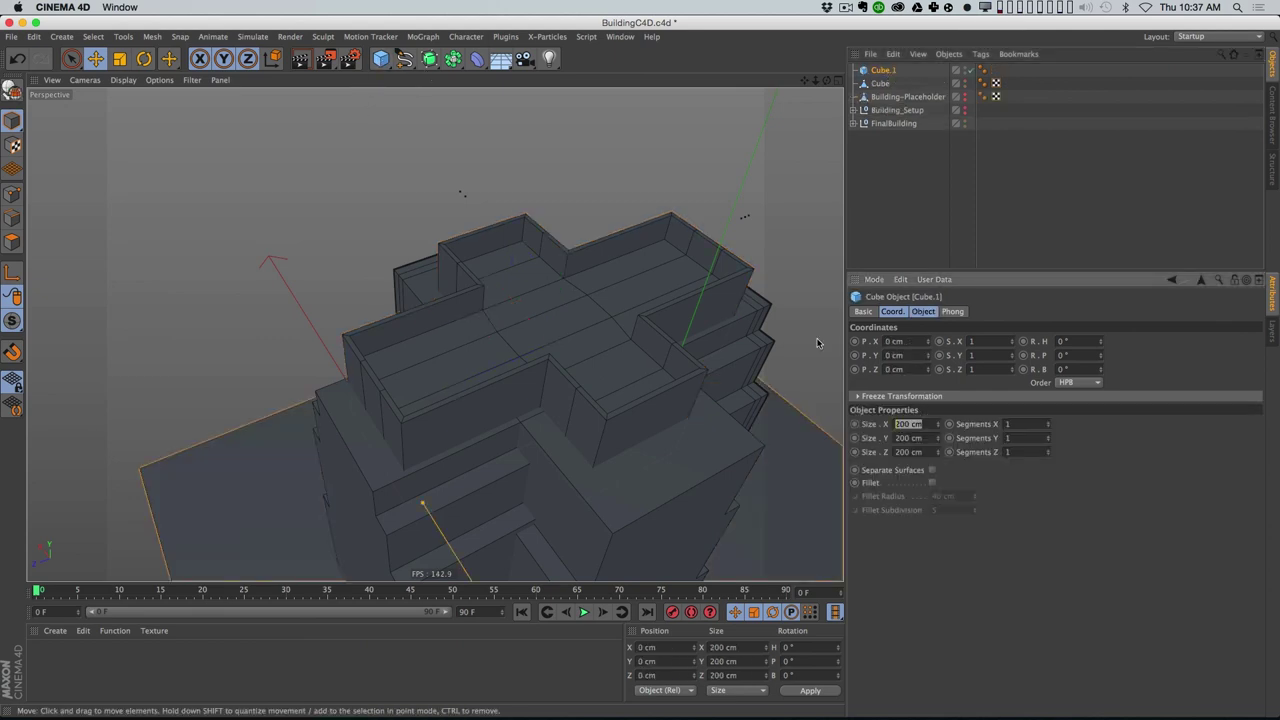
text(5)
key(Return)
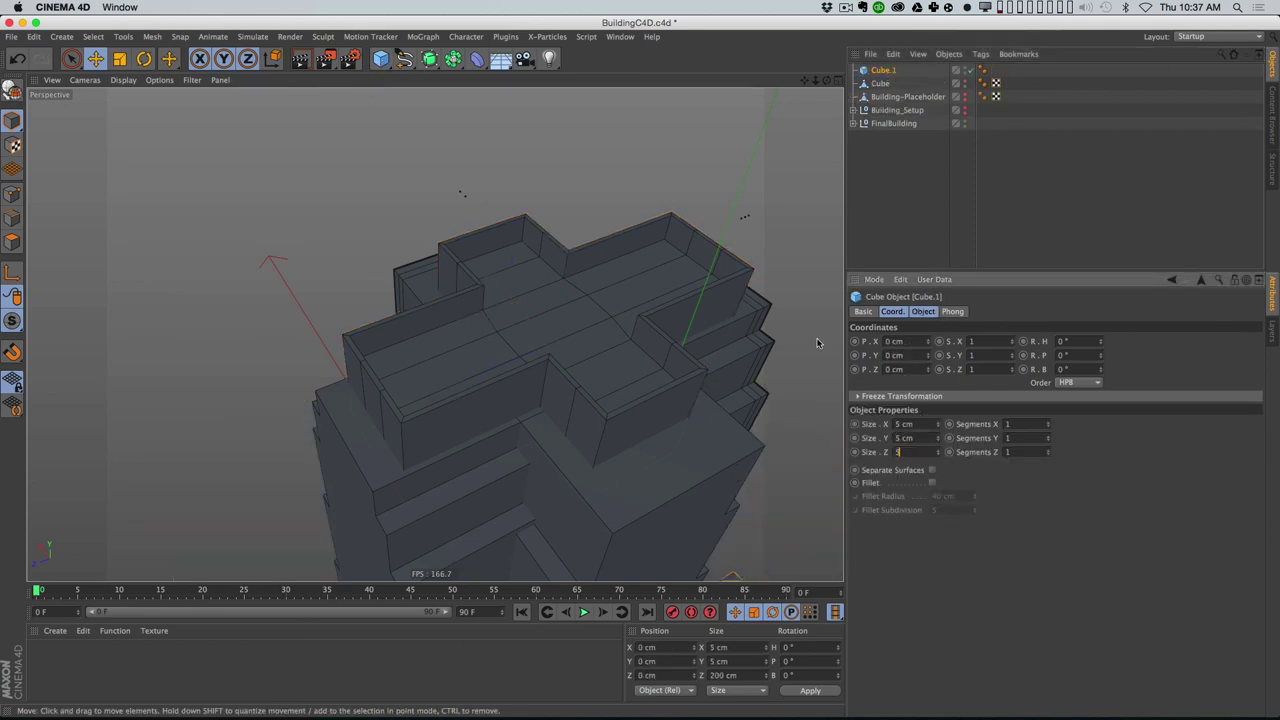
click(925, 424)
text(1)
key(Tab)
text(1)
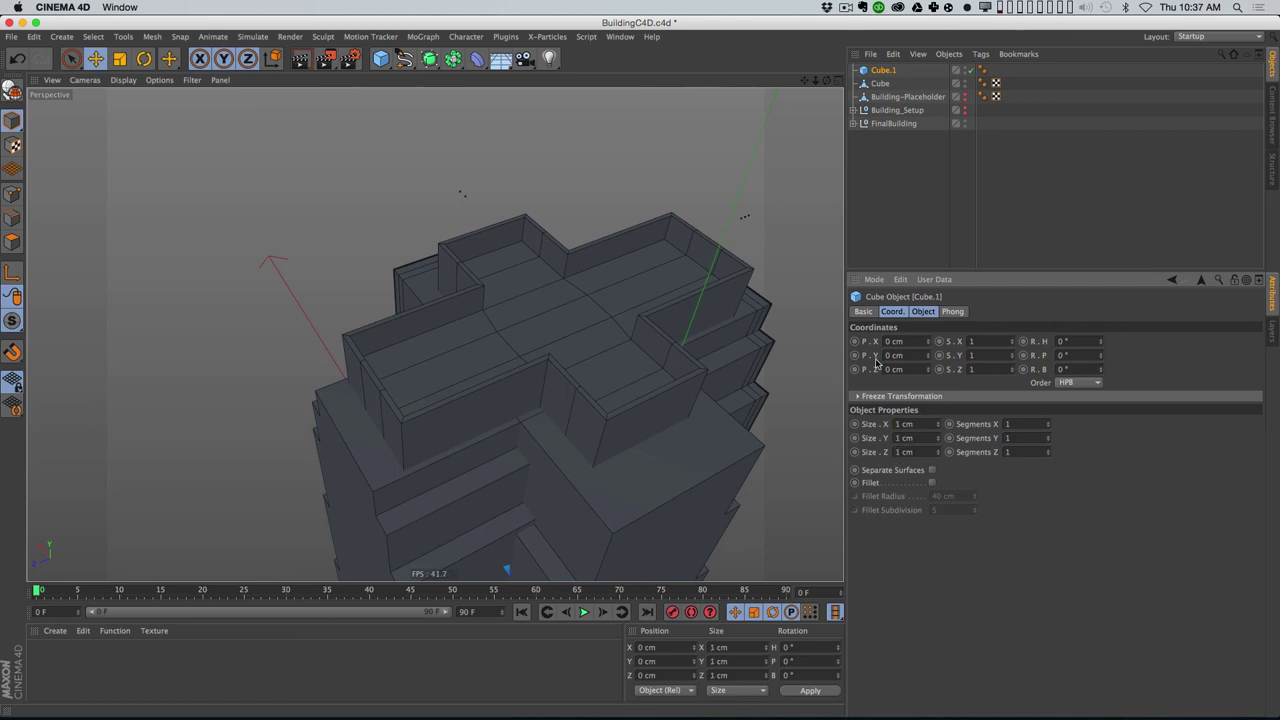
Step: Place the small cube inside a new MoGraph Cloner
click(422, 36)
alt+click(440, 141)
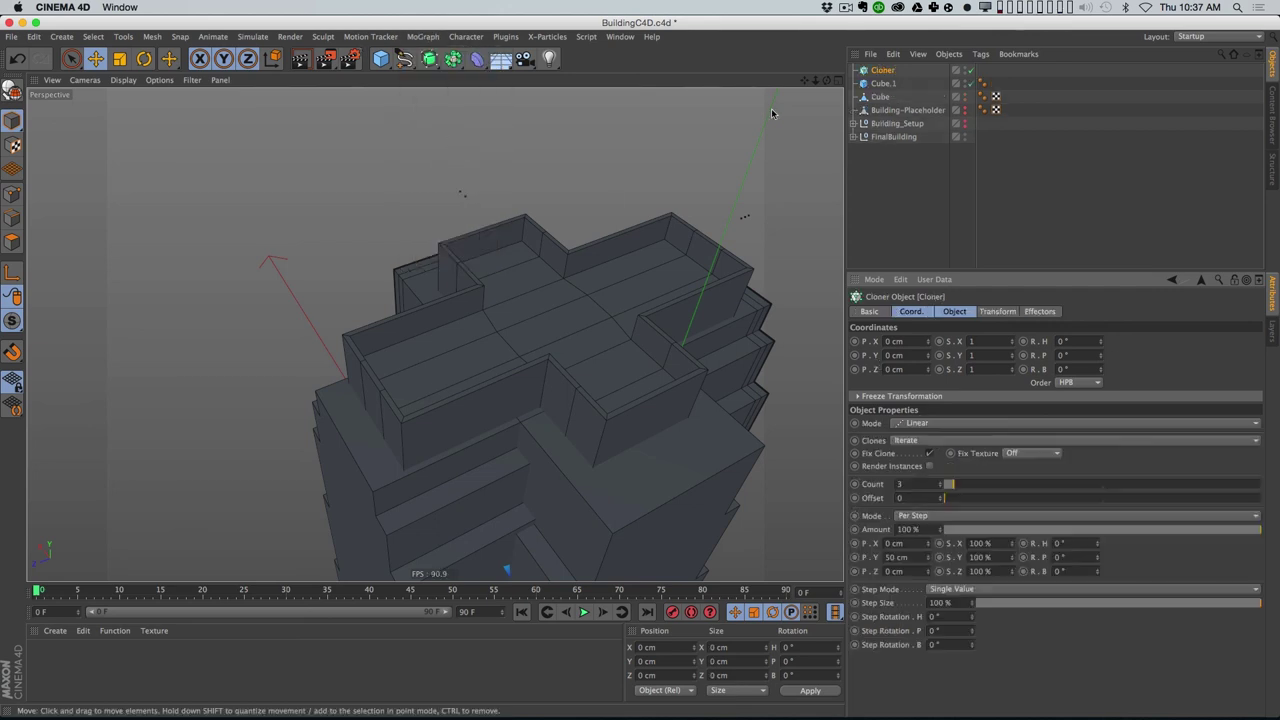
click(881, 97)
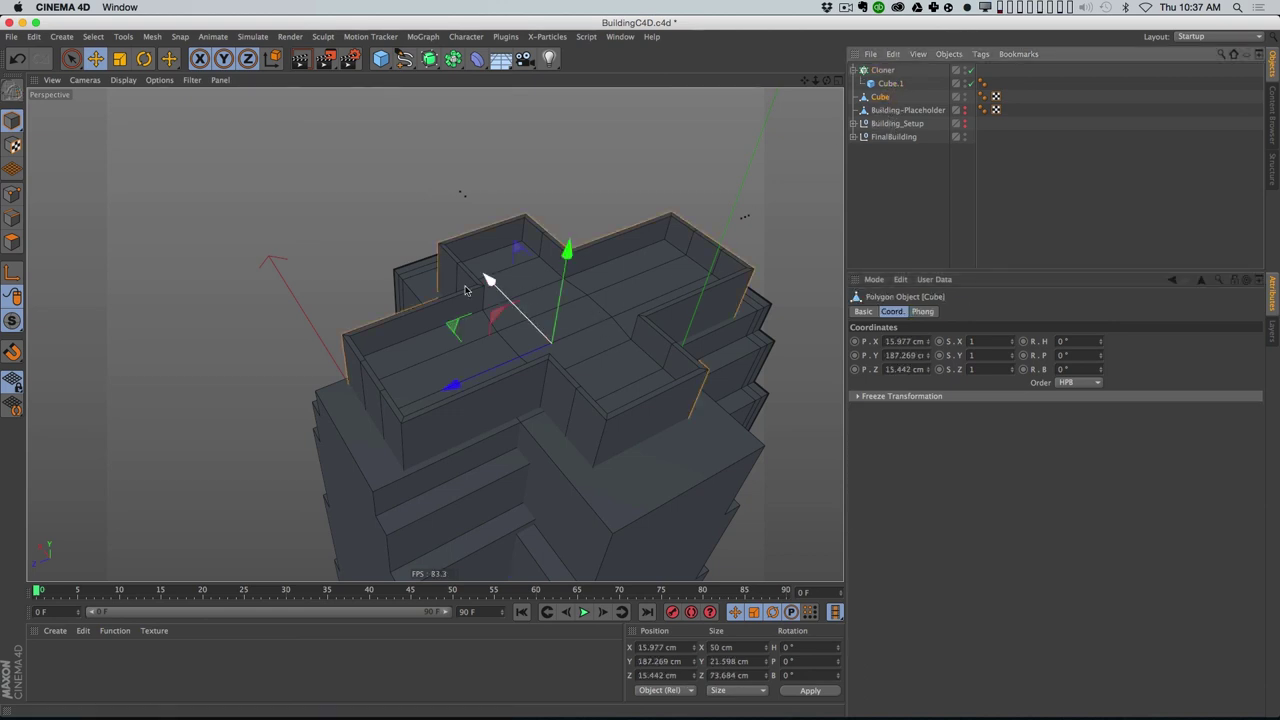
Step: Store the selected roof floor polygons as a selection tag named RoofFloor
click(12, 241)
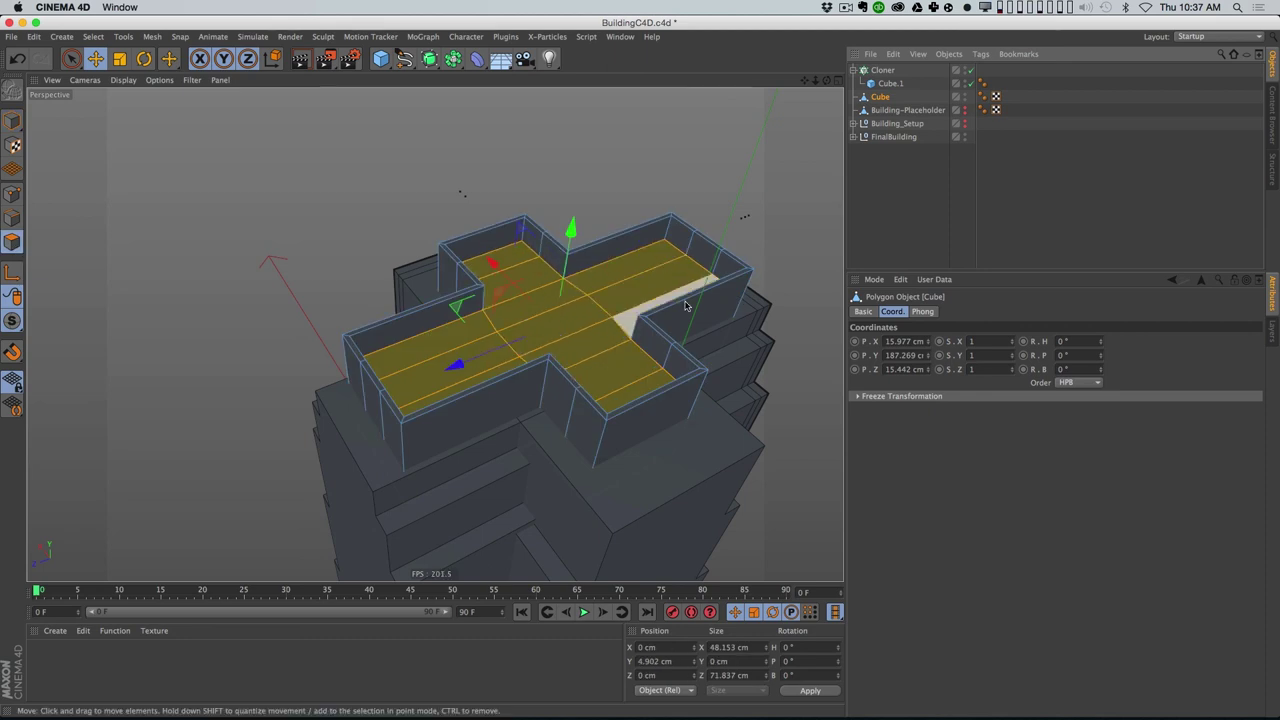
click(93, 37)
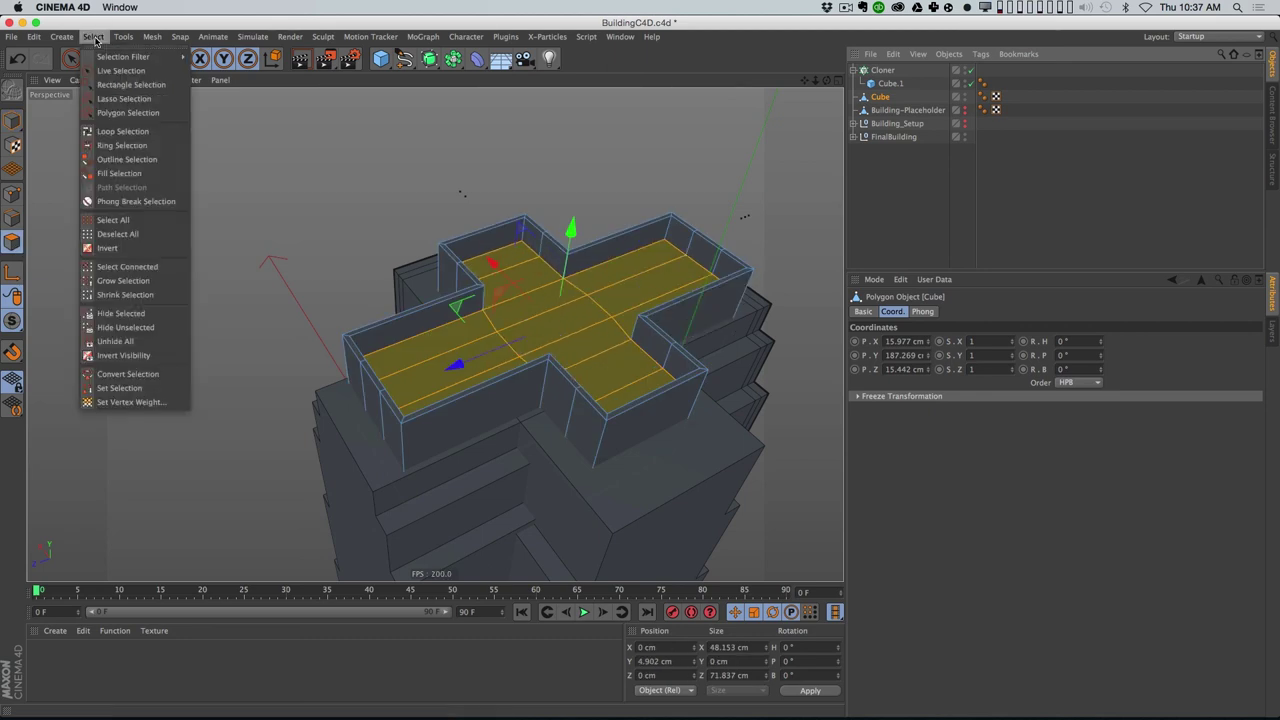
click(148, 389)
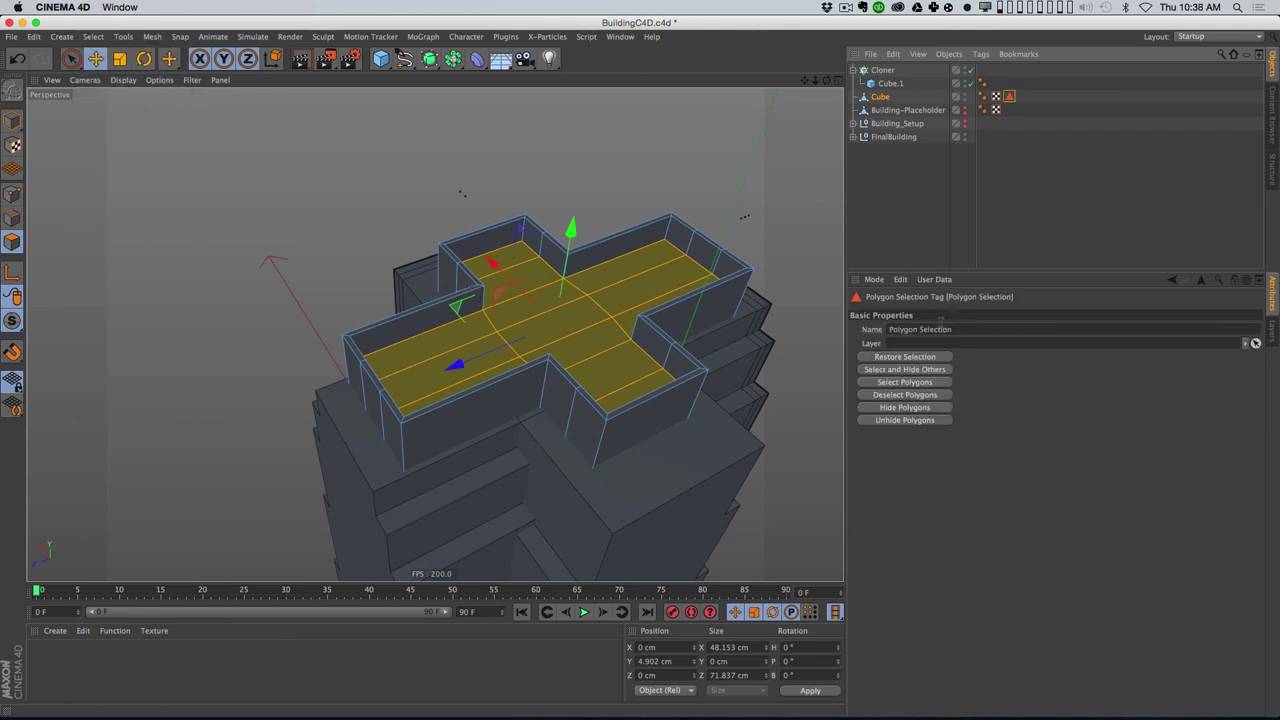
click(968, 330)
text(Roo)
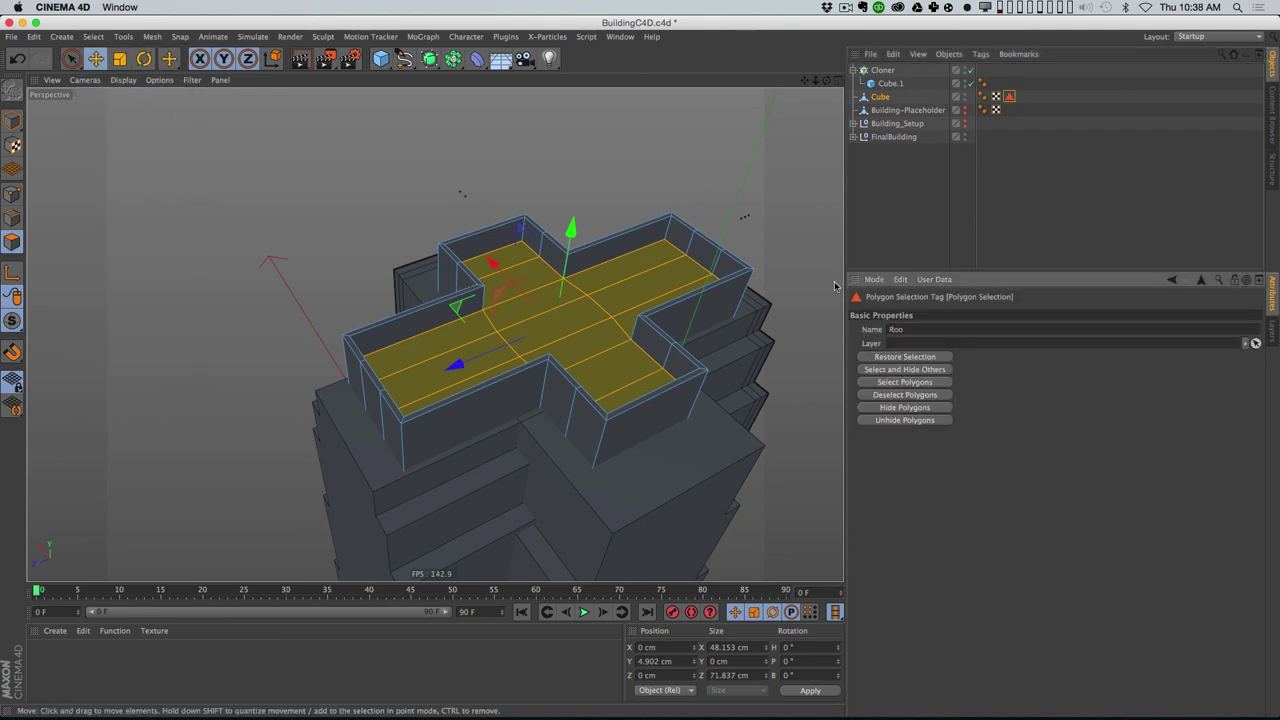
text(fFloor)
key(Return)
click(893, 71)
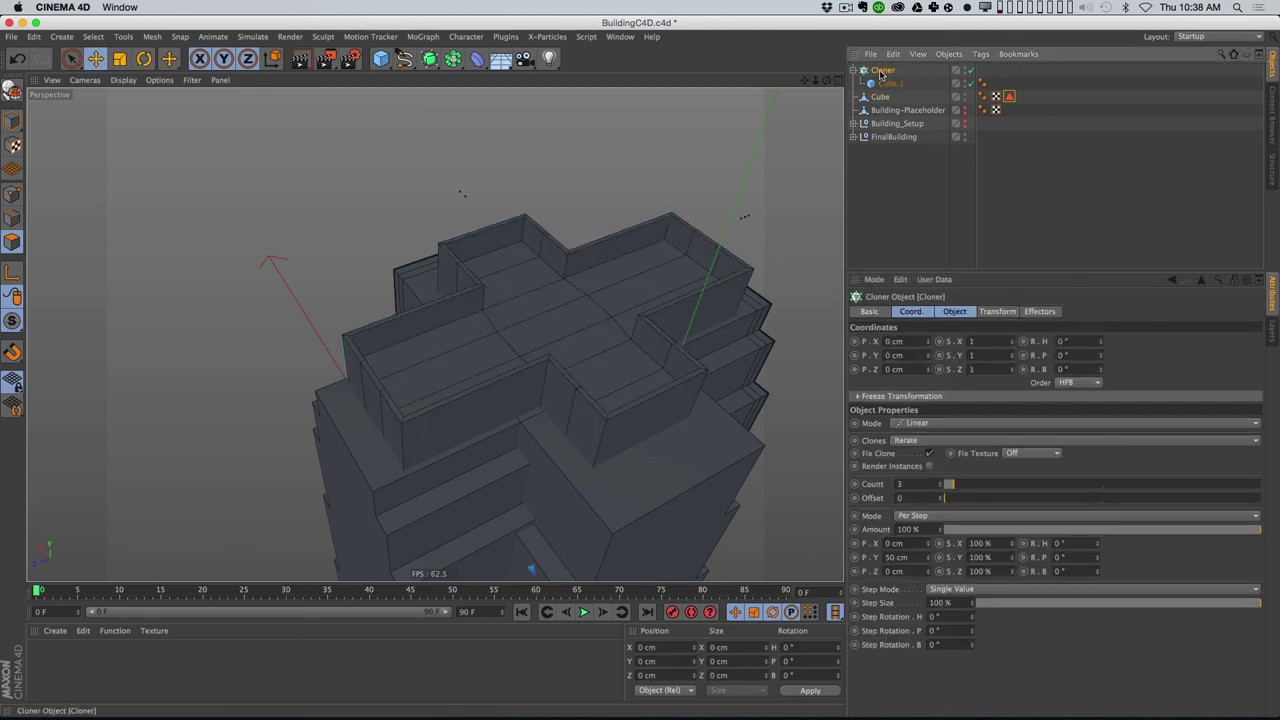
Step: Set the cloner to Object mode using the roof Cube, renamed Roof
click(941, 425)
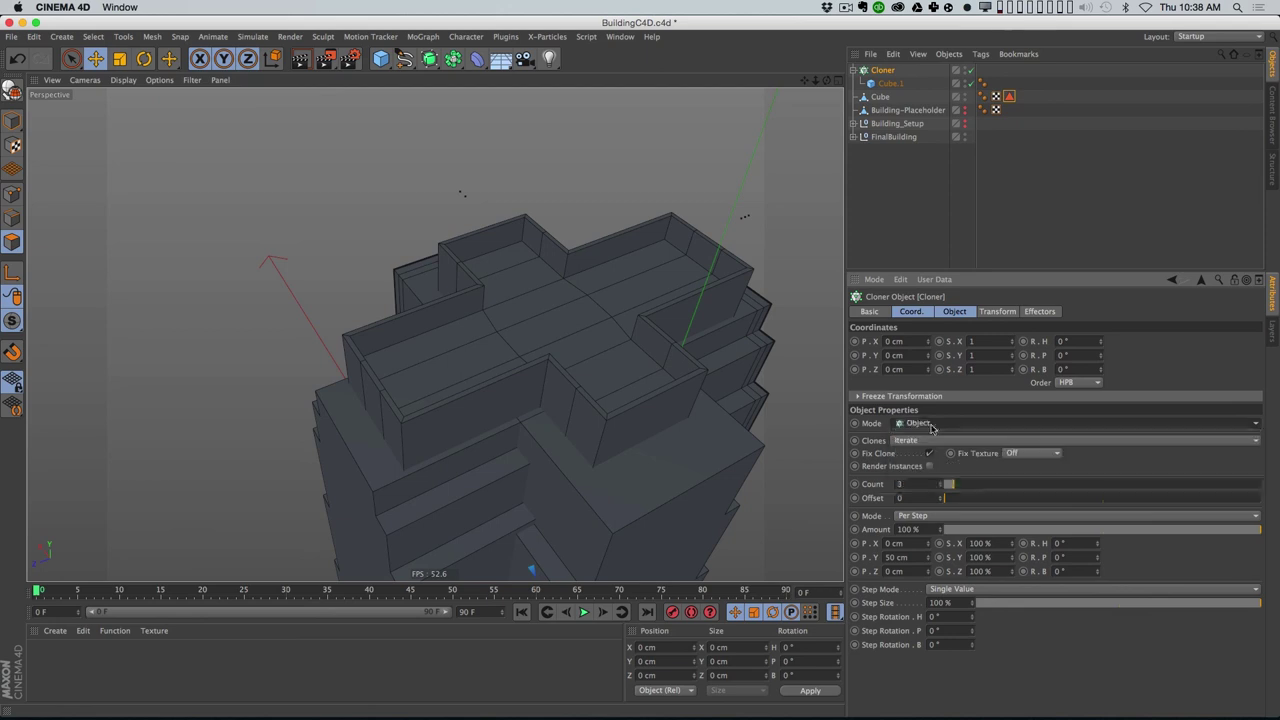
click(934, 414)
drag(880, 97, 962, 477)
double_click(880, 97)
text(Roof)
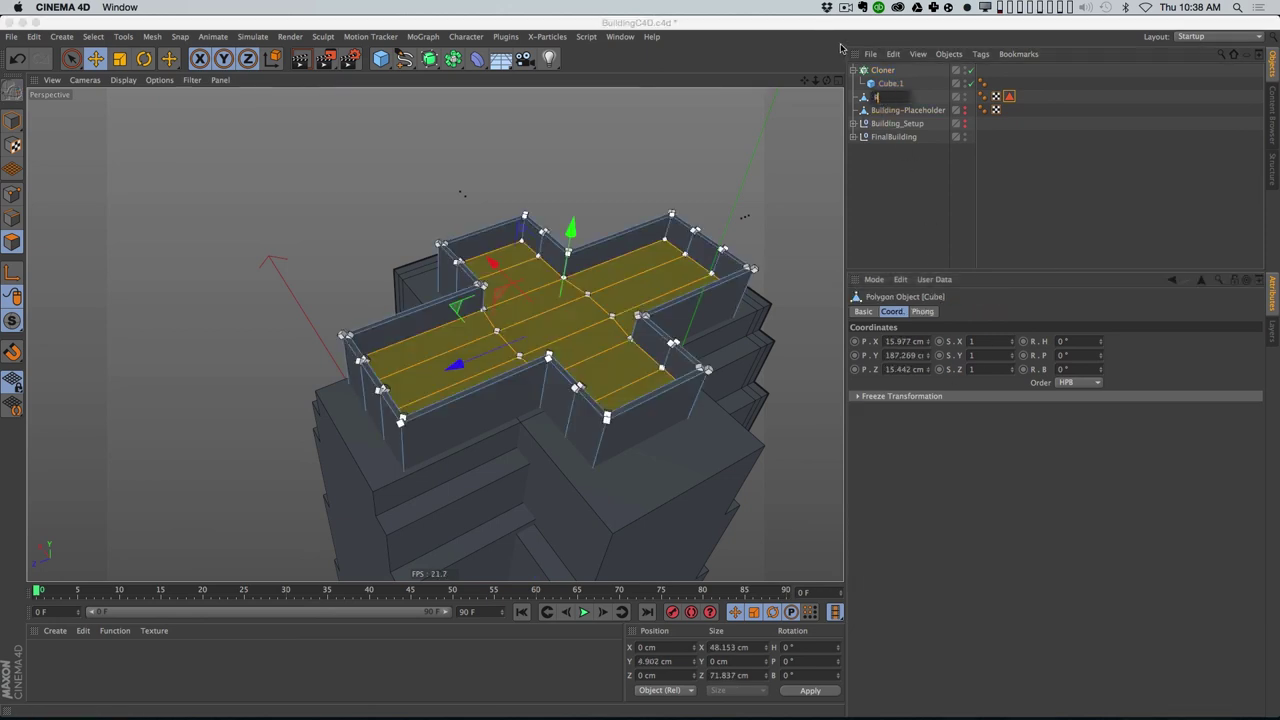
key(Return)
click(882, 70)
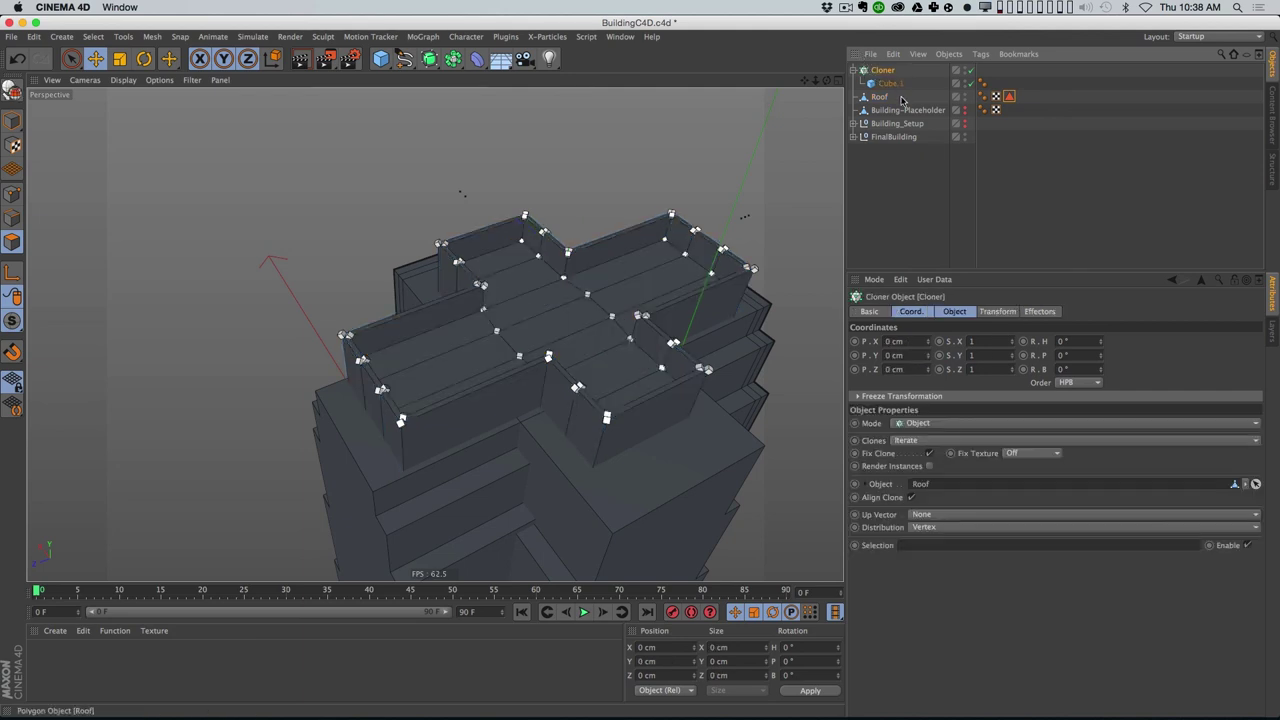
Step: Distribute clones on the RoofFloor surface selection, Count 440, and rename the cloner Greebles
click(948, 528)
click(960, 579)
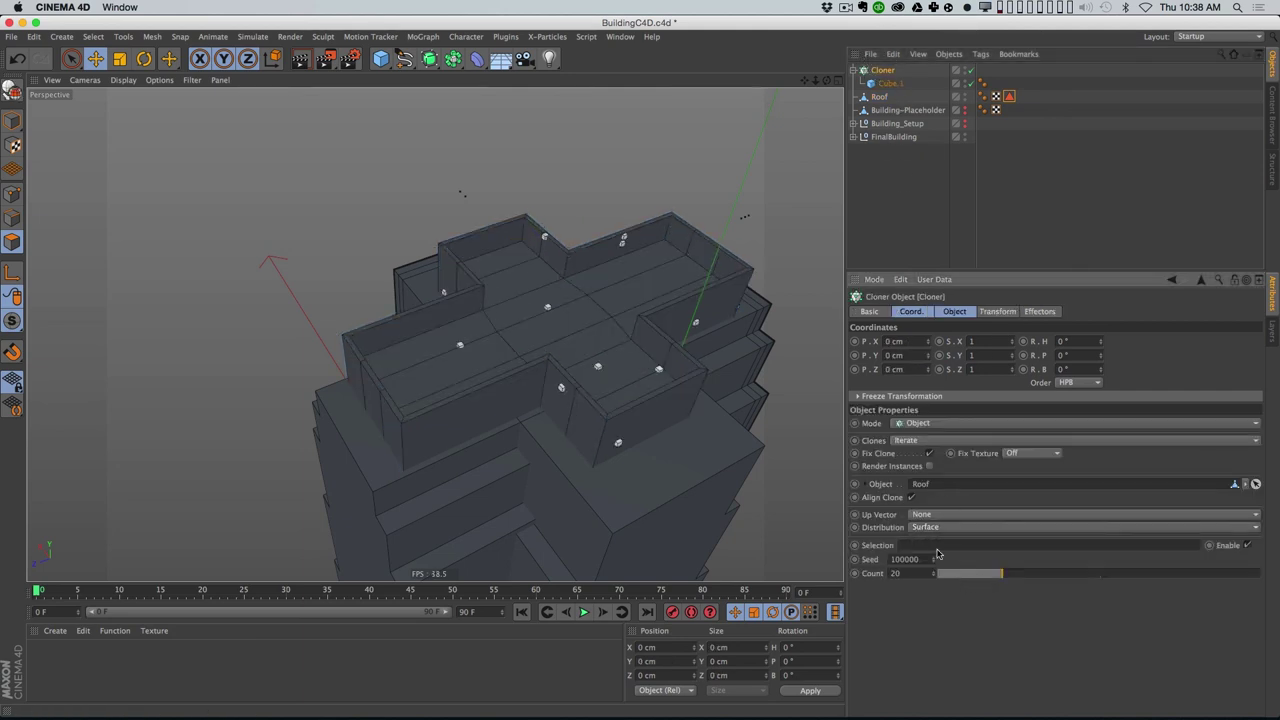
drag(1009, 97, 939, 545)
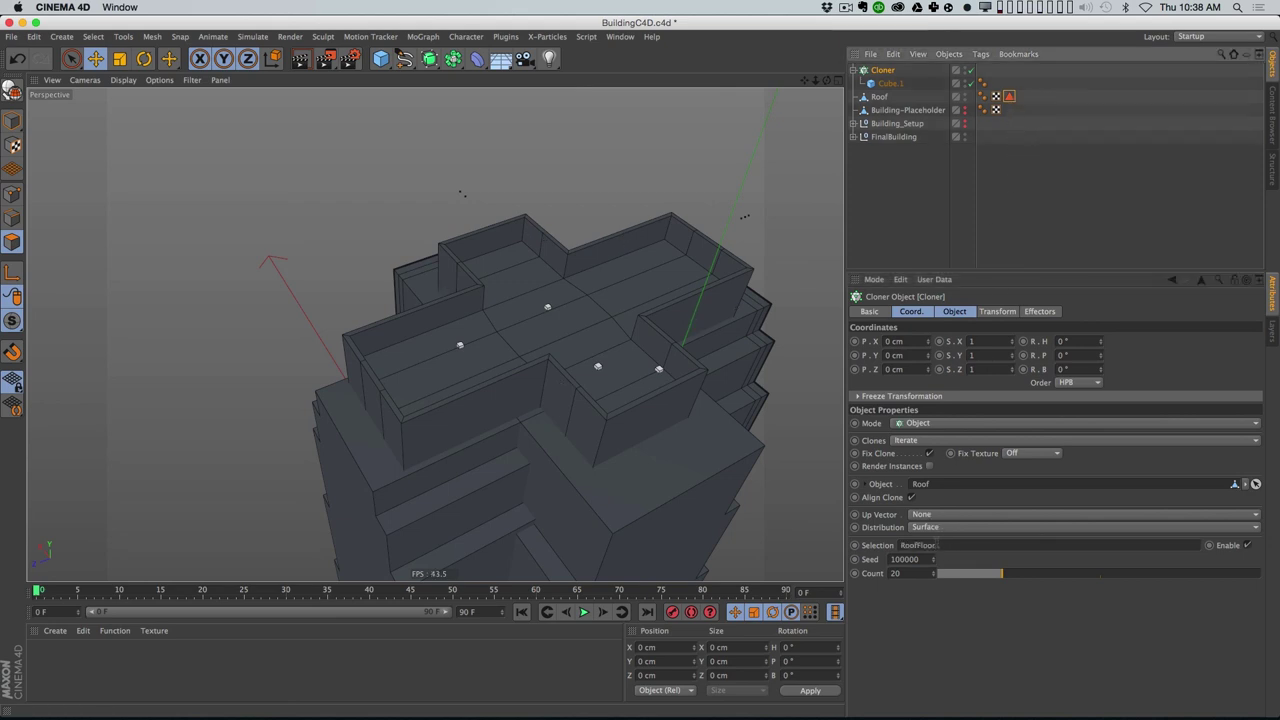
drag(1018, 573, 1277, 541)
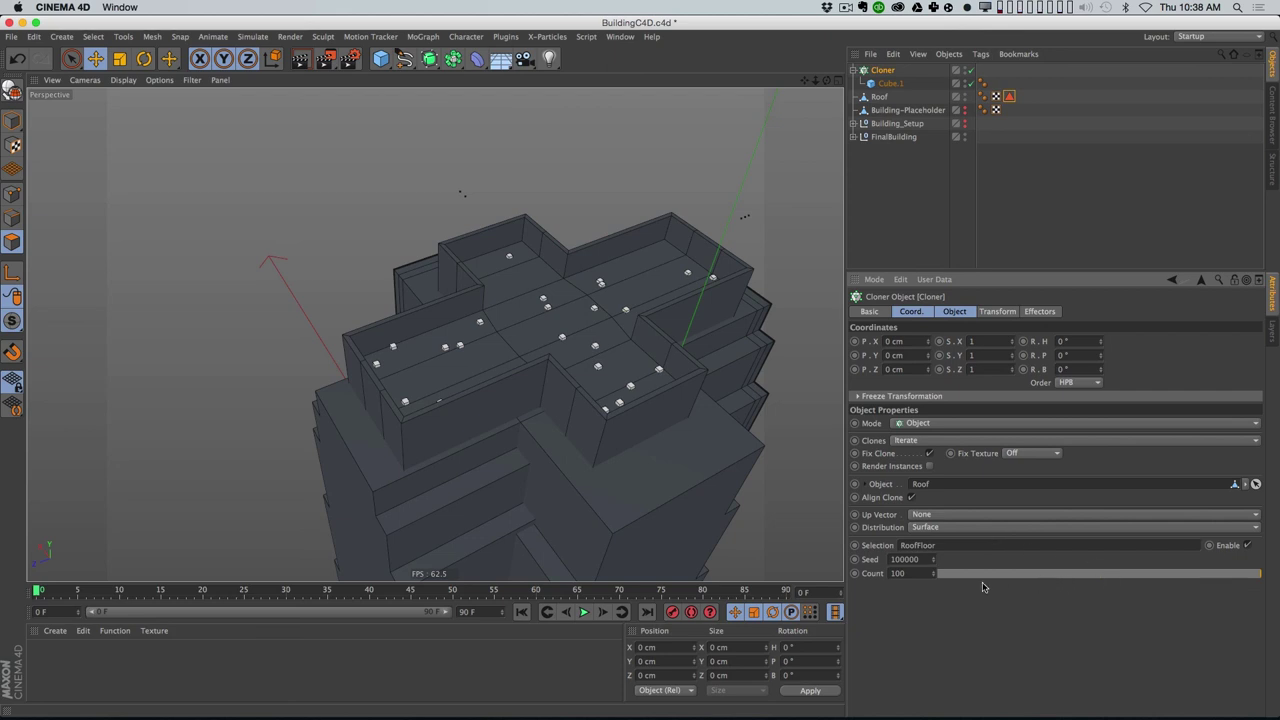
drag(933, 576, 936, 543)
double_click(882, 70)
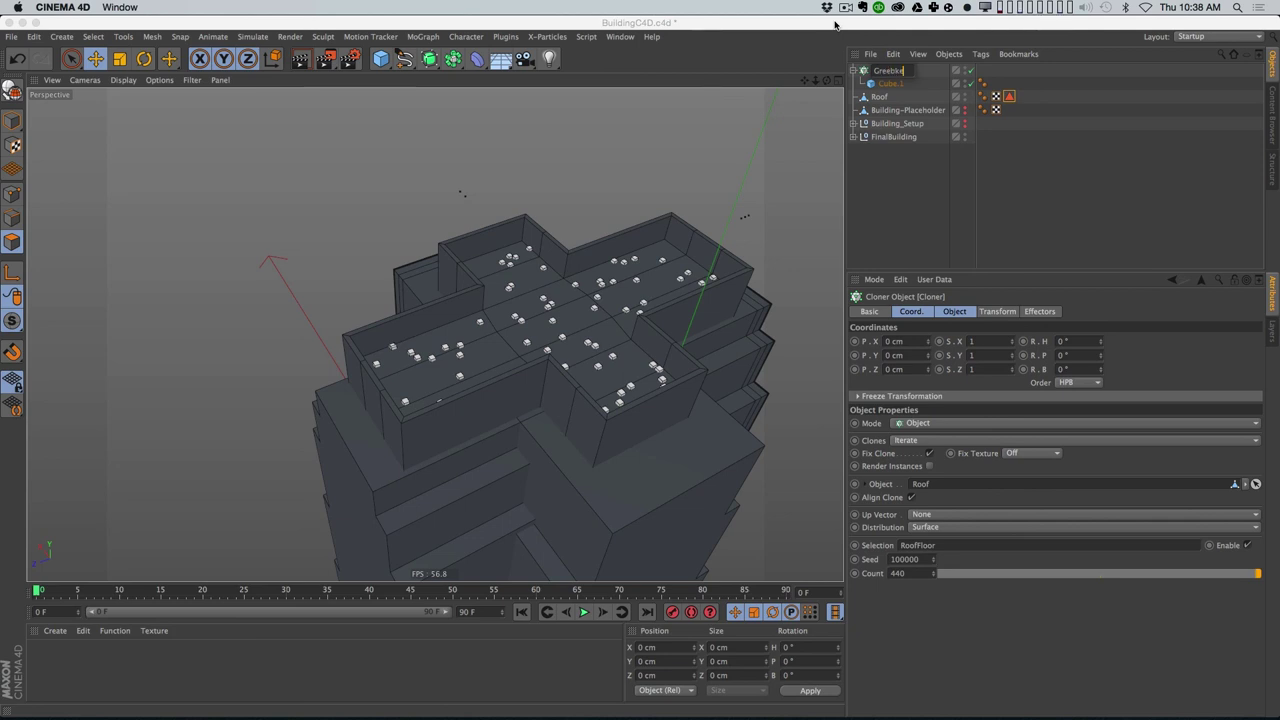
key(Return)
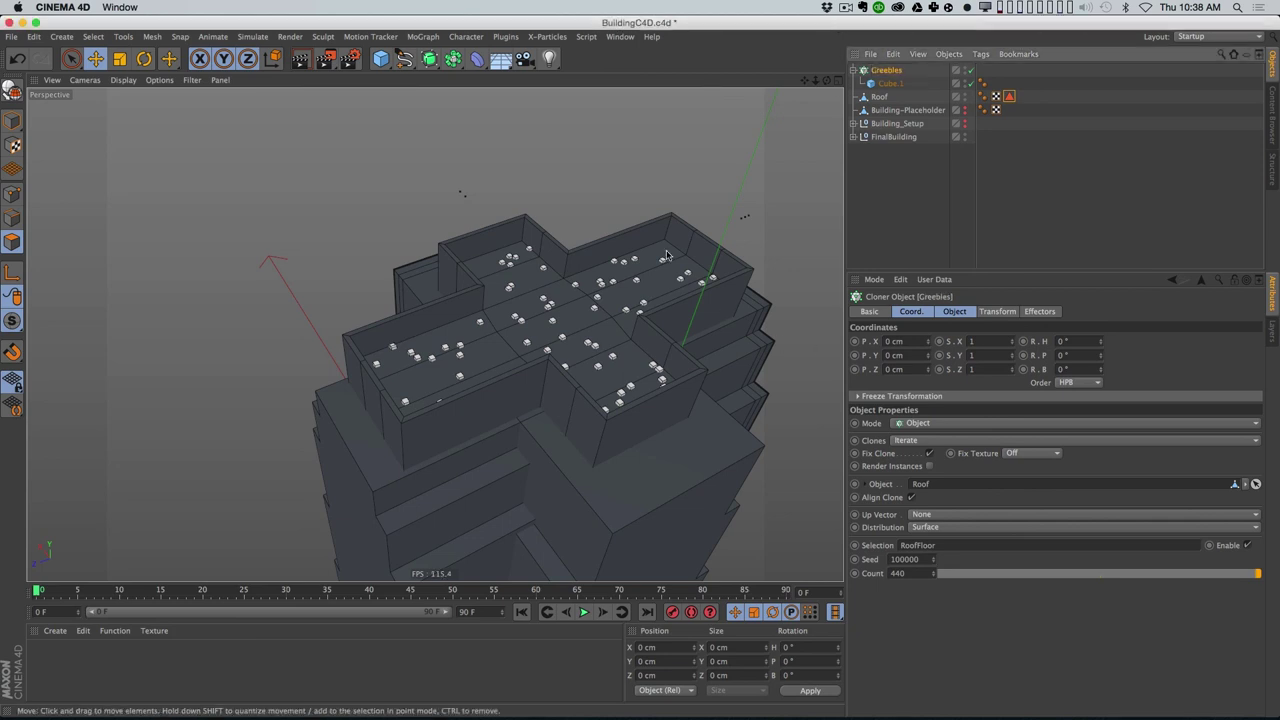
click(423, 36)
Step: Add a Random effector with Position off and Scale on at 1.36, 0.22, 0.99
mouse_move(455, 57)
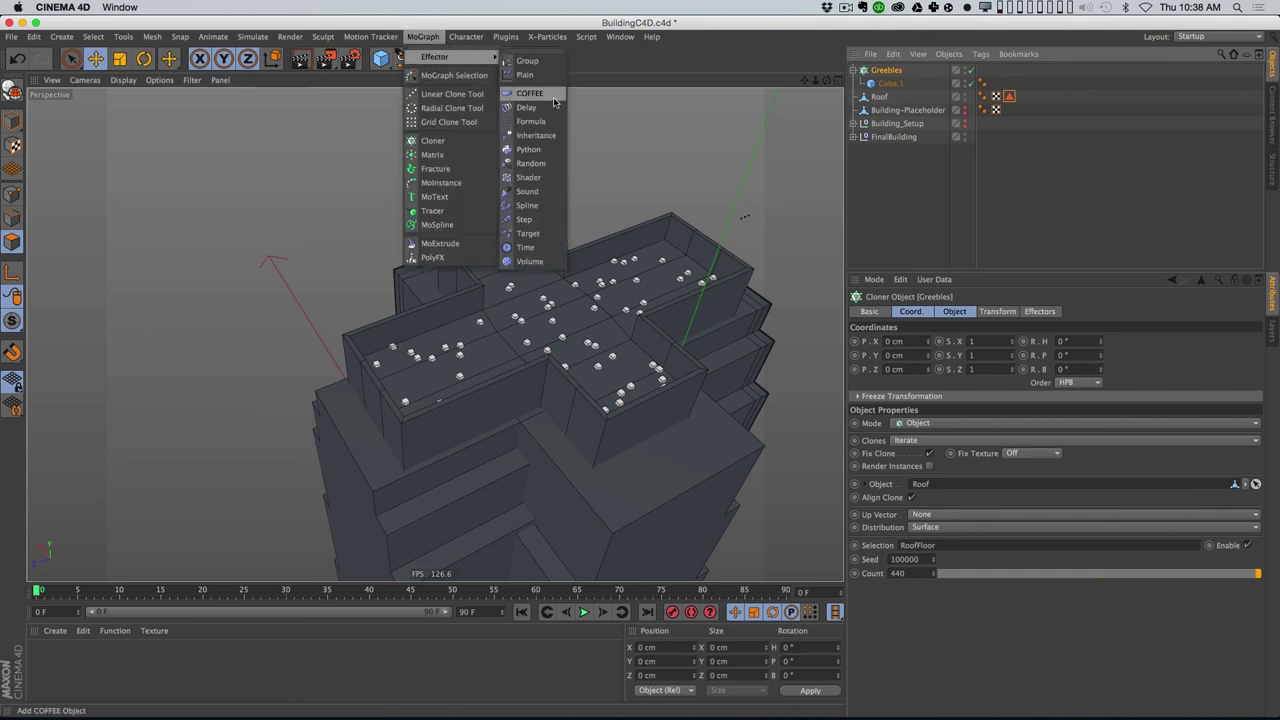
click(531, 163)
click(955, 312)
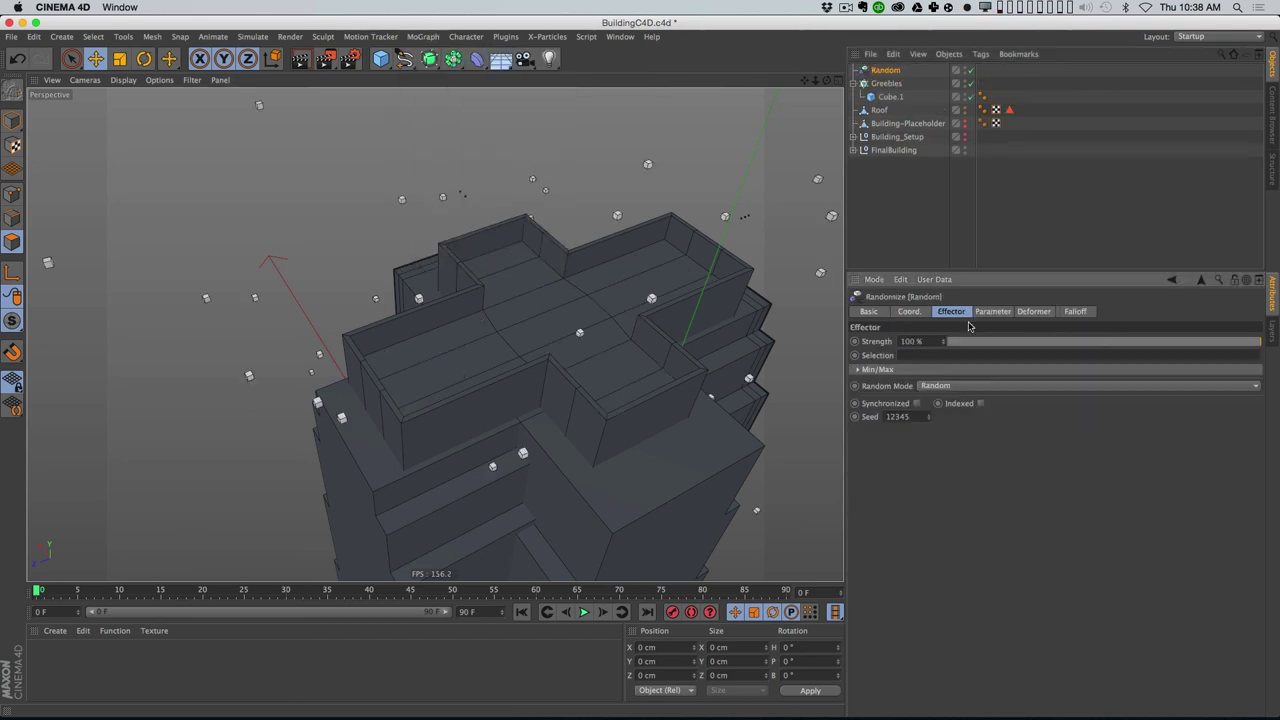
click(996, 312)
click(902, 366)
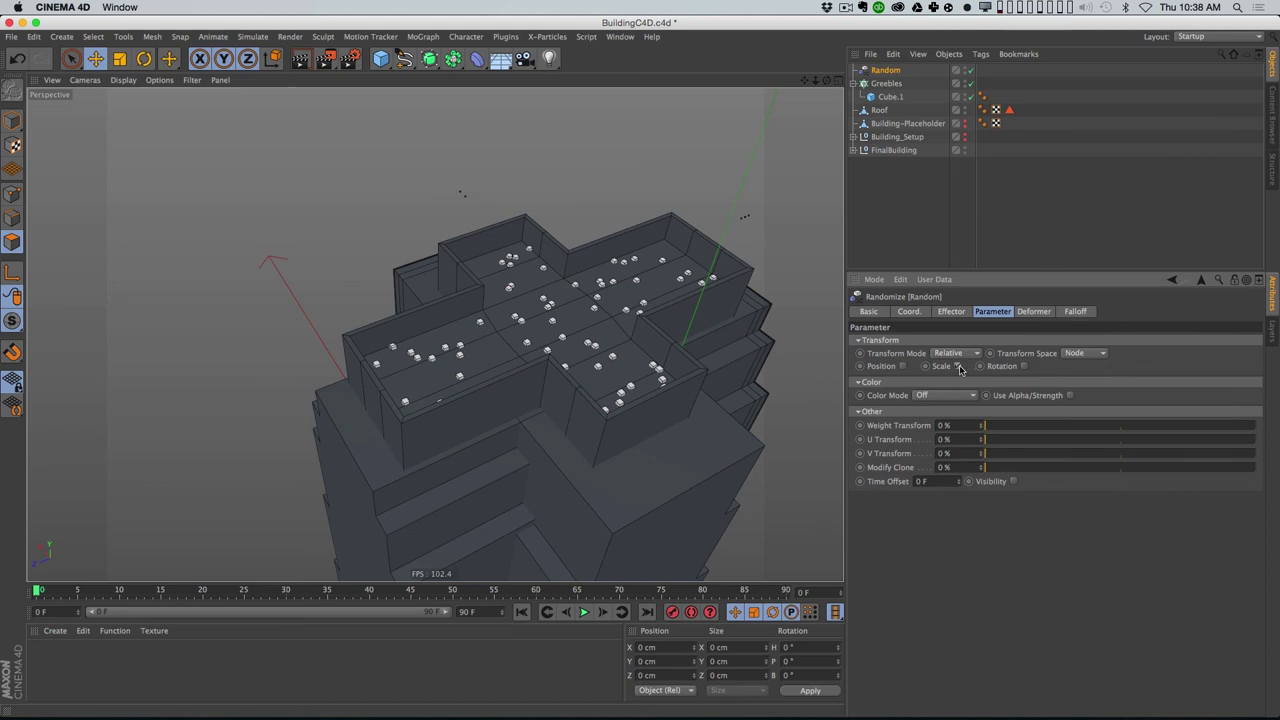
click(958, 366)
drag(1034, 382, 1038, 278)
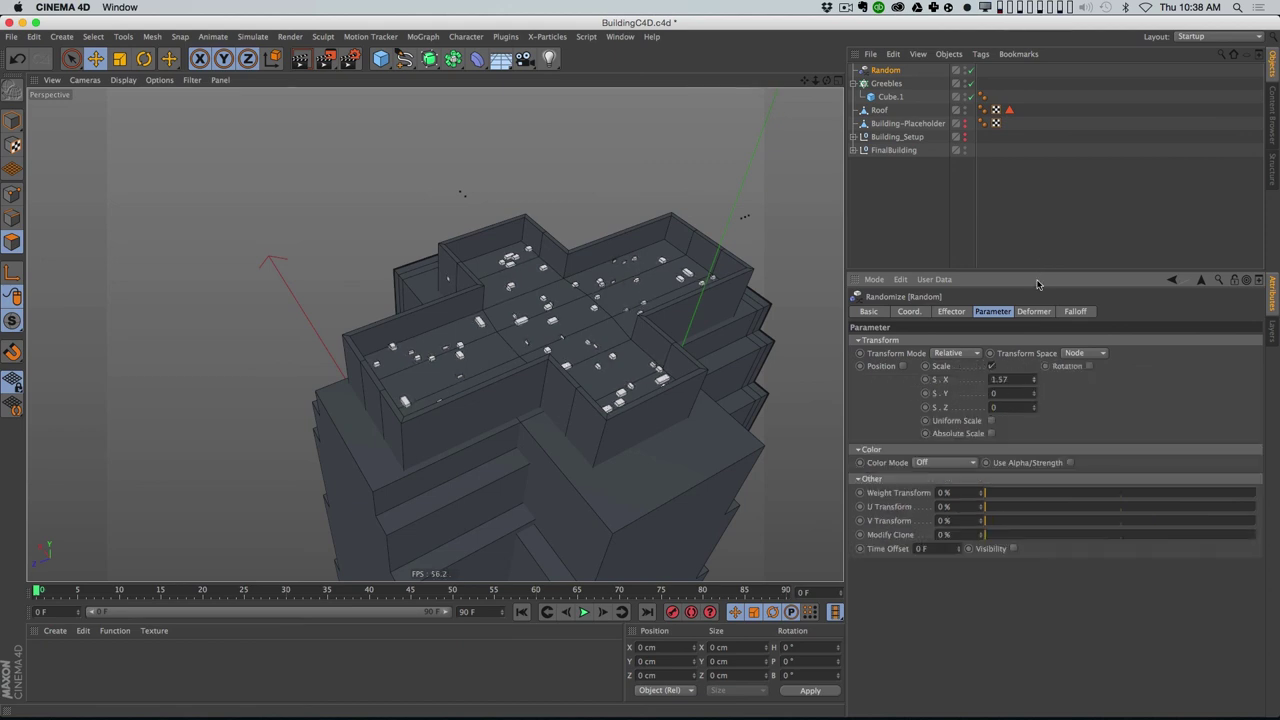
drag(1033, 397, 1024, 347)
mouse_move(505, 341)
alt+mouse_down()
mouse_move(614, 377)
mouse_move(571, 414)
mouse_move(485, 335)
alt+mouse_up()
Step: Orbit around the building to inspect the varied flat rooftop boxes
alt+right_drag(485, 335, 591, 389)
alt+drag(591, 389, 645, 292)
mouse_move(609, 357)
alt+right_down()
mouse_move(591, 351)
mouse_move(603, 346)
alt+right_up()
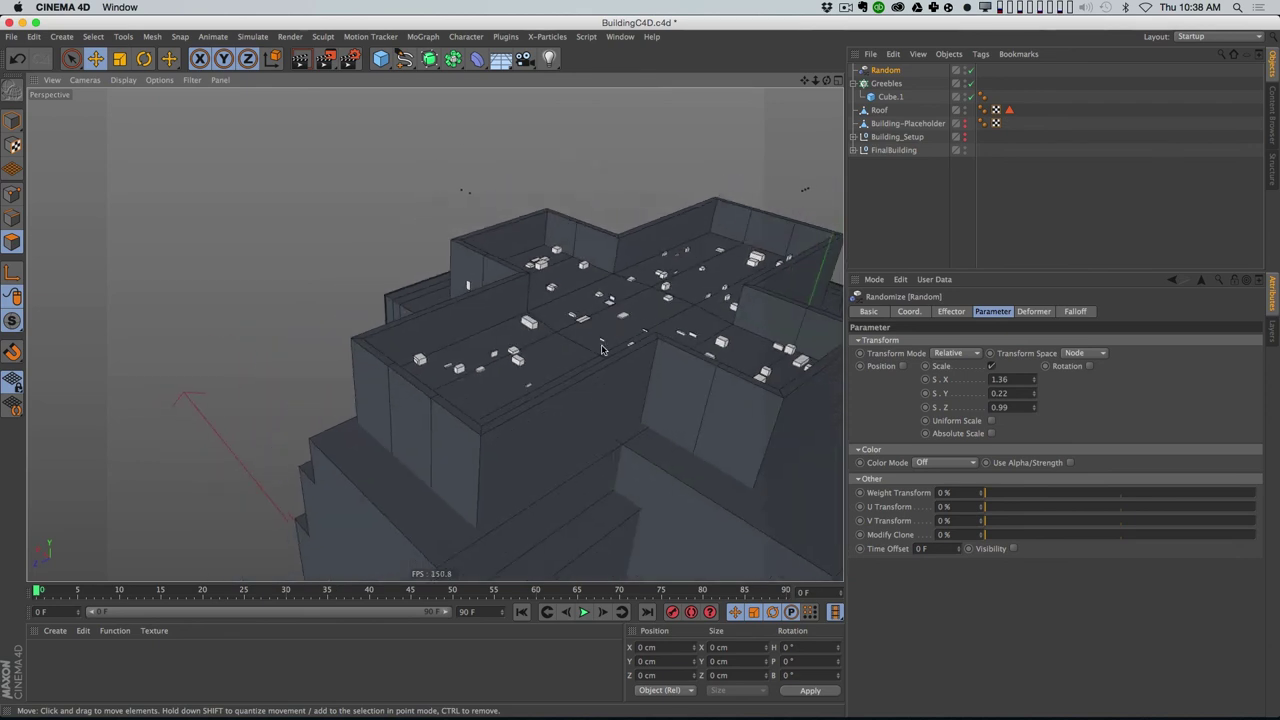
alt+middle_drag(603, 346, 586, 358)
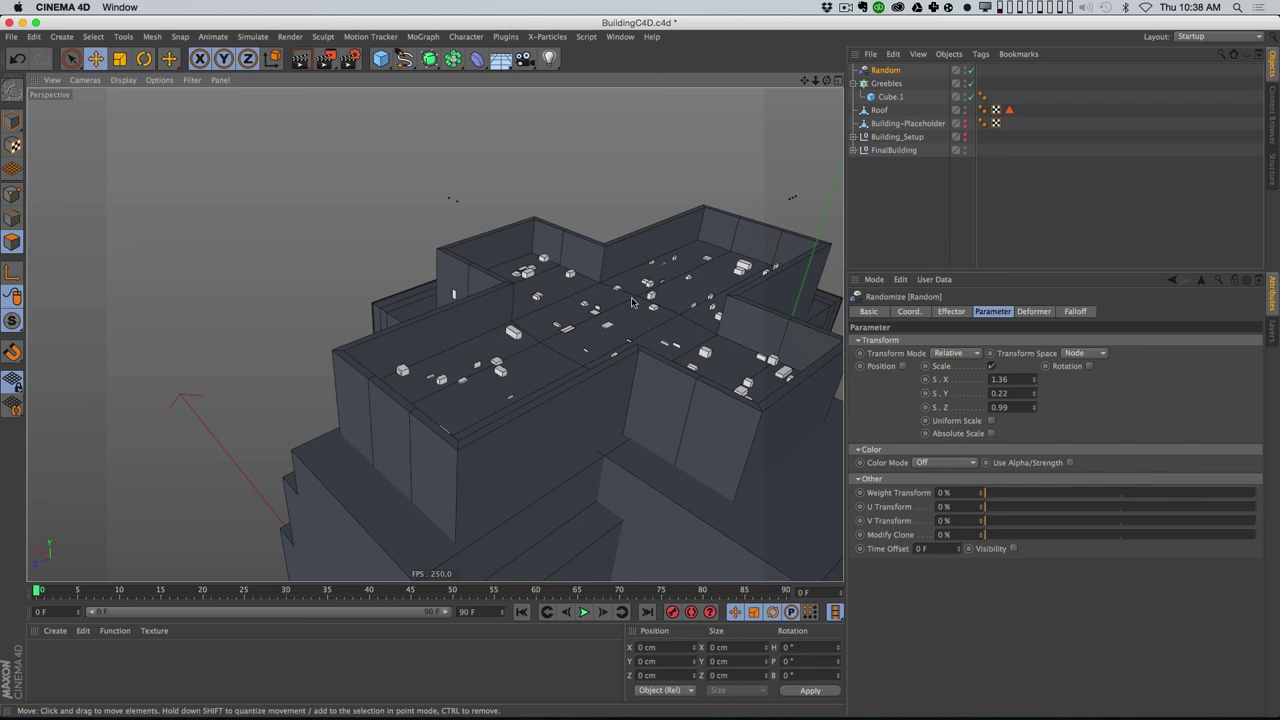
mouse_move(632, 302)
alt+mouse_down()
mouse_move(709, 287)
mouse_move(516, 350)
mouse_move(380, 374)
mouse_move(434, 334)
mouse_move(621, 404)
mouse_move(607, 409)
mouse_move(514, 351)
alt+mouse_up()
click(897, 84)
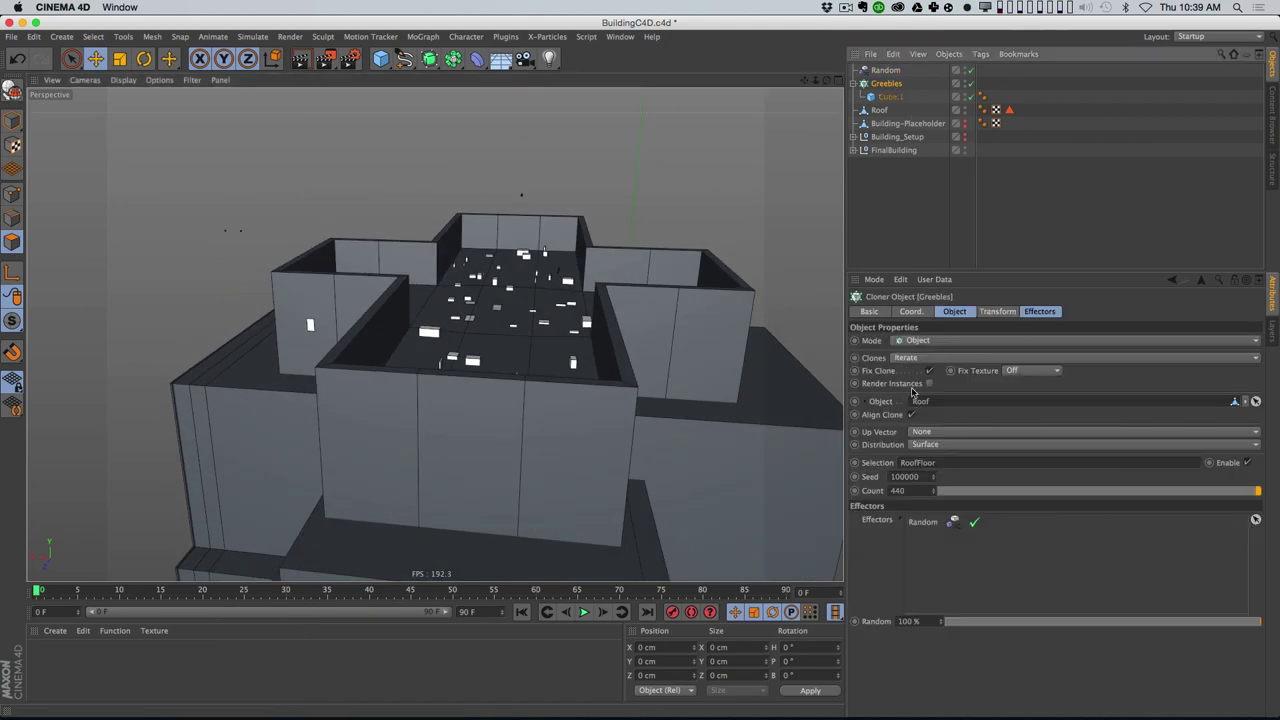
click(935, 477)
alt+drag(809, 454, 637, 383)
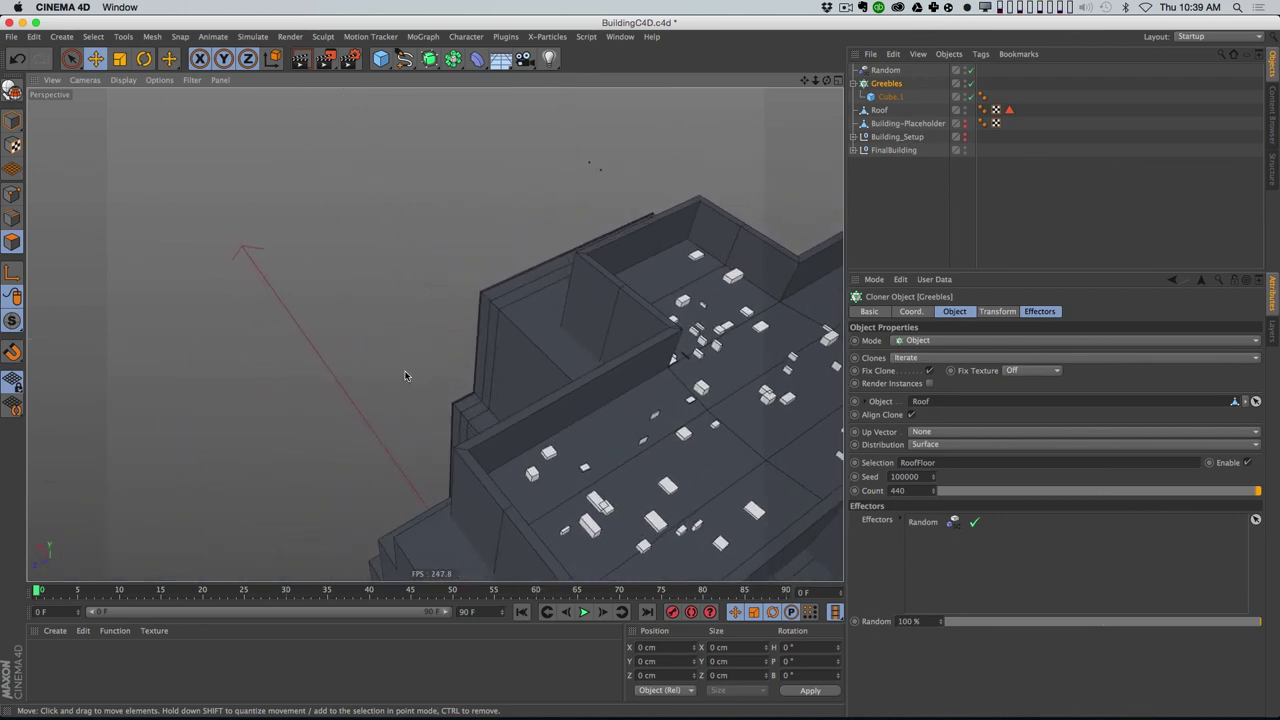
alt+drag(321, 350, 571, 314)
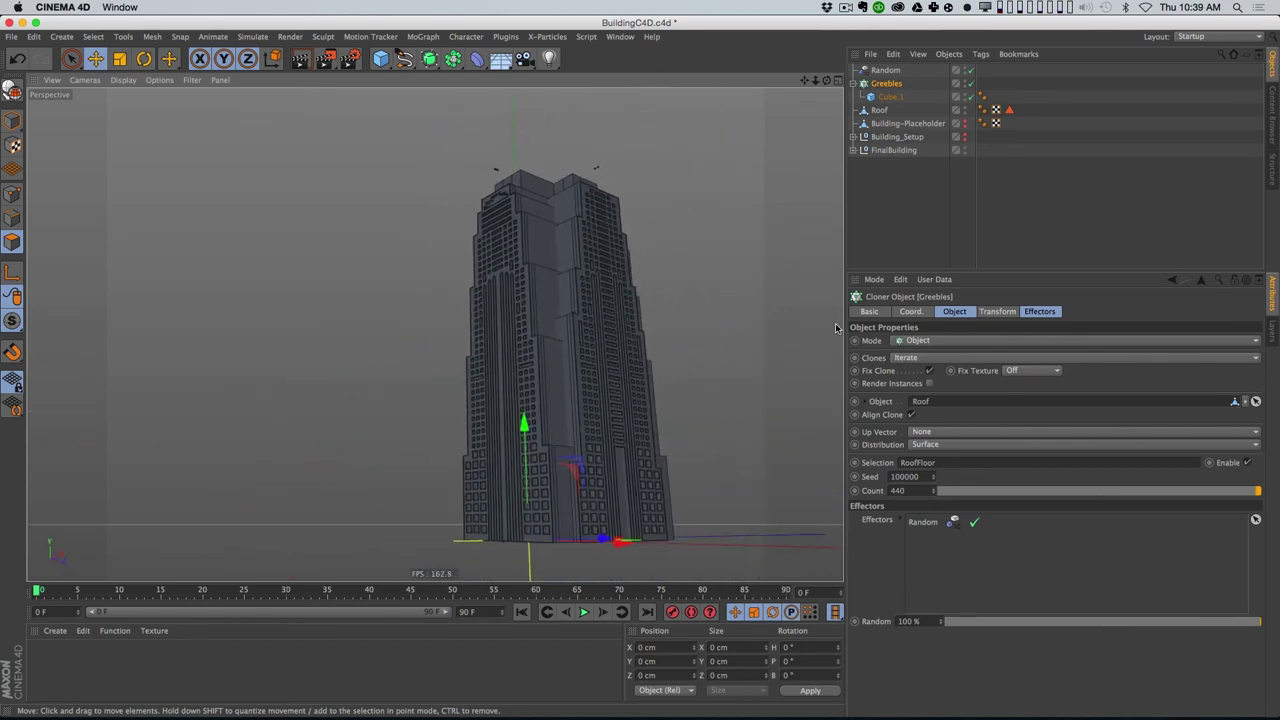
Step: Save the building, paste it into the desert scene, hide Building-Placeholder, and start Save As
key(super+s)
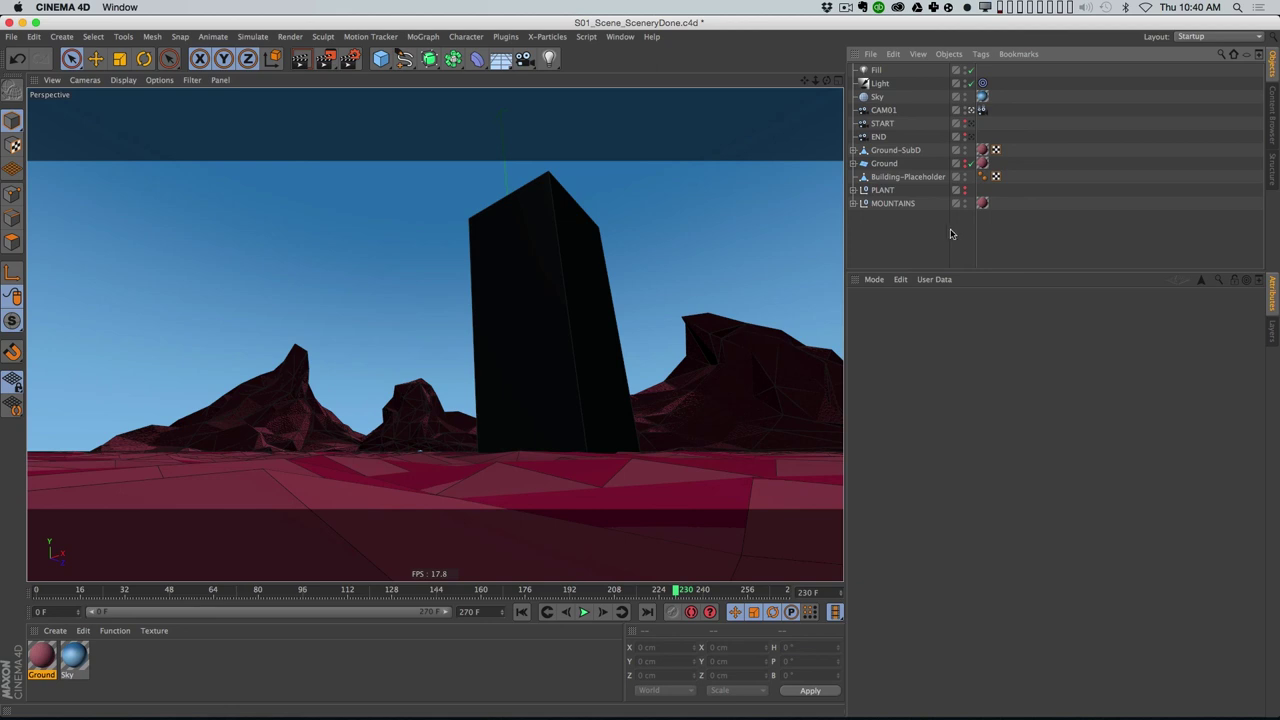
key(super+v)
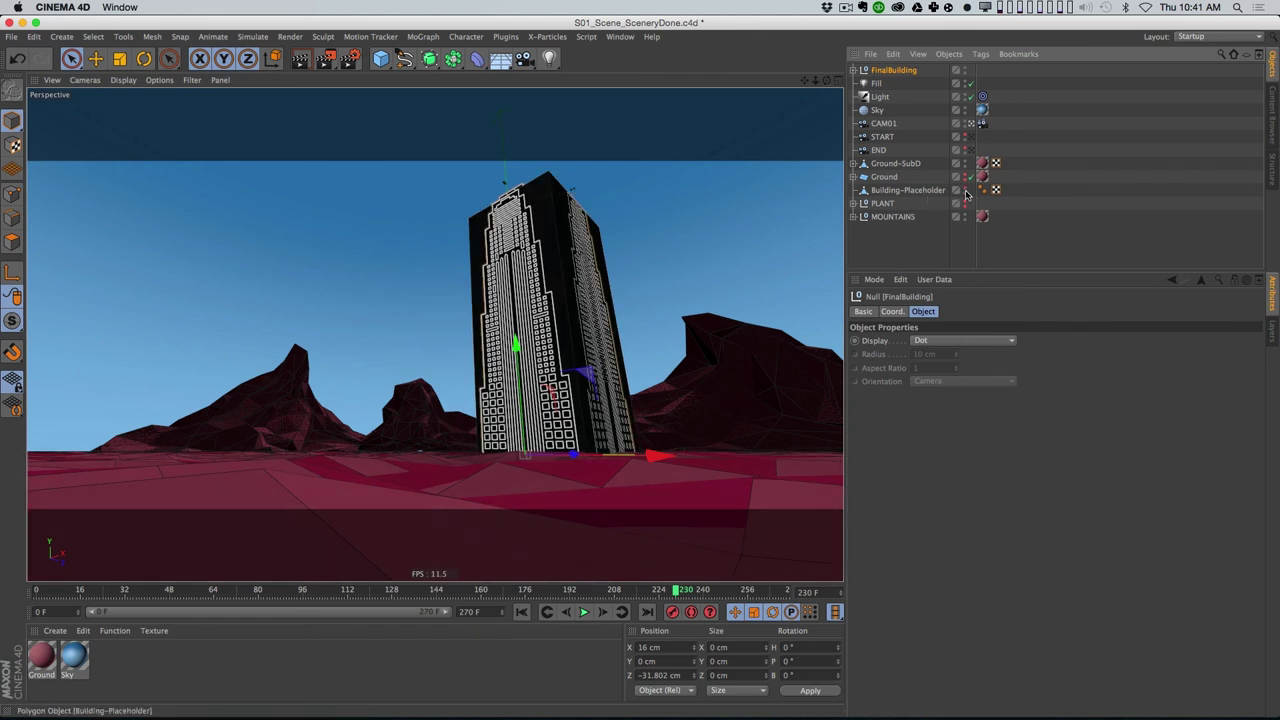
click(930, 252)
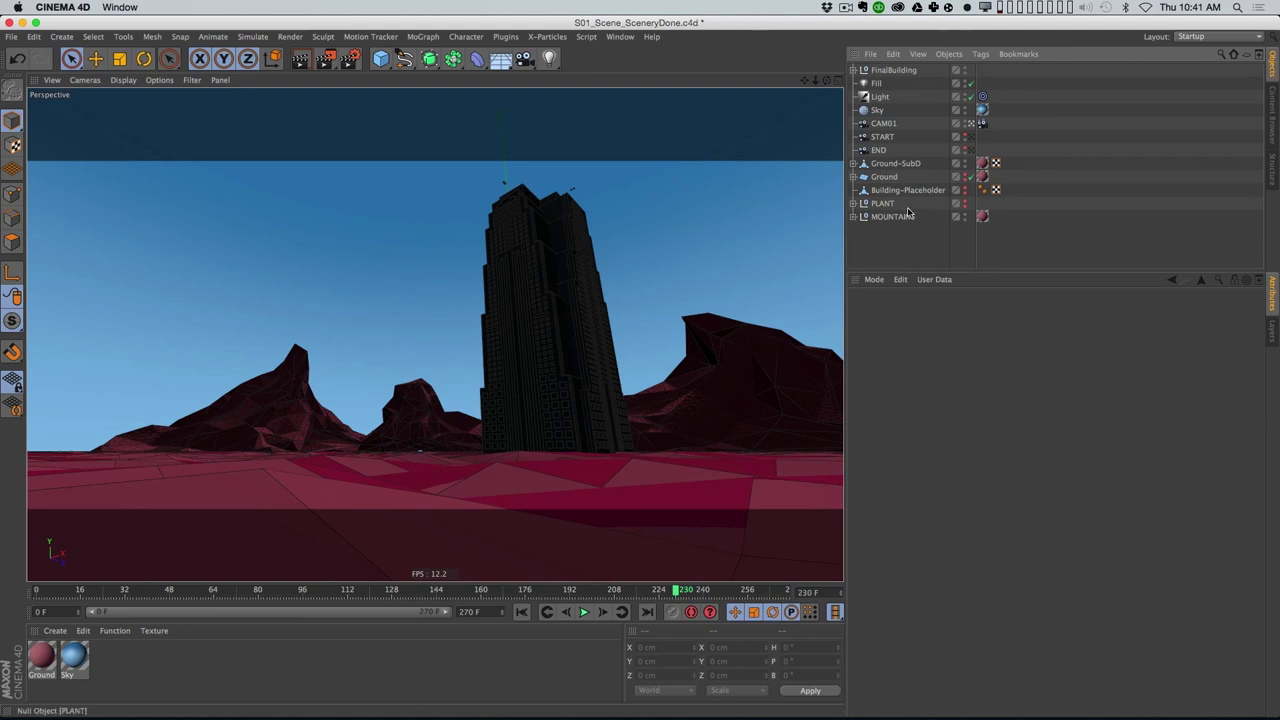
key(super+shift+s)
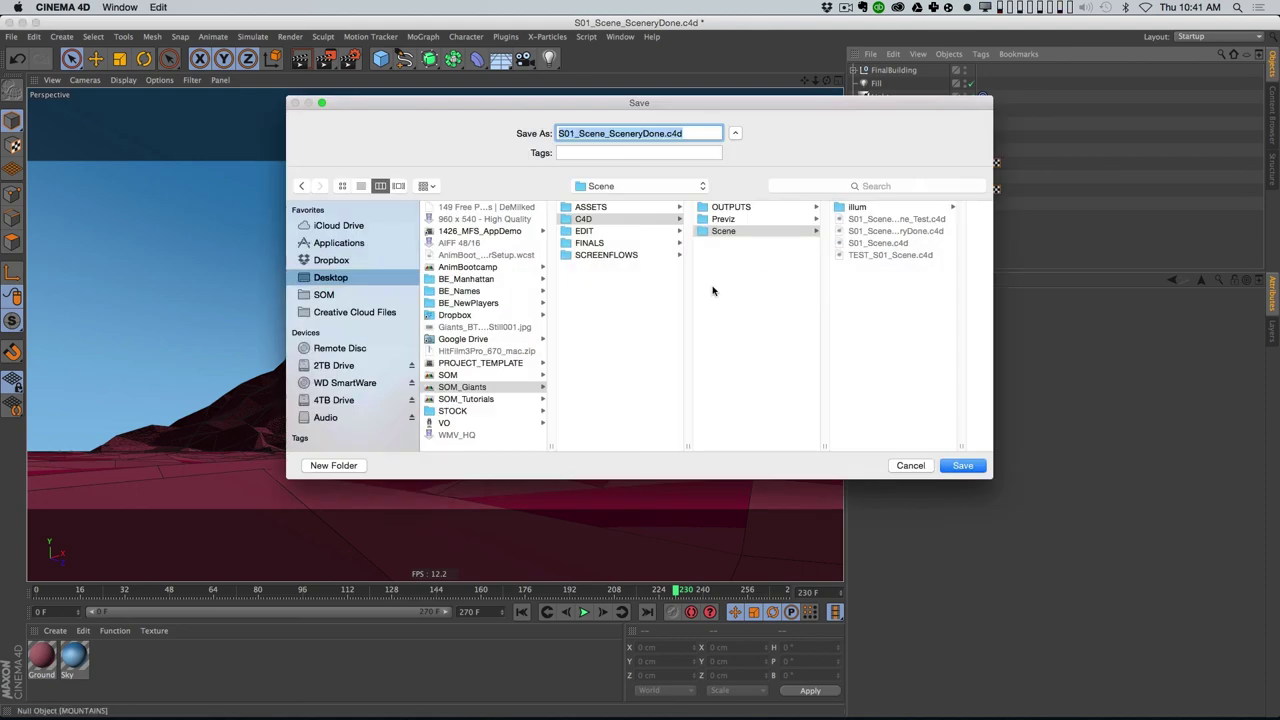
Step: Rename the file from S01_Scene_SceneryDone to S01_BuildingWorking.c4d, save, and open Render Settings
click(585, 133)
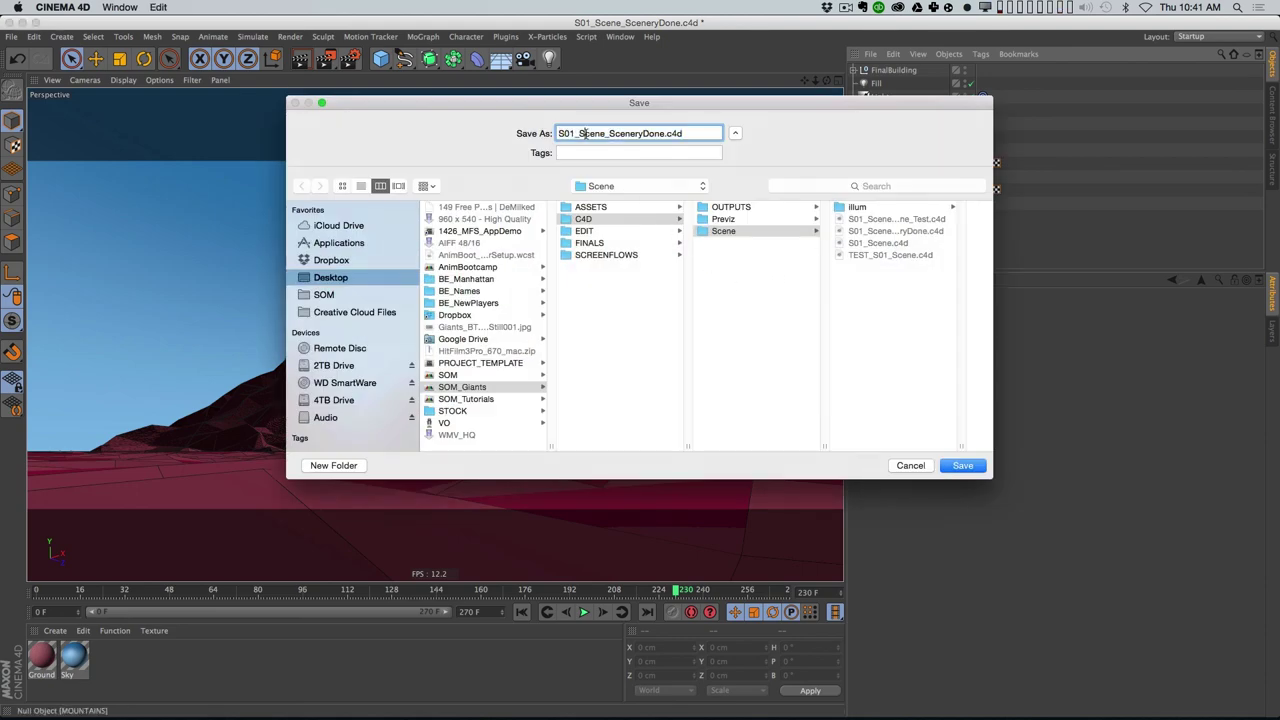
drag(579, 133, 656, 133)
text(BuildingWorking)
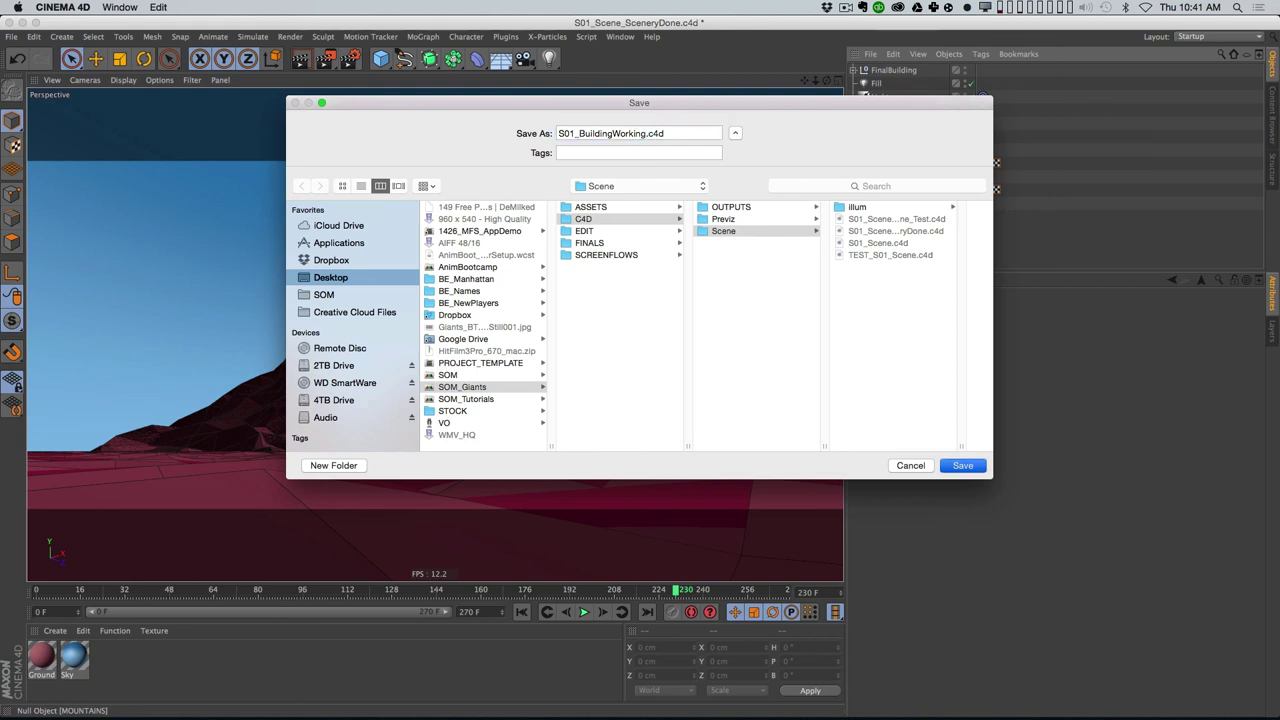
key(Return)
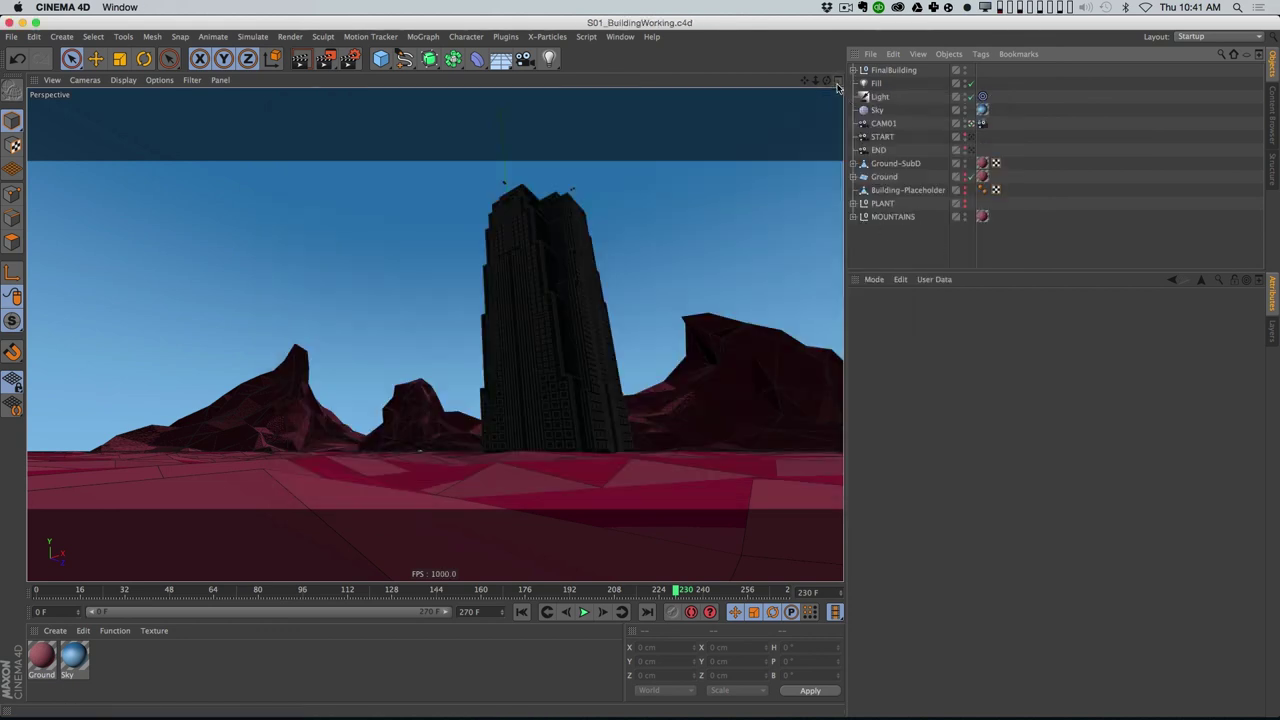
click(350, 58)
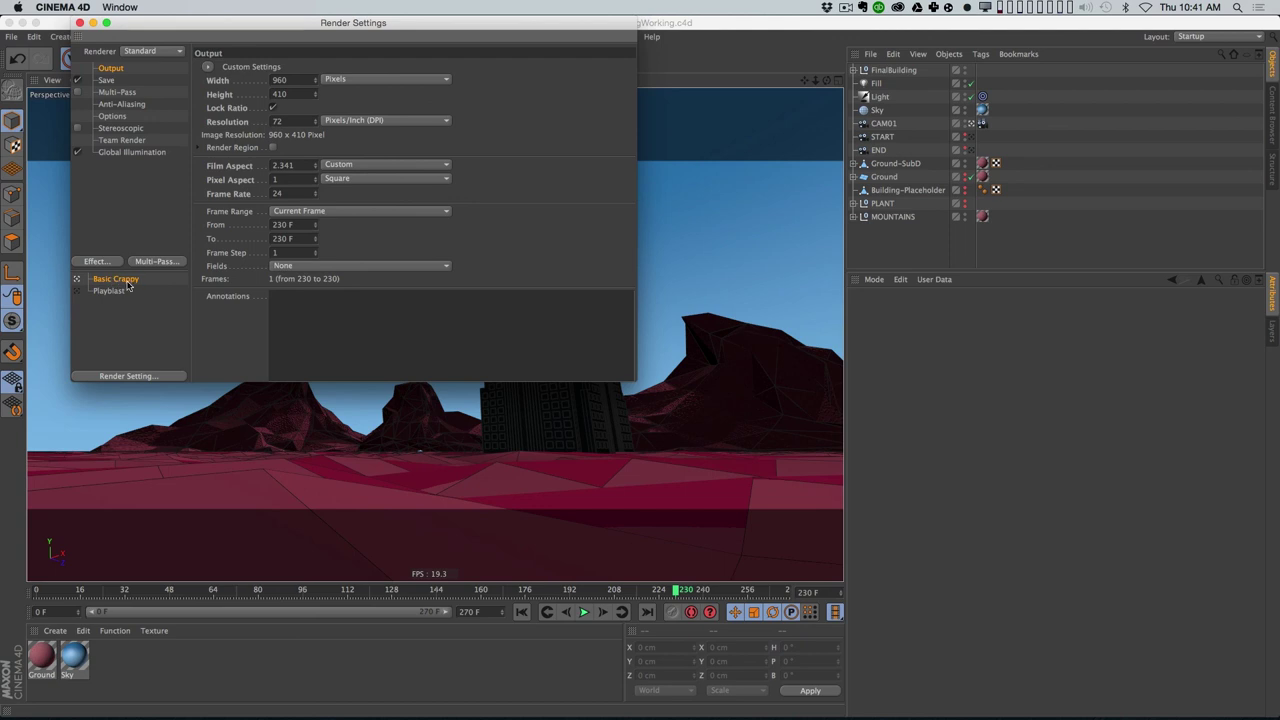
Step: Set the renderer to Physical with Global Illumination, then render a preview of the desert scene
click(153, 52)
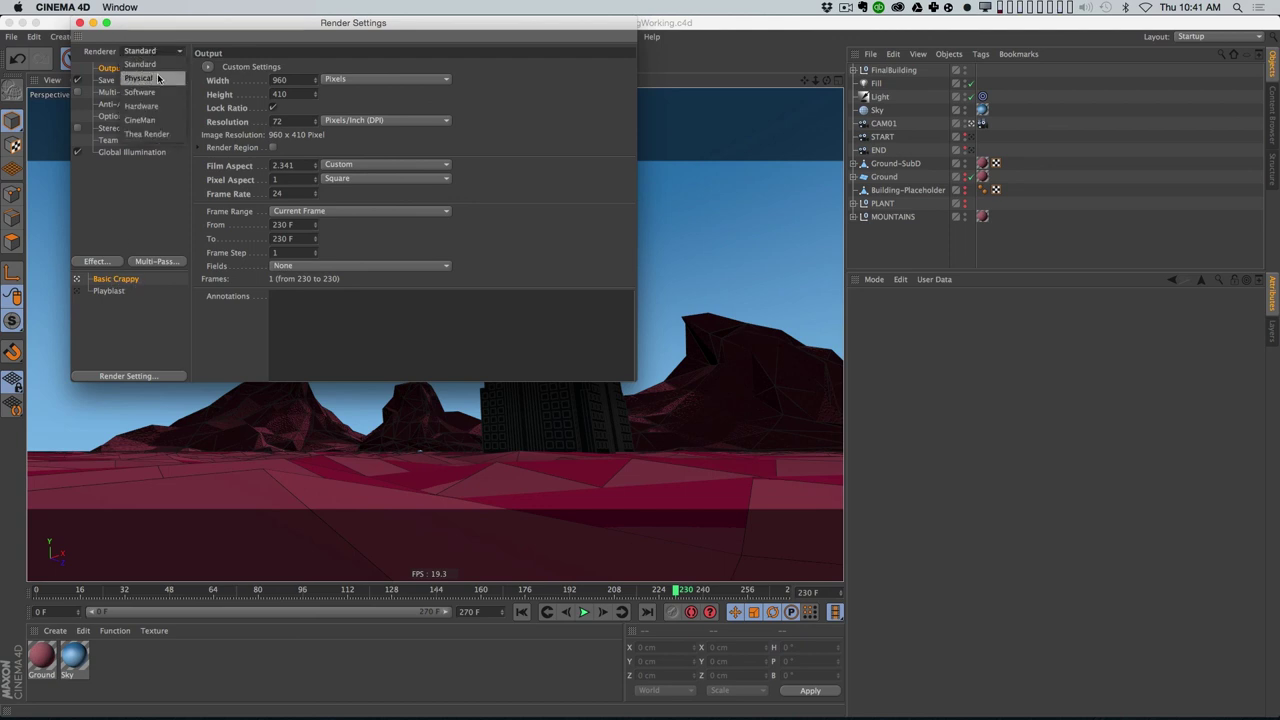
click(148, 78)
click(112, 164)
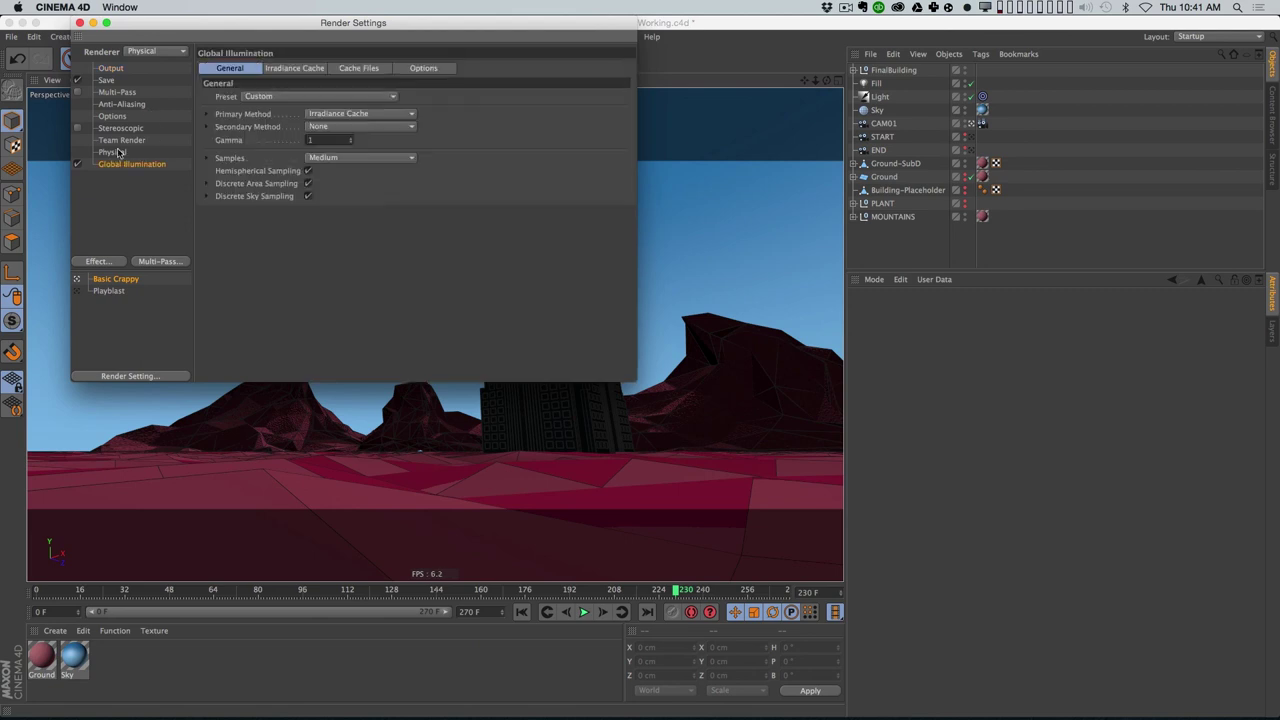
click(79, 22)
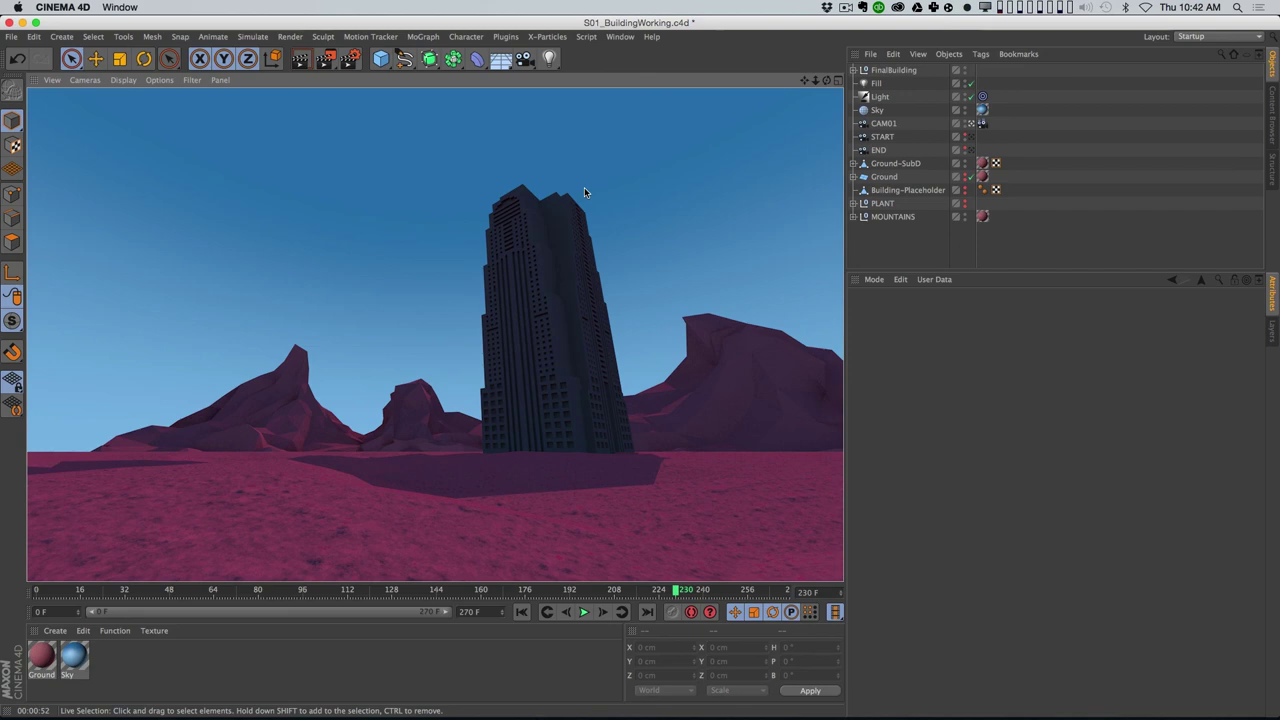
click(877, 232)
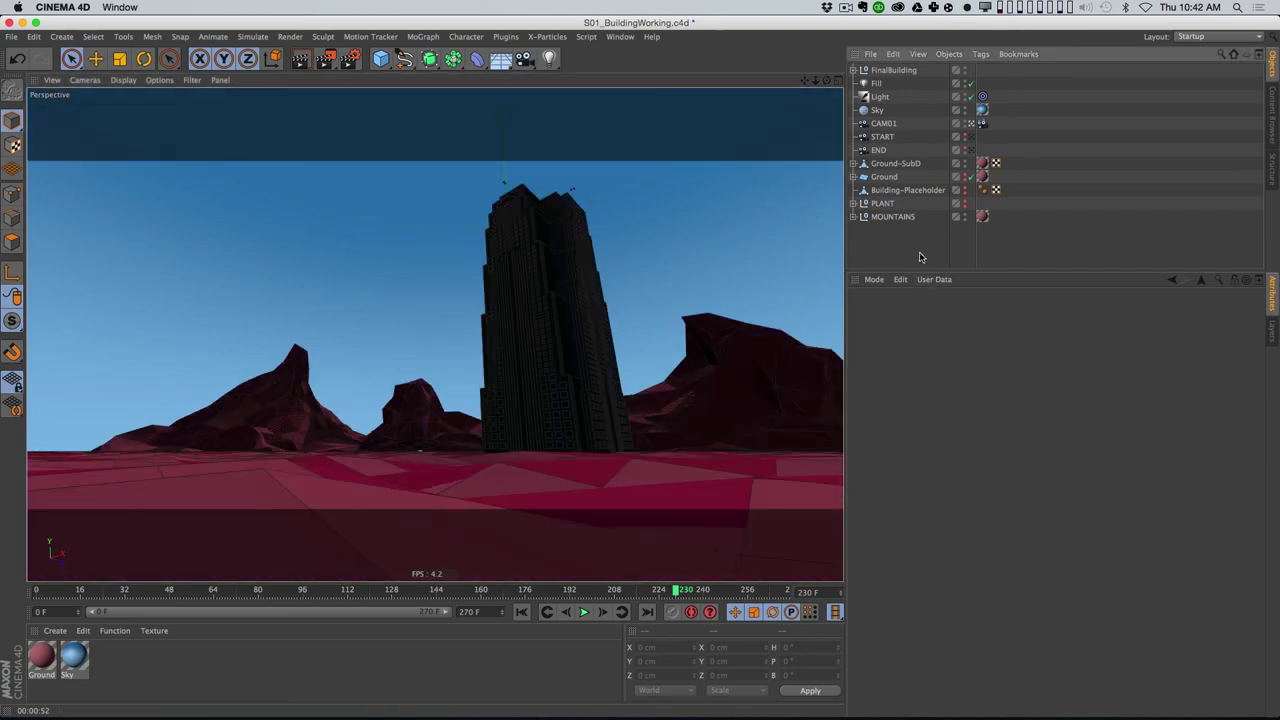
Step: Copy Fill, Light, Sky, Ground-SubD and MOUNTAINS into a new scene
click(877, 84)
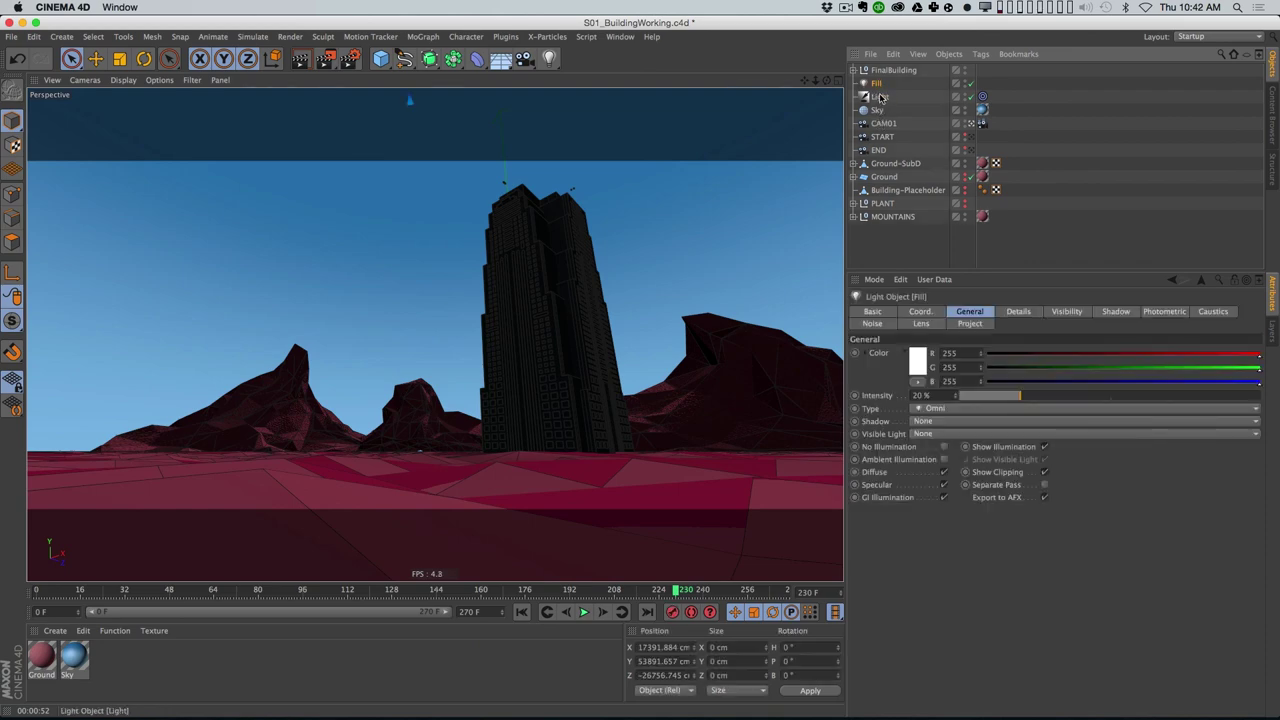
shift+click(880, 97)
shift+click(879, 111)
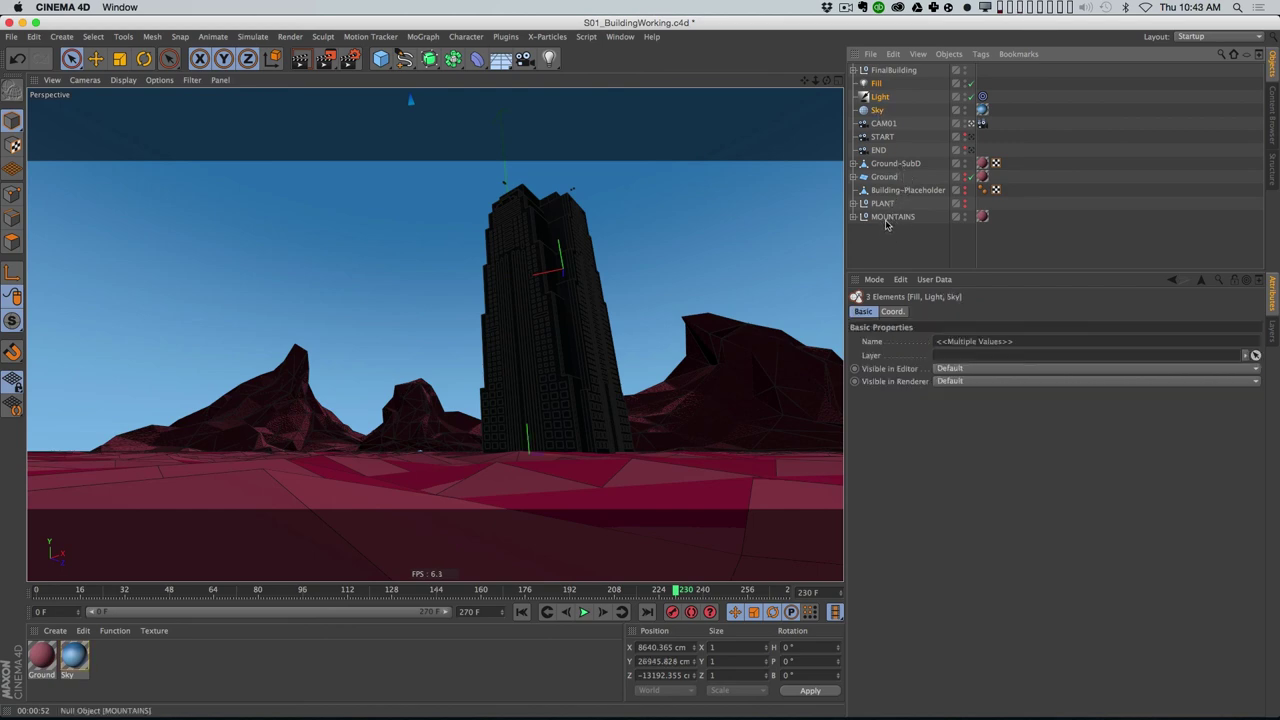
shift+click(897, 164)
click(888, 217)
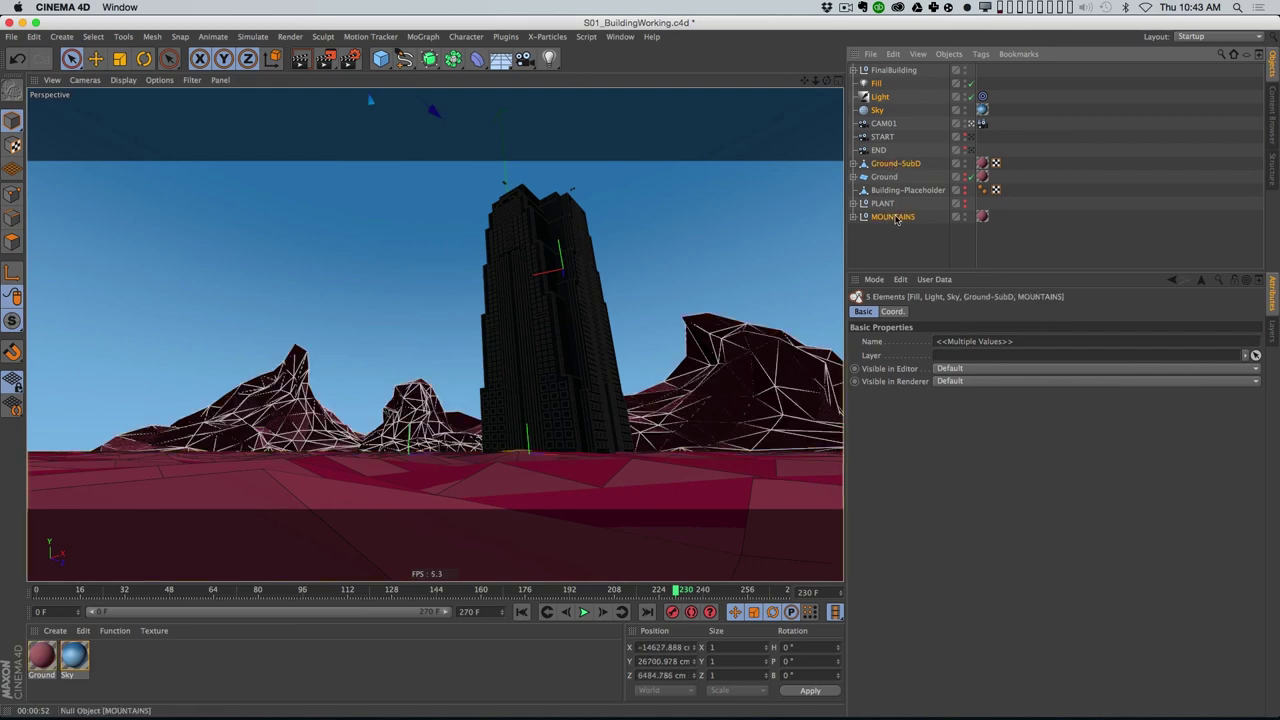
key(super+n)
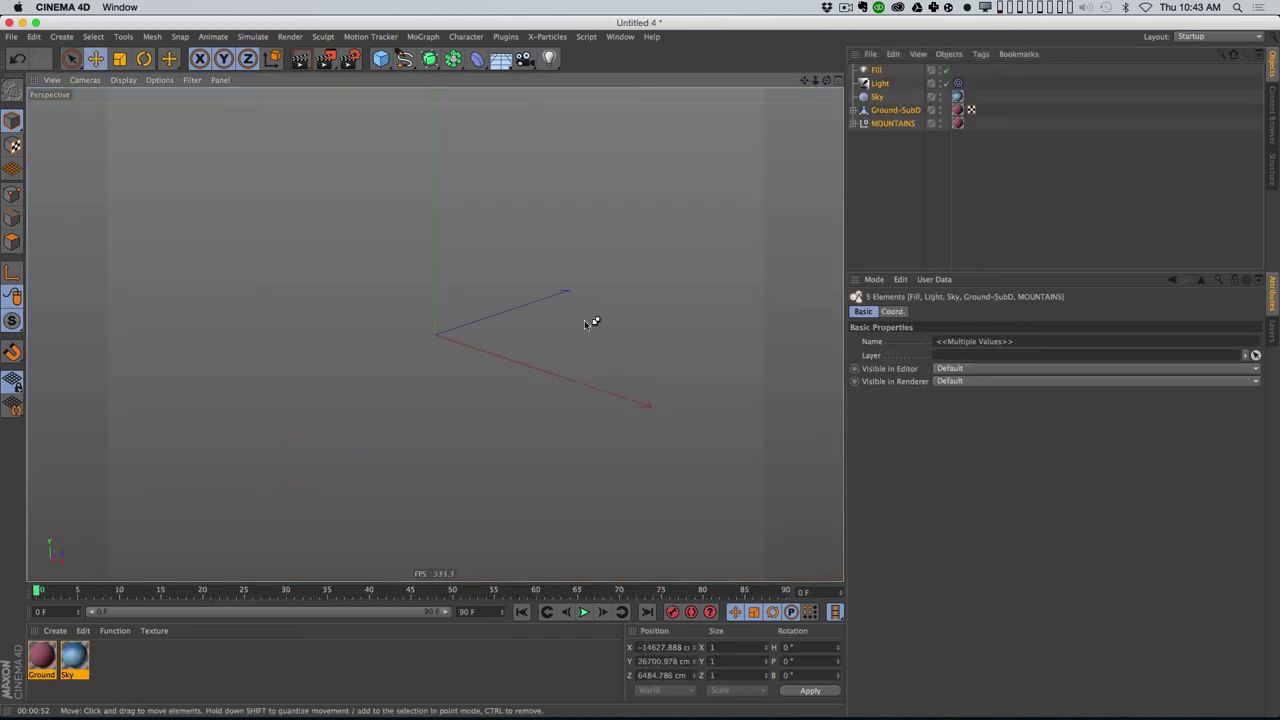
key(super+v)
Step: Delete the MOUNTAINS null from the new scene
alt+drag(545, 359, 611, 319)
mouse_move(574, 365)
alt+right_down()
mouse_move(491, 422)
mouse_move(585, 371)
mouse_move(567, 383)
alt+right_up()
alt+drag(586, 352, 585, 372)
alt+right_drag(557, 446, 696, 432)
alt+drag(696, 432, 634, 478)
alt+right_drag(626, 479, 585, 456)
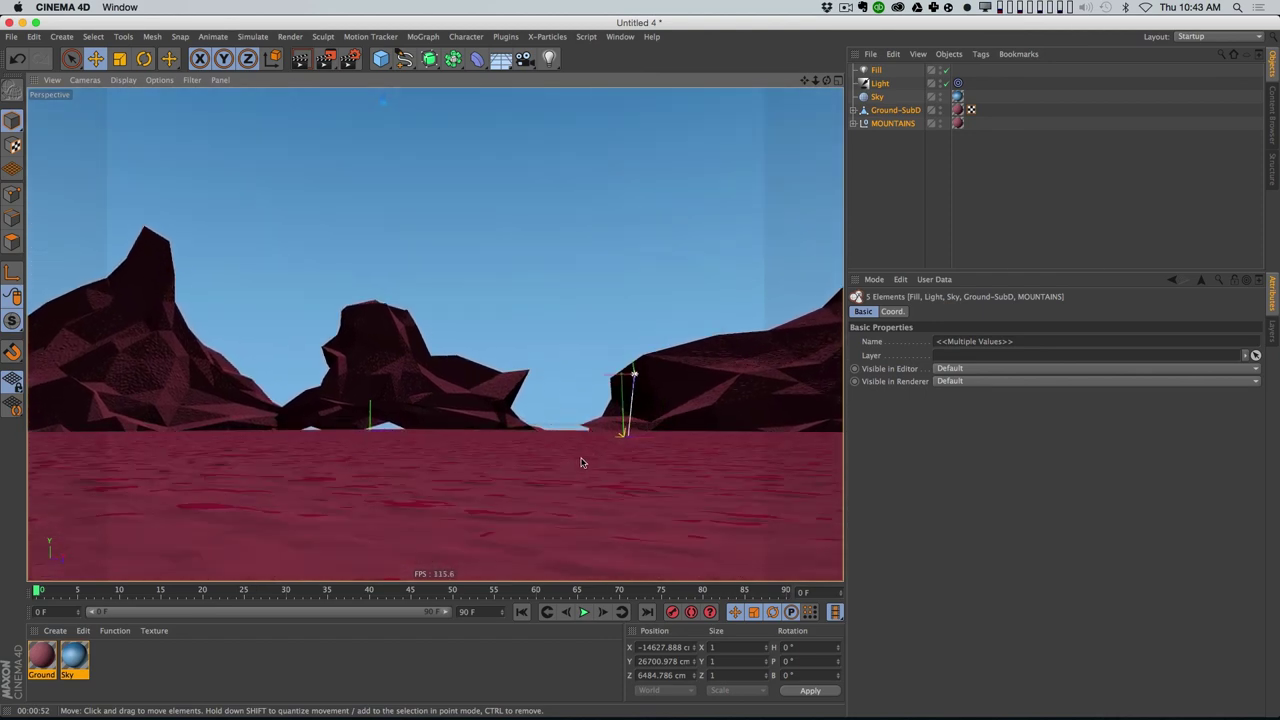
alt+drag(595, 482, 593, 468)
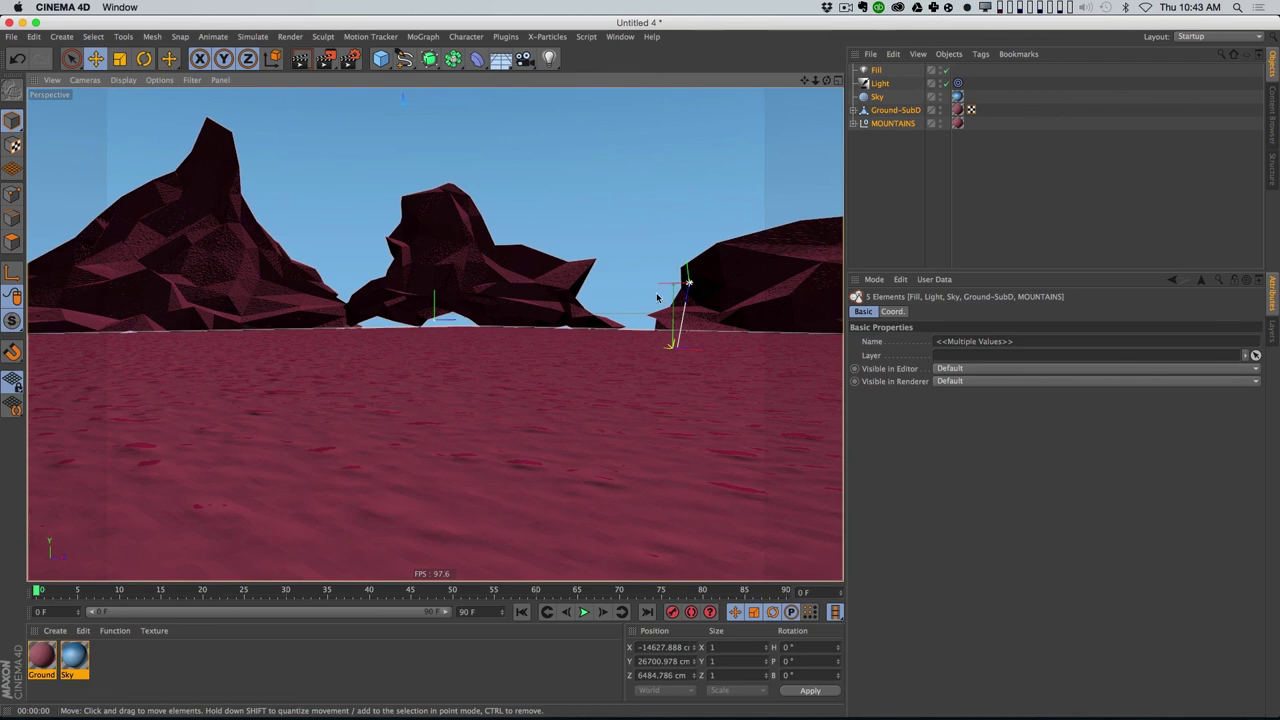
click(896, 121)
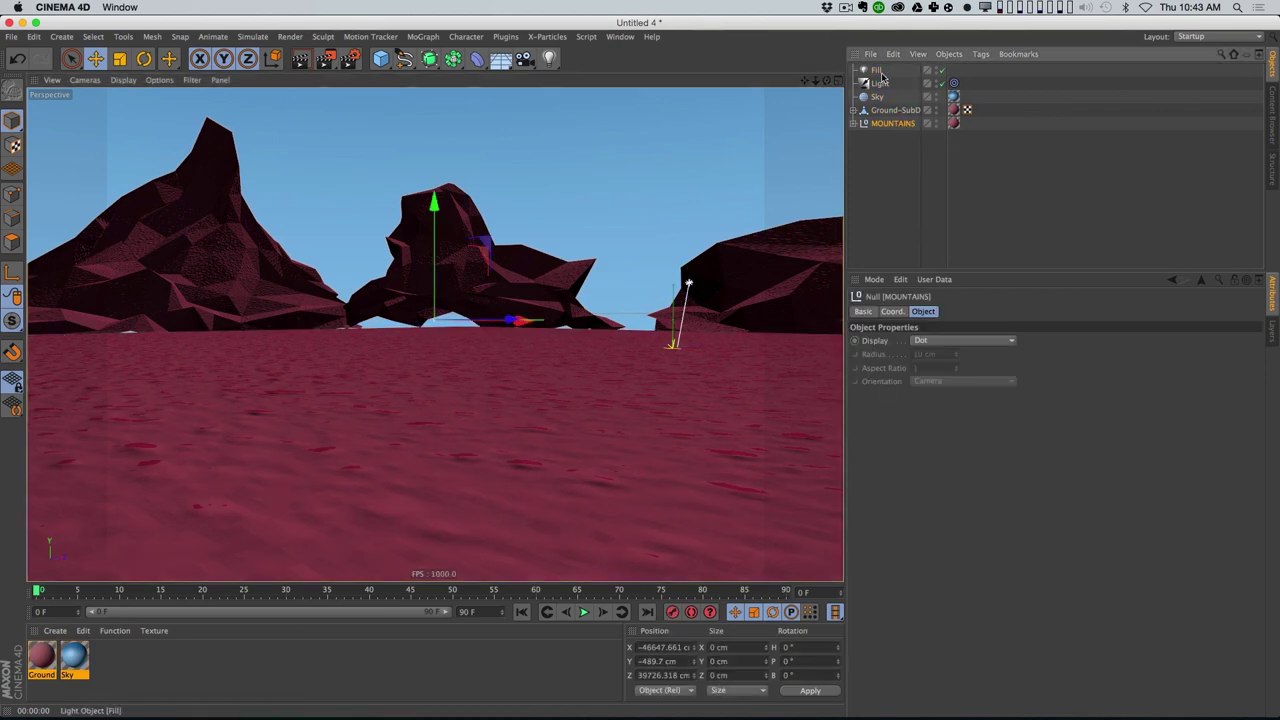
key(Delete)
Step: Stop the viewport render and delete the Displacer under Ground-SubD
alt+drag(575, 399, 586, 343)
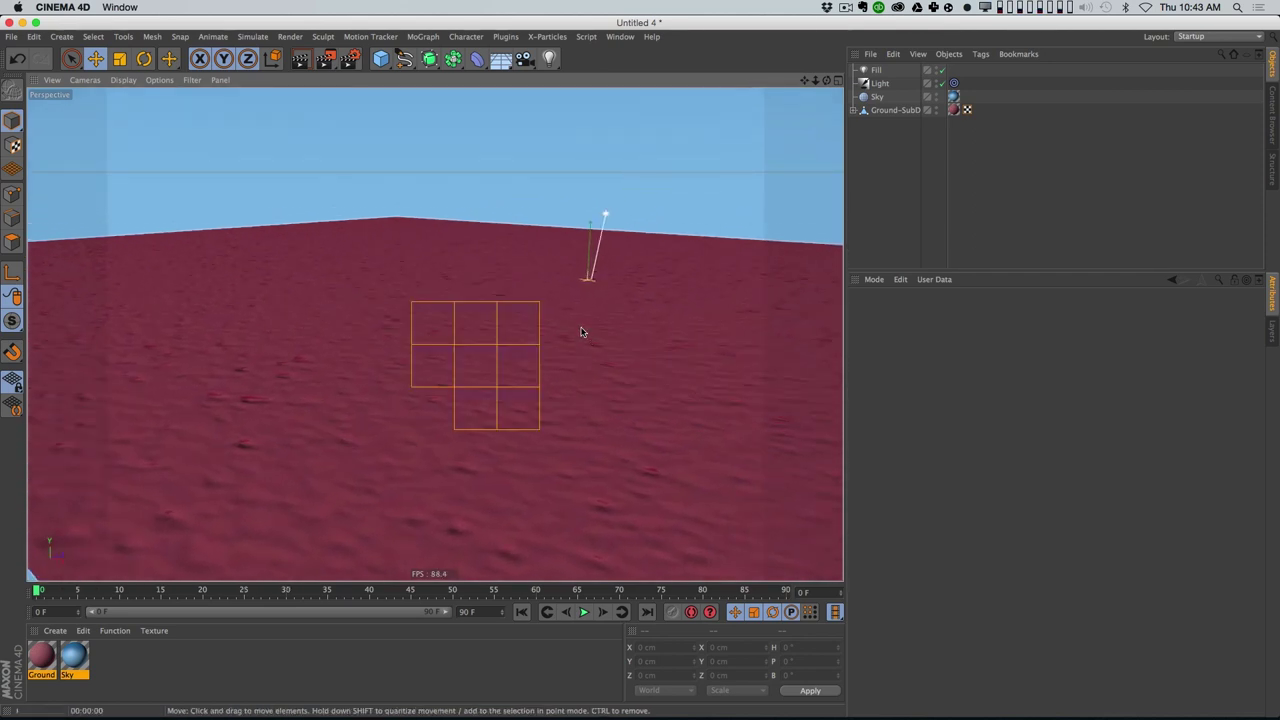
drag(616, 330, 660, 385)
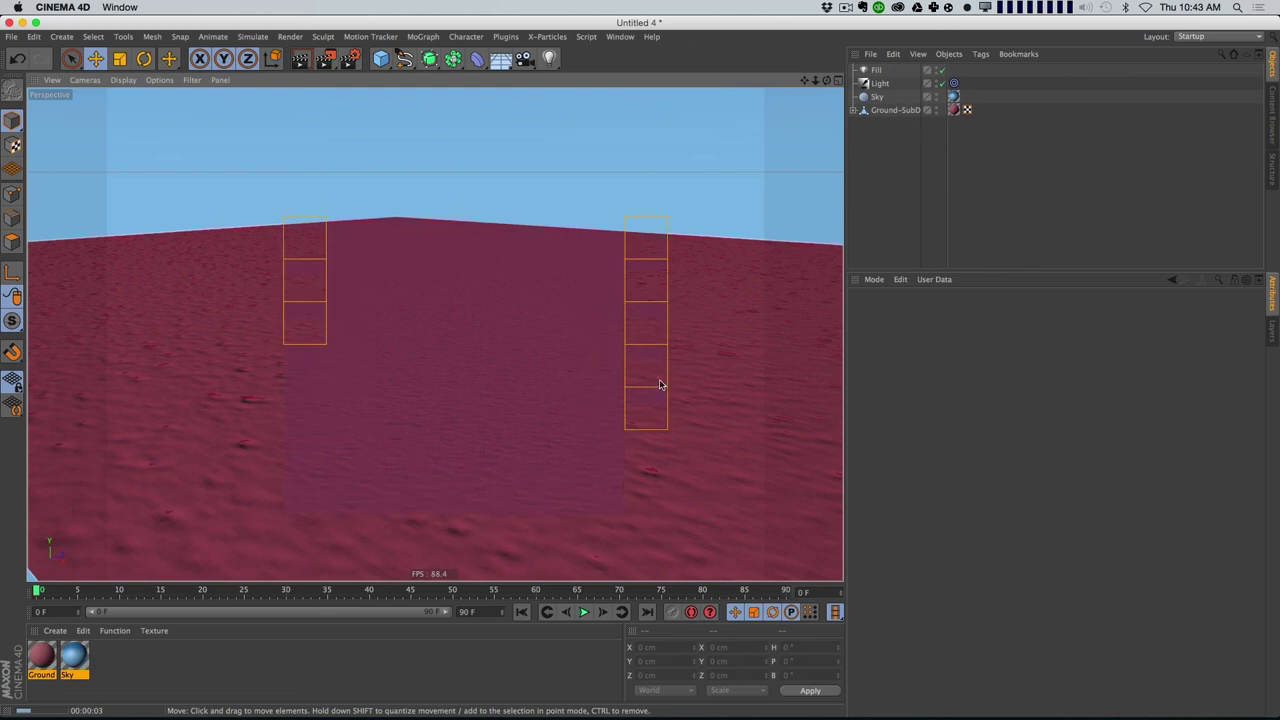
click(860, 238)
click(350, 59)
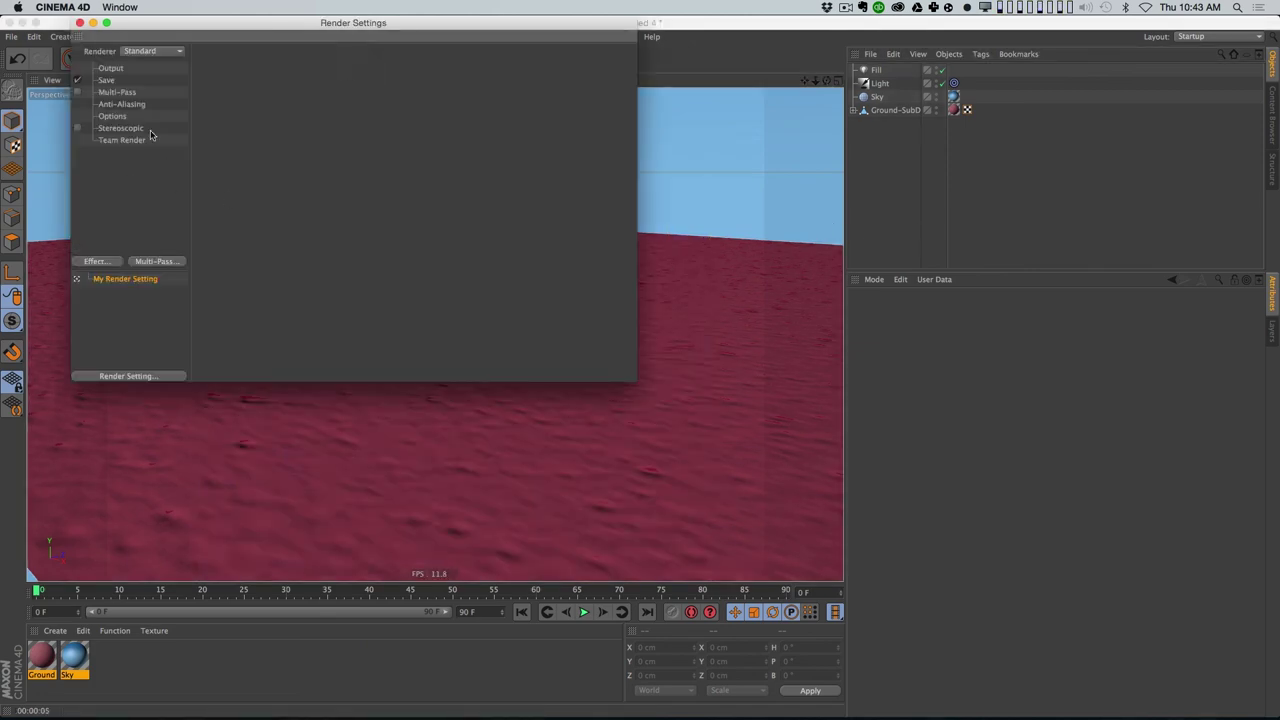
click(80, 22)
click(856, 110)
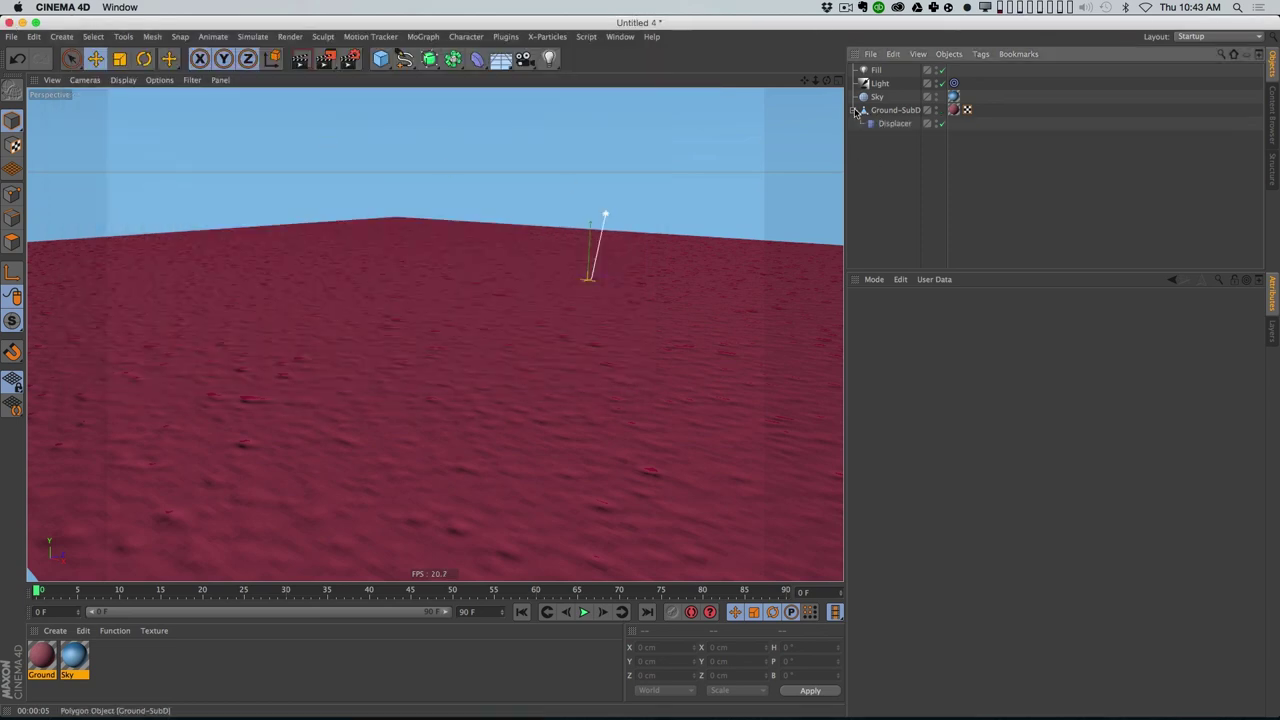
click(895, 125)
key(Delete)
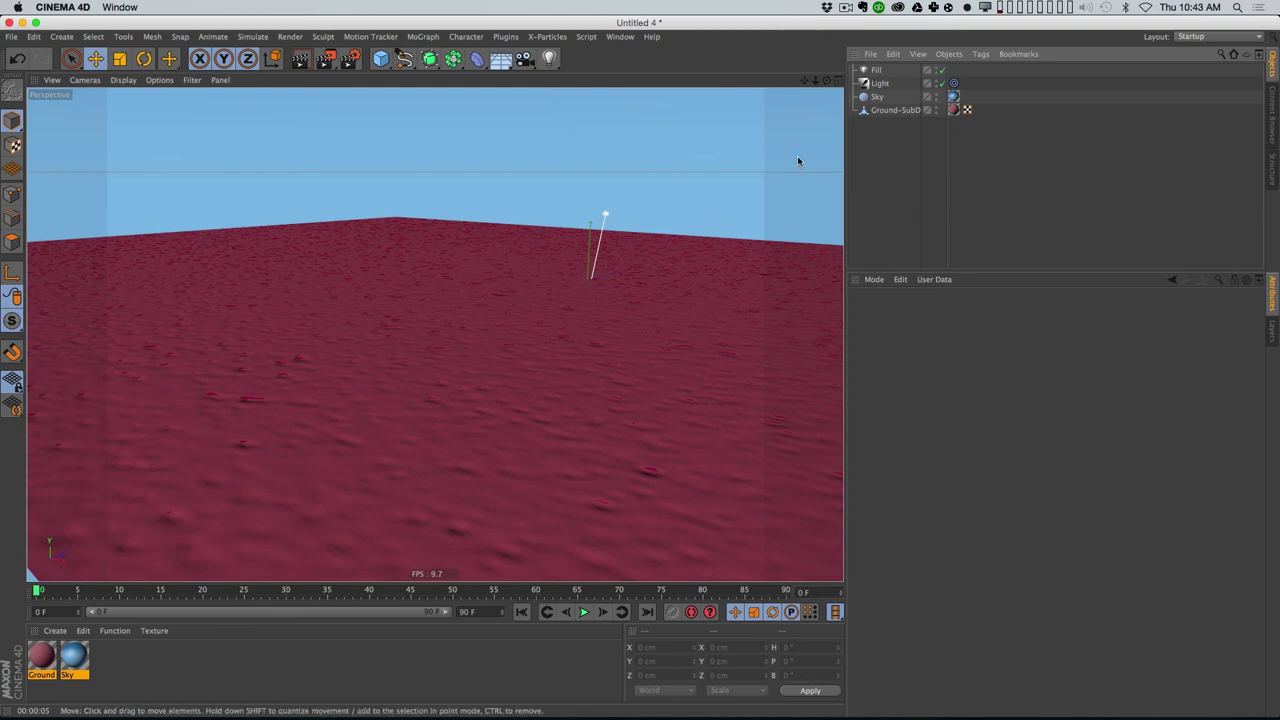
Step: Add a cube and lift it to about 248 cm above the ground
click(380, 58)
drag(593, 238, 594, 197)
alt+right_drag(602, 232, 685, 168)
alt+drag(580, 247, 543, 272)
alt+right_drag(543, 272, 548, 286)
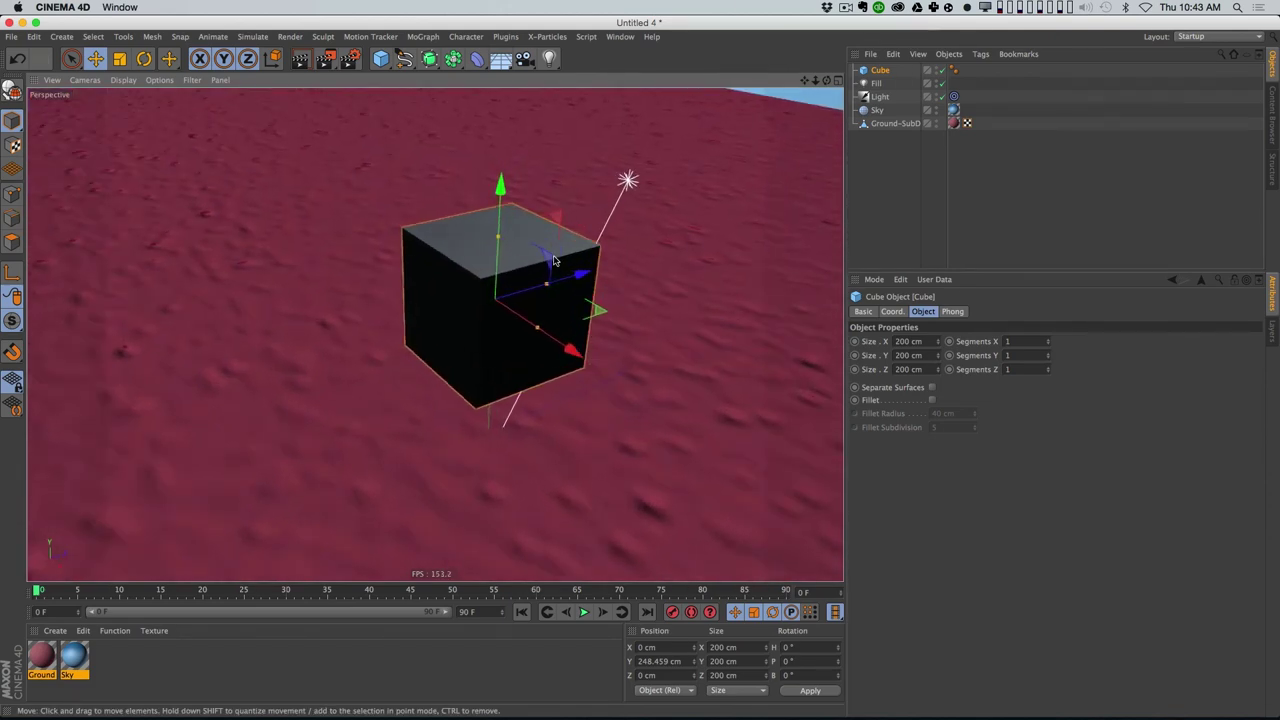
alt+middle_drag(548, 286, 561, 242)
alt+drag(562, 242, 851, 93)
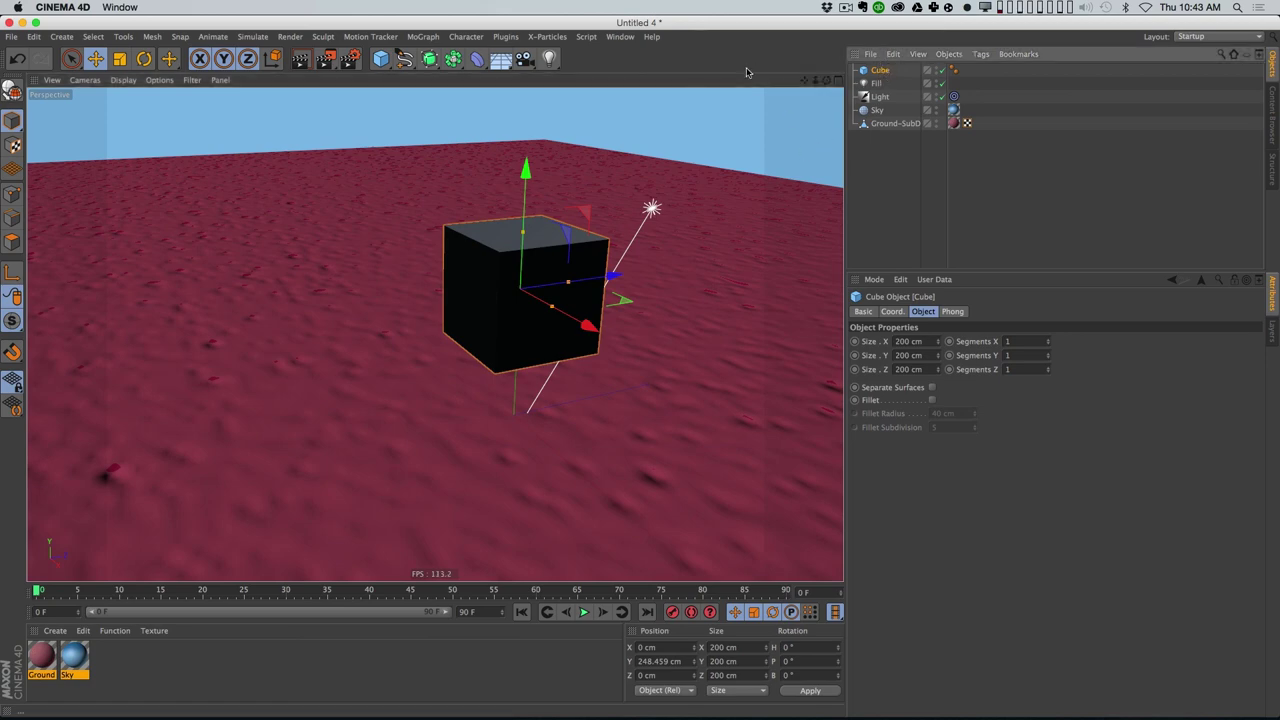
Step: Make the cube editable, inset all its faces, and extrude them outward into arms
key(c)
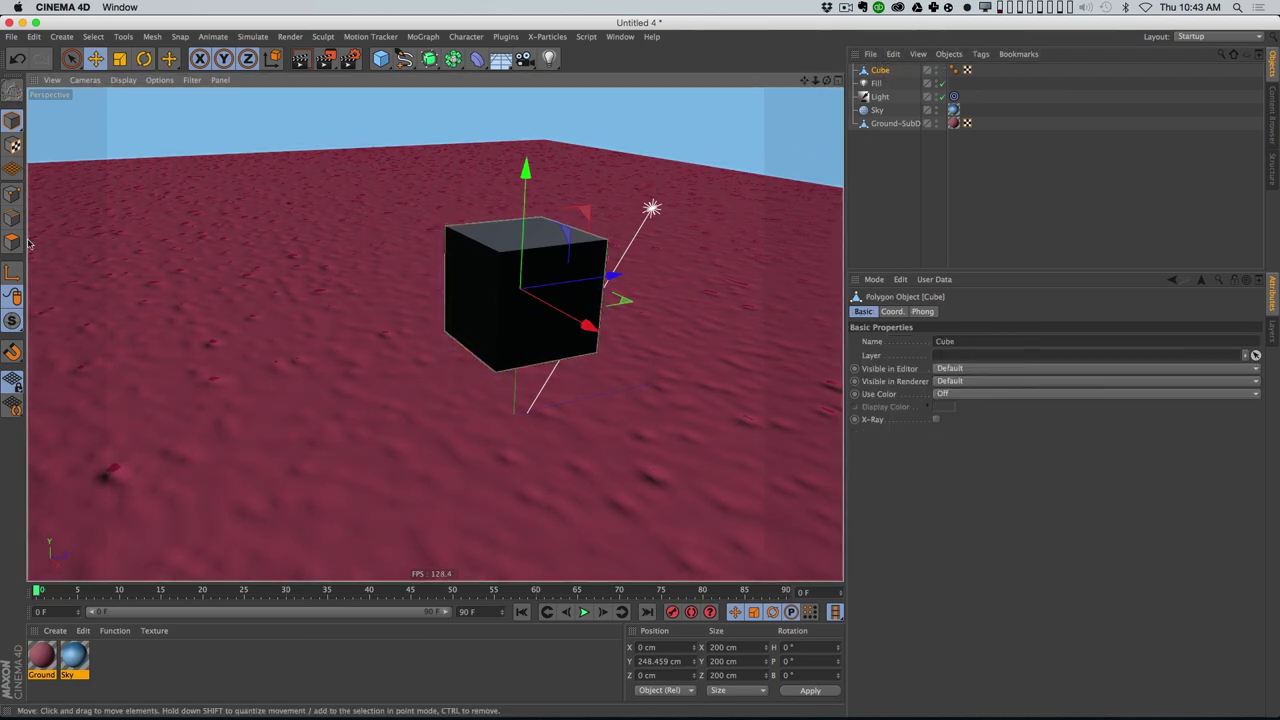
key(ctrl+a)
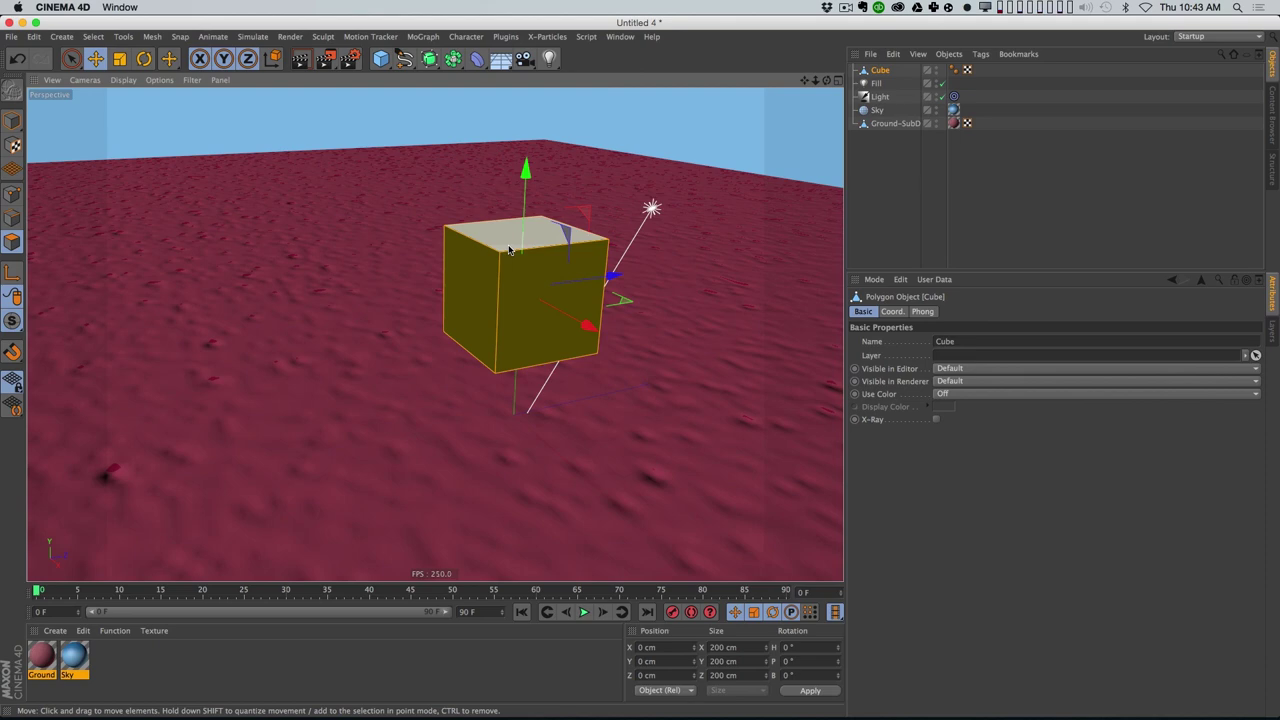
key(m)
key(w)
drag(675, 254, 700, 340)
key(m)
key(t)
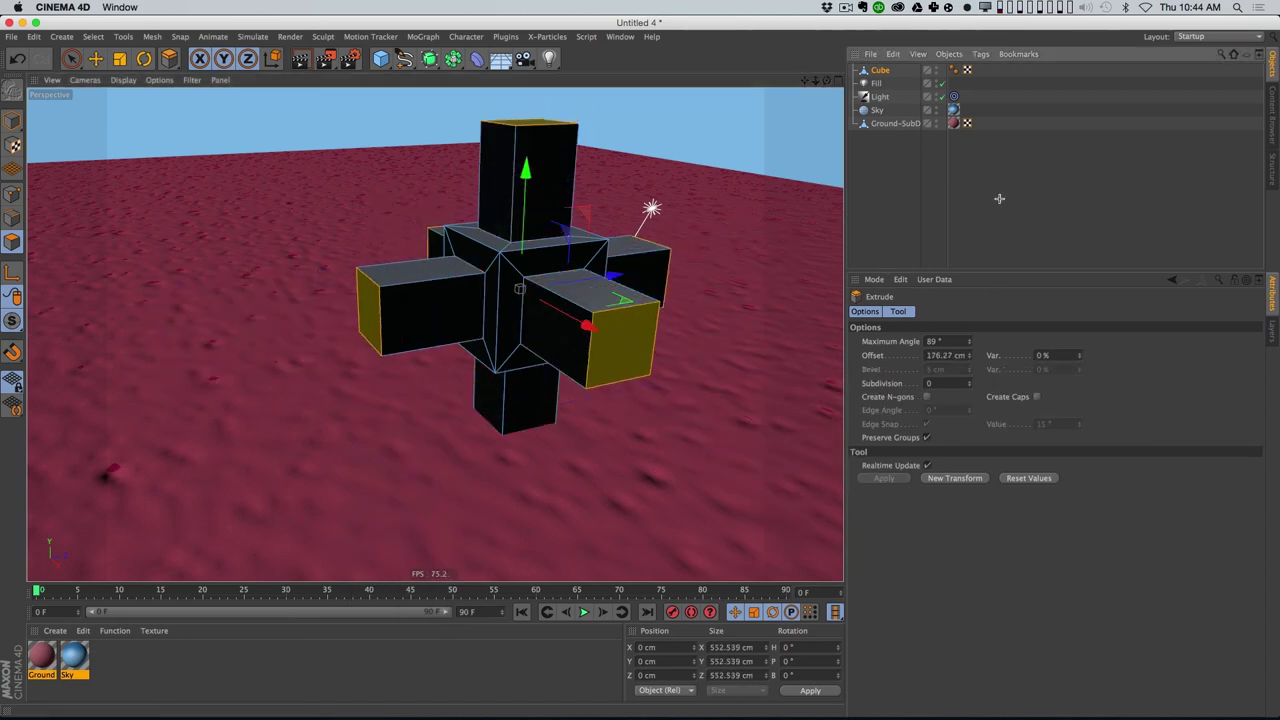
click(999, 198)
Step: Switch the viewport to the four-view layout
alt+drag(643, 288, 666, 294)
scroll(704, 283, down, 1)
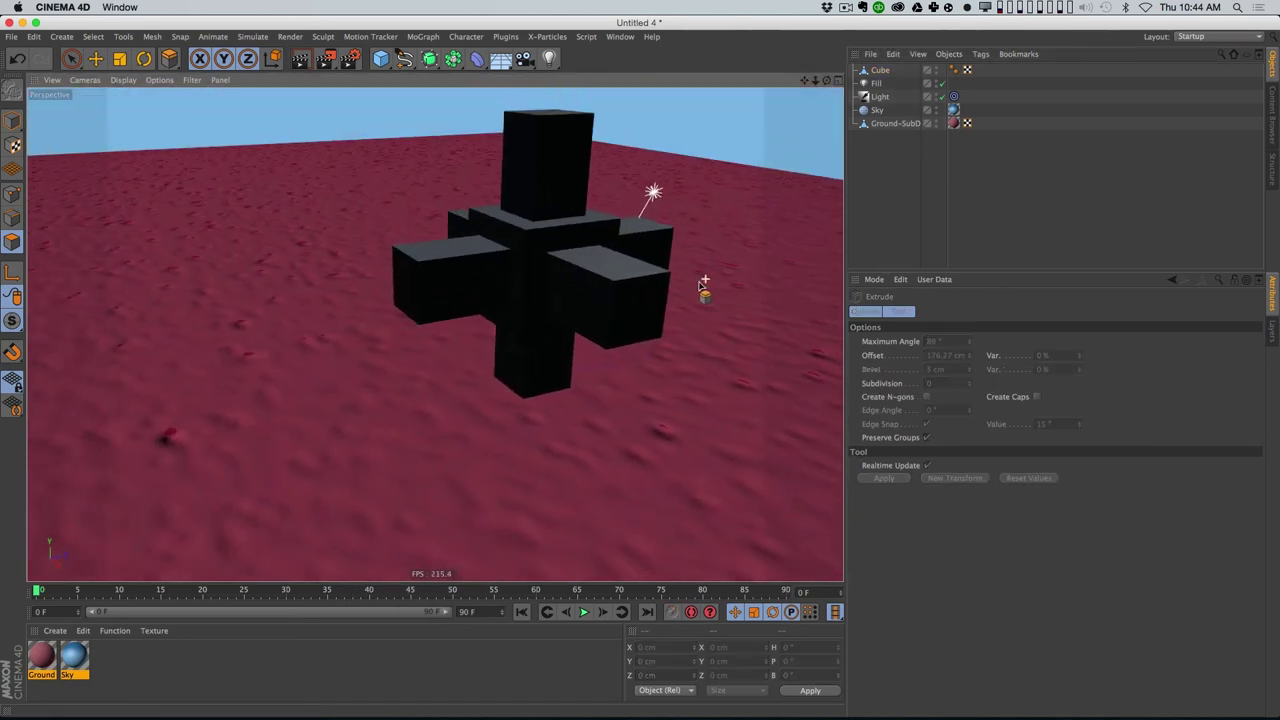
click(879, 85)
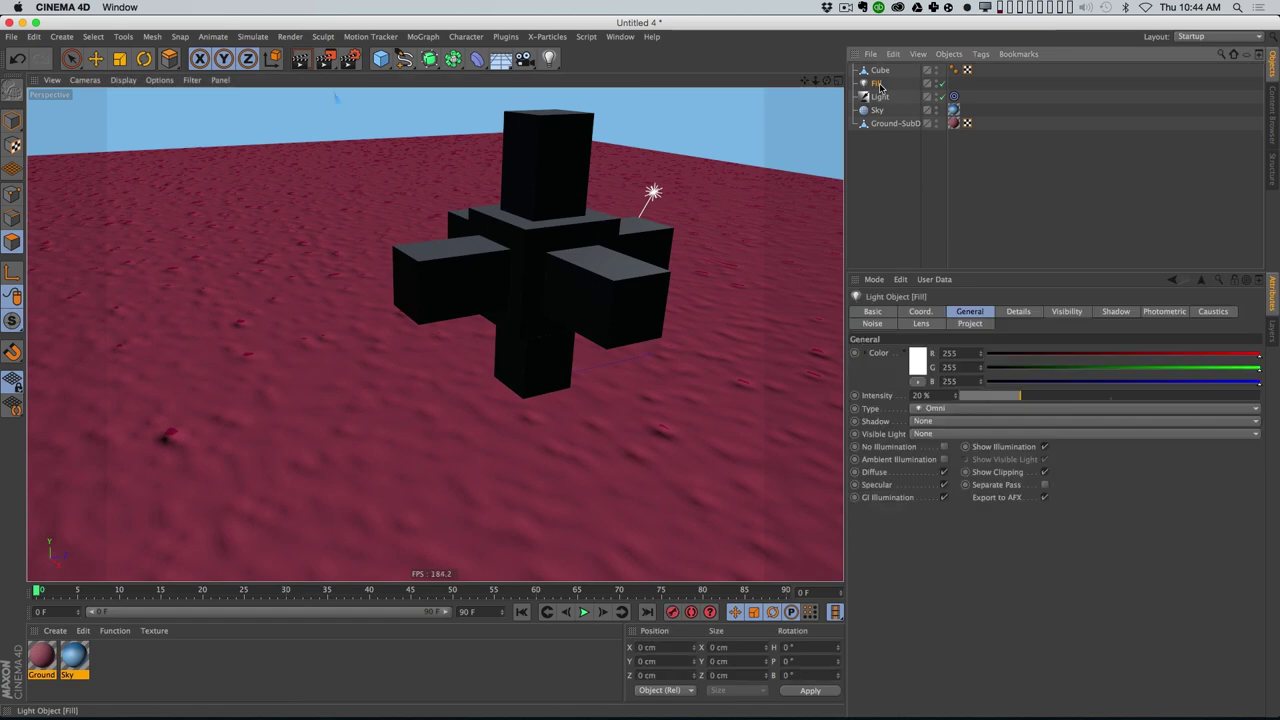
key(e)
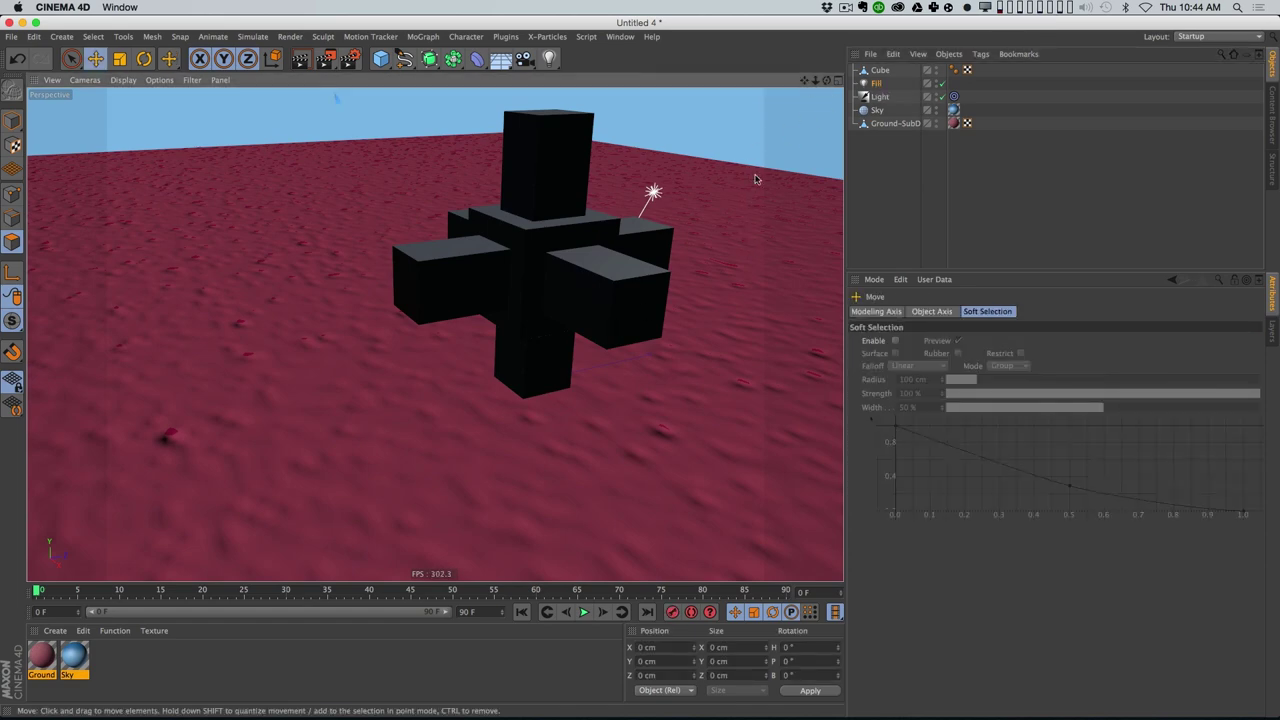
click(838, 81)
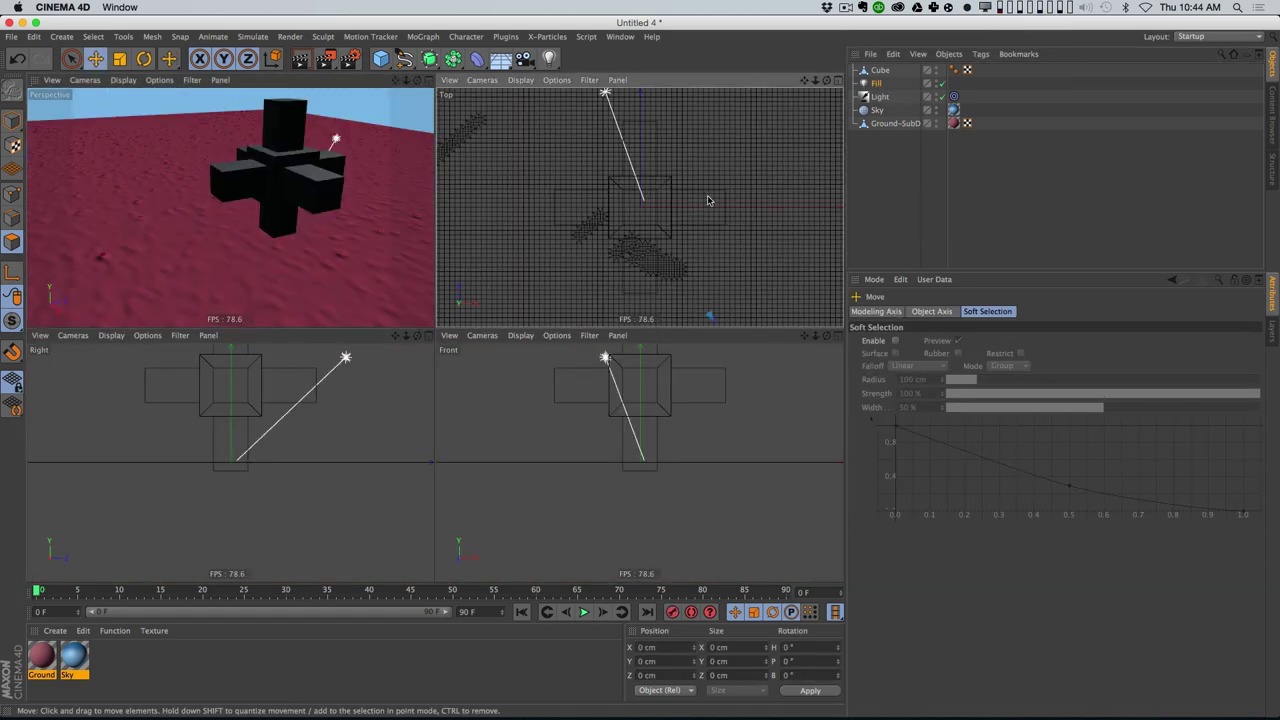
Step: Switch the top view's display to smooth shading, then to lines only
click(522, 81)
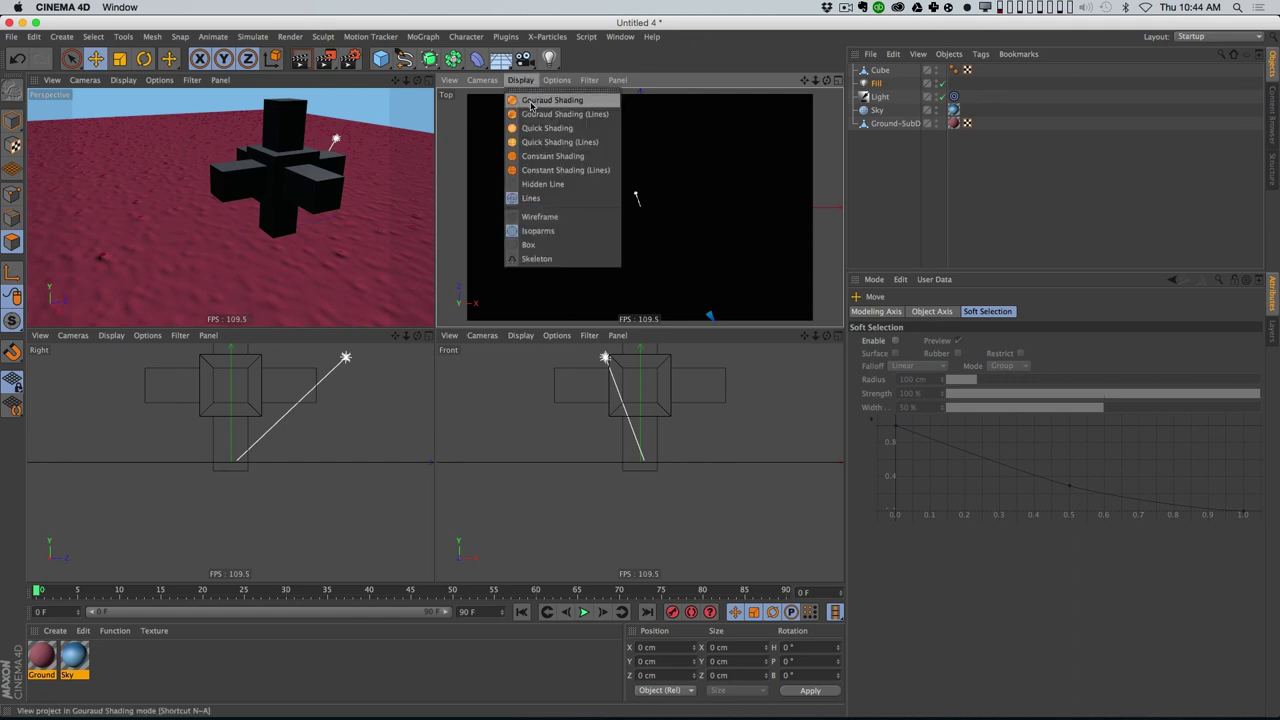
click(531, 103)
click(518, 81)
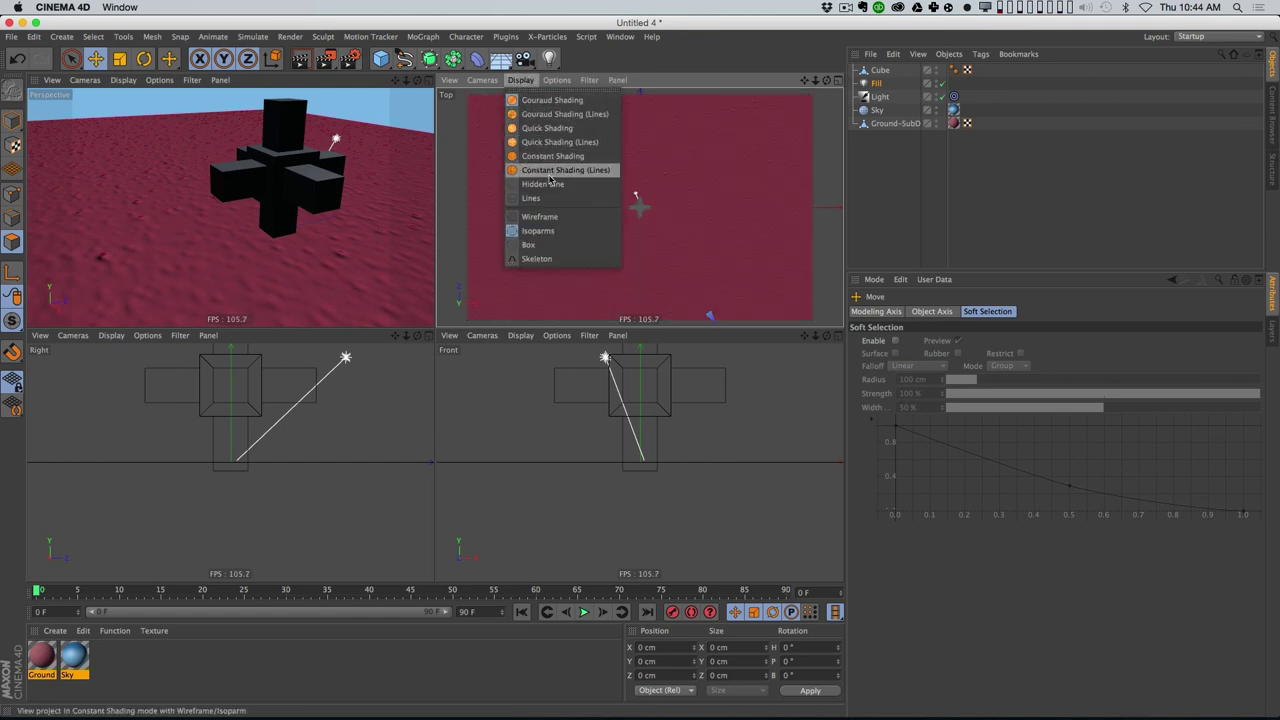
click(555, 197)
Step: Select the Fill light and zero its position in the Coord tab
click(880, 150)
click(876, 84)
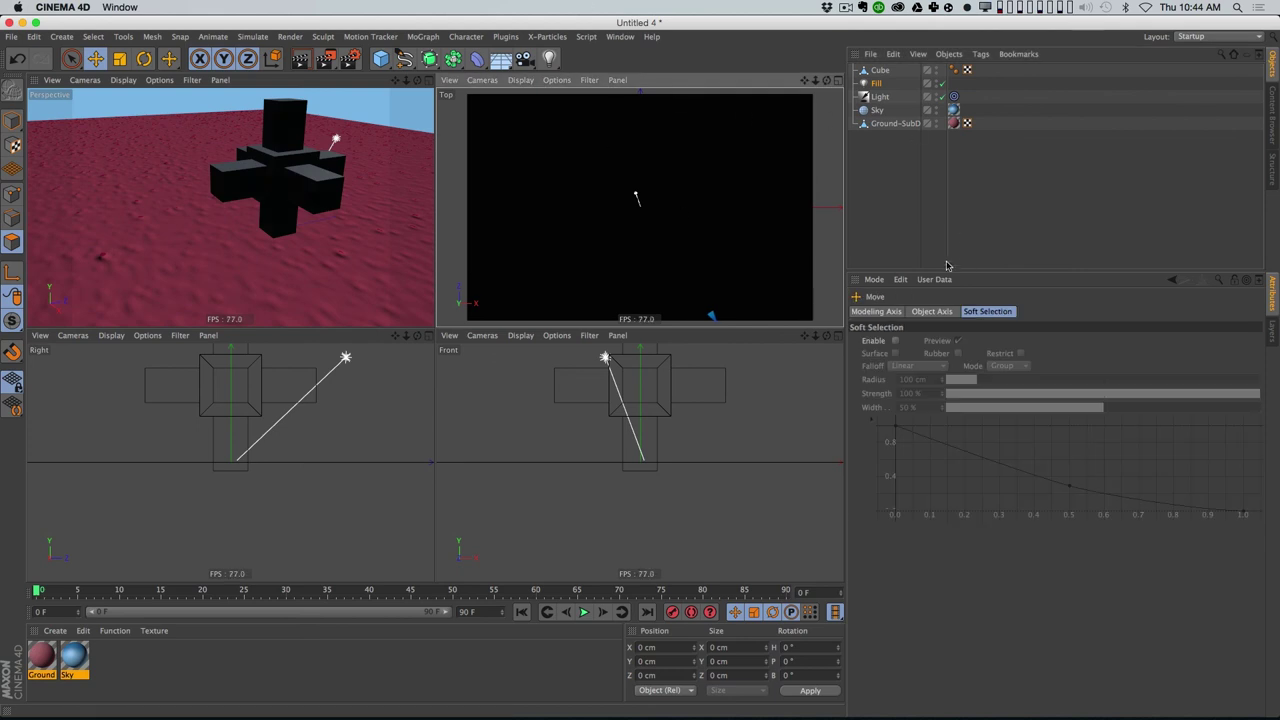
click(921, 311)
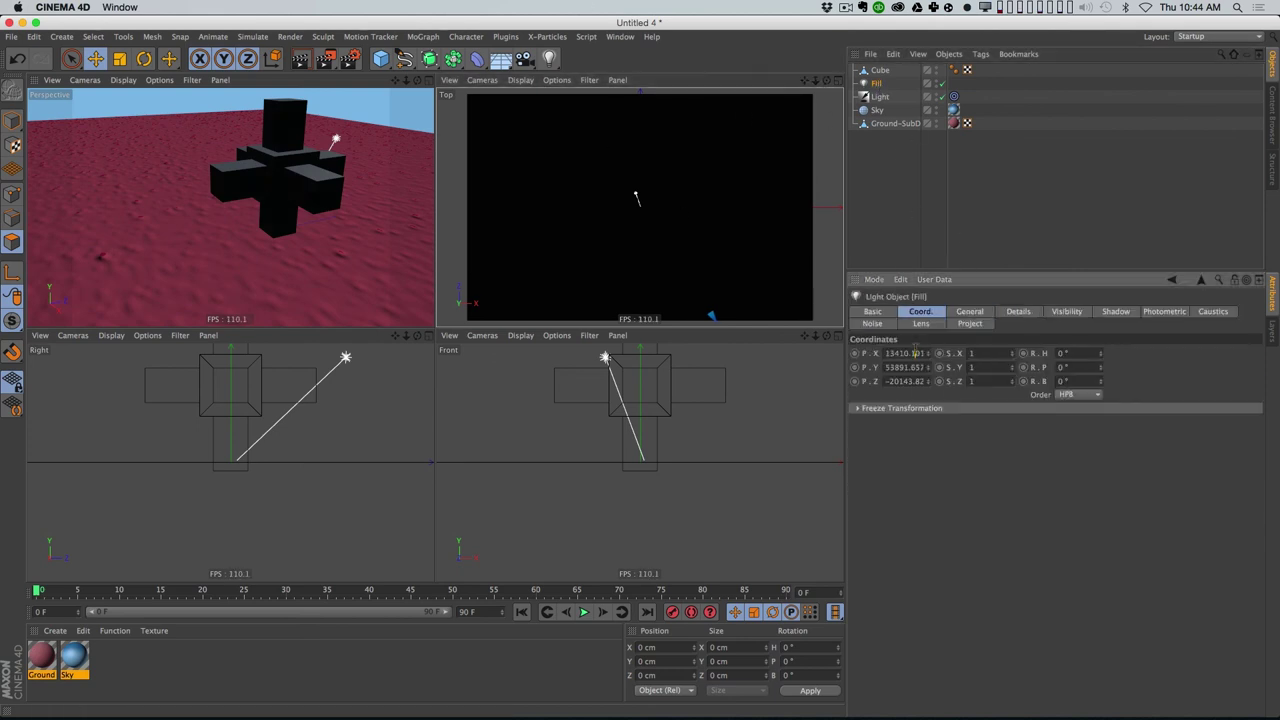
key(super+a)
text(0)
key(Tab)
text(0)
key(Tab)
text(0)
key(Return)
Step: Drag the Fill light above and beside the cross to 295.506, 117.309, -1109.858 cm
drag(653, 225, 614, 263)
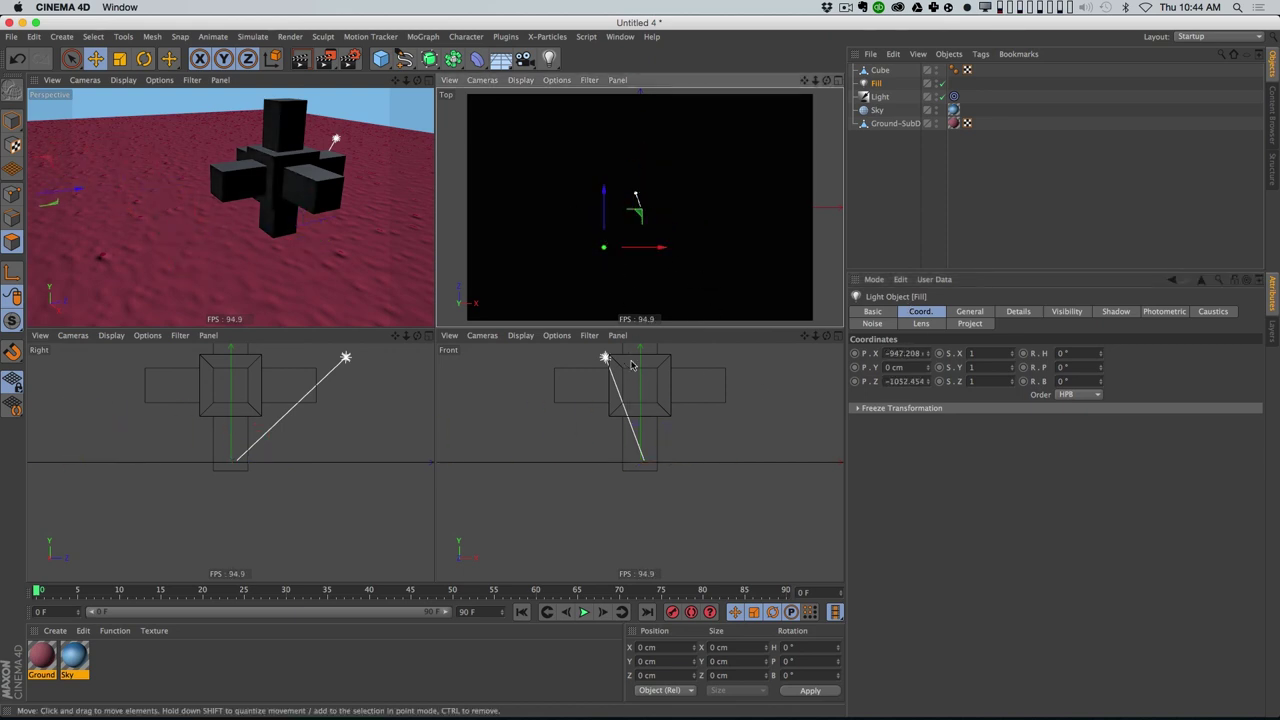
alt+middle_drag(205, 204, 320, 216)
drag(86, 170, 418, 232)
alt+drag(330, 207, 289, 229)
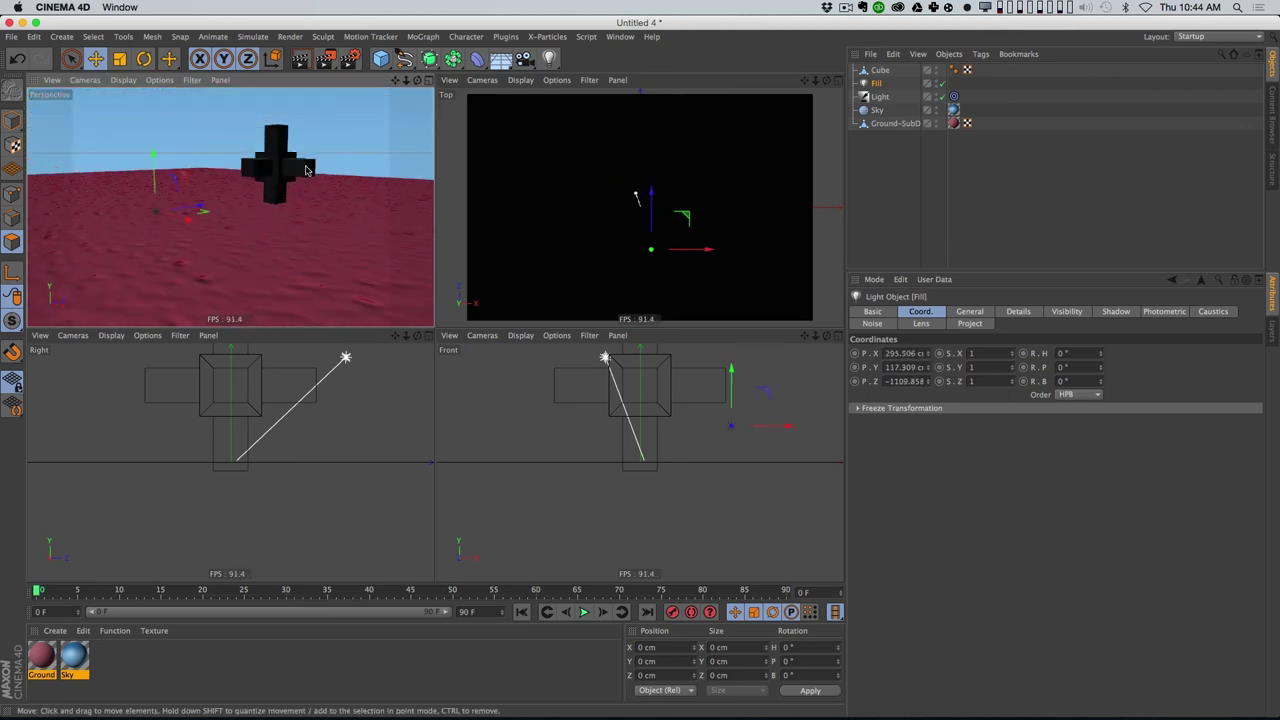
click(428, 81)
alt+drag(568, 277, 533, 237)
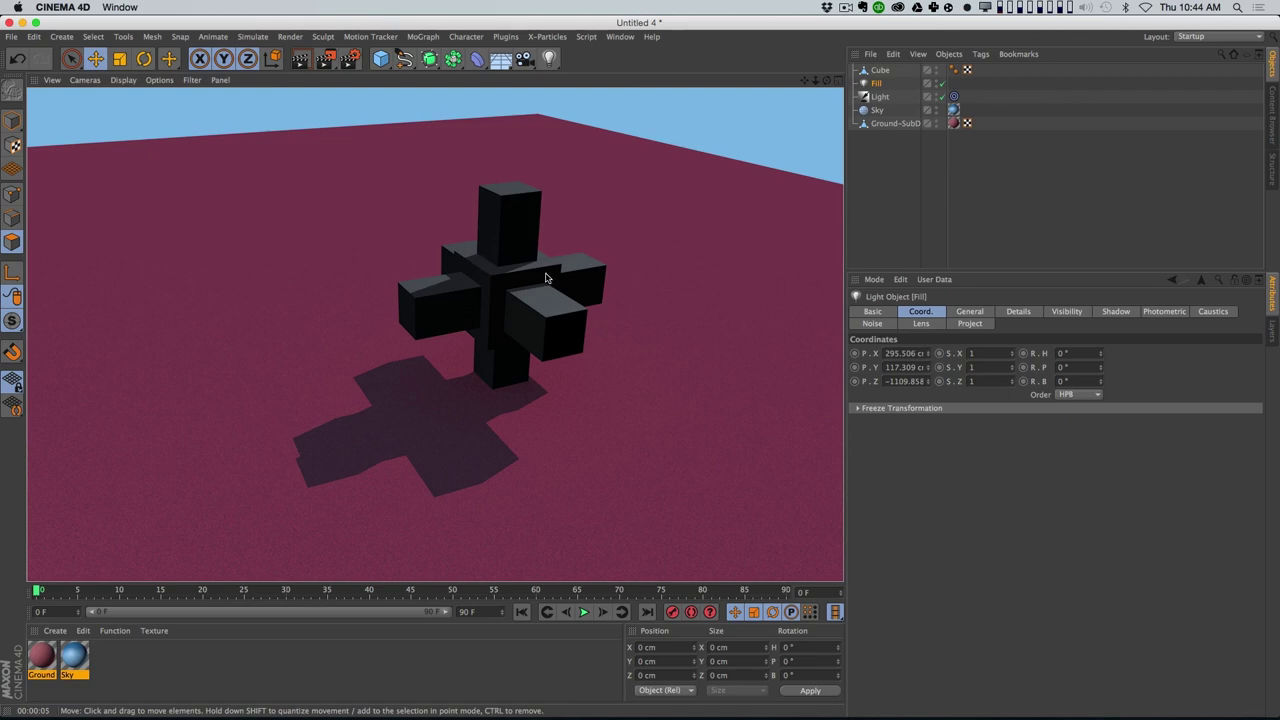
Step: Add the Global Illumination effect in Render Settings and render a viewport preview
alt+middle_drag(501, 282, 440, 309)
alt+right_drag(440, 309, 467, 281)
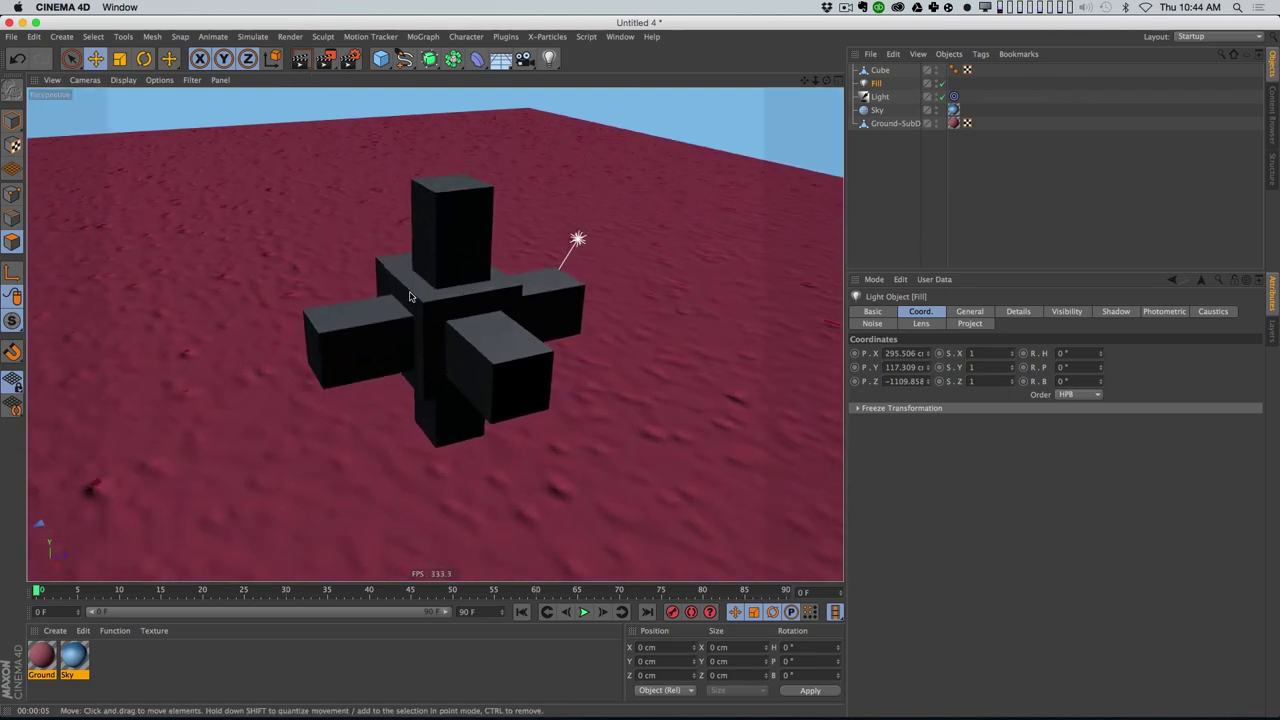
key(super+b)
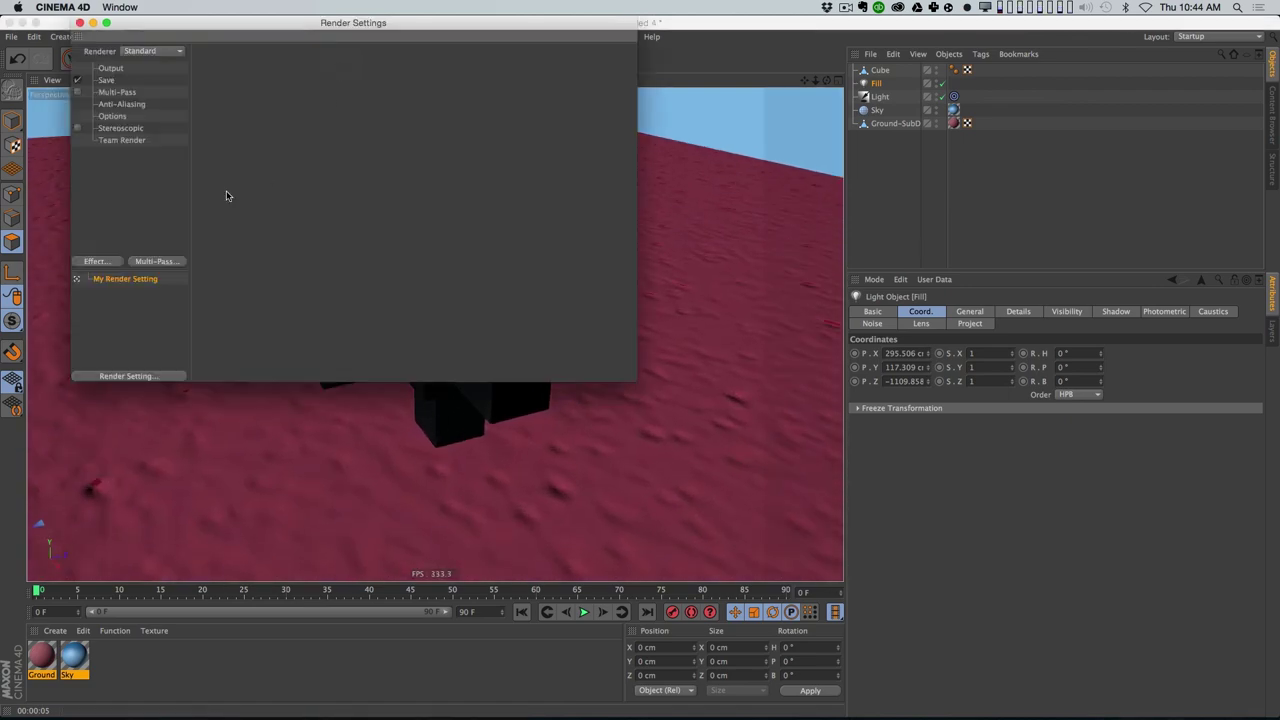
click(96, 261)
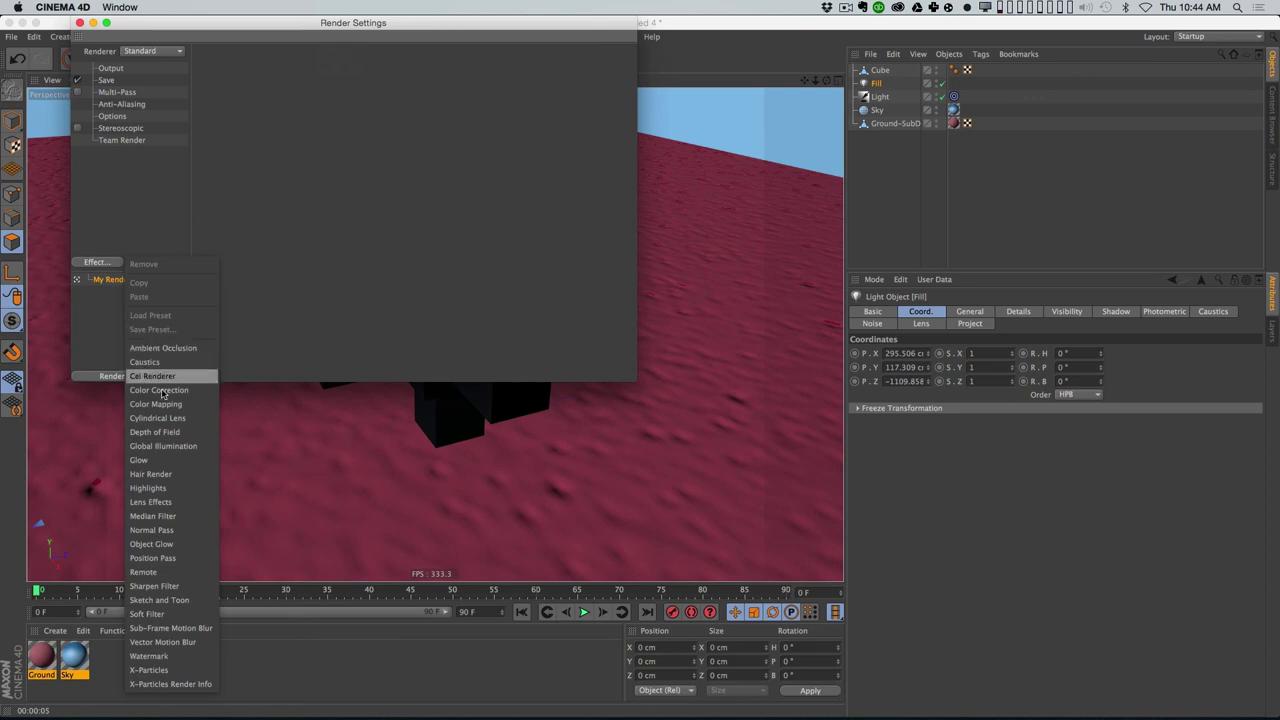
click(176, 455)
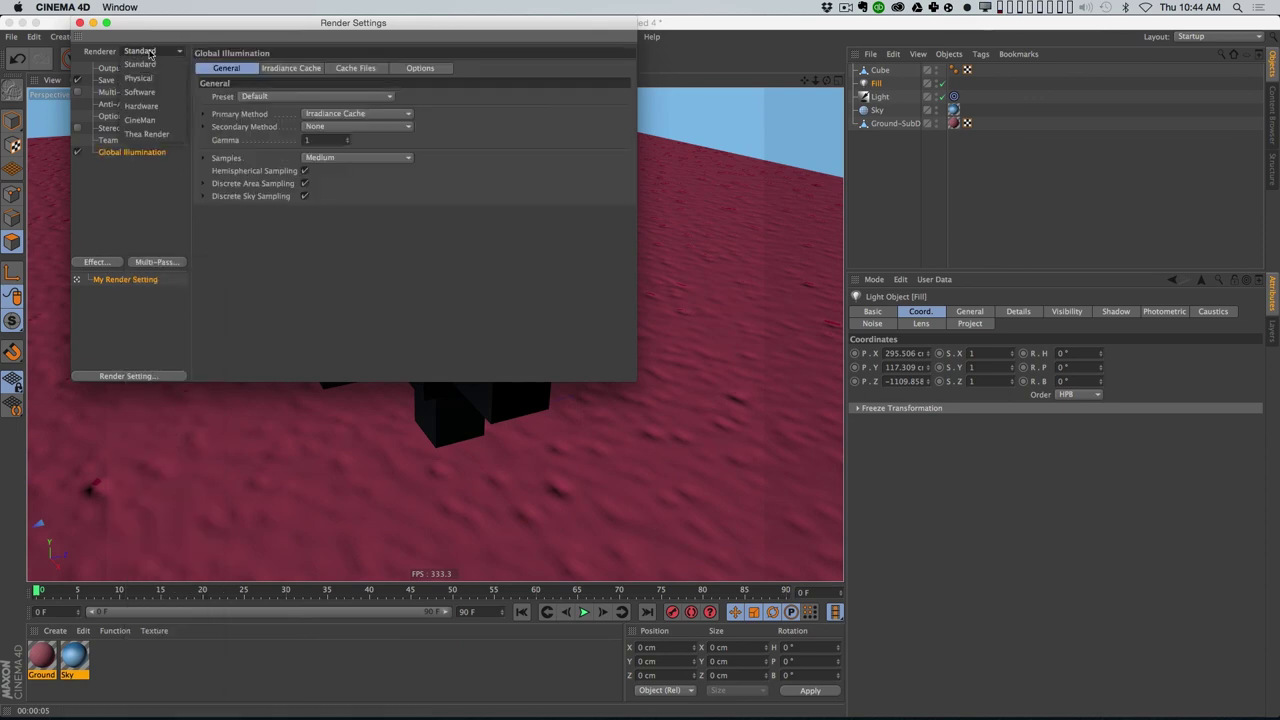
click(80, 22)
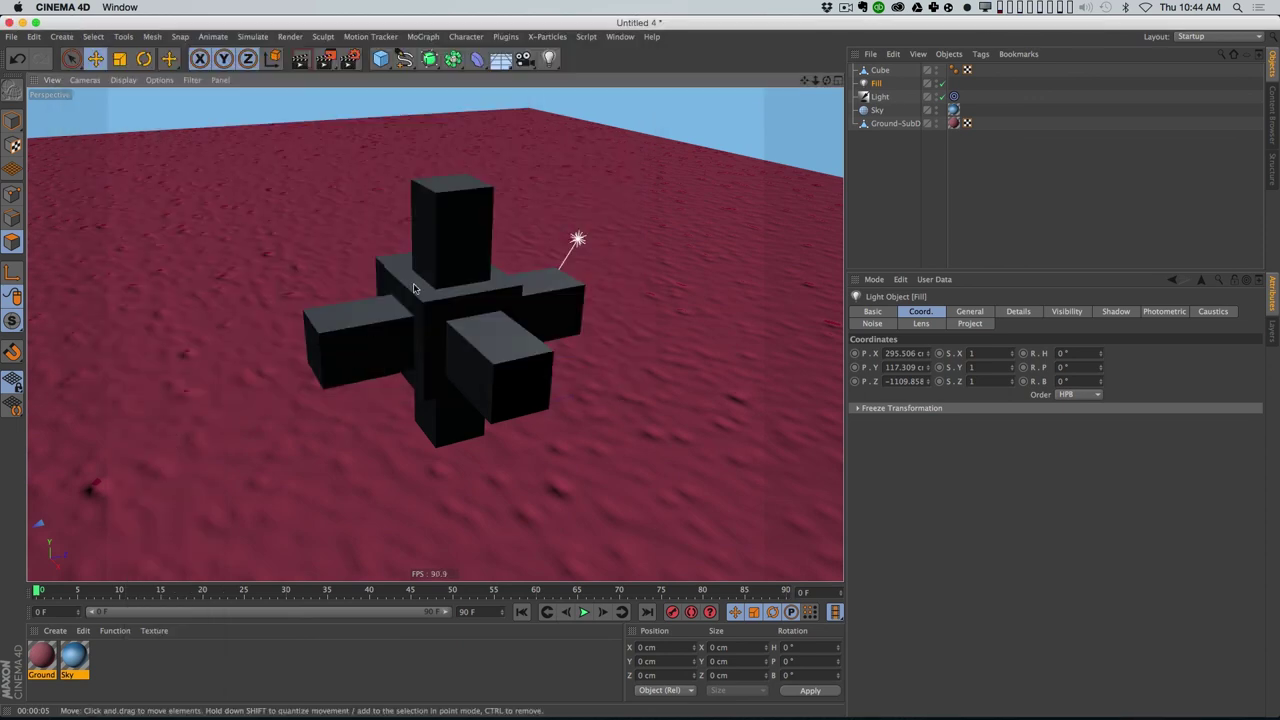
key(super+r)
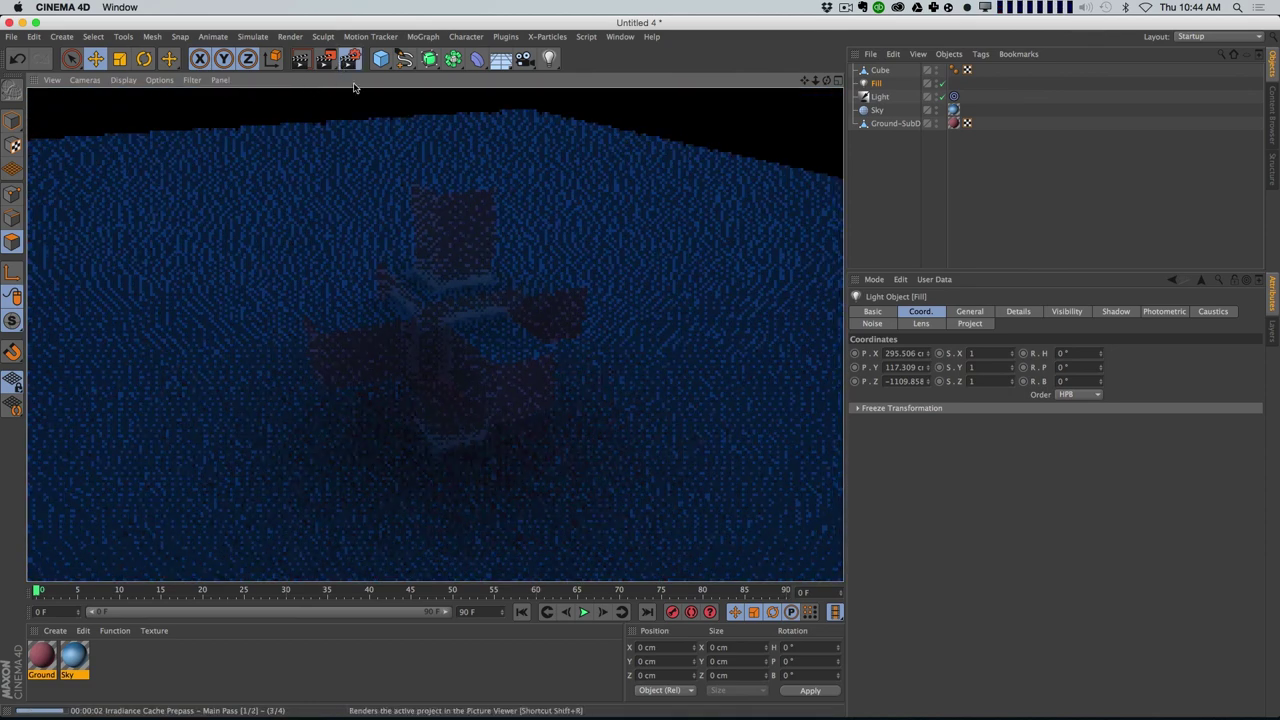
Step: Turn on Auto Load and Skip Prepass (If Present) in Global Illumination's cache files
key(super+b)
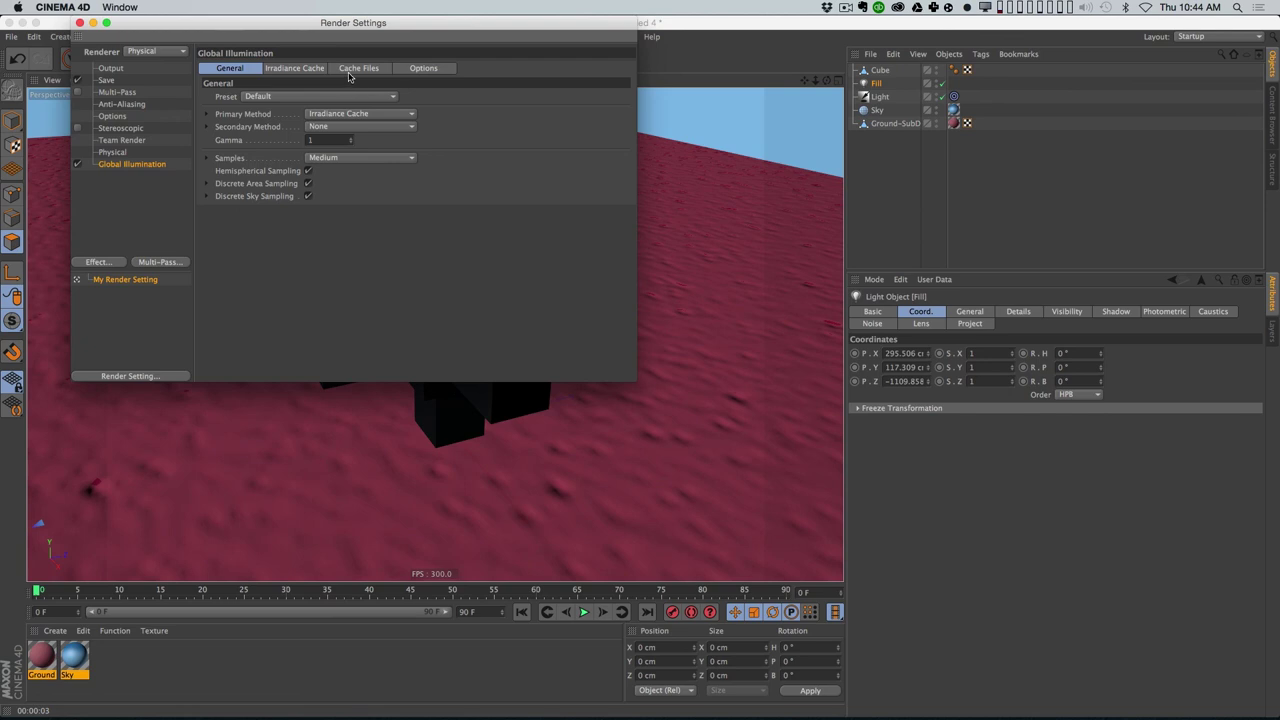
click(350, 68)
click(313, 148)
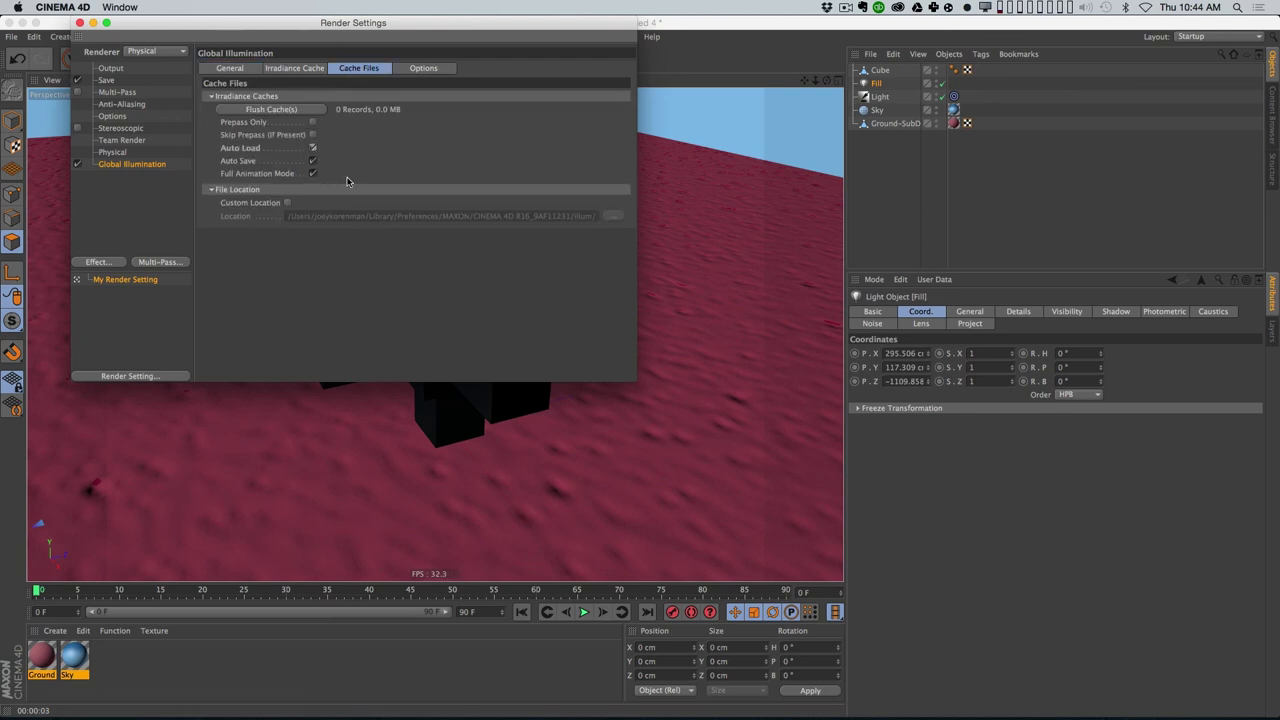
click(313, 135)
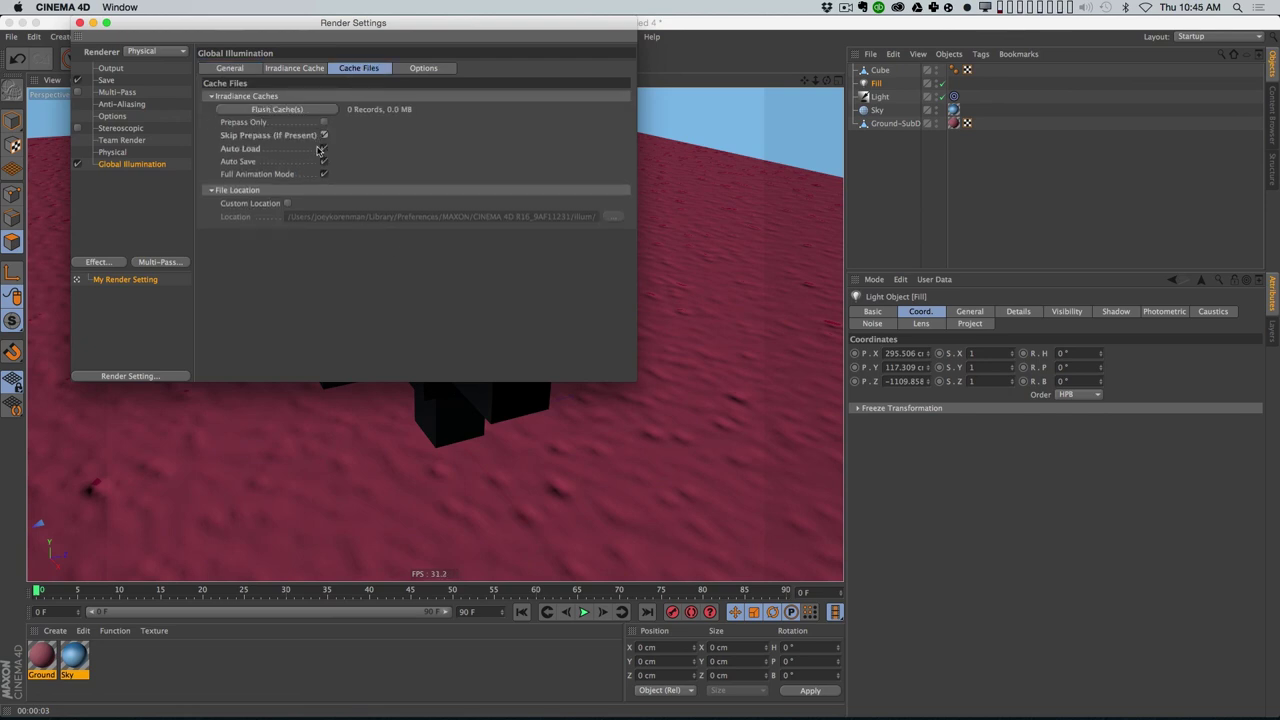
click(80, 22)
Step: Render the GI preview, switch the renderer from Physical to Standard, and render again
key(super+r)
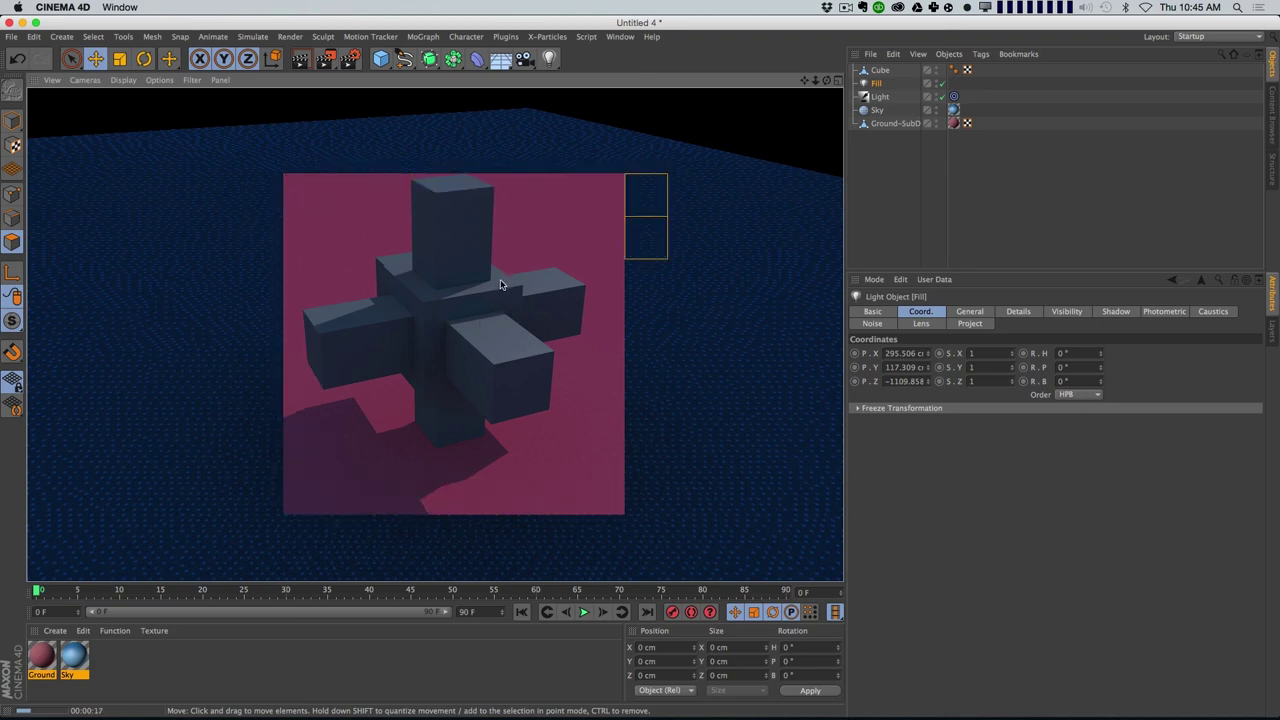
click(350, 58)
click(146, 53)
click(149, 65)
click(80, 22)
key(ctrl+r)
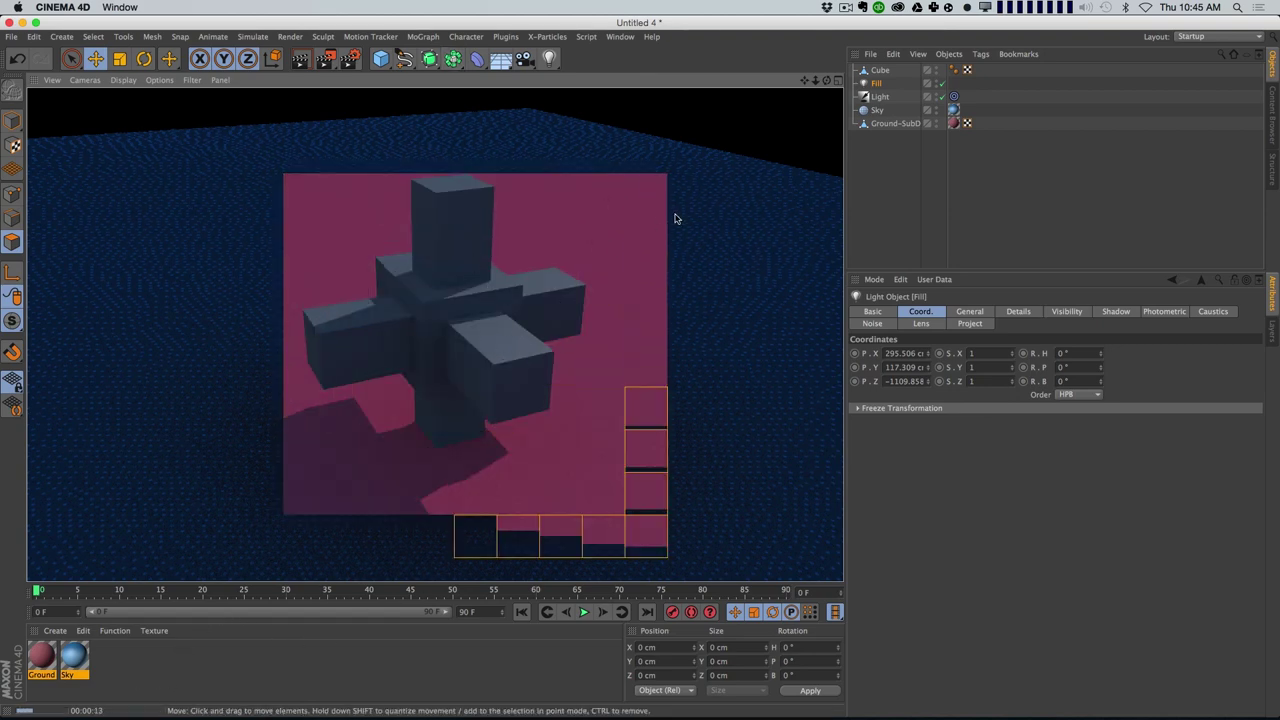
click(955, 214)
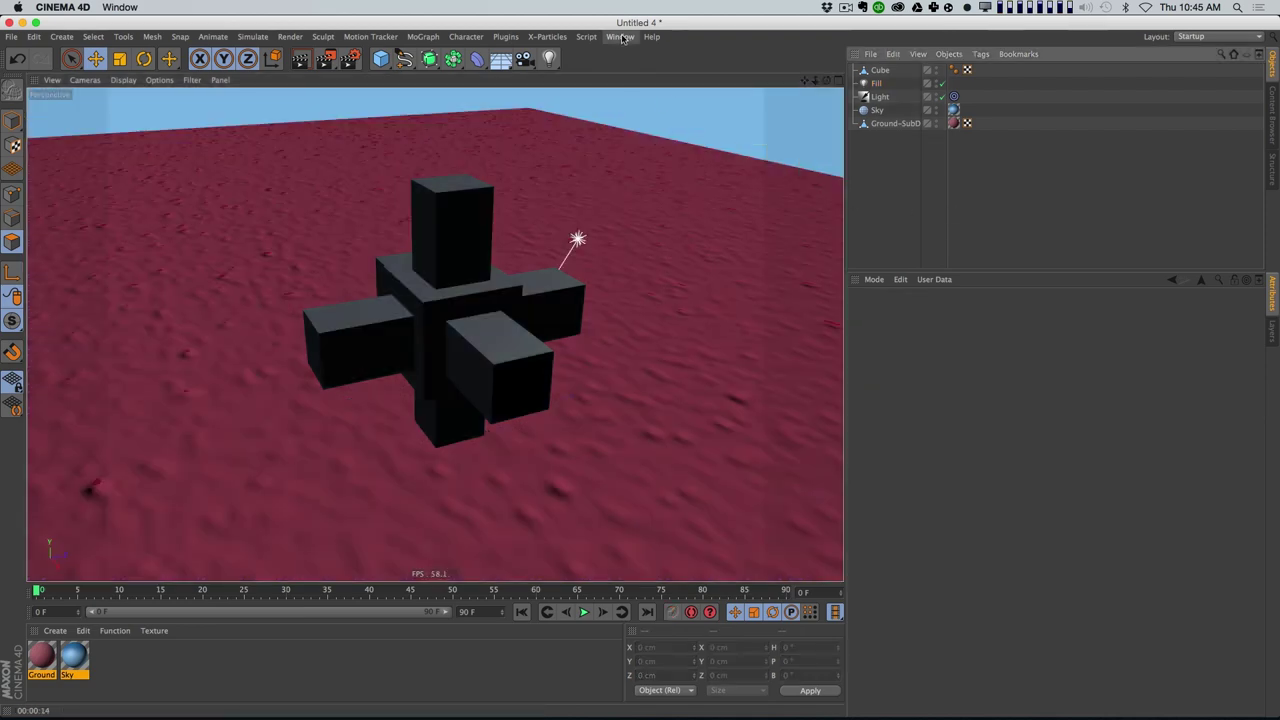
Step: Open the Picture Viewer and inspect the Burj Khalifa reference image's lower sections
click(621, 37)
mouse_move(679, 318)
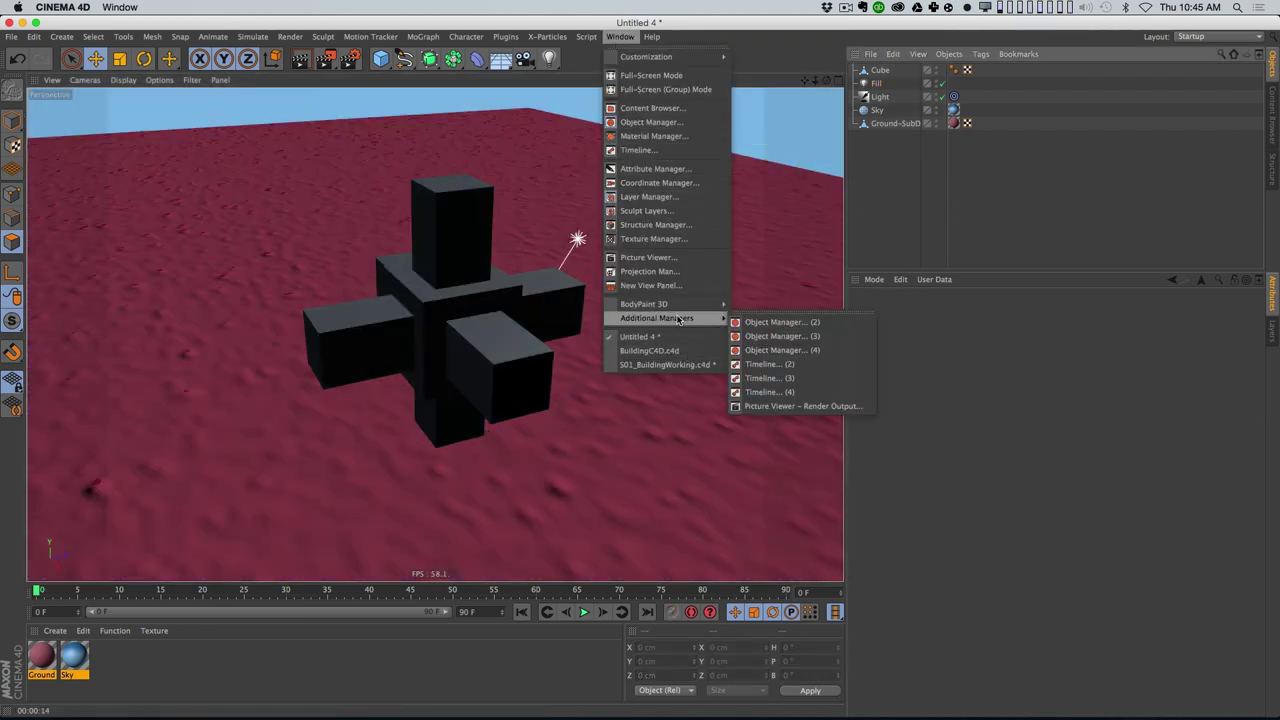
click(648, 257)
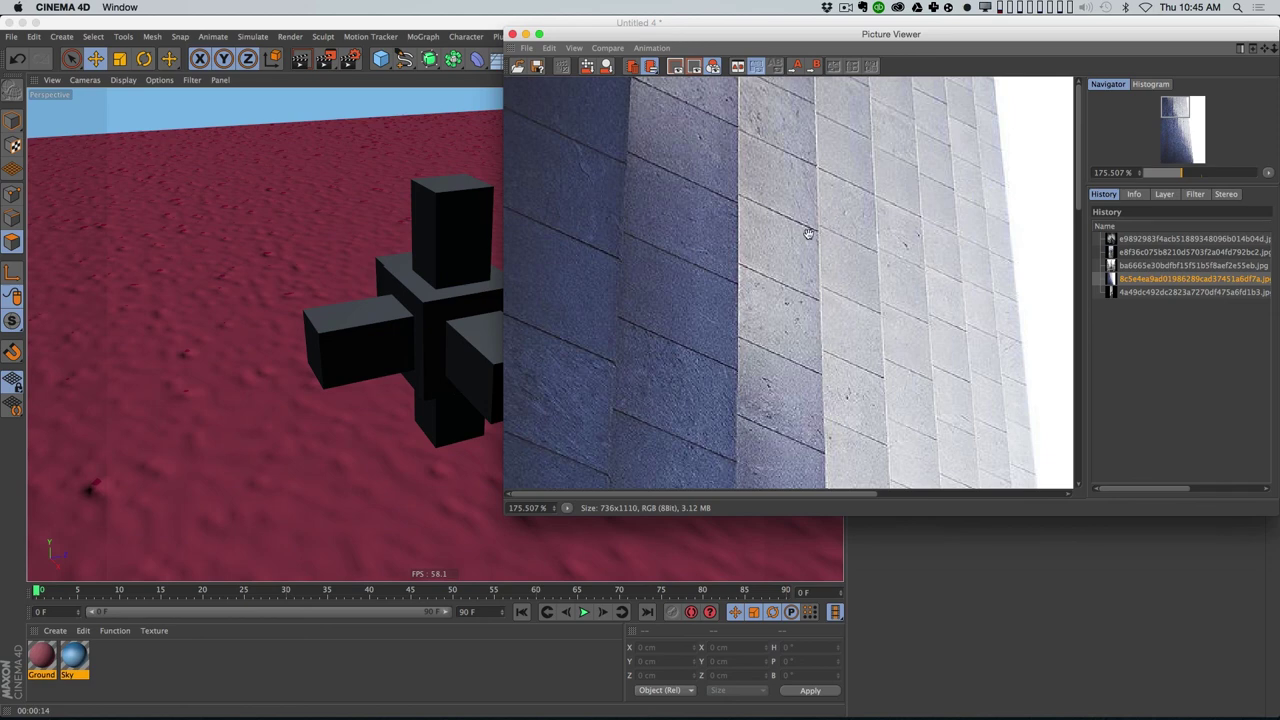
scroll(810, 228, down, 6)
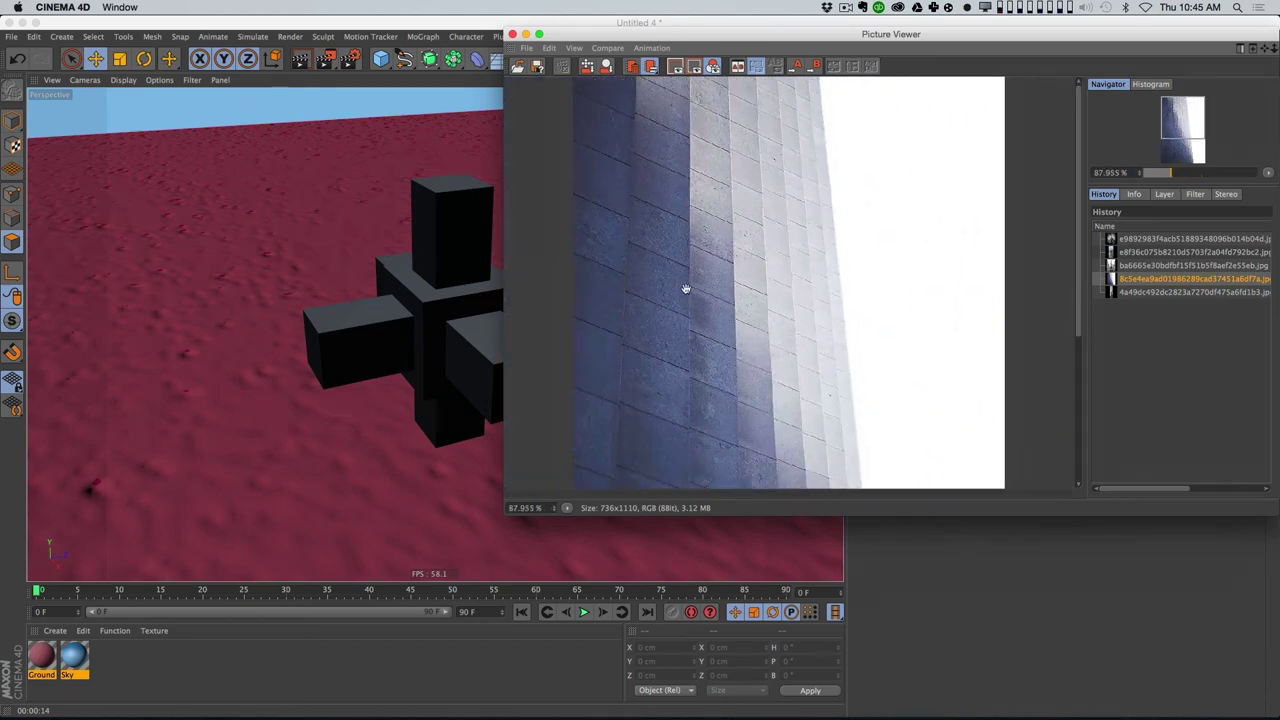
scroll(957, 211, up, 7)
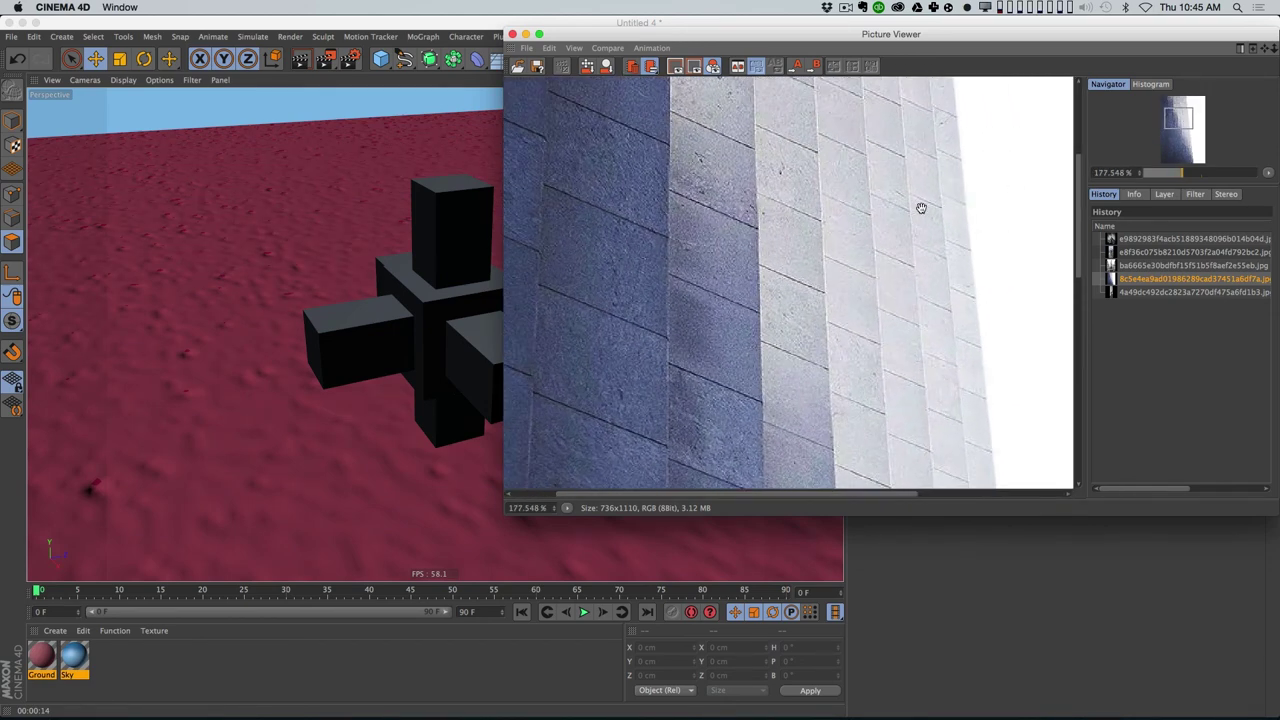
drag(678, 295, 833, 320)
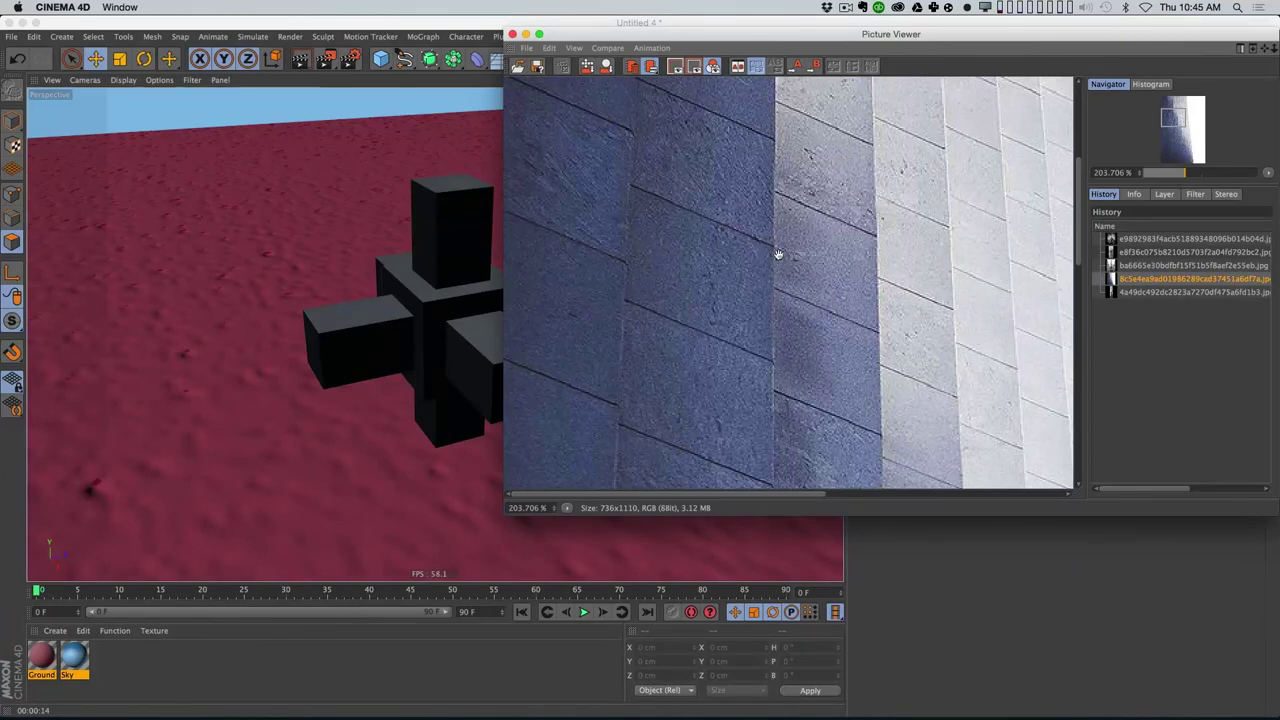
scroll(609, 363, down, 5)
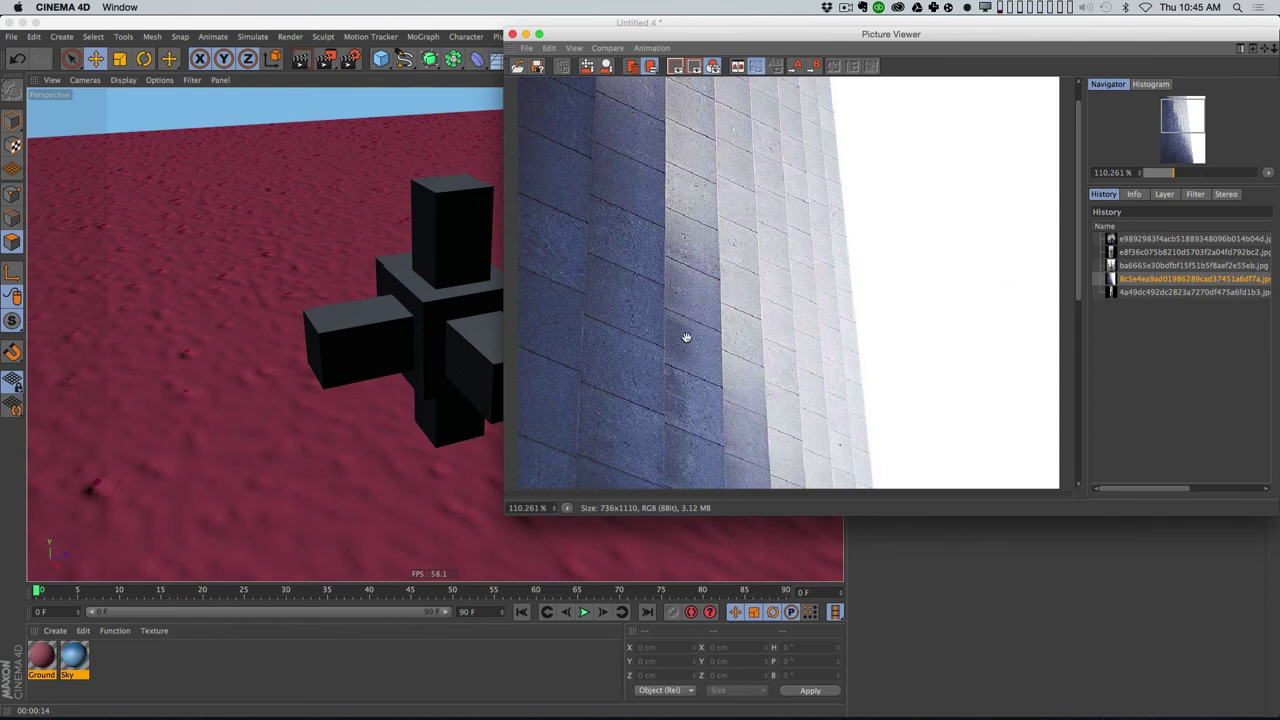
click(1145, 293)
scroll(1008, 277, up, 6)
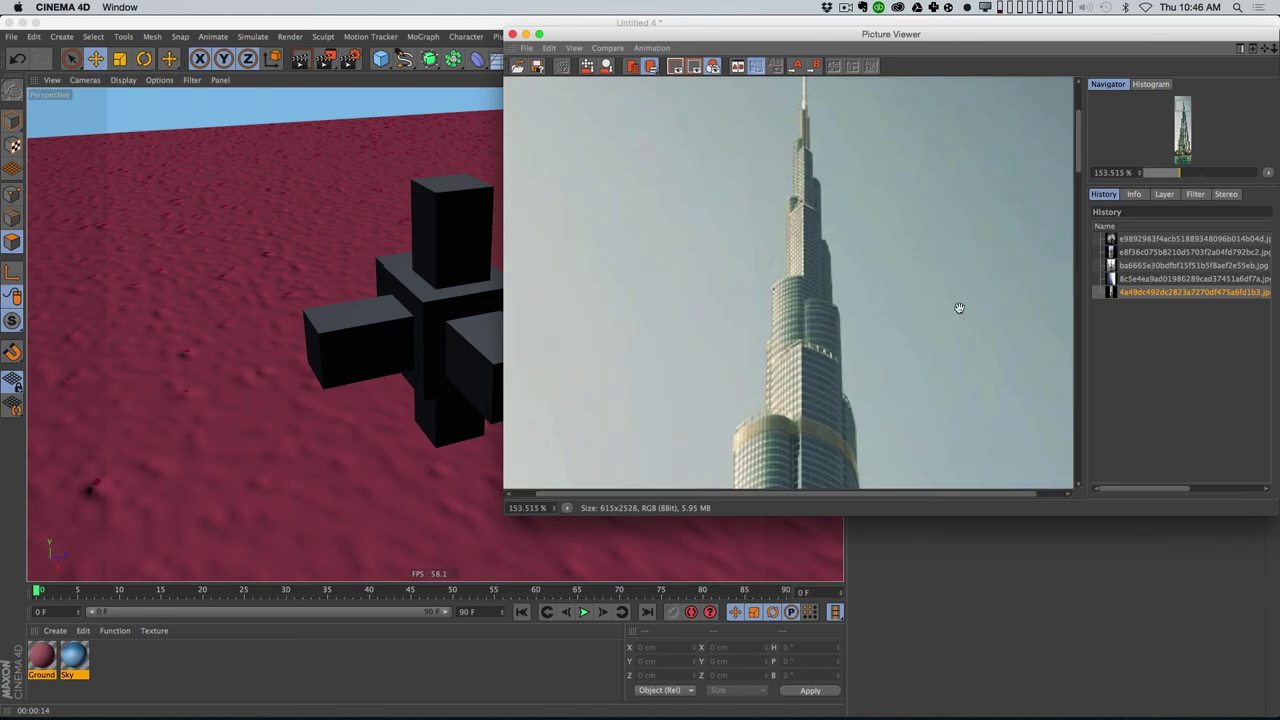
mouse_move(796, 395)
mouse_down()
mouse_move(837, 229)
mouse_move(871, 343)
mouse_move(777, 243)
mouse_move(805, 203)
mouse_move(805, 90)
mouse_up()
scroll(871, 343, down, 6)
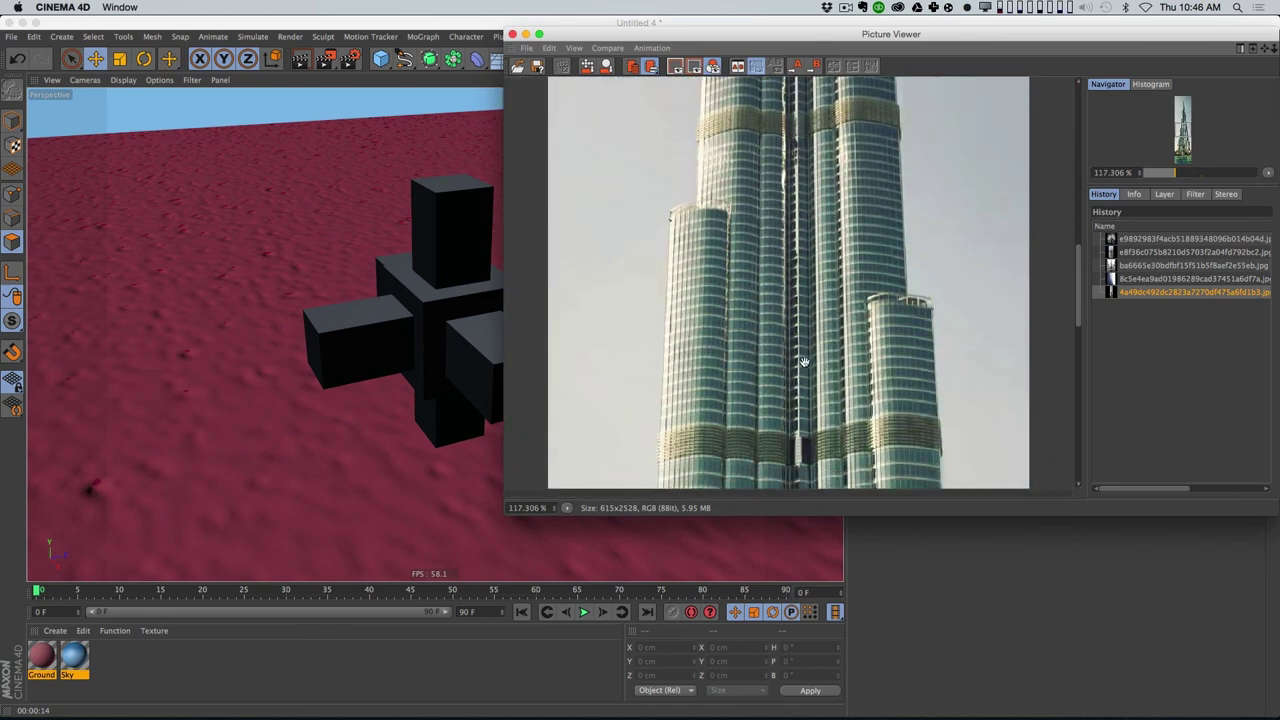
drag(803, 340, 820, 222)
drag(798, 378, 800, 200)
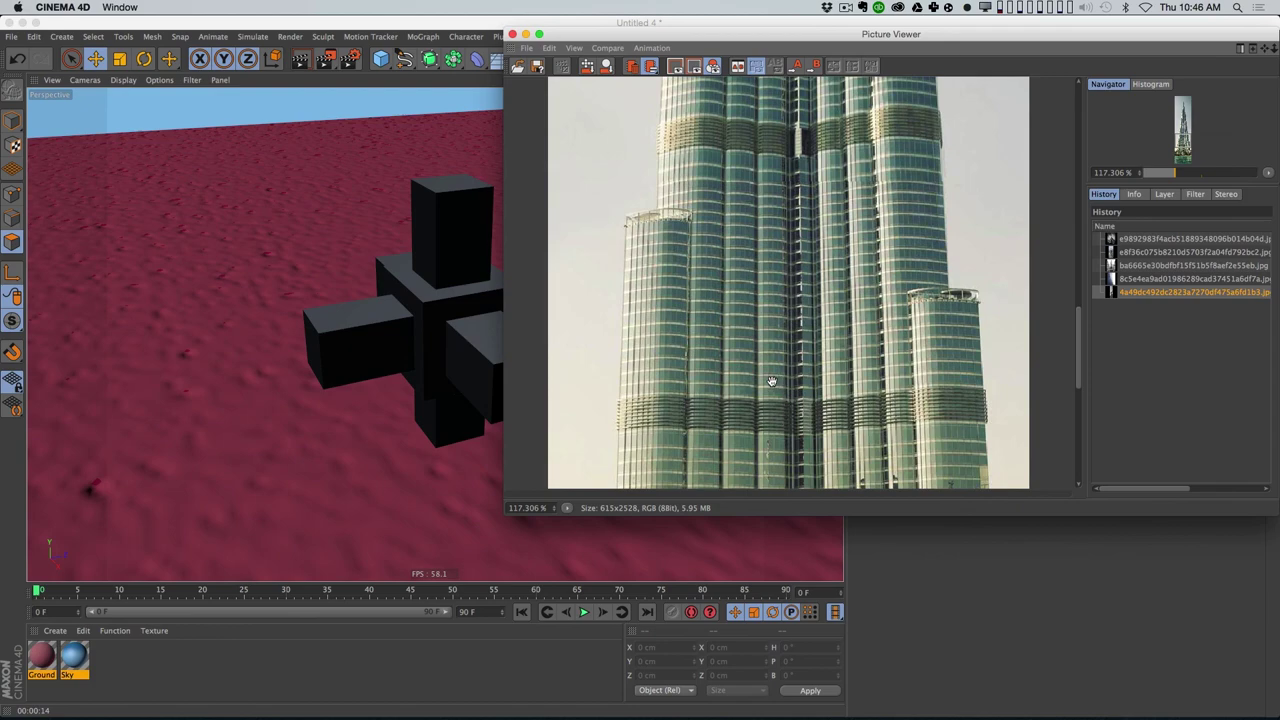
Step: Compare the Rockefeller, Shanghai tower, angular building and stone wall references, then close the viewer
click(1150, 266)
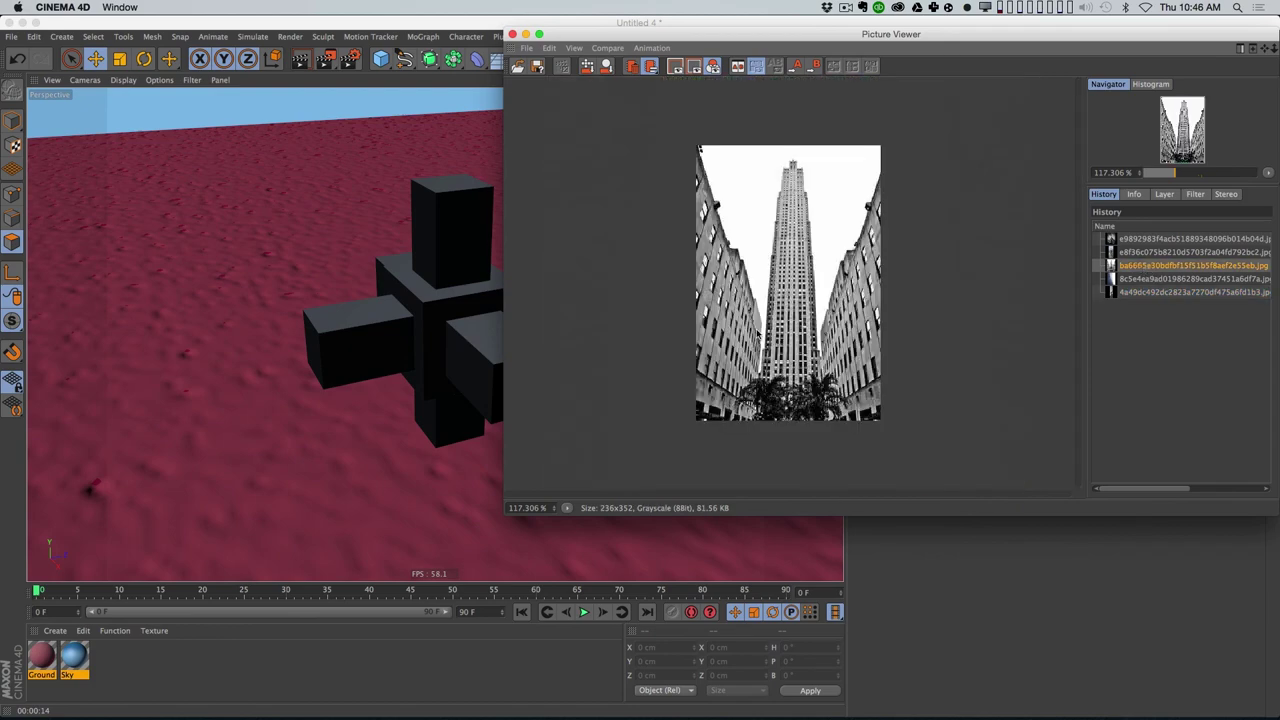
scroll(757, 335, up, 4)
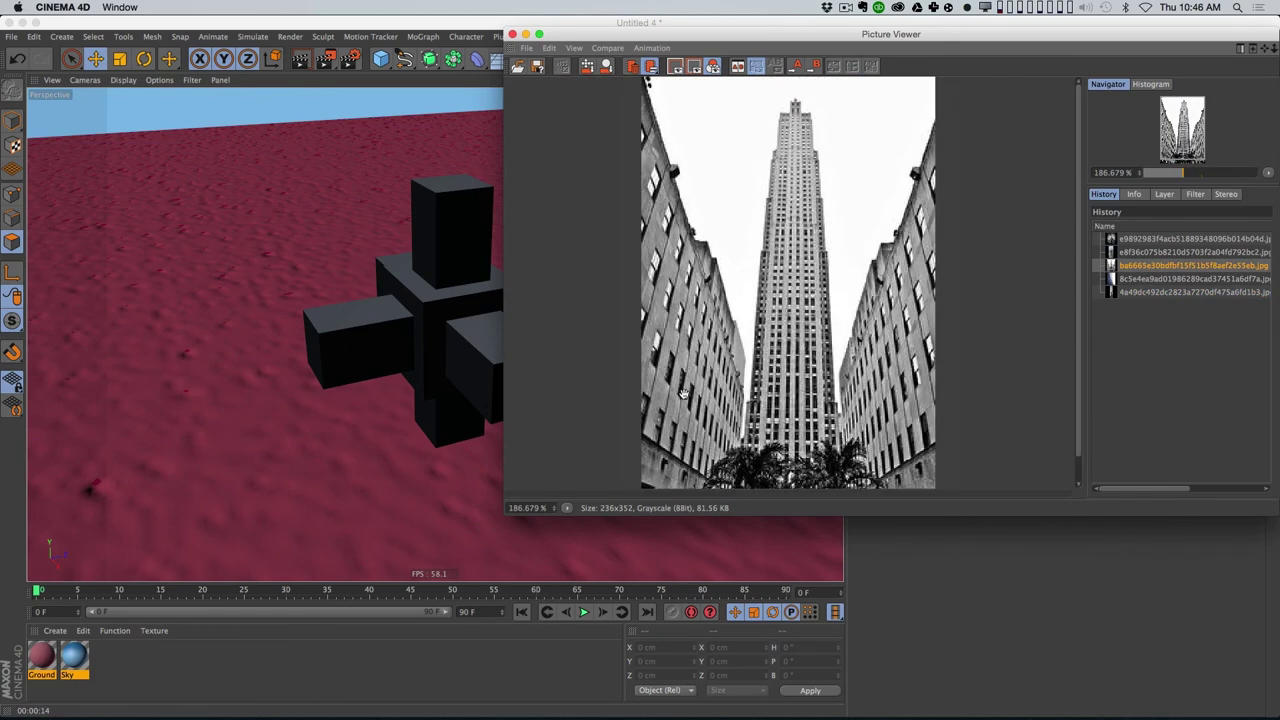
scroll(815, 299, down, 1)
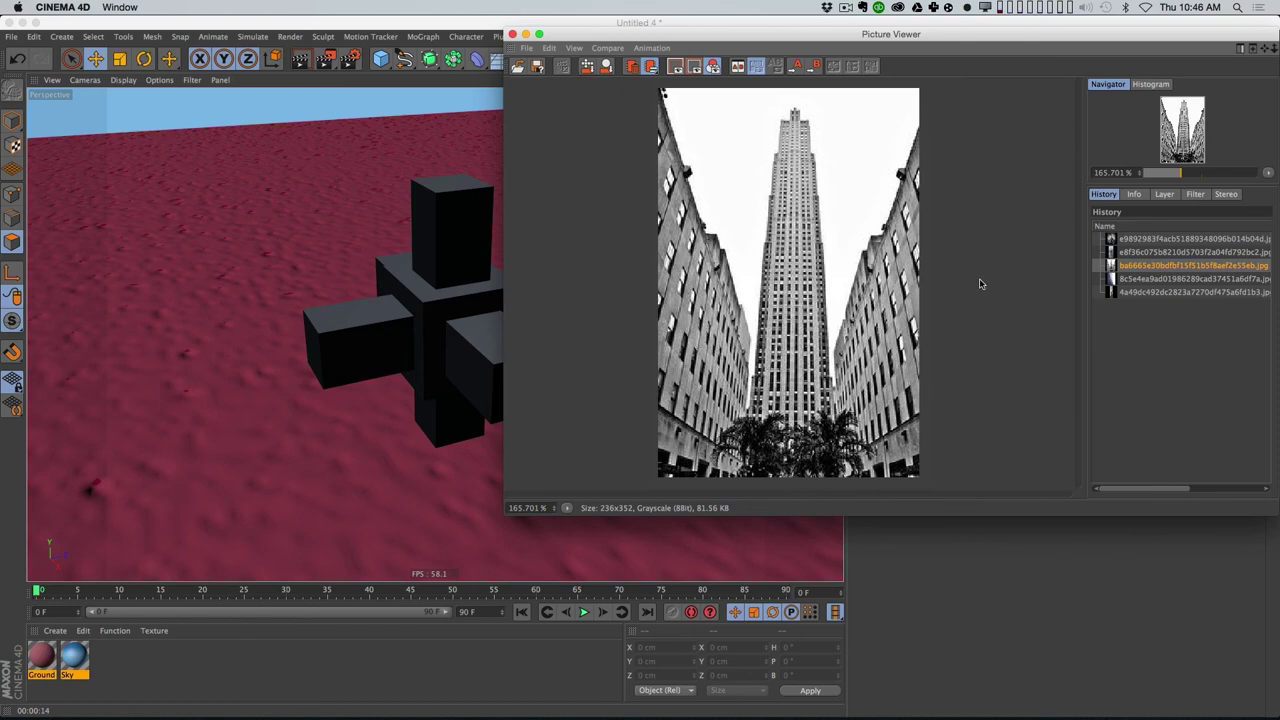
click(1160, 252)
scroll(774, 320, down, 5)
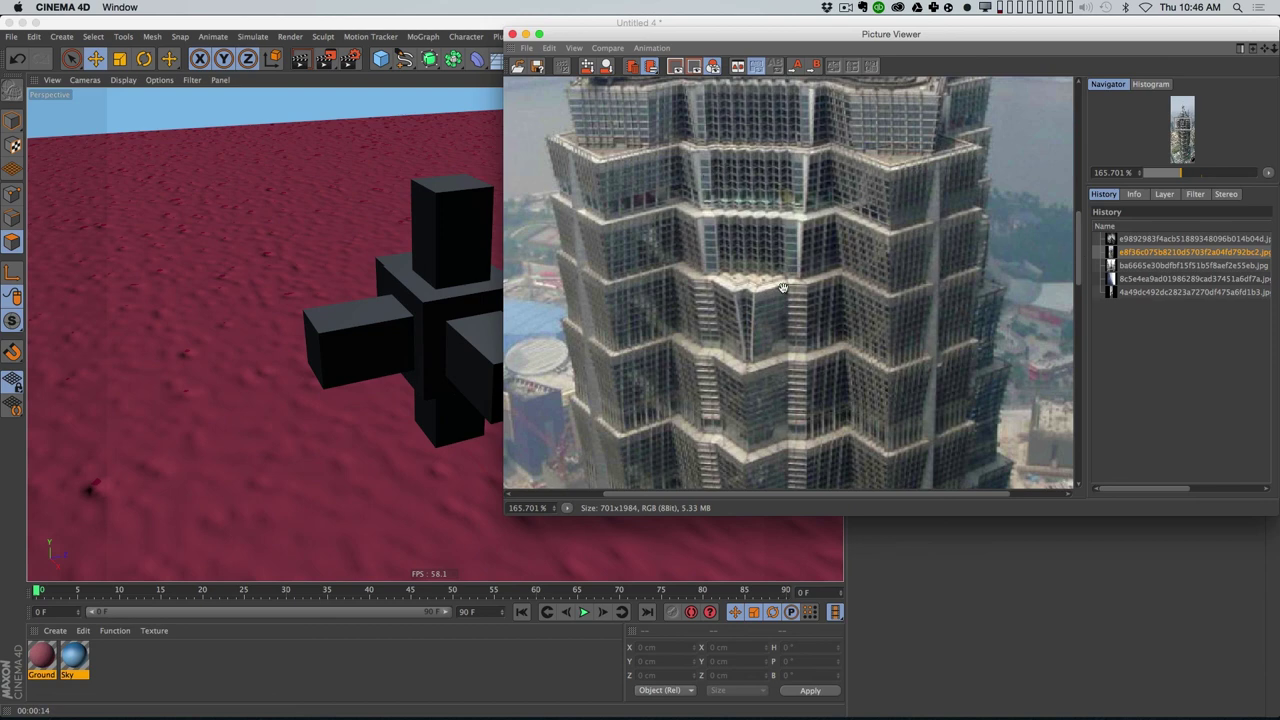
click(1148, 240)
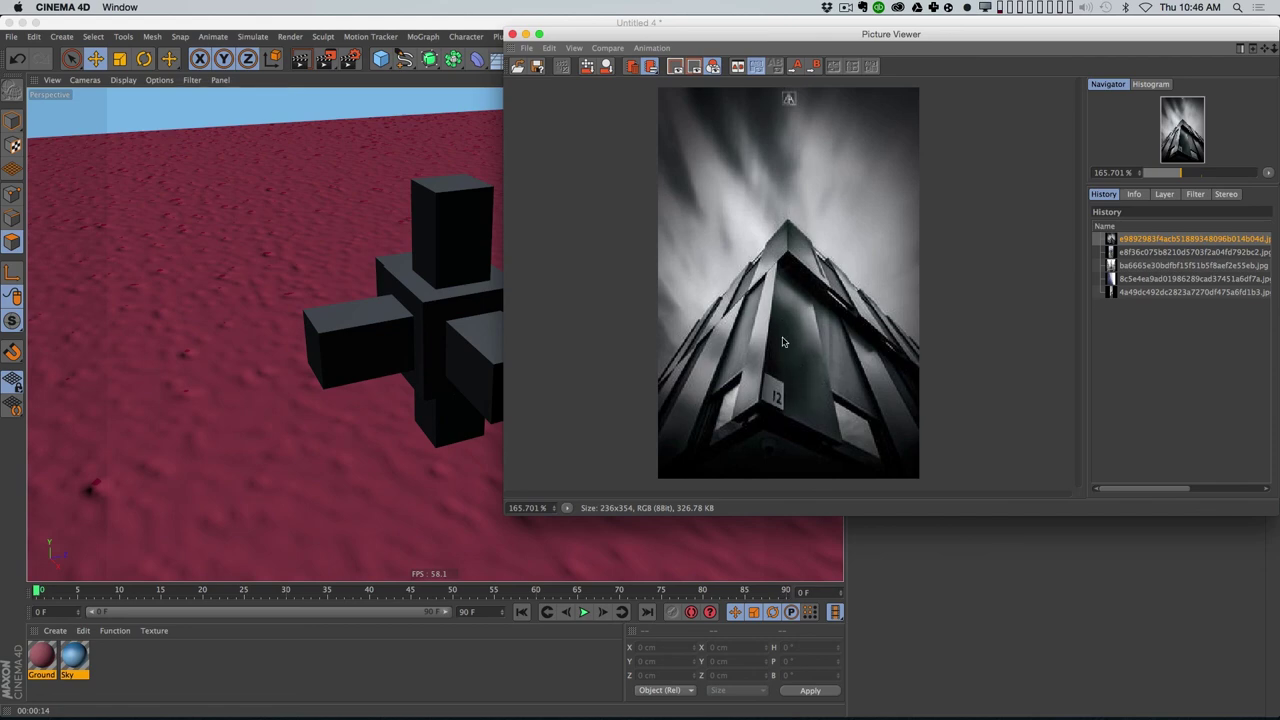
click(1136, 293)
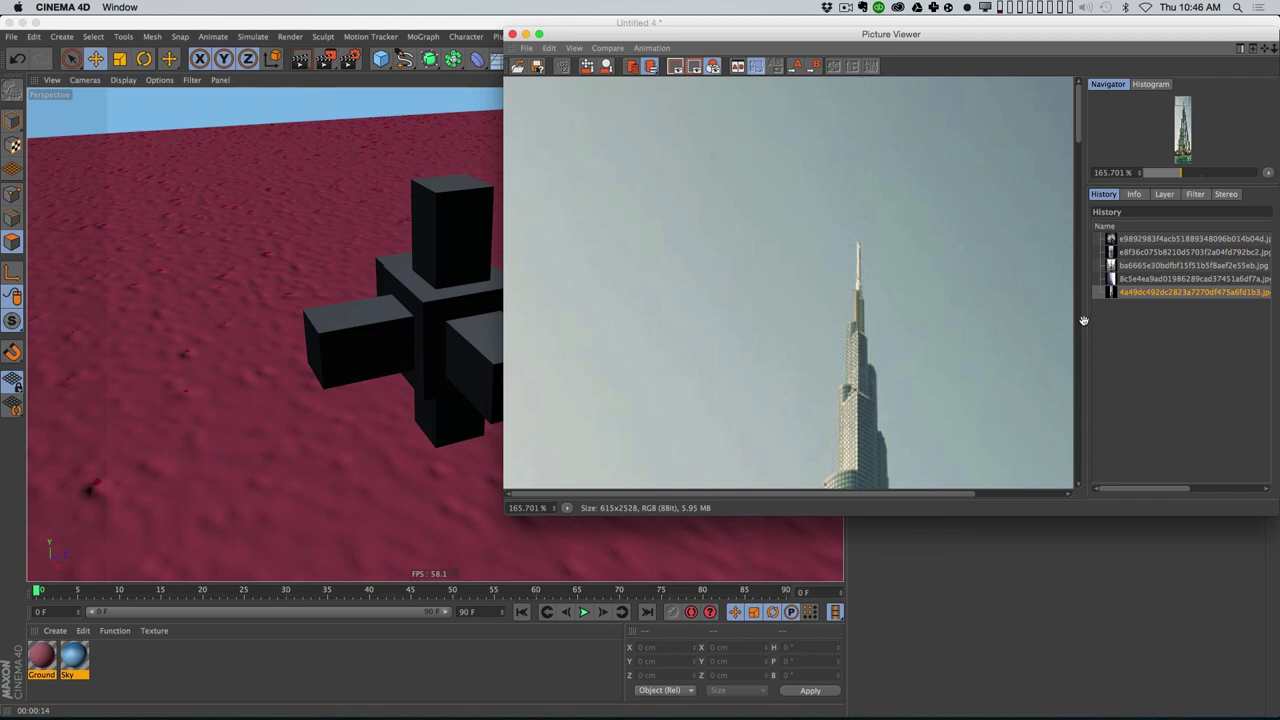
click(1141, 280)
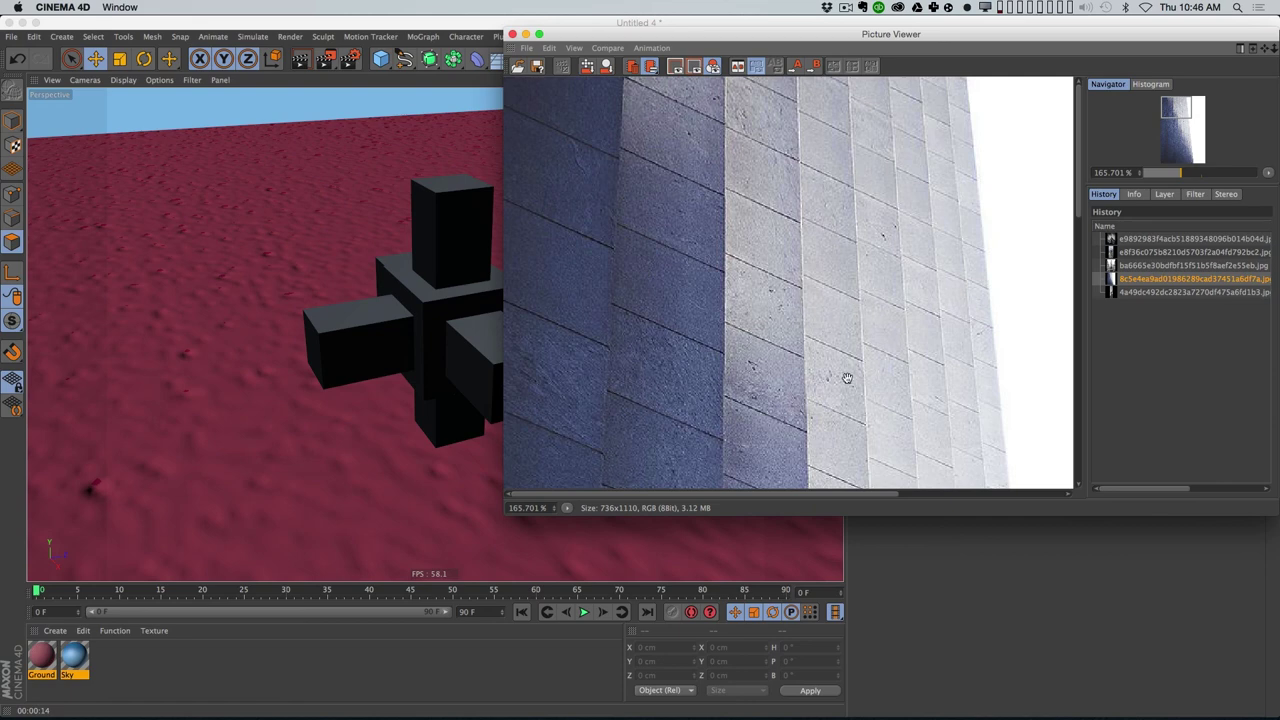
key(super+w)
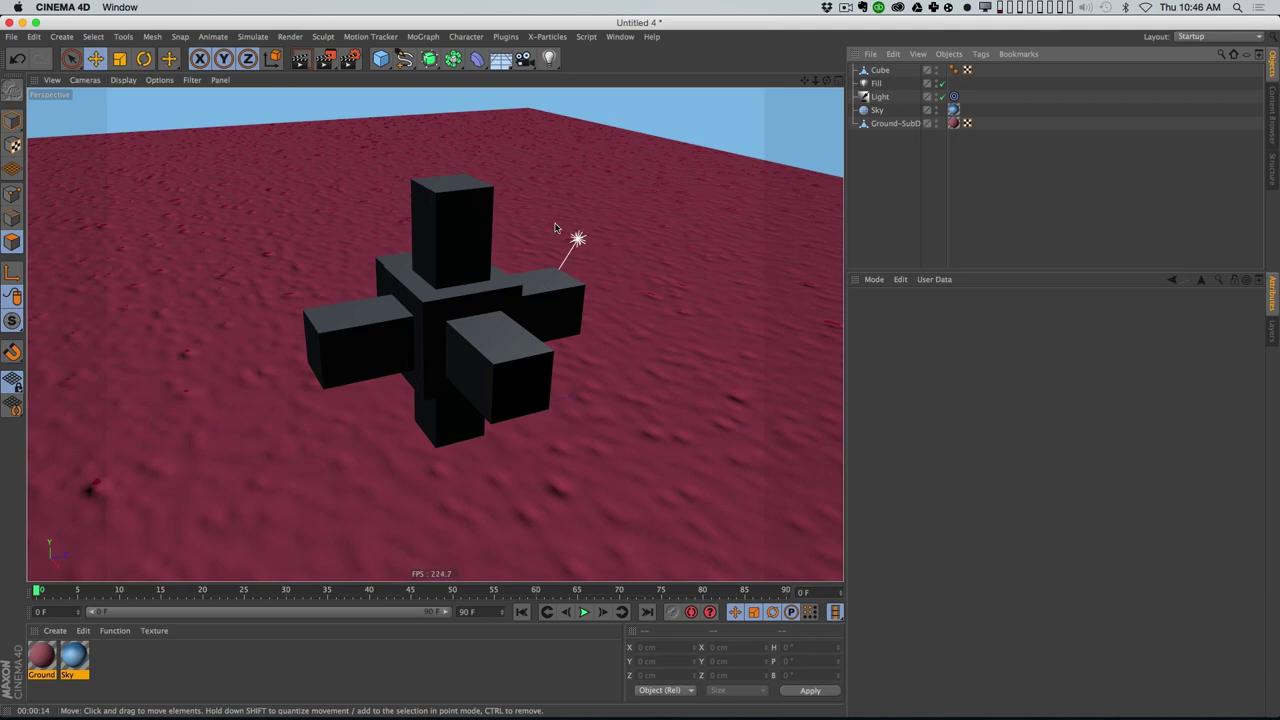
Step: Switch to Chrome and load the cgtextures website
key(super+Tab)
key(super+Tab)
key(super+Tab)
key(super+Tab)
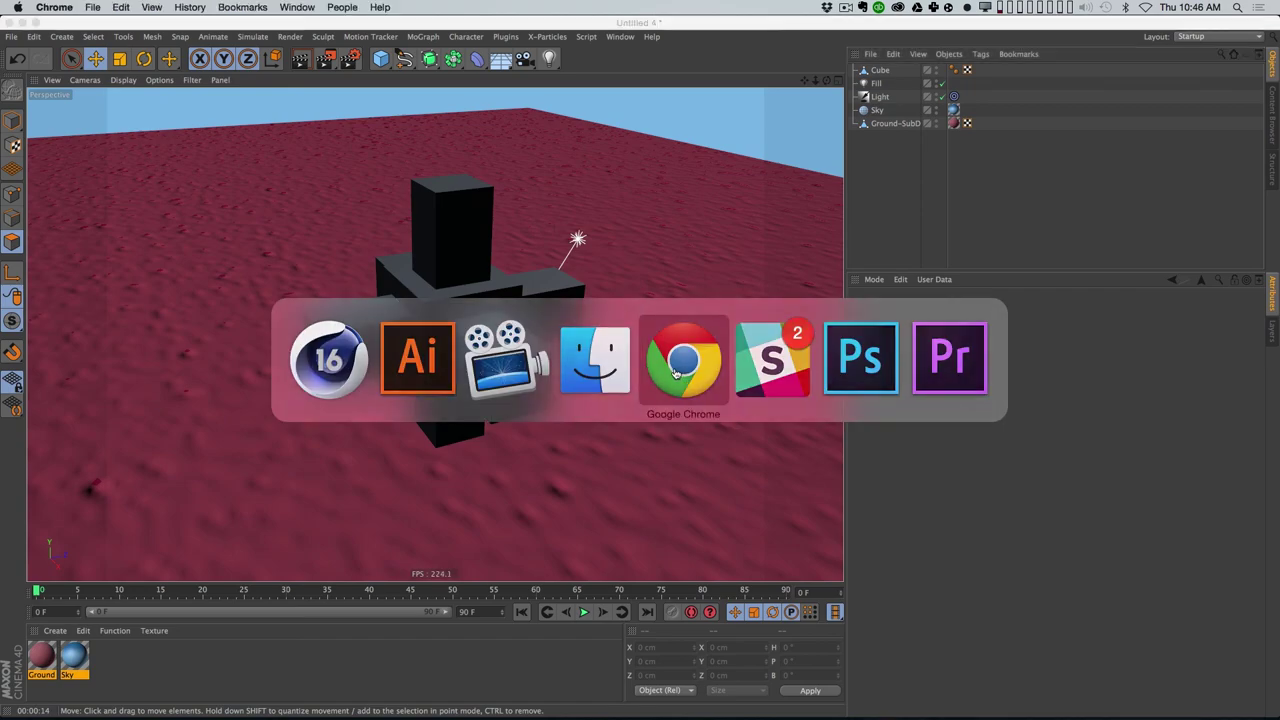
text(cgtextures.com)
key(Return)
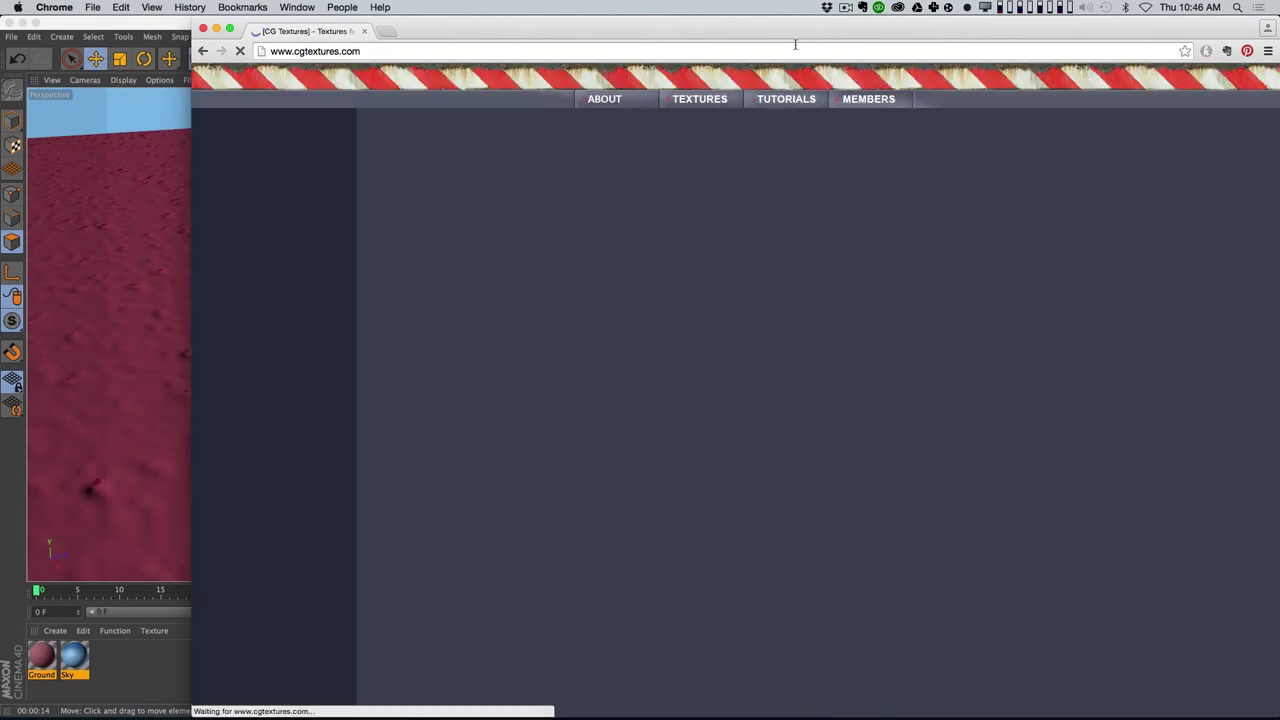
drag(790, 26, 709, 26)
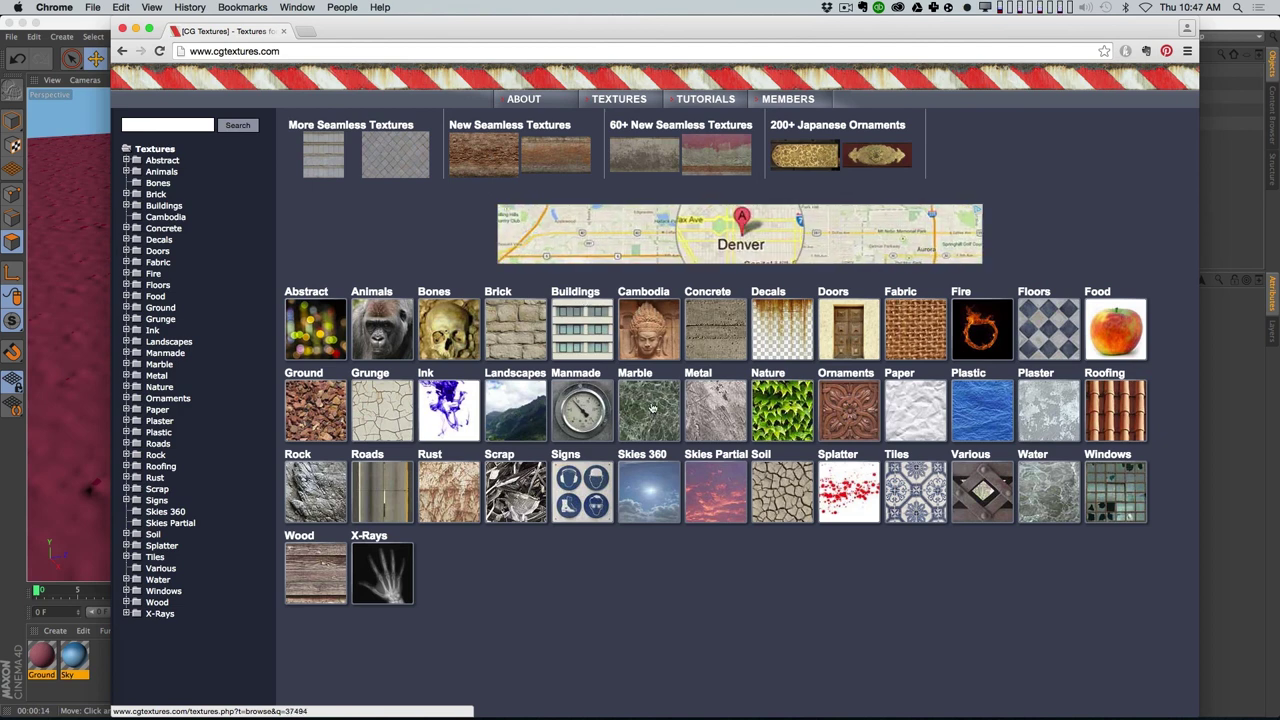
Step: Browse the Metal category, then search the texture library for 'slate'
click(745, 405)
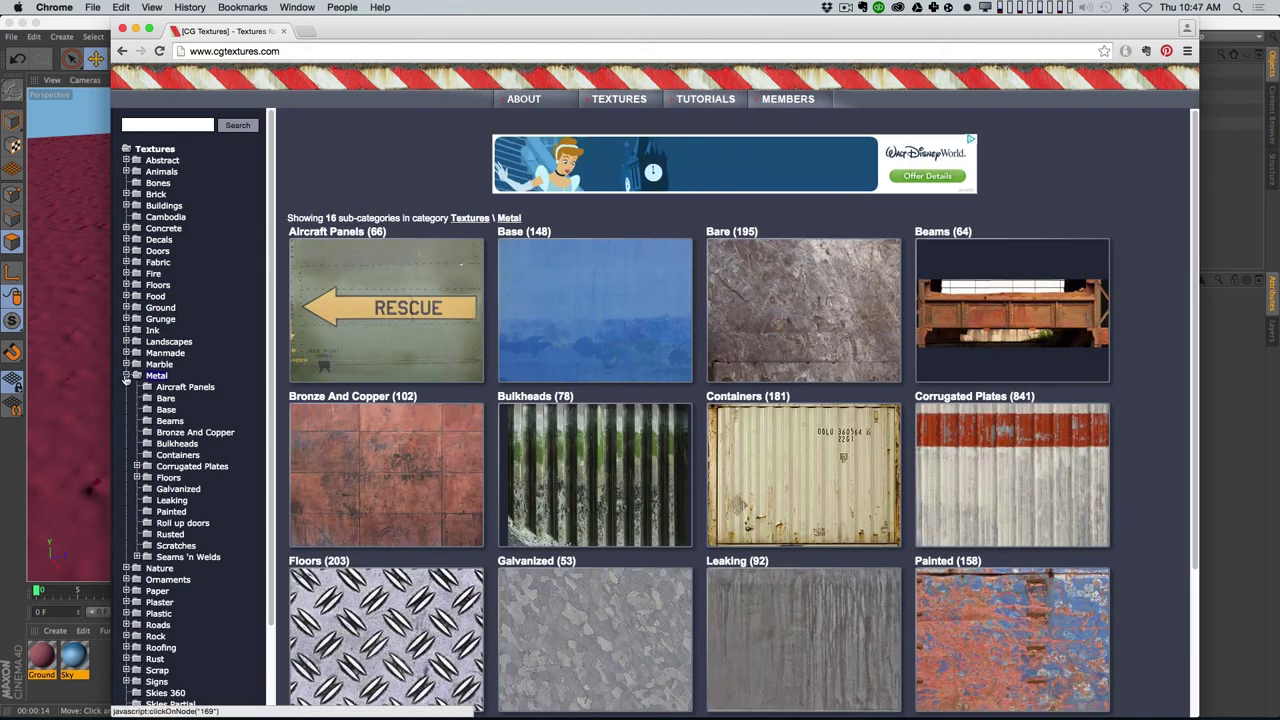
click(126, 375)
click(165, 123)
text(slate)
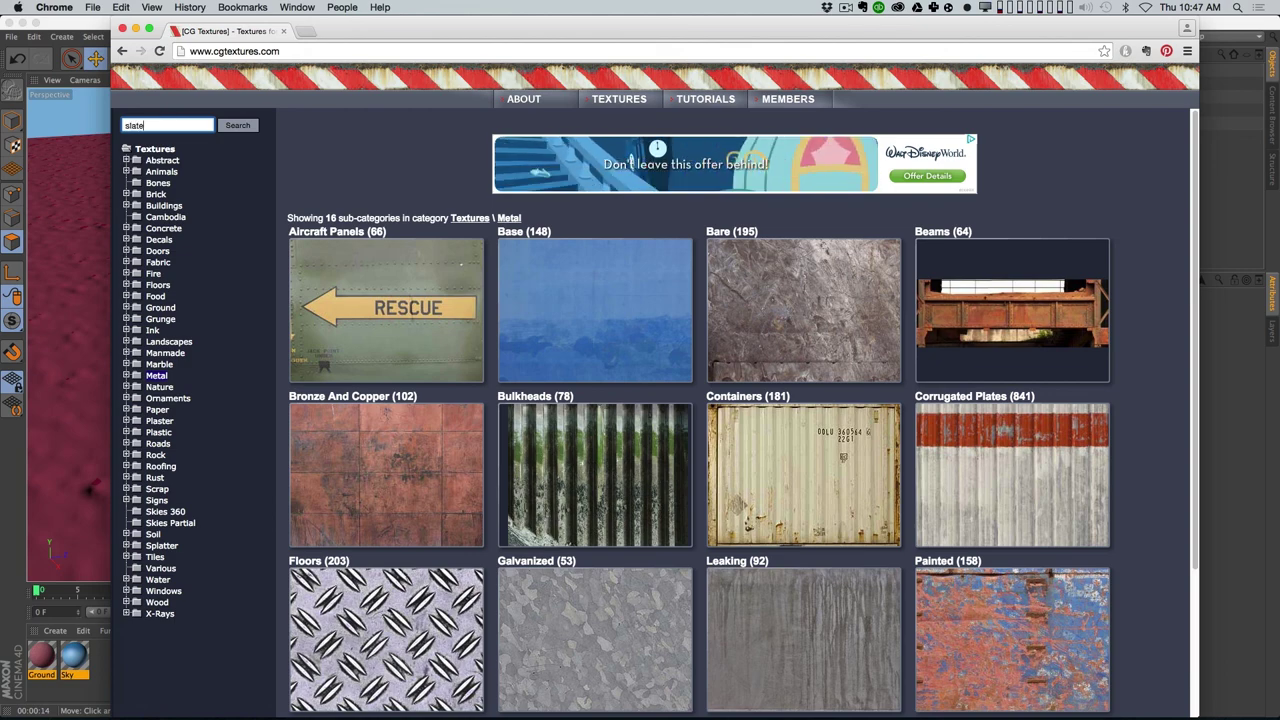
key(Return)
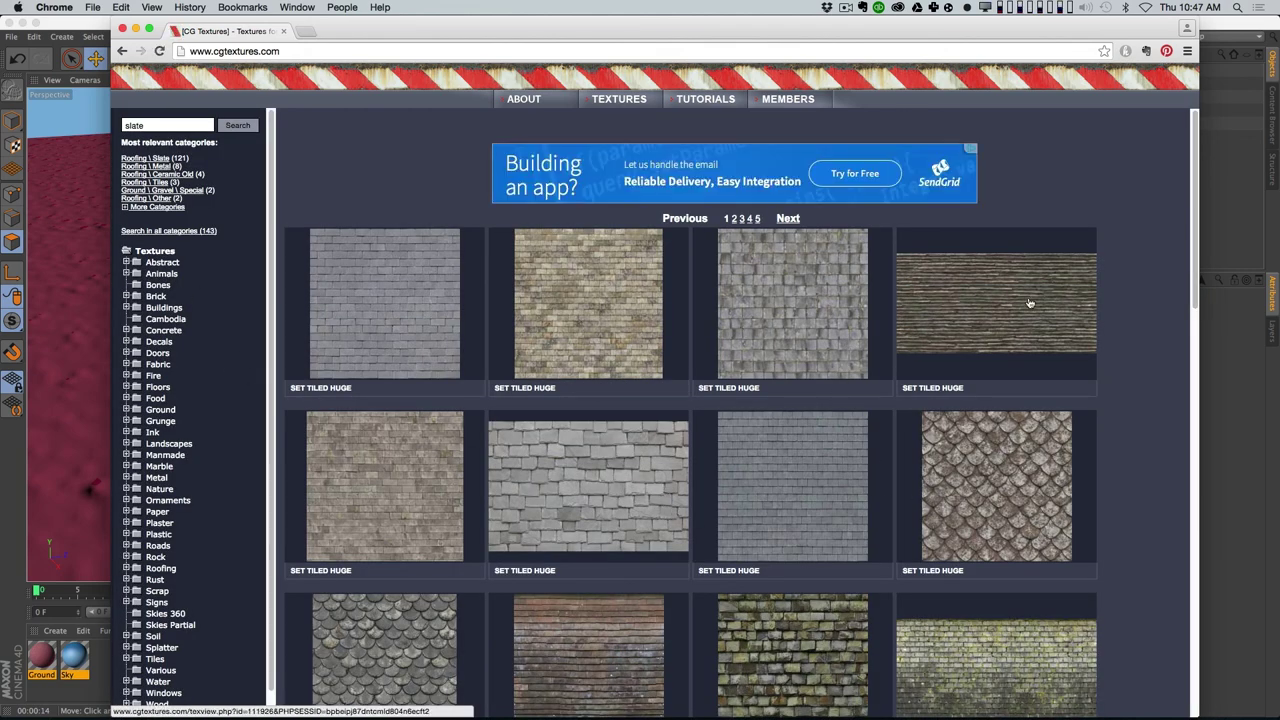
Step: Preview a slate roof-tile texture in a new tab, then close it
scroll(1028, 300, down, 5)
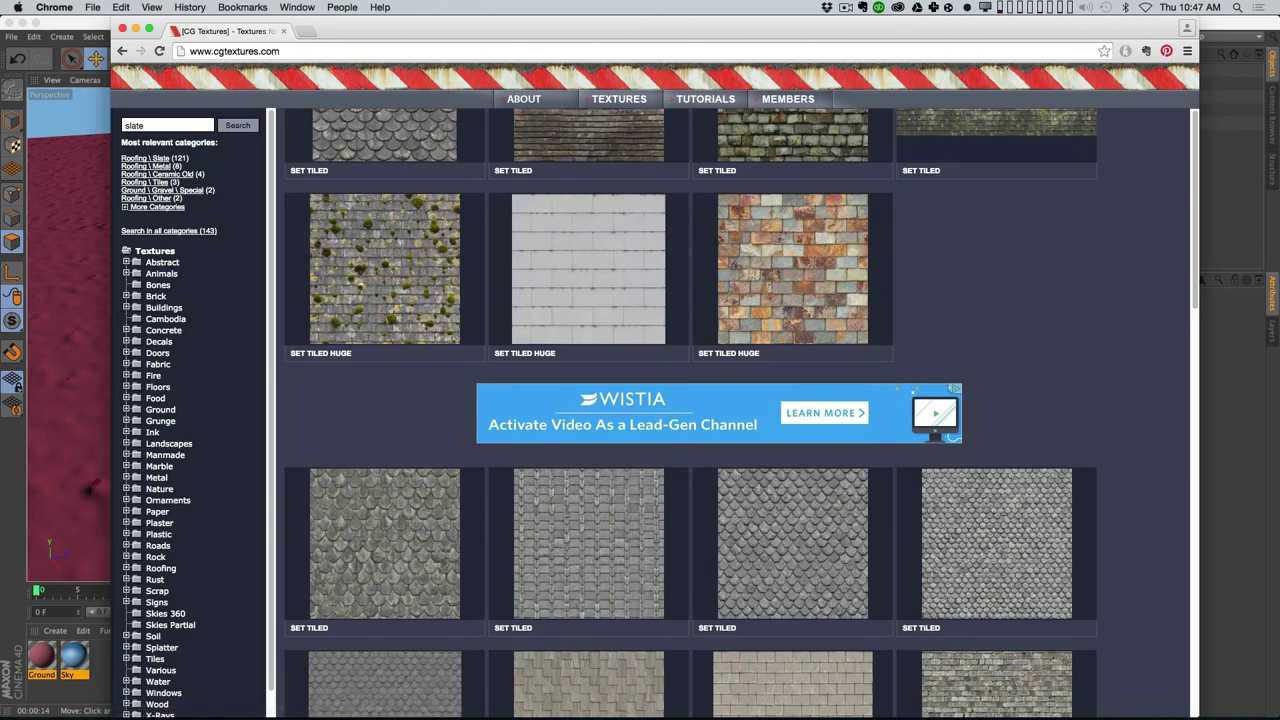
scroll(1000, 330, down, 5)
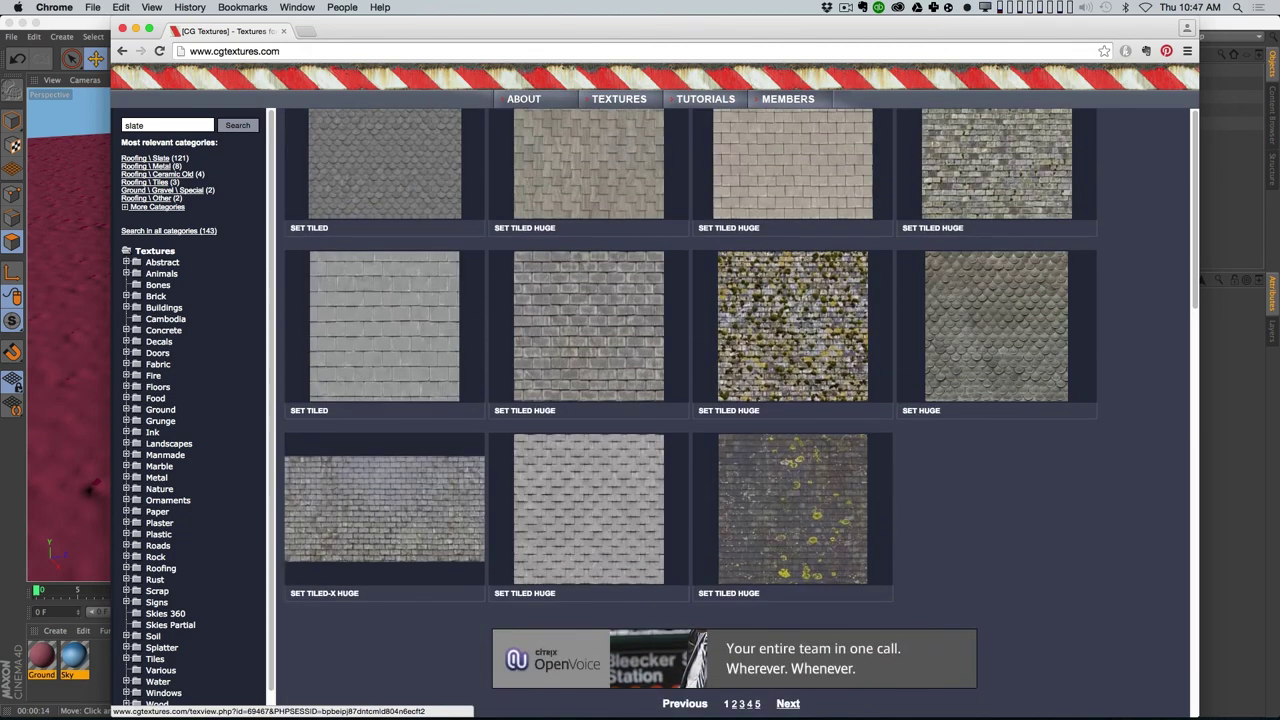
click(380, 344)
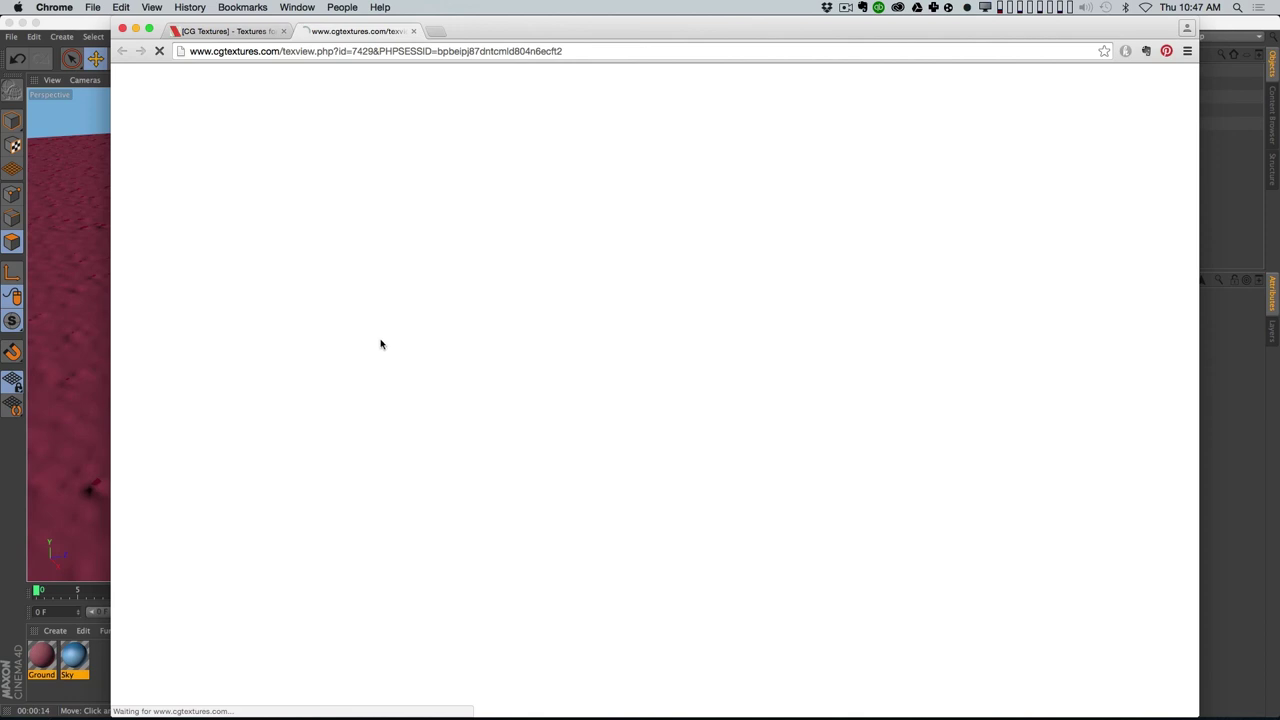
mouse_move(403, 455)
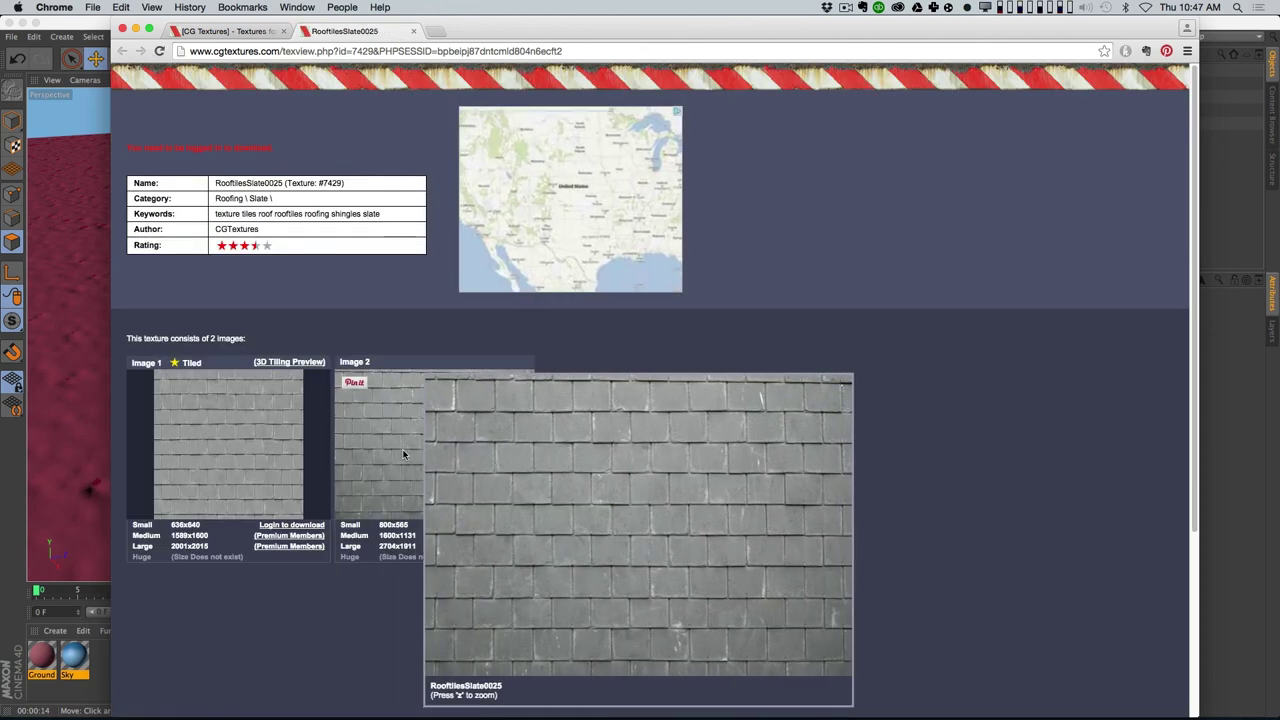
mouse_move(283, 462)
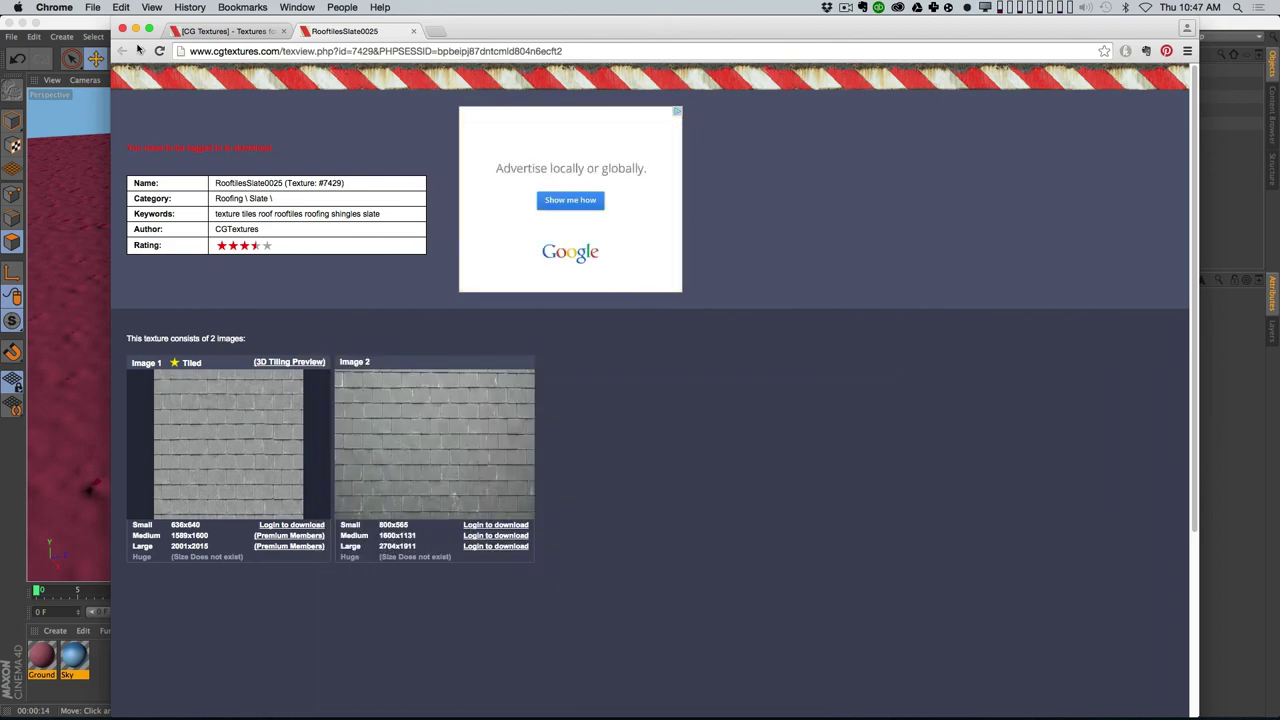
key(super+w)
Step: Replace the search term with 'granite' and scroll through the results
scroll(564, 467, down, 5)
scroll(690, 410, up, 10)
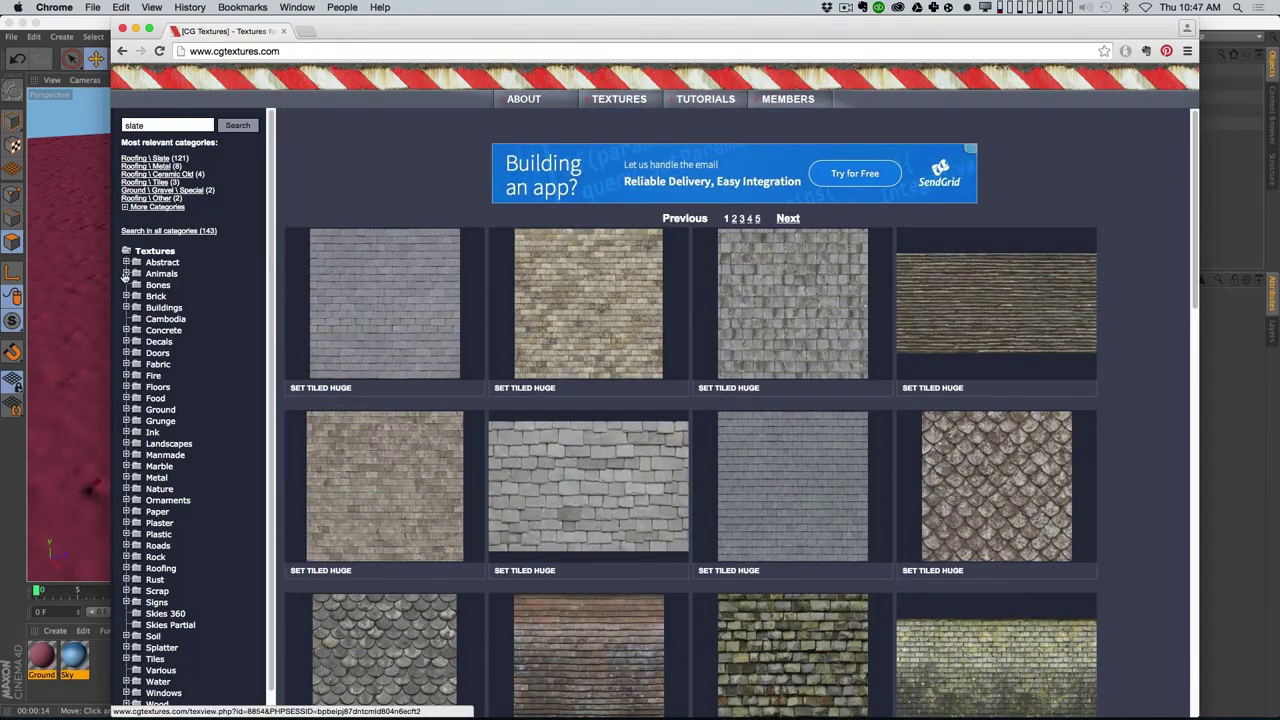
click(124, 125)
text(granit)
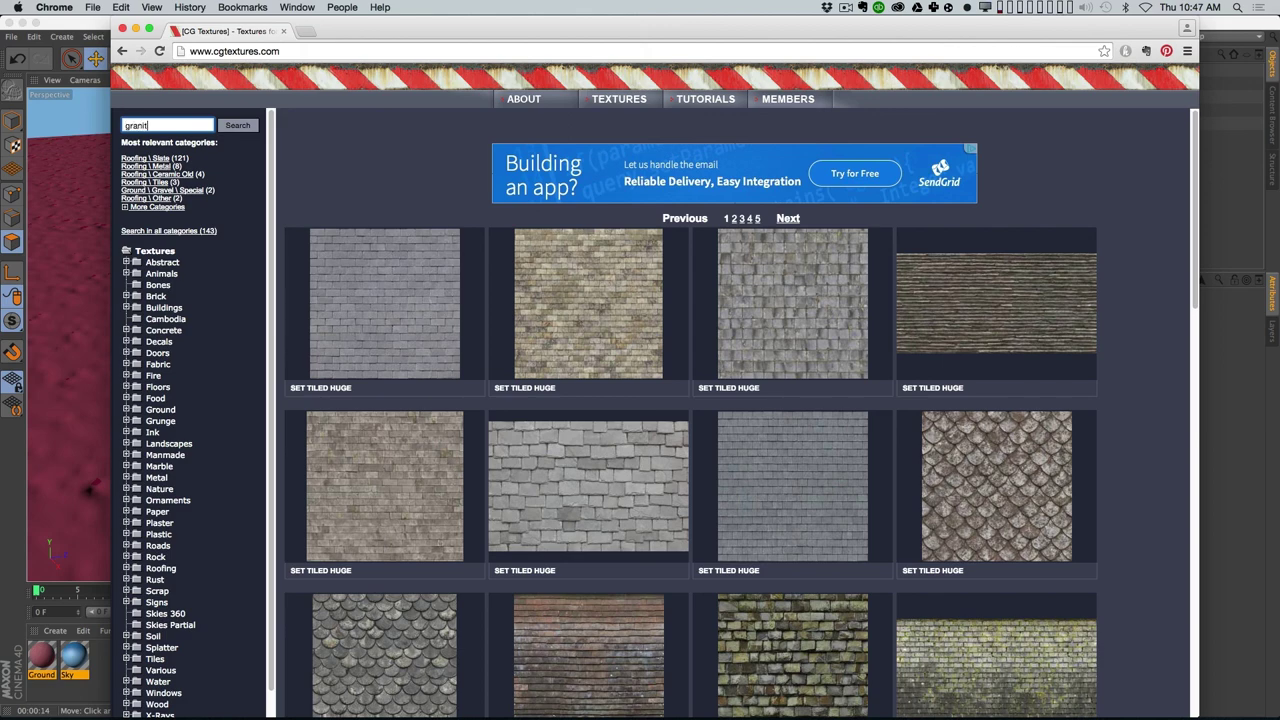
text(e)
key(Return)
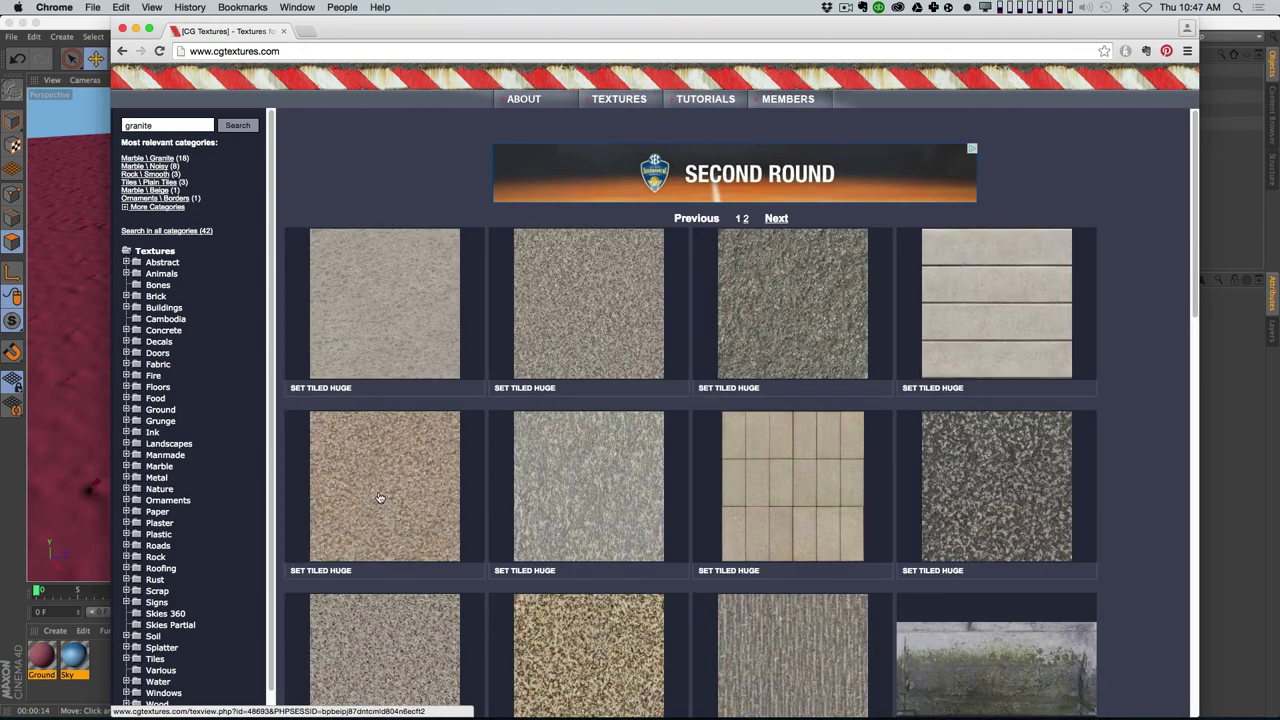
scroll(379, 497, down, 6)
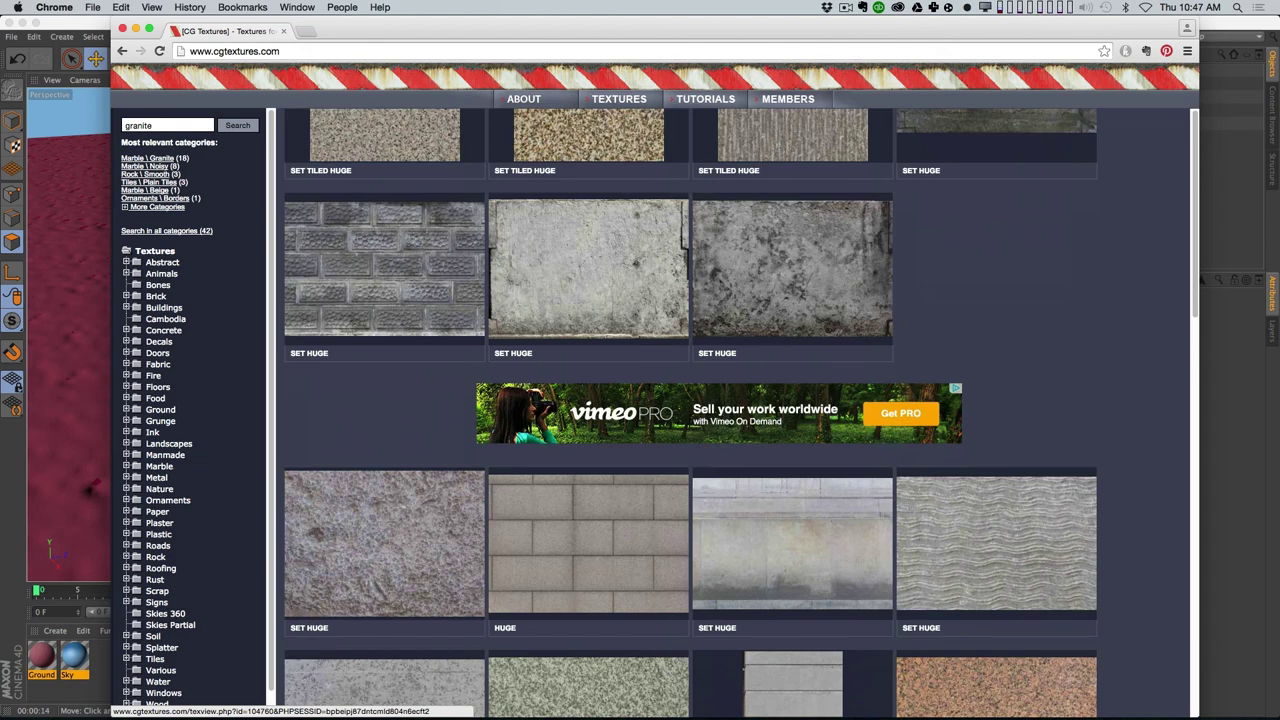
scroll(627, 536, down, 1)
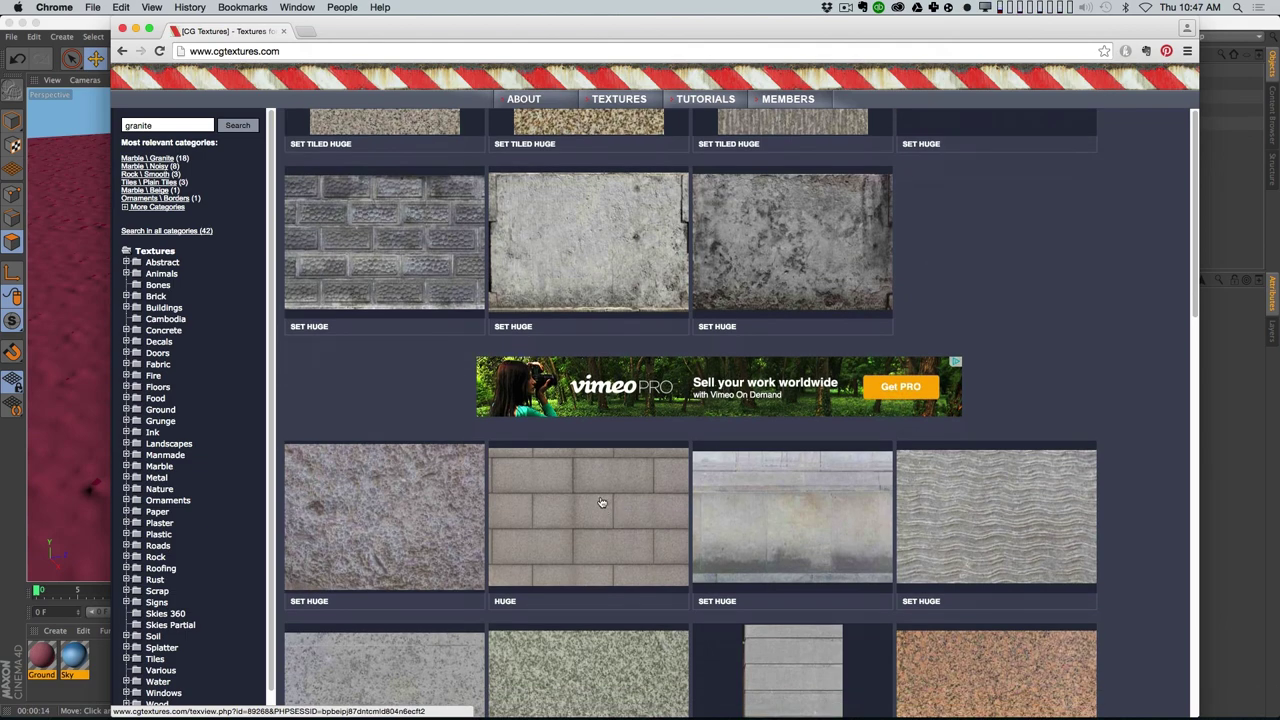
scroll(576, 493, down, 5)
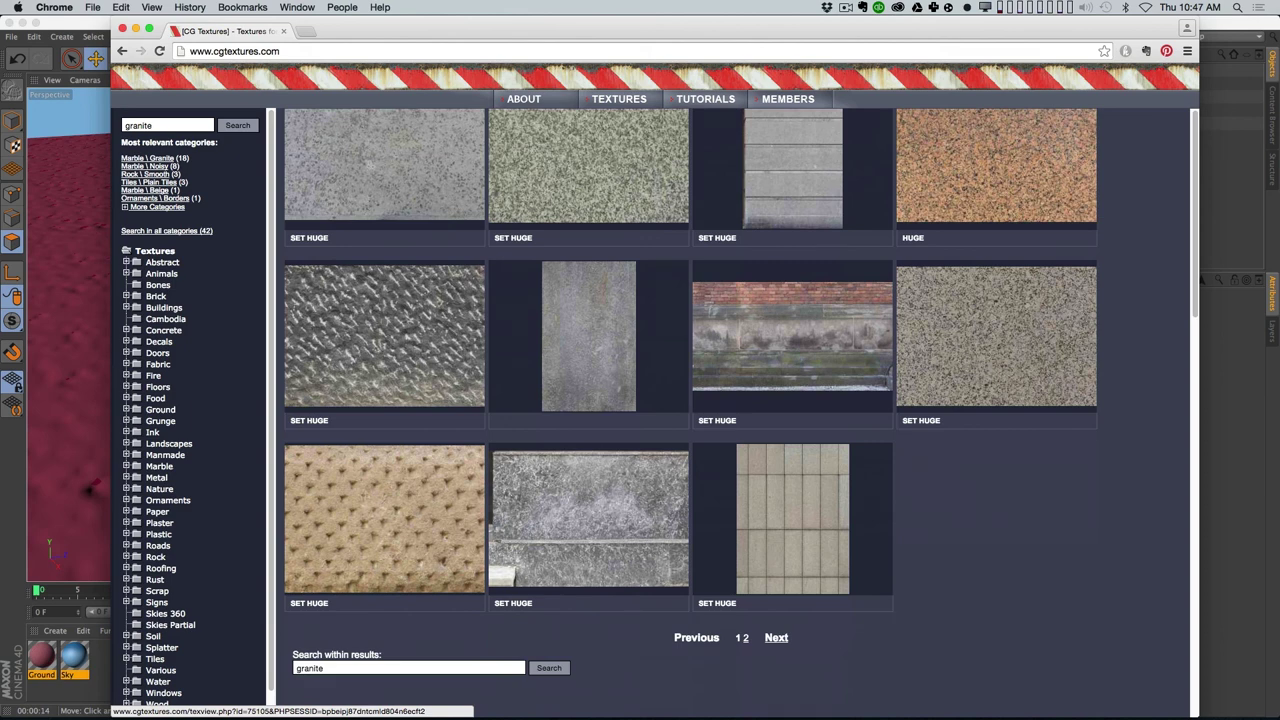
Step: Check MarbleGranite0002 and results page 2, then open the RockSmooth0071 texture page
super+click(566, 338)
click(361, 34)
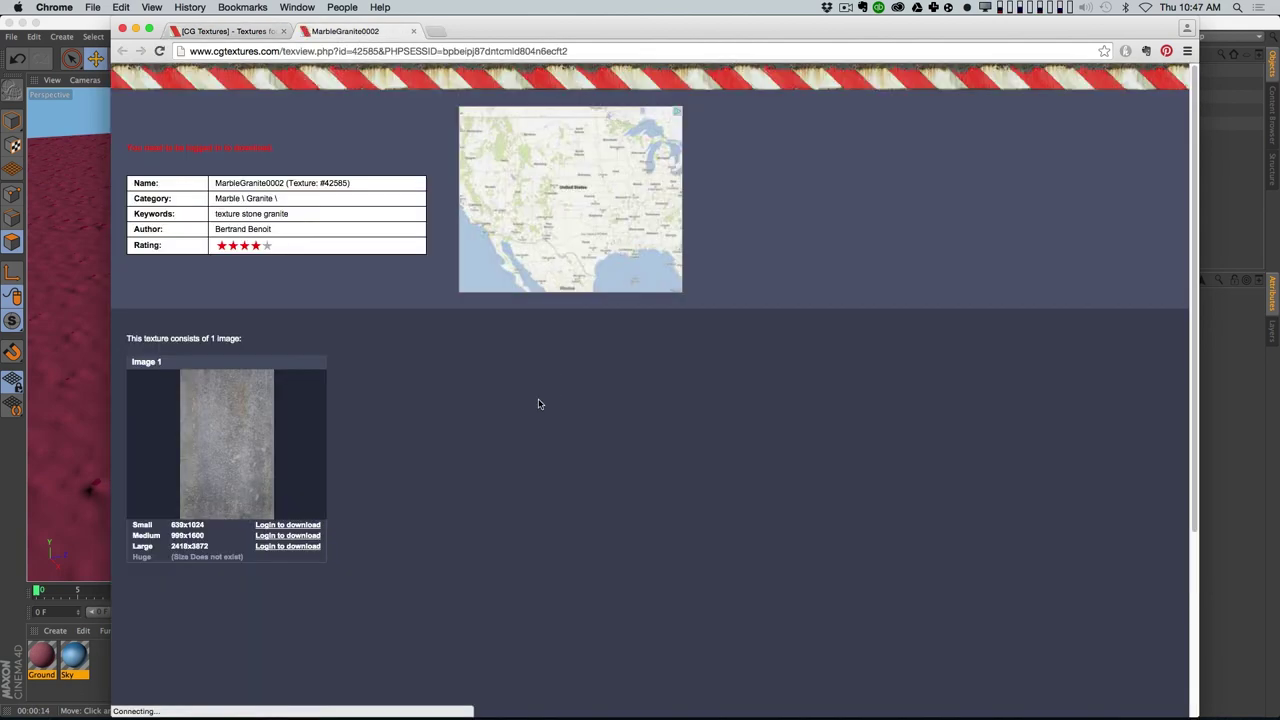
mouse_move(234, 449)
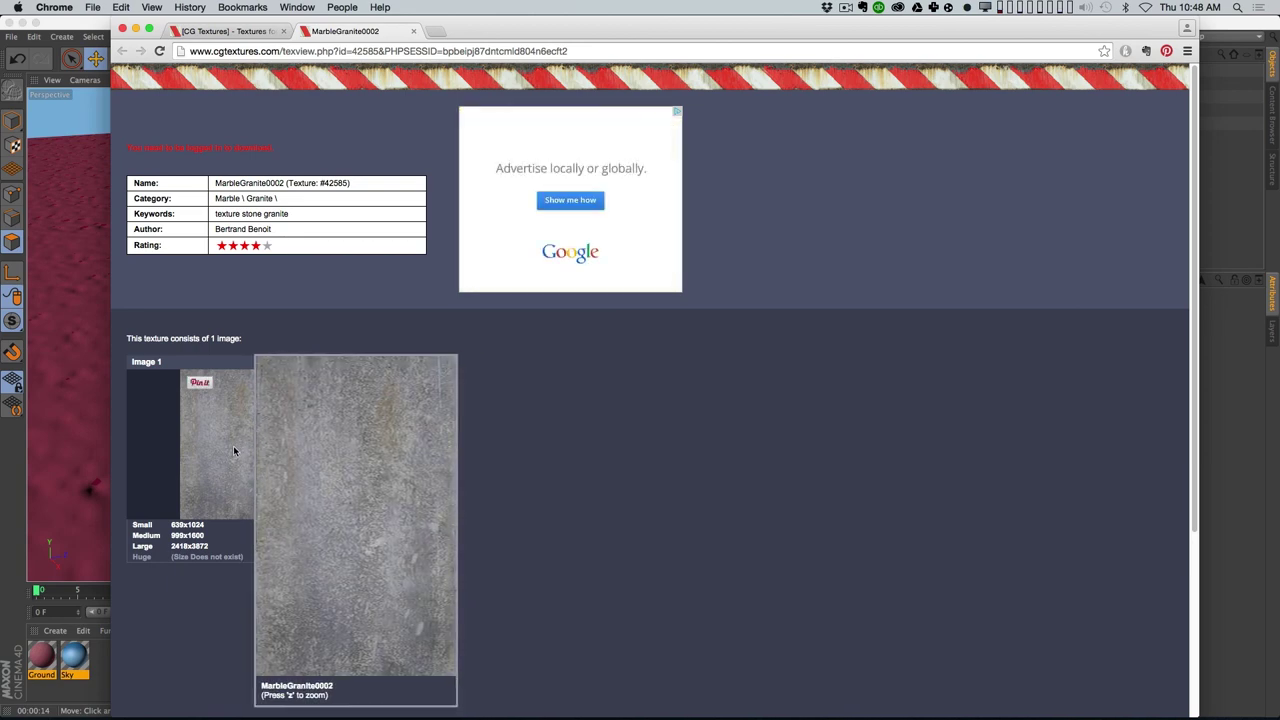
click(267, 29)
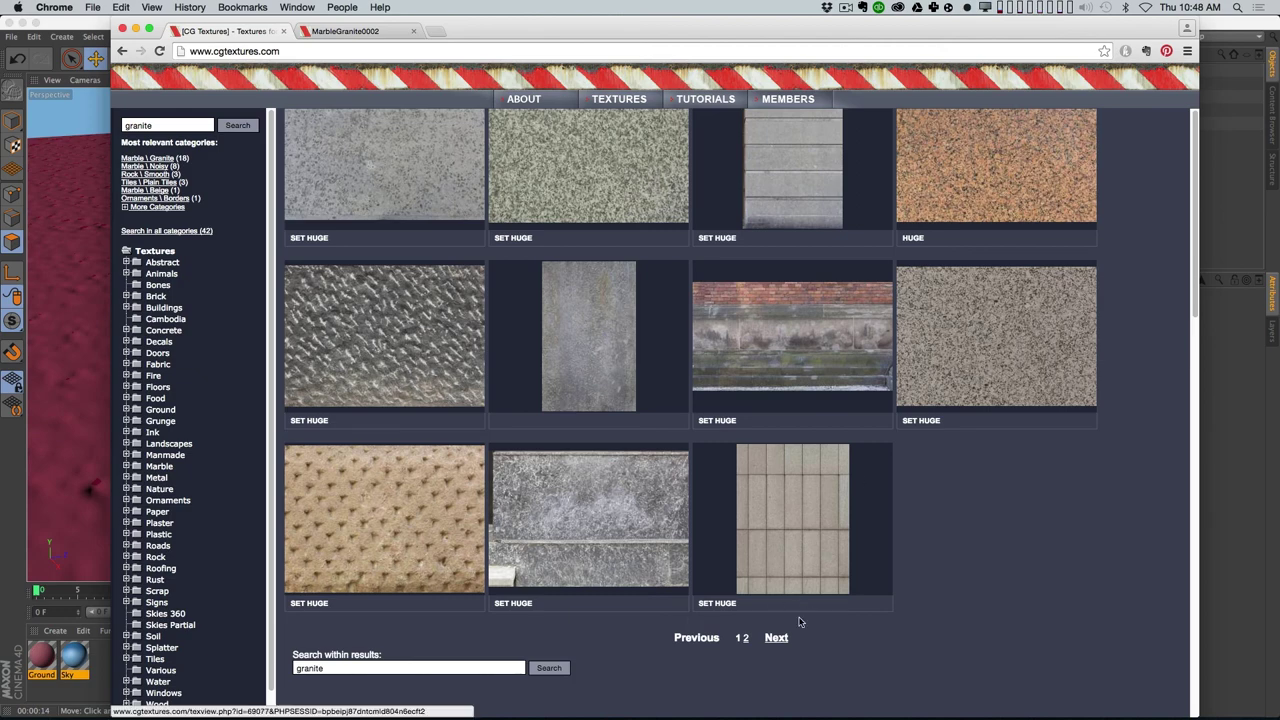
click(777, 638)
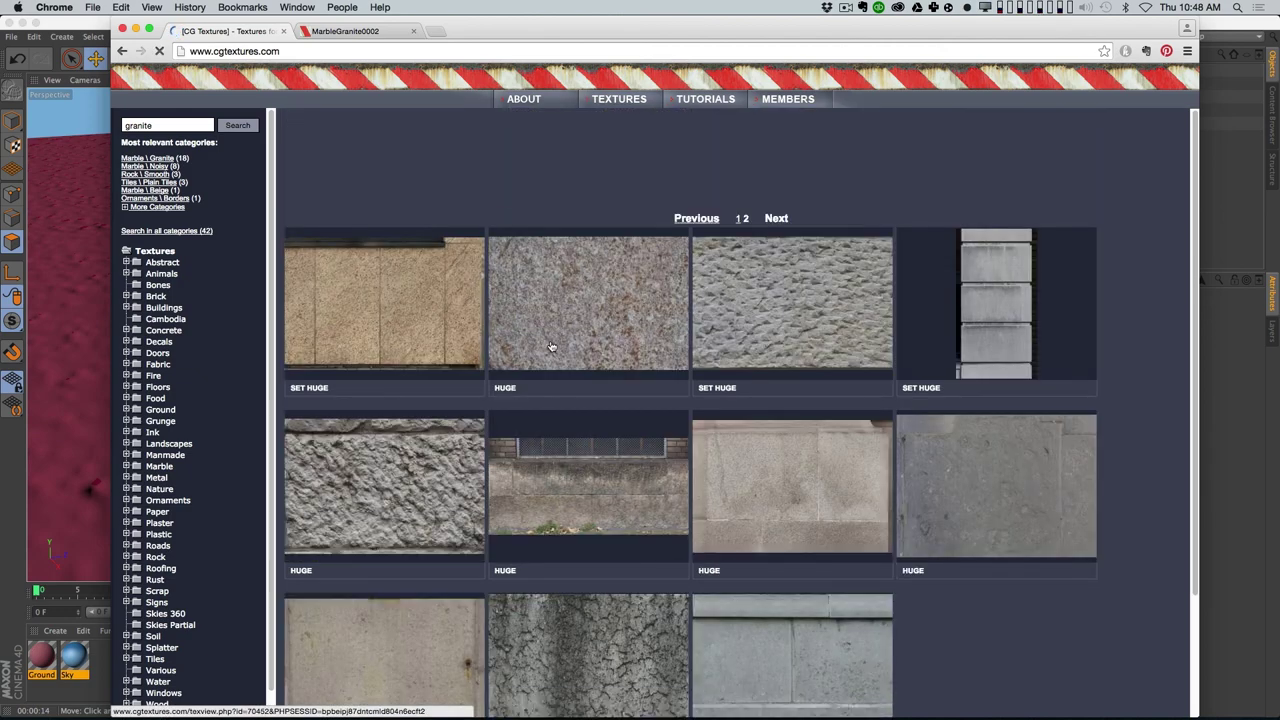
scroll(545, 356, down, 3)
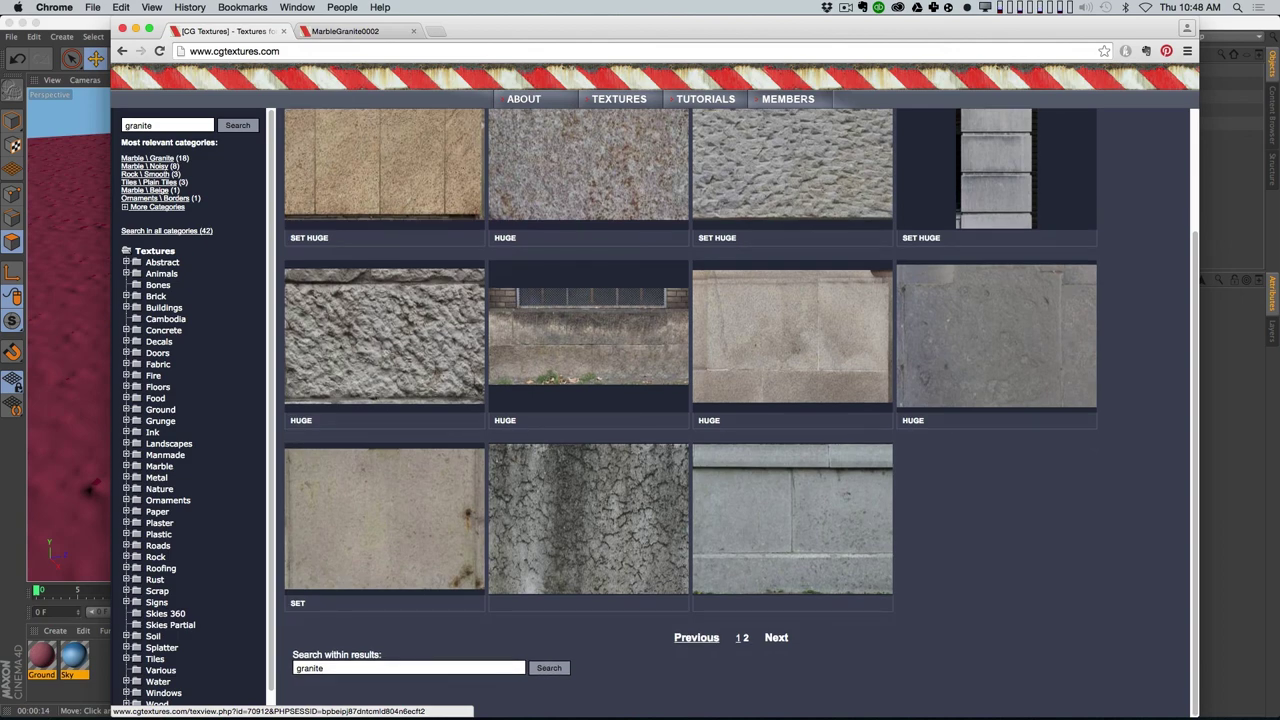
scroll(740, 410, up, 3)
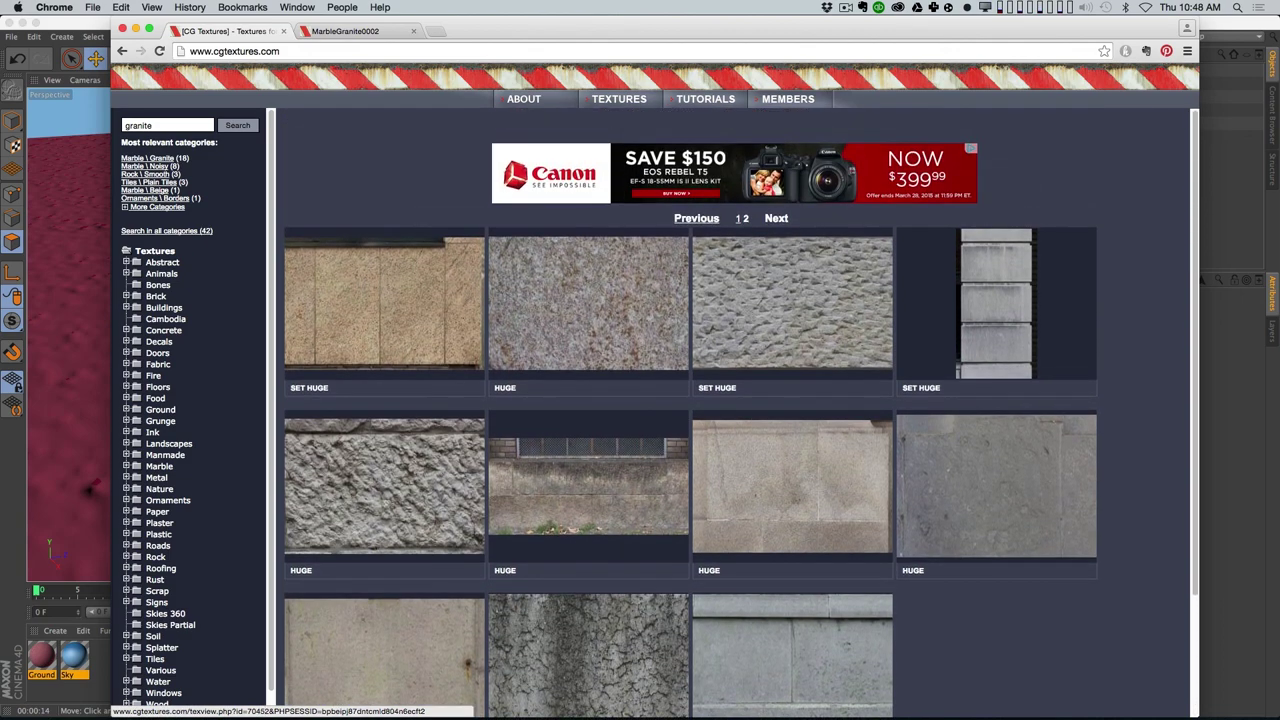
click(698, 218)
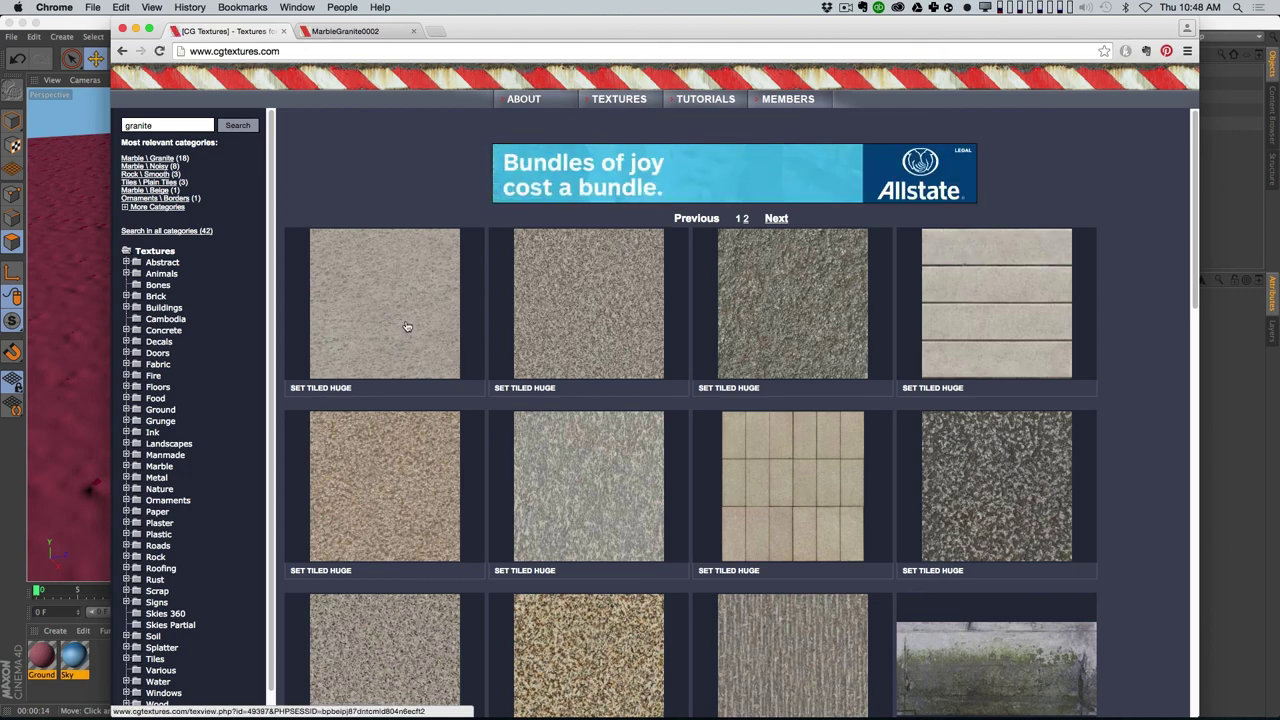
click(403, 326)
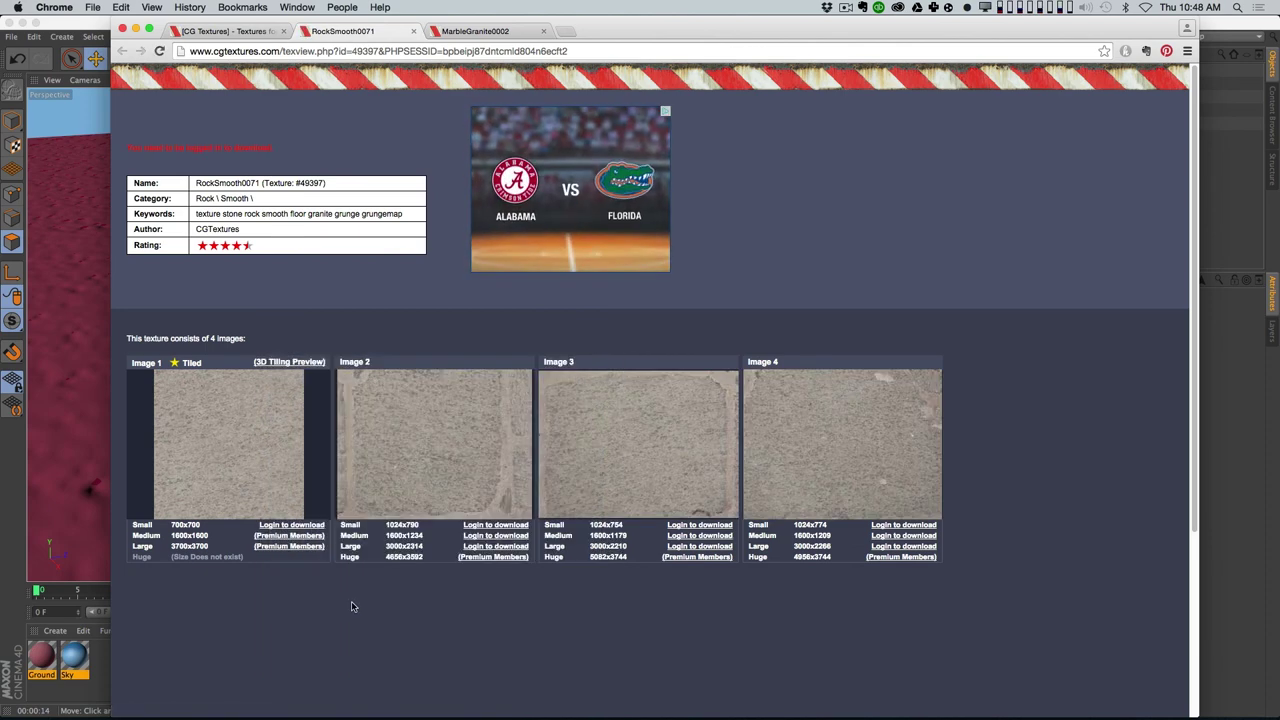
Step: Preview the RockSmooth0071 texture tiled, then return to its page
click(284, 363)
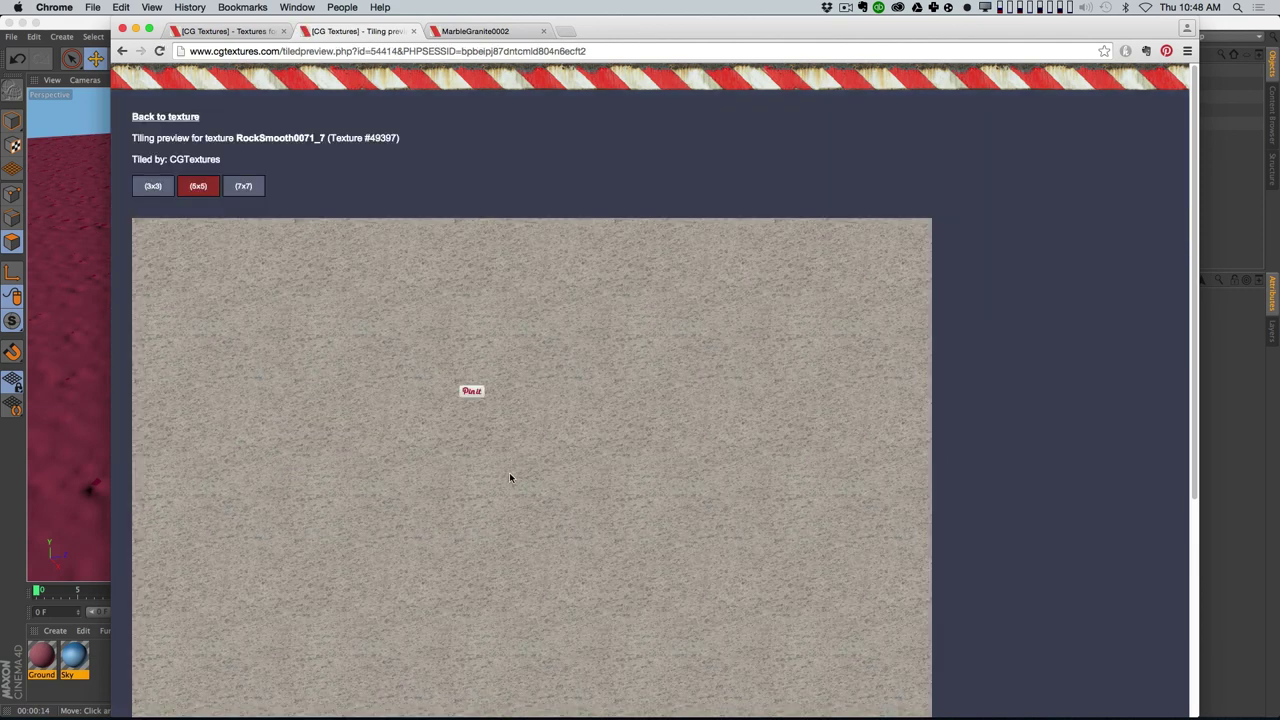
scroll(1194, 300, down, 5)
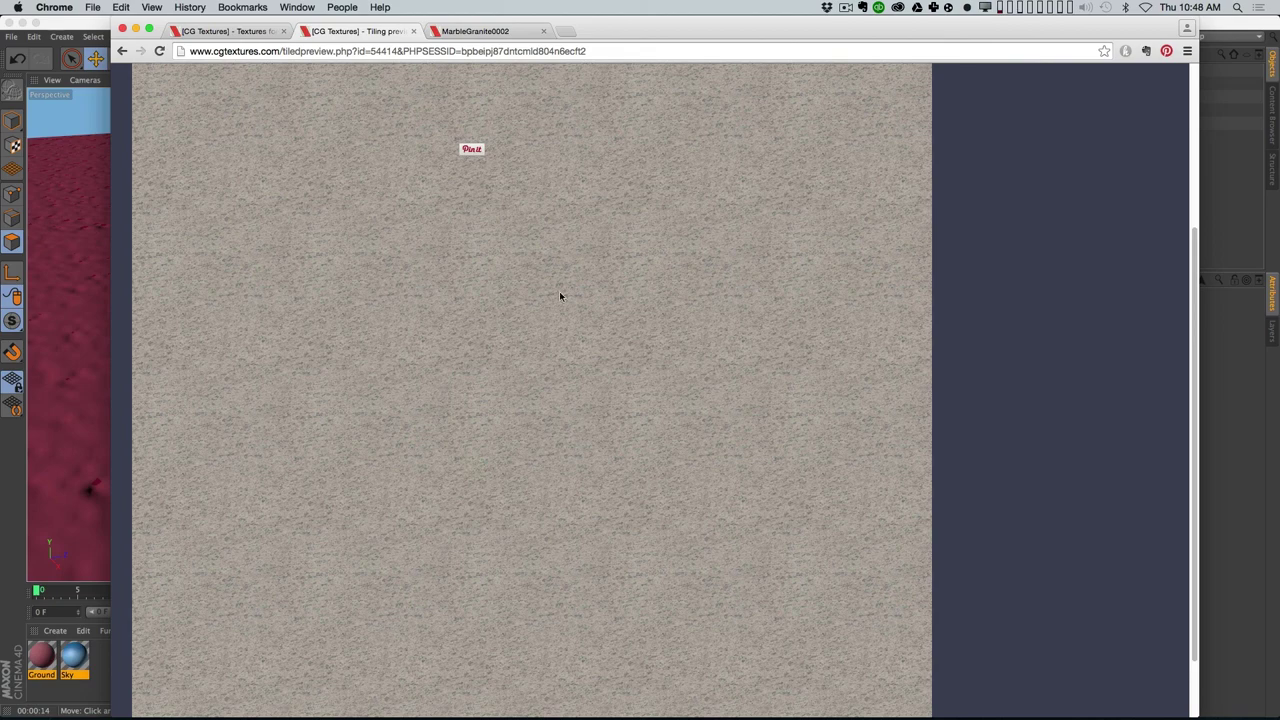
scroll(559, 291, up, 5)
click(172, 120)
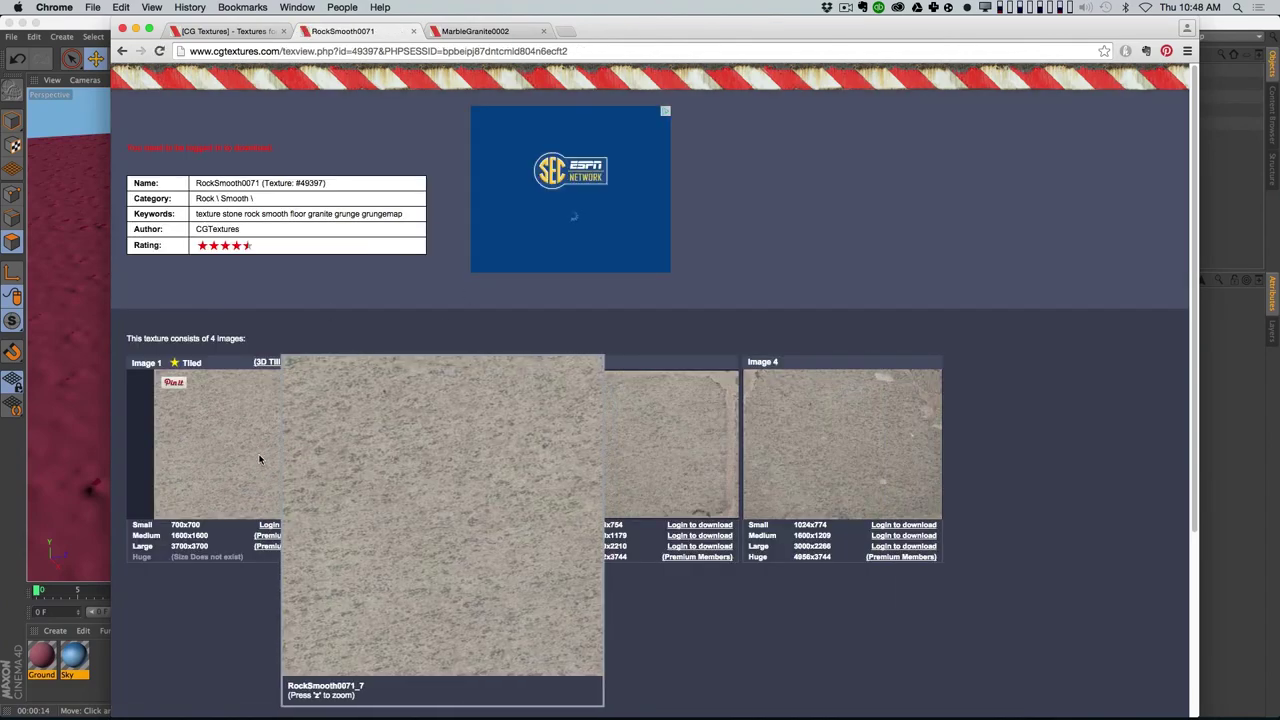
Step: Log in with the account username and password and download the 700x700 Small Image 1
click(281, 527)
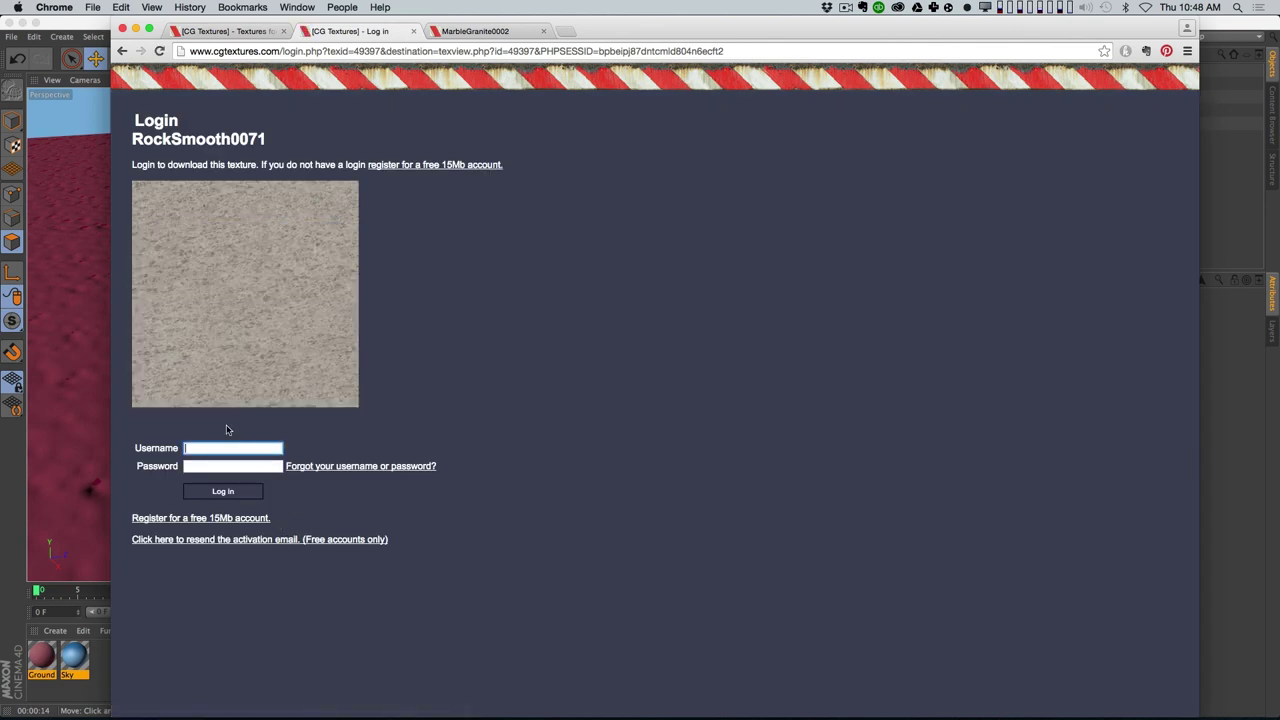
click(232, 448)
text(jkorenman)
key(Down)
key(Tab)
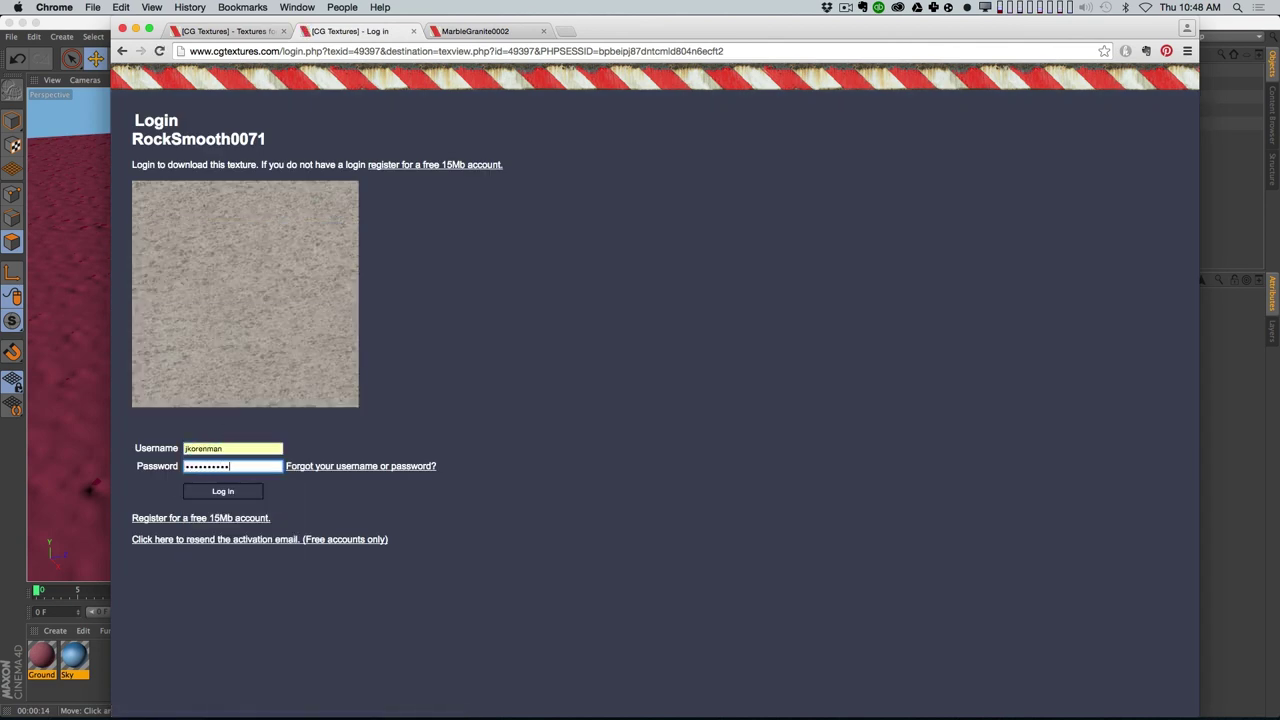
click(229, 494)
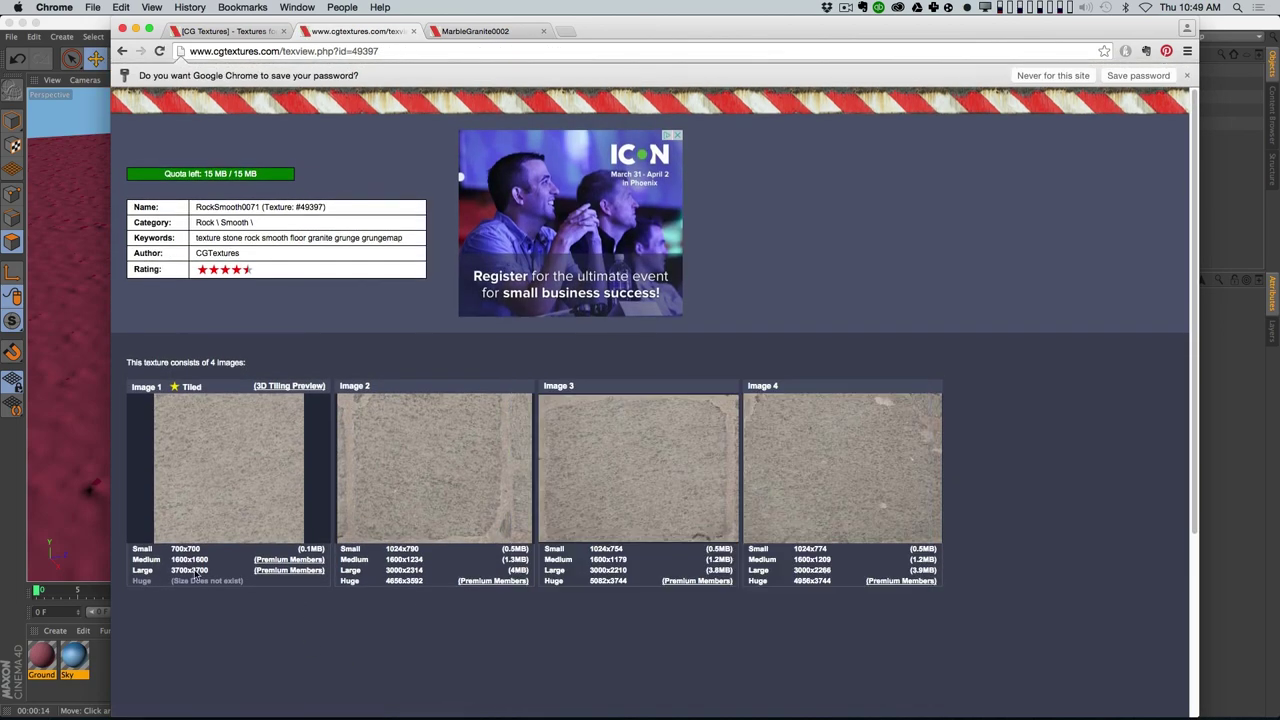
click(155, 551)
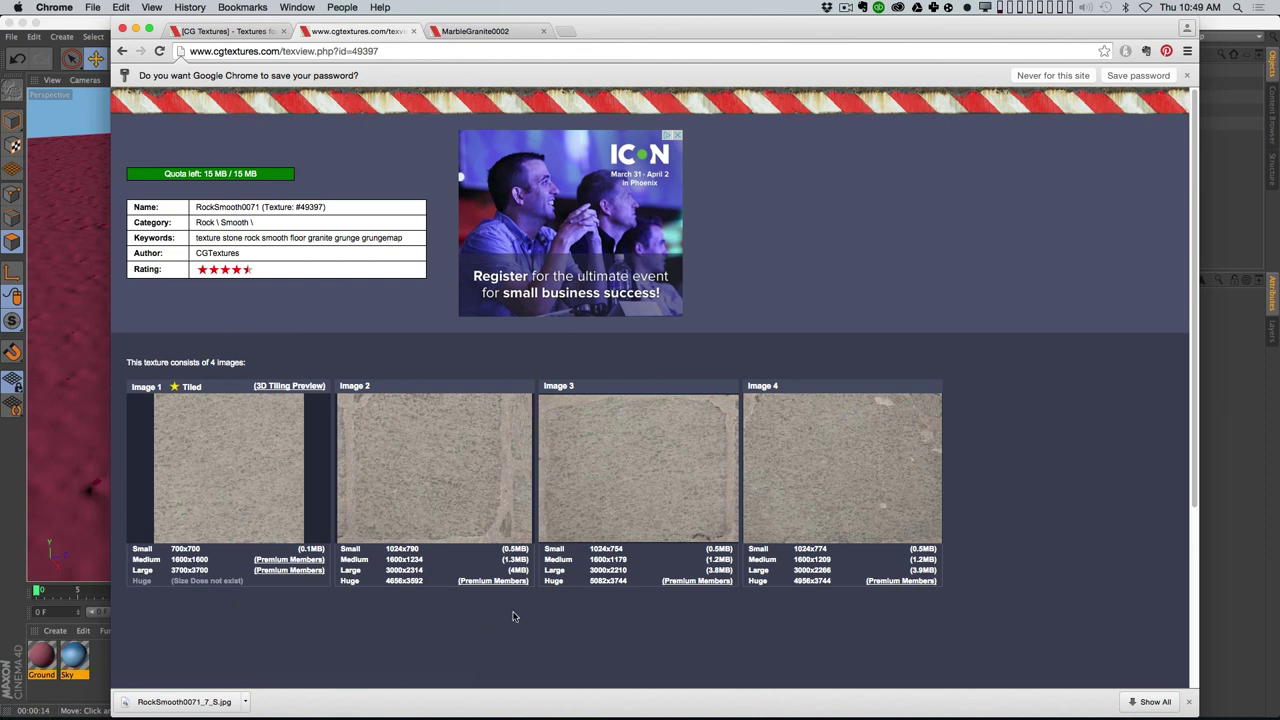
key(super+Tab)
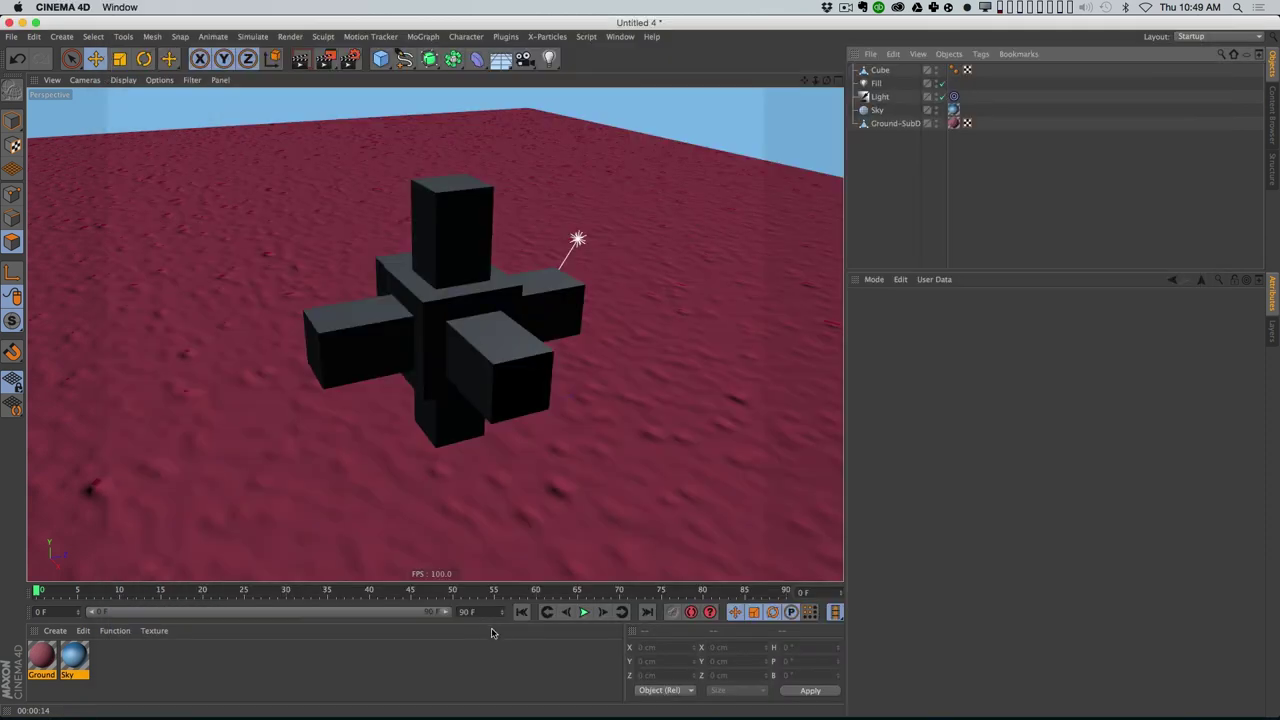
Step: Create a new material and name it 'Building'
double_click(120, 640)
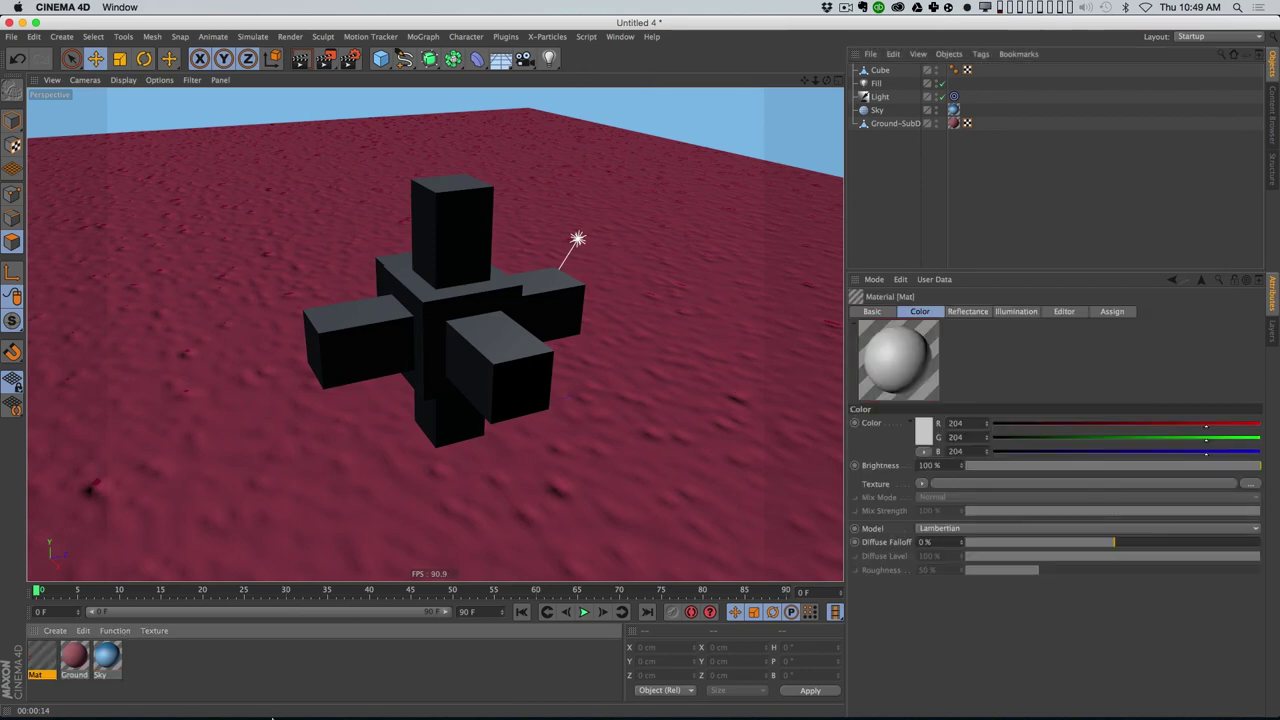
double_click(38, 675)
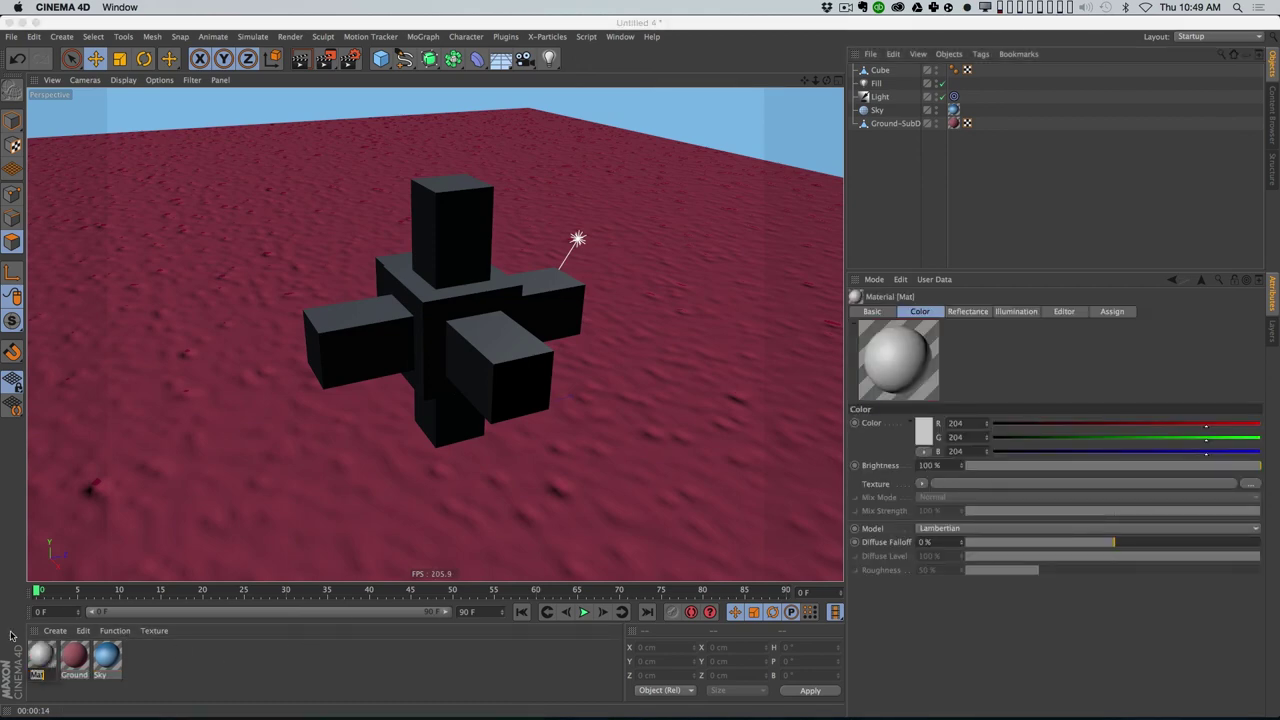
text(Building)
key(Return)
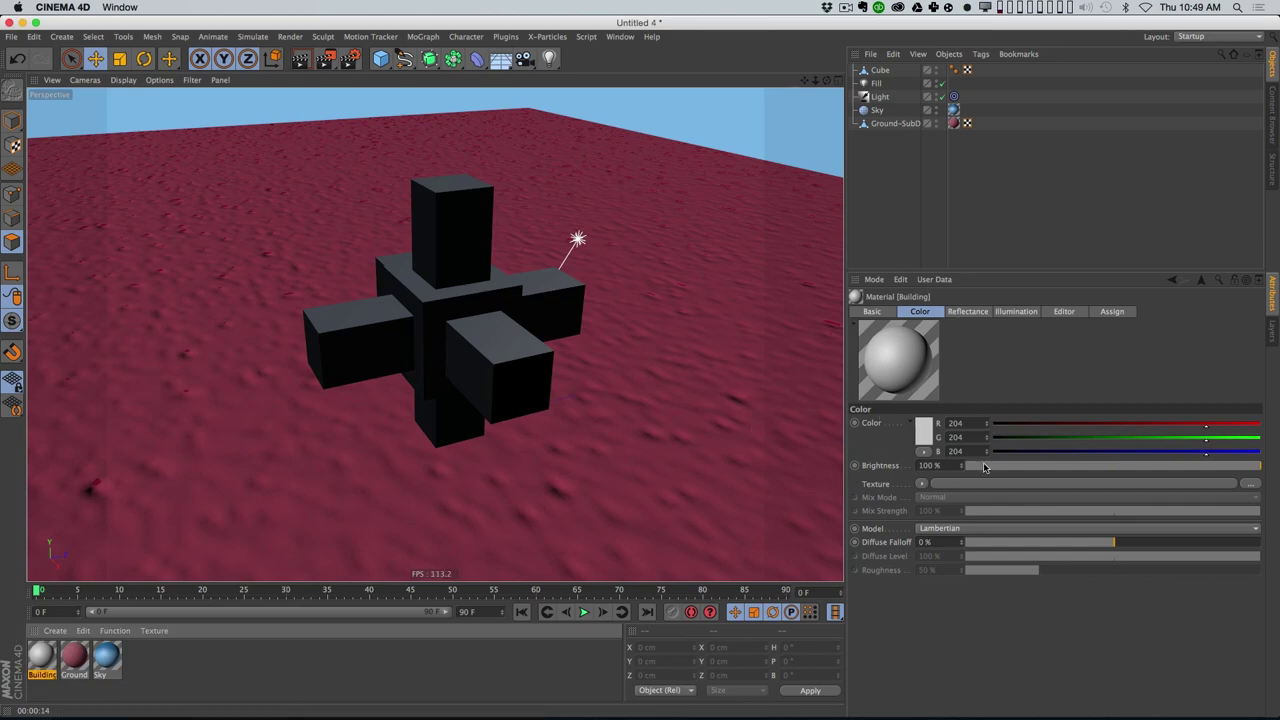
Step: Load RockSmooth0071_7_S.jpg as Building's colour texture and apply it to Ground-SubD
click(944, 486)
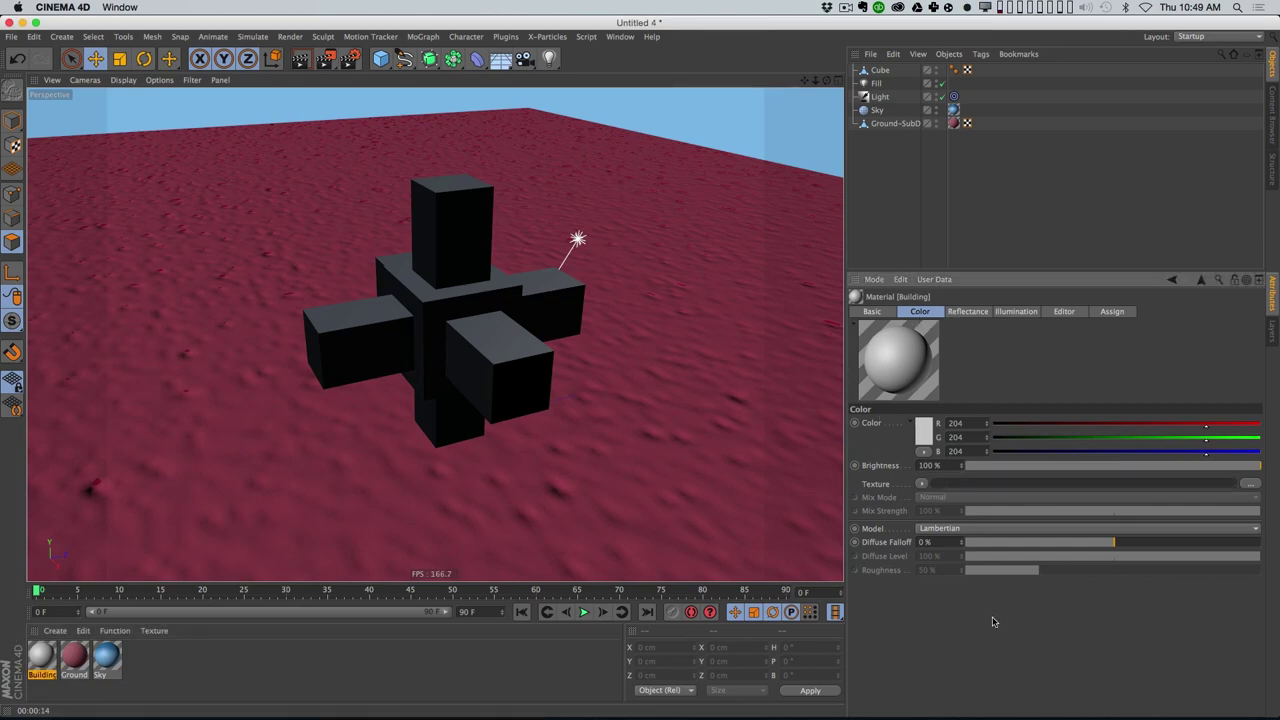
click(156, 169)
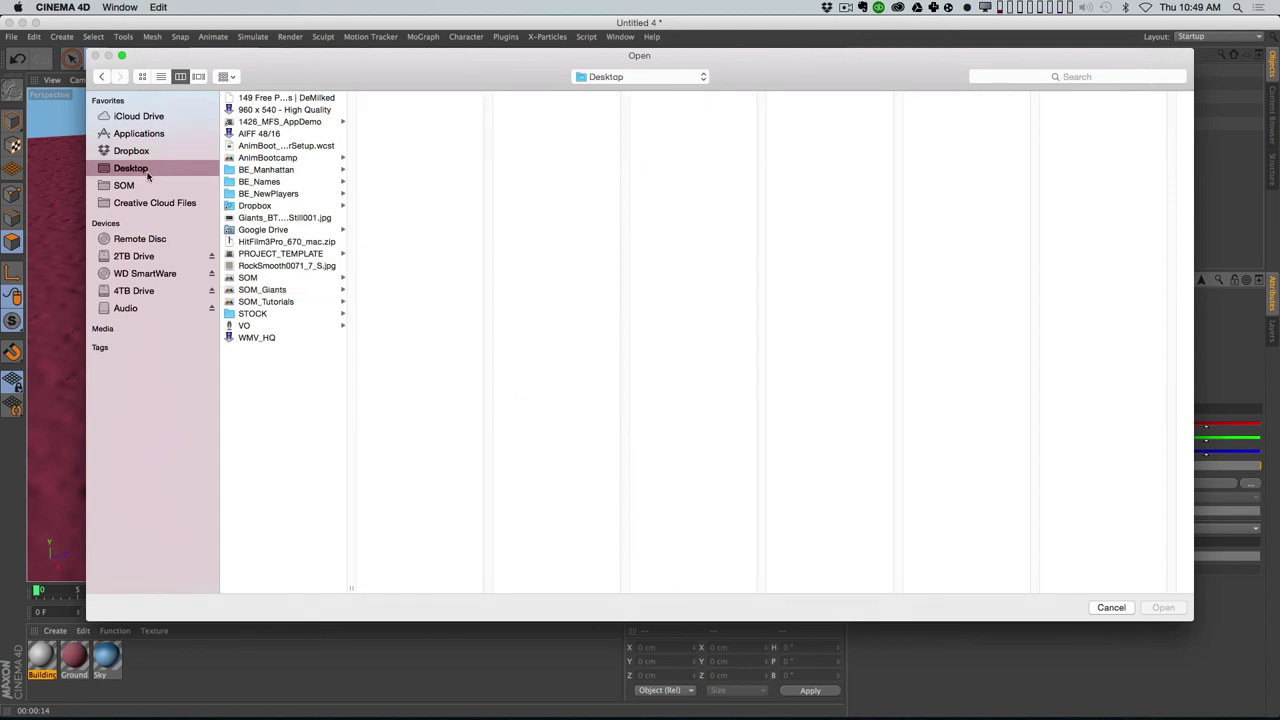
double_click(300, 266)
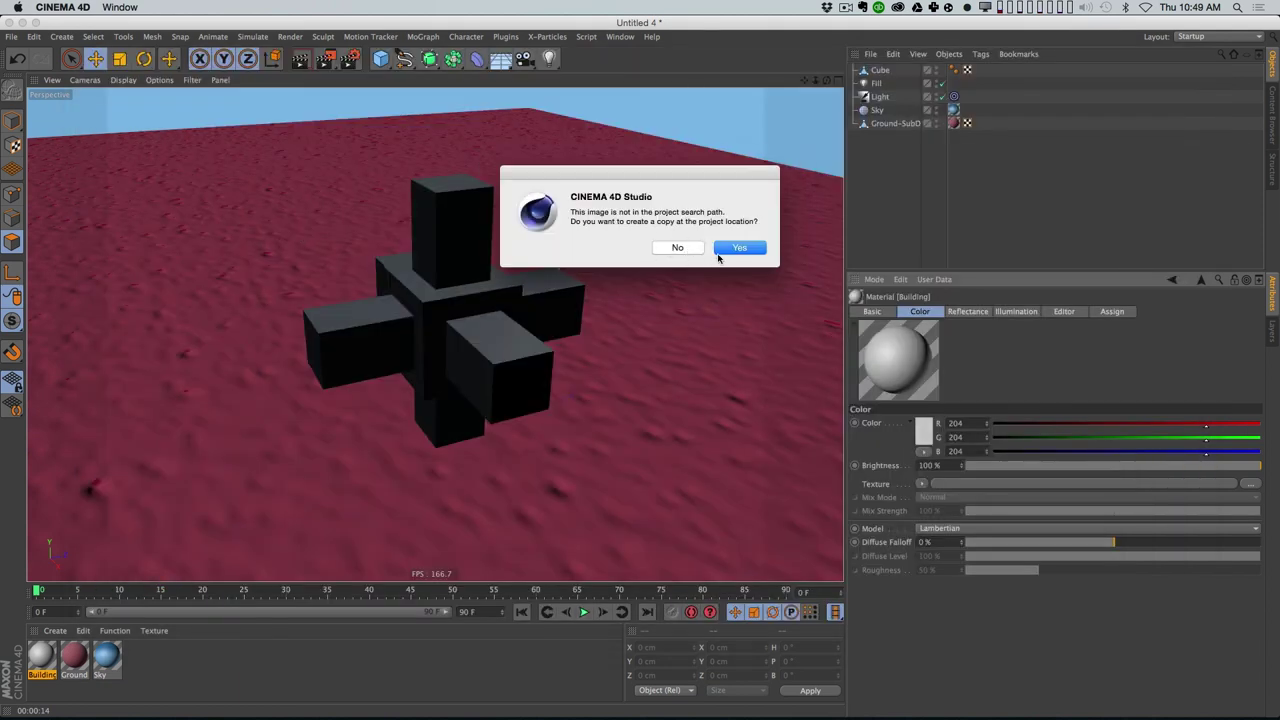
click(690, 248)
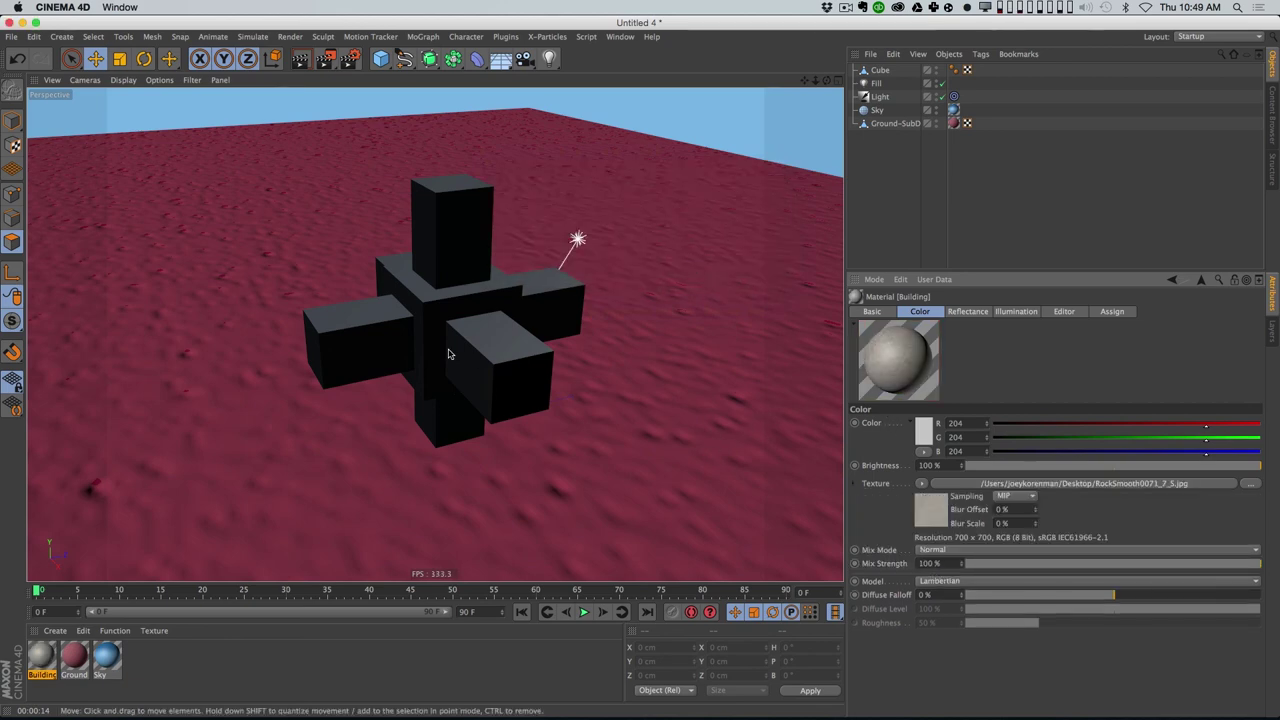
drag(38, 658, 960, 123)
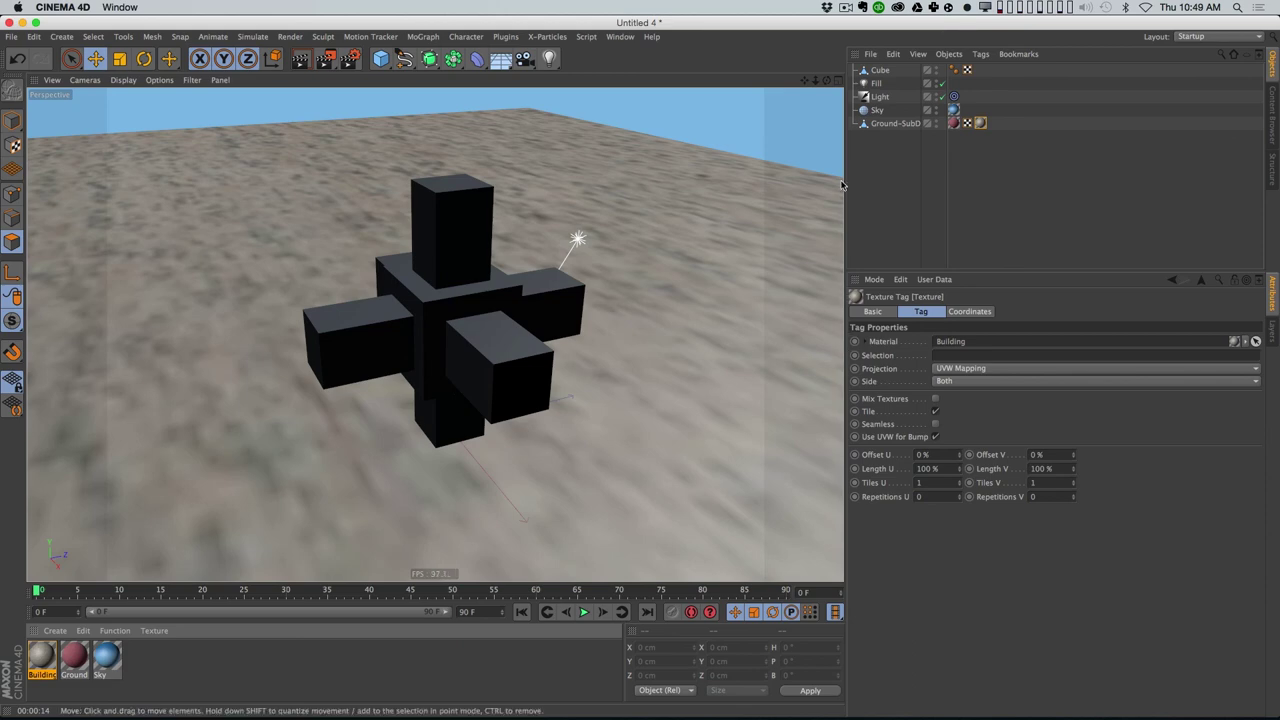
Step: Undo the ground assignment, apply Building to the cross-shaped Cube, and render
key(super+z)
drag(40, 656, 502, 385)
key(super+r)
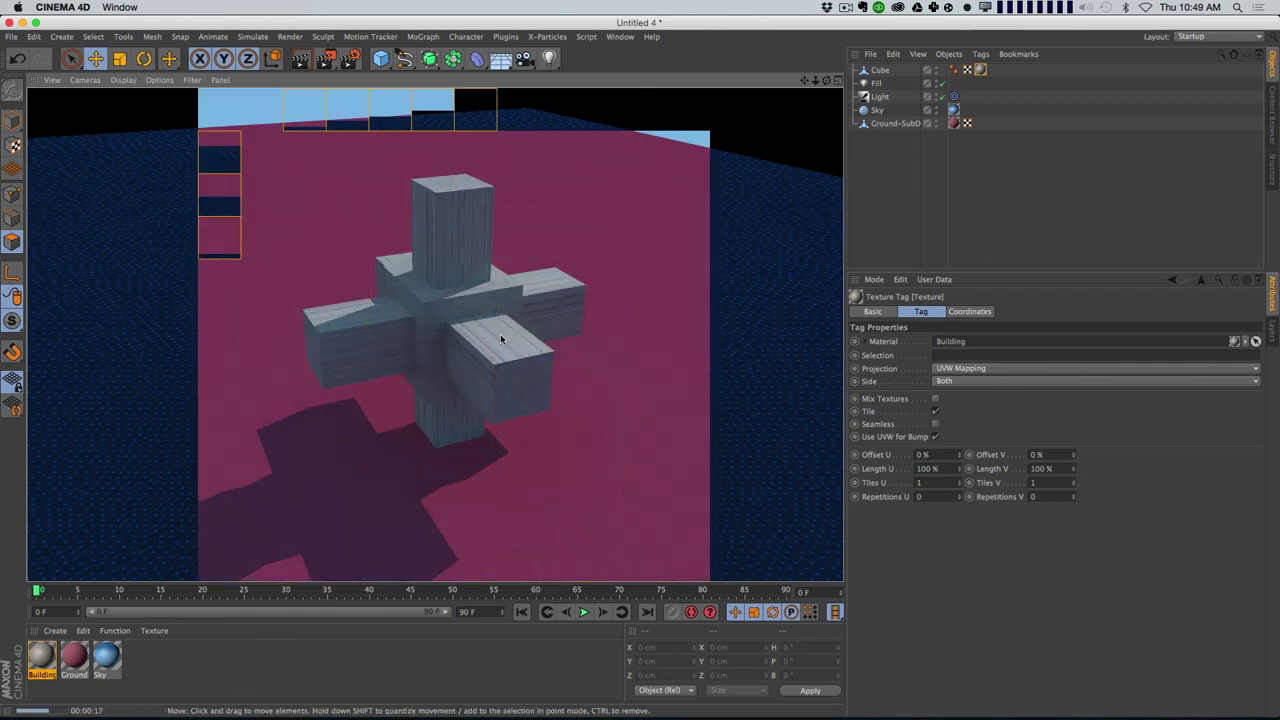
Step: Set the Cube's texture tag projection to Cubic and render a new preview
click(980, 70)
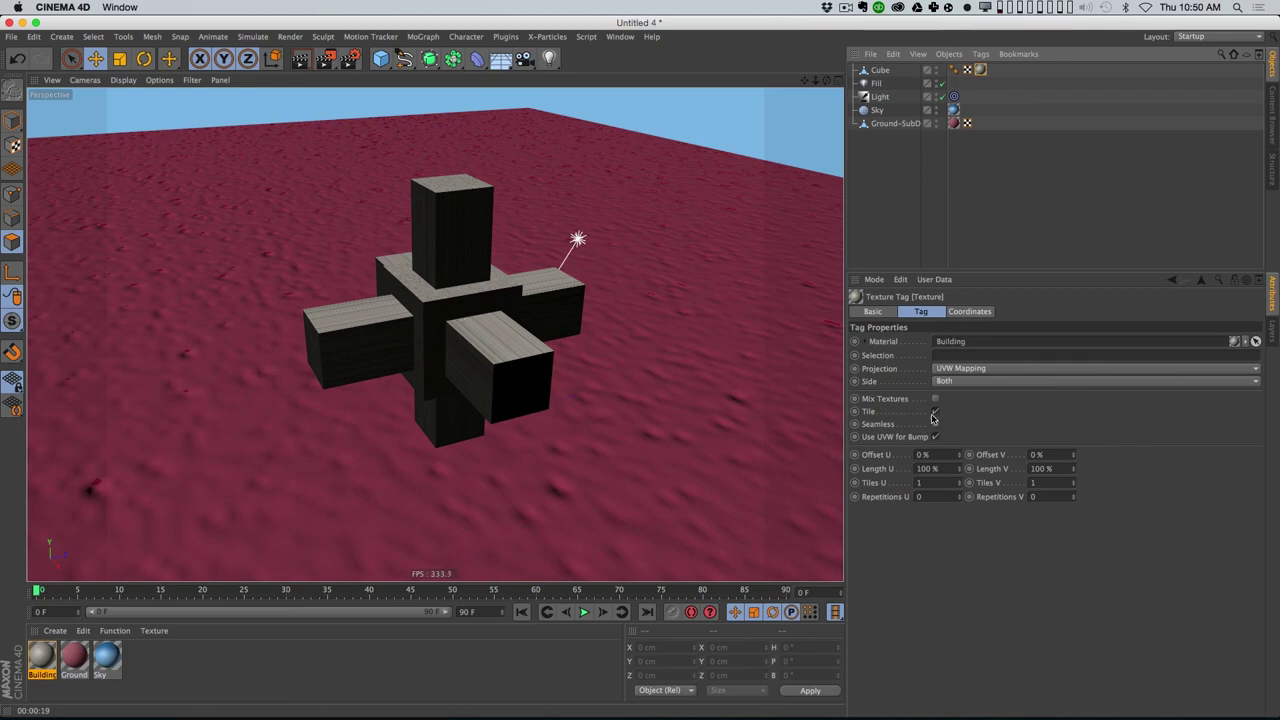
click(960, 368)
click(969, 424)
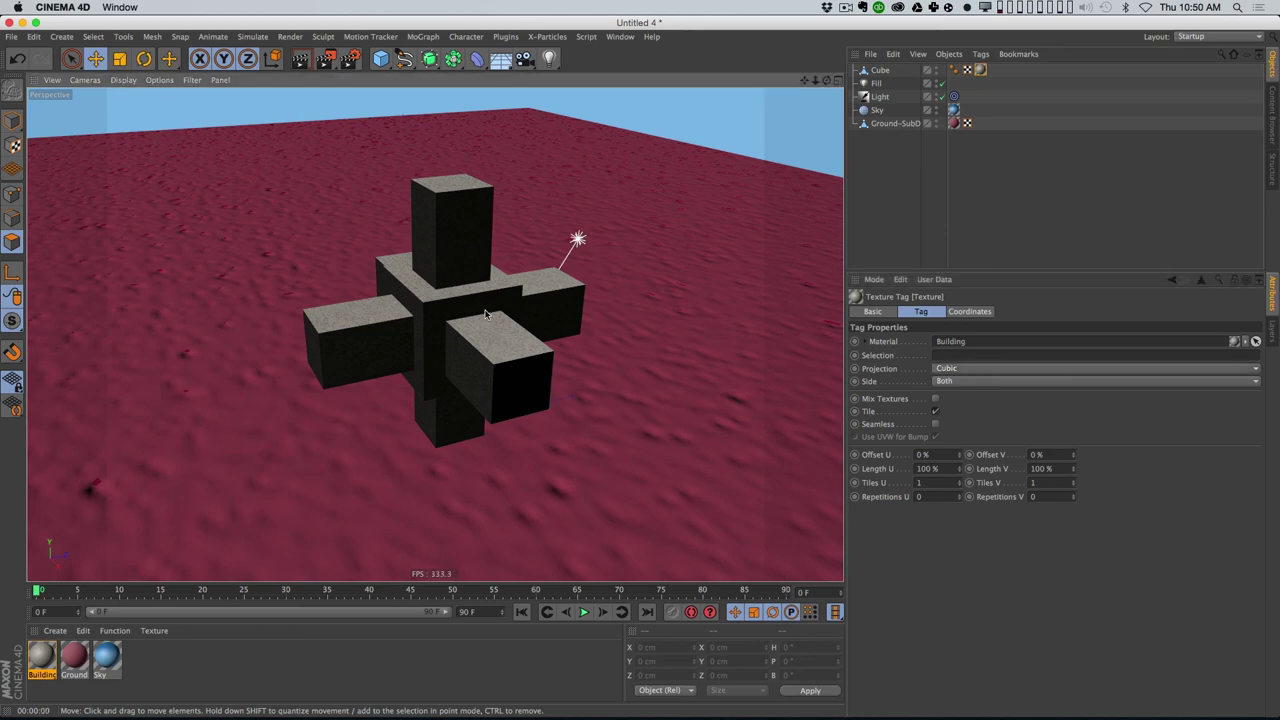
key(ctrl+r)
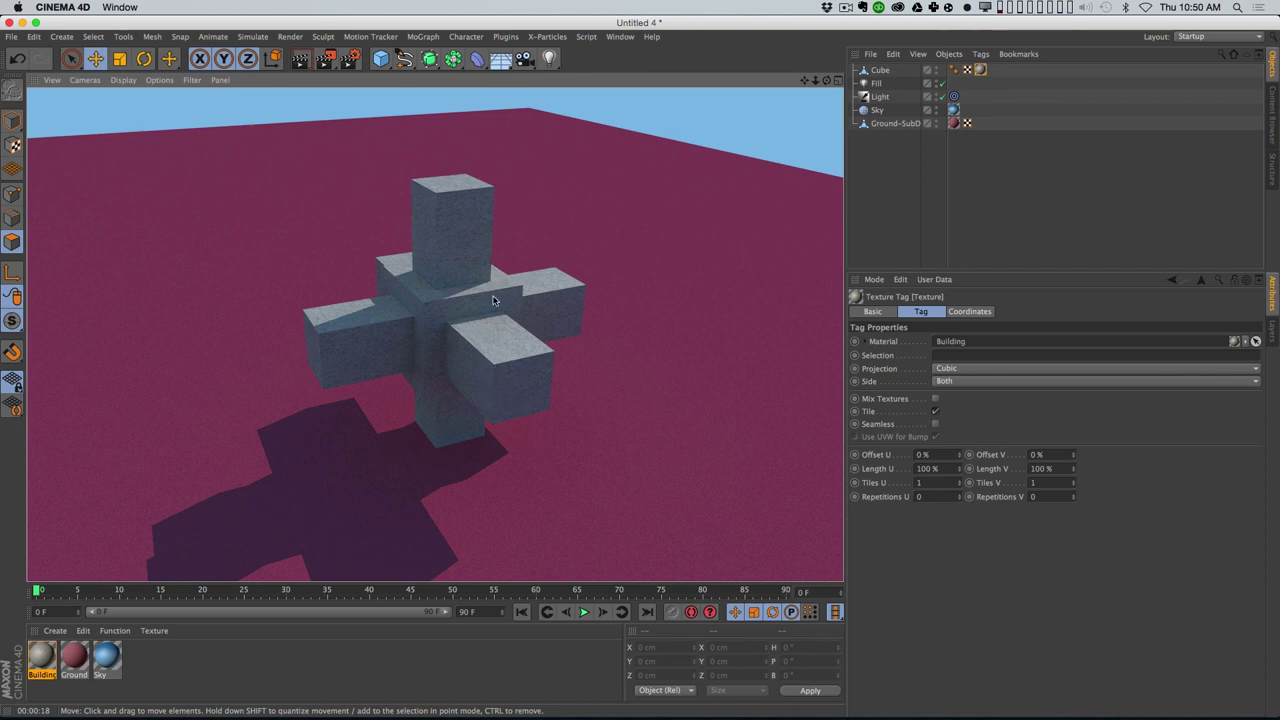
click(41, 667)
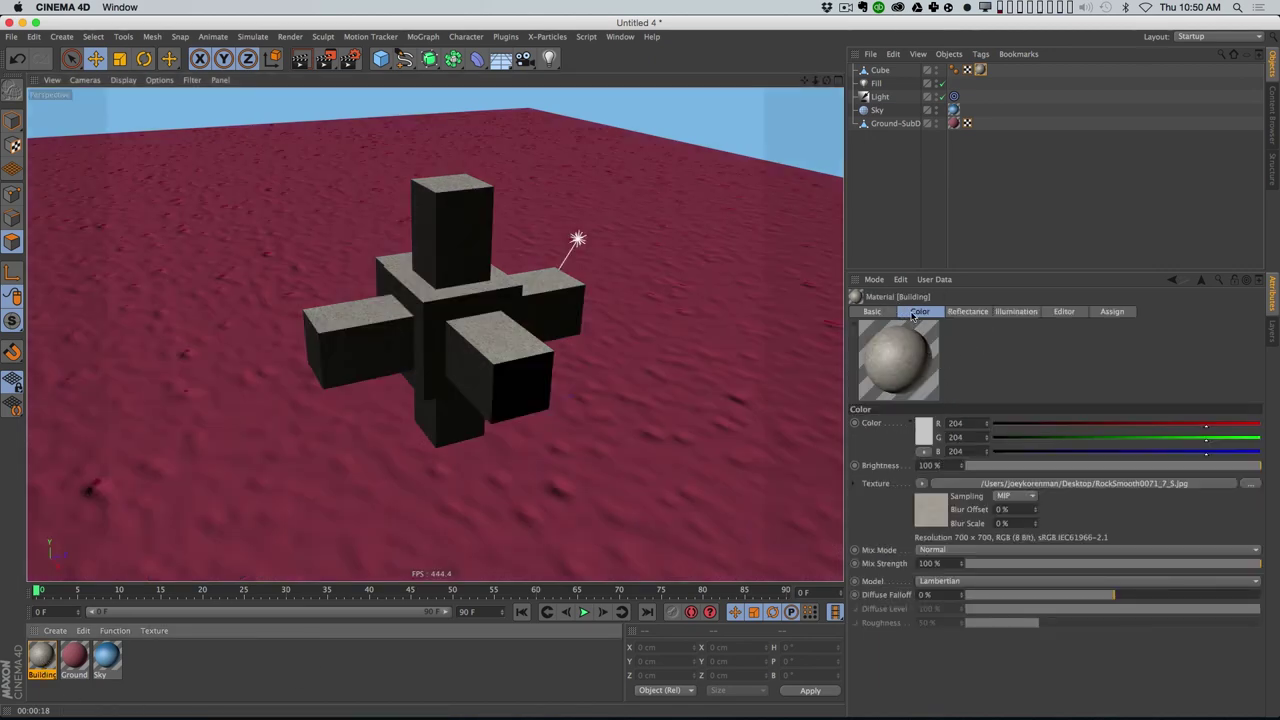
Step: Set the Building material's Default Specular reflectance layer type to Beckmann
click(878, 312)
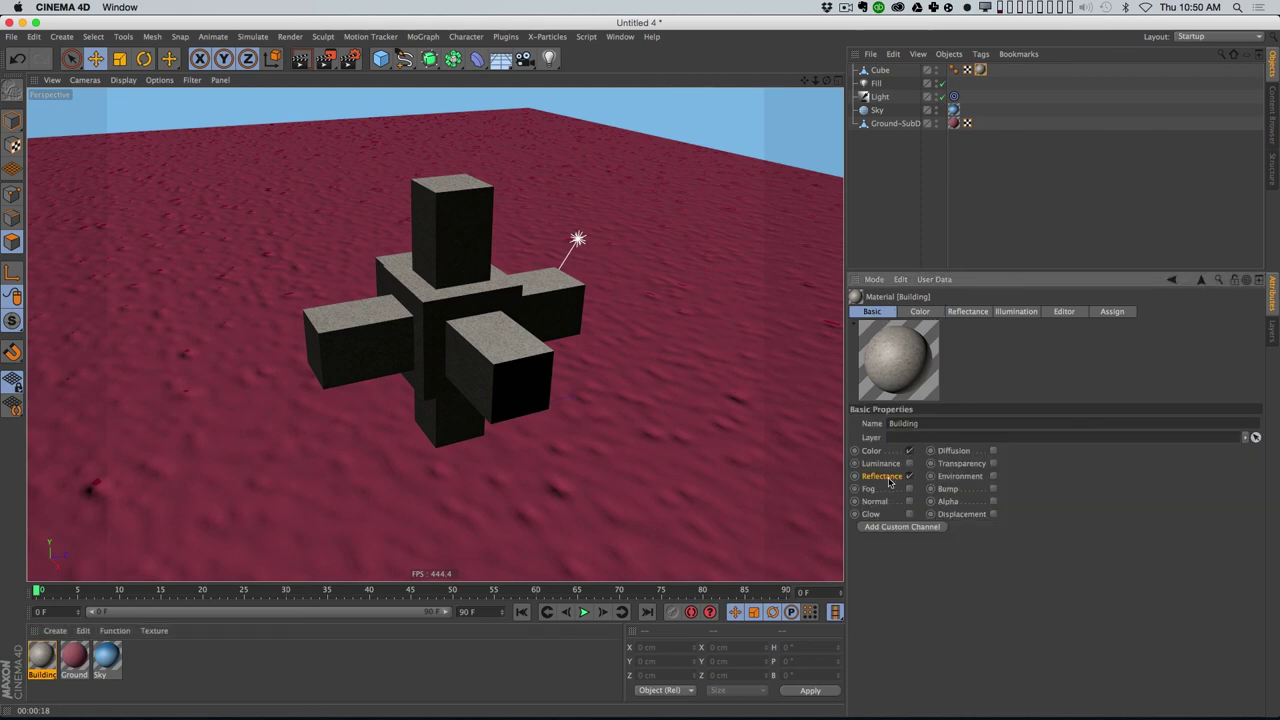
click(965, 318)
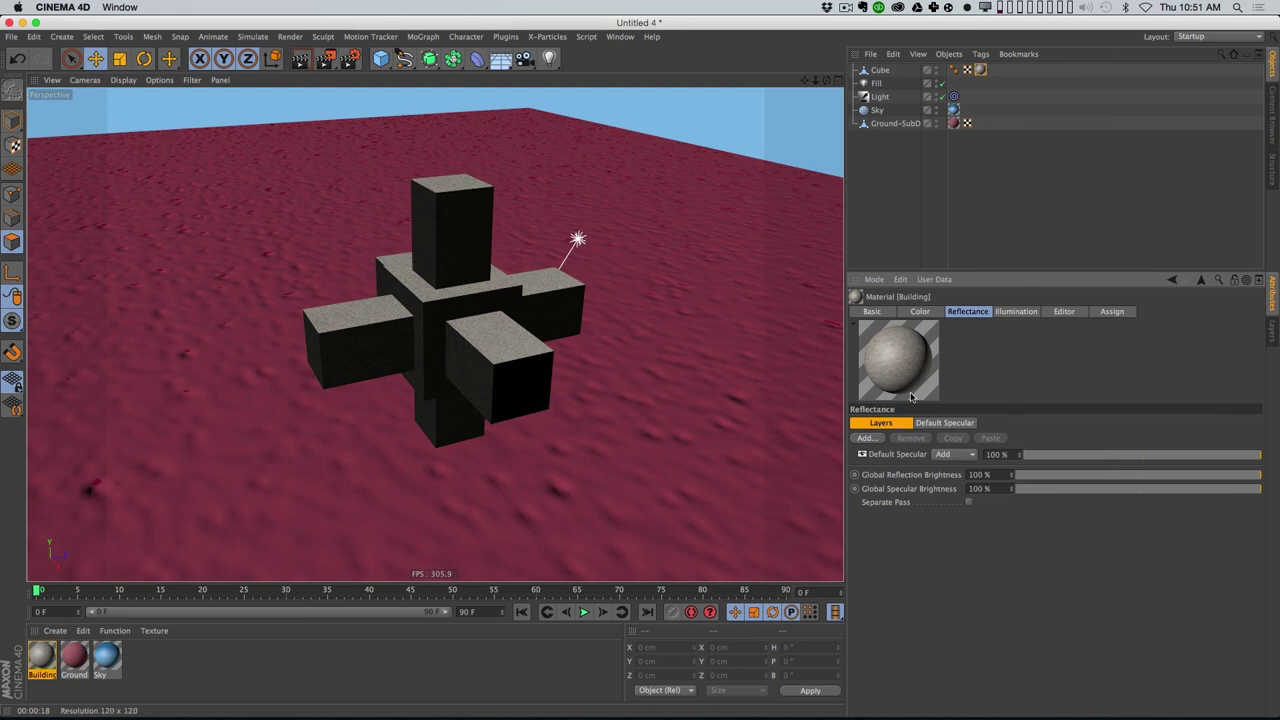
click(942, 423)
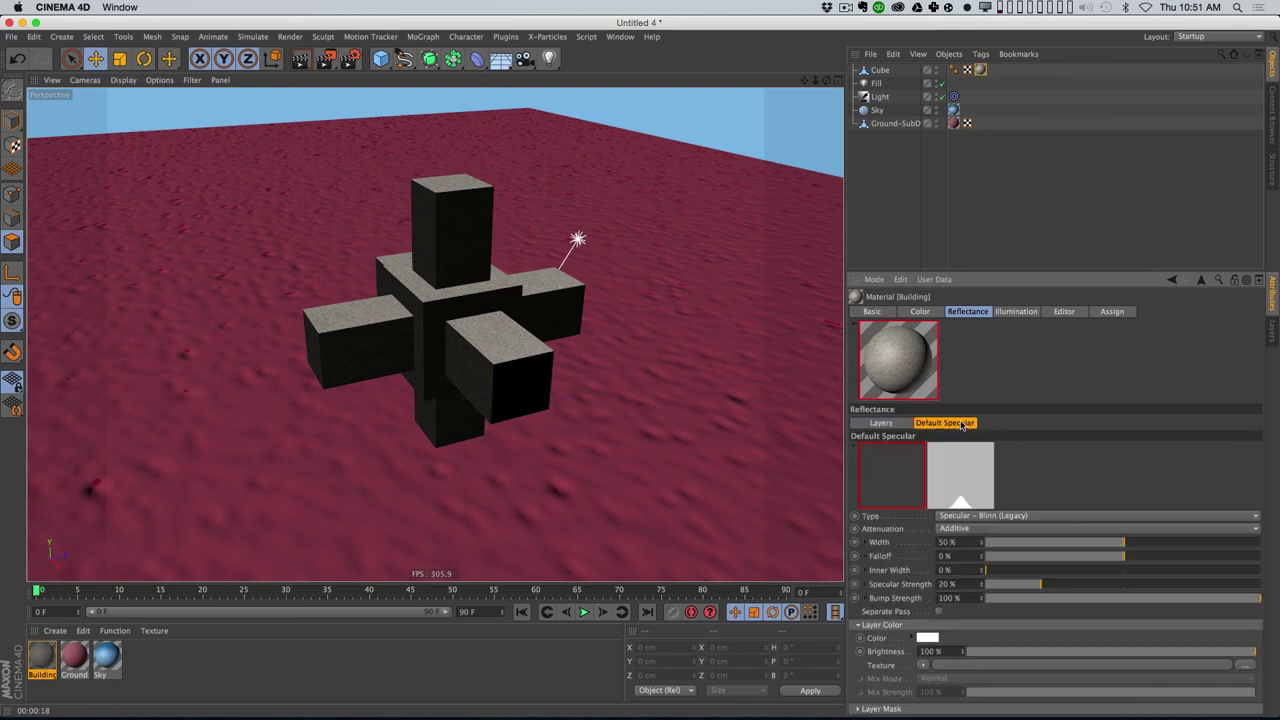
scroll(1016, 452, down, 2)
click(1010, 449)
click(1006, 463)
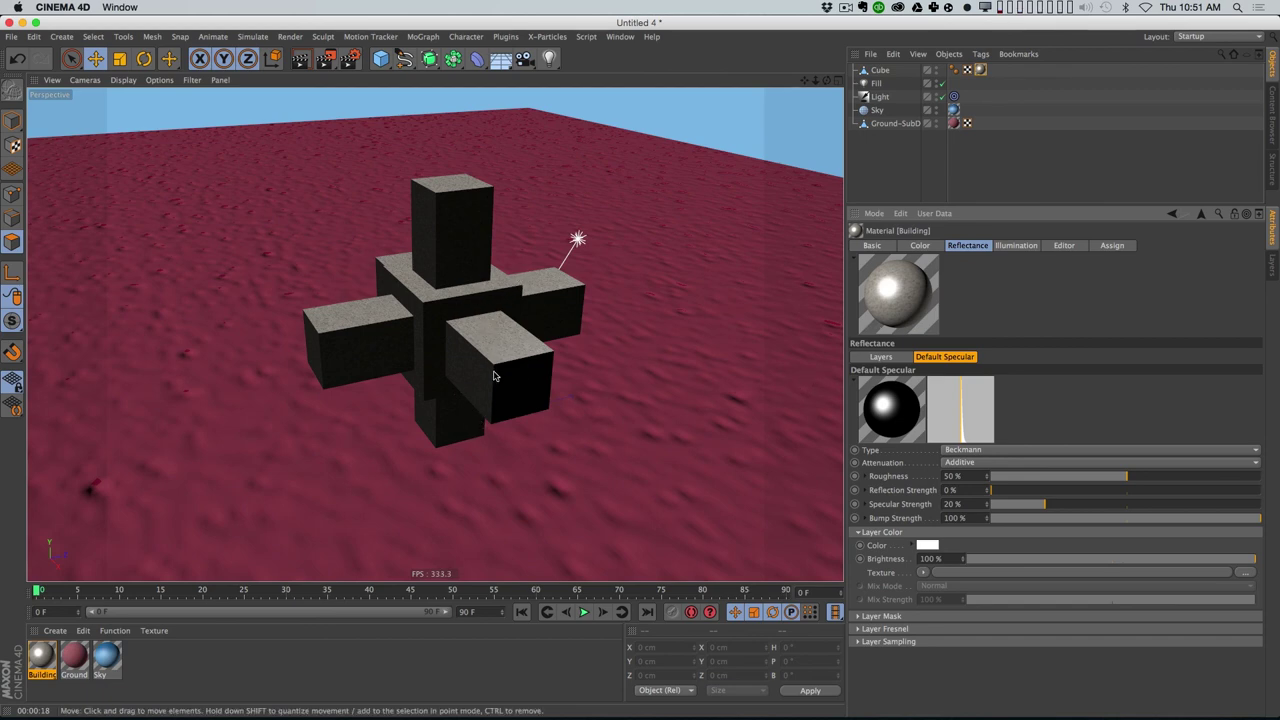
Step: Load the RockSmooth image as the Reflection Strength texture and set strength to 100%
click(858, 532)
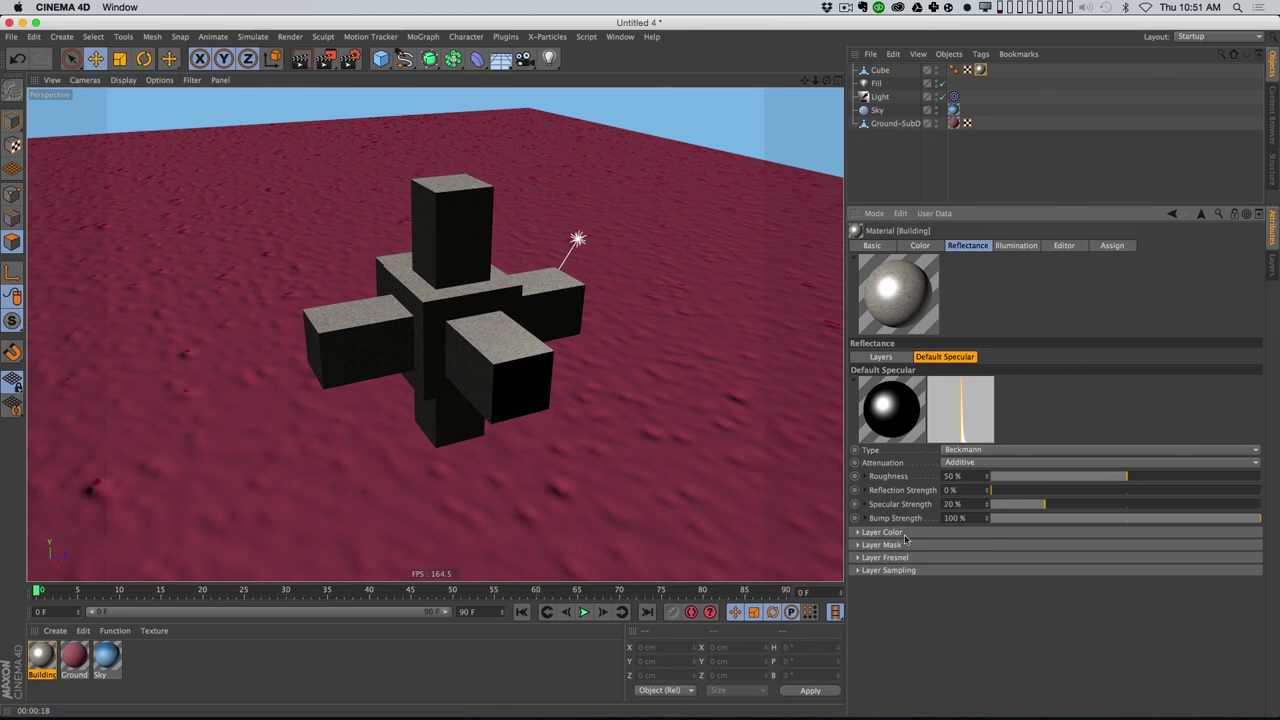
click(855, 490)
right_click(863, 494)
mouse_move(915, 500)
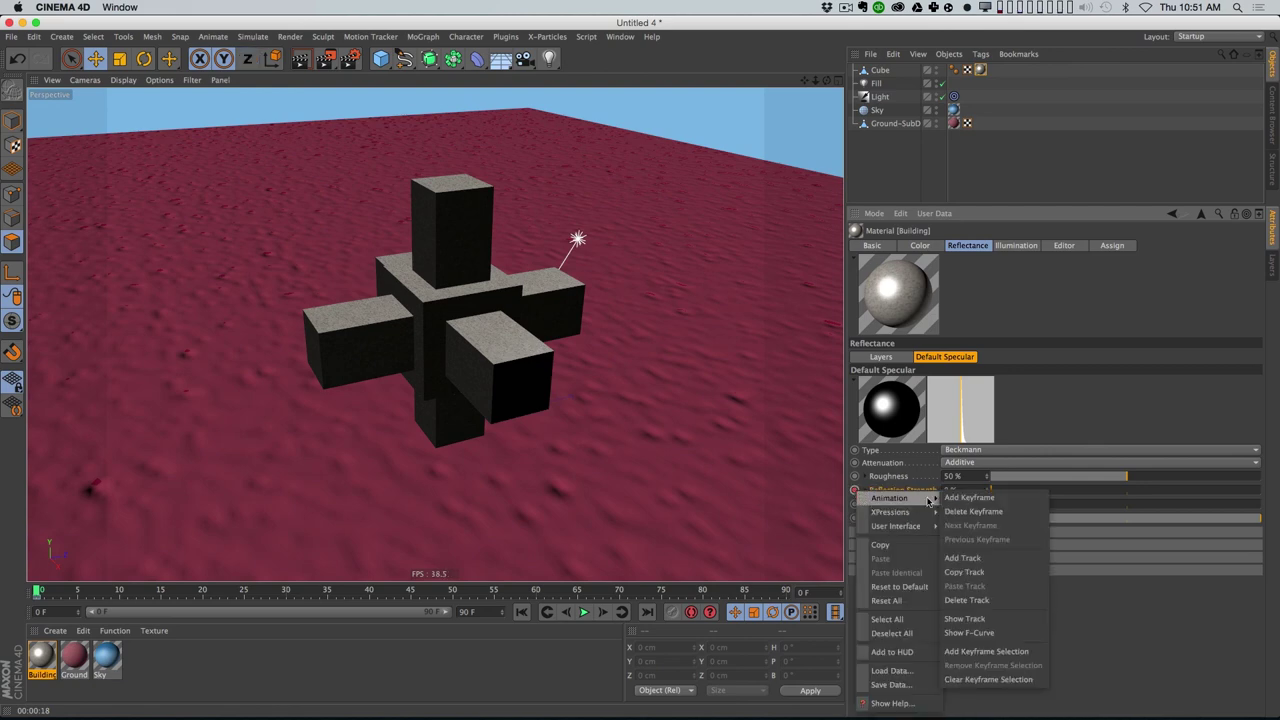
click(968, 680)
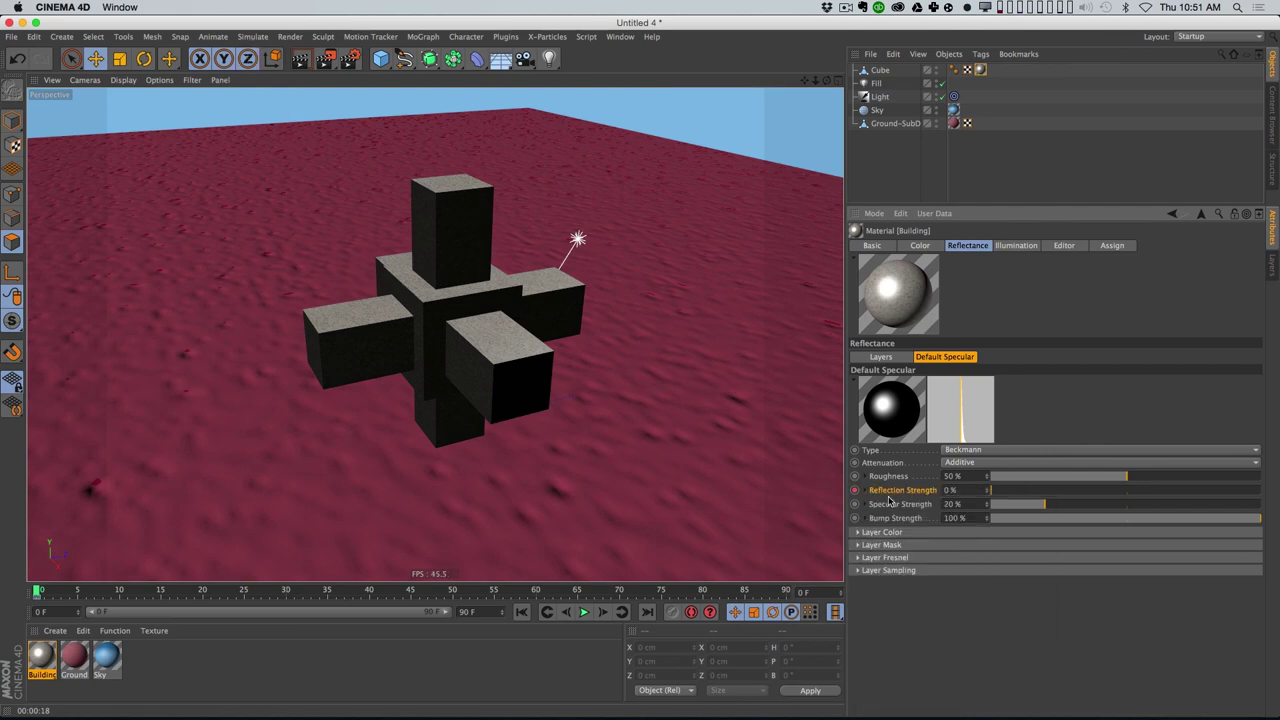
click(947, 506)
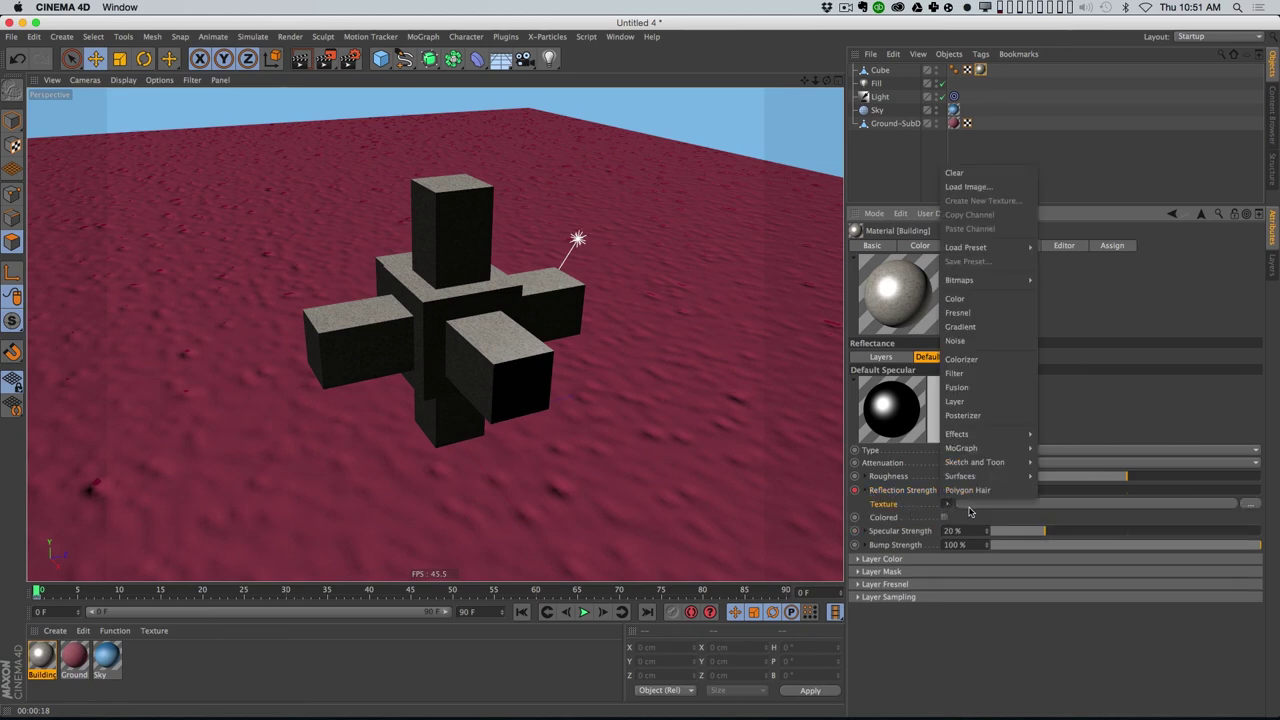
click(900, 507)
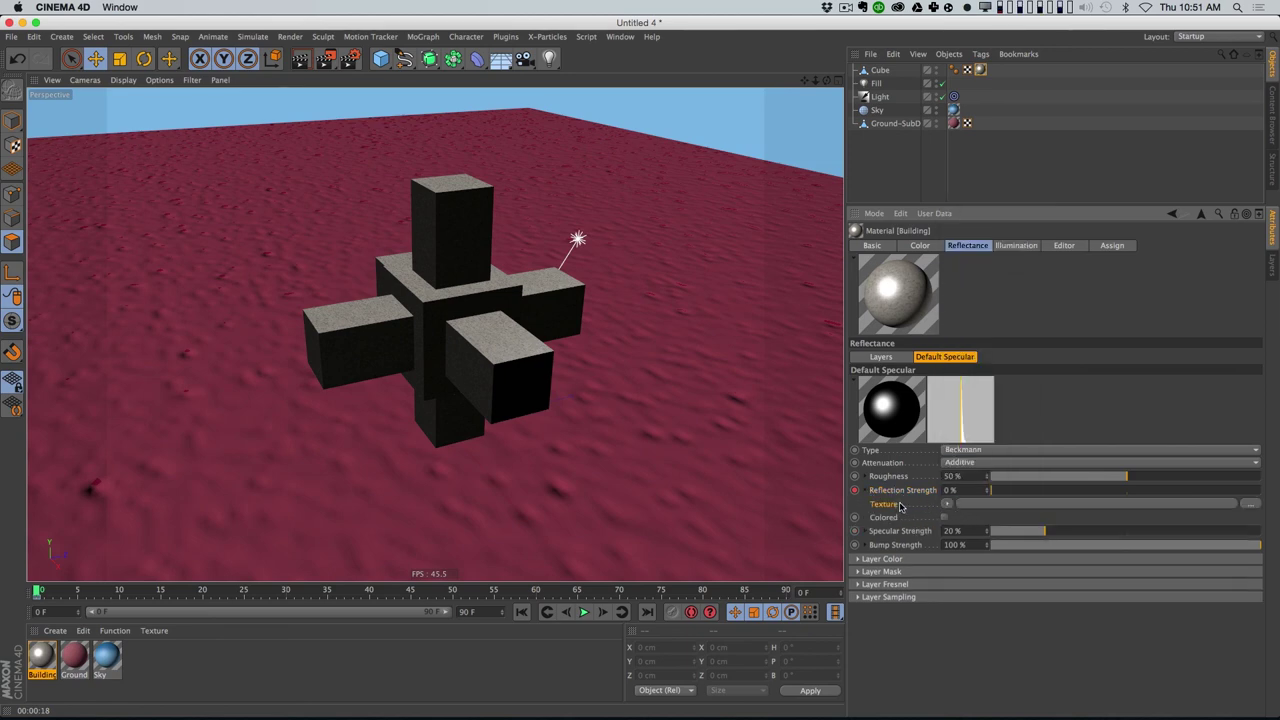
click(946, 505)
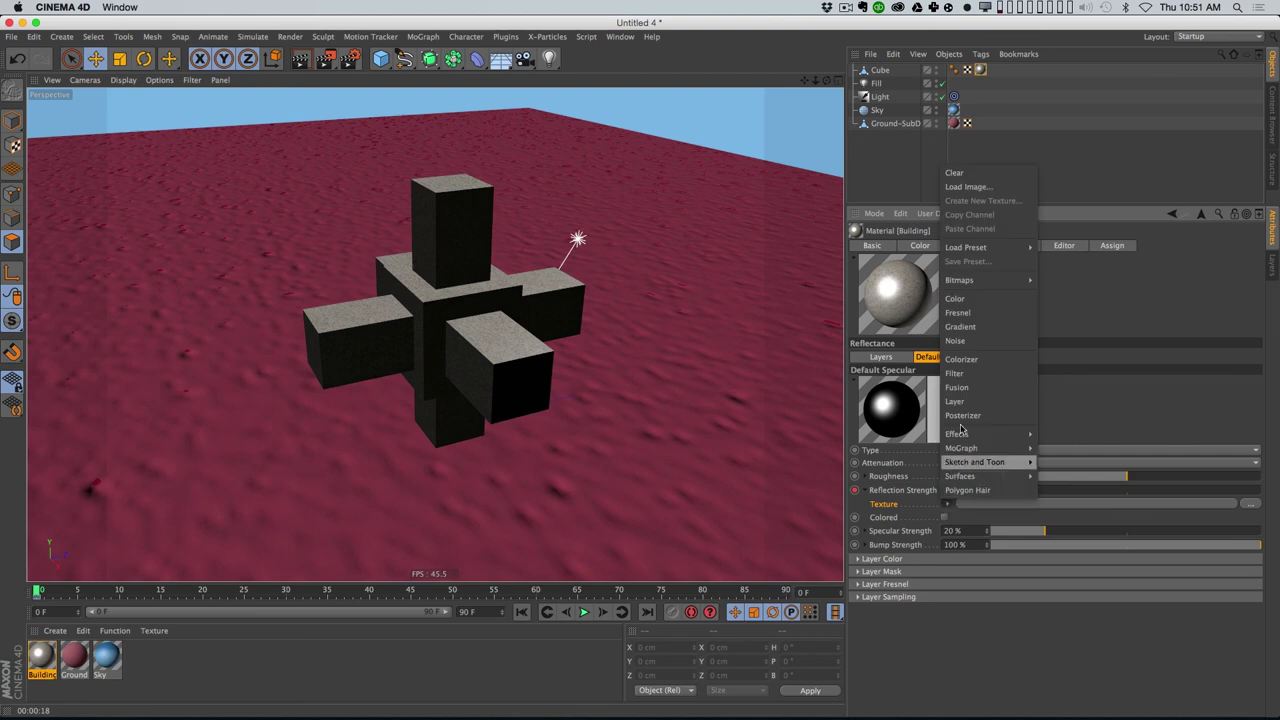
mouse_move(995, 280)
click(1065, 283)
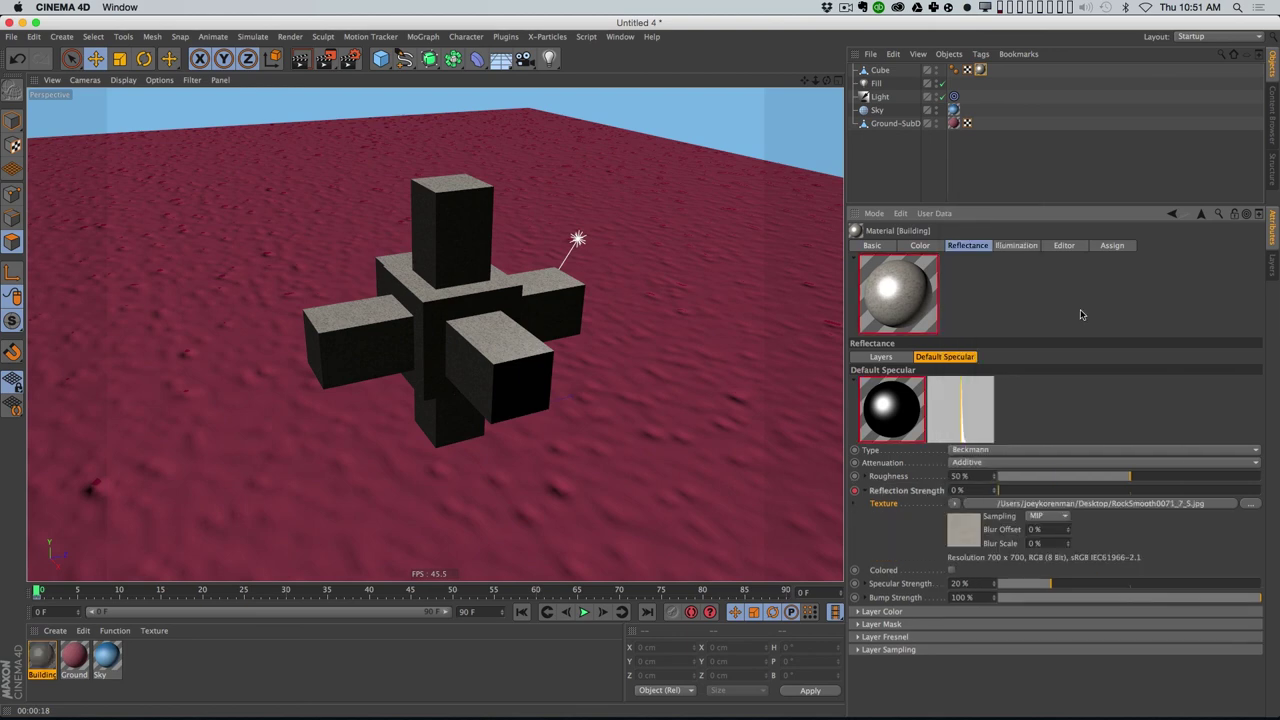
drag(1085, 494, 1262, 490)
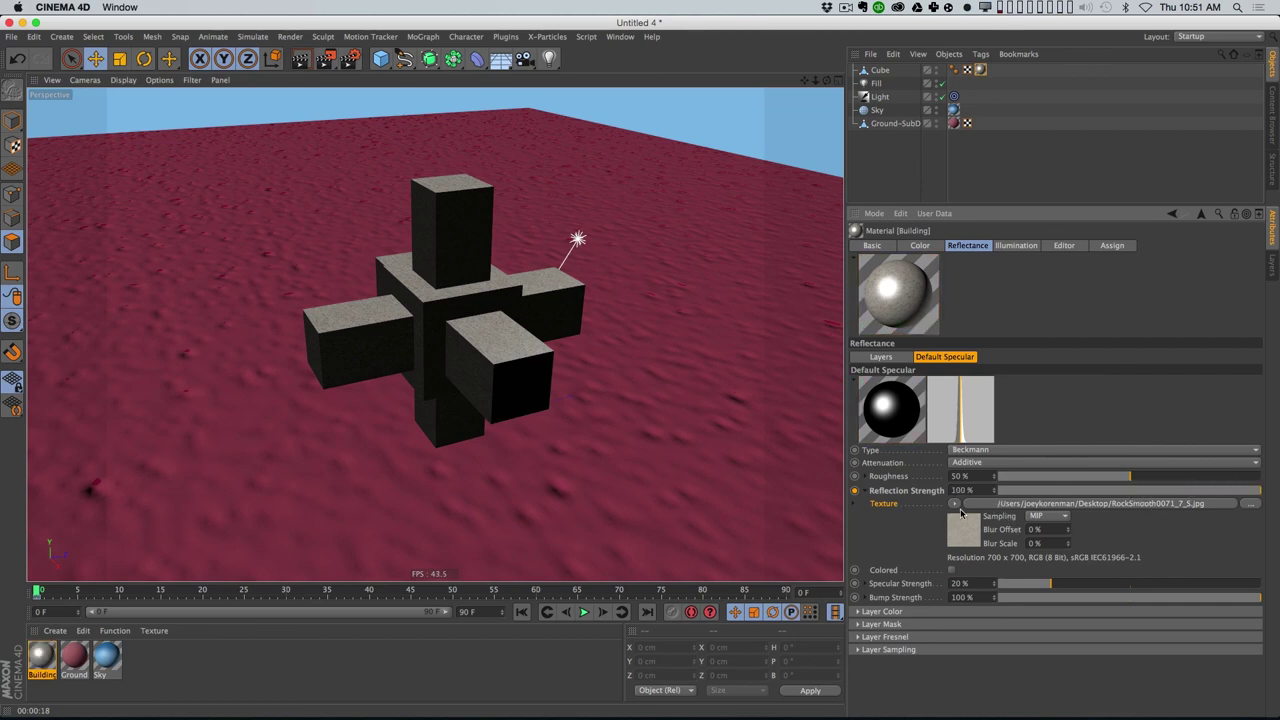
Step: Set the rock bitmap's black point to 0.63 and white point to 0.69, then render
click(1016, 508)
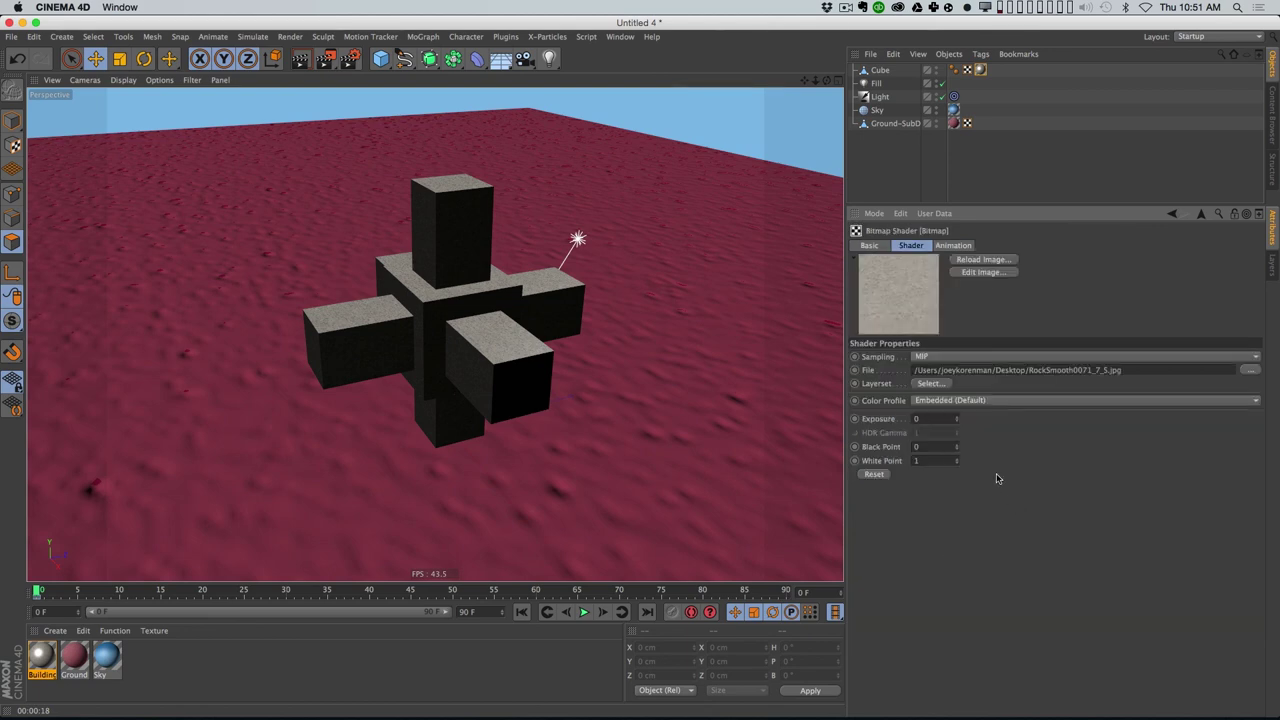
mouse_move(957, 451)
mouse_down()
mouse_move(958, 436)
mouse_move(957, 476)
mouse_move(958, 449)
mouse_up()
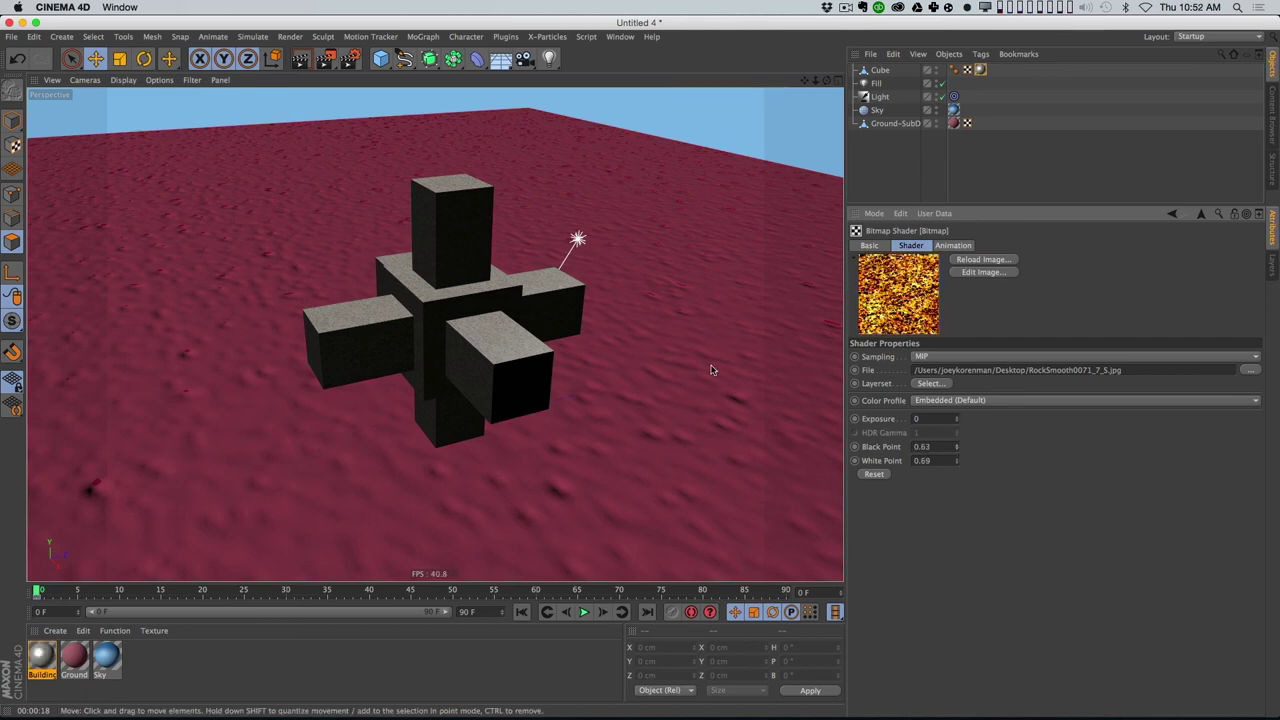
key(super+r)
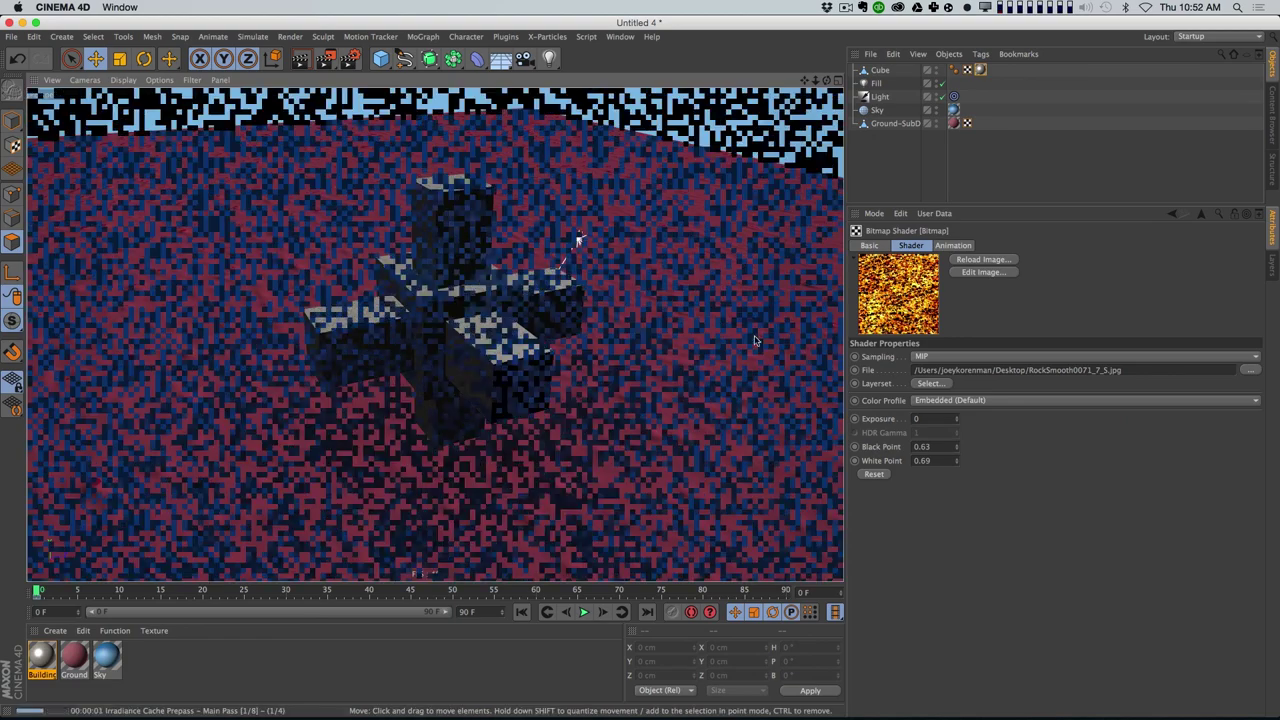
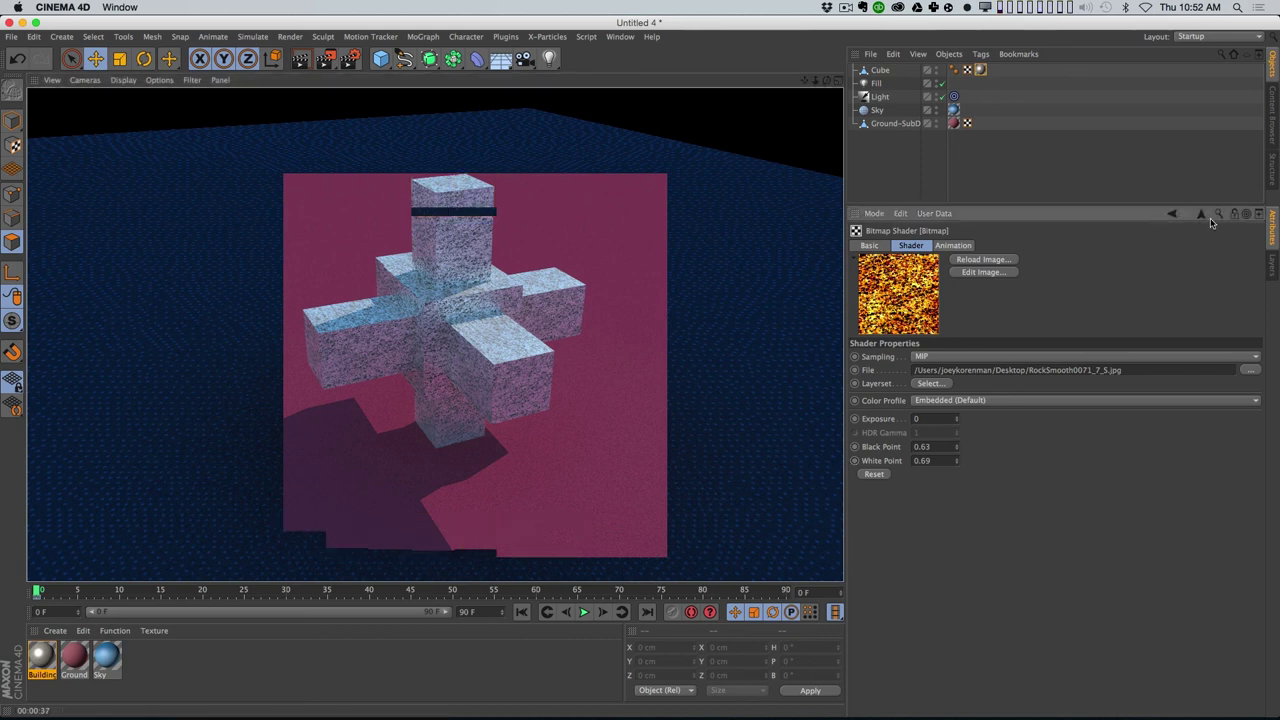
Step: Copy the rock texture from Reflection Strength and paste it into the Specular Strength texture
click(1170, 215)
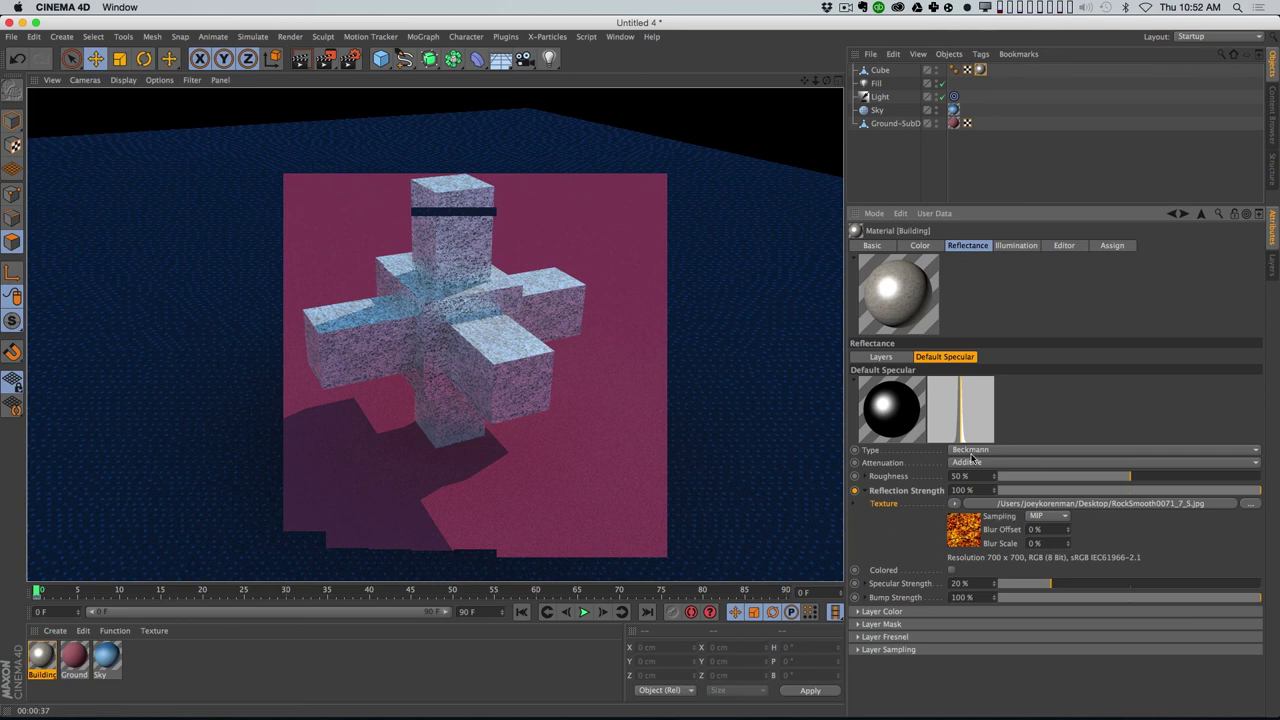
click(868, 491)
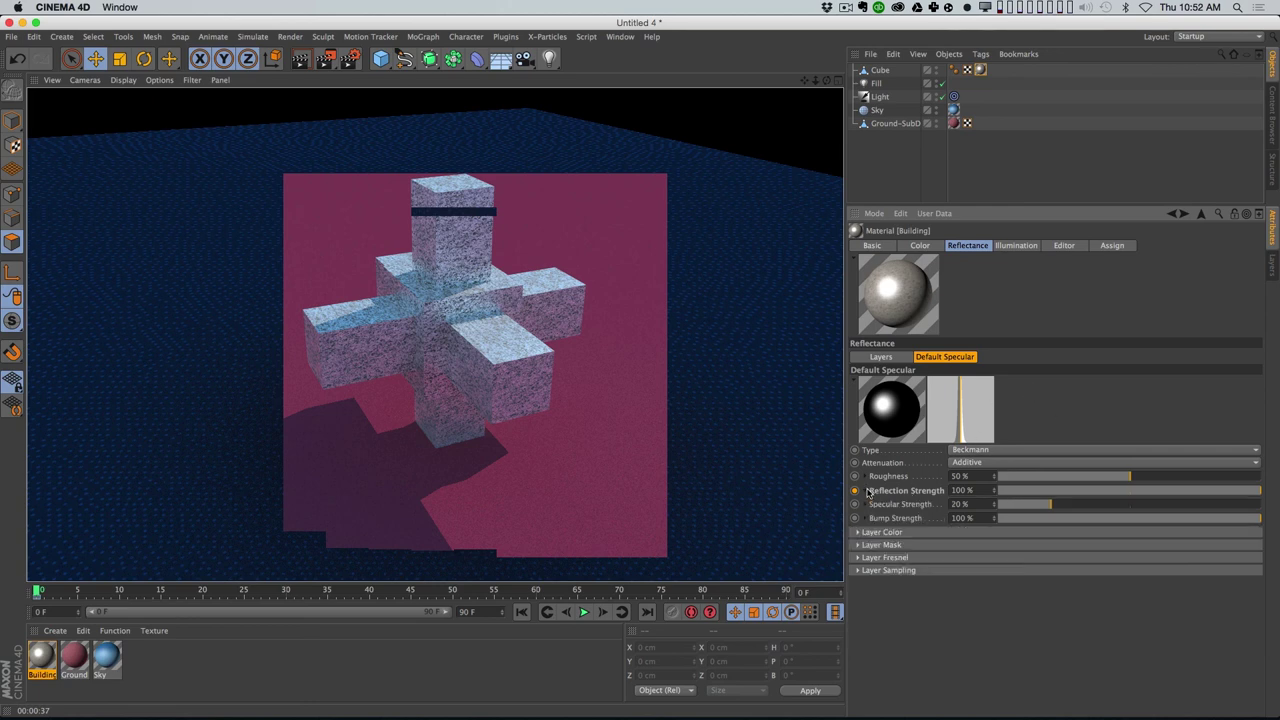
click(867, 506)
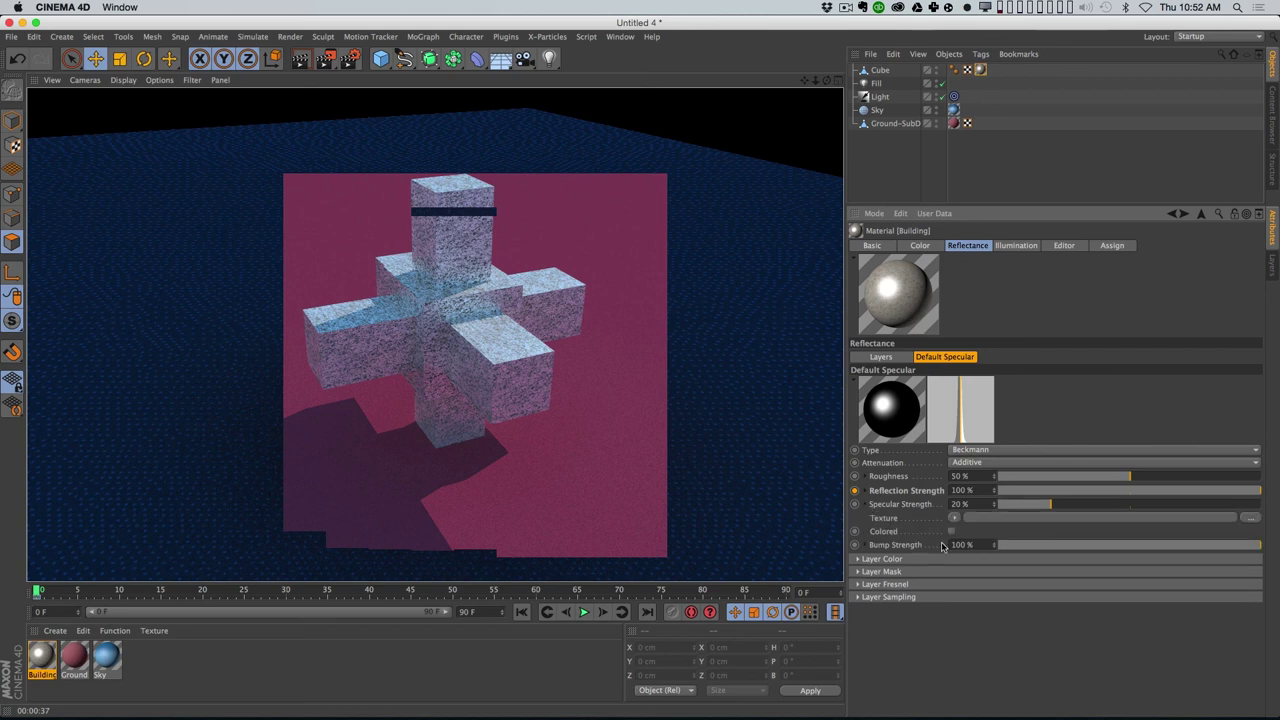
click(954, 517)
click(881, 525)
click(870, 490)
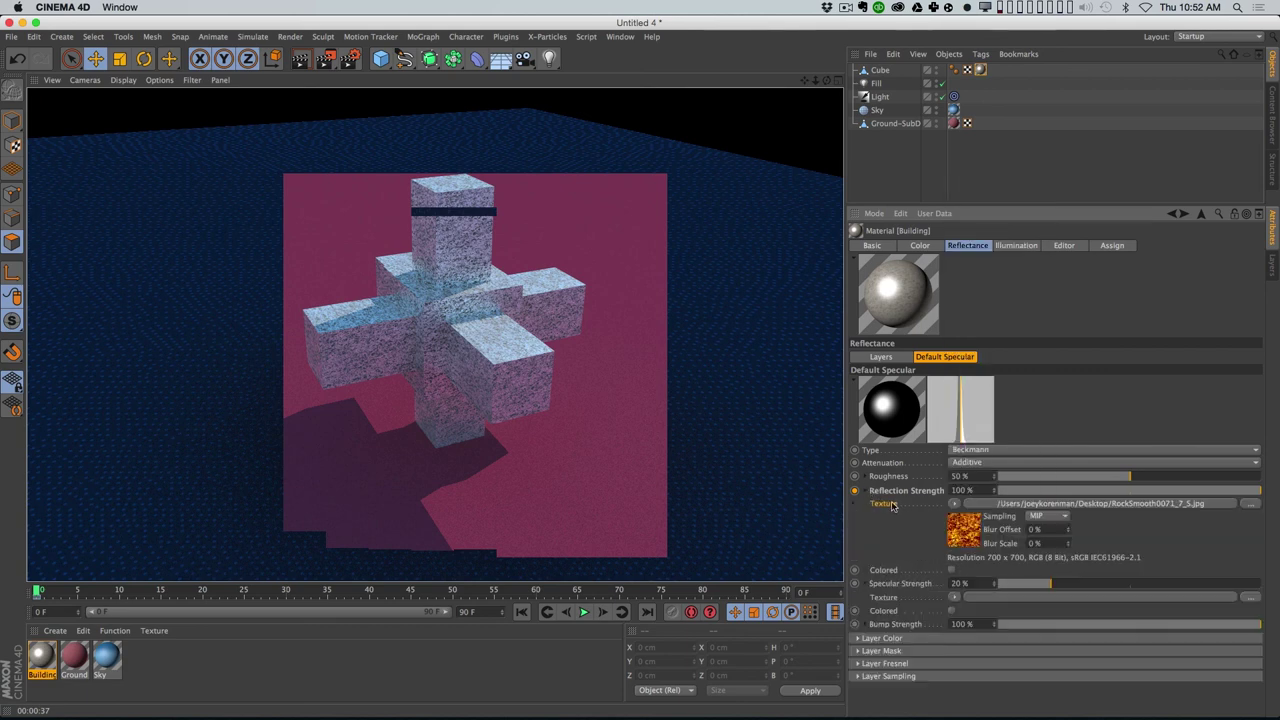
click(954, 505)
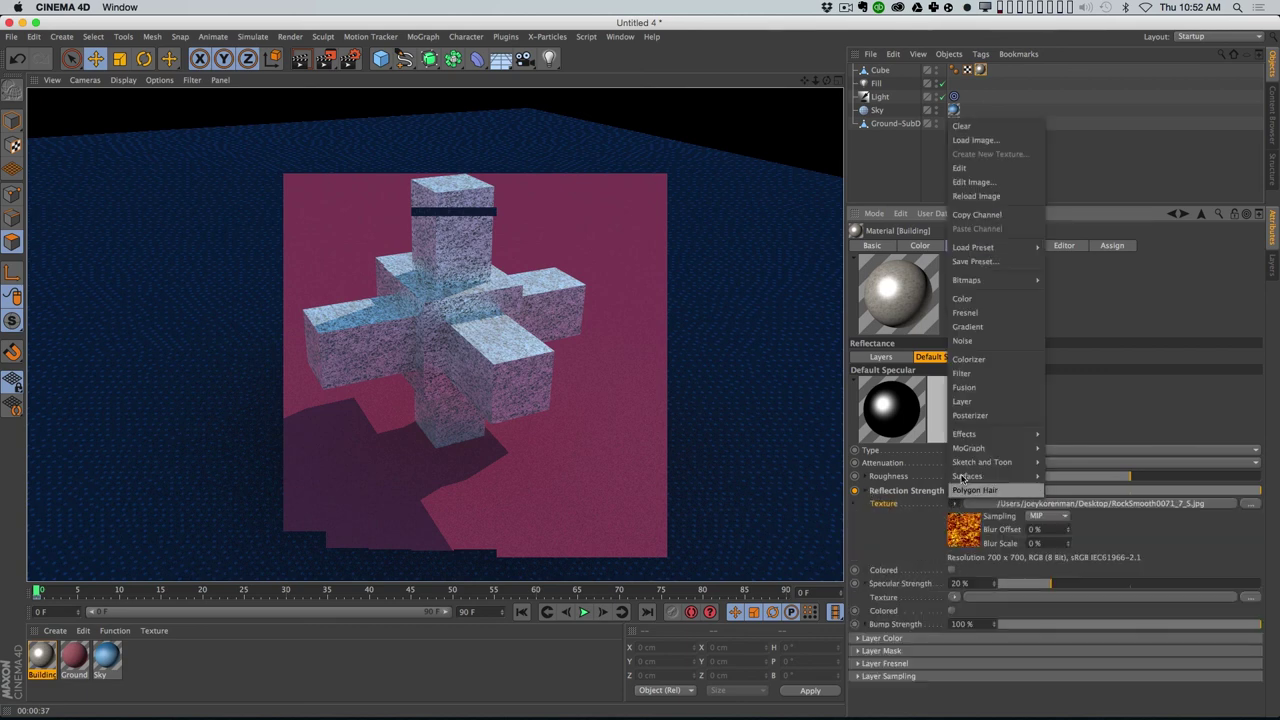
click(976, 215)
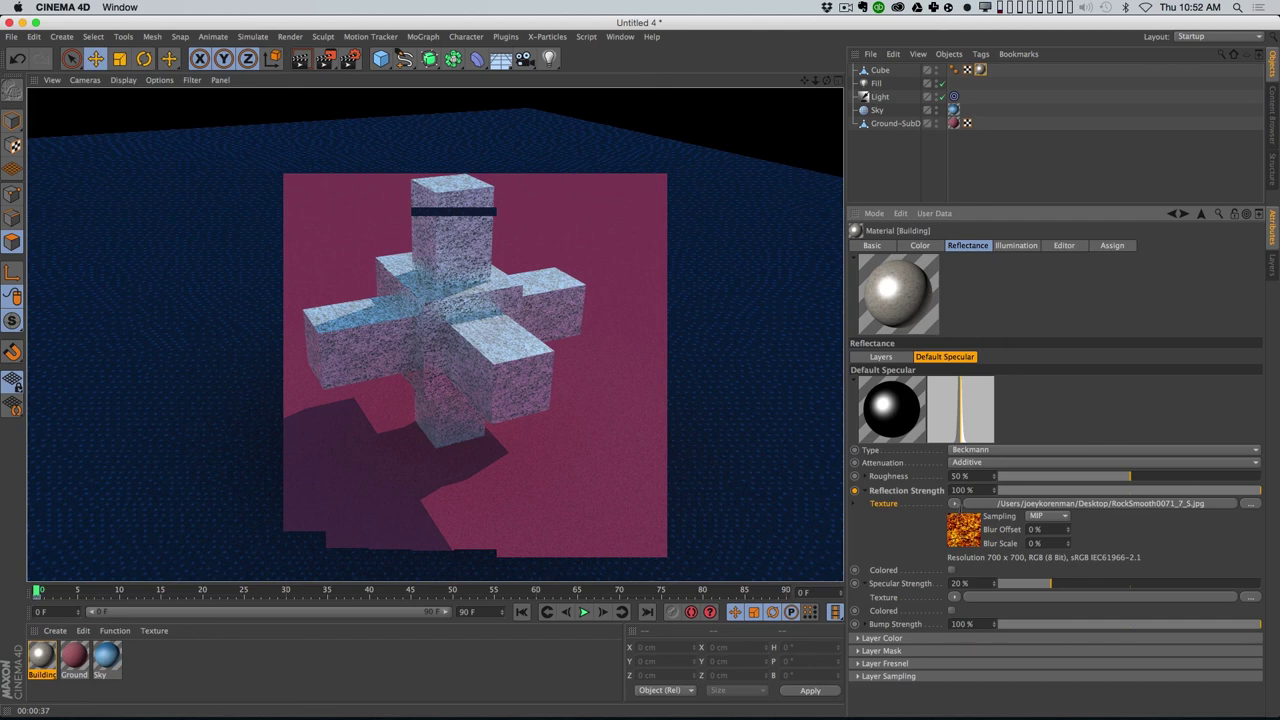
click(870, 491)
click(955, 518)
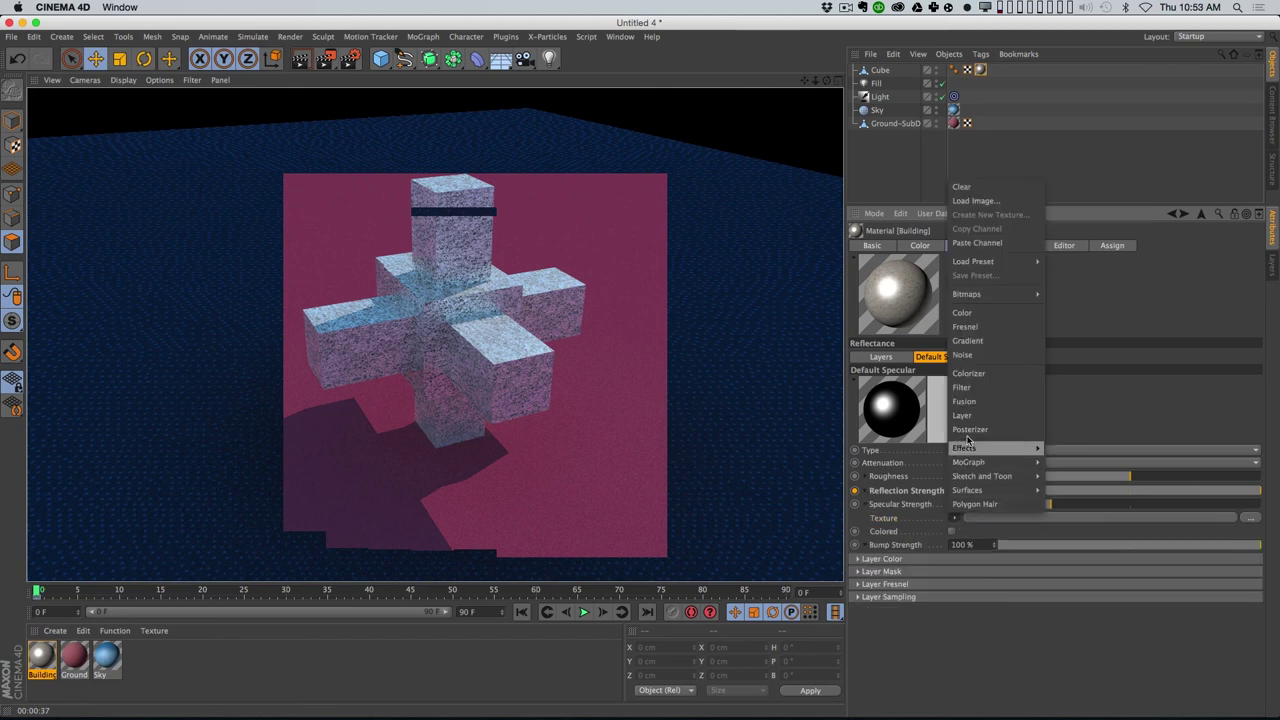
click(1010, 243)
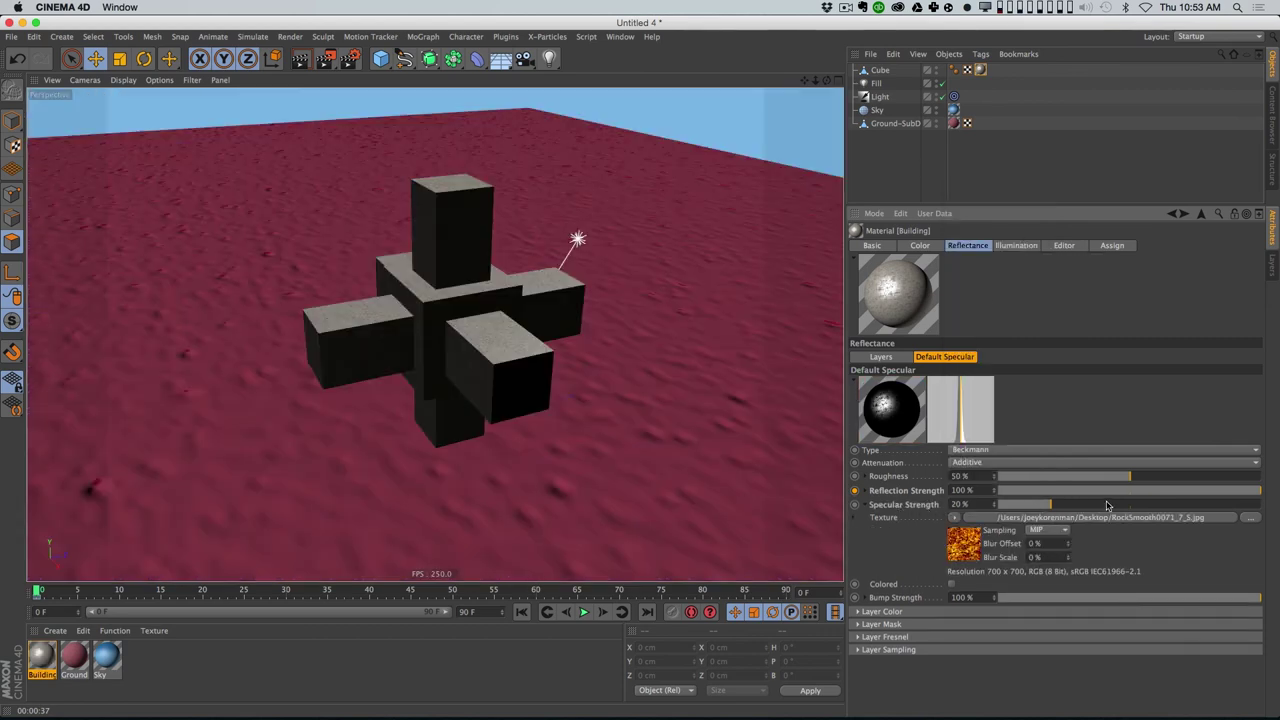
Step: Set both specular strength and reflection strength to 50%
click(1131, 505)
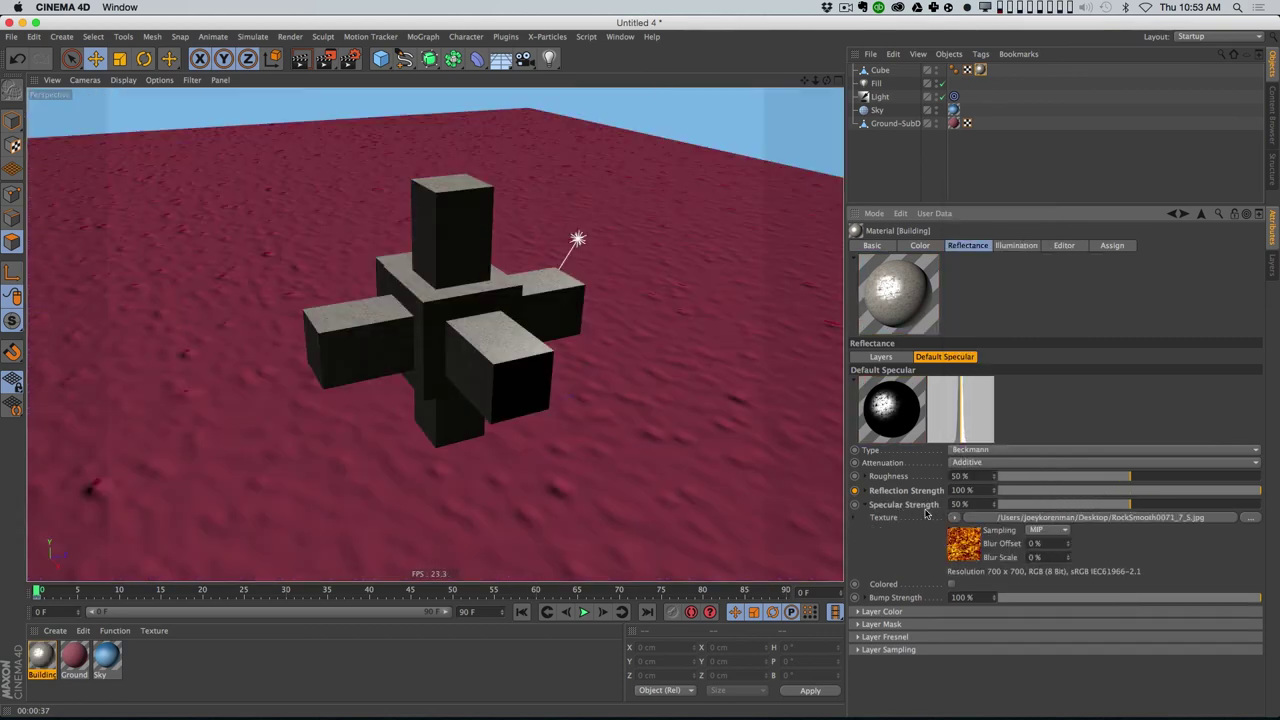
click(865, 506)
click(1130, 492)
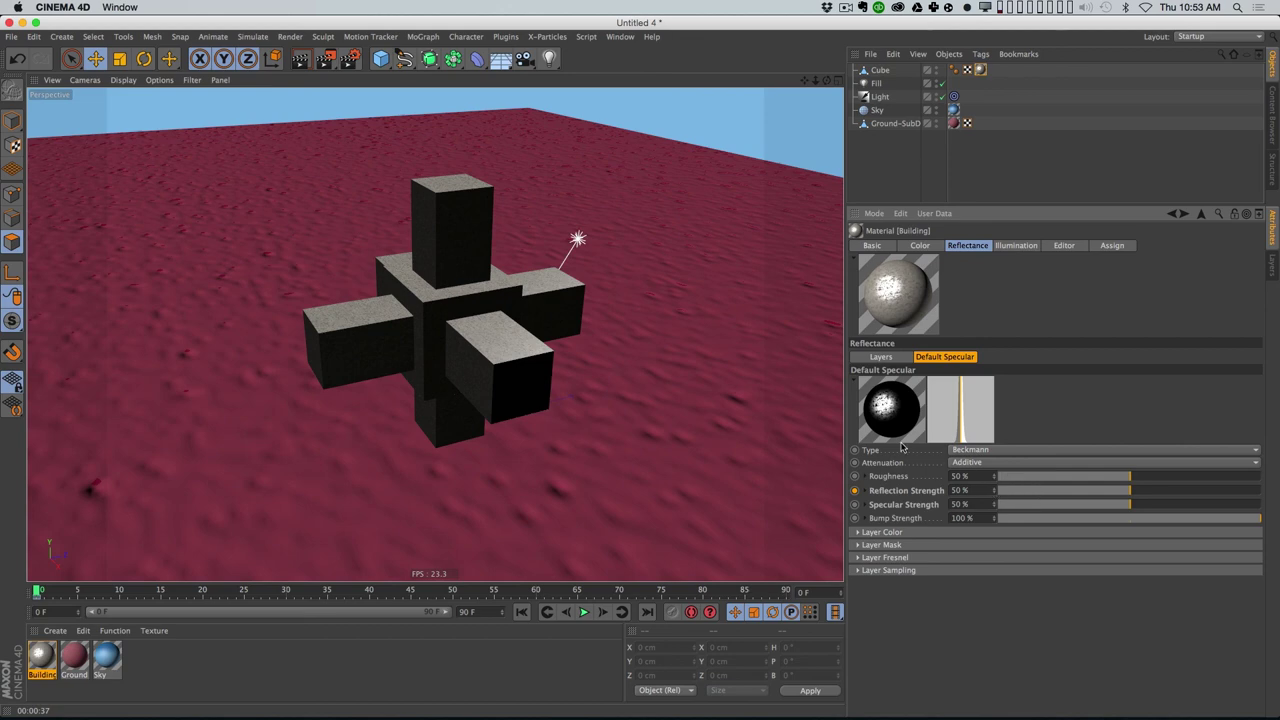
click(868, 519)
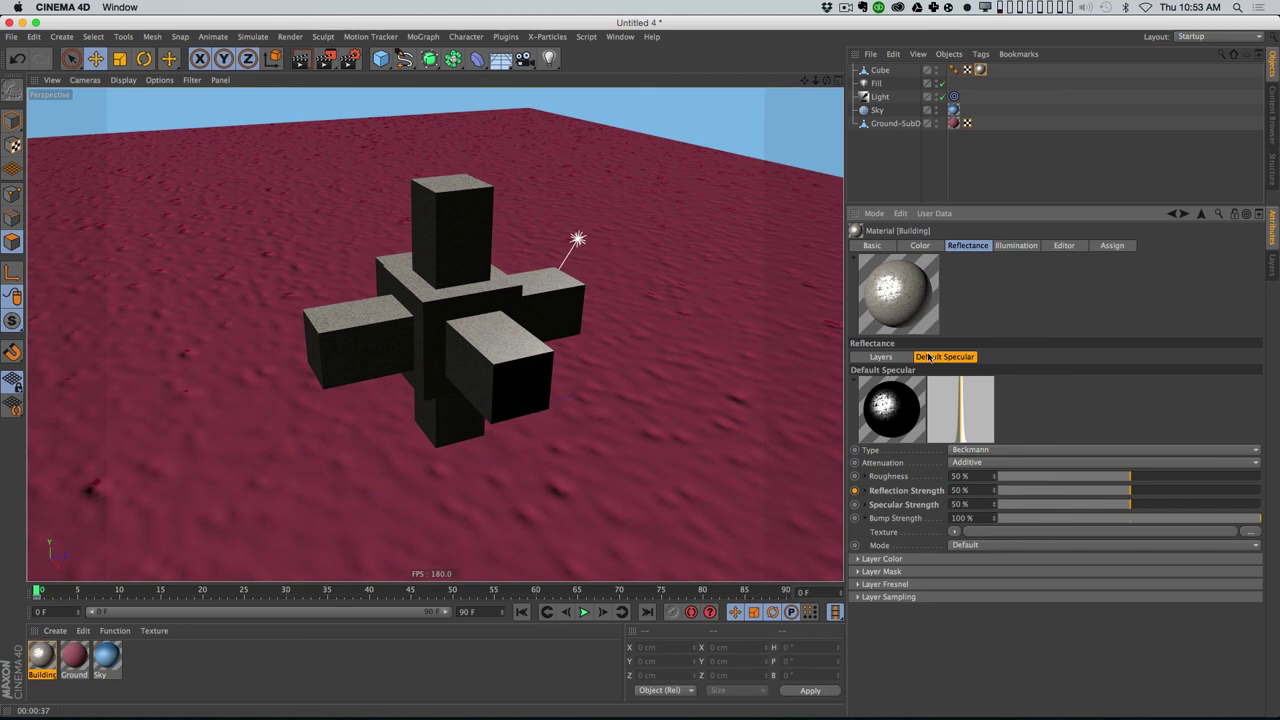
click(876, 246)
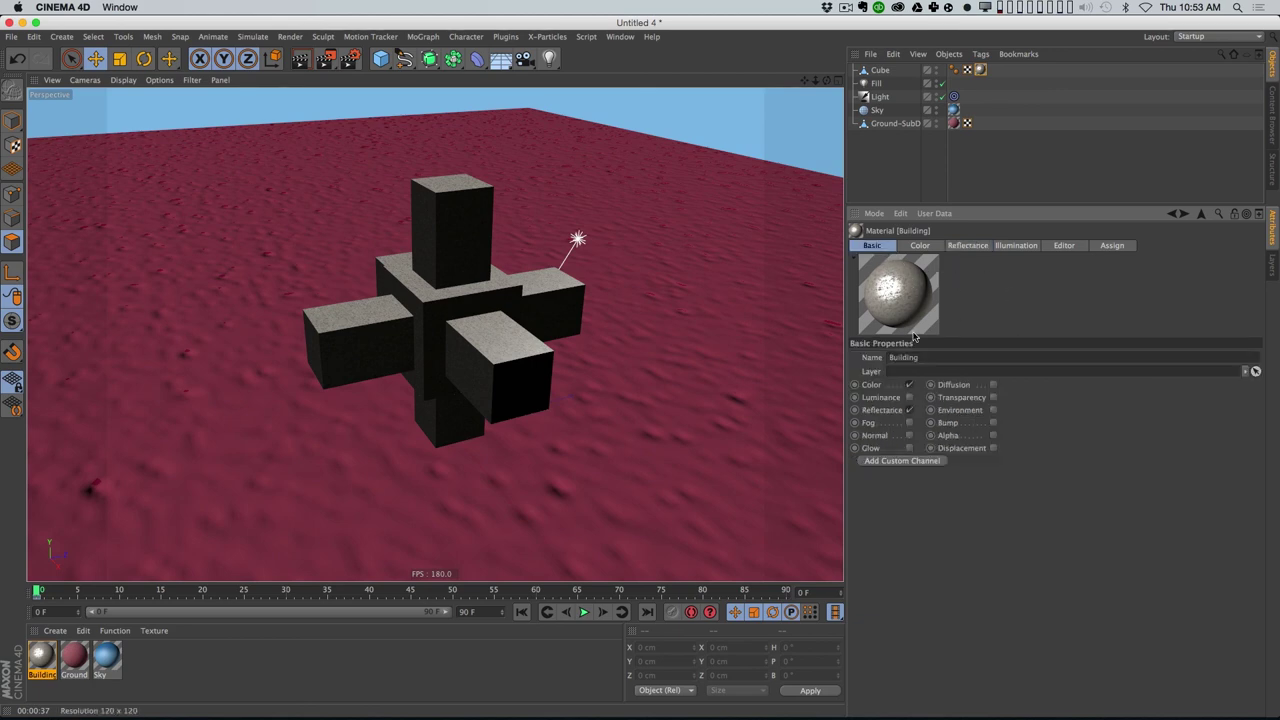
Step: Enable Bump with the RockSmooth0071_7_5.jpg texture and render the viewport preview
click(993, 422)
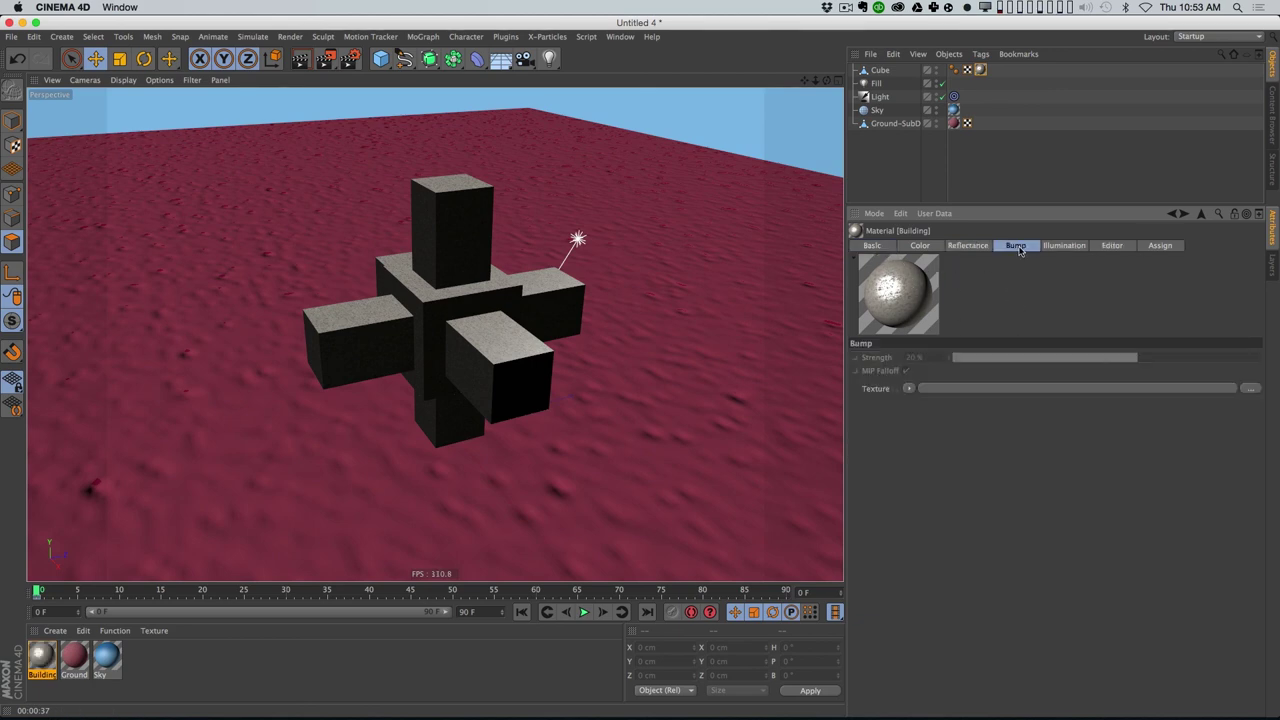
click(910, 390)
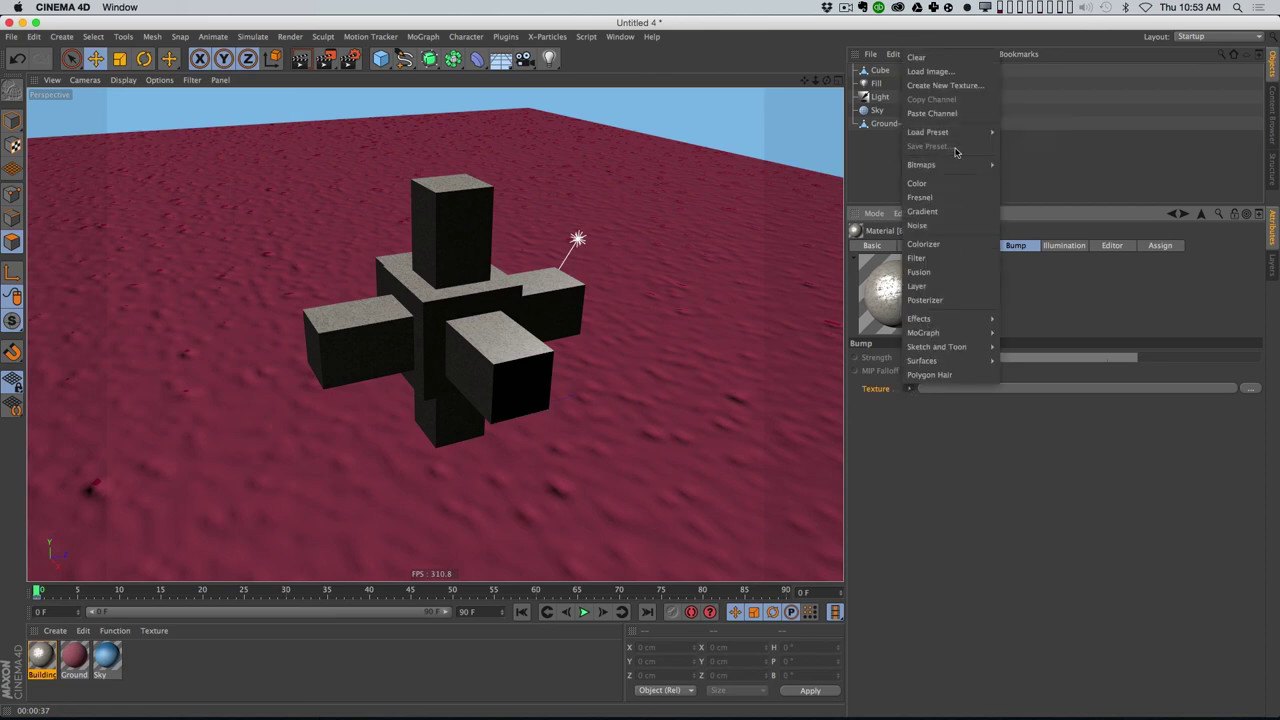
mouse_move(963, 165)
click(1026, 165)
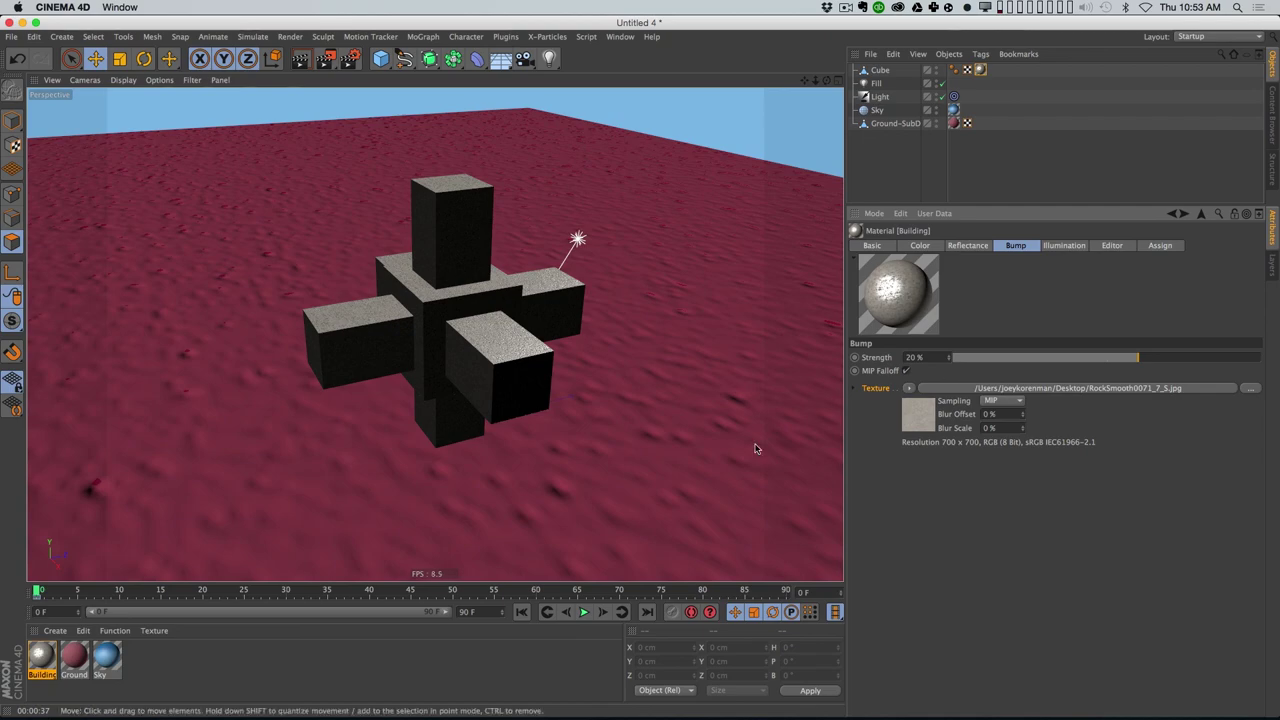
key(super+r)
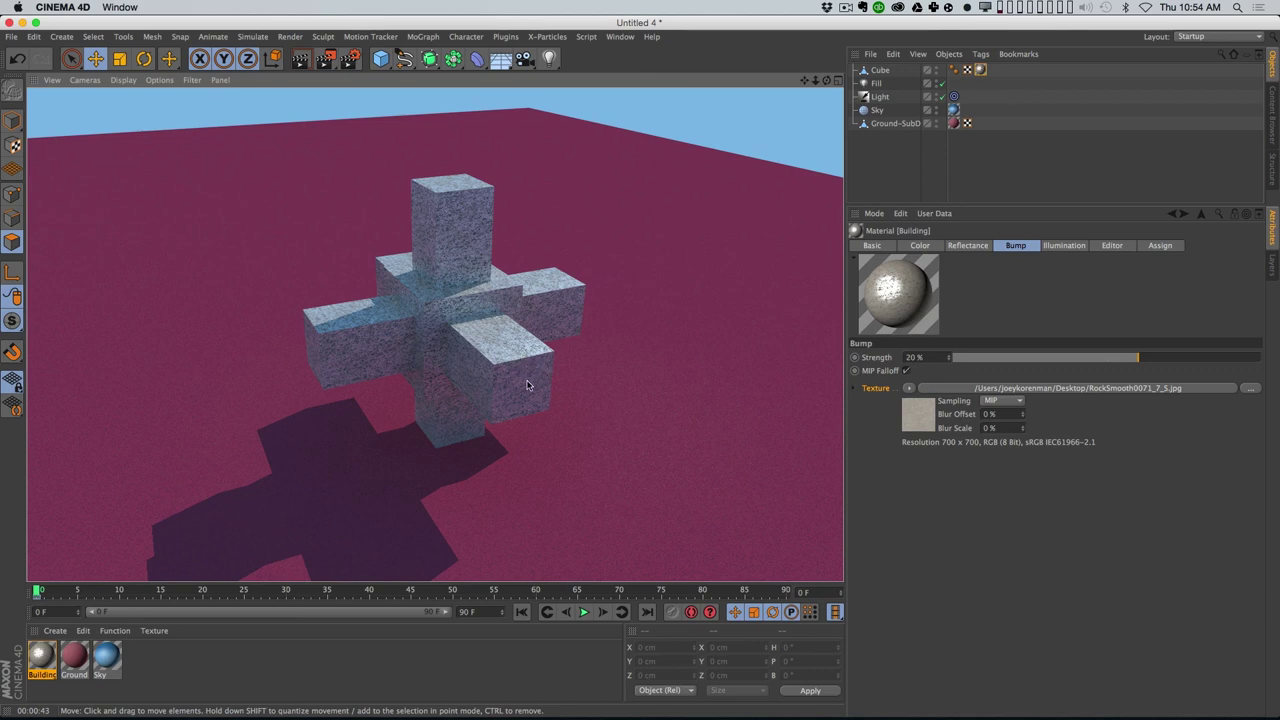
click(620, 36)
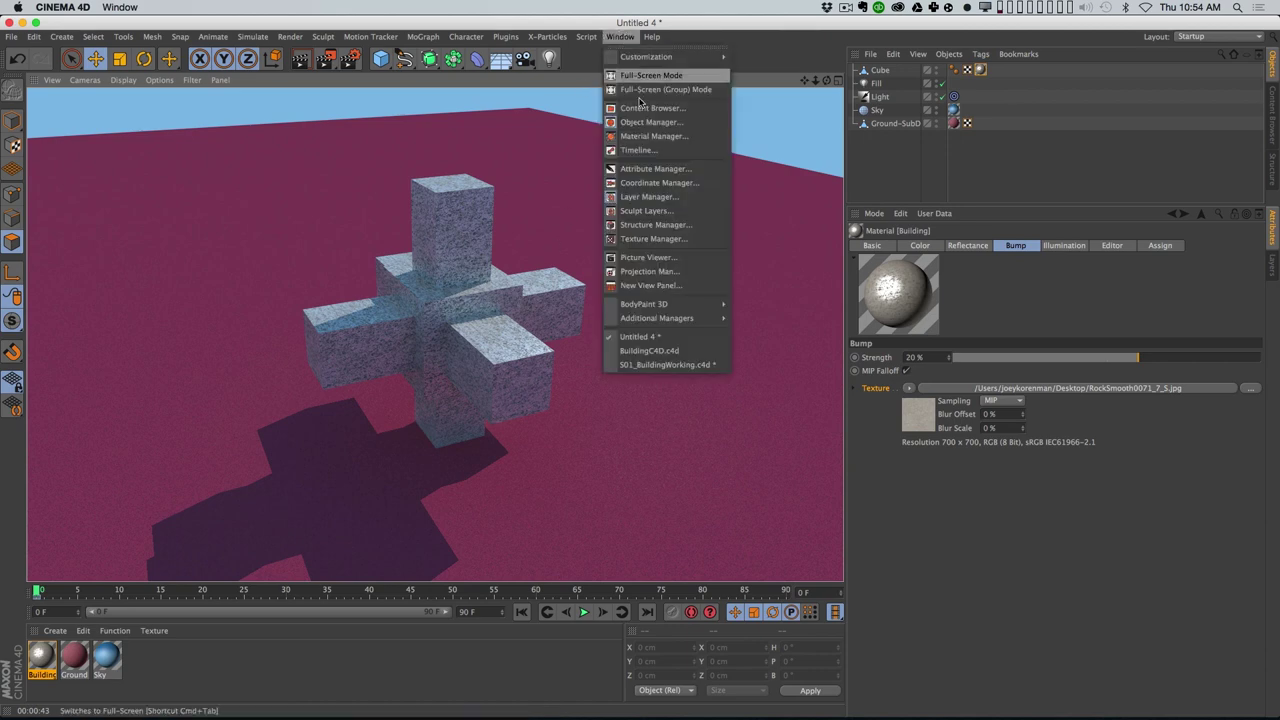
Step: View the tiled building-facade reference photo in the Picture Viewer, then close it
click(712, 258)
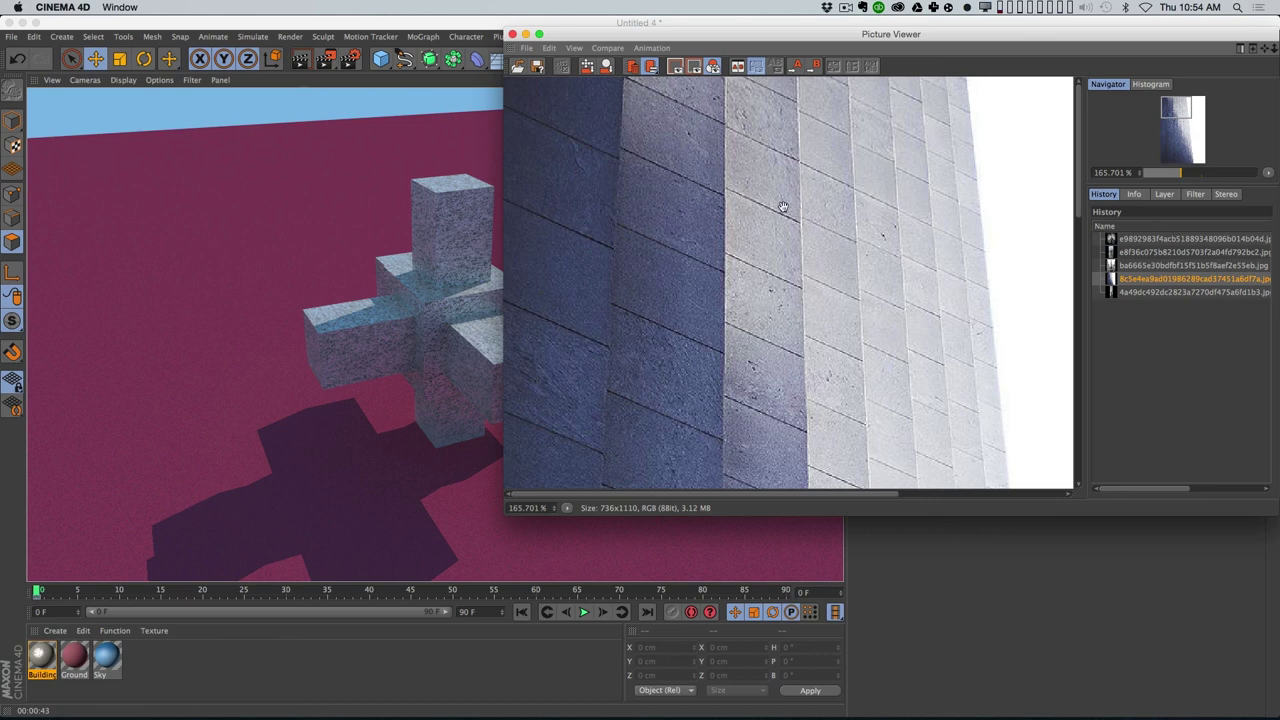
click(512, 34)
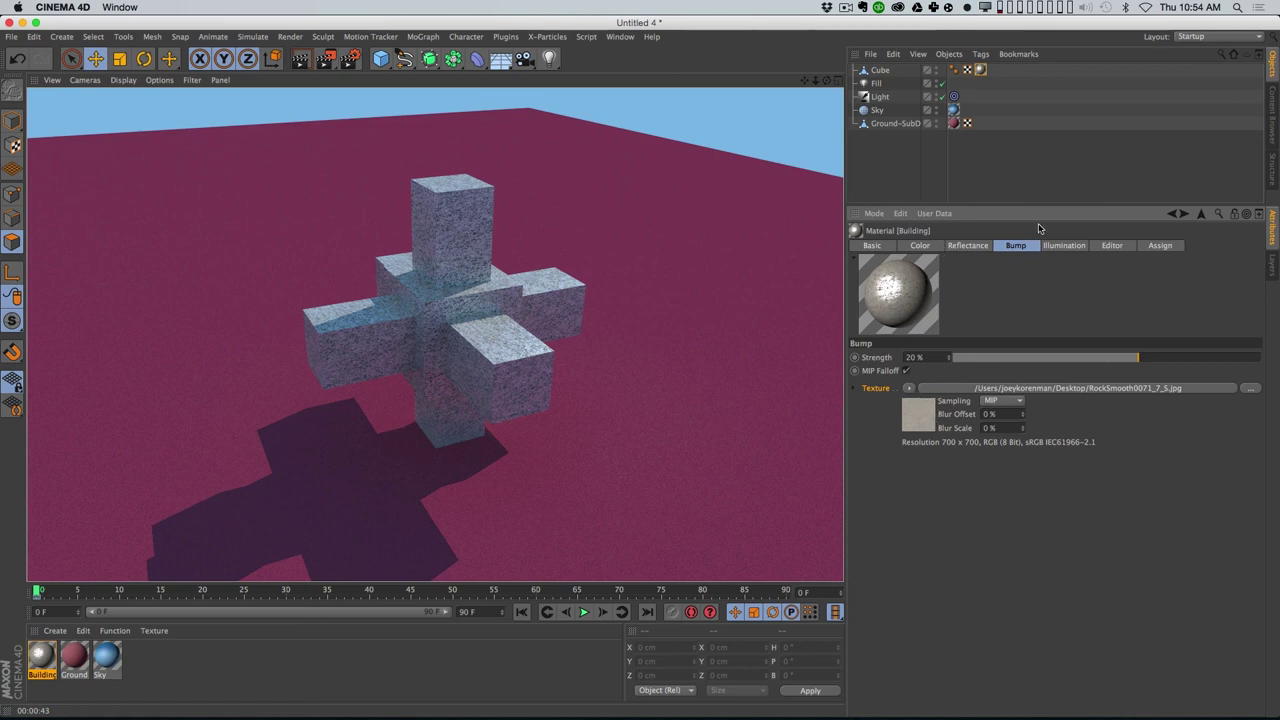
click(909, 390)
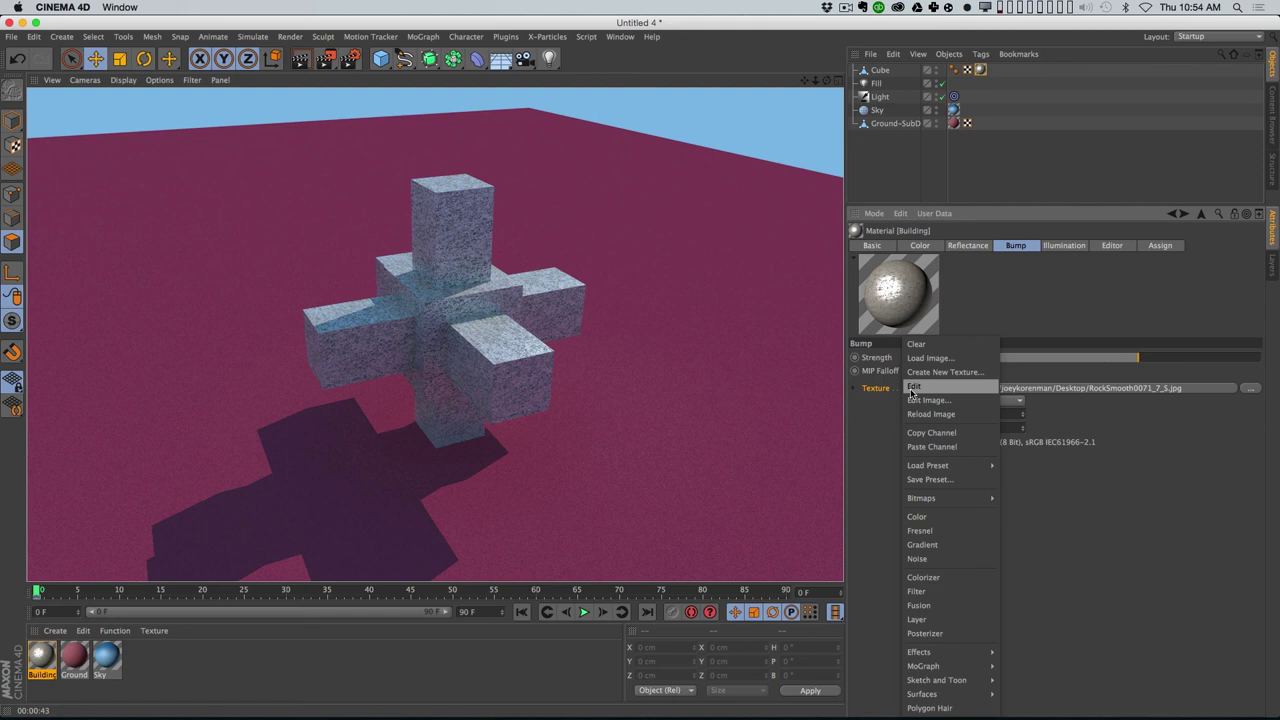
Step: Turn the bump texture into a Layer shader and add a Tiles shader layer
click(918, 619)
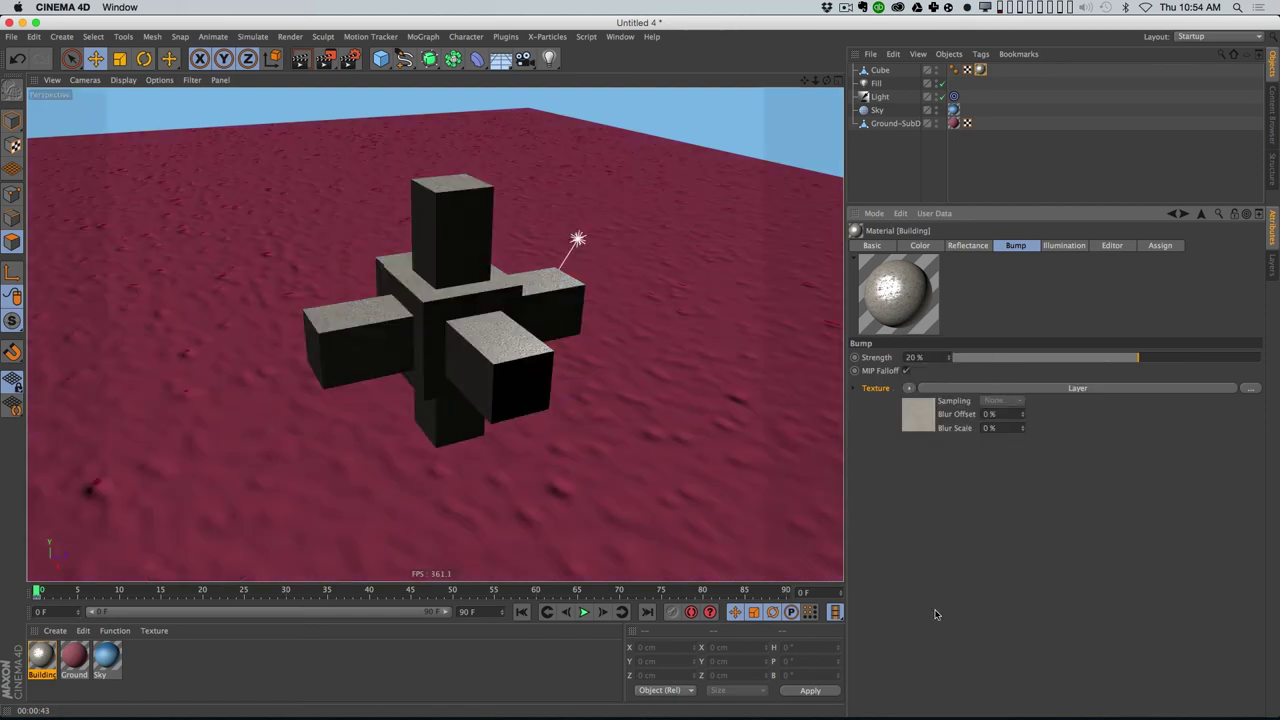
click(987, 387)
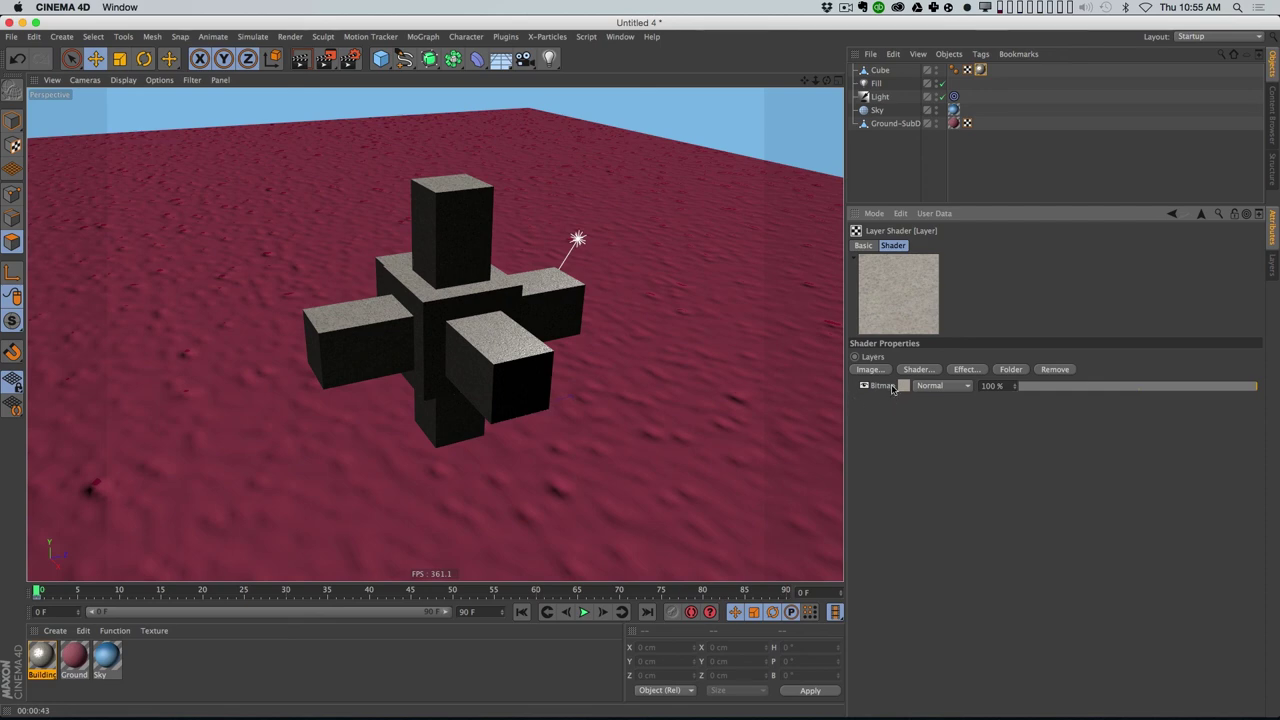
click(918, 369)
mouse_move(981, 574)
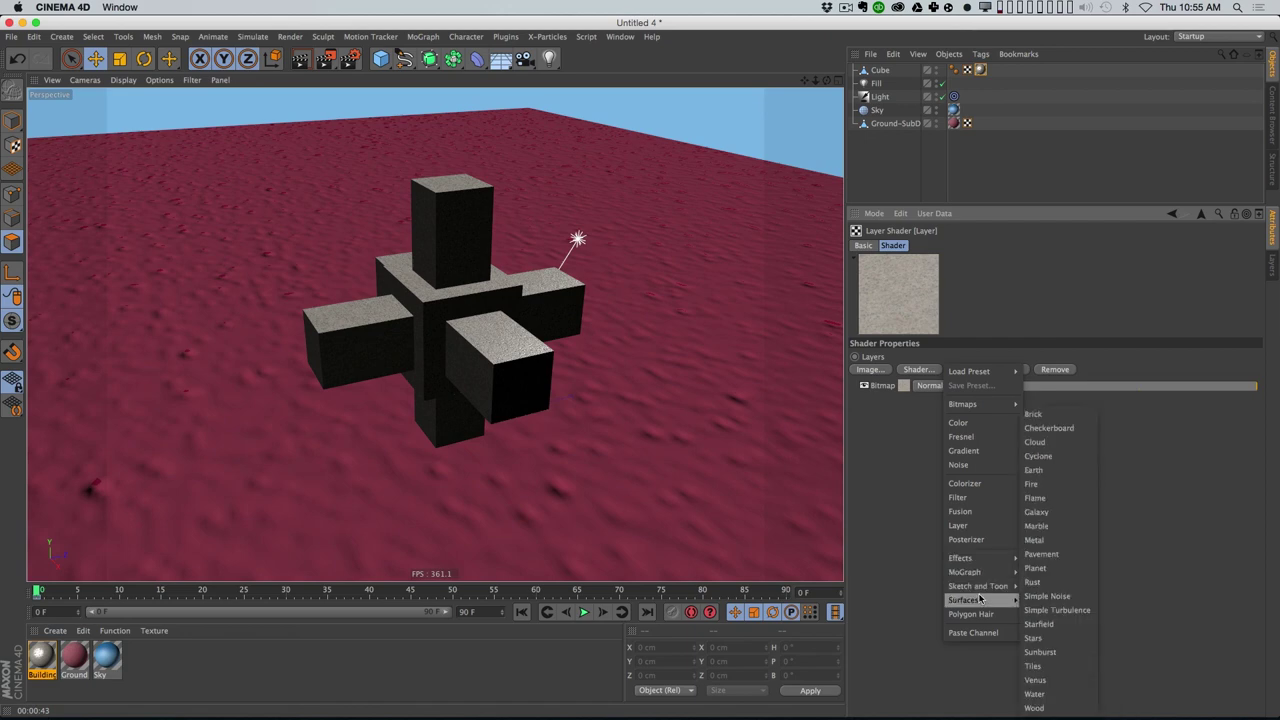
mouse_move(988, 601)
click(1040, 666)
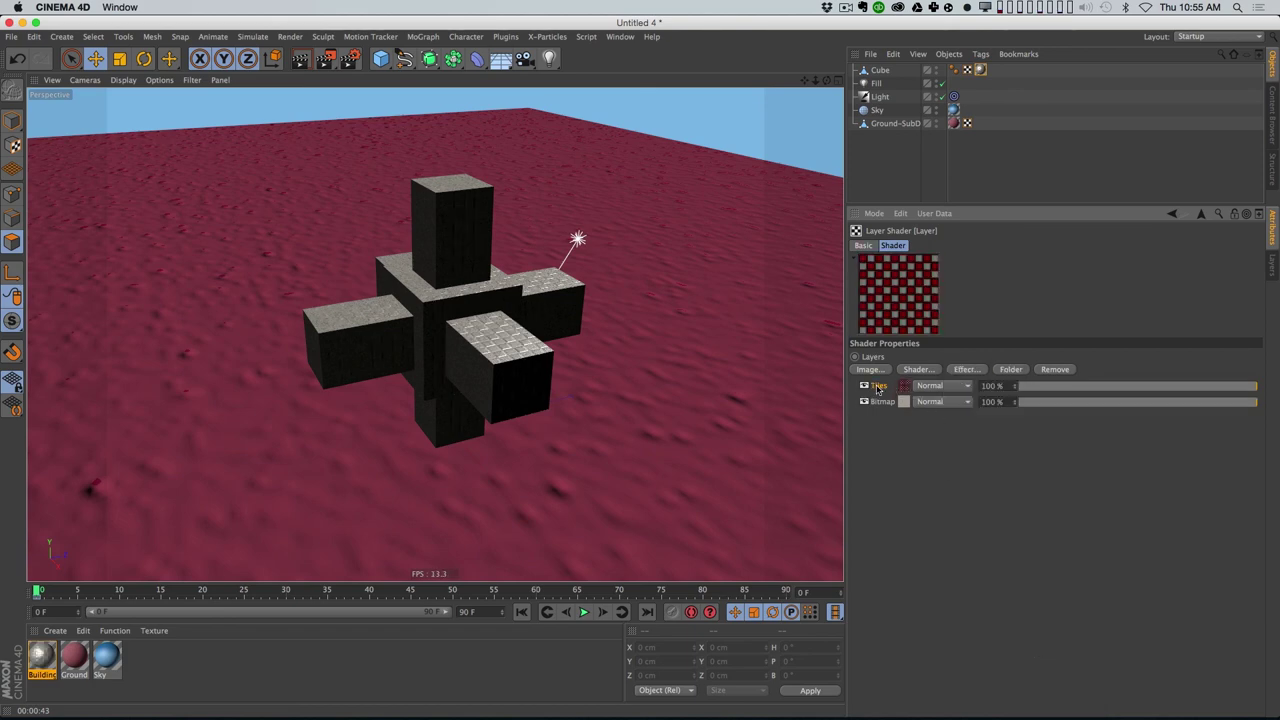
Step: Set the Tiles shader's tile colours and make the grout colour pure white
click(877, 387)
click(936, 371)
click(848, 318)
click(963, 419)
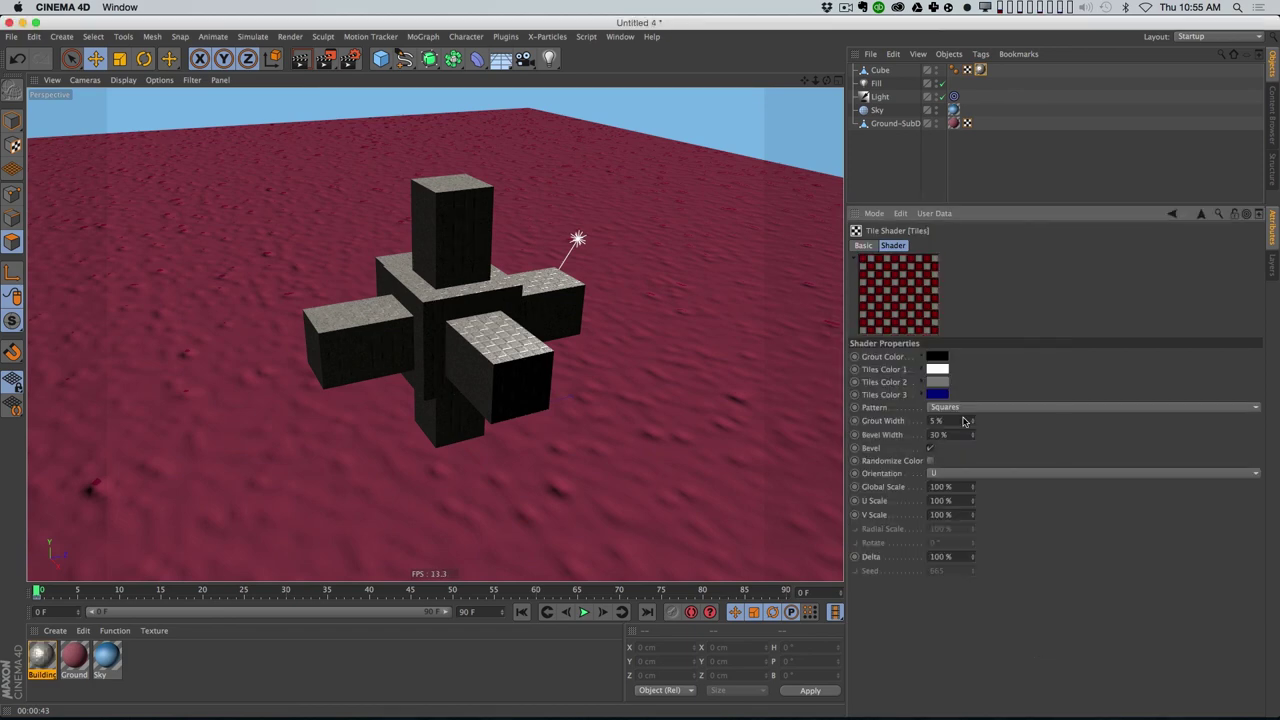
click(939, 373)
click(904, 384)
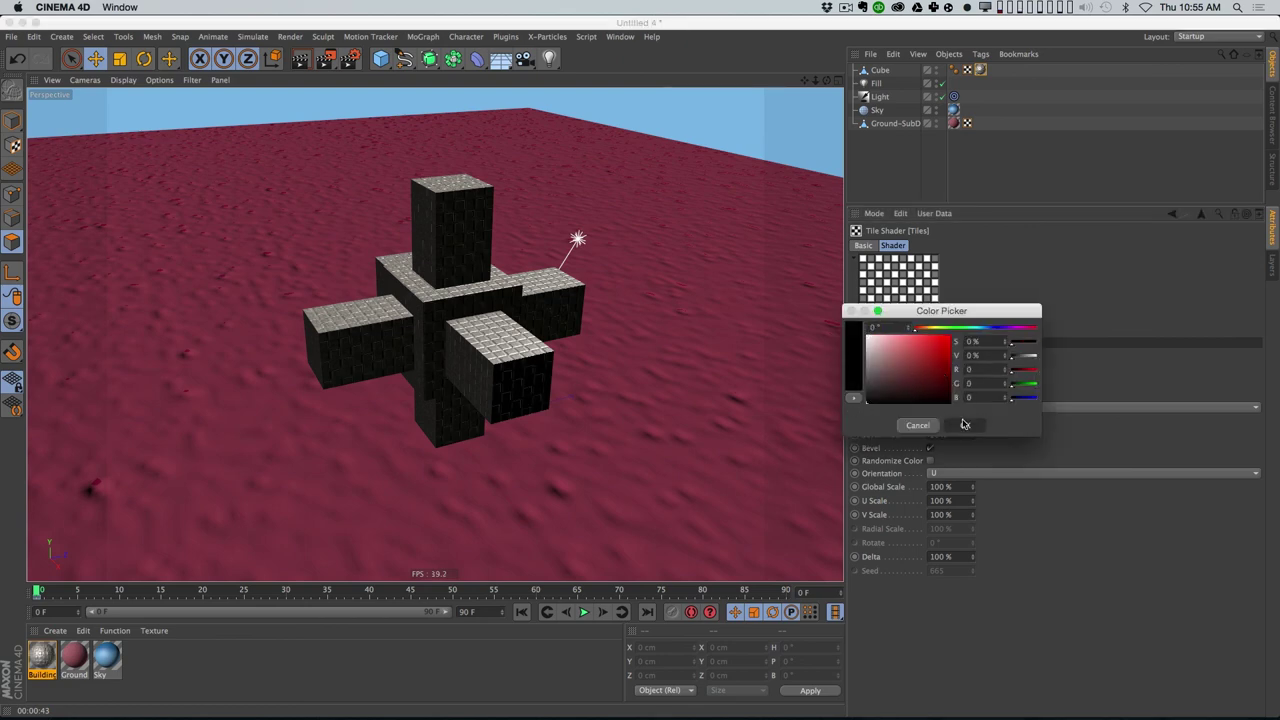
click(963, 419)
click(937, 356)
drag(922, 360, 858, 316)
click(959, 408)
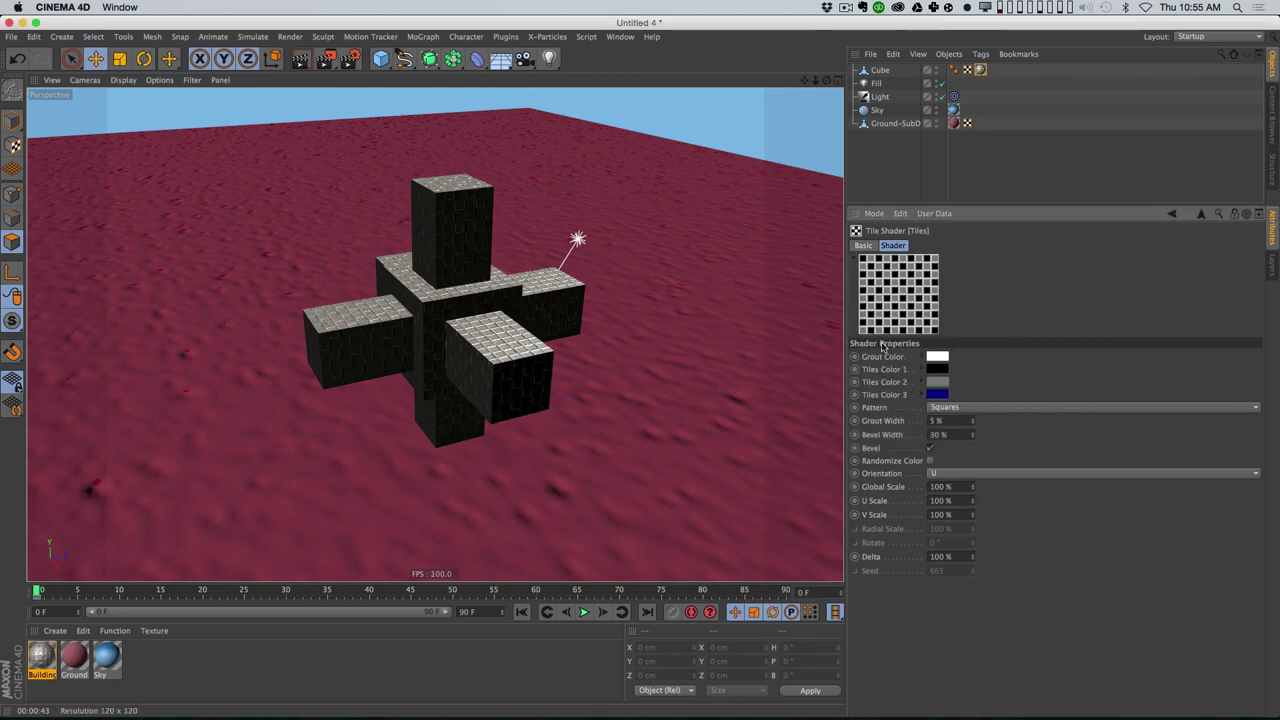
Step: Adjust the grout and tile colours again, making the second tile colour white
click(937, 357)
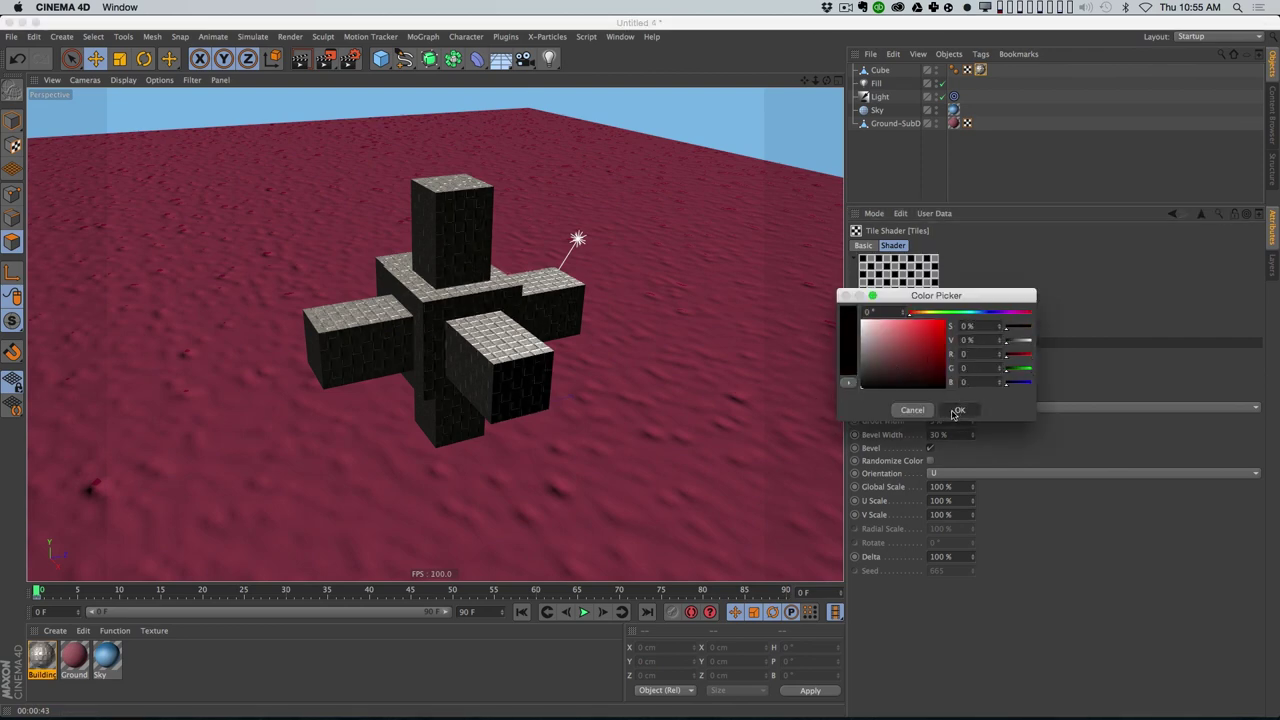
click(958, 408)
click(931, 370)
click(958, 426)
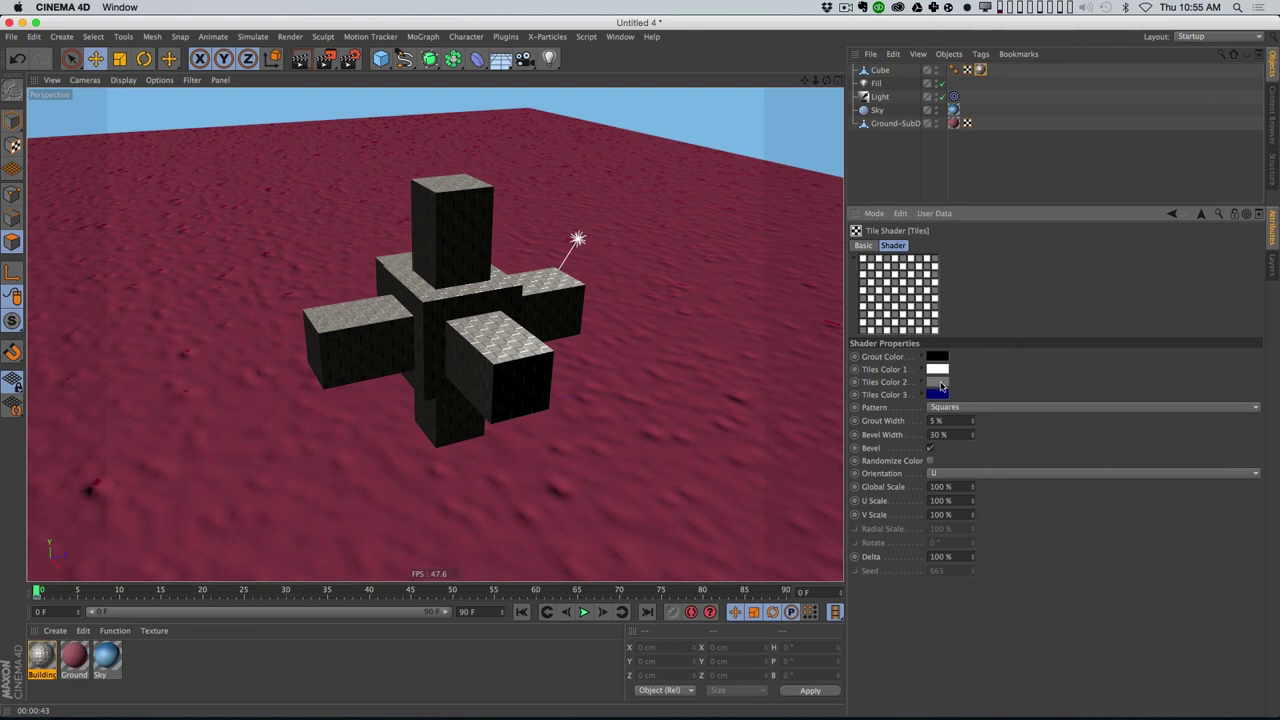
click(931, 384)
click(960, 436)
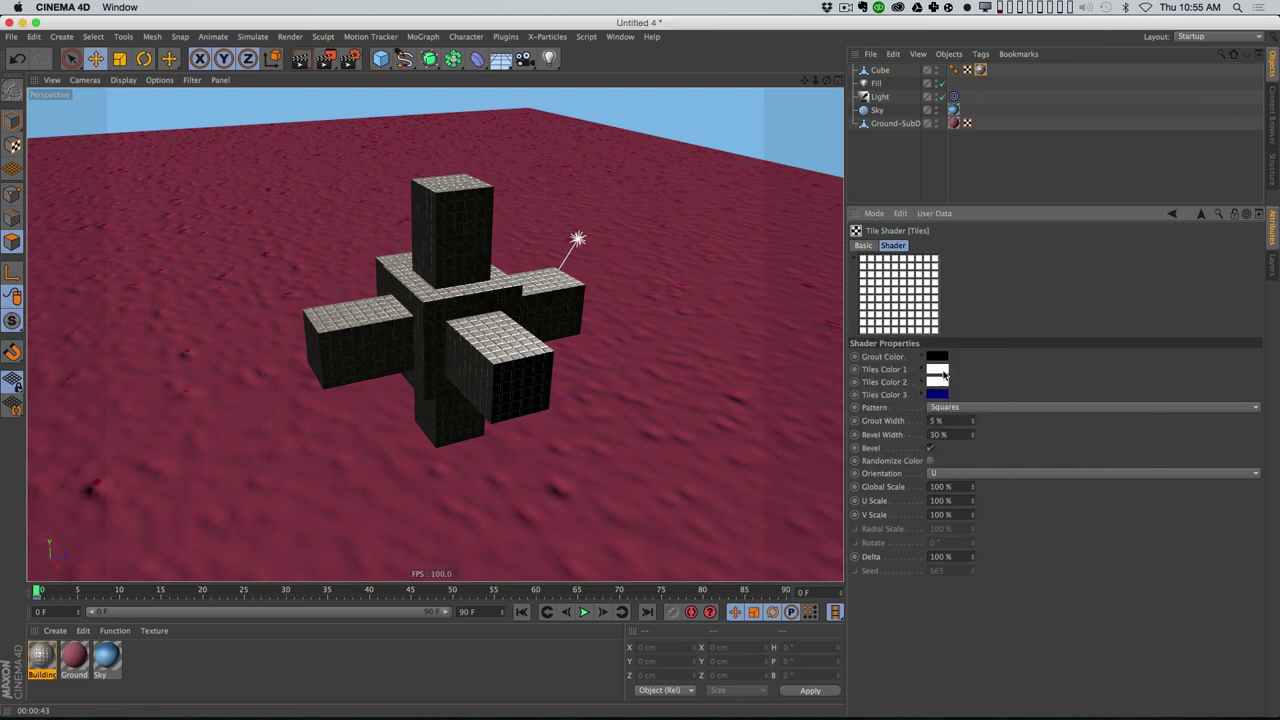
Step: Set the Tiles layer's blend mode to Multiply and move the view closer
click(1172, 214)
click(940, 387)
click(944, 427)
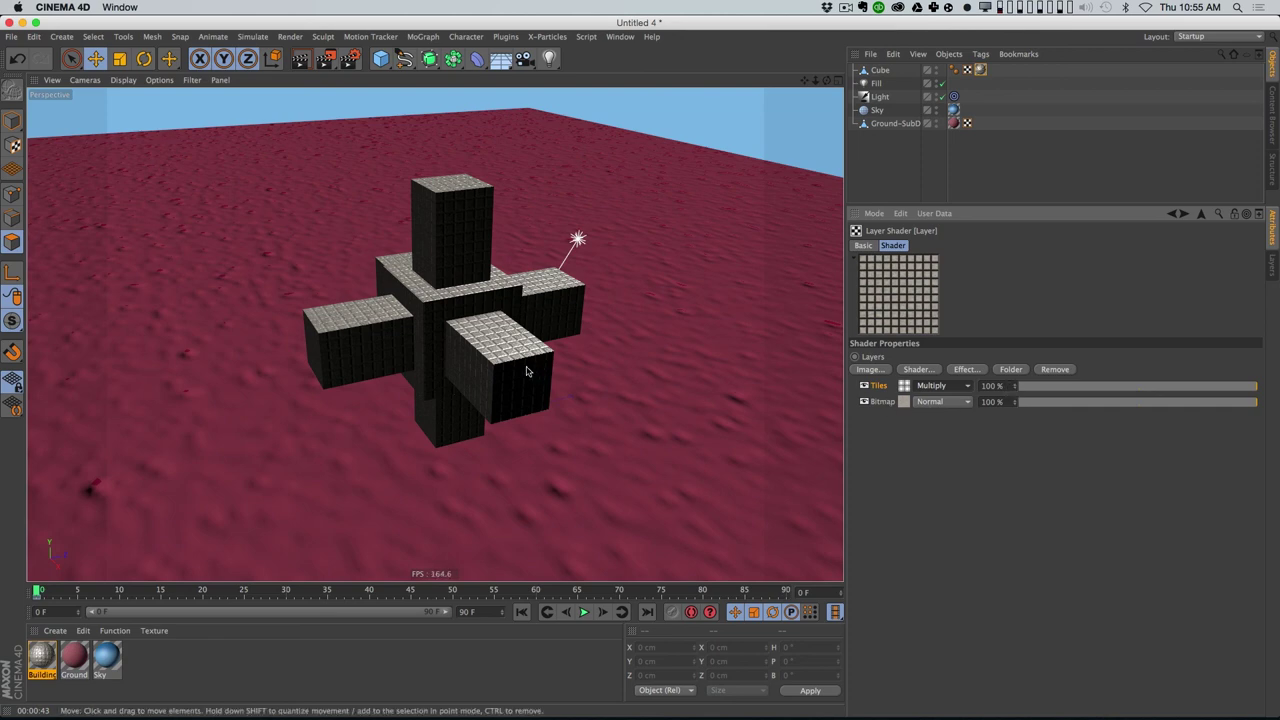
alt+right_drag(491, 350, 527, 292)
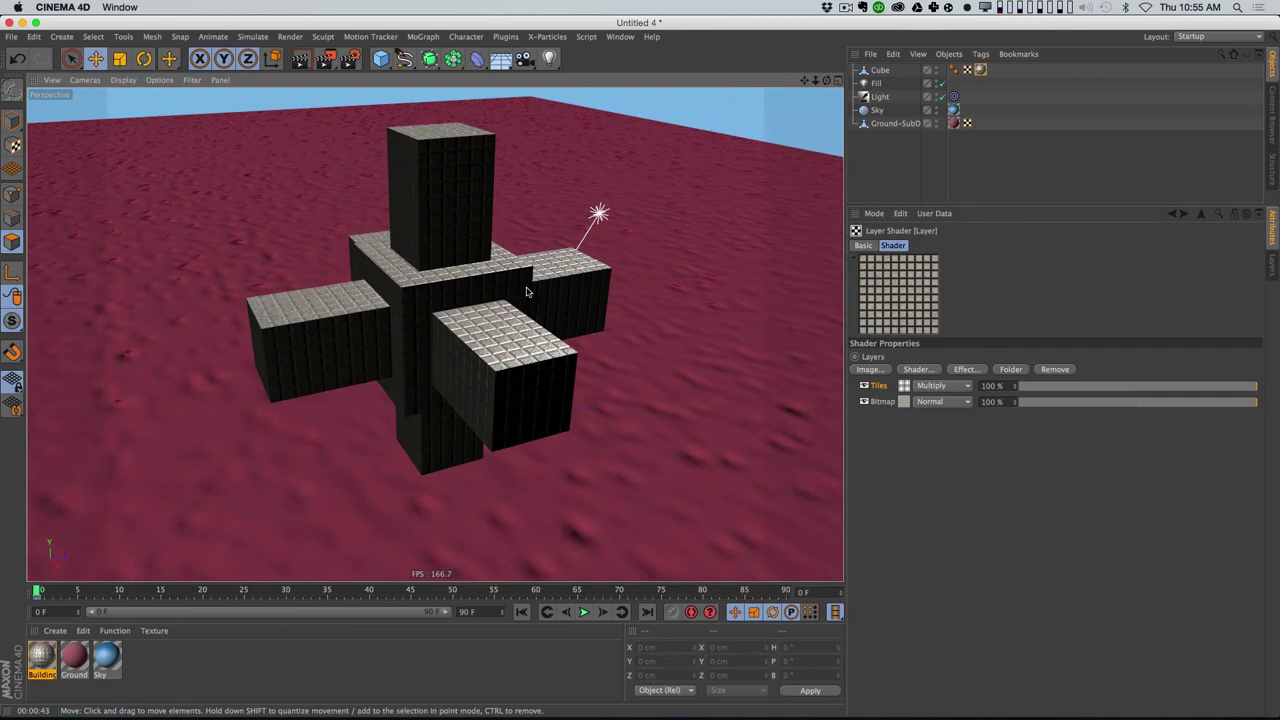
click(350, 58)
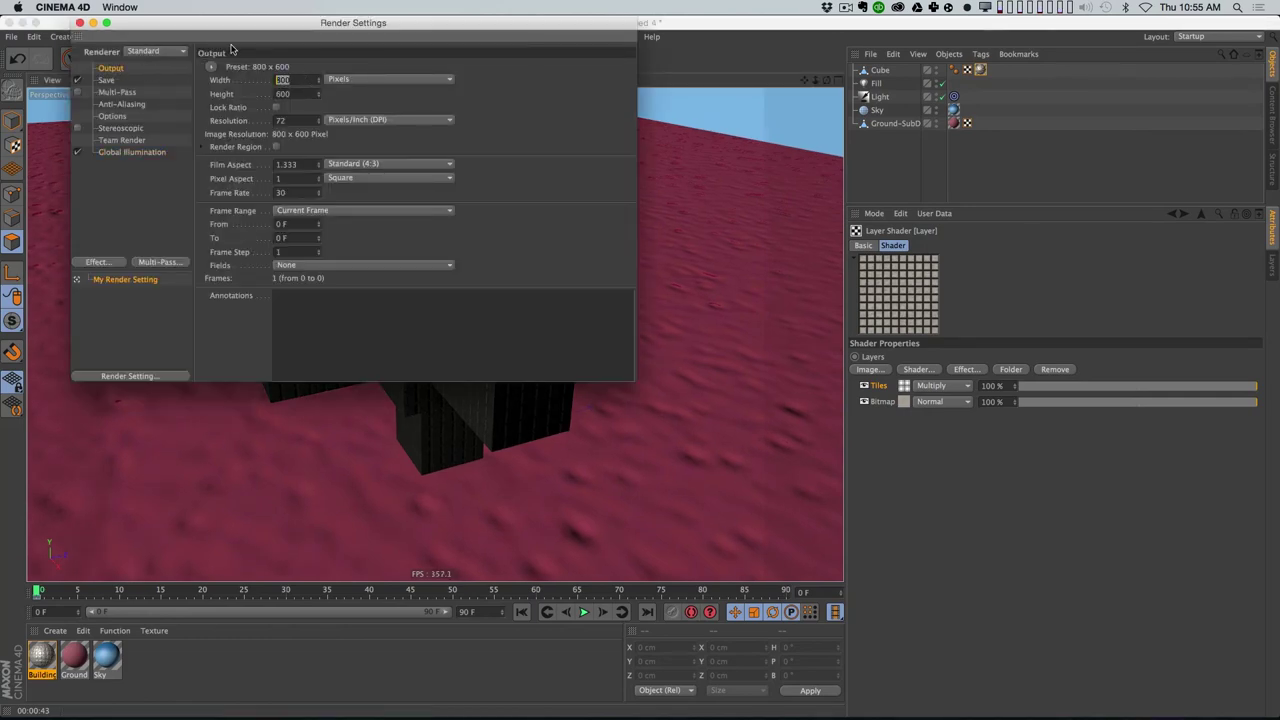
Step: Set the output to 960×540, use the Physical renderer, and enable Global Illumination
key(Tab)
text(540)
key(Return)
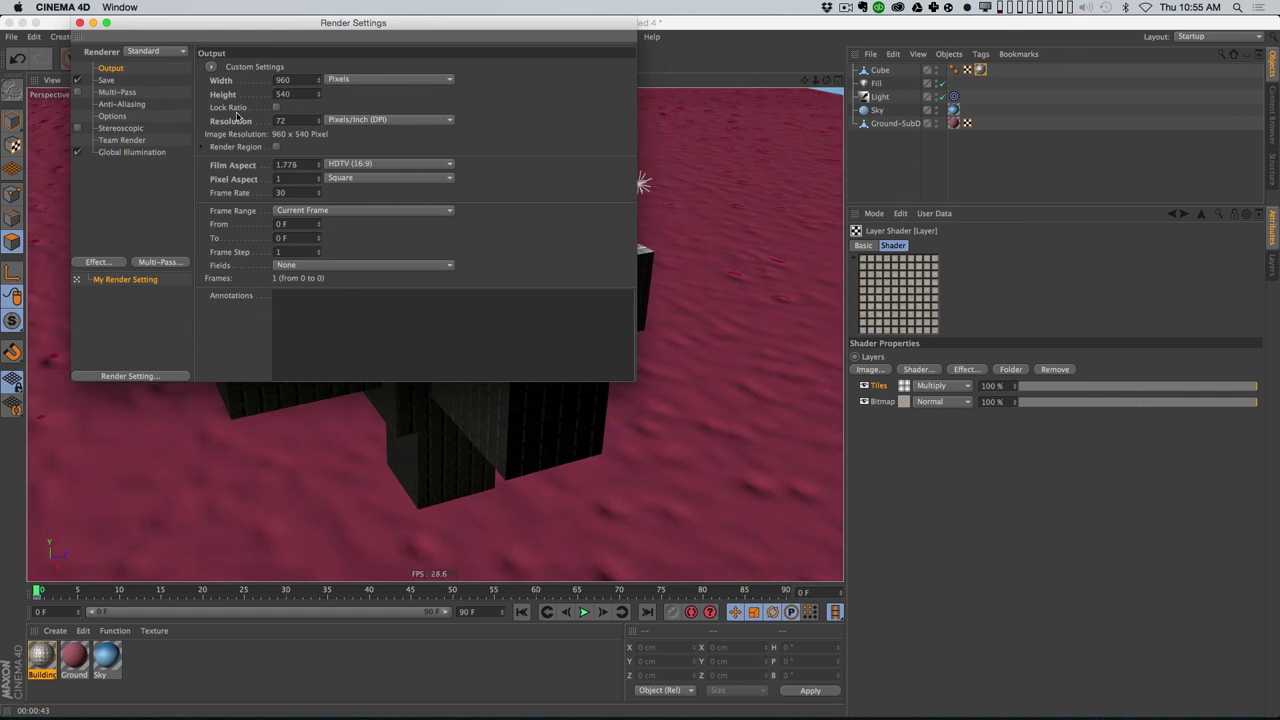
click(155, 51)
click(150, 64)
click(130, 164)
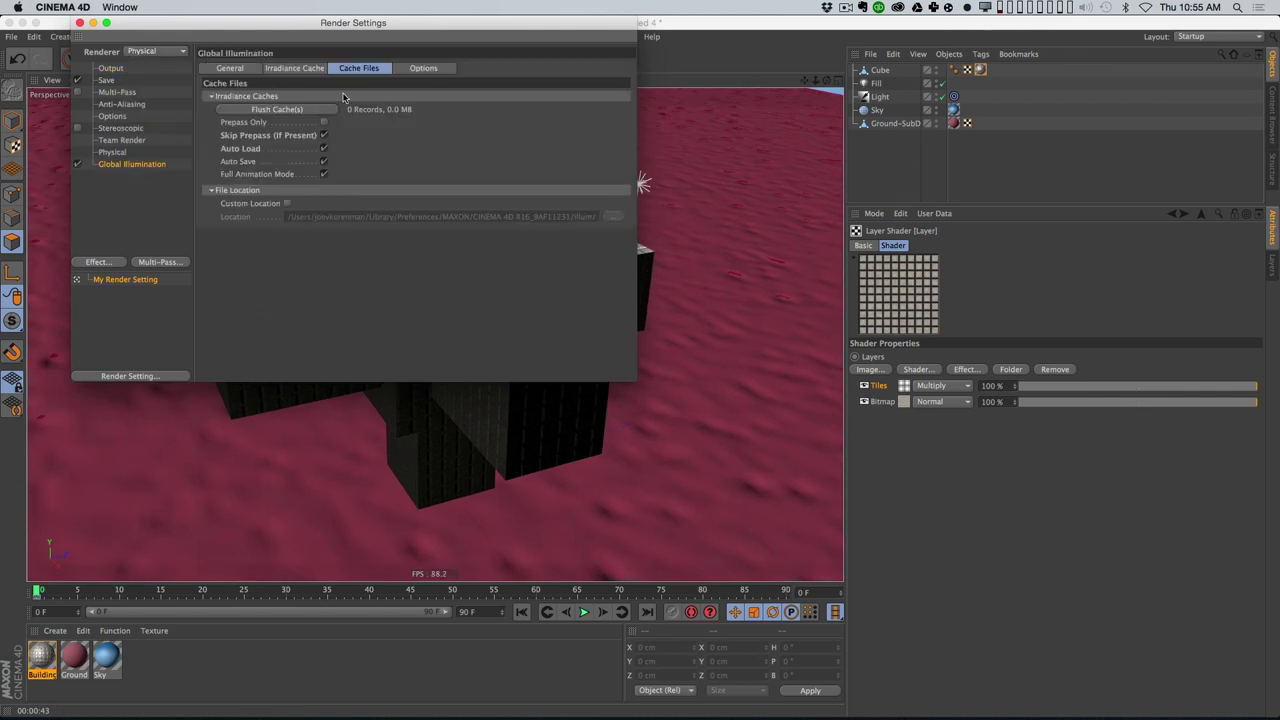
click(80, 22)
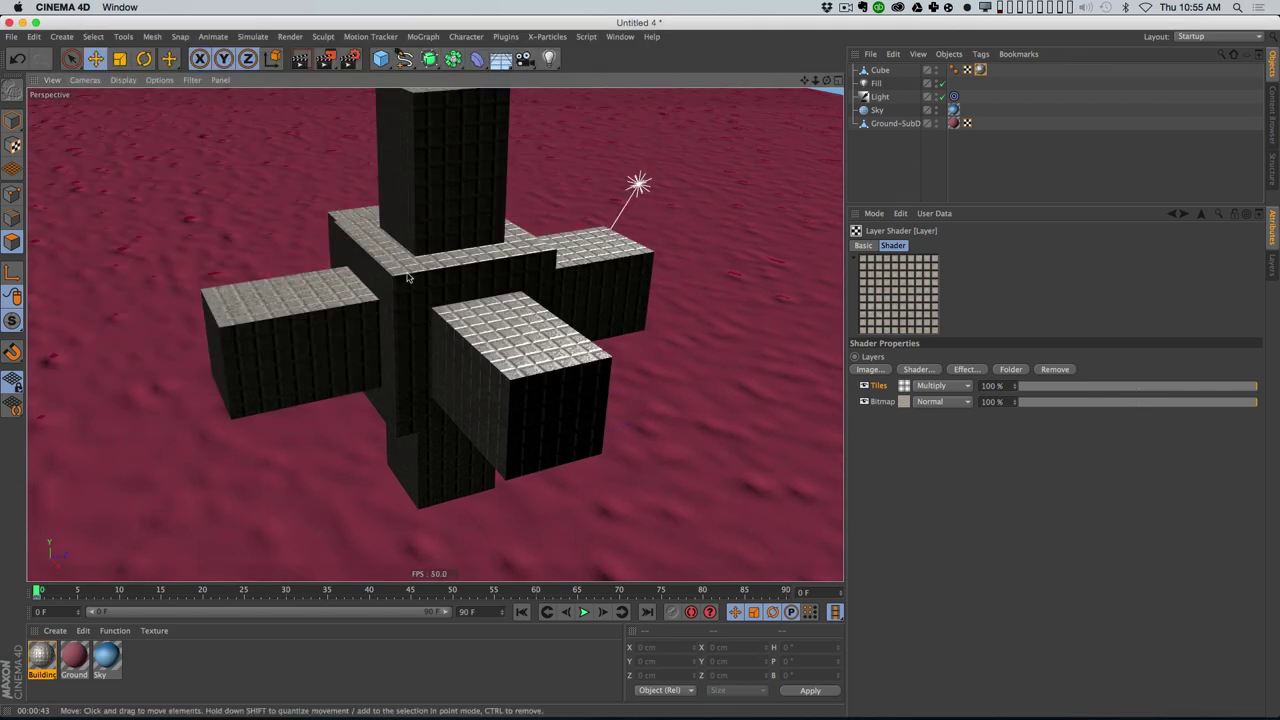
Step: Orbit the view lower and run a test render of the cube cross
scroll(426, 319, down, 3)
scroll(426, 319, up, 2)
scroll(426, 319, down, 3)
alt+drag(435, 334, 493, 328)
key(shift+r)
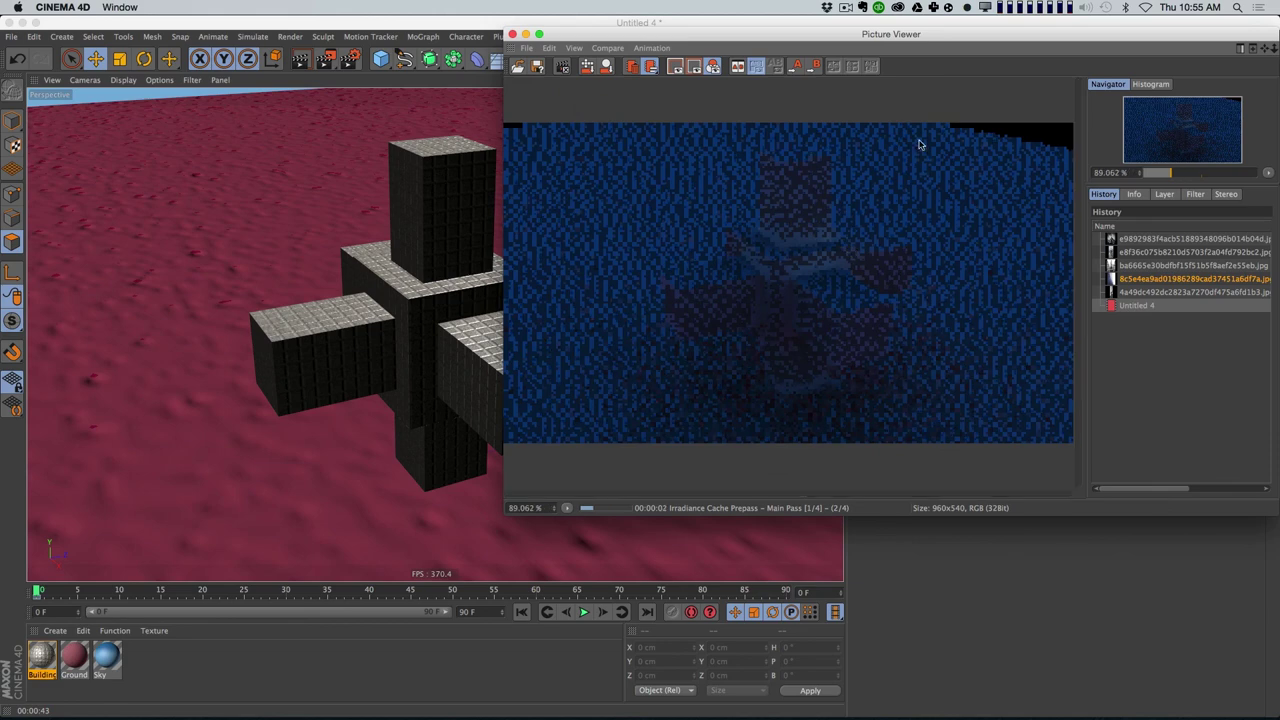
drag(930, 62, 769, 94)
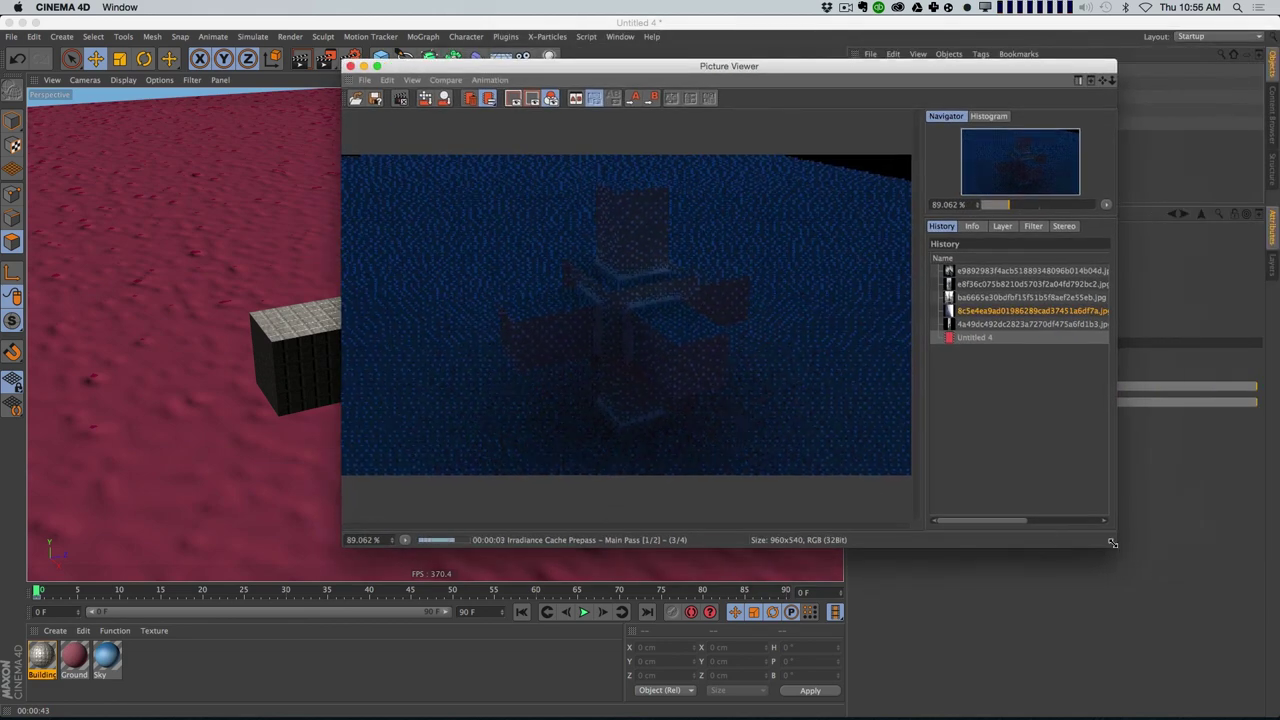
drag(1115, 545, 1206, 577)
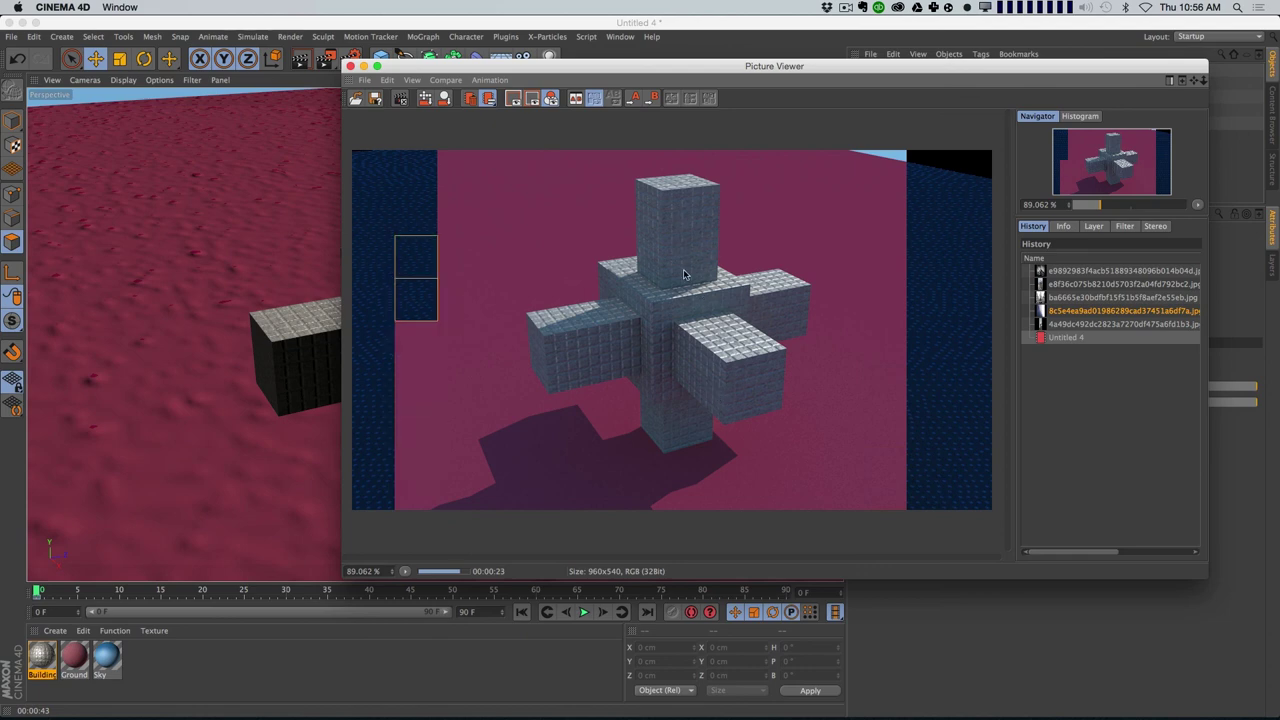
key(super+w)
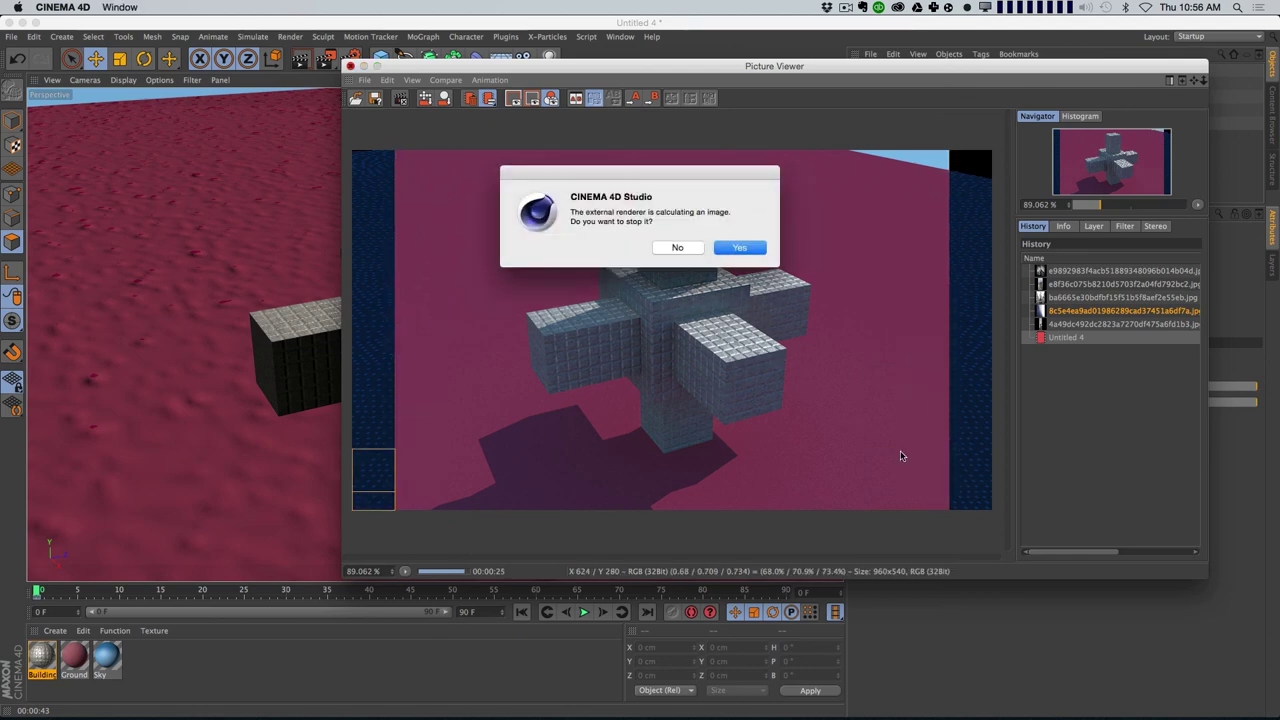
click(738, 250)
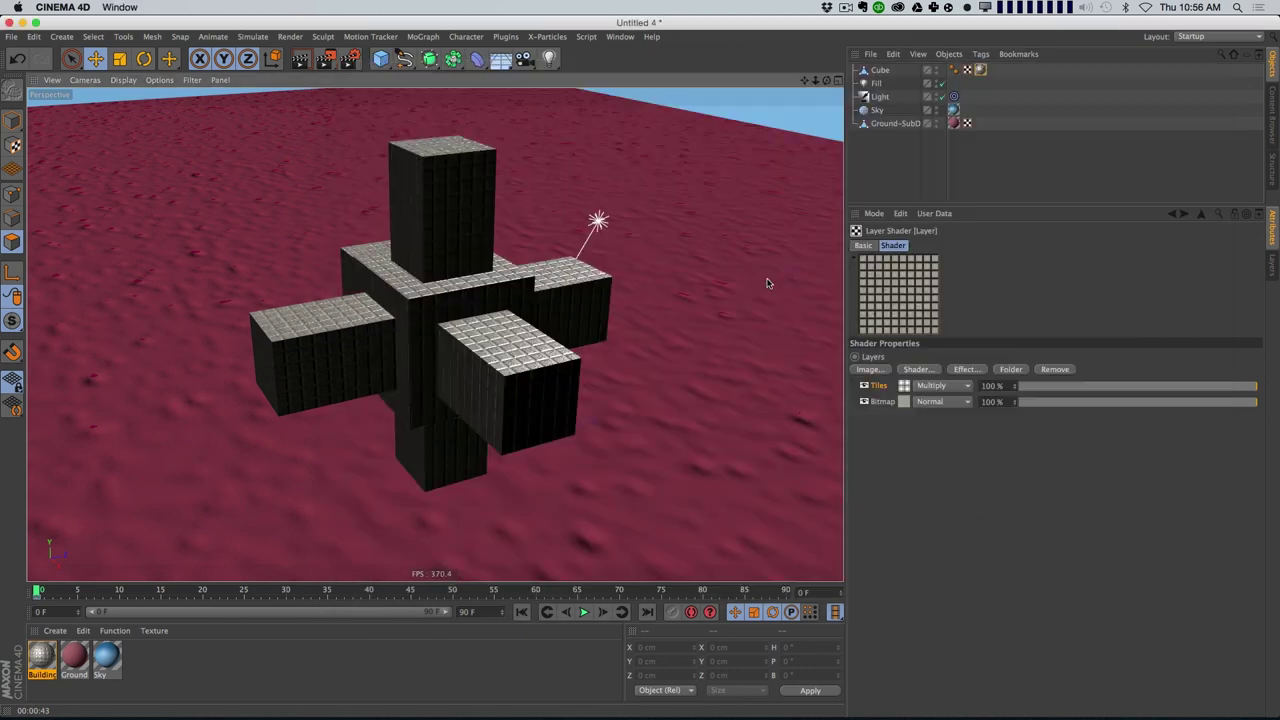
Step: Set the Tiles grout width to 3 % and the bevel width to 10 %
click(904, 385)
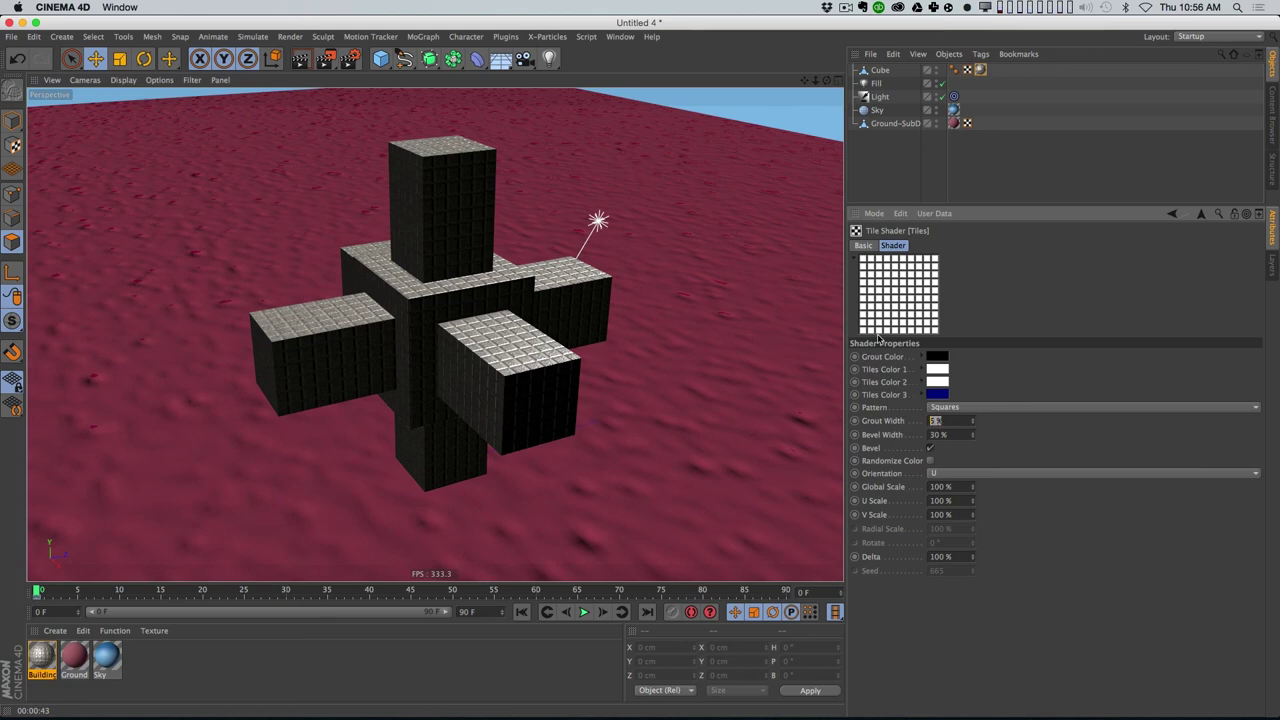
text(2.5)
key(Return)
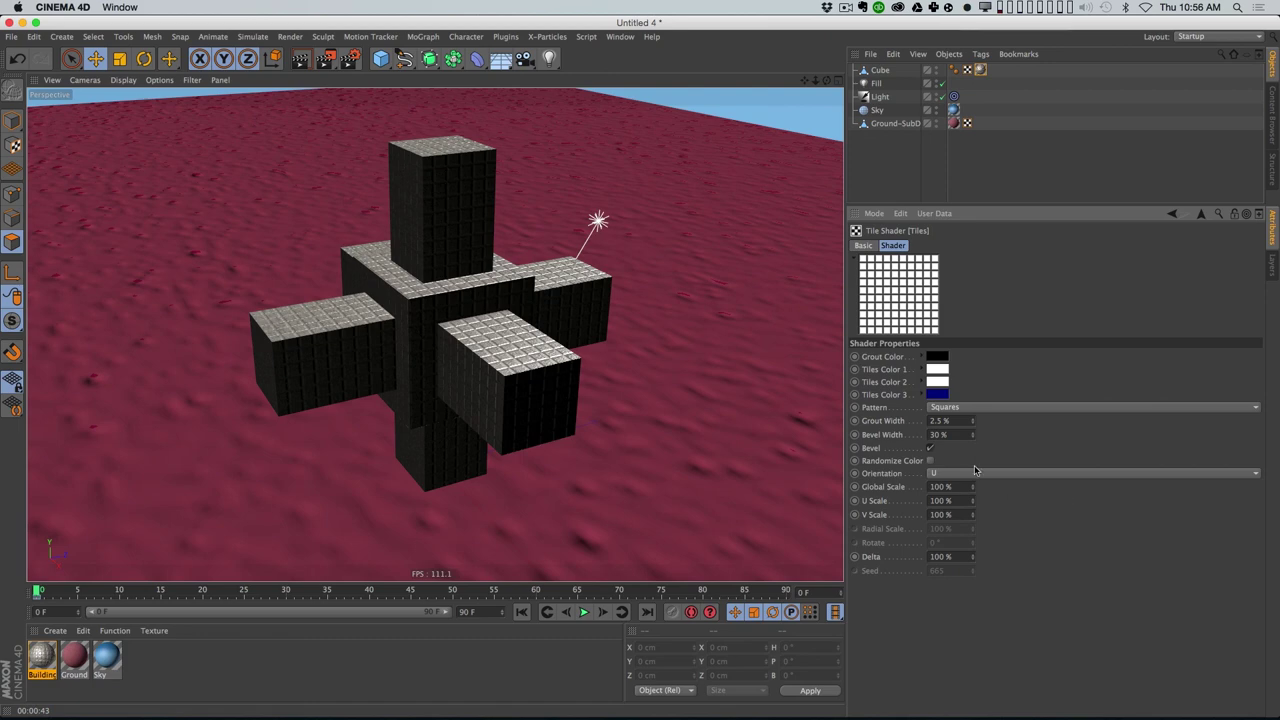
text(10)
key(Return)
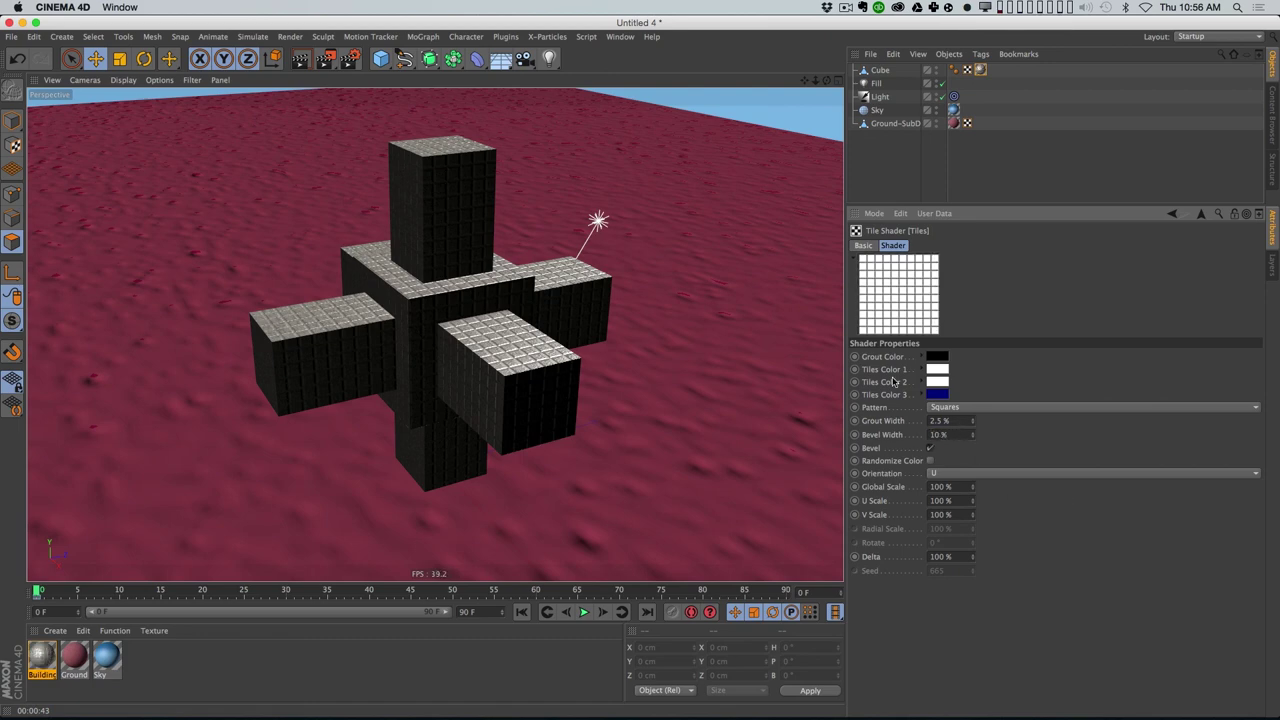
drag(952, 421, 900, 421)
text(3)
key(Return)
Step: Render a new test image and compare it with the earlier render
key(shift+r)
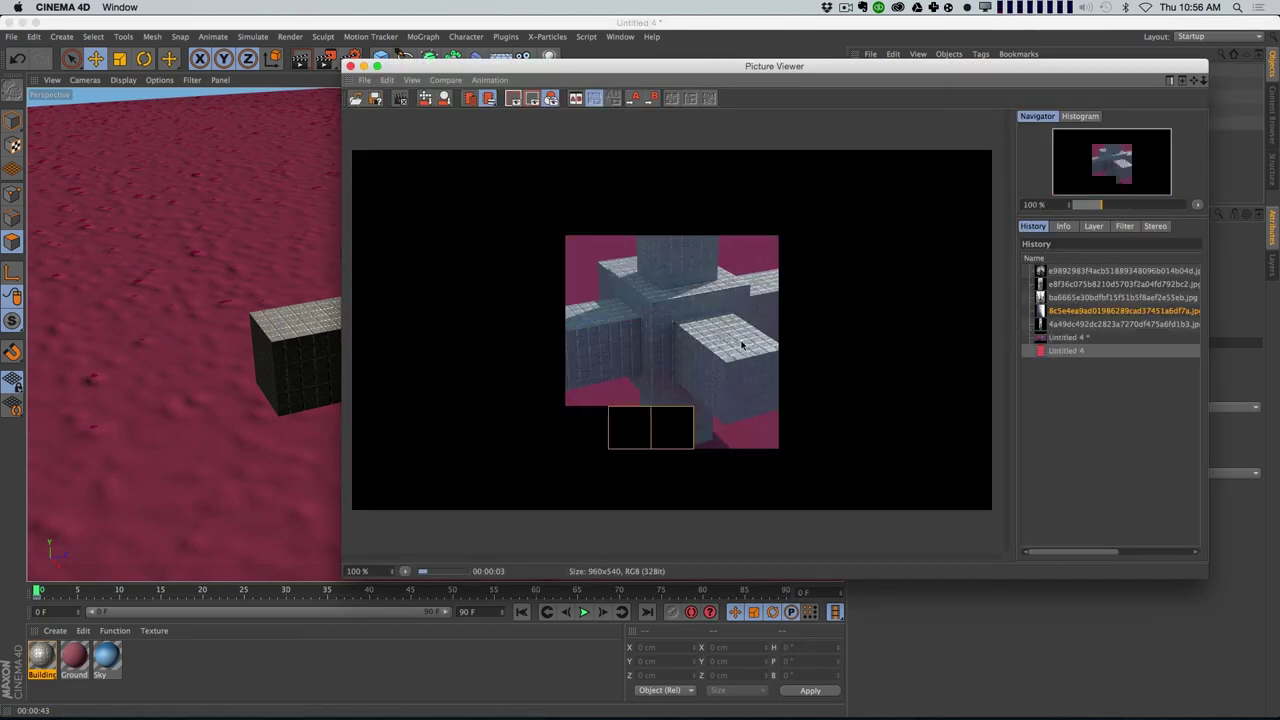
click(1056, 352)
click(1064, 338)
click(1055, 352)
key(shift+r)
key(Return)
click(969, 501)
Step: Copy the Bump channel's layered tile texture
click(1172, 213)
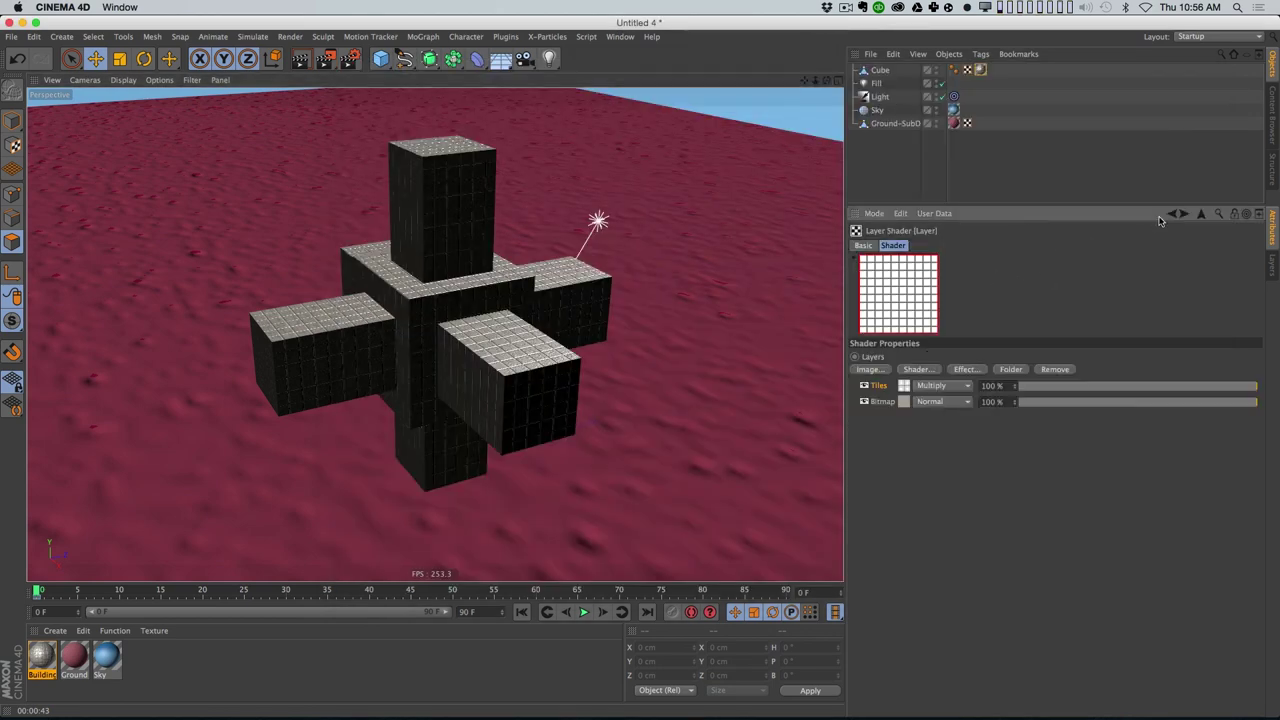
click(1172, 213)
click(909, 388)
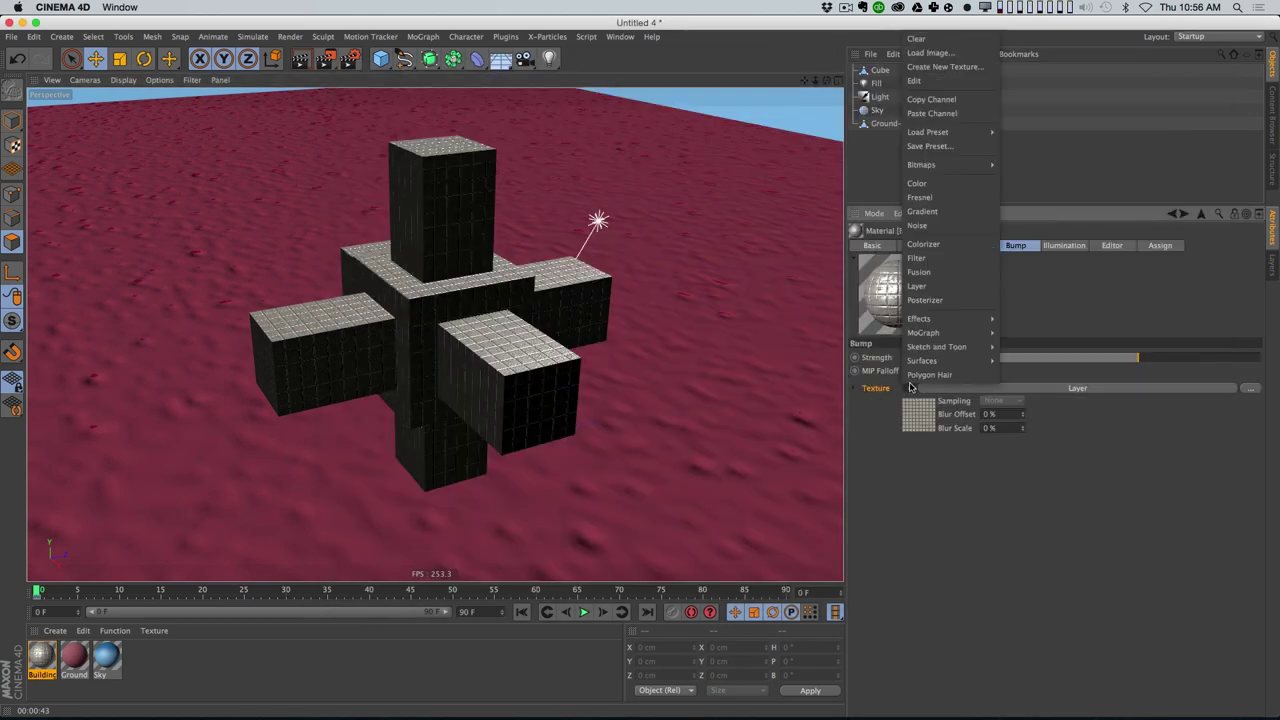
click(931, 99)
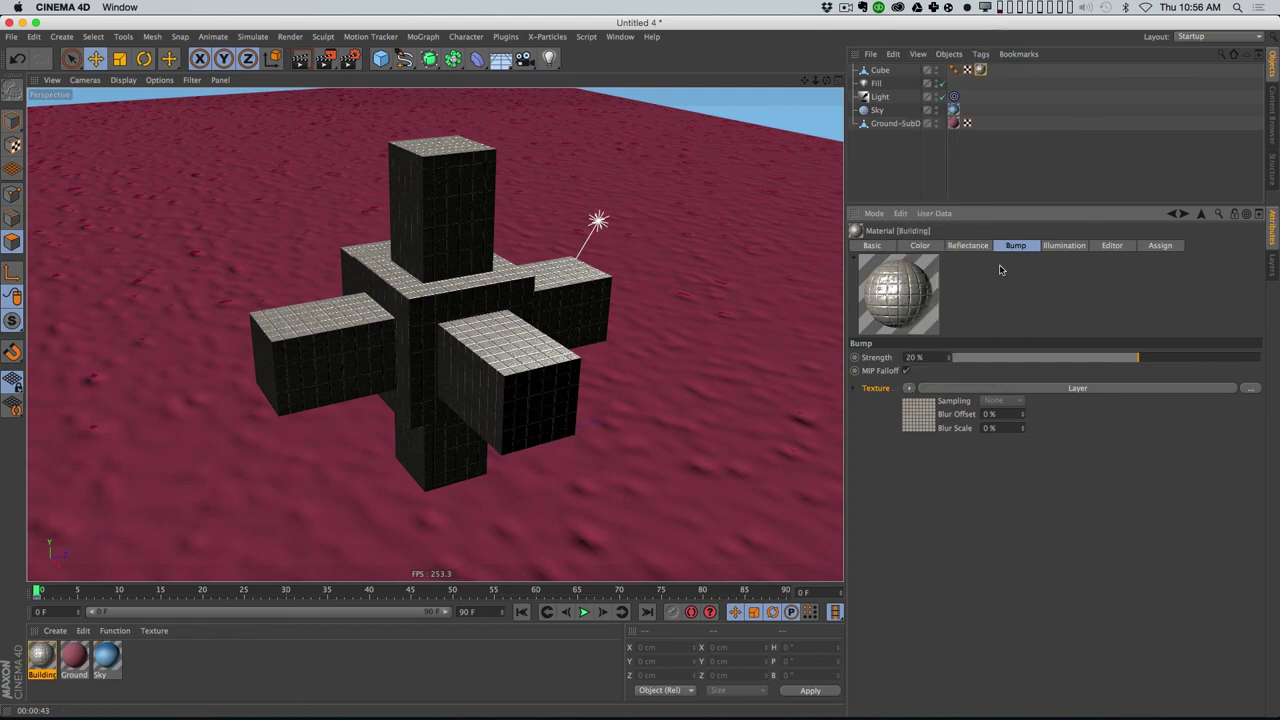
Step: Enable Diffusion with Affect Specular and paste the layered texture into its Texture slot
click(885, 246)
click(994, 385)
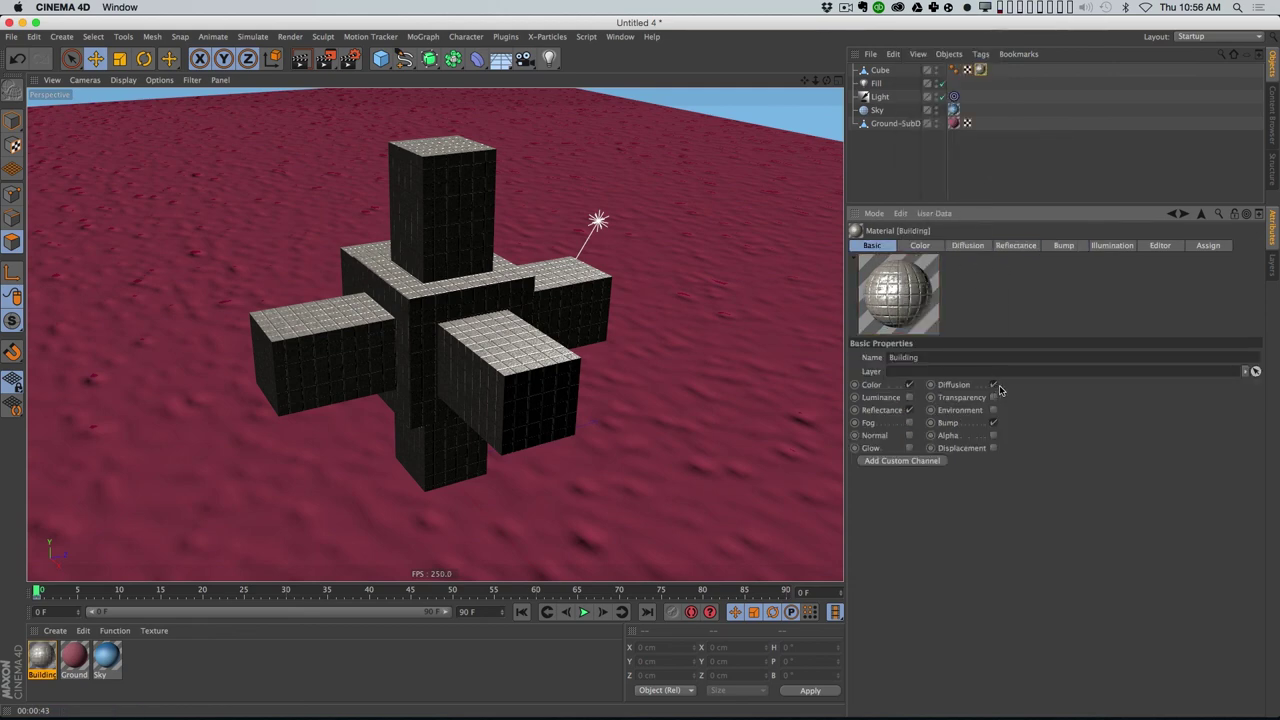
click(968, 246)
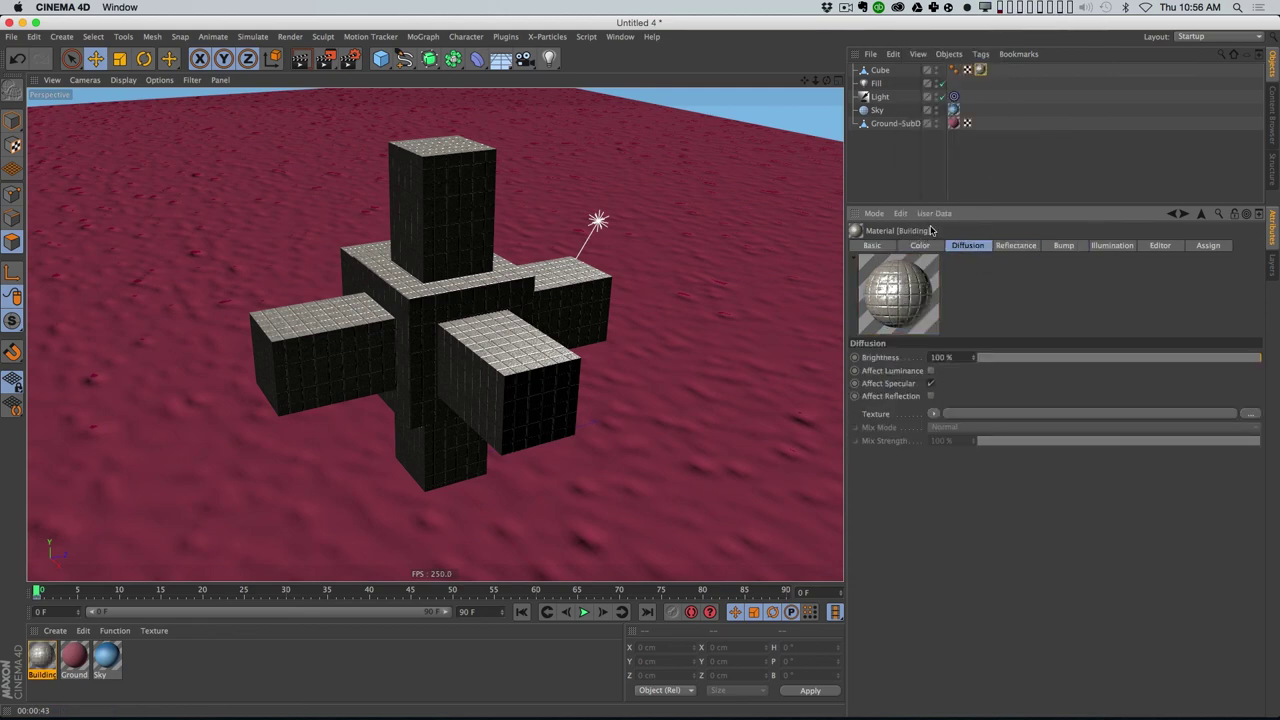
click(931, 383)
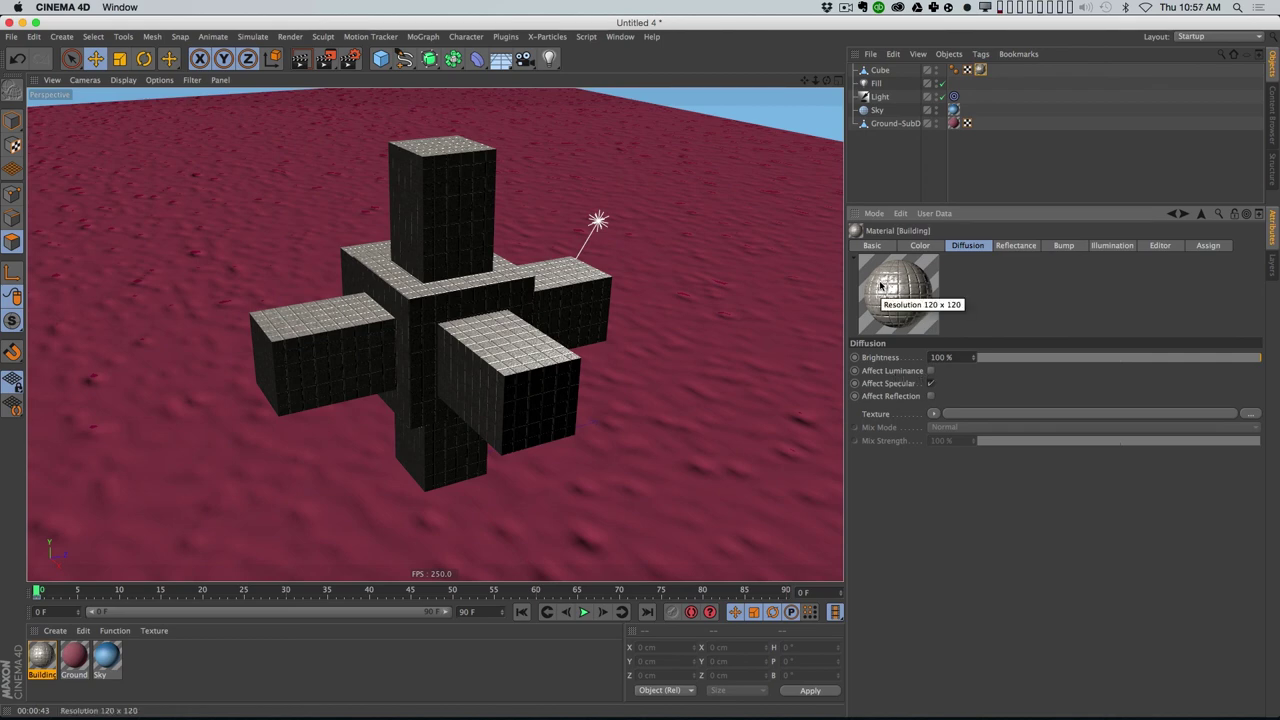
click(933, 414)
mouse_move(964, 161)
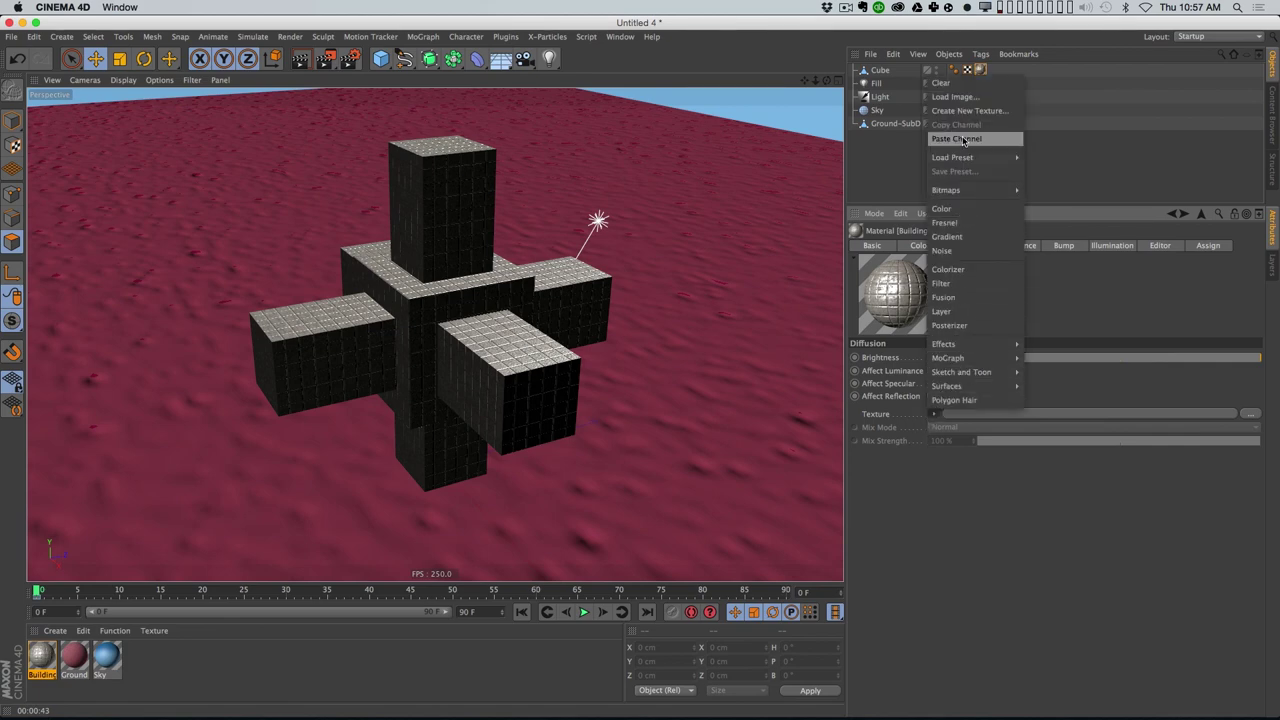
click(956, 139)
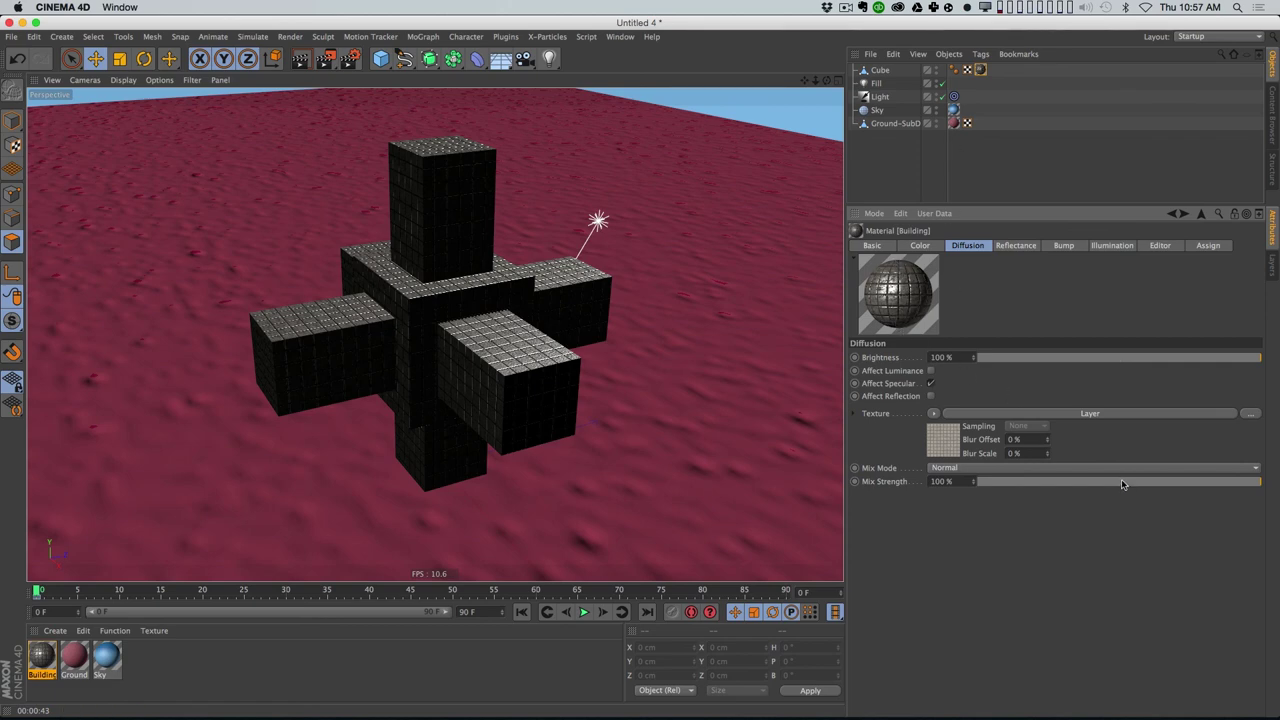
Step: Hide the Bitmap layer, set Tiles to Normal, and lower diffusion mix strength to 50 %
click(945, 415)
click(864, 401)
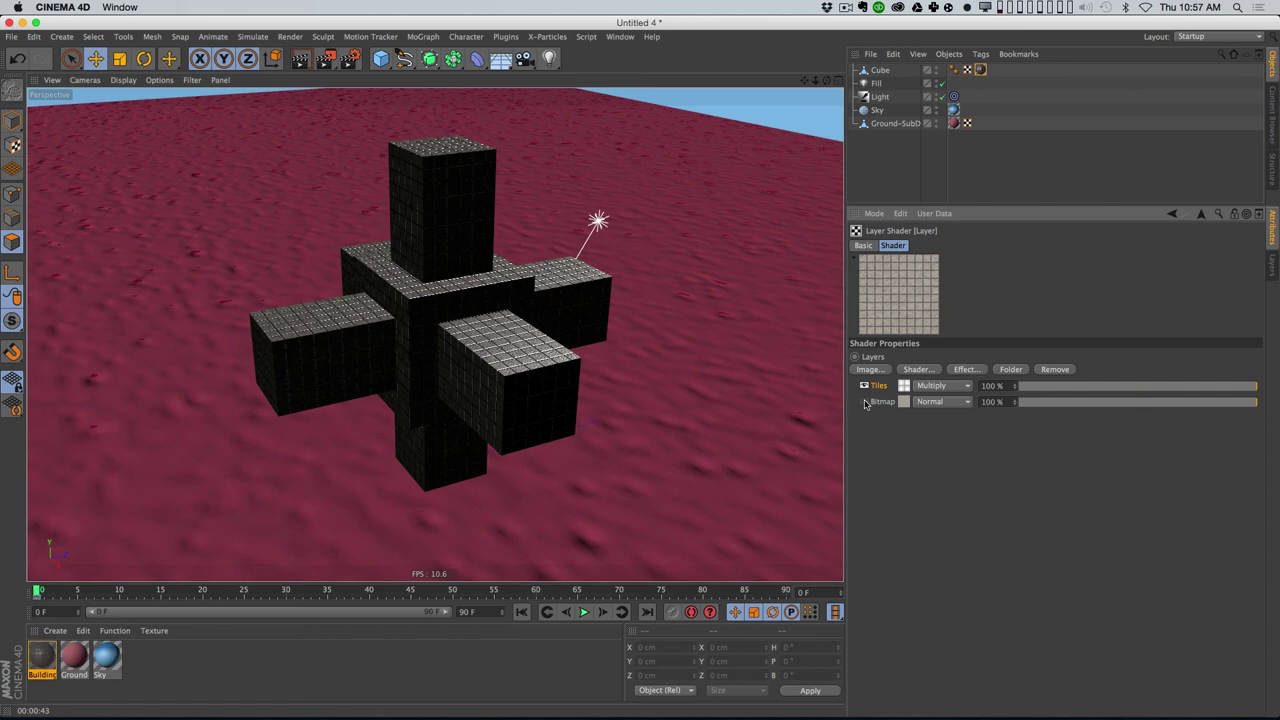
click(935, 386)
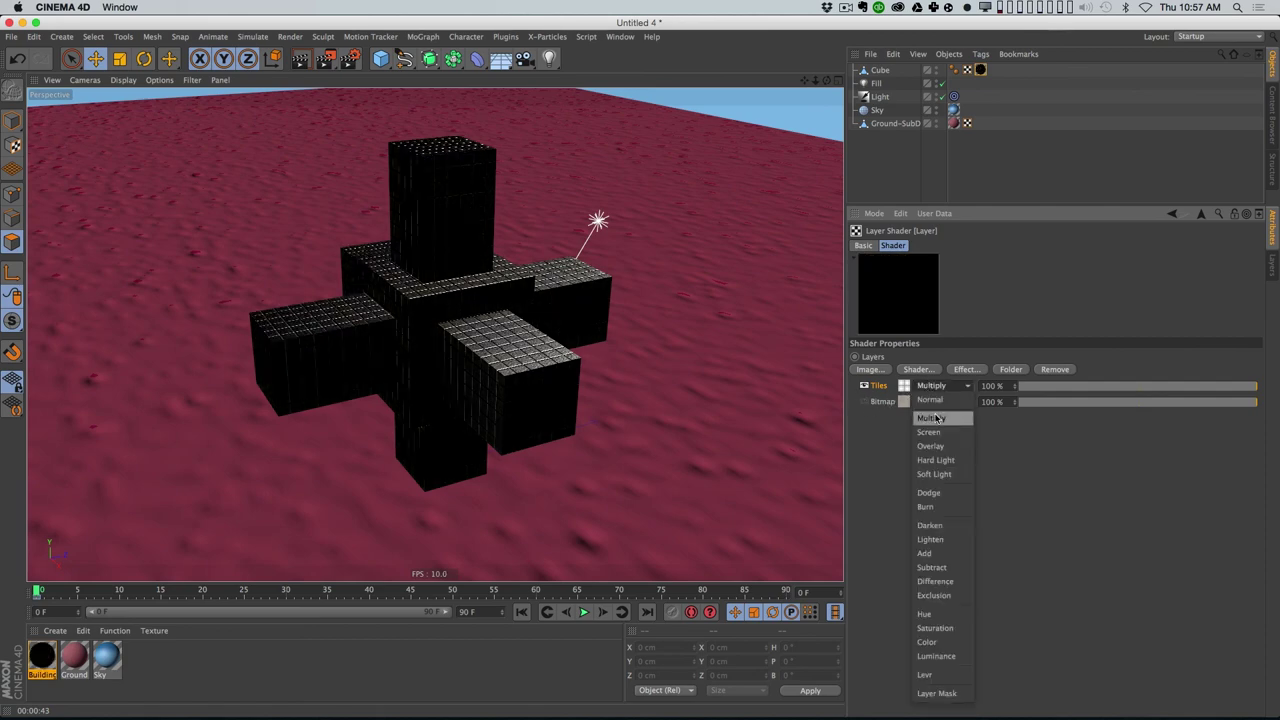
click(945, 394)
click(1173, 213)
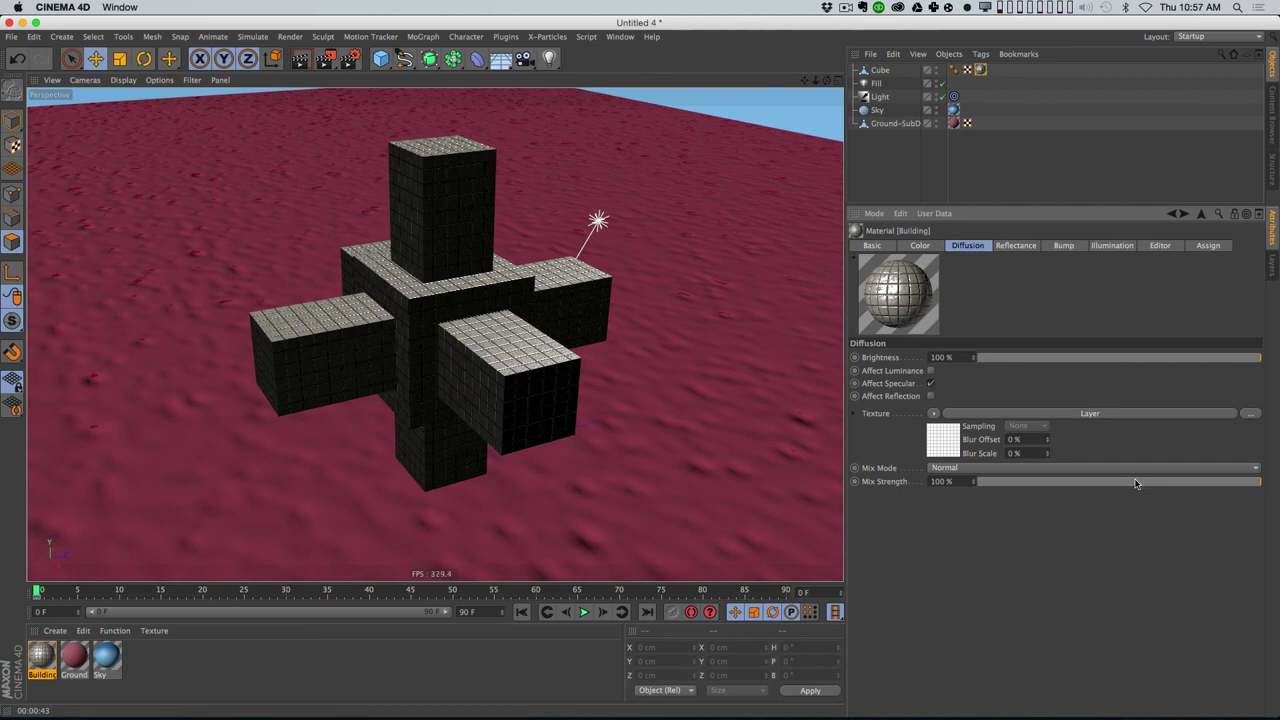
drag(1159, 481, 1124, 484)
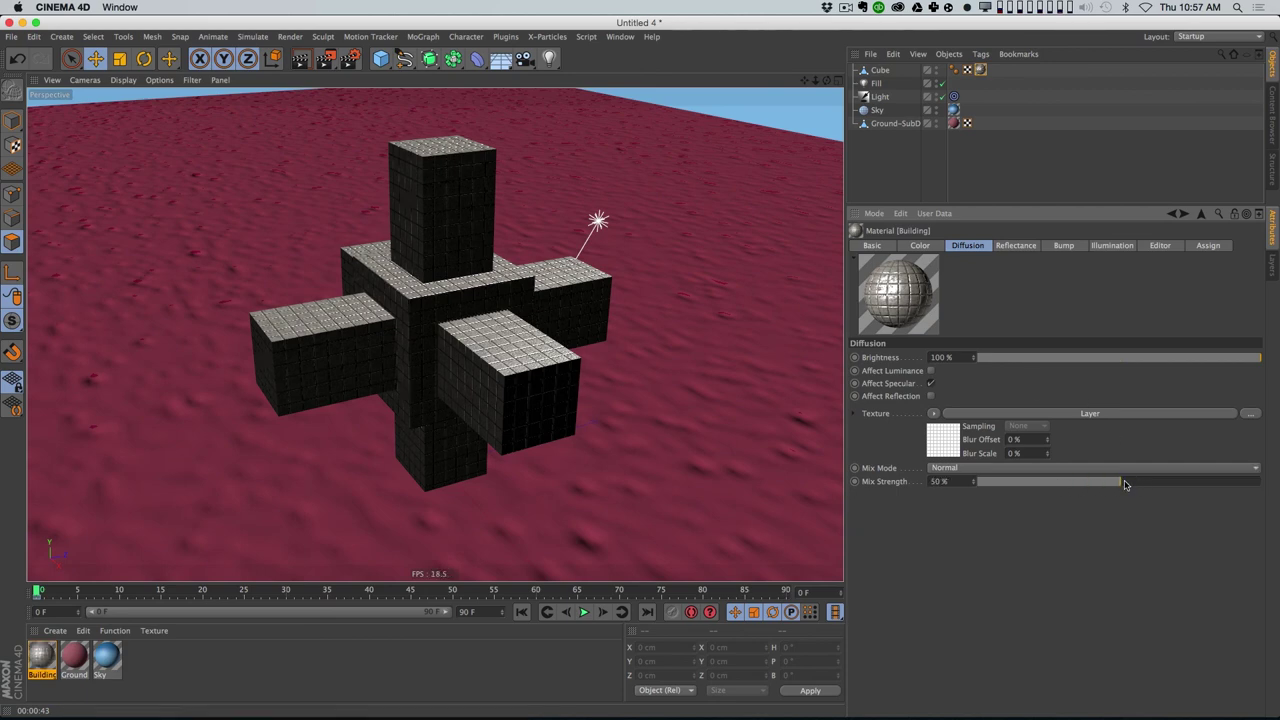
Step: Render a test image of the tiled cube cross and close it
key(shift+r)
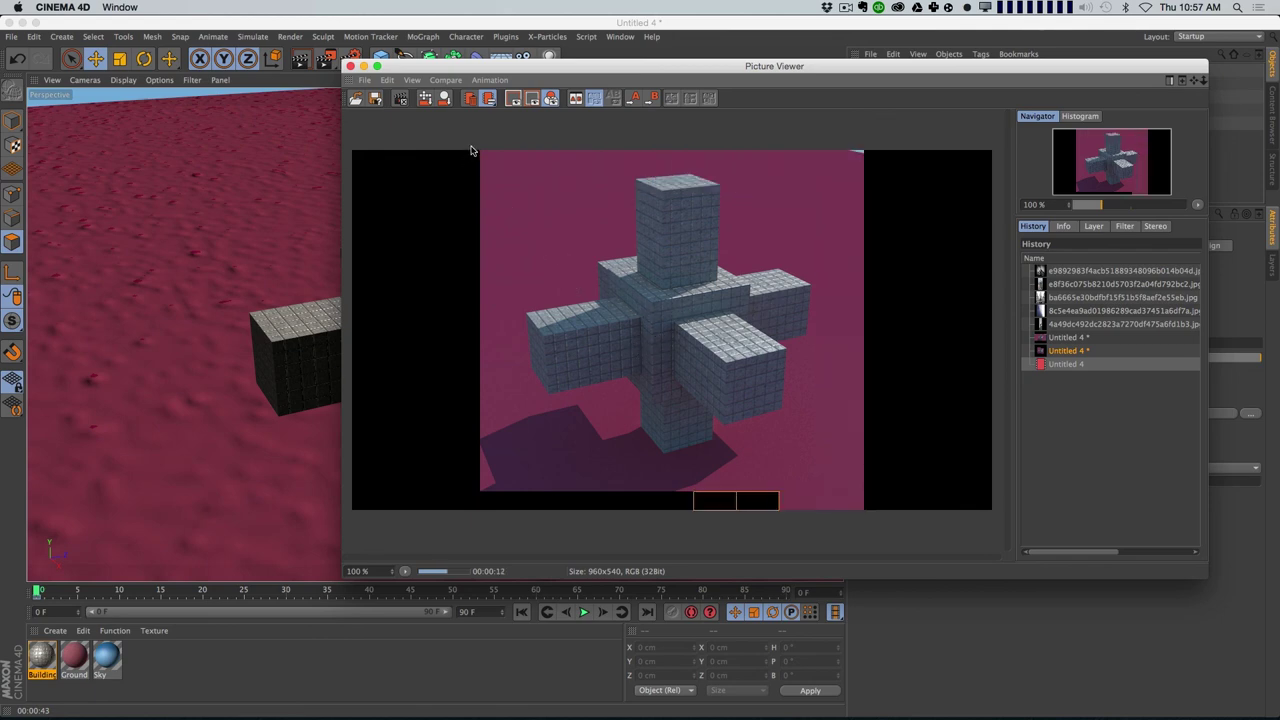
click(351, 66)
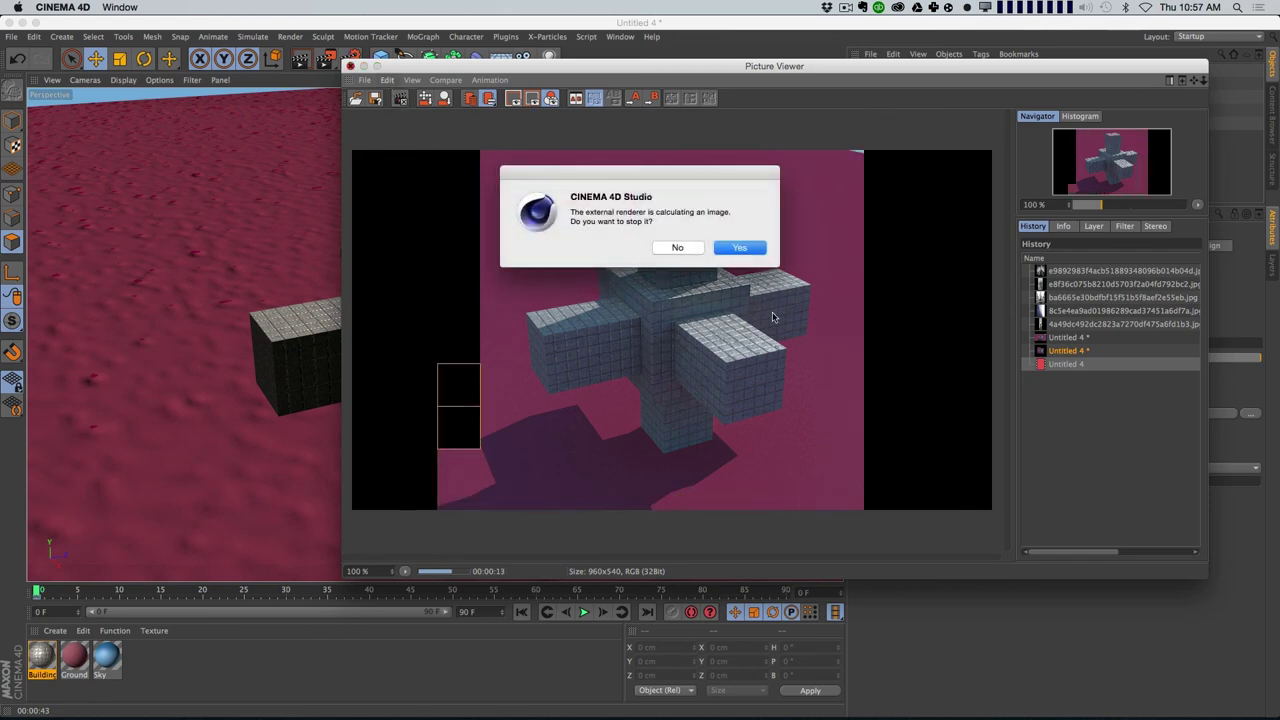
click(695, 249)
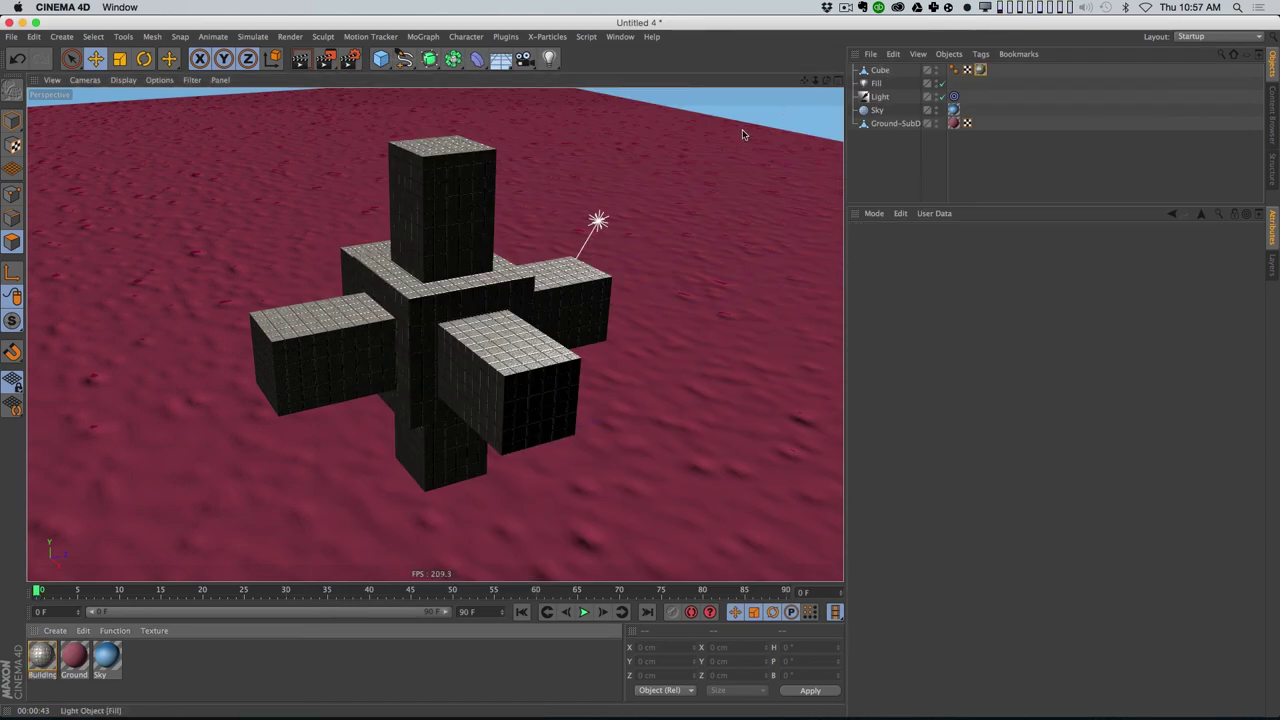
Step: Select the FinalBuilding object in the S01_BuildingWorking scene
click(619, 36)
click(655, 366)
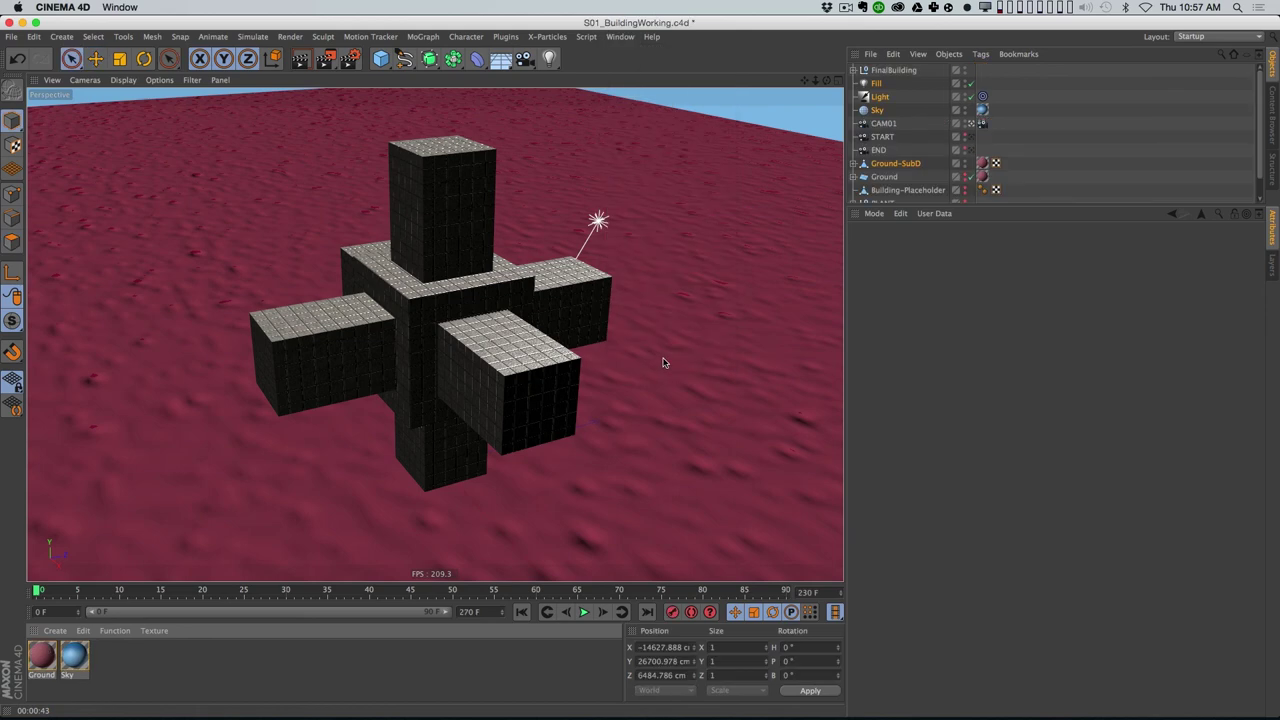
click(927, 152)
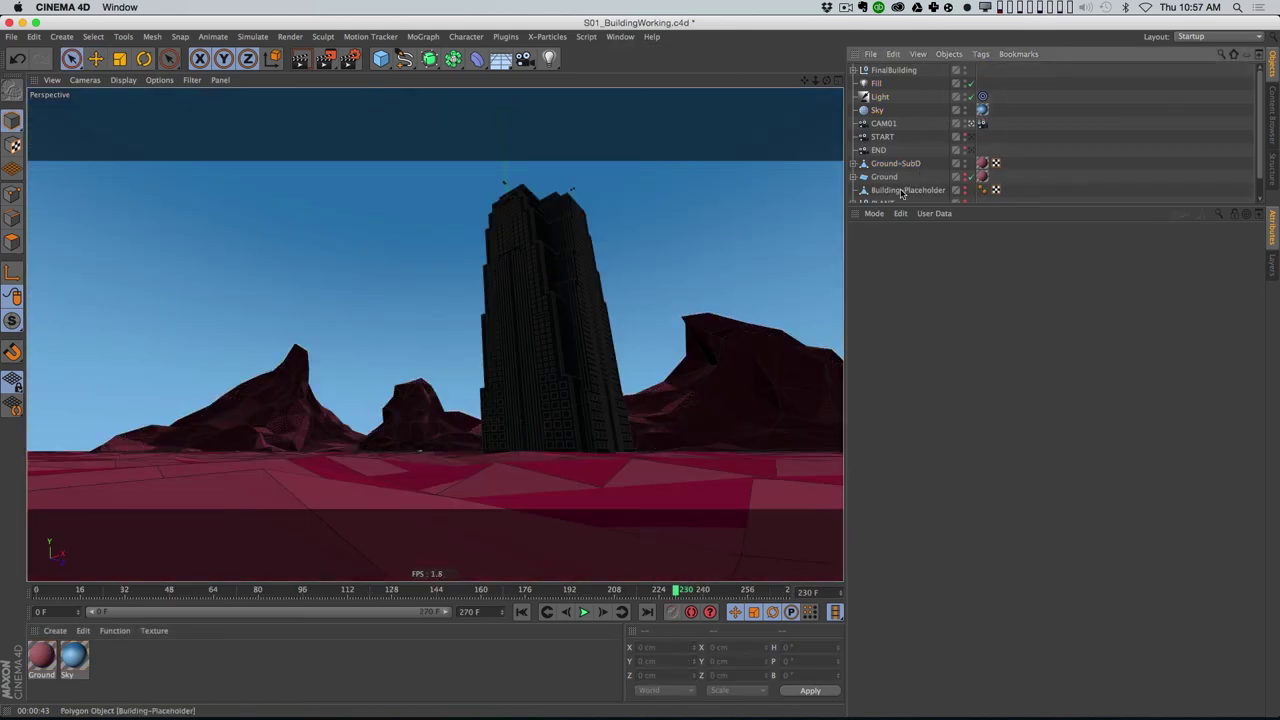
click(887, 72)
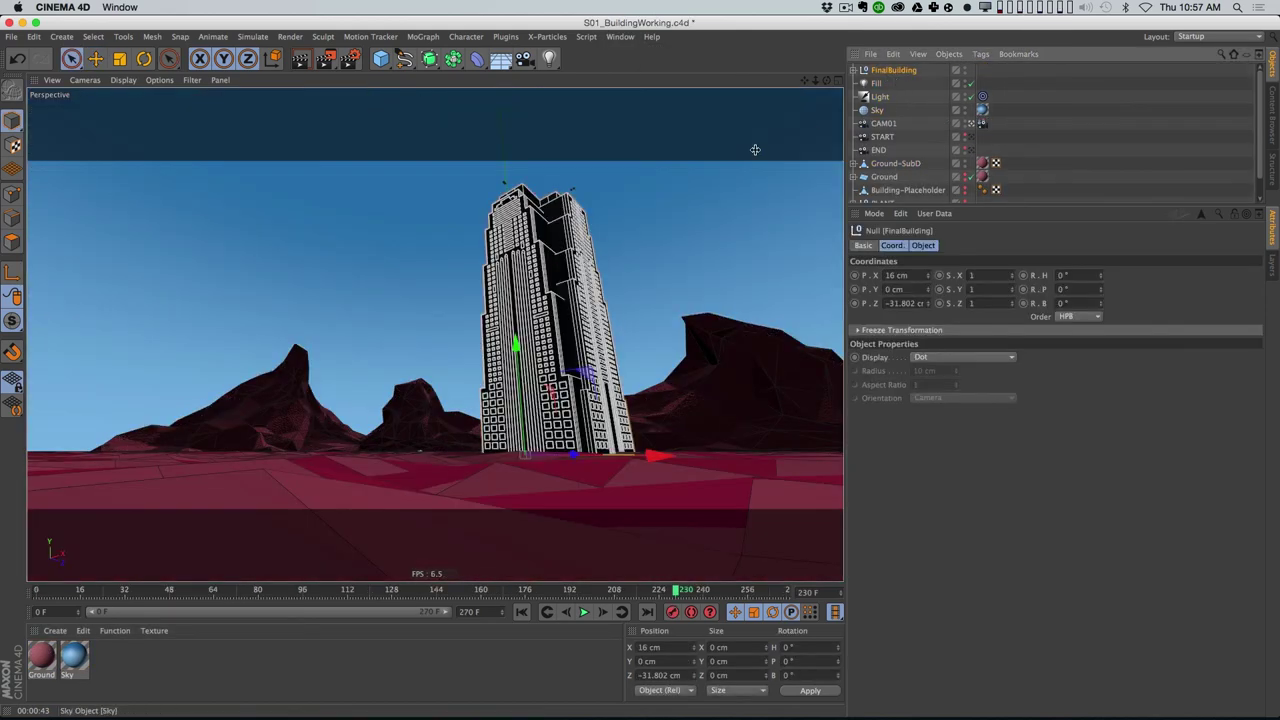
Step: Paste FinalBuilding into the Untitled 4 scene and frame the view on it
click(619, 36)
click(645, 337)
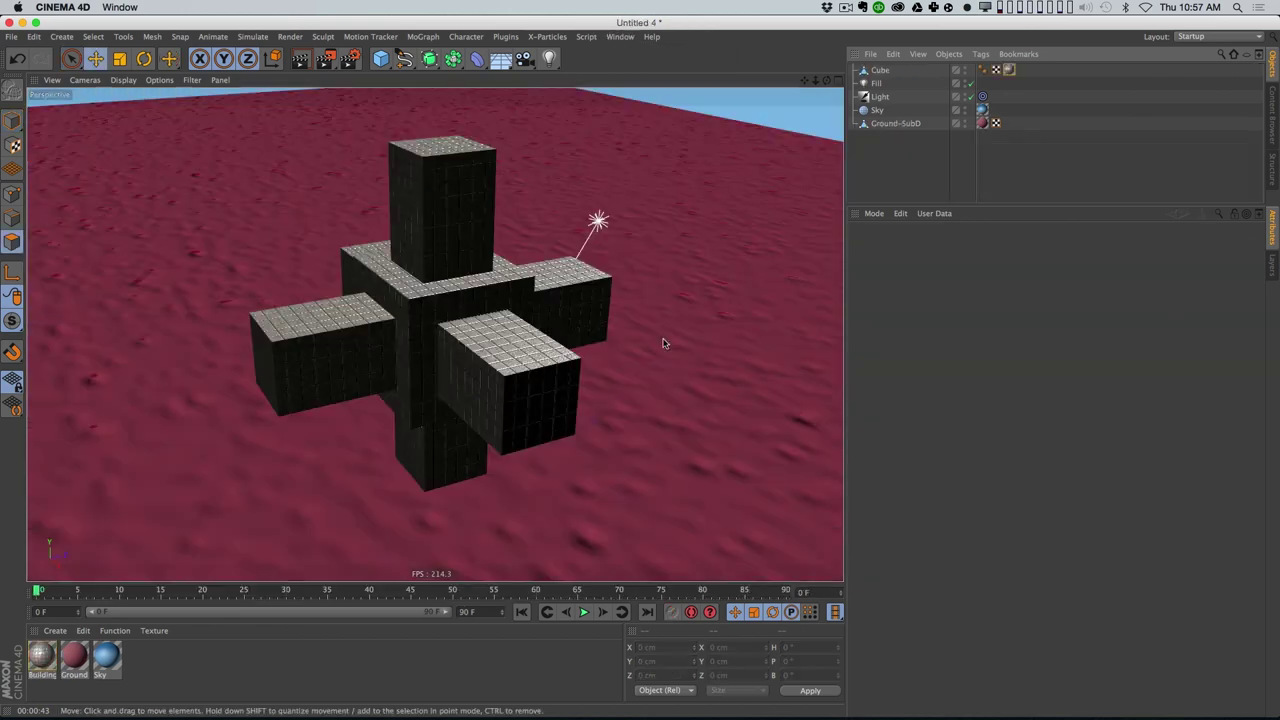
key(super+v)
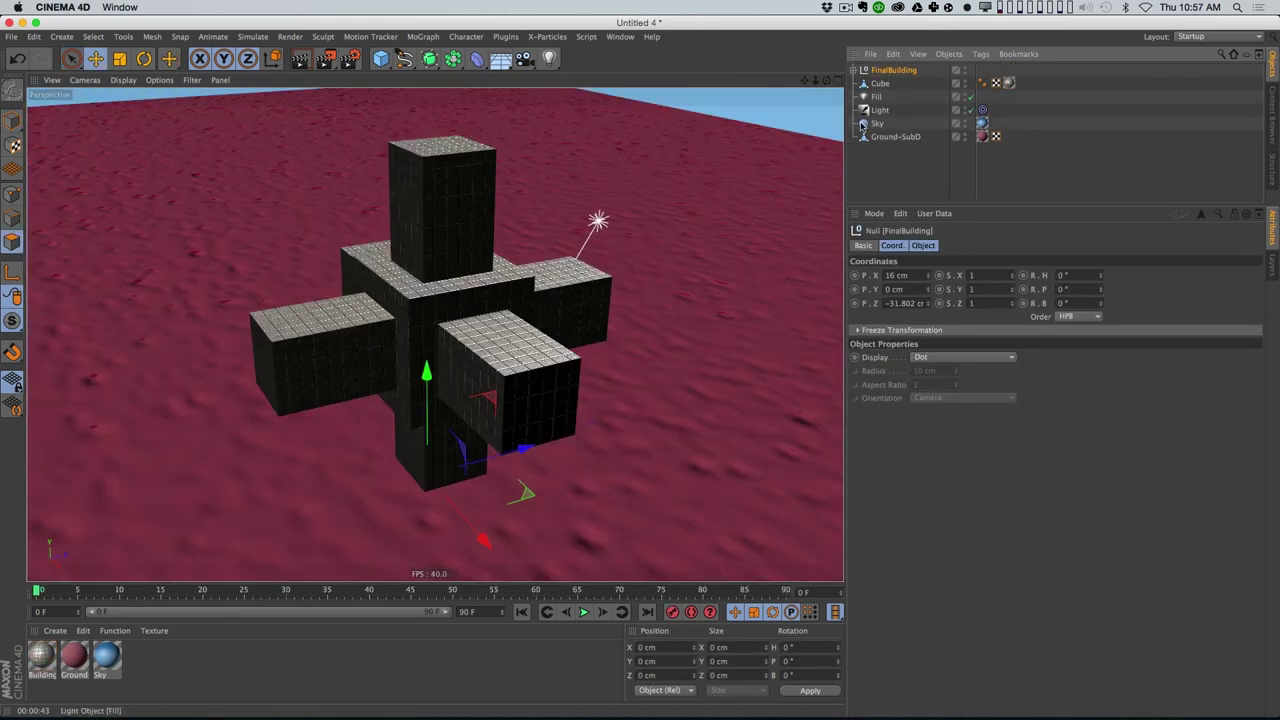
alt+right_drag(637, 297, 545, 380)
mouse_move(589, 372)
alt+mouse_down()
mouse_move(590, 325)
mouse_move(613, 364)
mouse_move(592, 358)
alt+mouse_up()
alt+right_drag(592, 358, 712, 255)
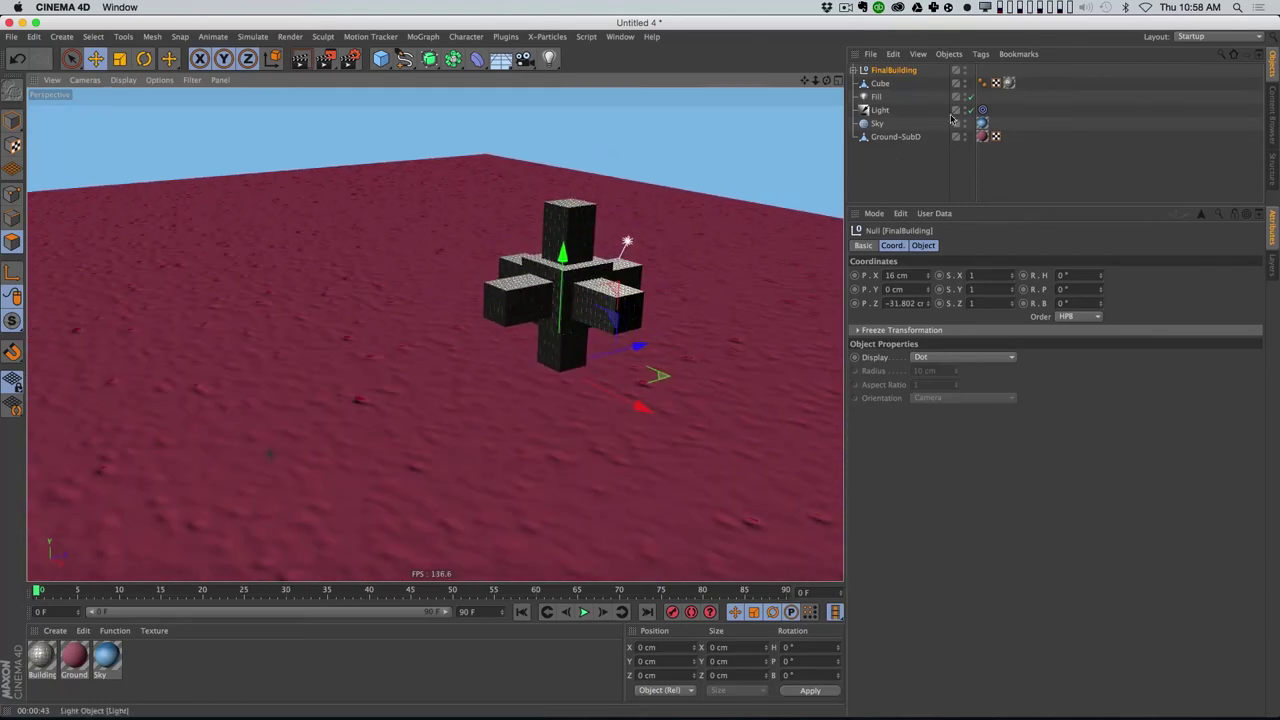
click(880, 84)
Step: Delete the Cube and orbit to a horizon-level view of the tower
key(Delete)
alt+right_drag(571, 334, 711, 257)
mouse_move(586, 340)
alt+mouse_down()
mouse_move(607, 307)
mouse_move(606, 335)
alt+mouse_up()
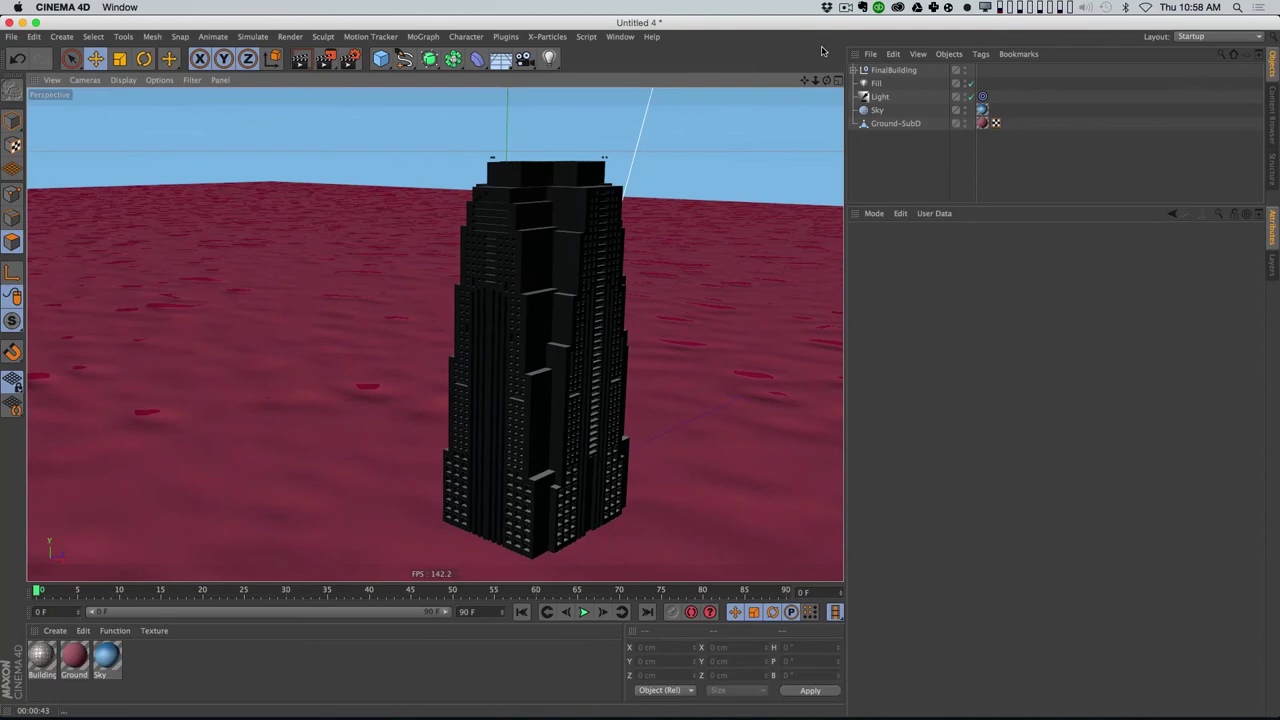
Step: Apply the Building material to FinalBuilding and render a preview
drag(59, 648, 891, 70)
alt+drag(620, 356, 495, 352)
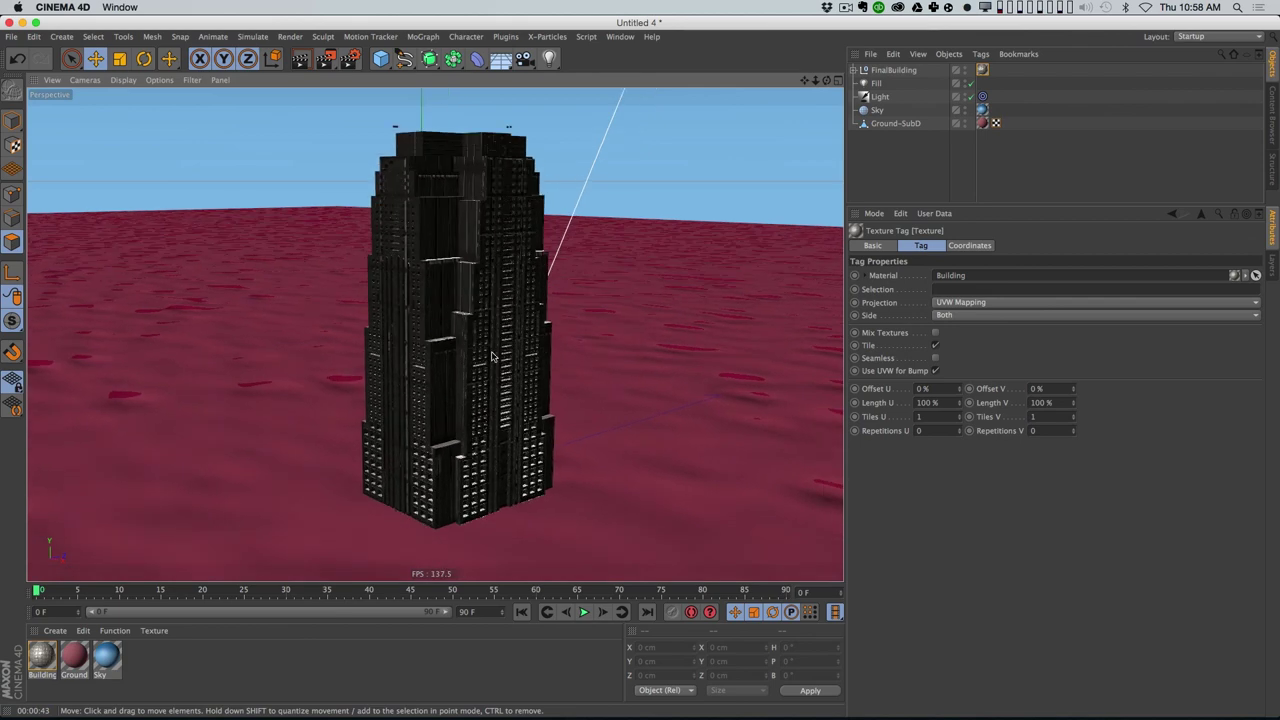
key(shift+r)
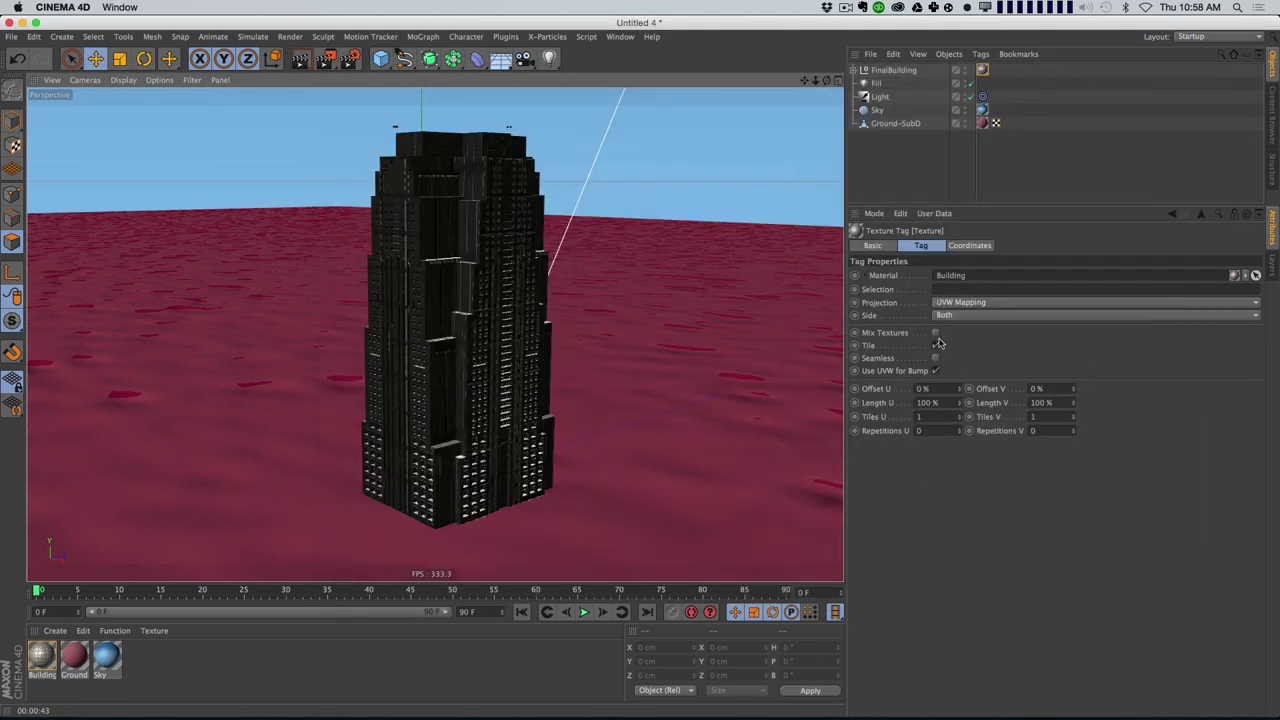
Step: Set the tower's Building texture tiles to 10 and render the scene
click(960, 155)
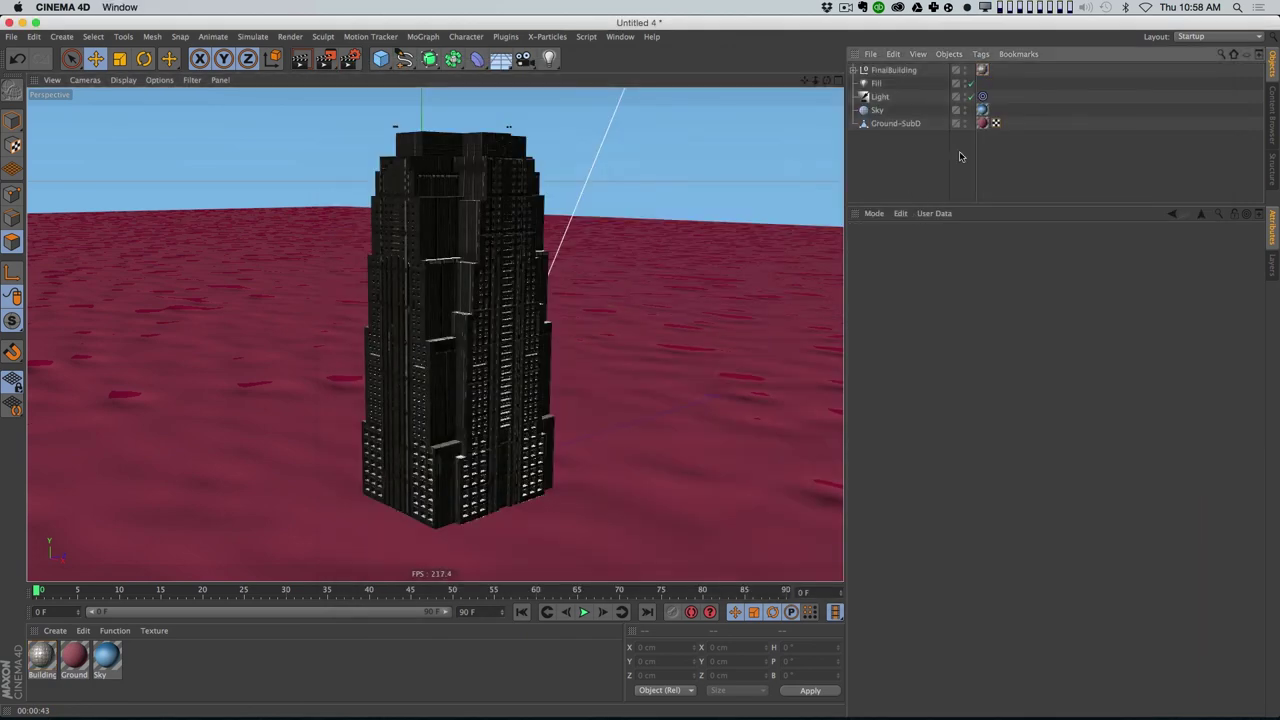
click(982, 70)
click(933, 417)
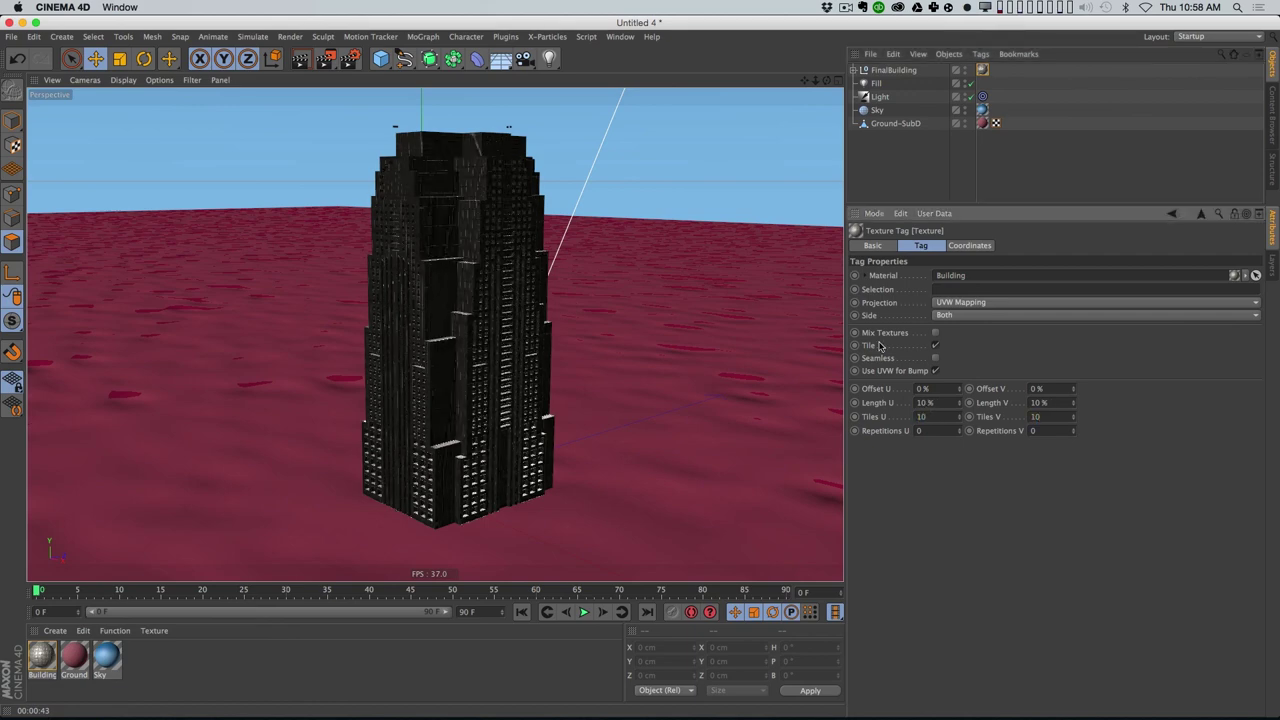
key(shift+r)
key(shift+r)
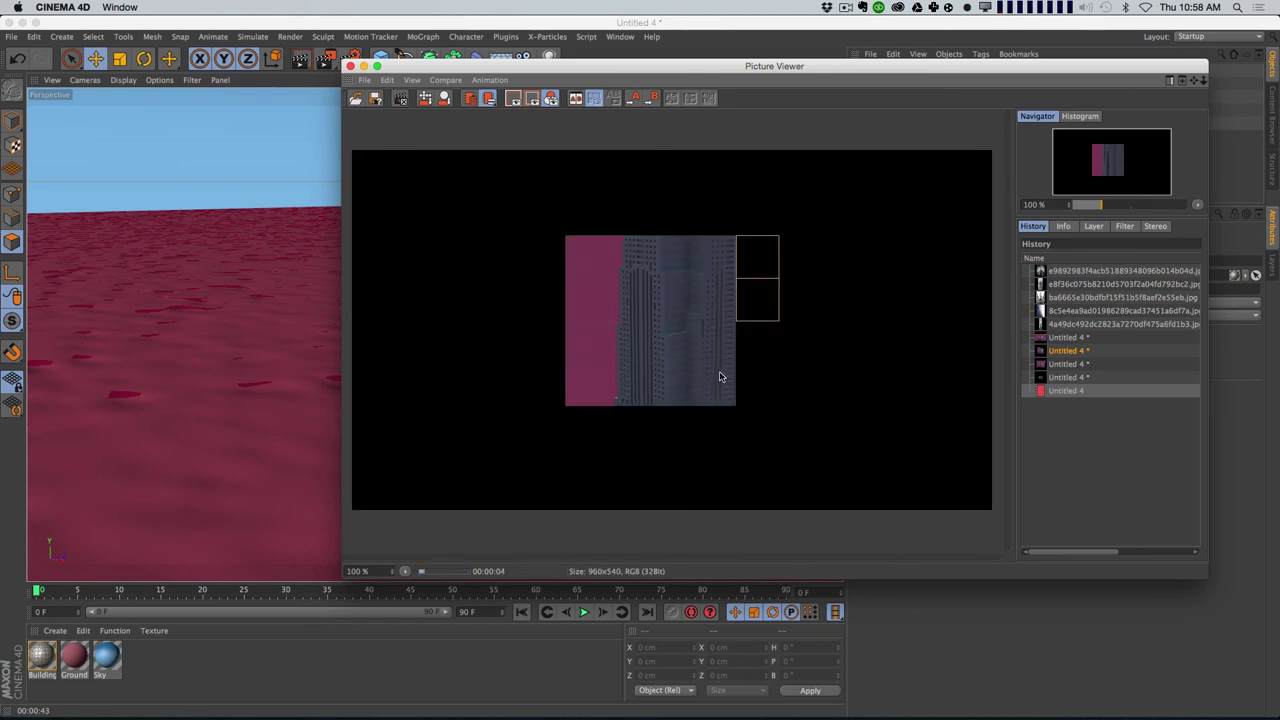
Step: Stop the render, switch the Building texture projection to Cubic, and re-render
key(super+w)
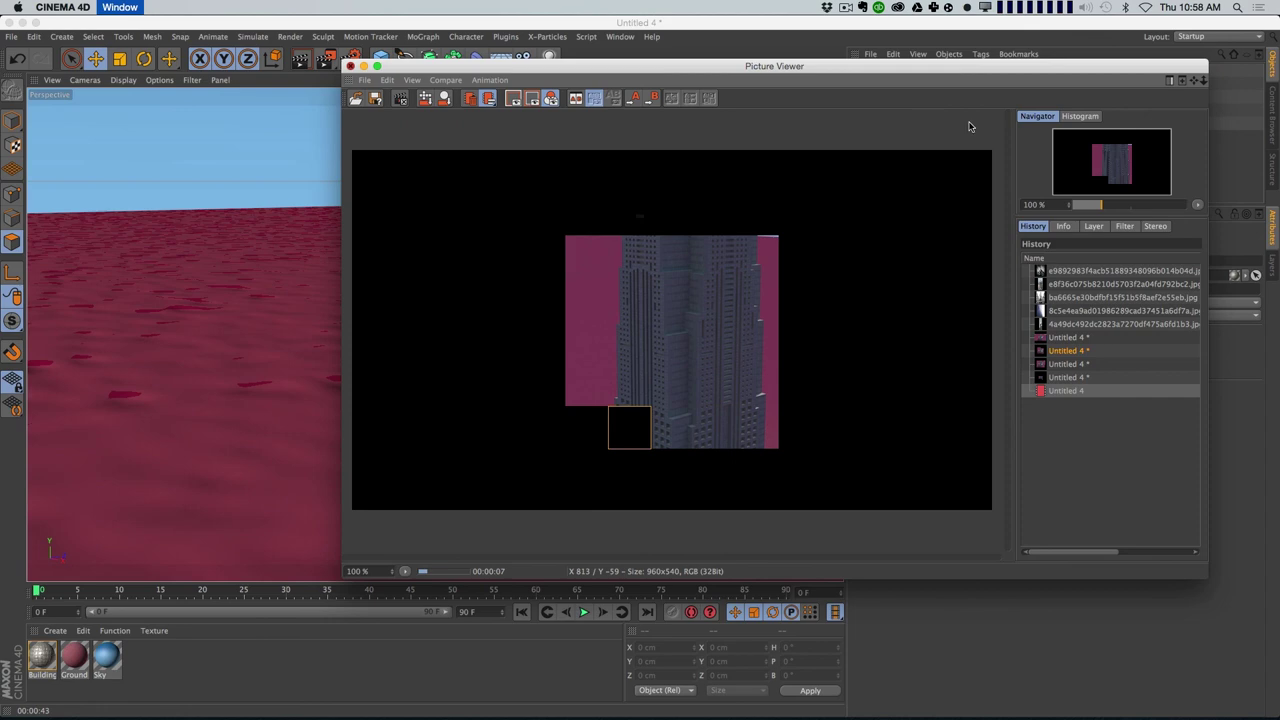
click(741, 248)
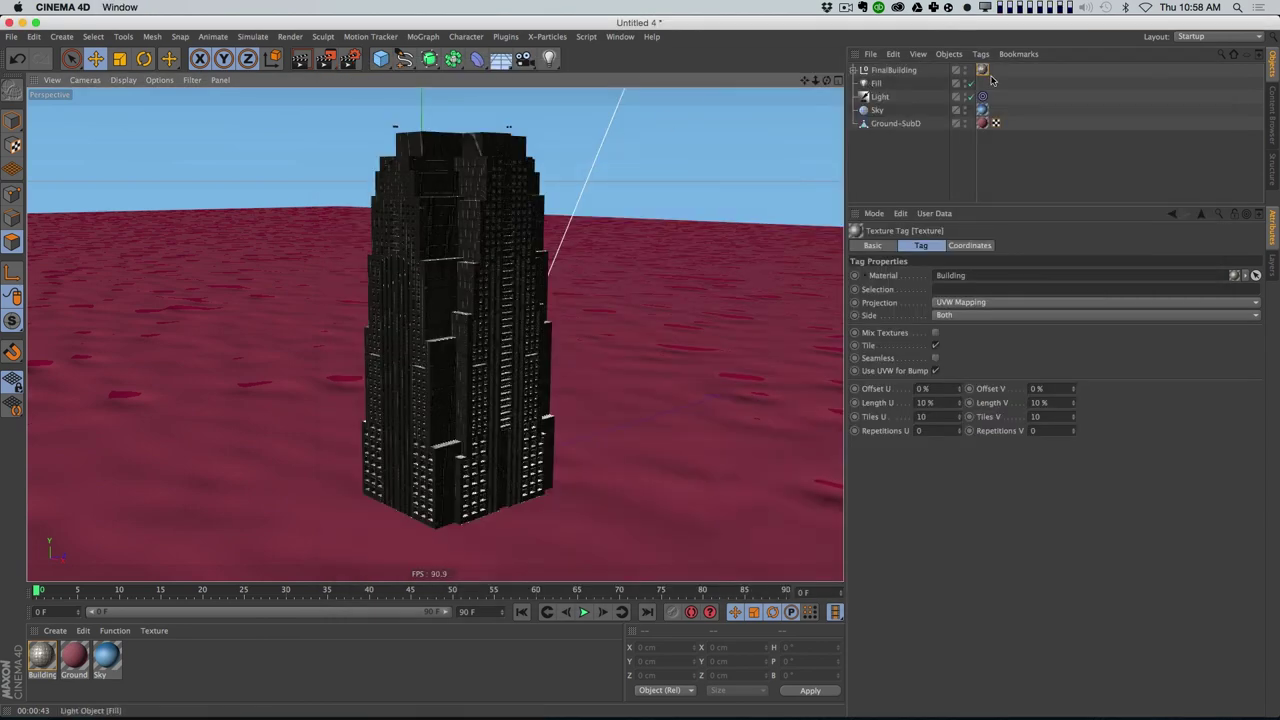
click(983, 307)
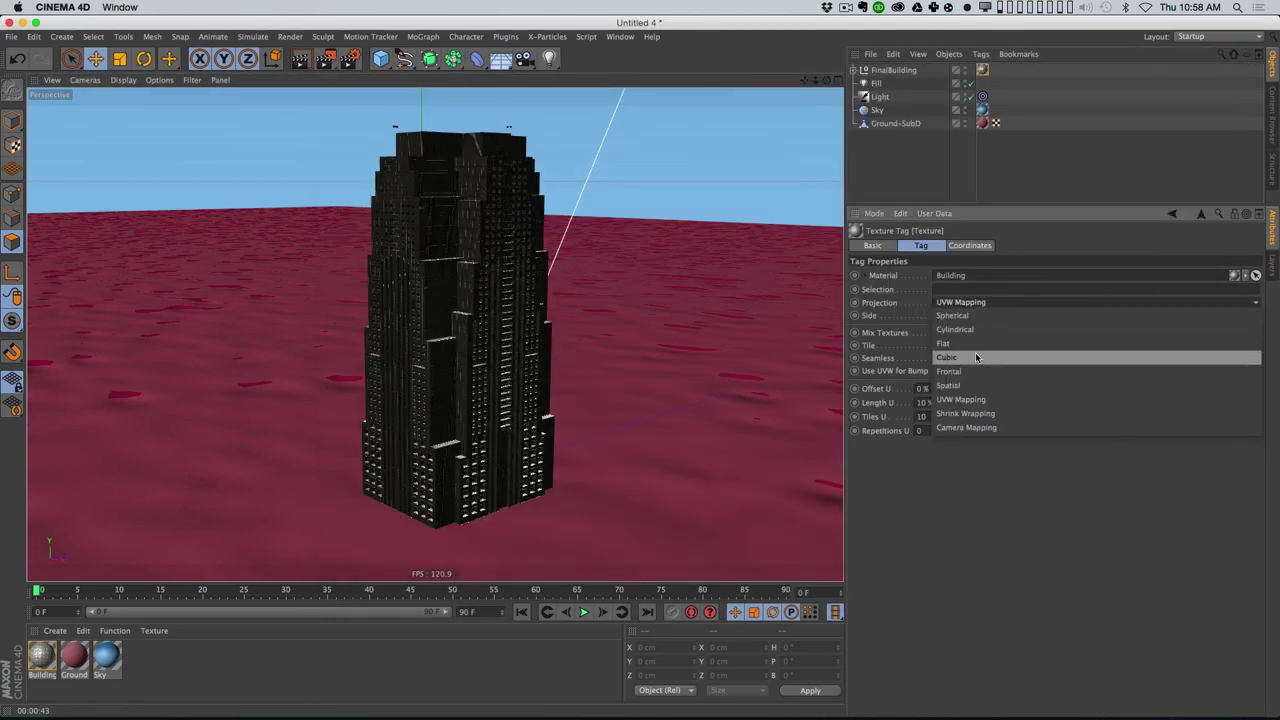
click(960, 360)
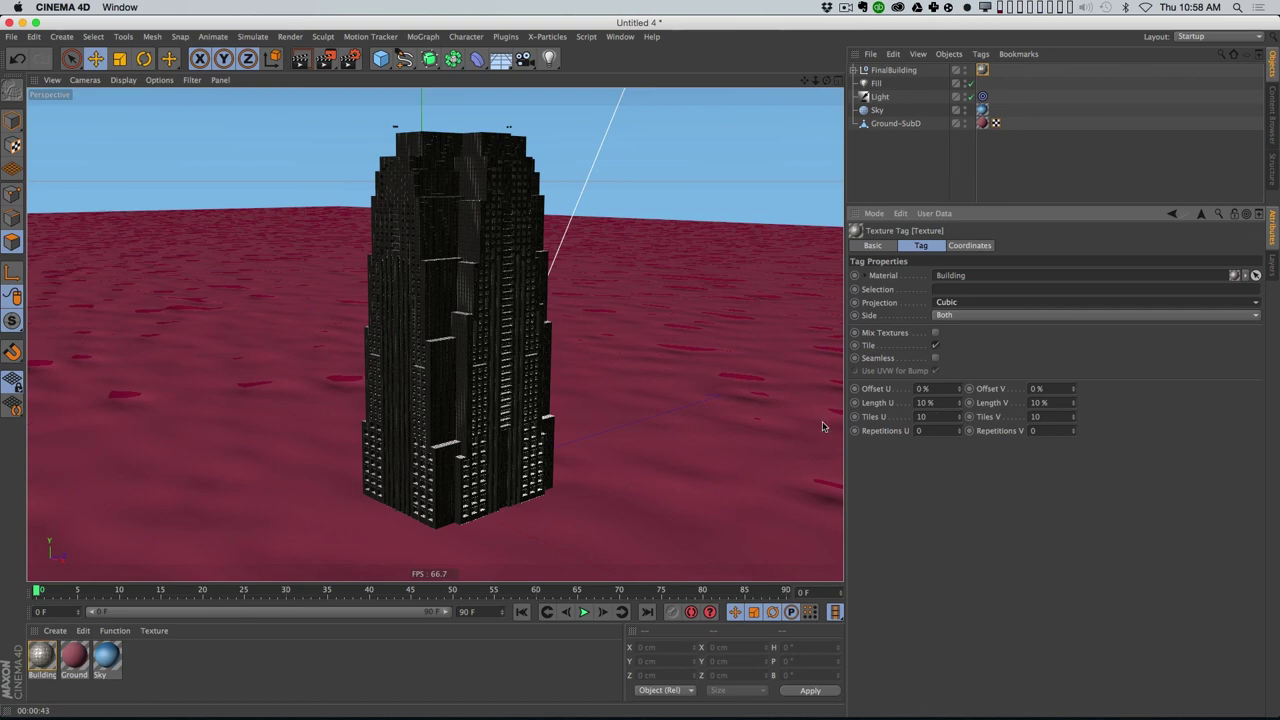
key(shift+r)
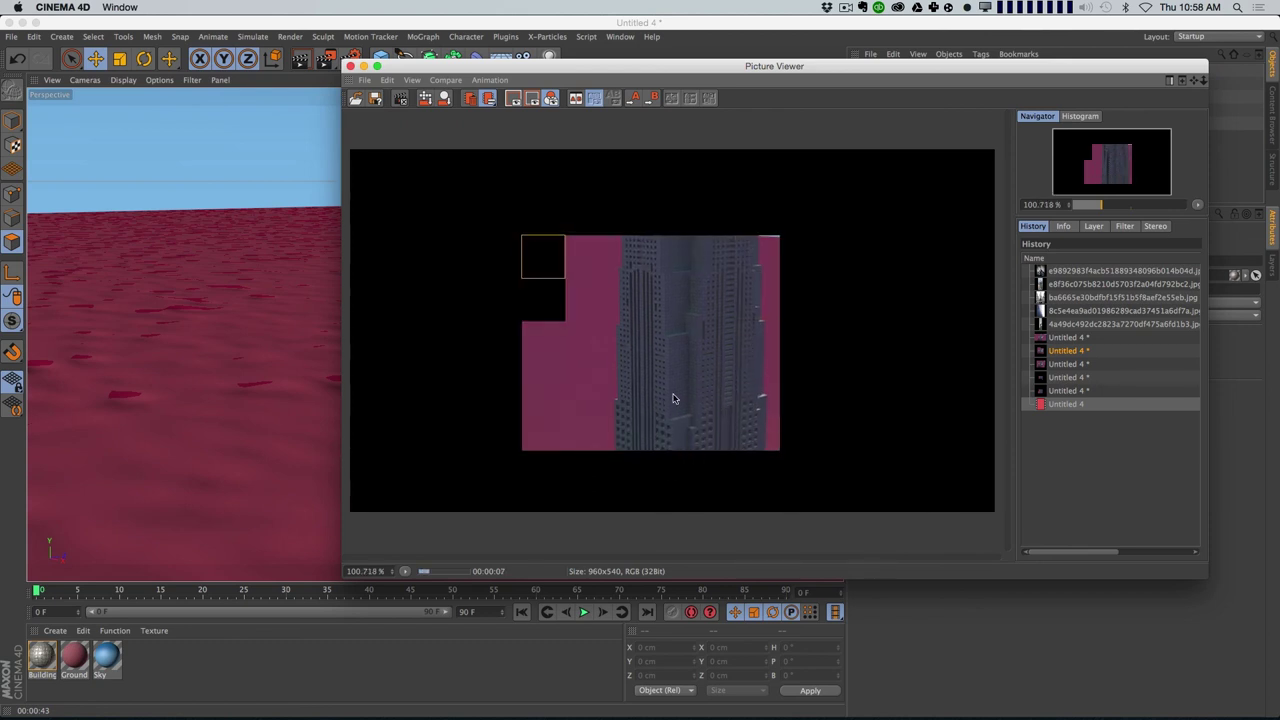
Step: Stop the render and orbit close around the tower to inspect its 10×10 window tiling
scroll(665, 401, up, 3)
key(super+w)
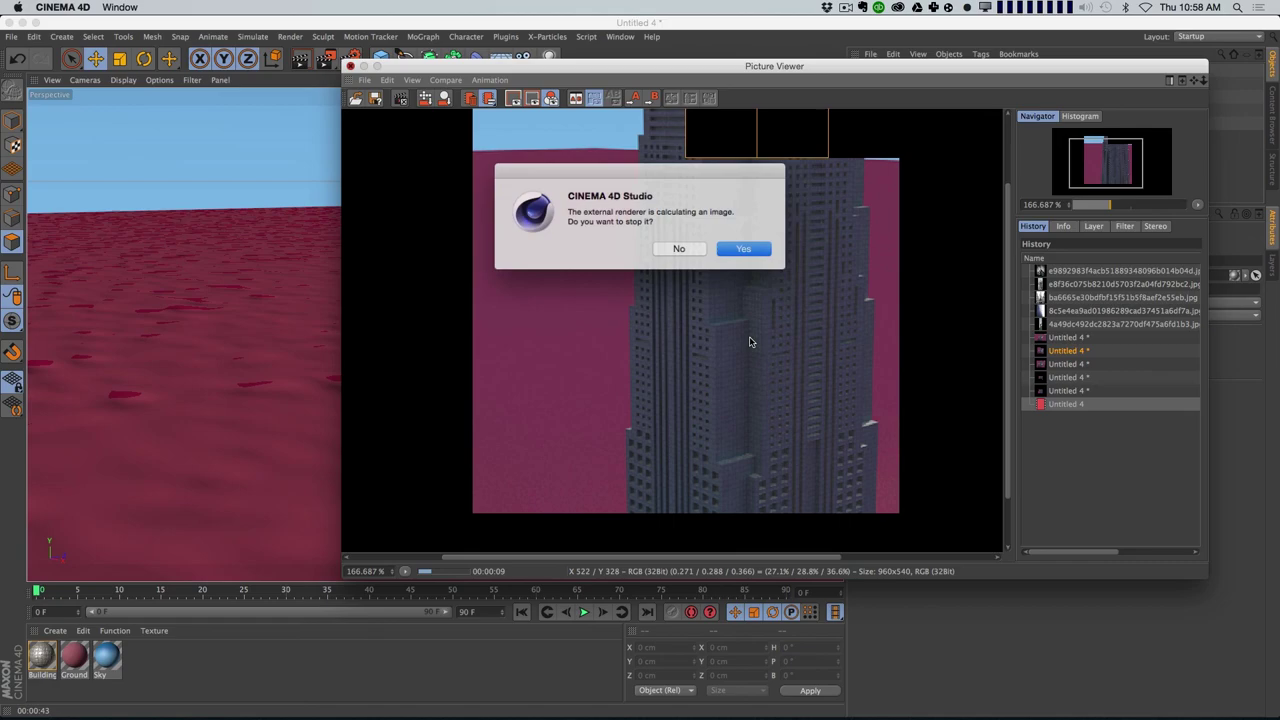
click(737, 249)
alt+right_drag(478, 386, 621, 353)
scroll(474, 435, down, 15)
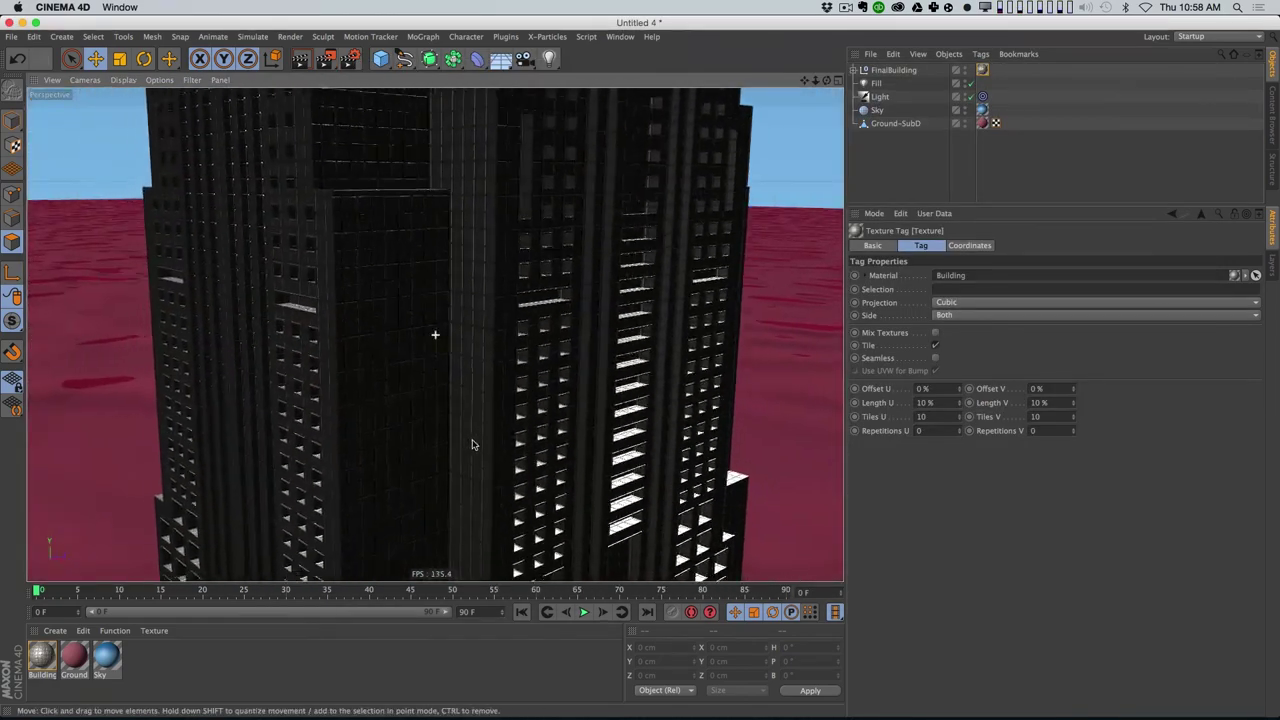
alt+drag(440, 420, 450, 386)
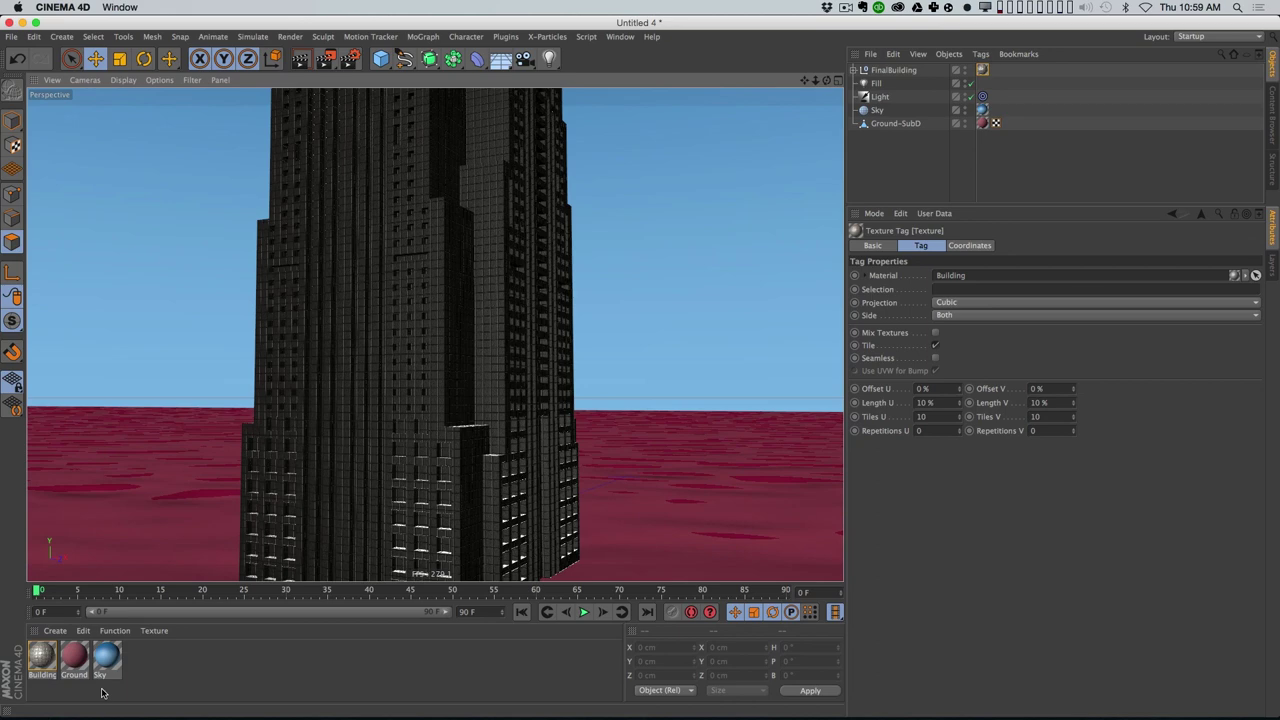
Step: Create a new material and name it Windows
double_click(142, 661)
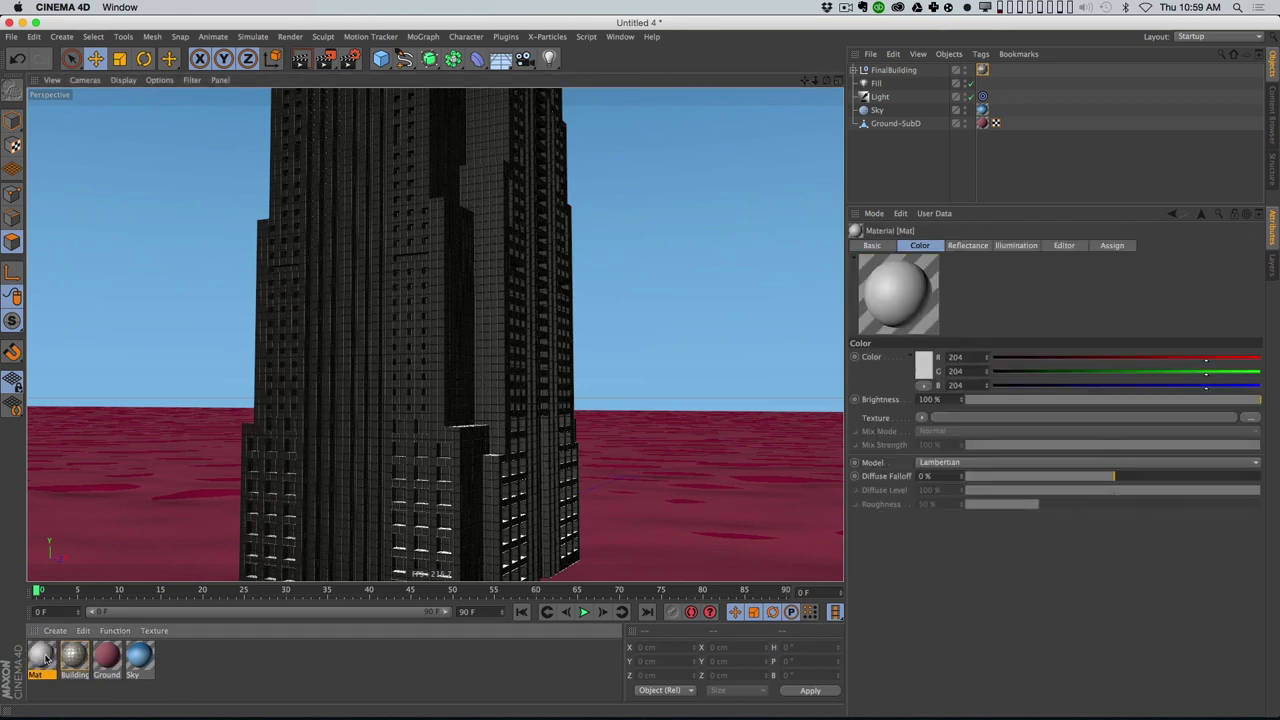
click(139, 662)
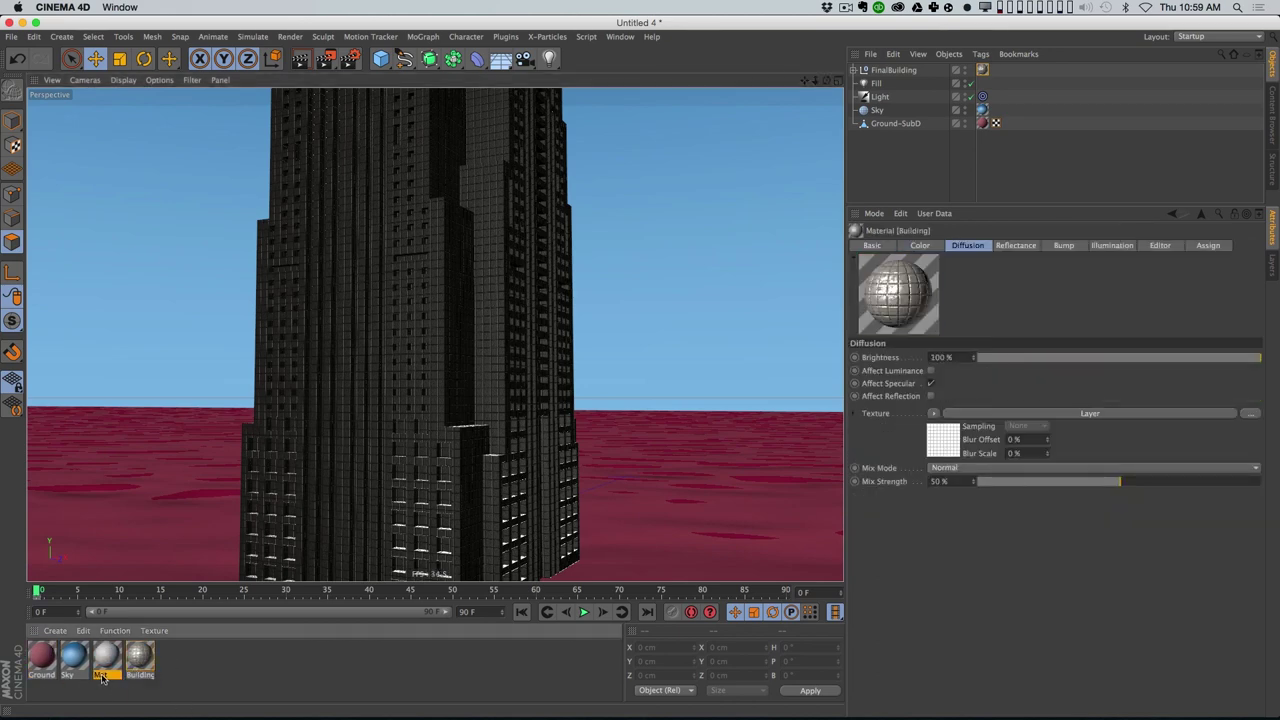
click(102, 675)
text(Windows)
key(Return)
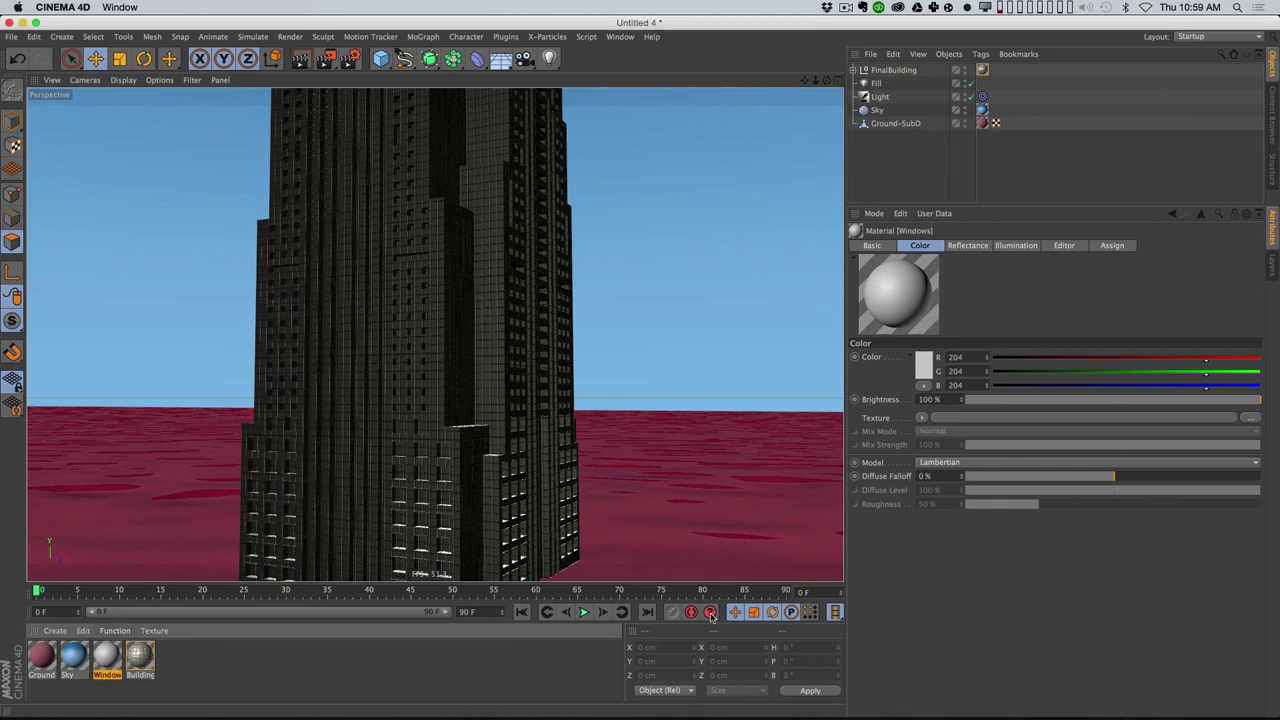
Step: Set the Windows material colour to dark blue-grey RGB 53, 67, 79
click(923, 365)
drag(863, 369, 845, 376)
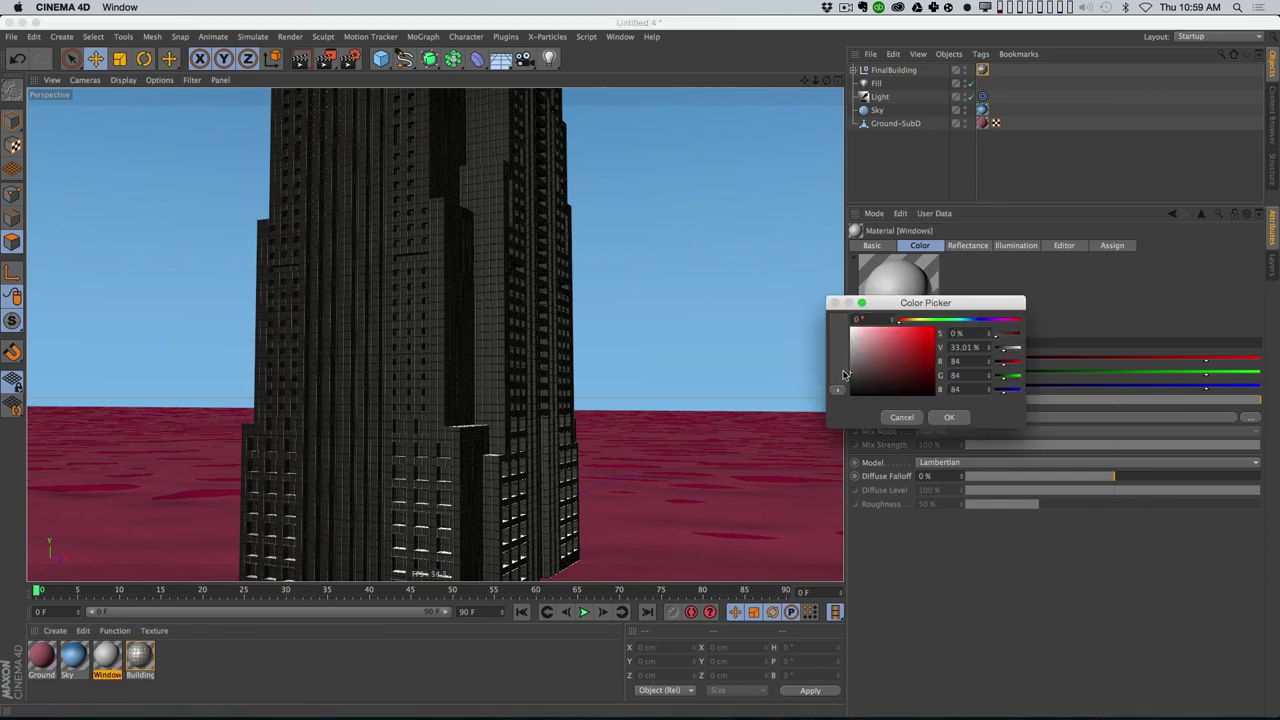
click(968, 320)
click(879, 377)
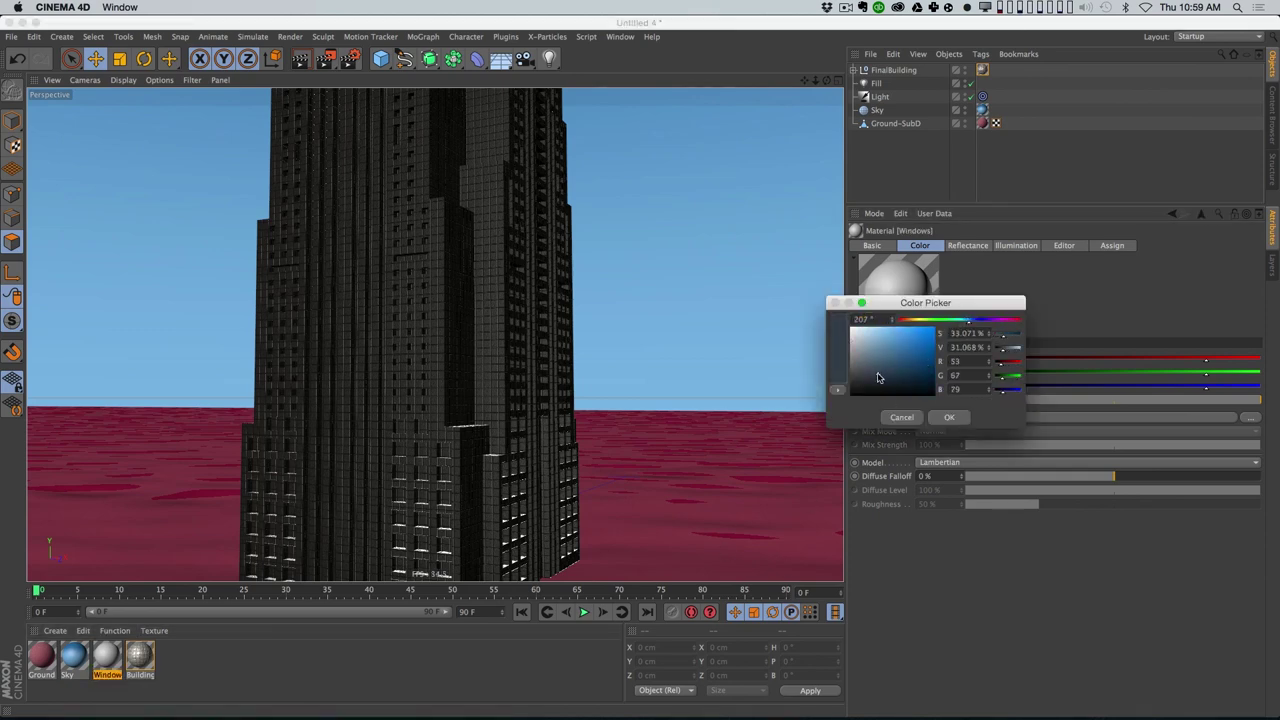
click(946, 417)
click(968, 246)
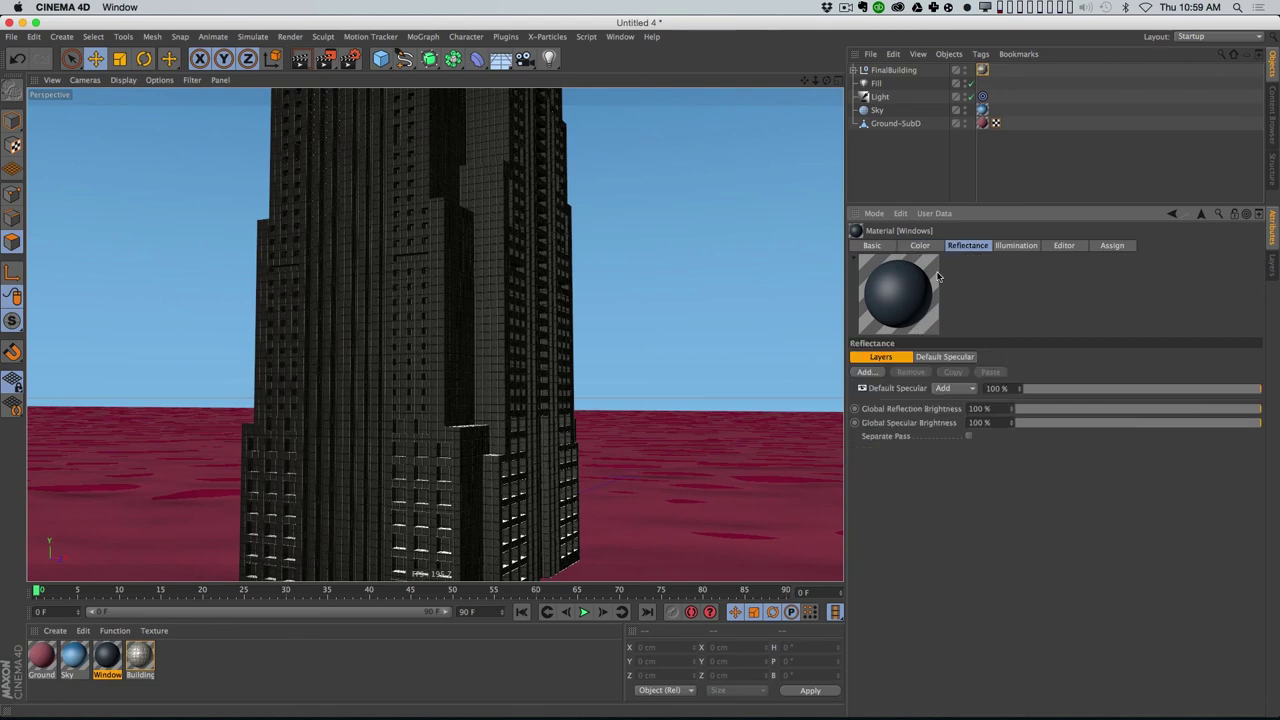
Step: Keep the default specular layer on Beckmann and set its Fresnel mode to Dielectric
click(944, 357)
click(960, 449)
click(960, 449)
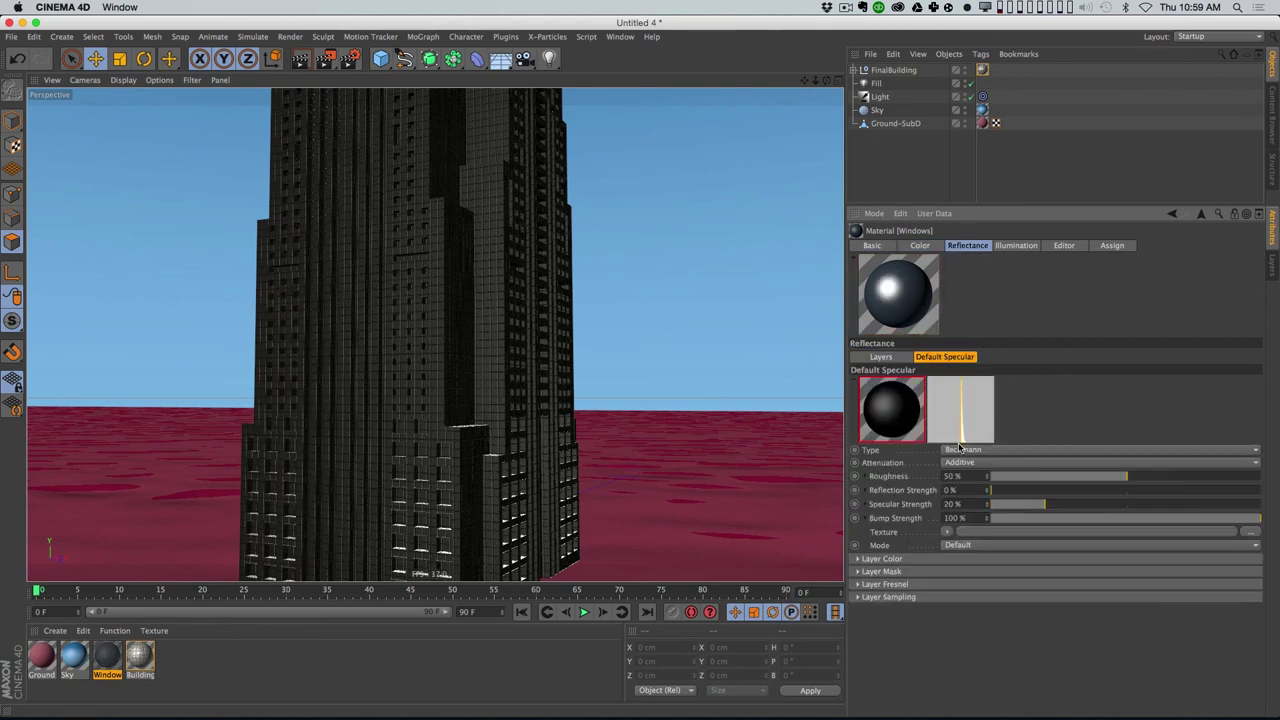
click(858, 585)
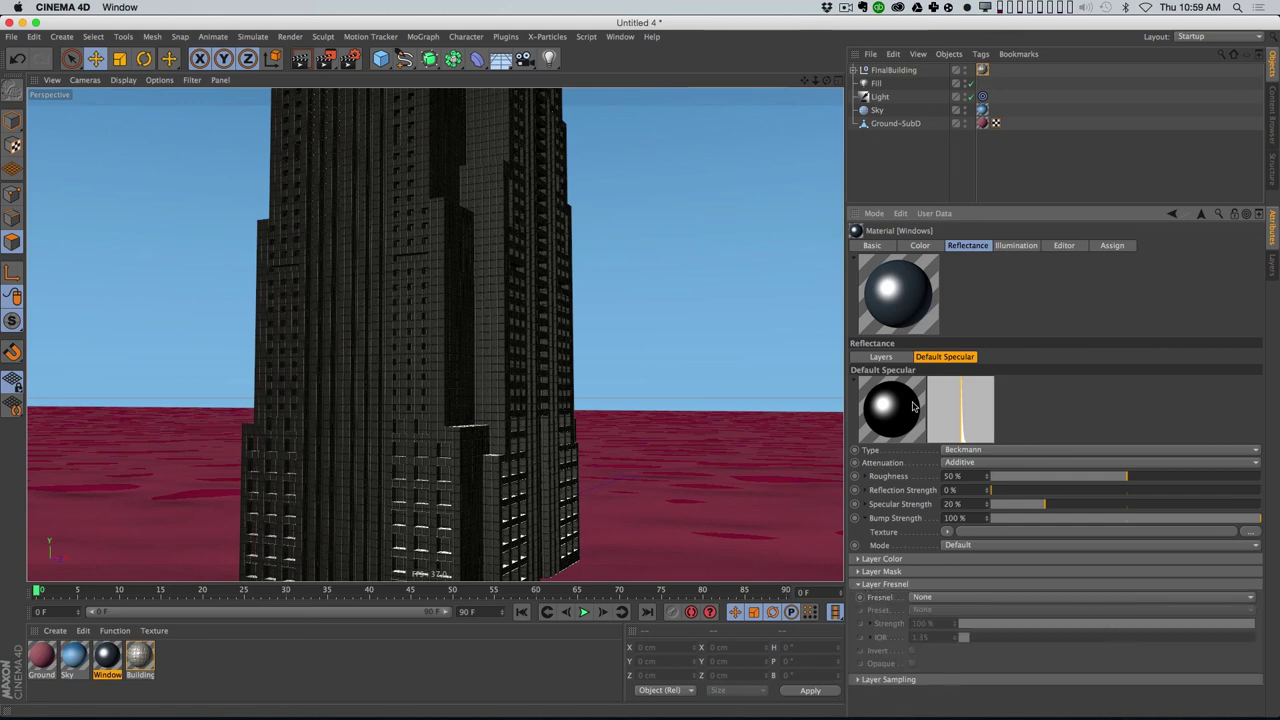
click(945, 598)
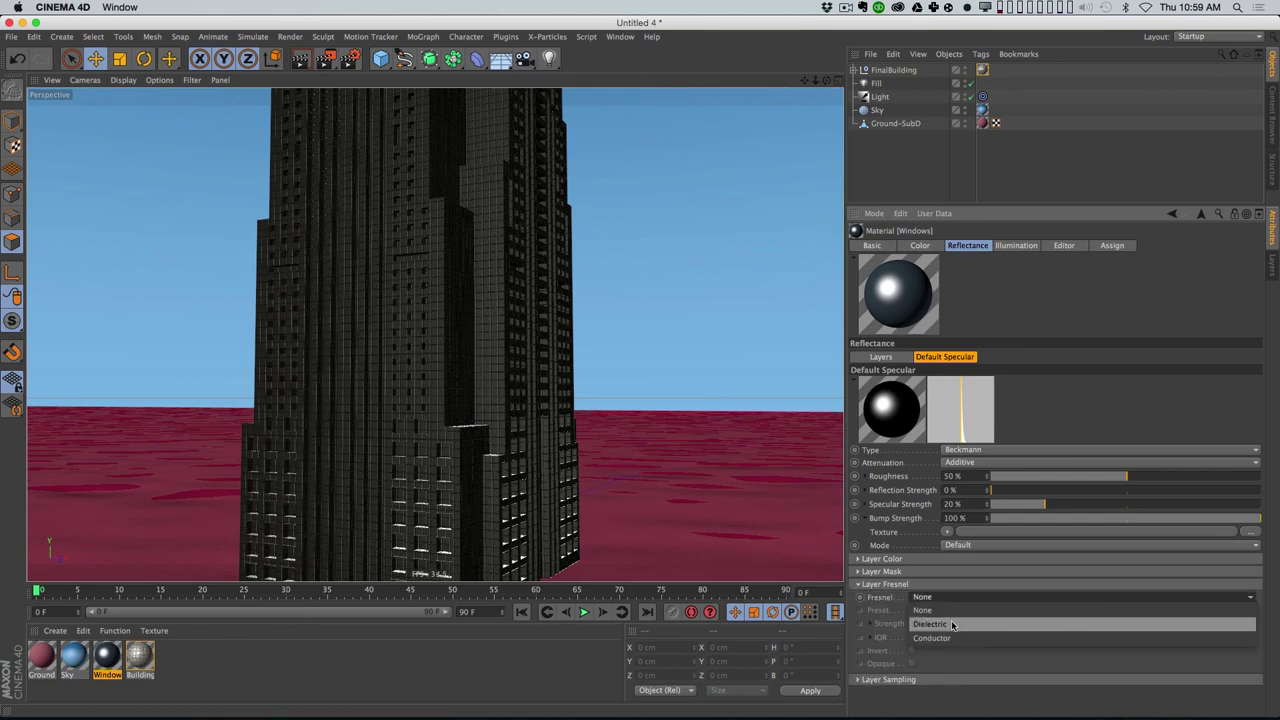
click(952, 624)
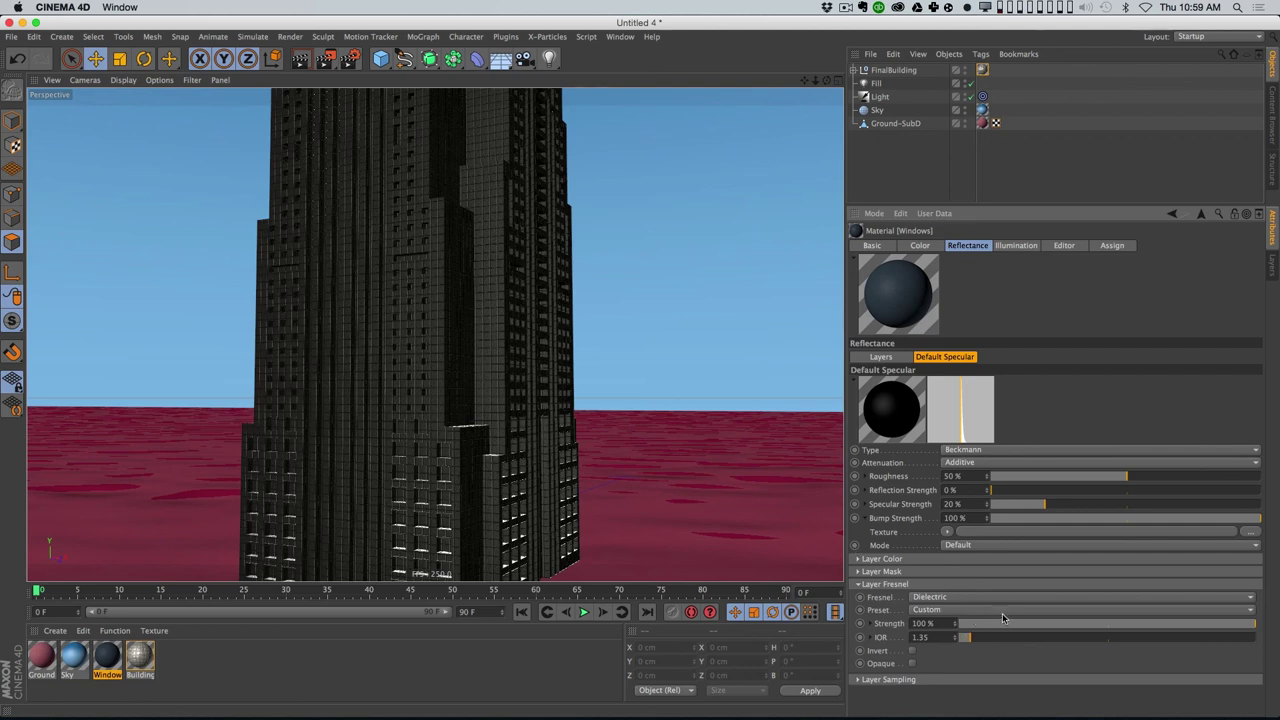
click(858, 585)
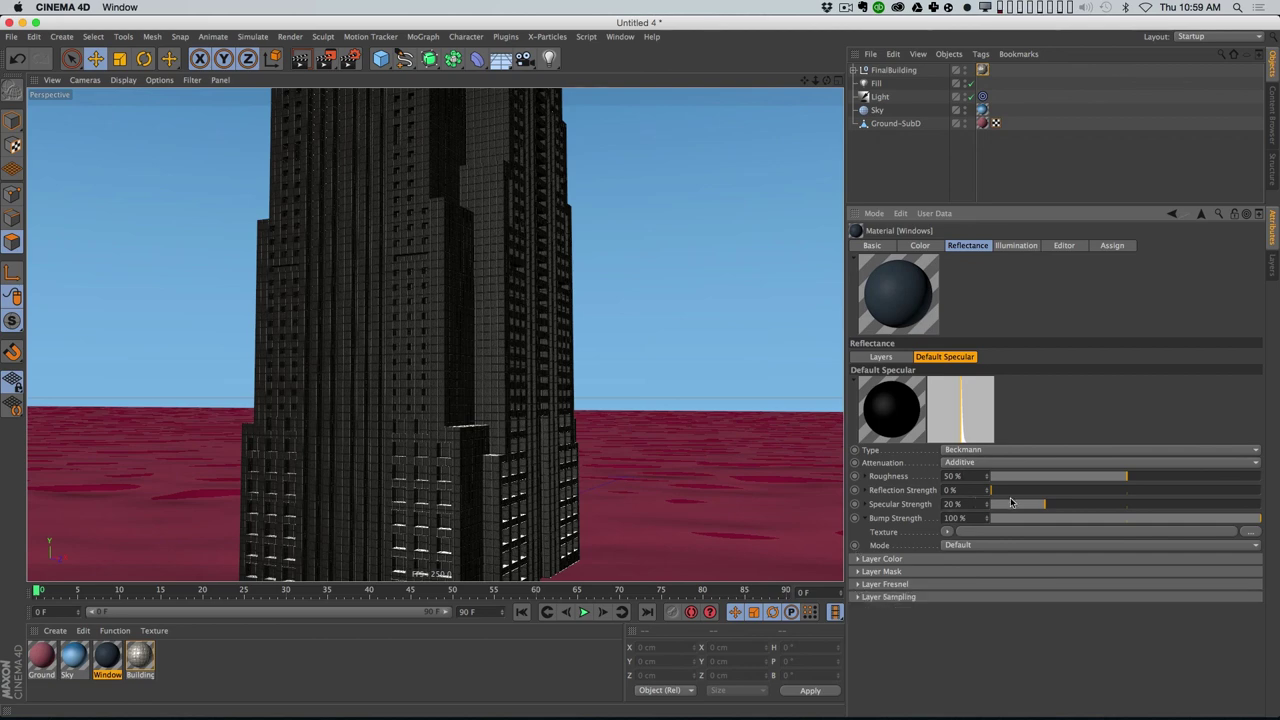
Step: Set the Windows reflection strength to 77% and roughness to 0%
click(1128, 490)
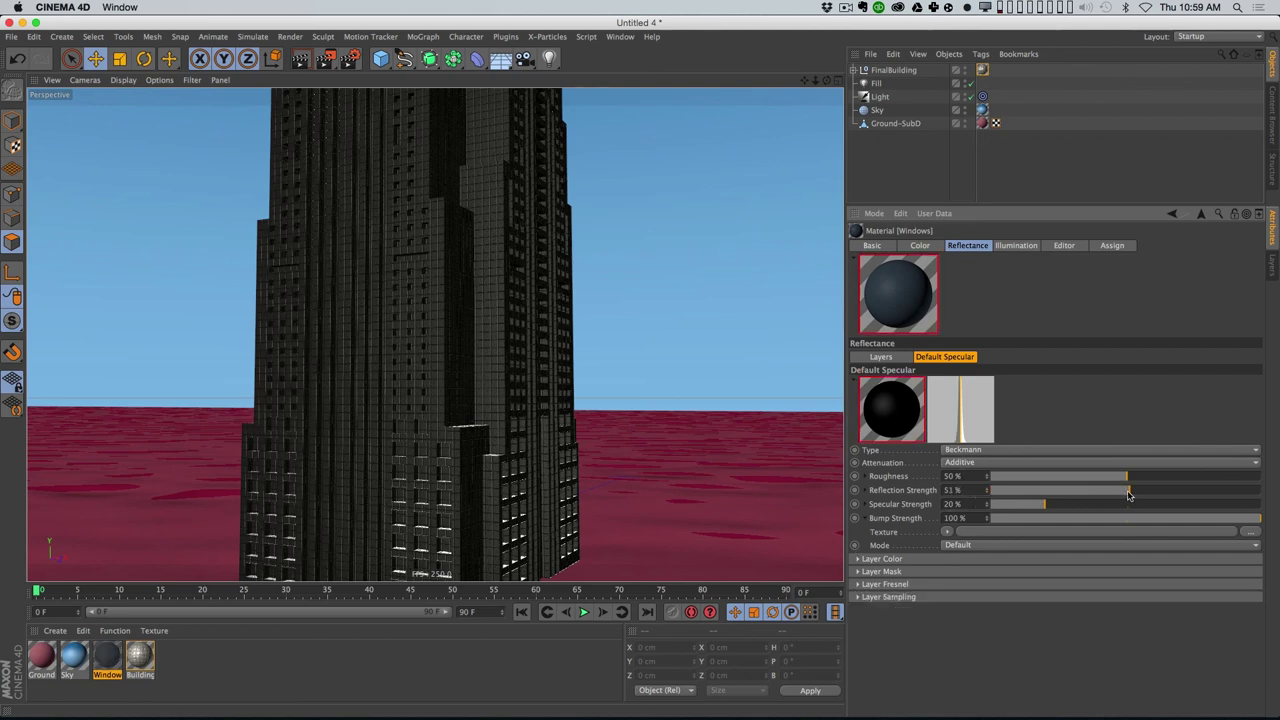
click(1198, 491)
drag(1034, 475, 990, 476)
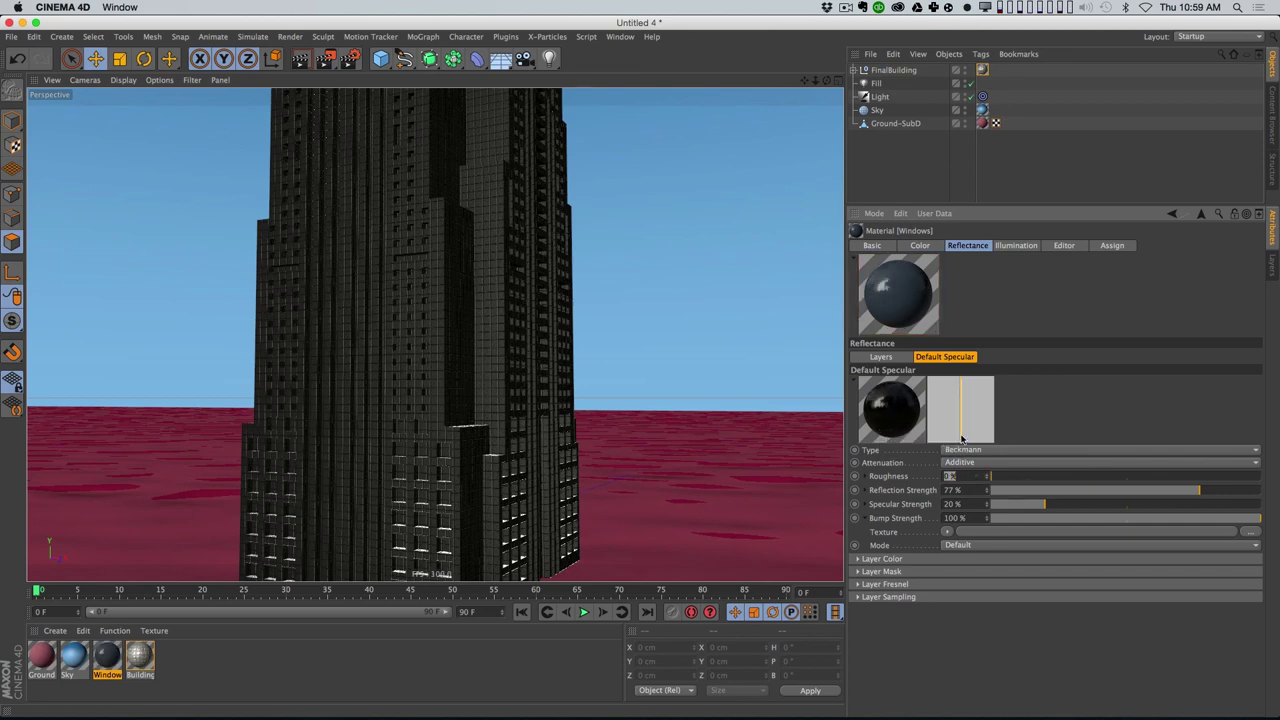
text(0)
key(Return)
drag(997, 478, 986, 478)
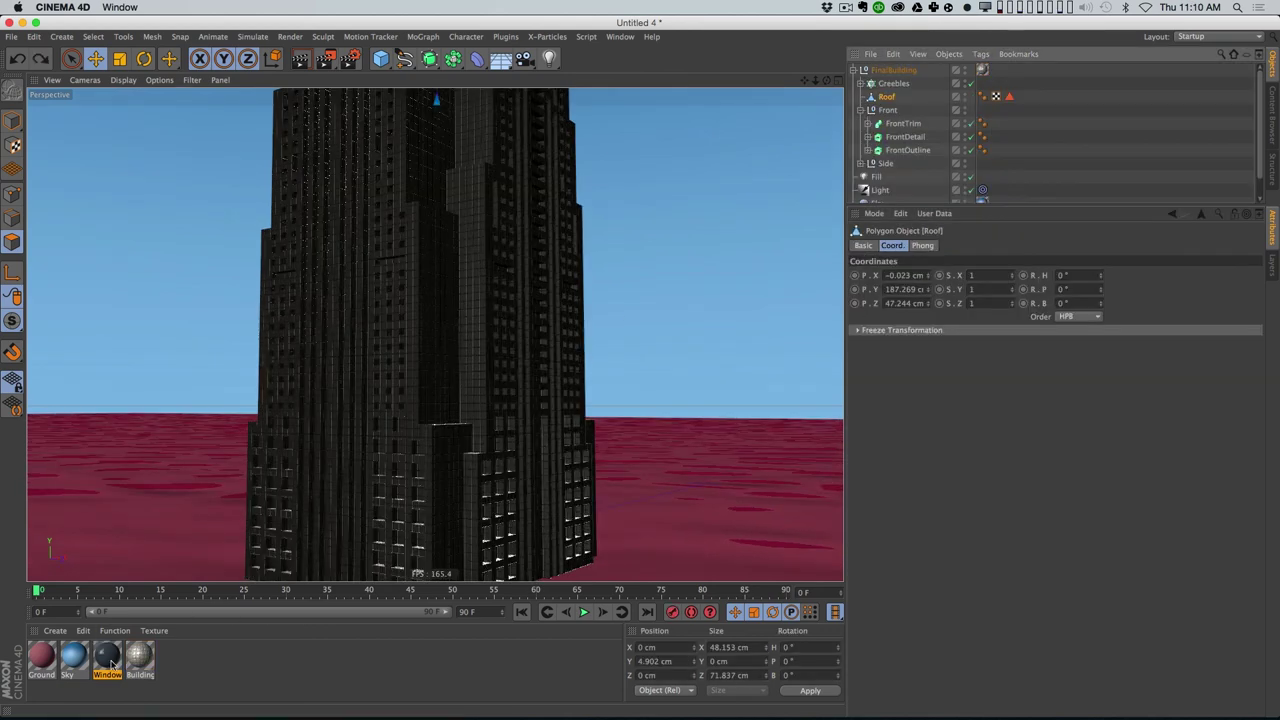
Step: Apply Windows to FrontOutline limited to selection C1, hiding FrontDetail and FrontTrim
drag(107, 661, 868, 172)
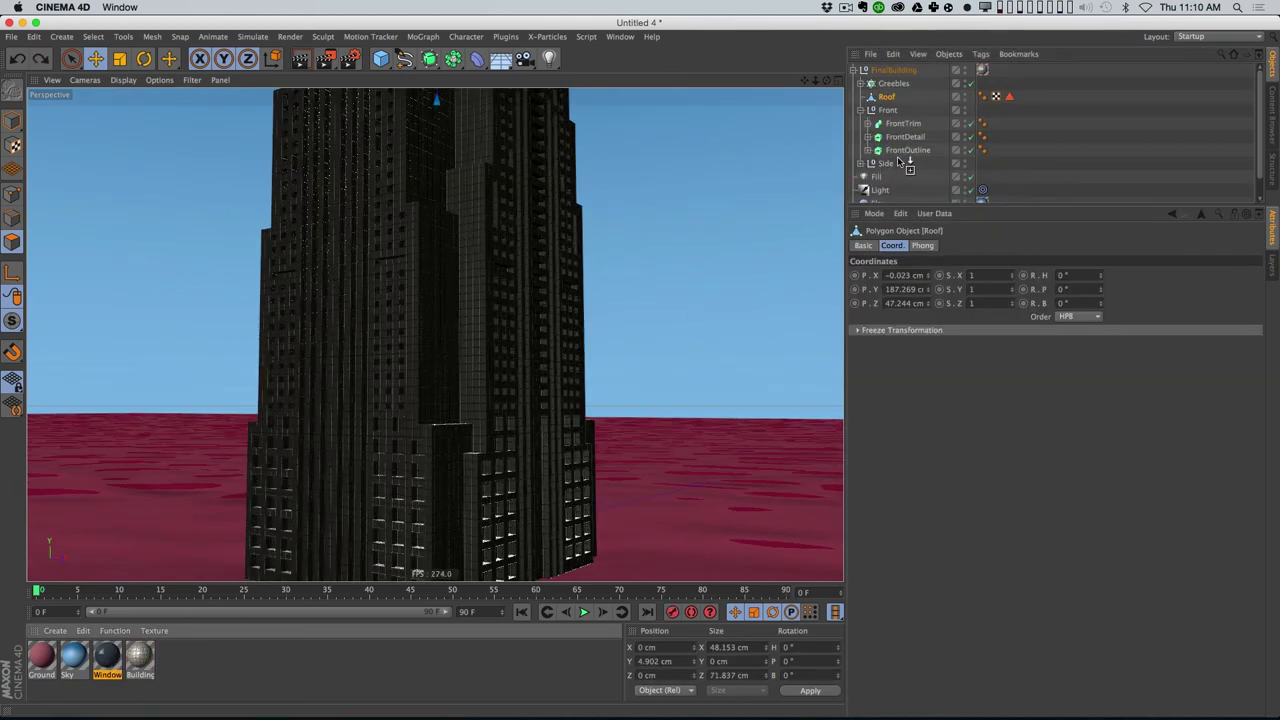
drag(916, 153, 918, 151)
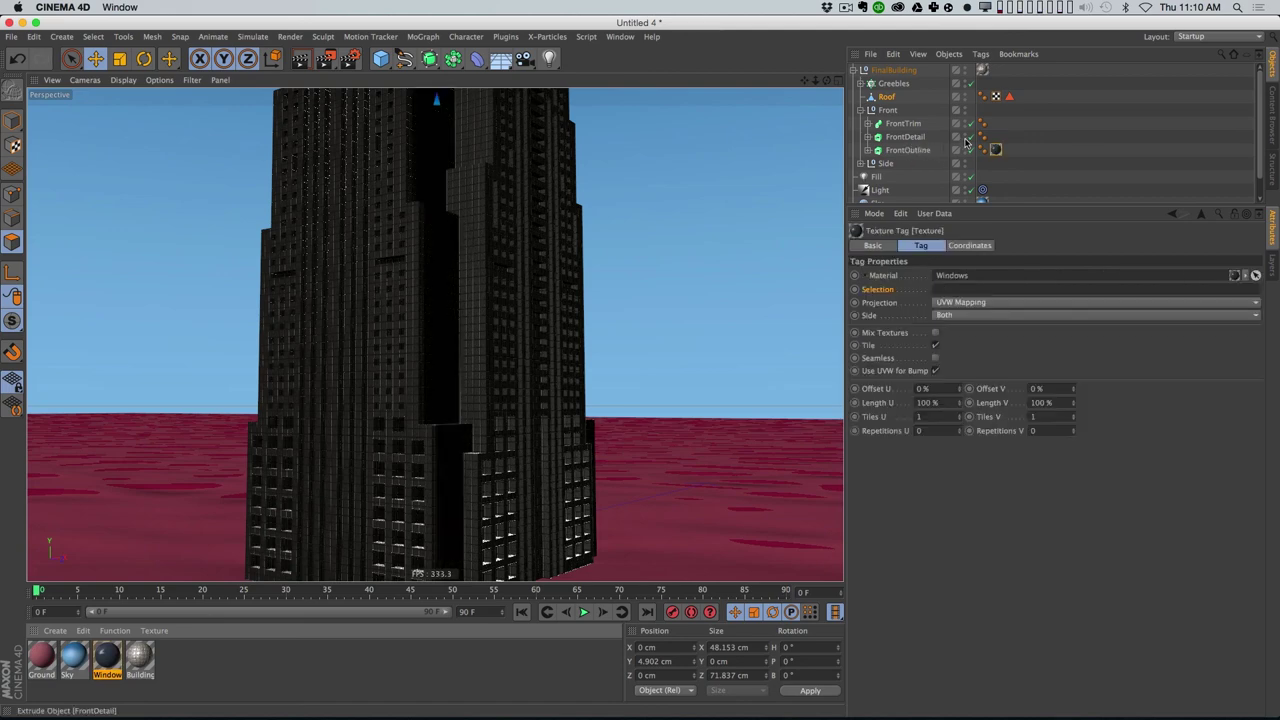
alt+click(965, 137)
alt+click(965, 137)
alt+click(964, 123)
alt+click(964, 123)
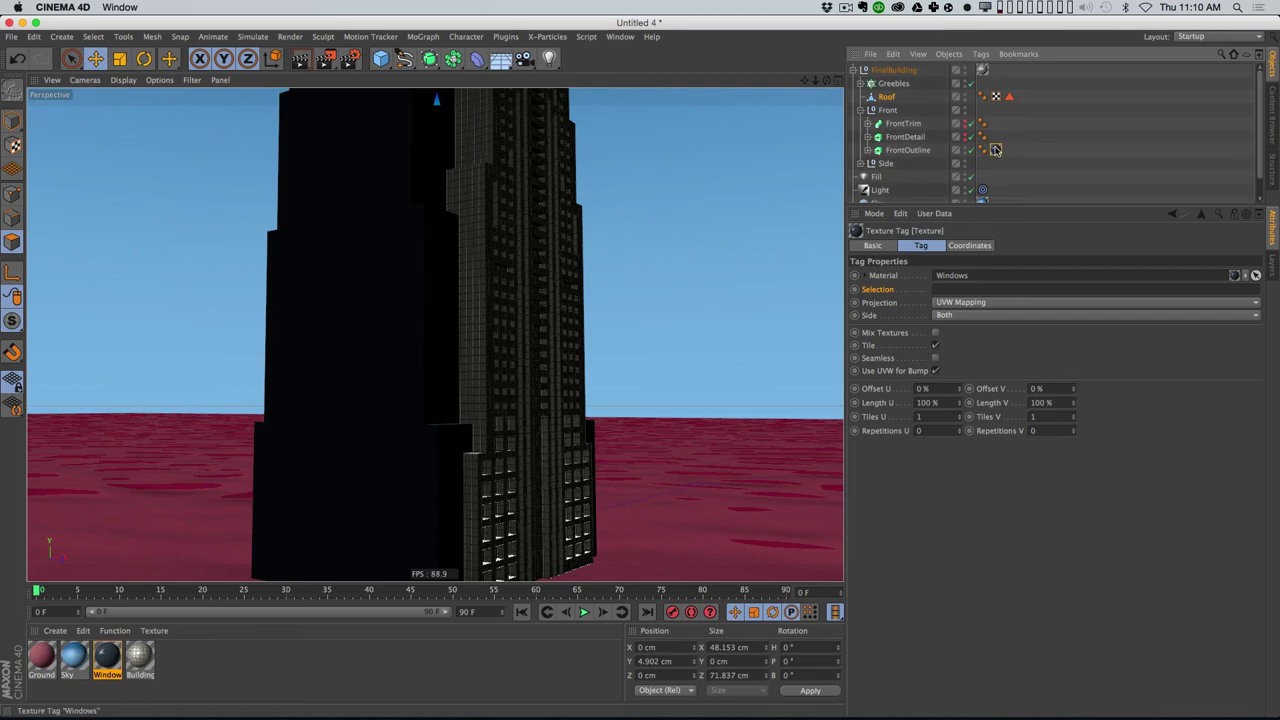
click(952, 290)
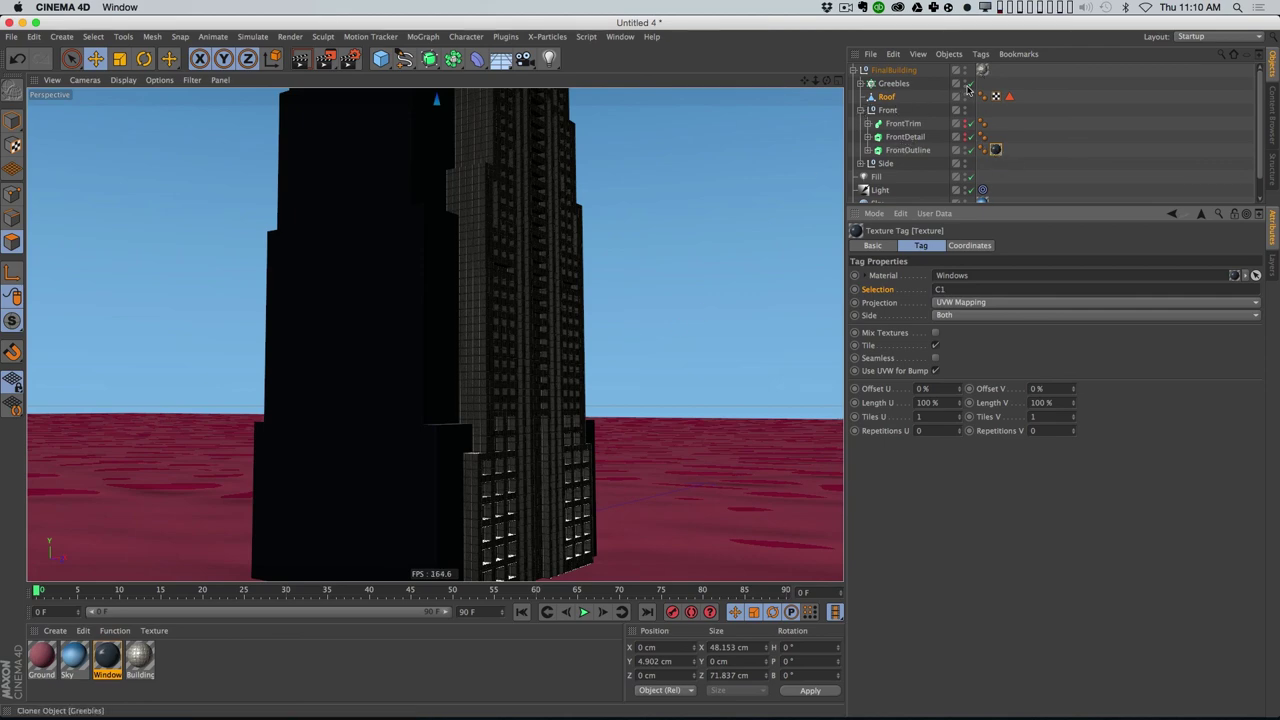
Step: Move the Building texture tag onto FrontOutline, hide Side, and render to the Picture Viewer
click(983, 69)
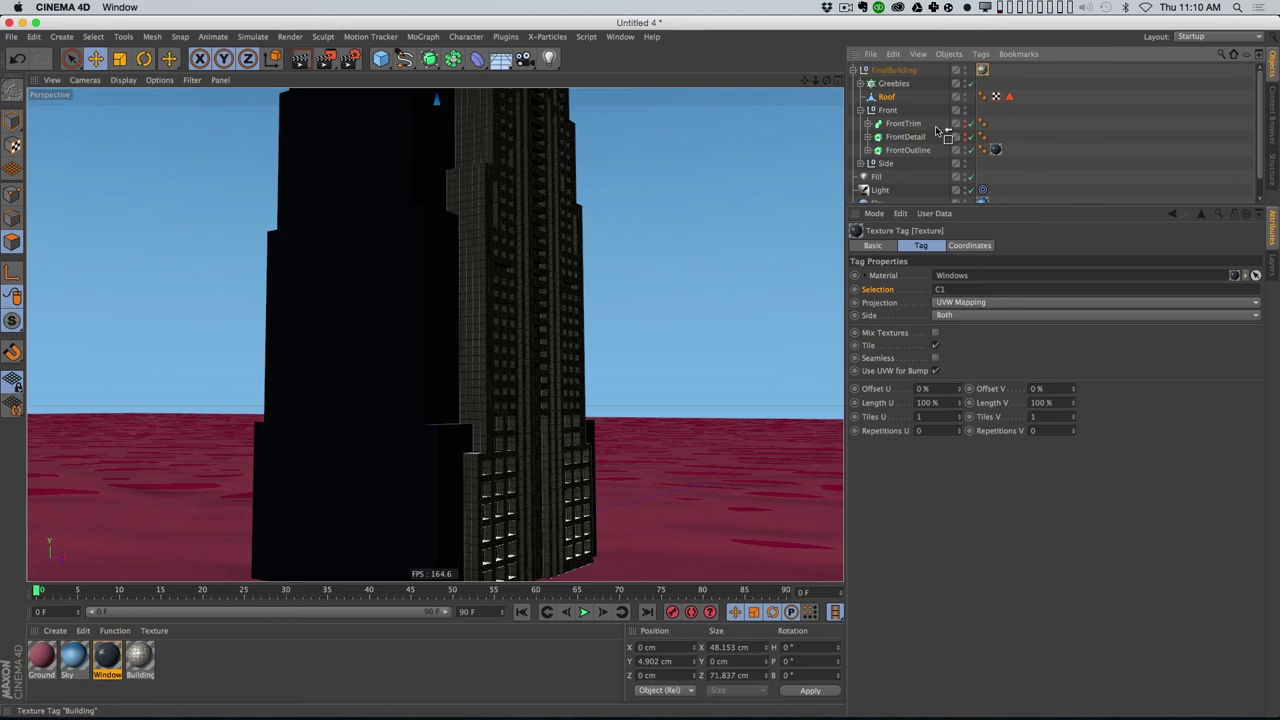
drag(915, 152, 918, 152)
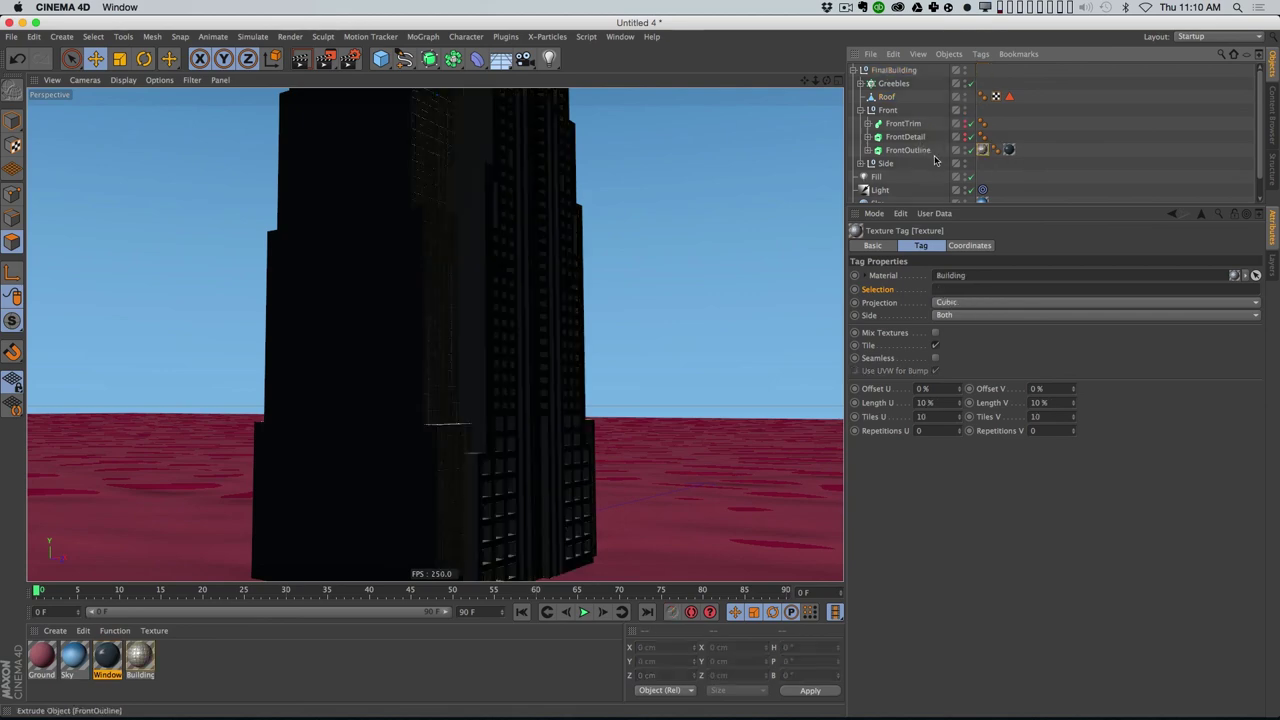
click(1010, 151)
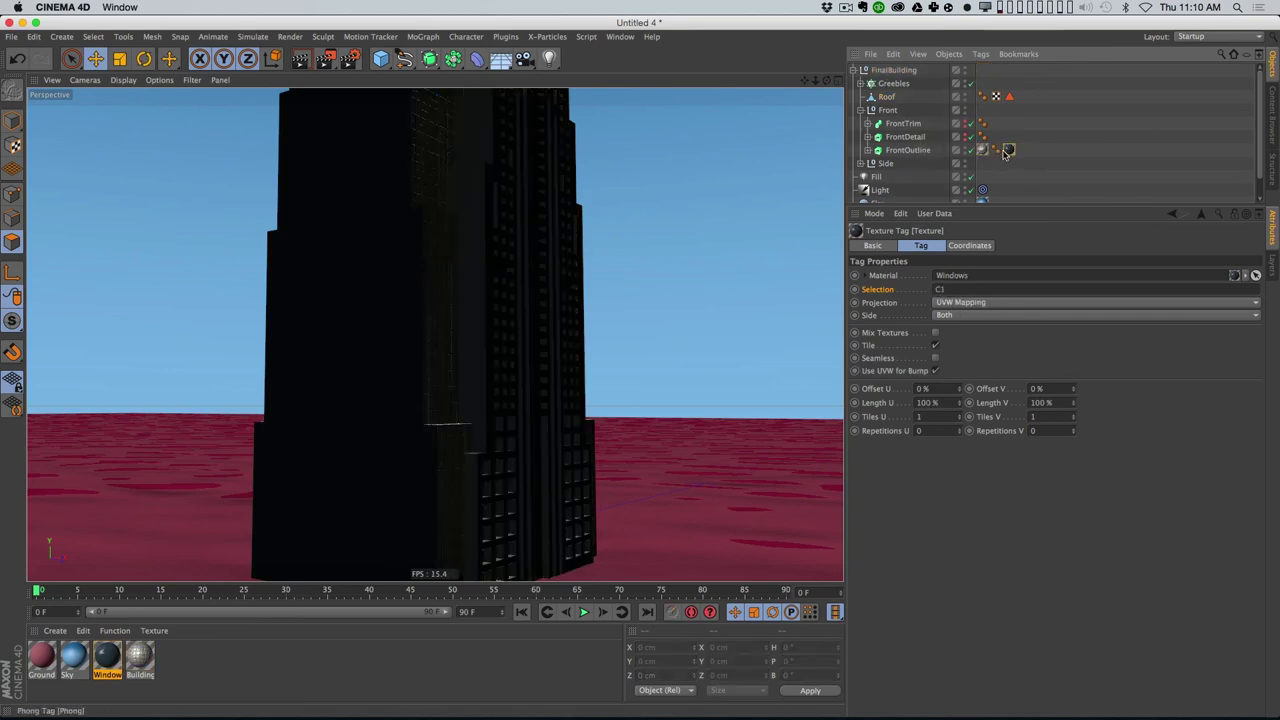
click(965, 162)
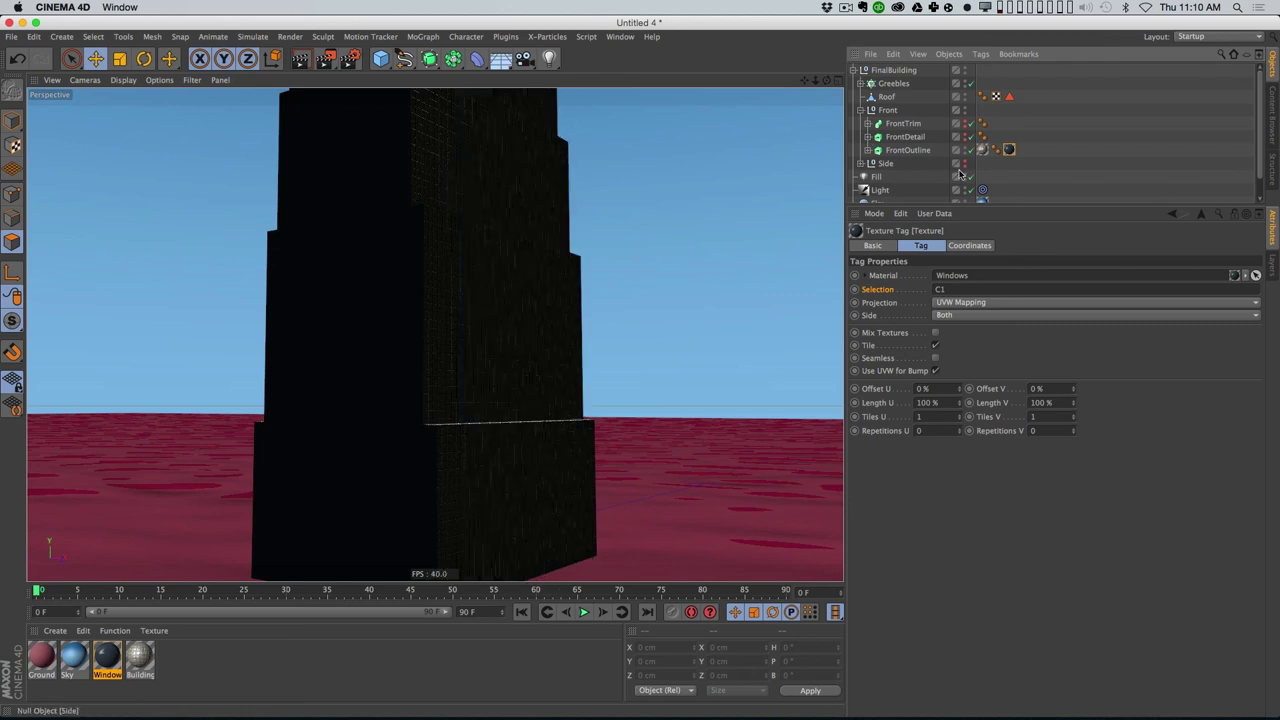
key(shift+r)
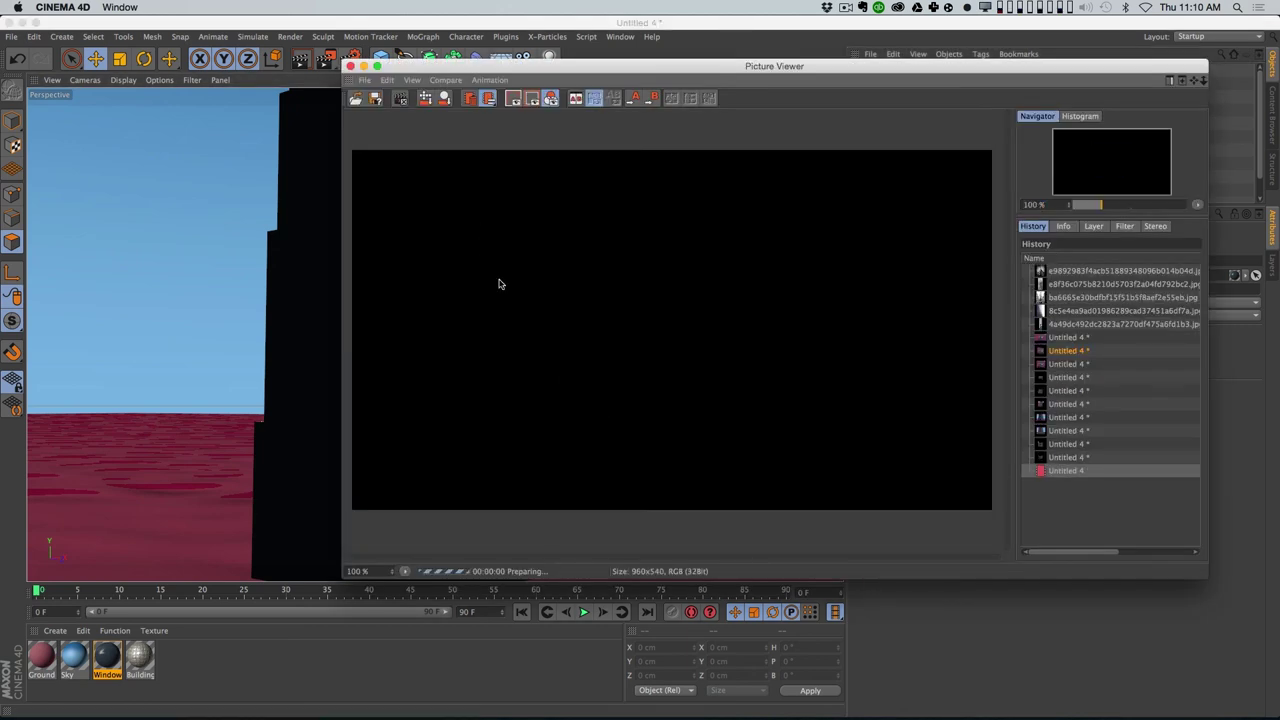
Step: Dock the Picture Viewer in the left panel and collapse its history so the render fills it
drag(836, 78, 732, 86)
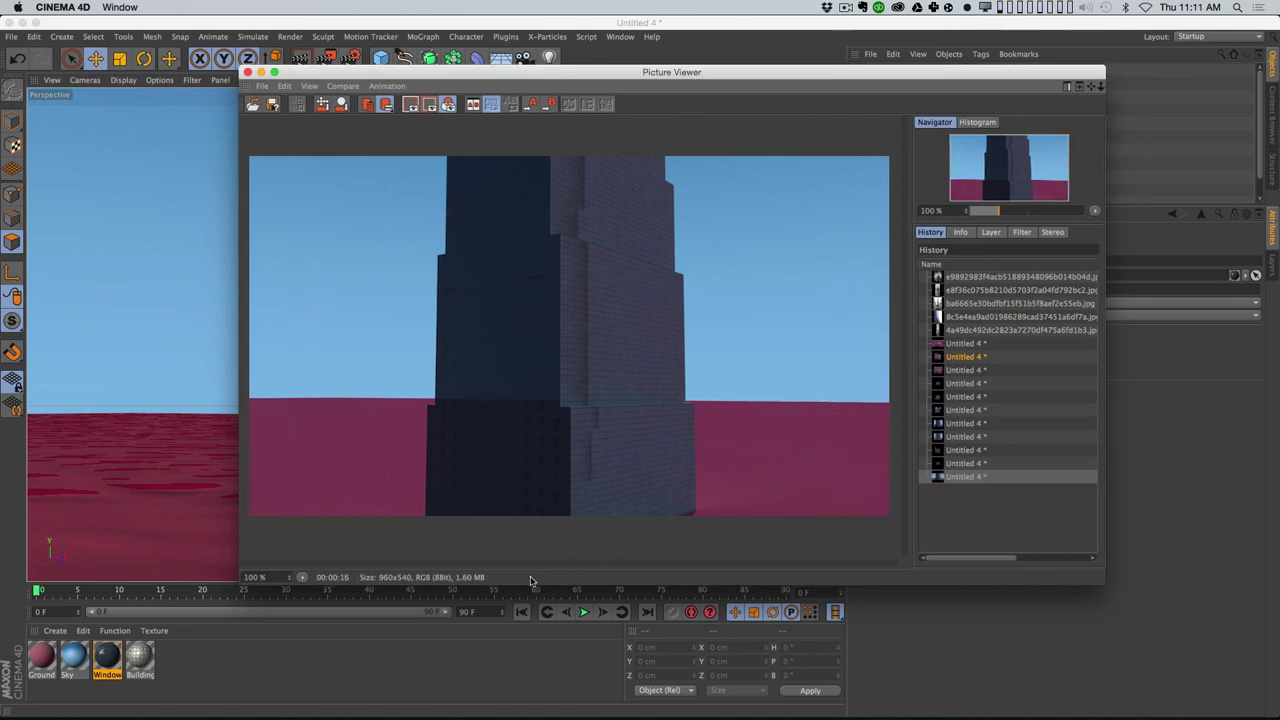
click(107, 656)
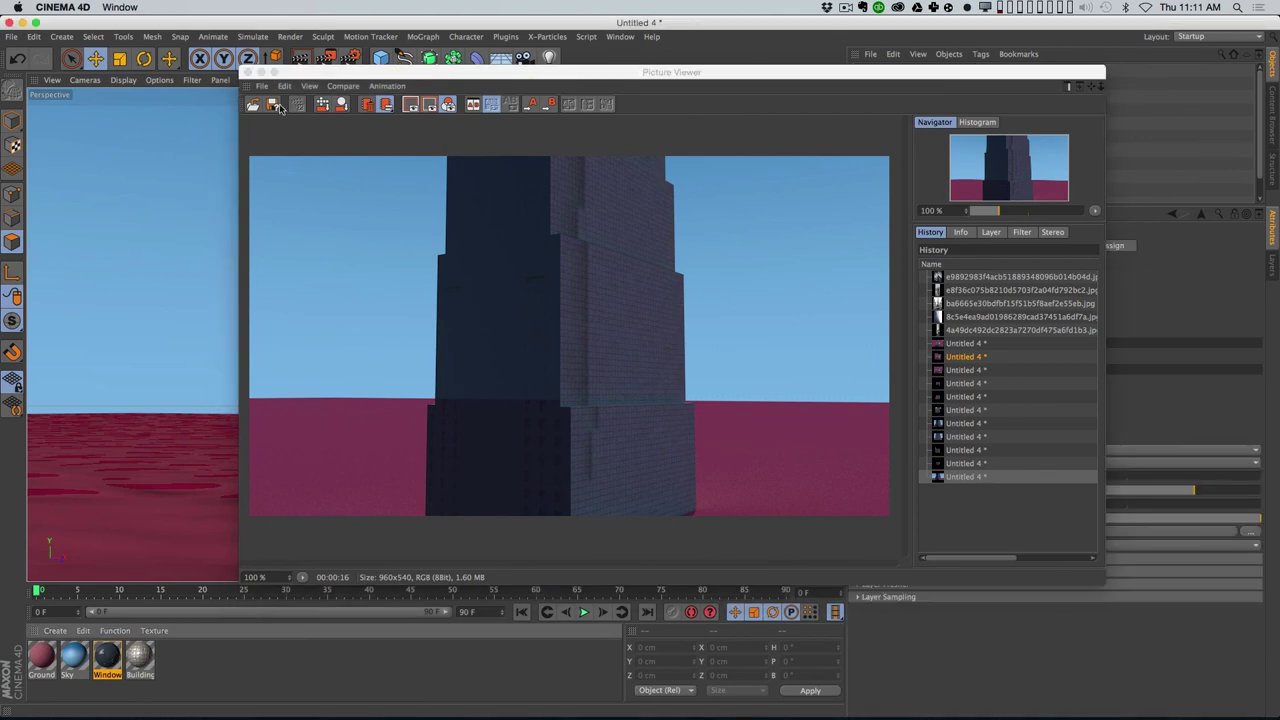
drag(247, 87, 63, 150)
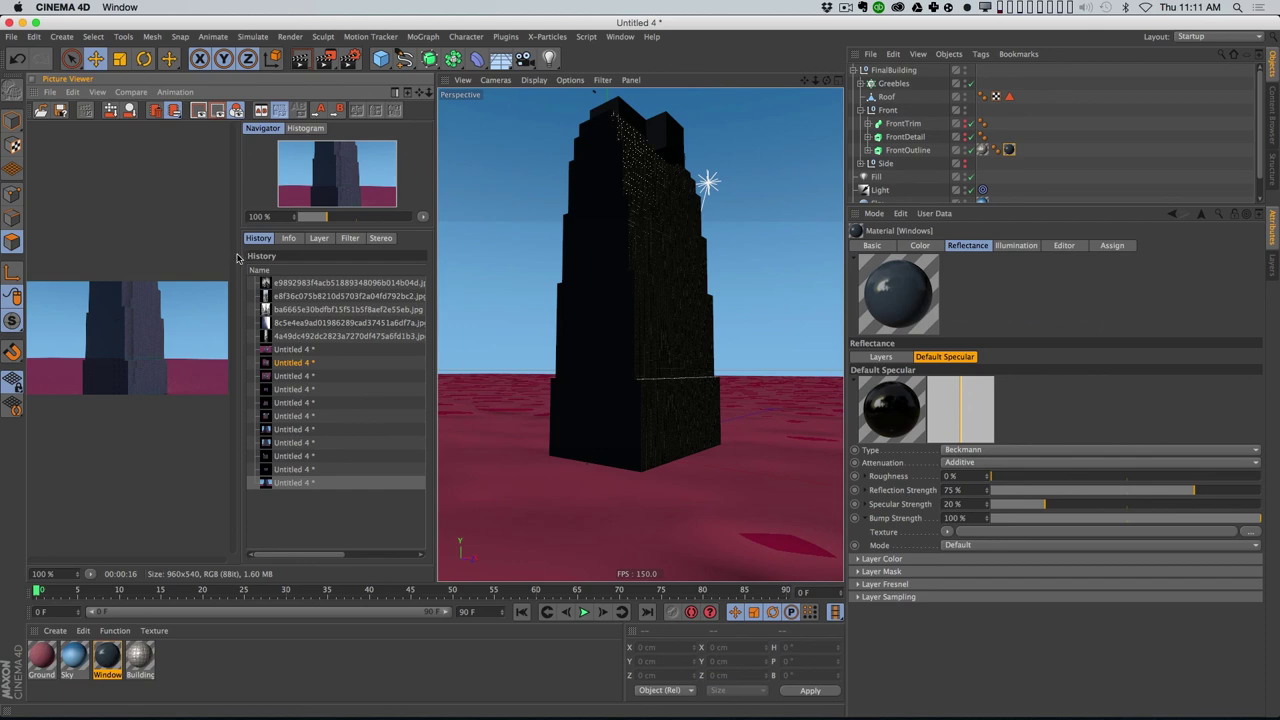
drag(238, 252, 503, 260)
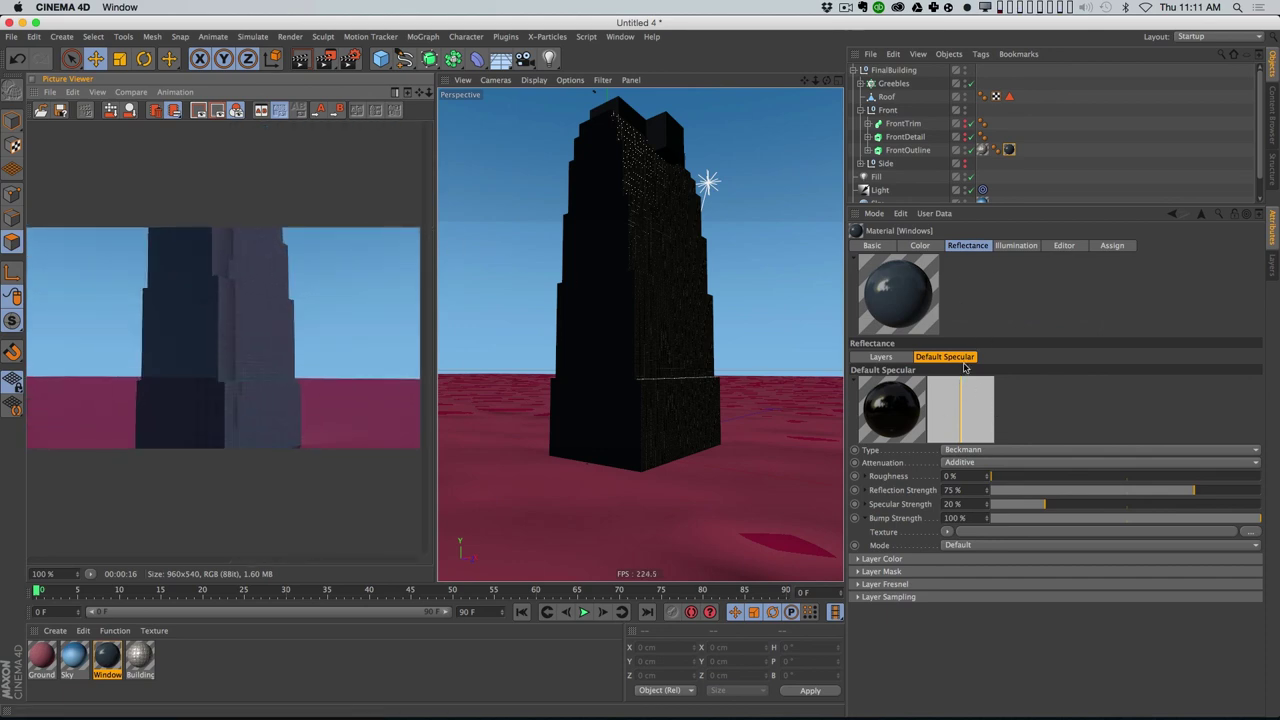
Step: Change the Windows colour to light blue-grey R130 G160 B185 and re-render
click(920, 245)
click(927, 376)
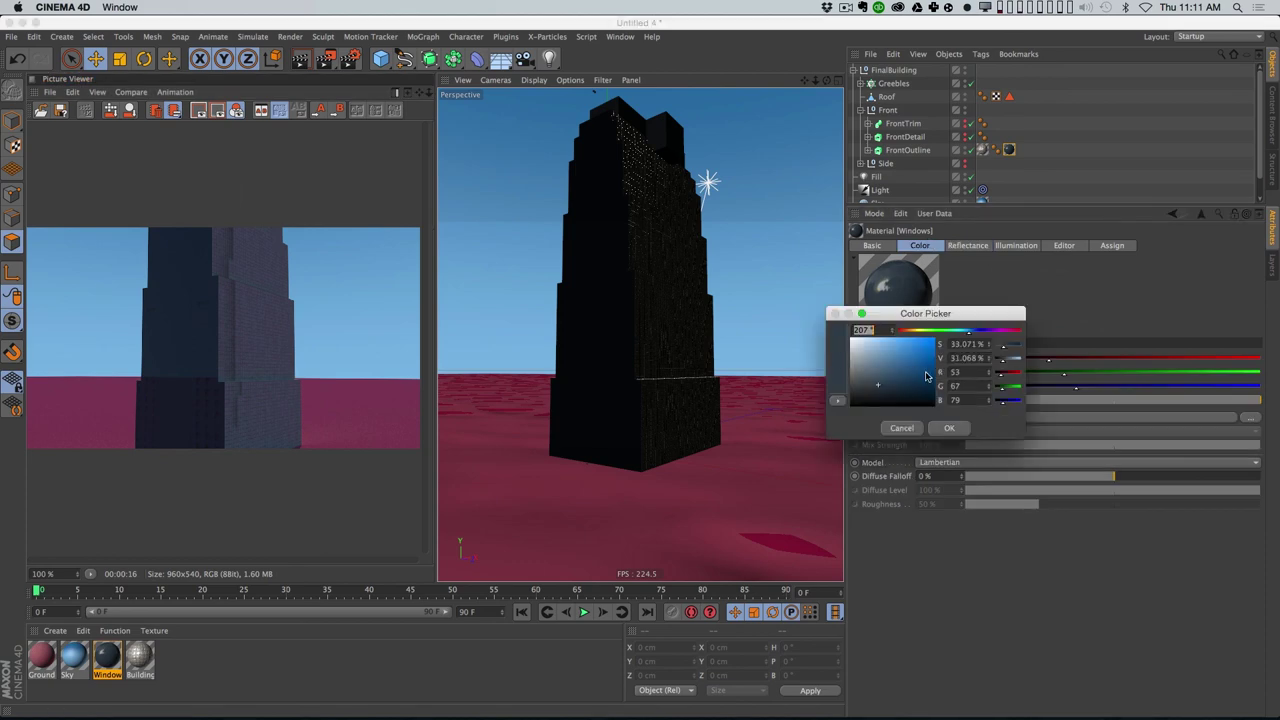
click(875, 357)
click(949, 427)
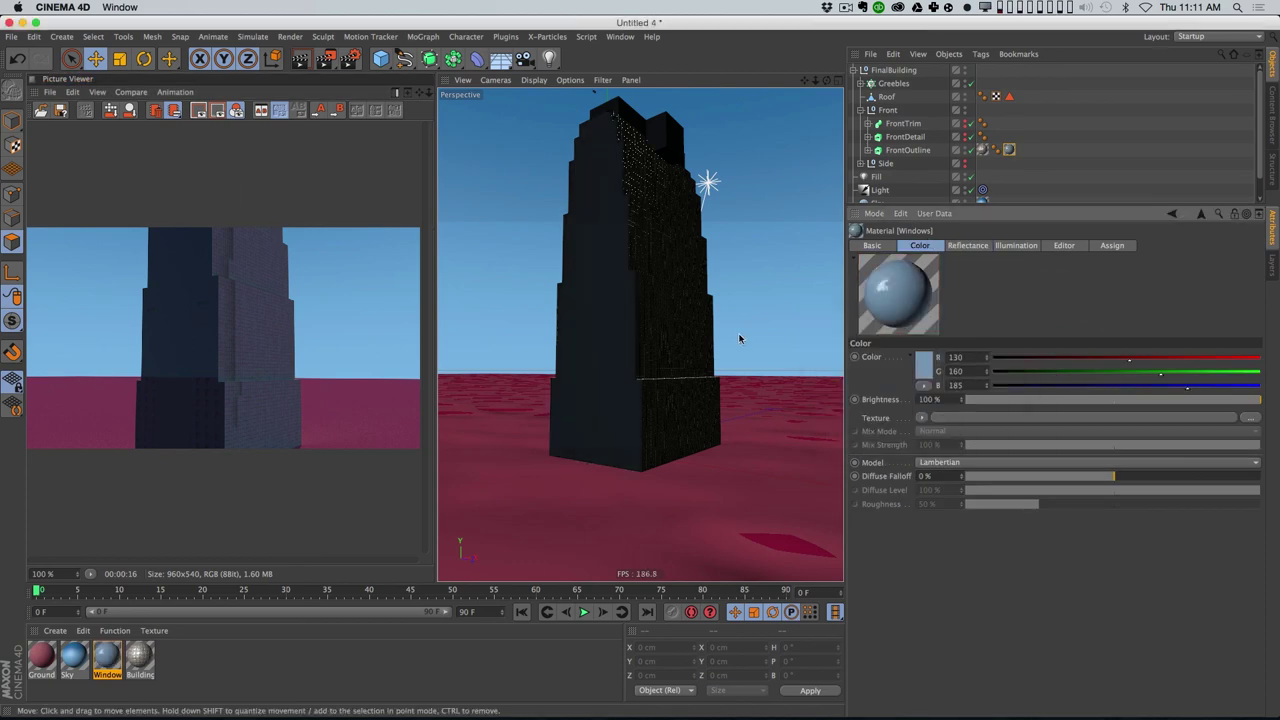
key(shift+r)
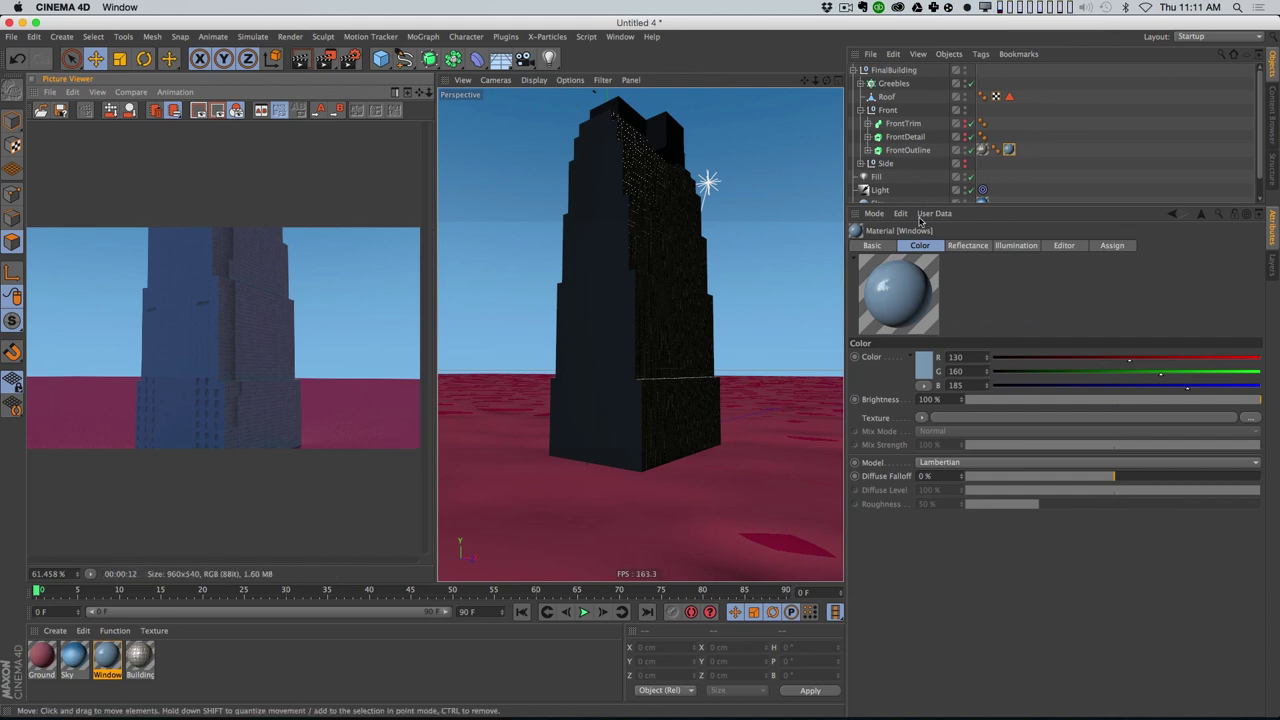
Step: Unhide FrontDetail, copy the Building texture onto it, and start a render
click(966, 136)
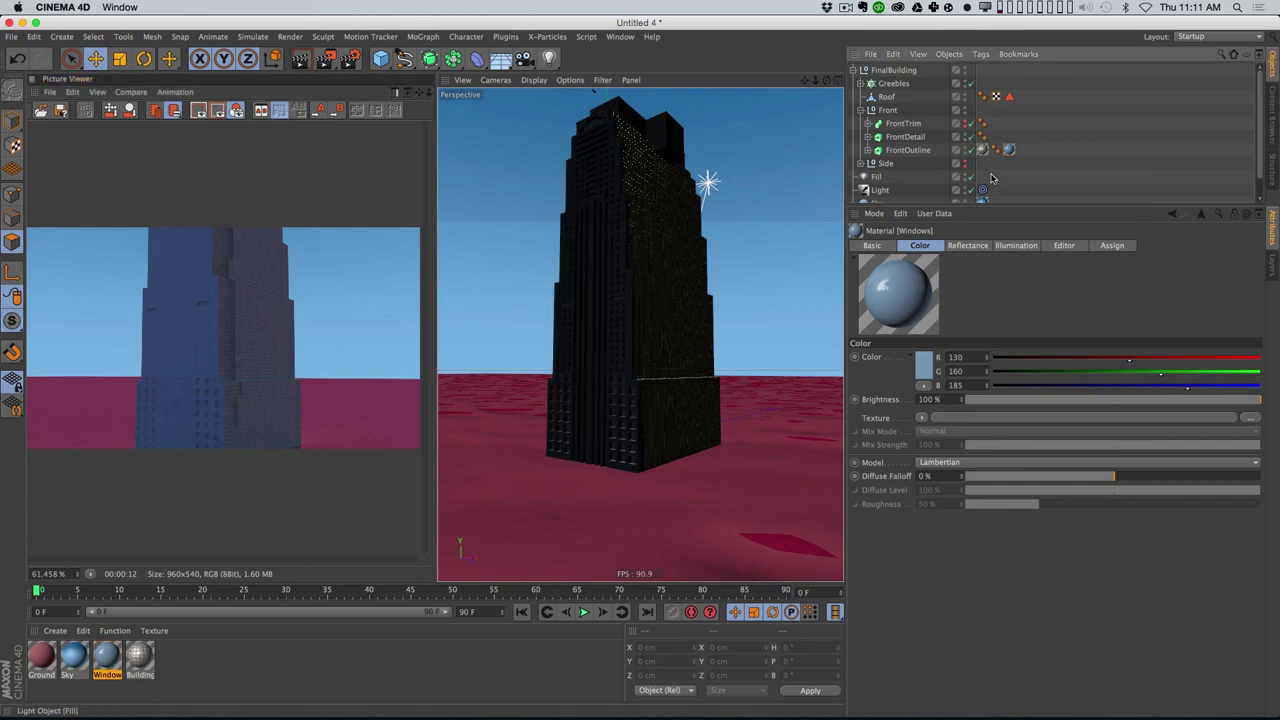
ctrl+drag(925, 138, 926, 139)
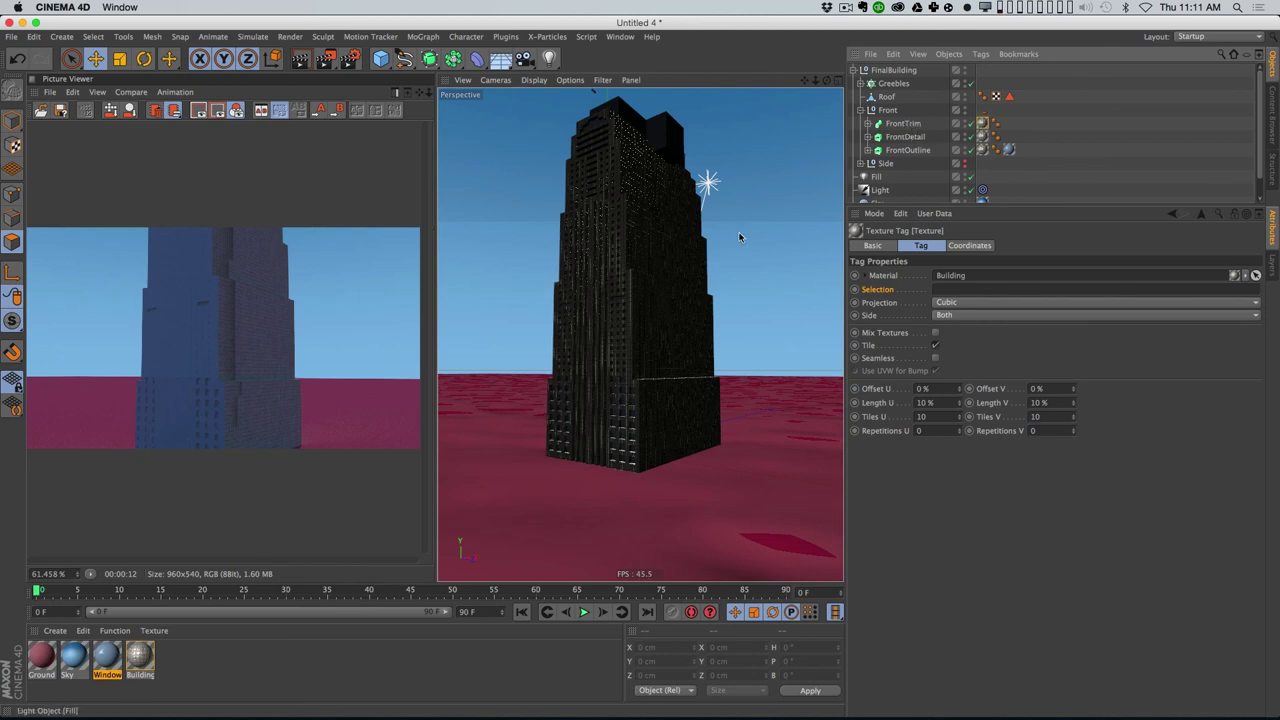
key(shift+r)
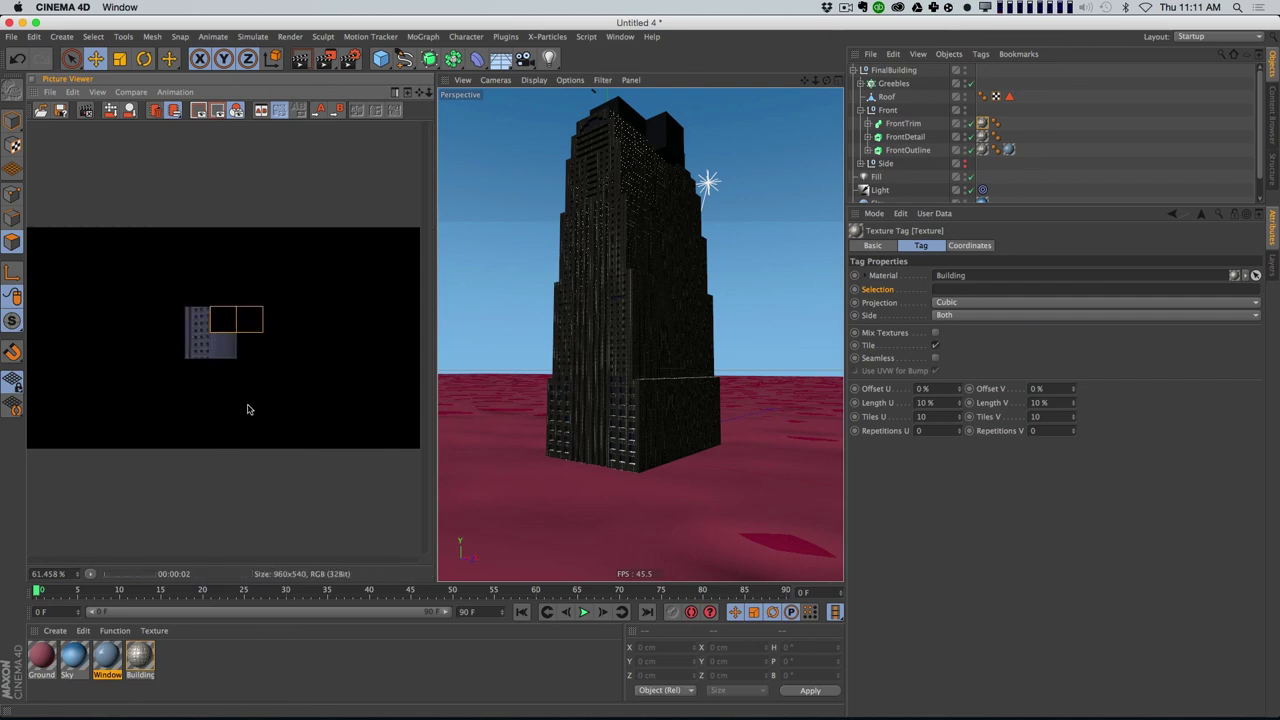
Step: Orbit to a low angle looking up the facade and restart the render from there
alt+right_drag(590, 407, 649, 369)
alt+drag(640, 334, 671, 294)
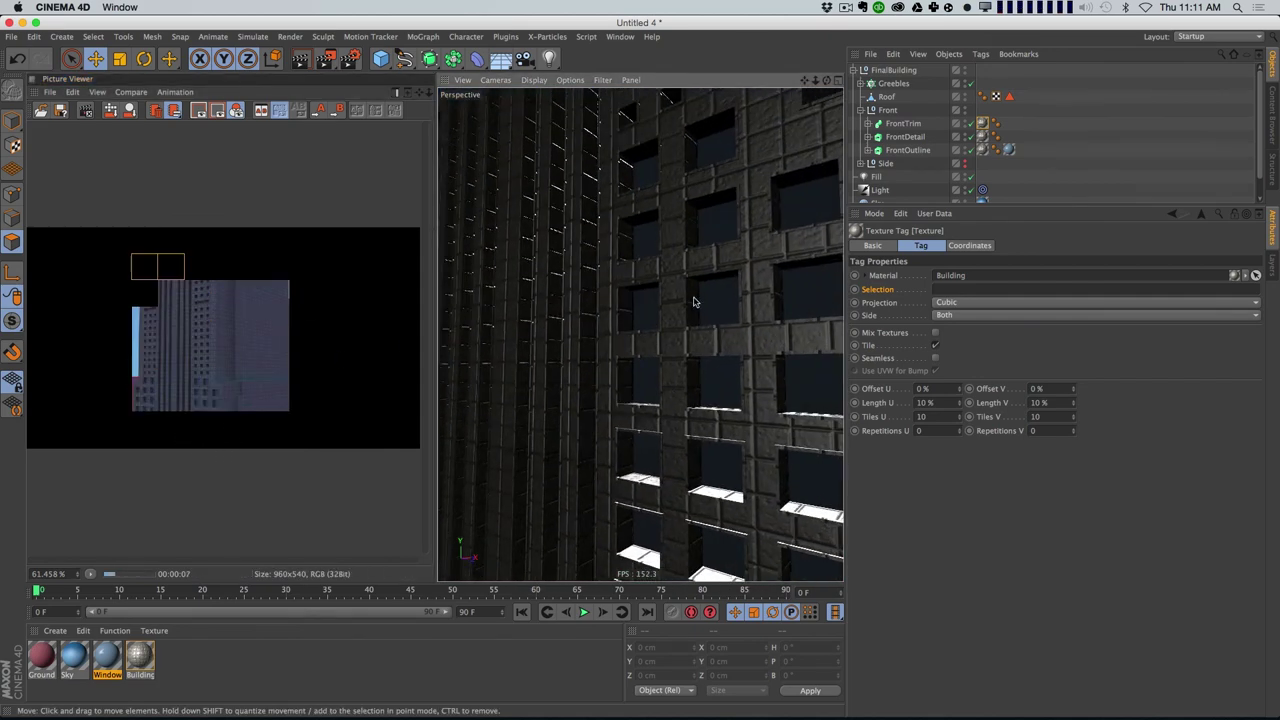
alt+middle_drag(671, 294, 619, 294)
alt+drag(618, 293, 614, 249)
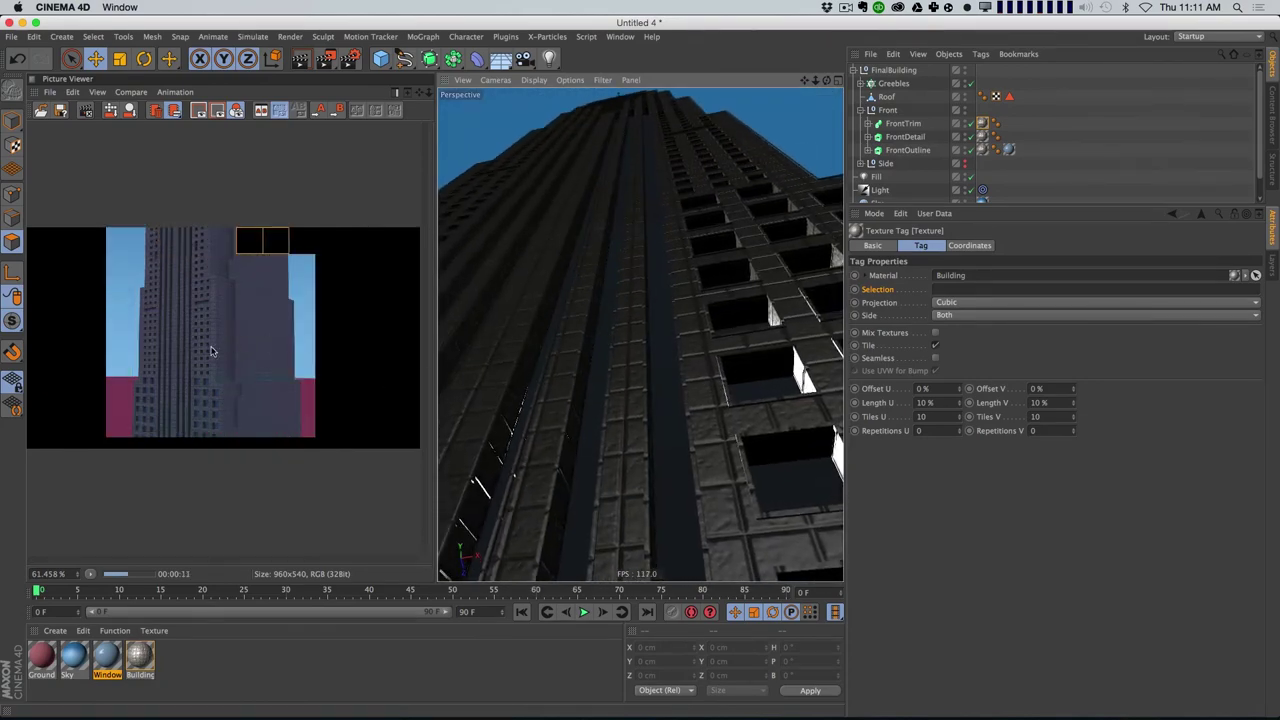
key(shift+r)
click(732, 248)
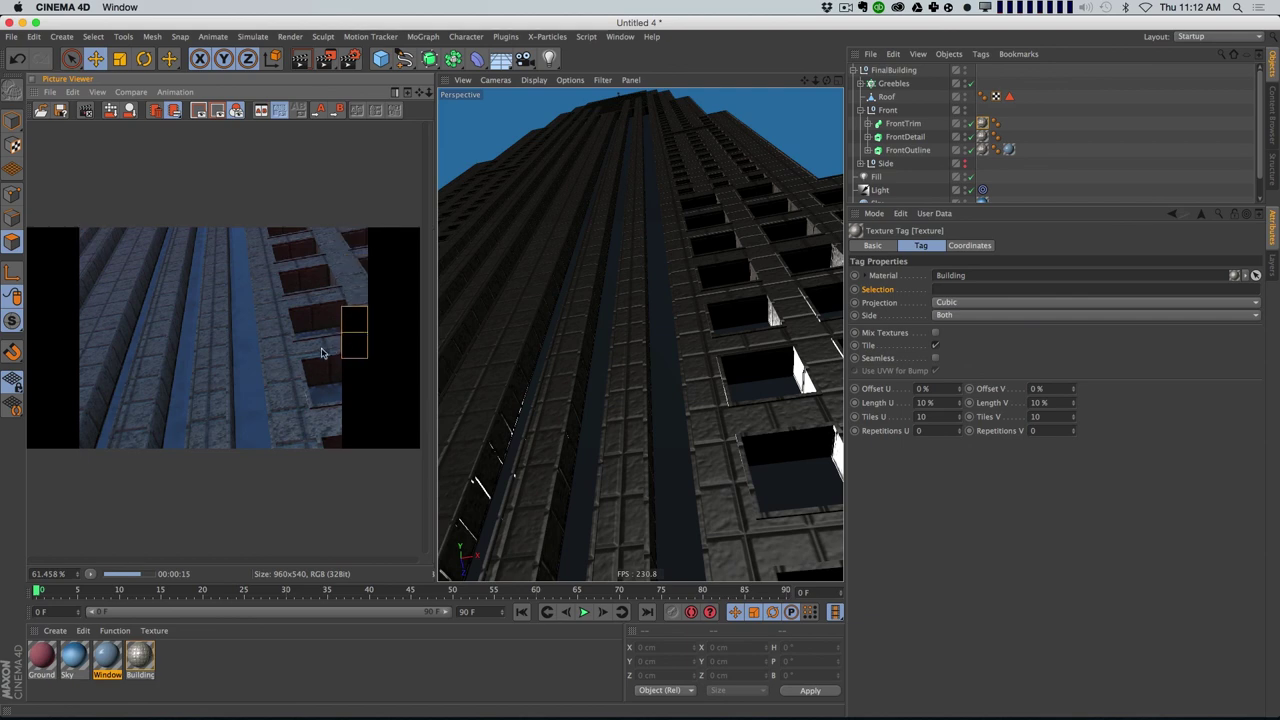
click(867, 123)
Step: Set FrontTrim's Rectangle profile to 0.5 cm width and 0.5 cm height, then show the Building material
click(915, 139)
drag(972, 357, 878, 269)
text(.5)
key(Tab)
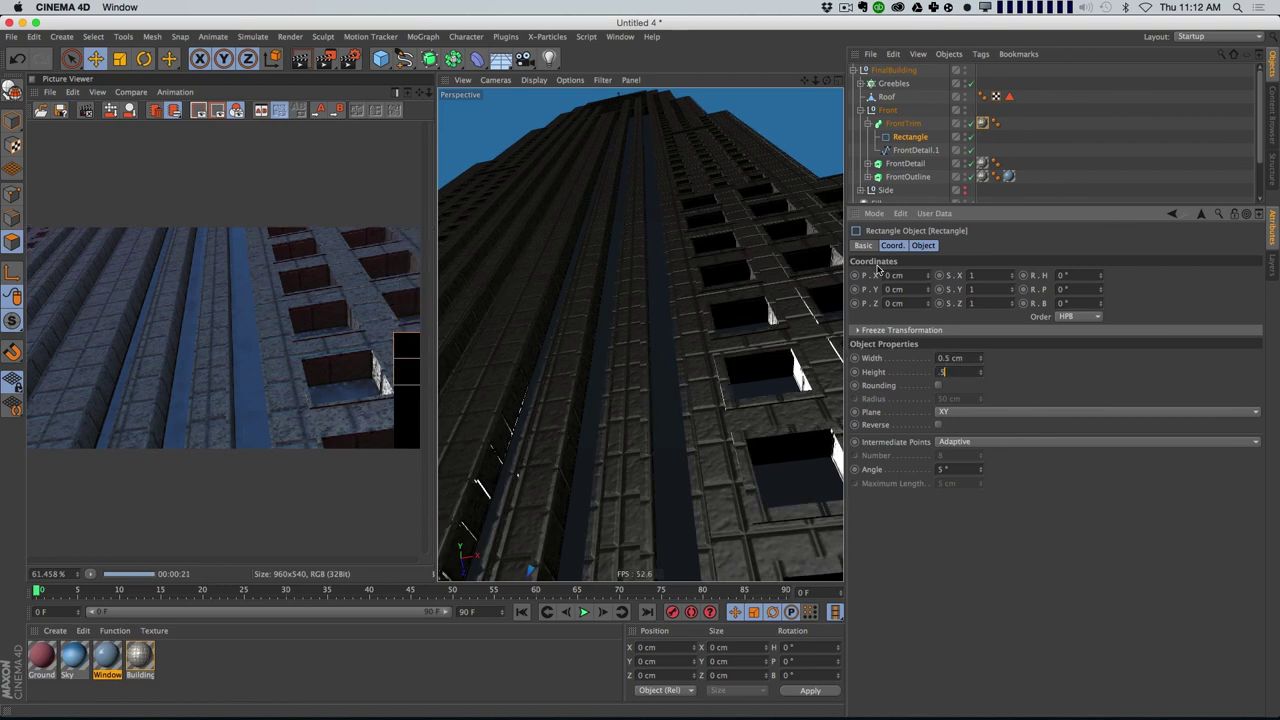
text(.5)
key(Return)
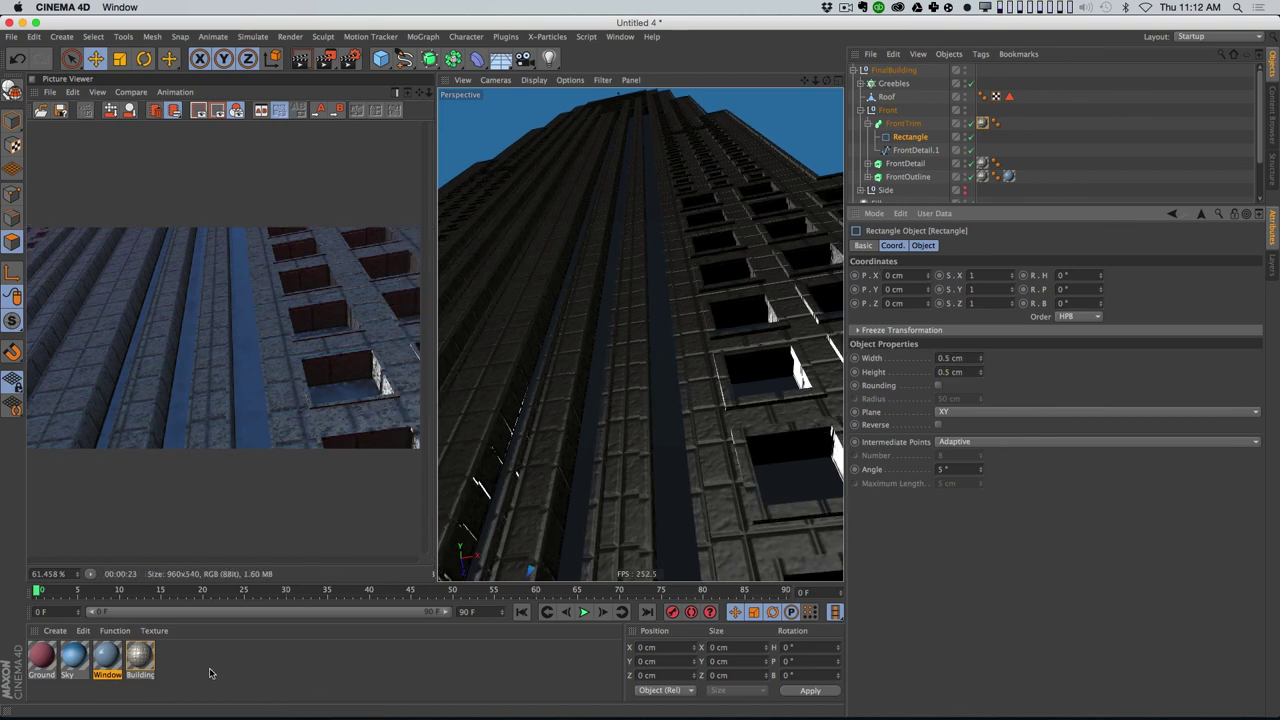
click(203, 680)
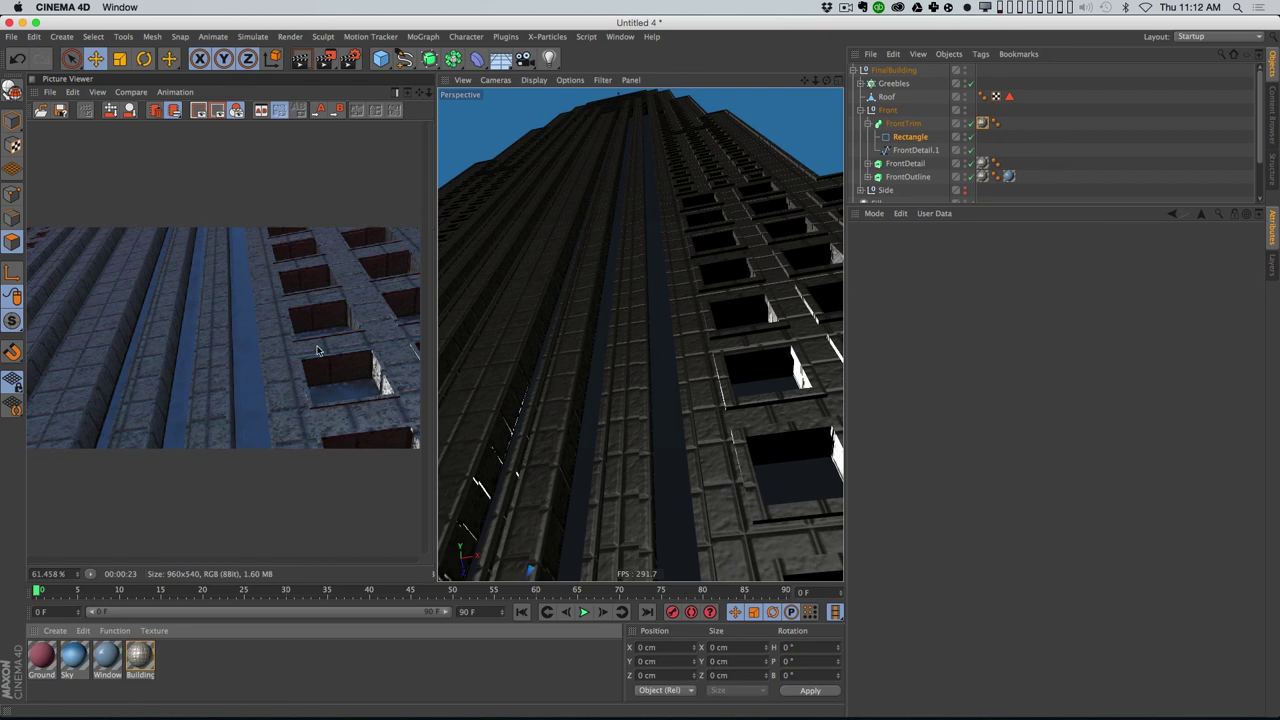
click(138, 655)
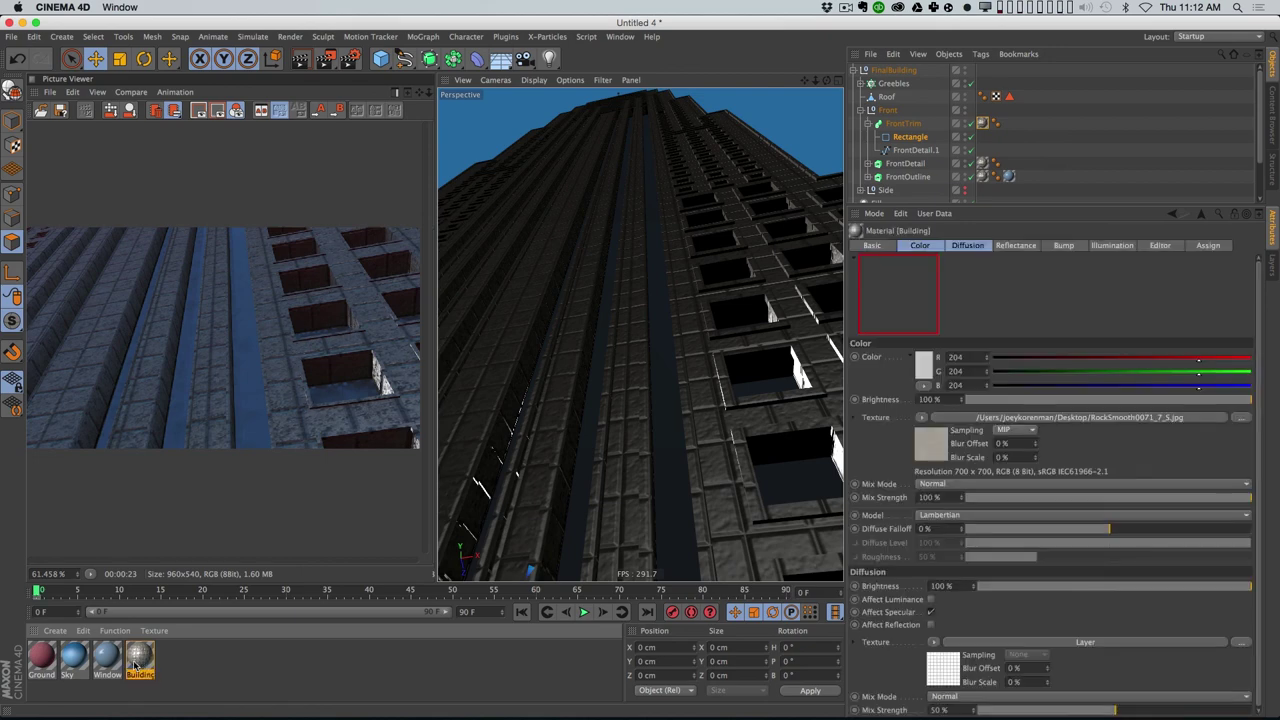
Step: Add a new material at the end of the list and name it Trim
click(153, 690)
double_click(158, 672)
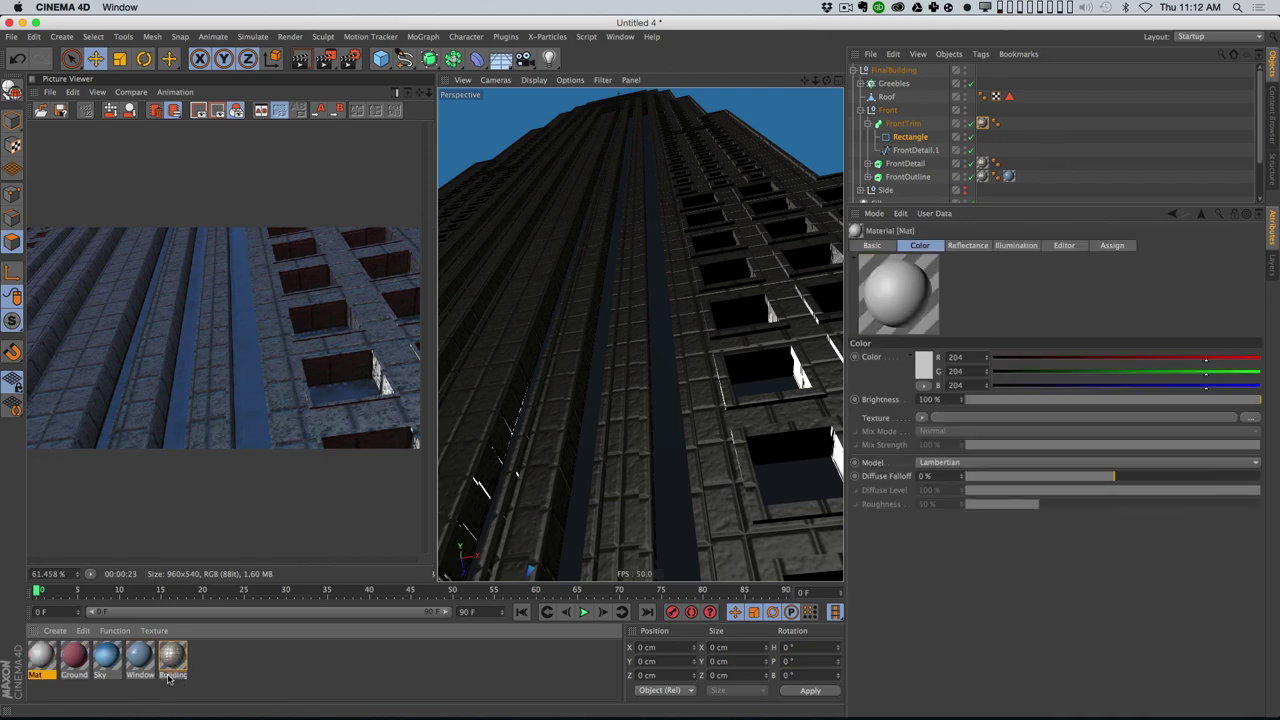
drag(36, 665, 165, 660)
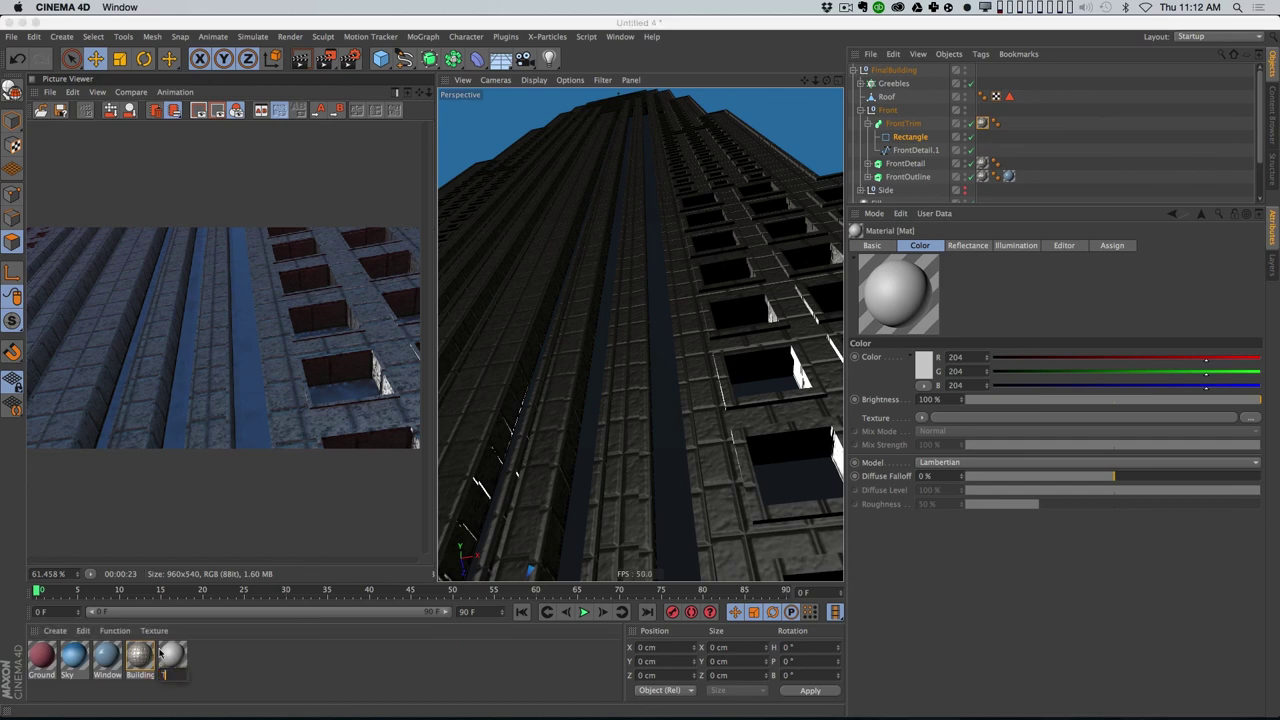
text(Trim)
key(Return)
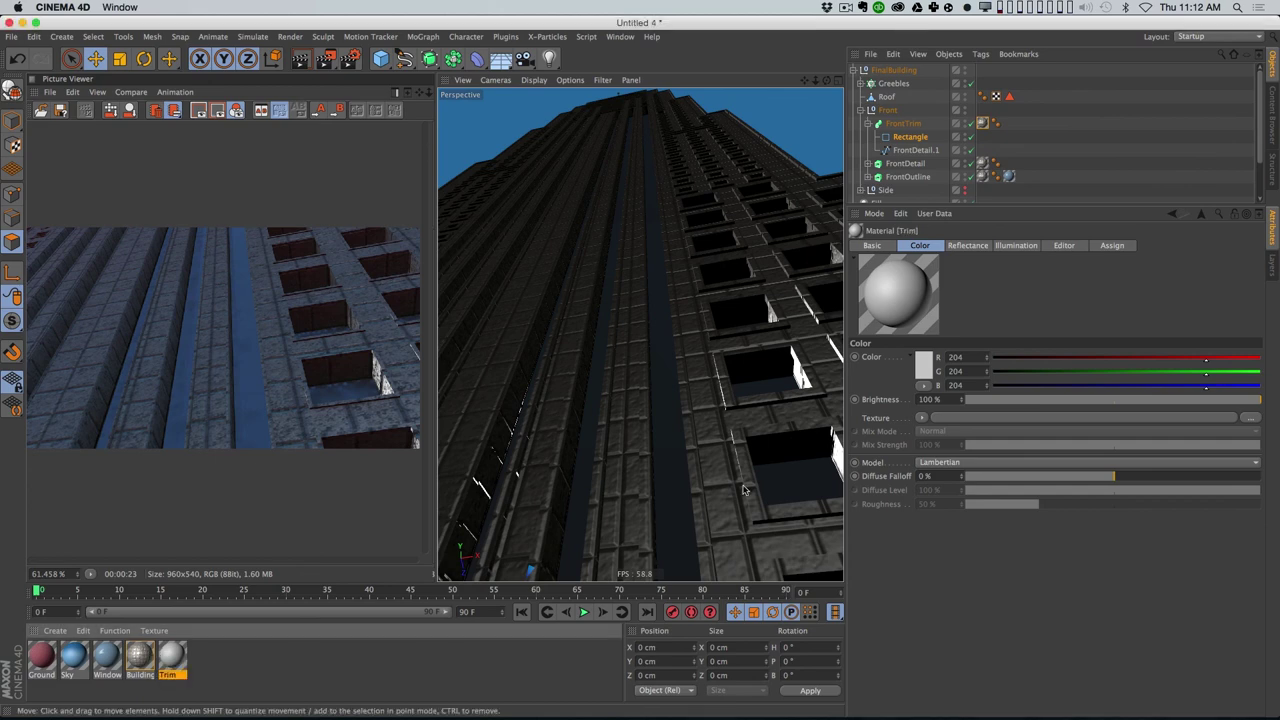
Step: Give the Trim material a muted light blue-grey colour
click(924, 367)
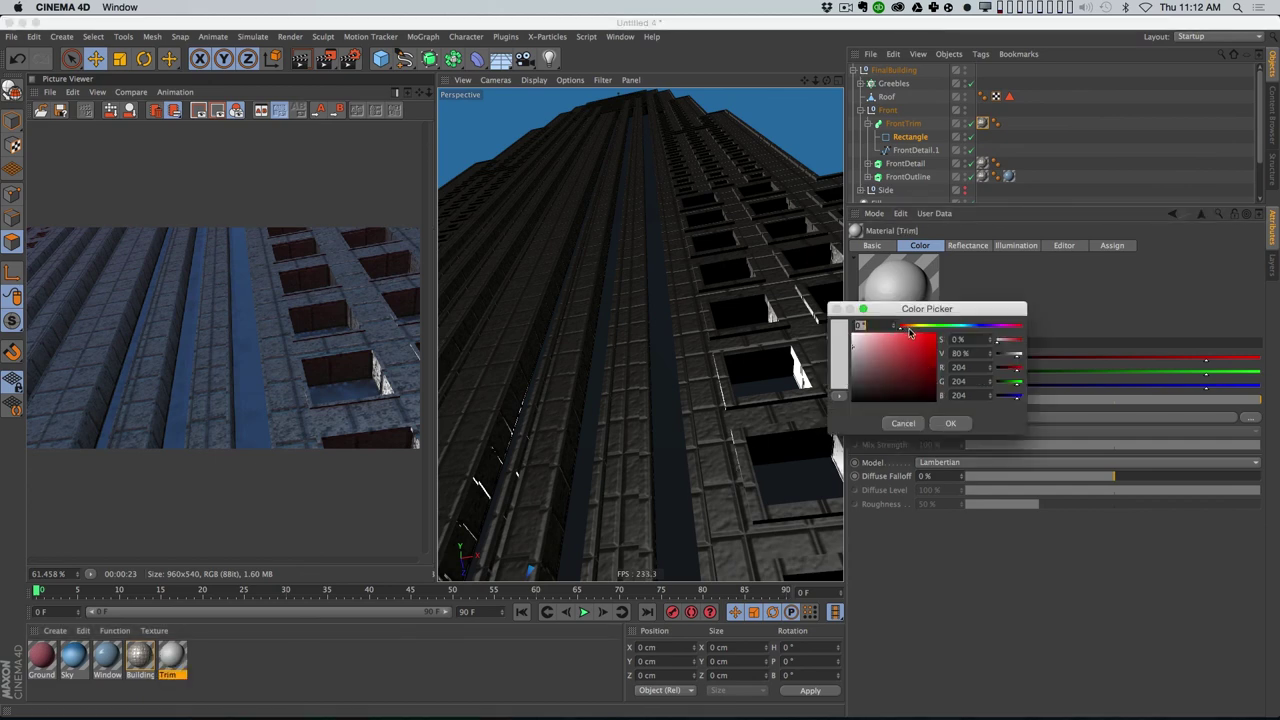
click(963, 327)
click(859, 342)
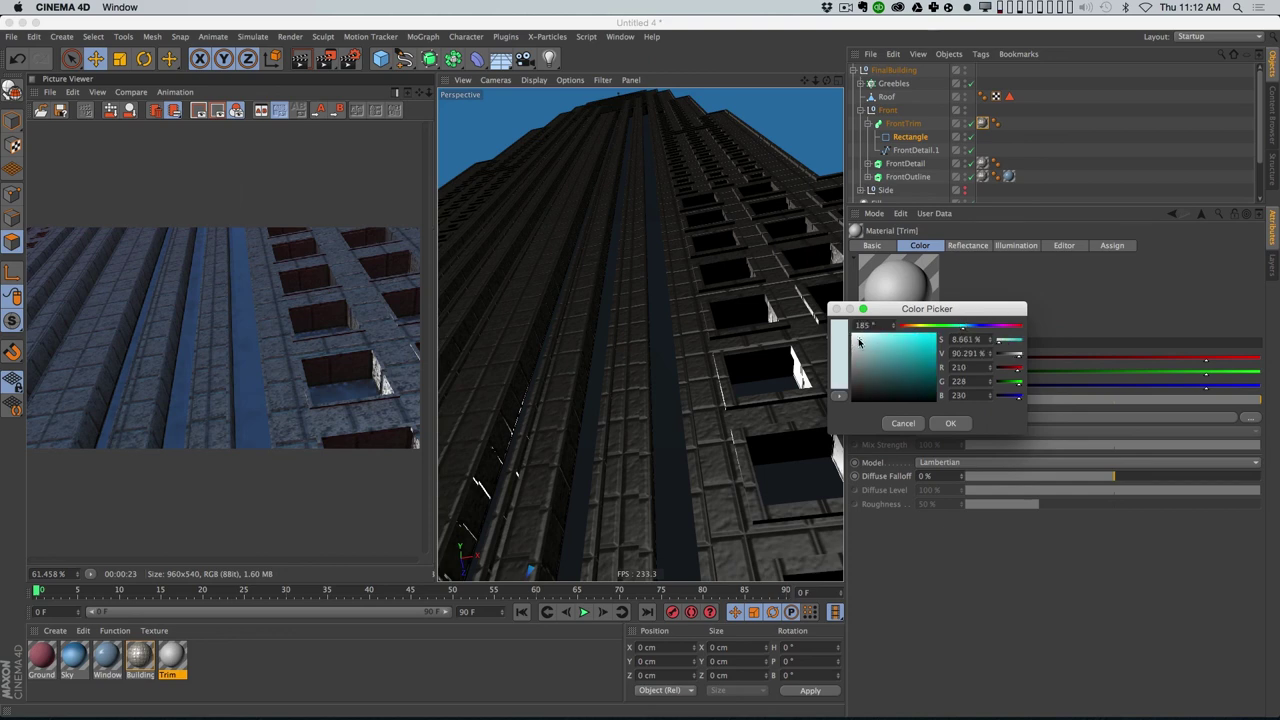
drag(966, 330, 969, 331)
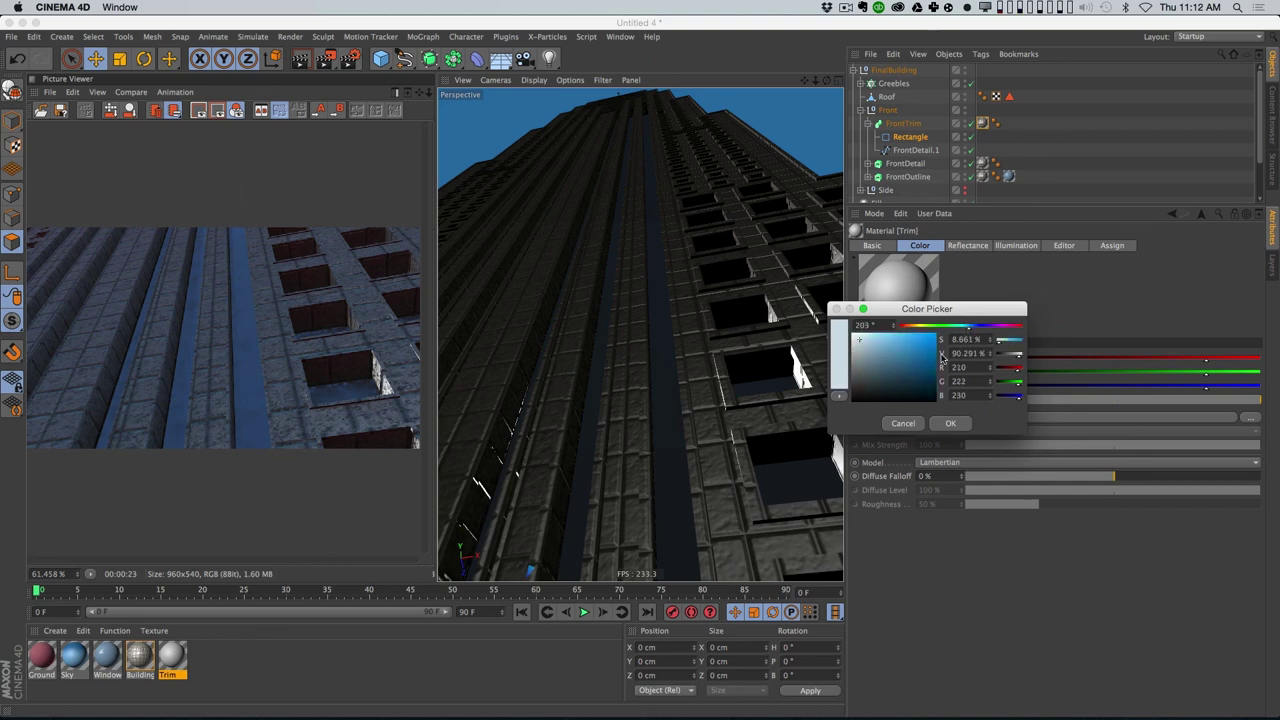
click(860, 351)
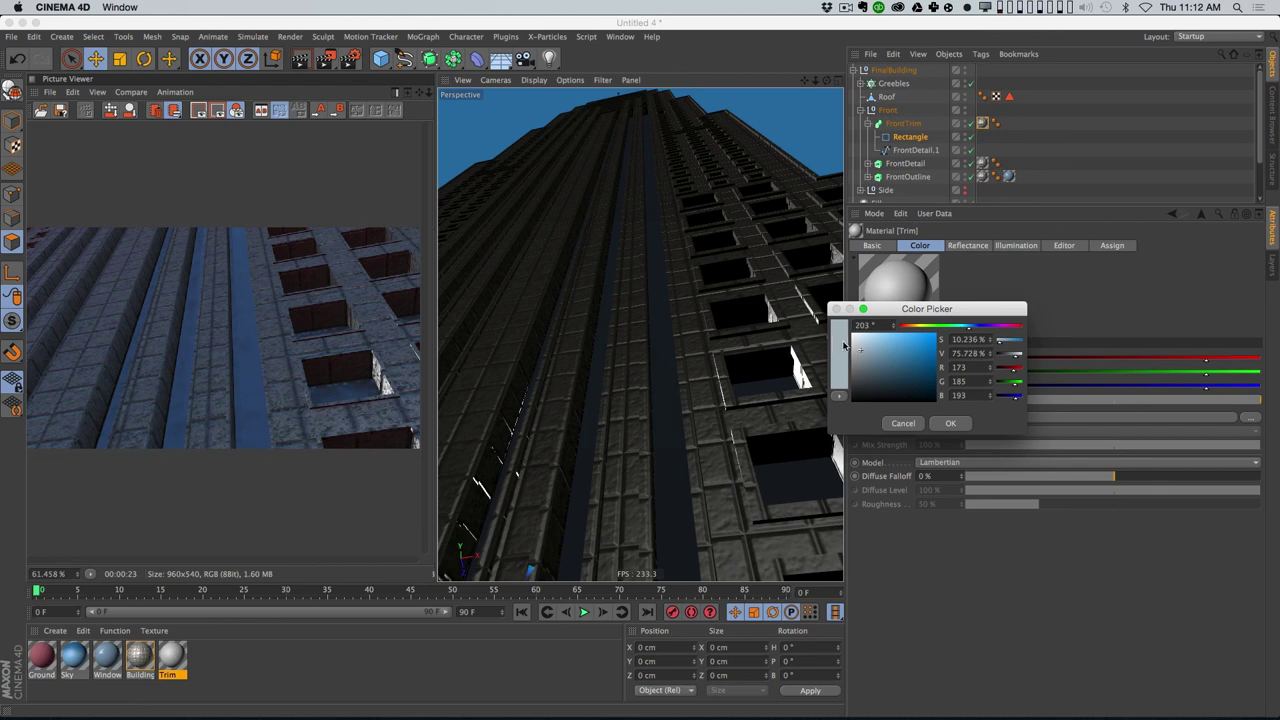
click(951, 424)
Step: Set Trim's specular to Beckmann with 7% specular and 20% reflection strength, then render
click(967, 245)
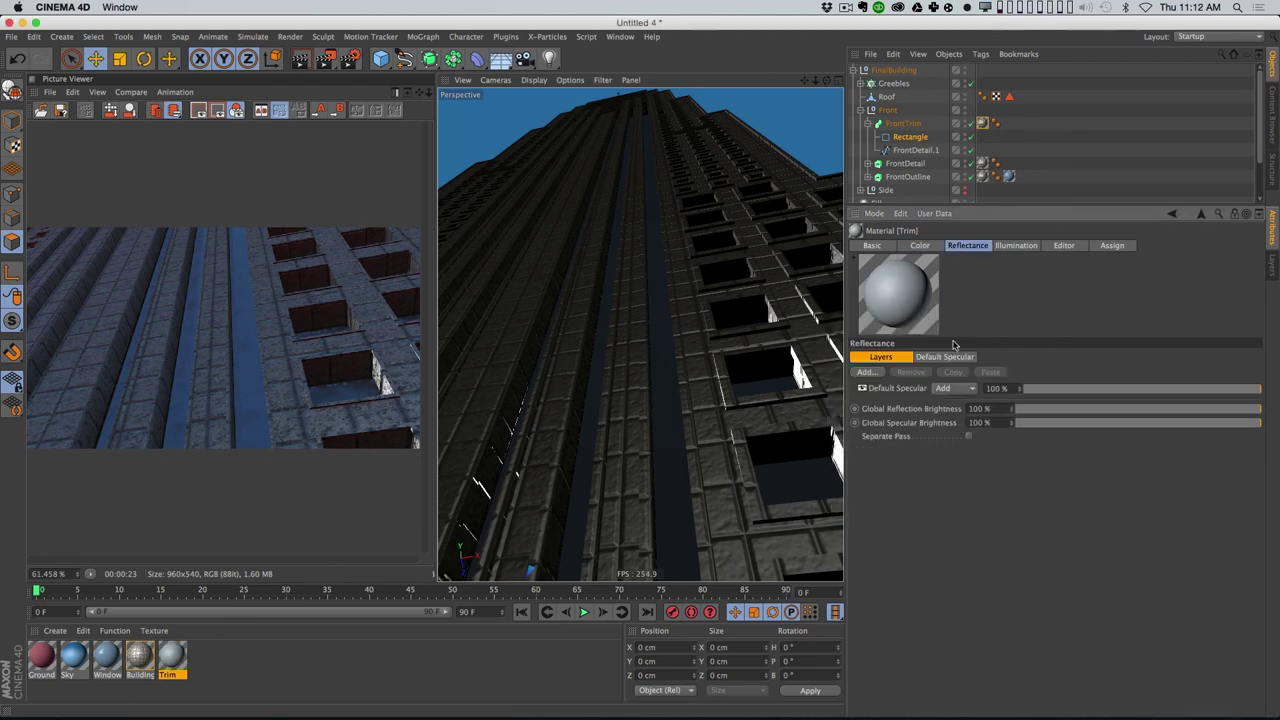
click(946, 358)
click(956, 450)
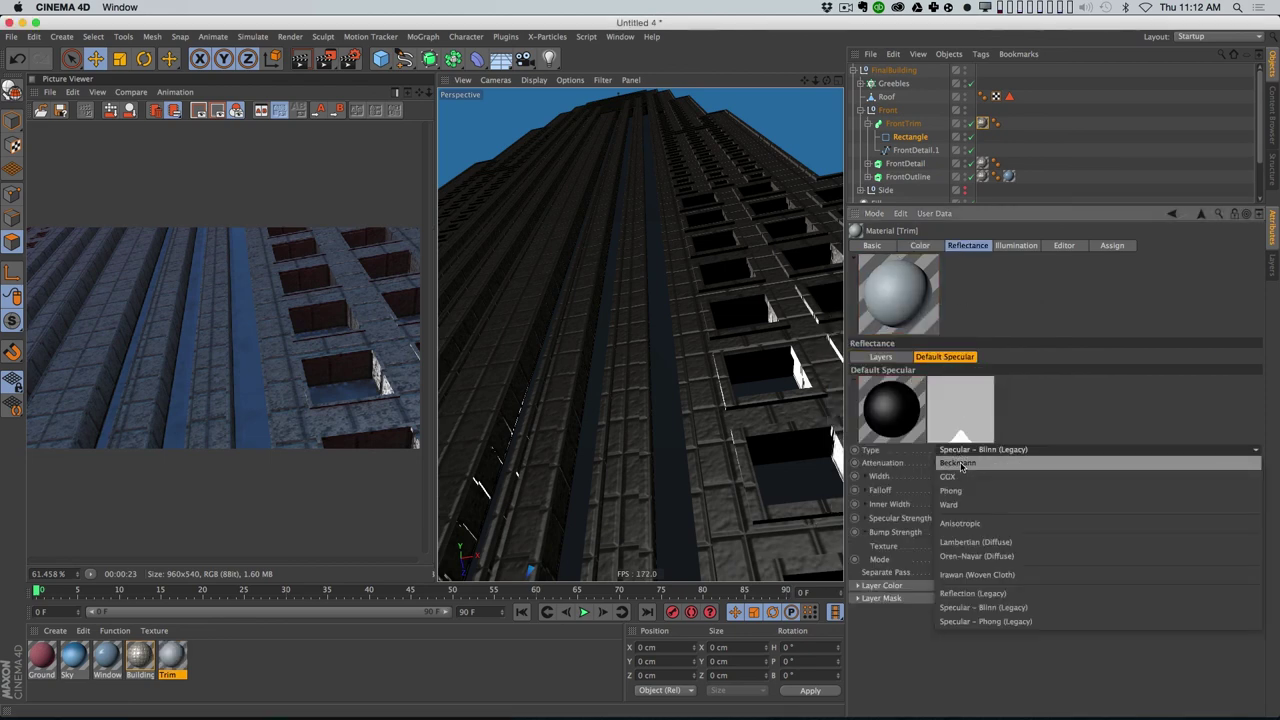
click(961, 464)
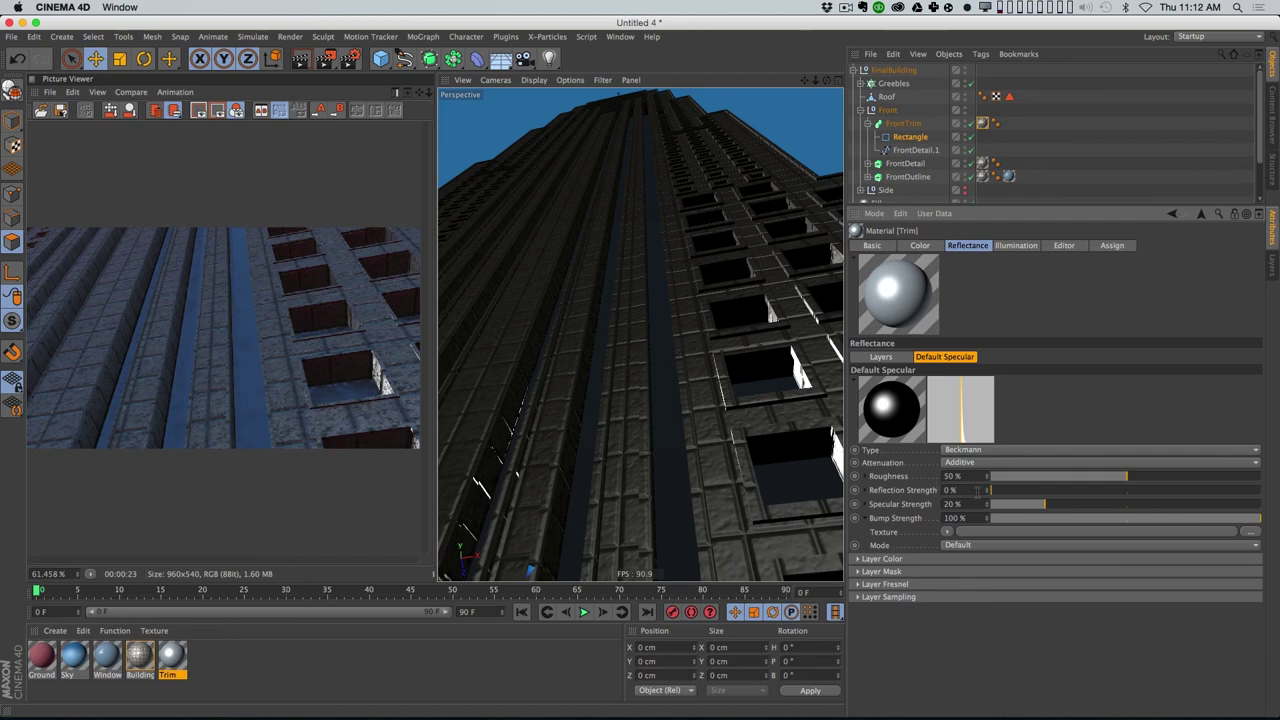
drag(1023, 504, 1009, 504)
click(1127, 491)
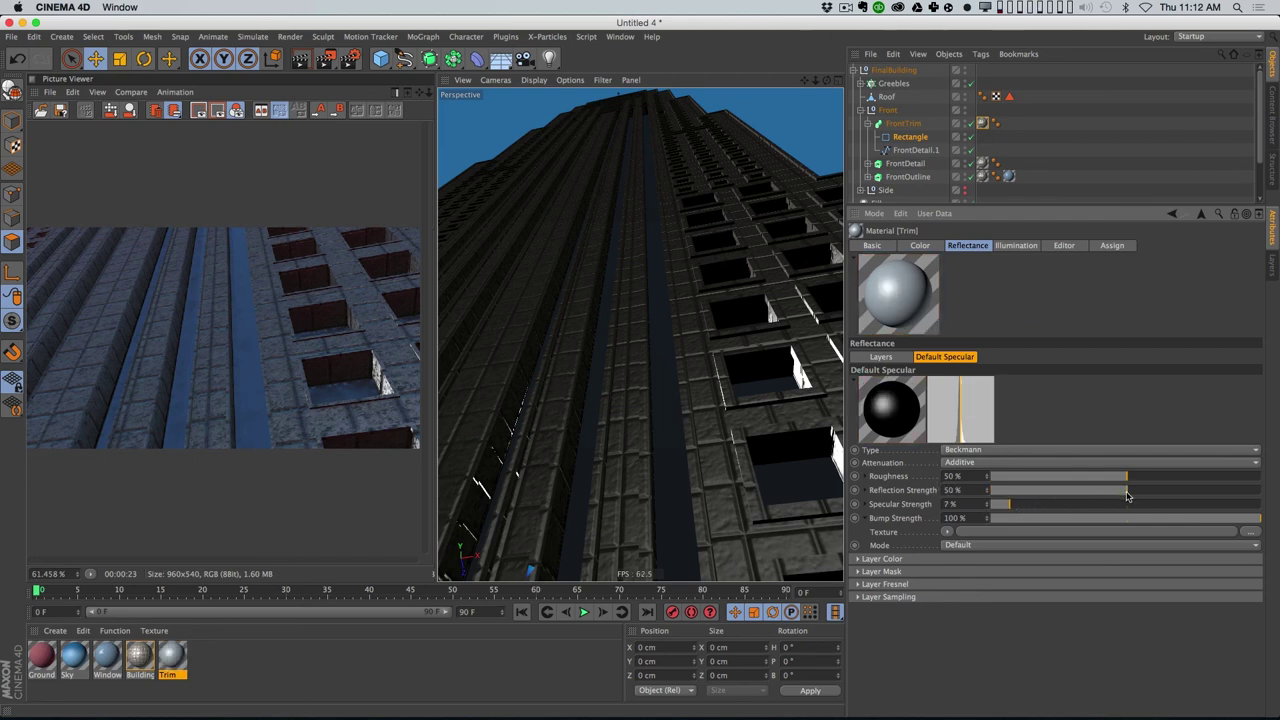
click(1055, 491)
text(20)
key(Return)
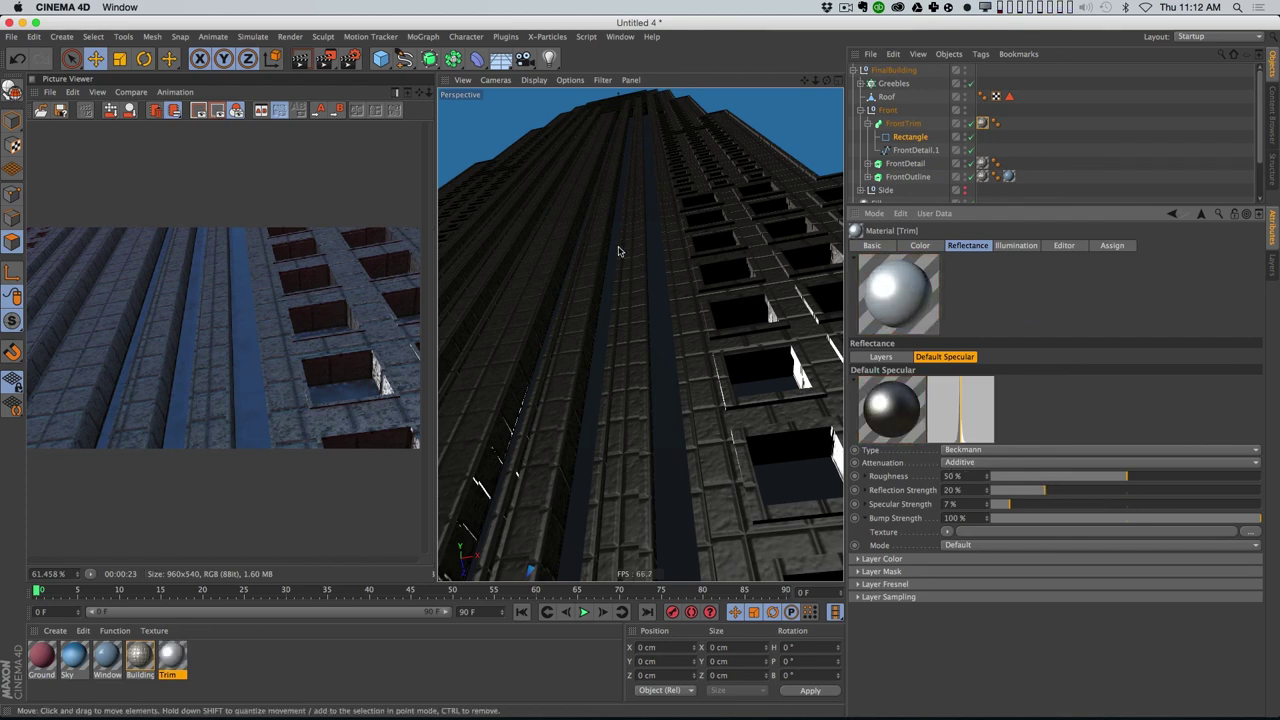
key(shift+r)
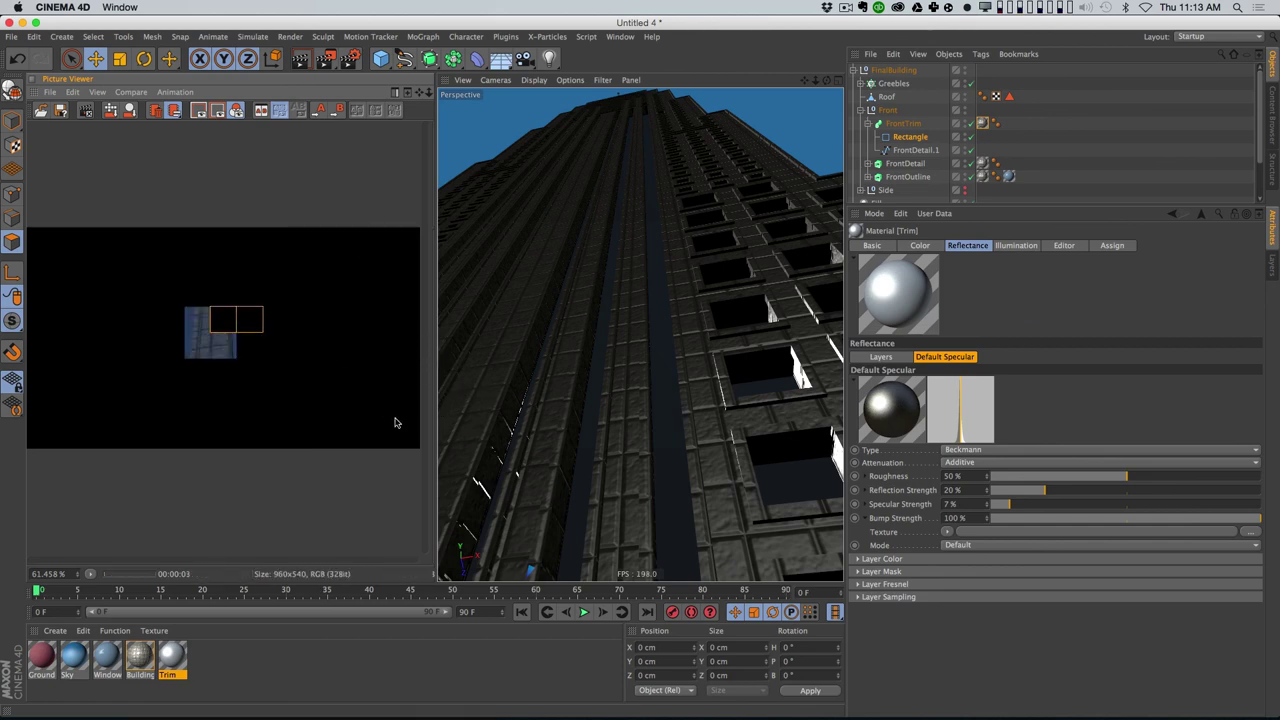
Step: Apply the Trim material to FrontTrim and restart the render to show white trim bands on the ledges
click(232, 648)
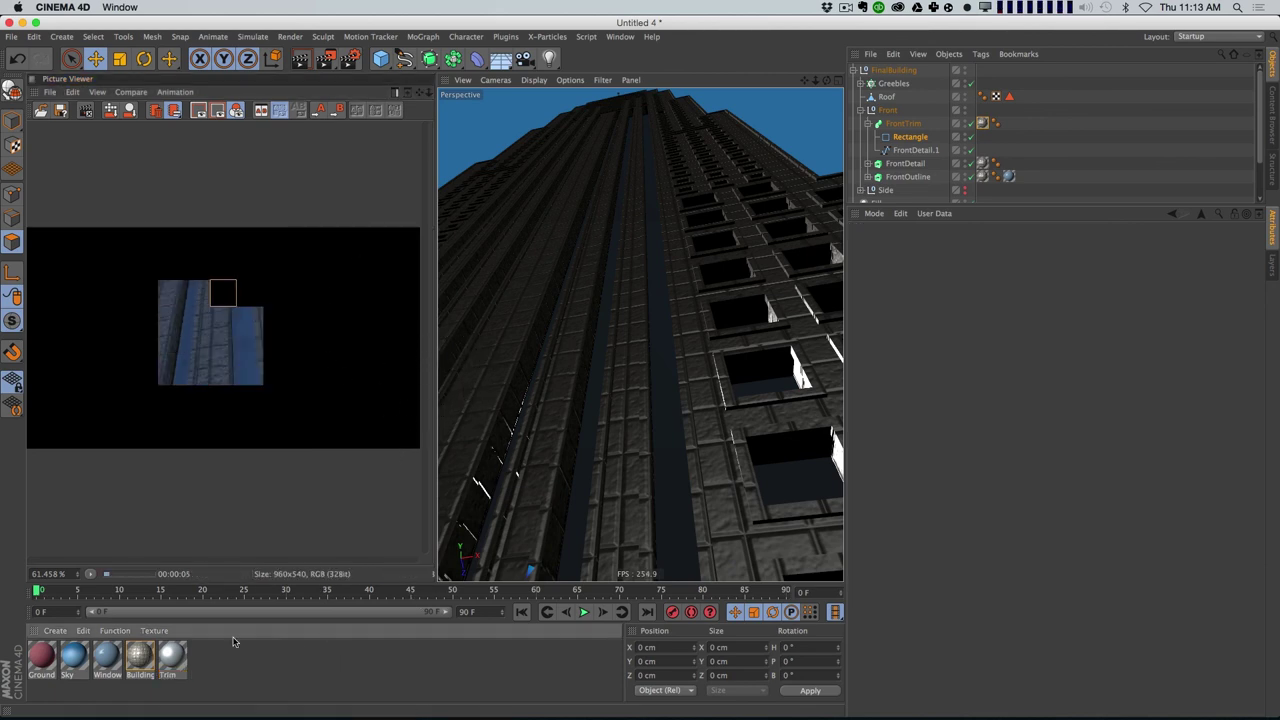
drag(983, 122, 983, 123)
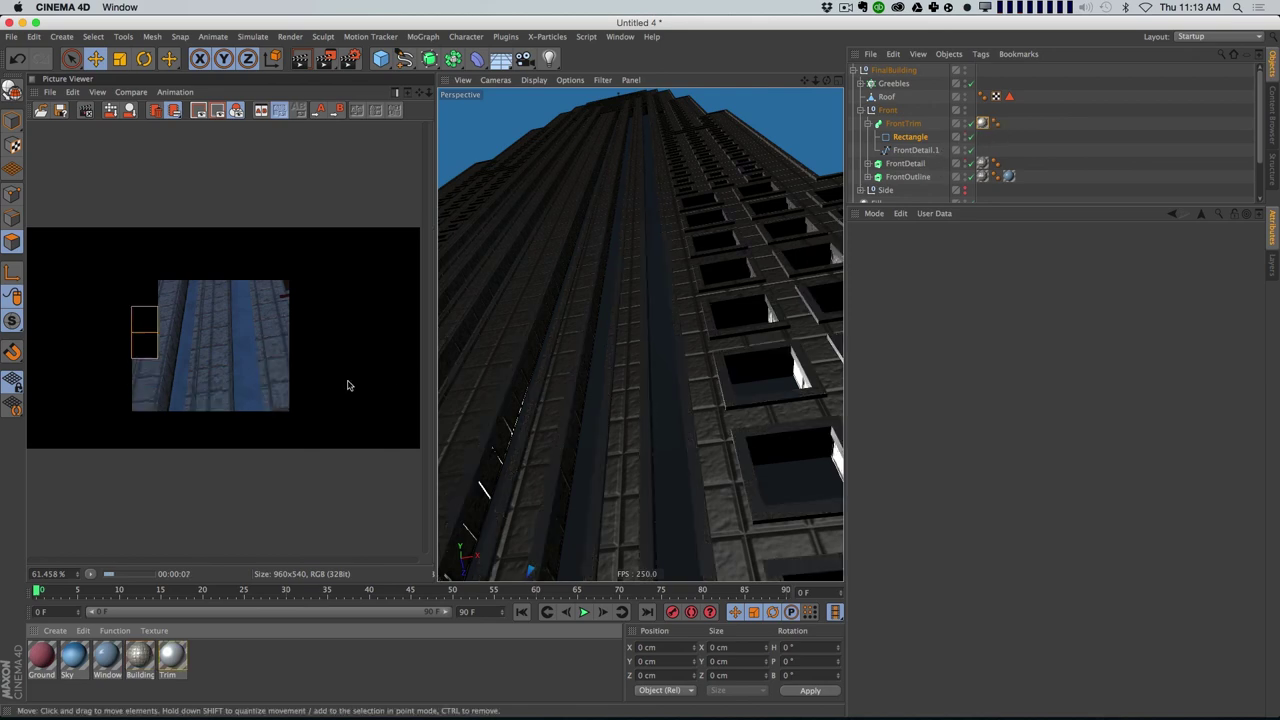
key(shift+r)
key(Return)
key(shift+r)
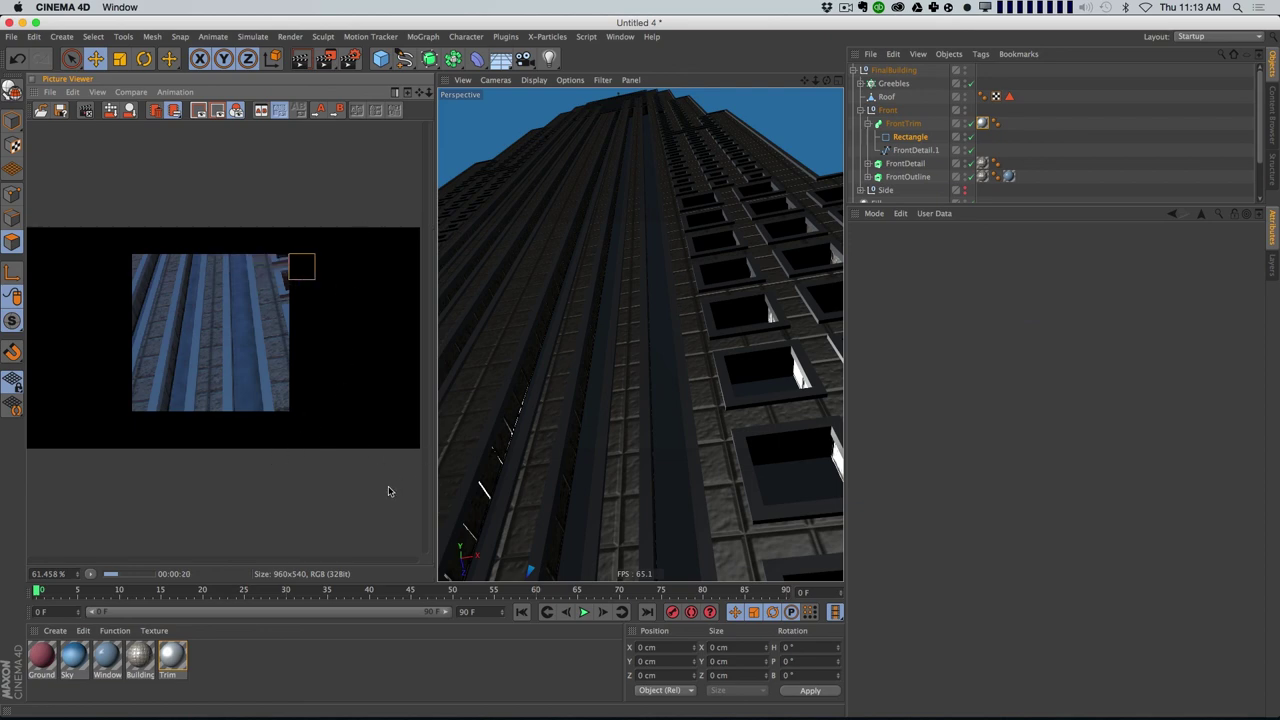
alt+drag(691, 323, 659, 337)
alt+drag(680, 289, 510, 325)
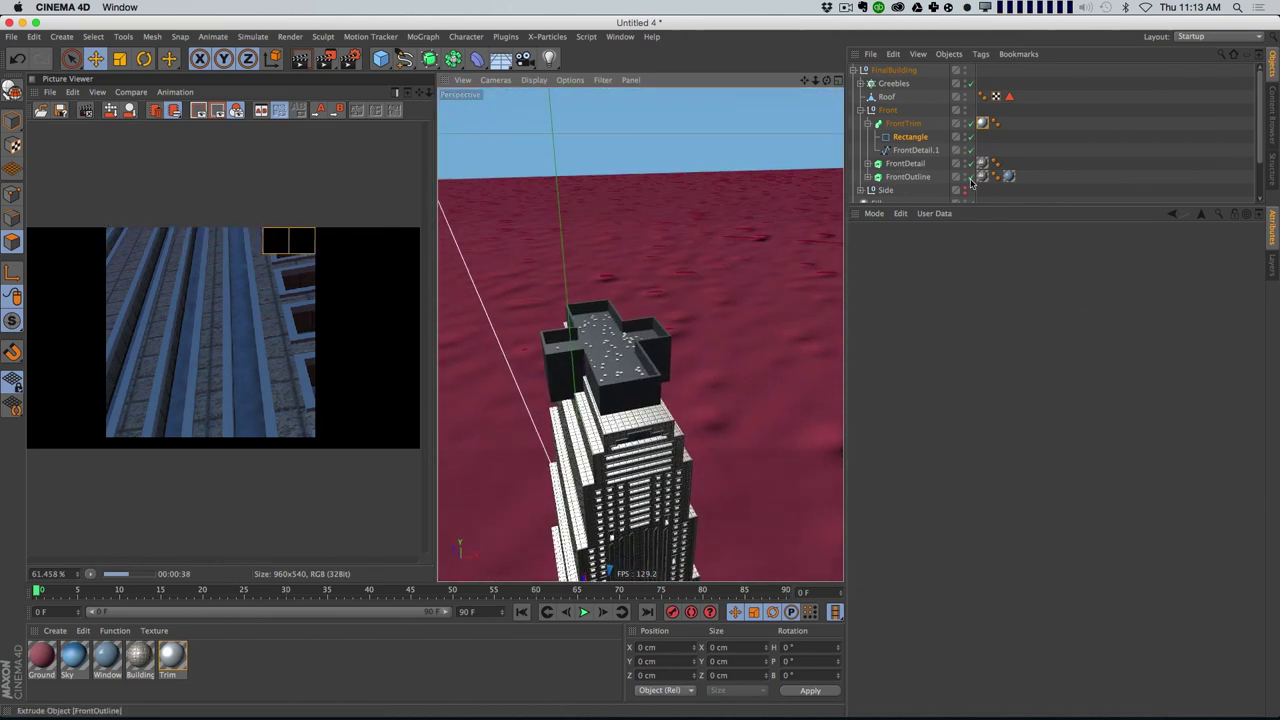
Step: Make the side geometry visible and frame the whole tower from a low angle
click(860, 110)
click(966, 123)
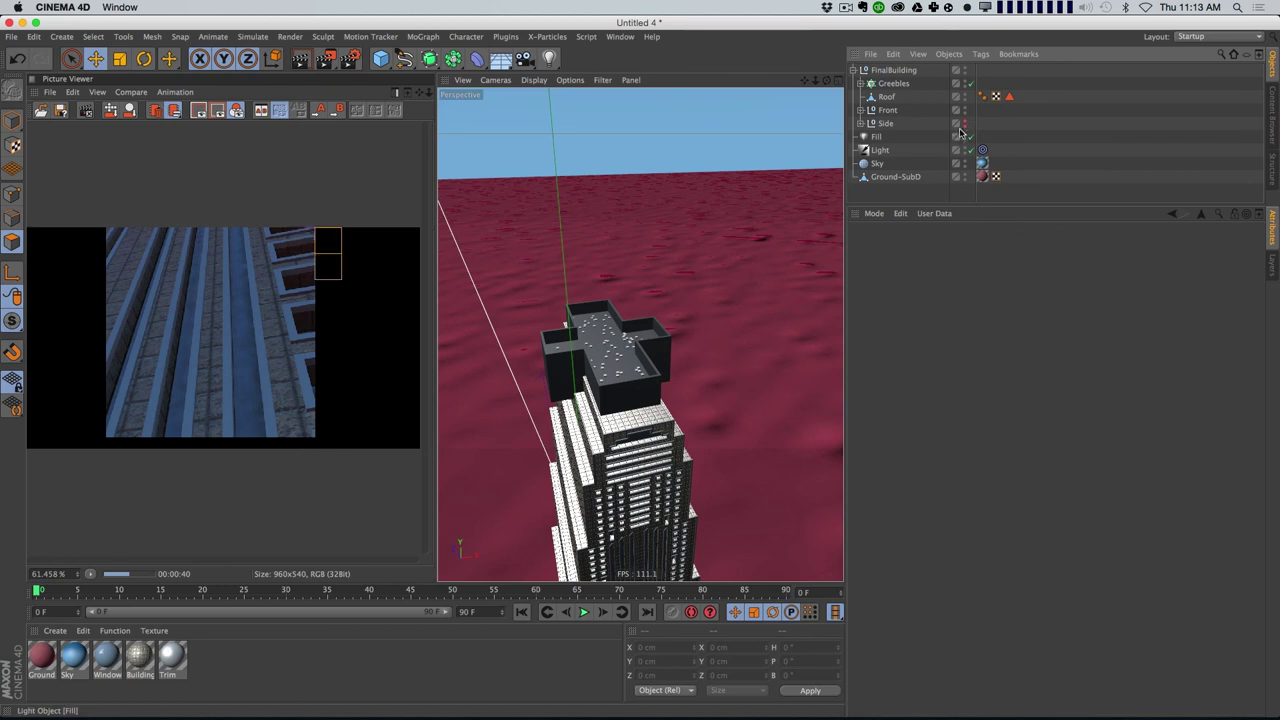
alt+drag(625, 495, 655, 413)
alt+right_drag(655, 414, 663, 463)
mouse_move(663, 463)
alt+mouse_down()
mouse_move(655, 435)
mouse_move(680, 457)
mouse_move(673, 414)
mouse_move(649, 477)
alt+mouse_up()
Step: Set the viewport's Tinted Border opacity to 69% to darken the safe-frame borders
key(shift+v)
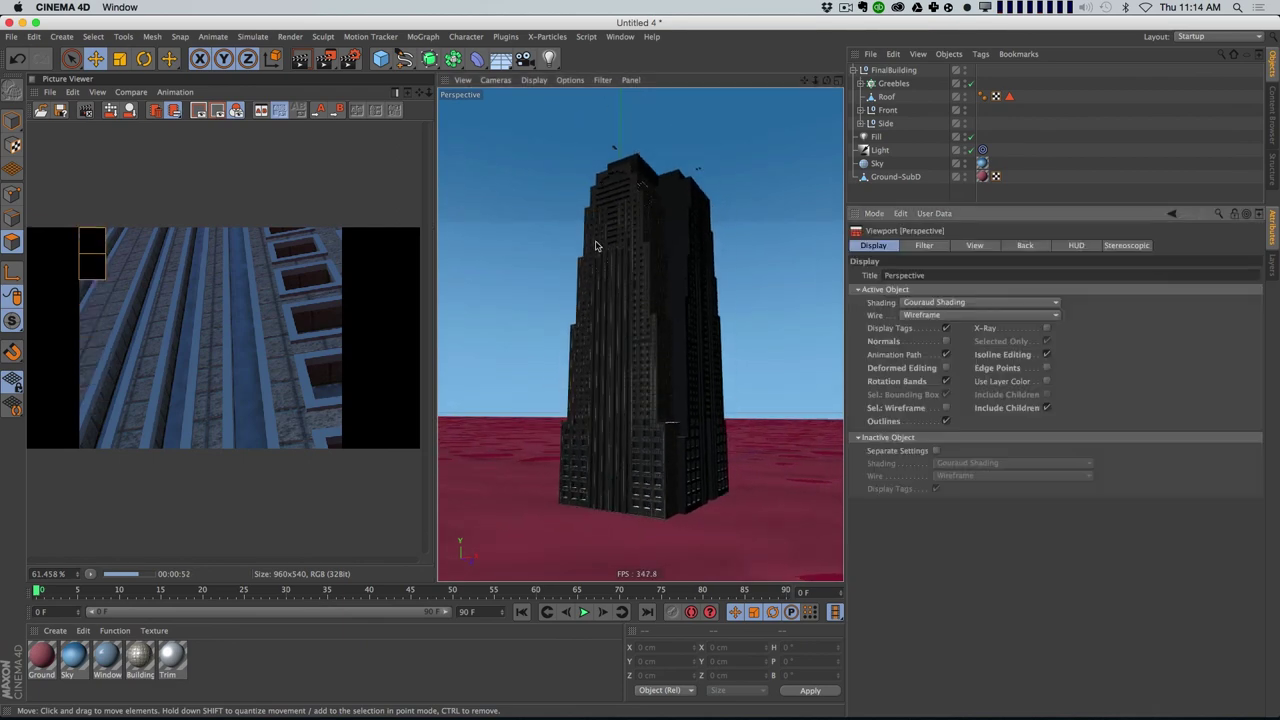
click(974, 245)
drag(1020, 382, 1017, 346)
Step: Add a camera from the current view with a 15 mm focal length, aimed low at the building
click(854, 70)
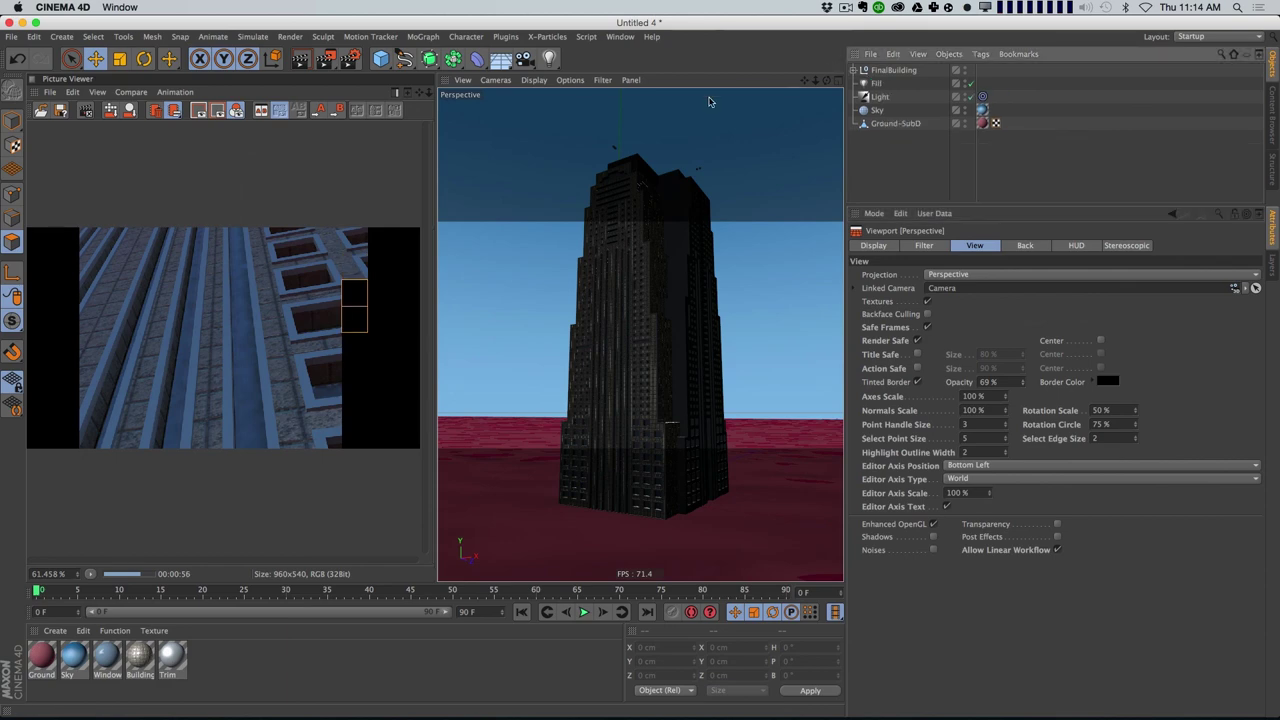
click(523, 58)
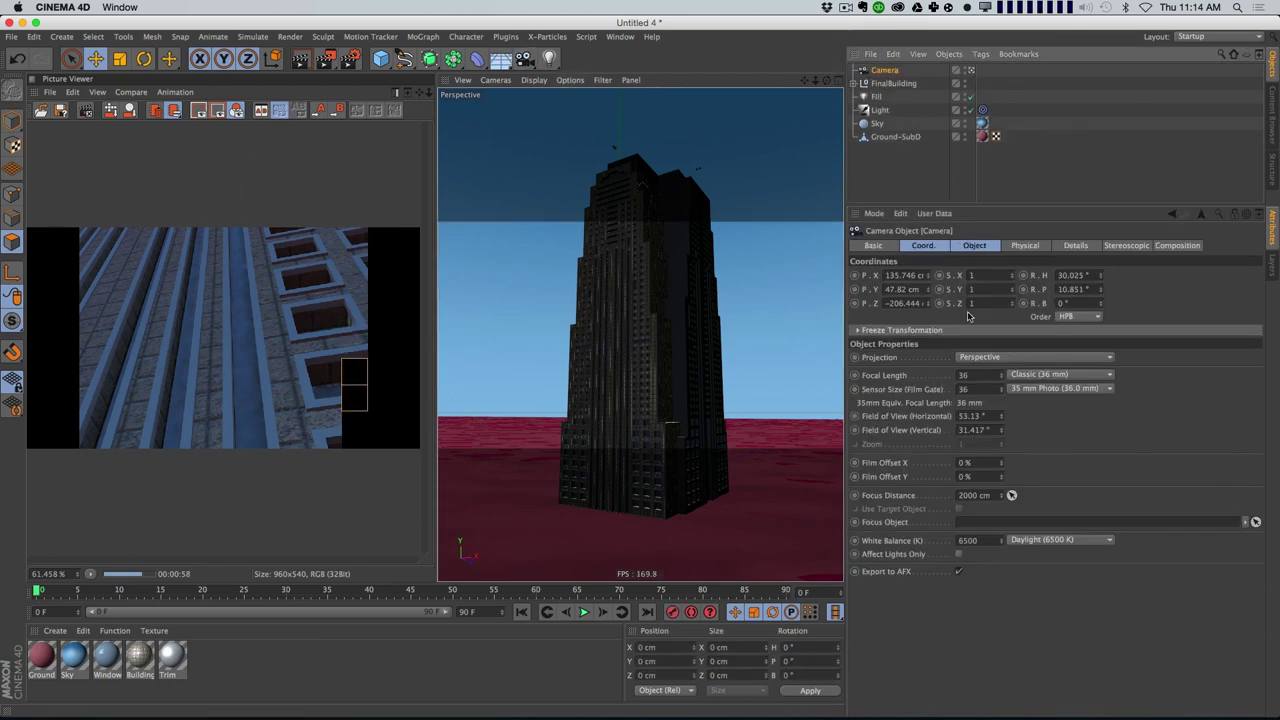
shift+click(920, 246)
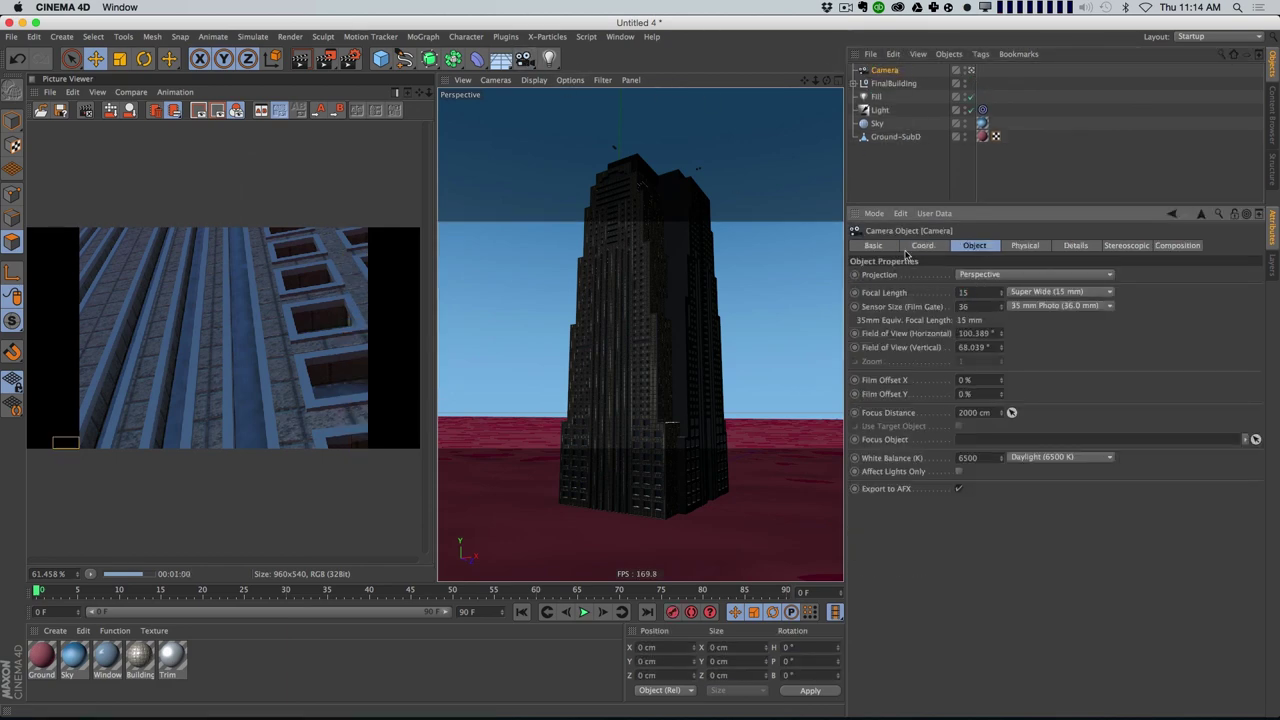
key(Return)
alt+right_drag(654, 360, 669, 377)
mouse_move(659, 385)
alt+mouse_down()
mouse_move(637, 394)
mouse_move(697, 350)
mouse_move(671, 366)
mouse_move(683, 400)
alt+mouse_up()
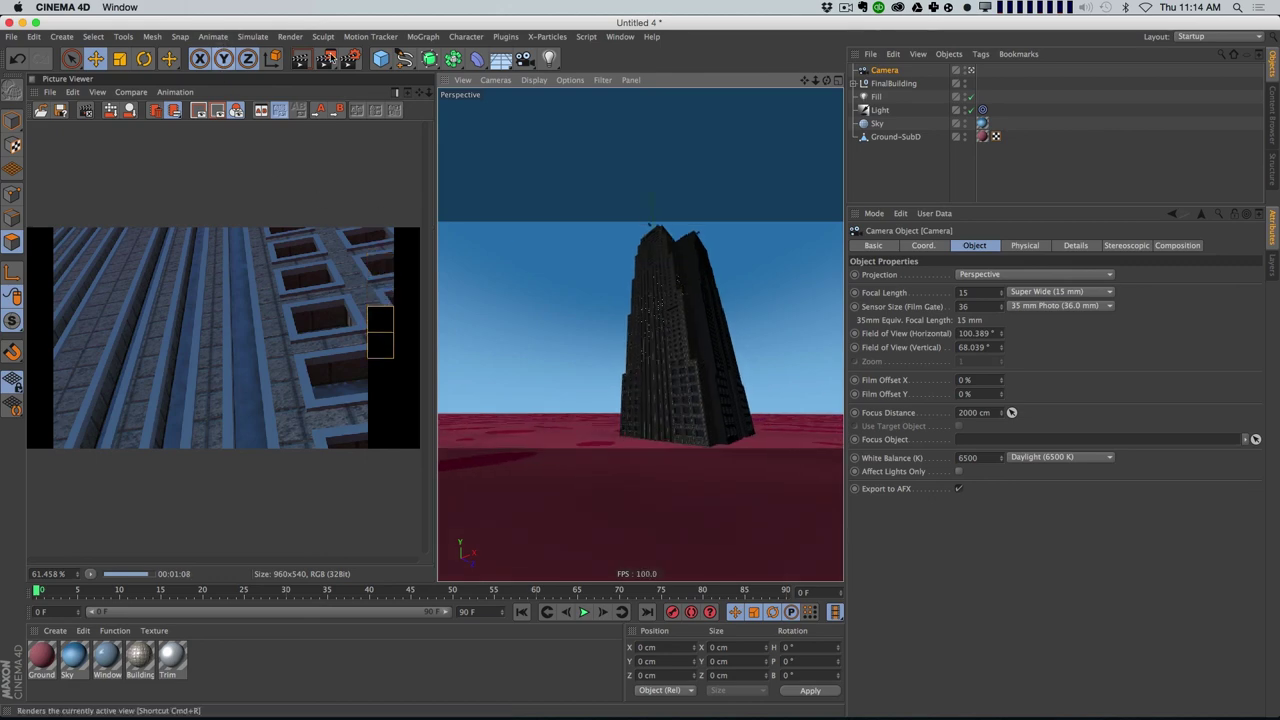
key(super+b)
Step: Add a render effect, restart the 960×540 render, and widen the Picture Viewer to show the result
click(97, 261)
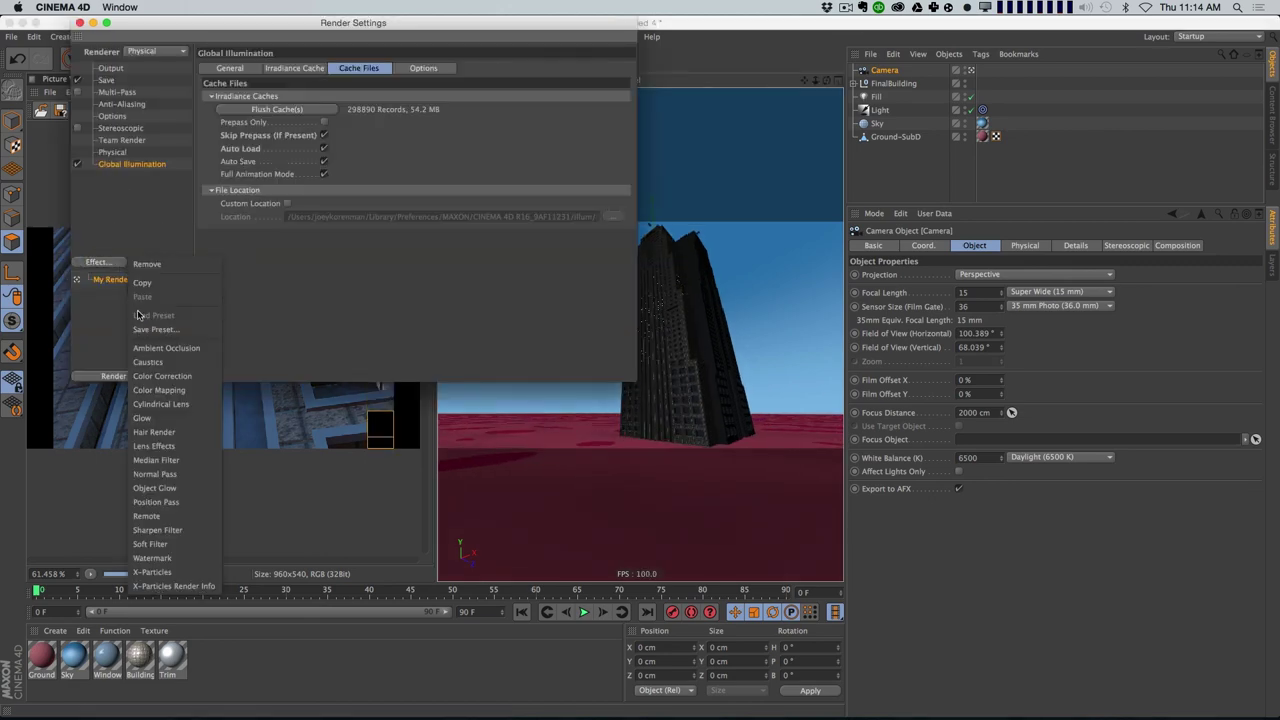
click(165, 340)
click(80, 22)
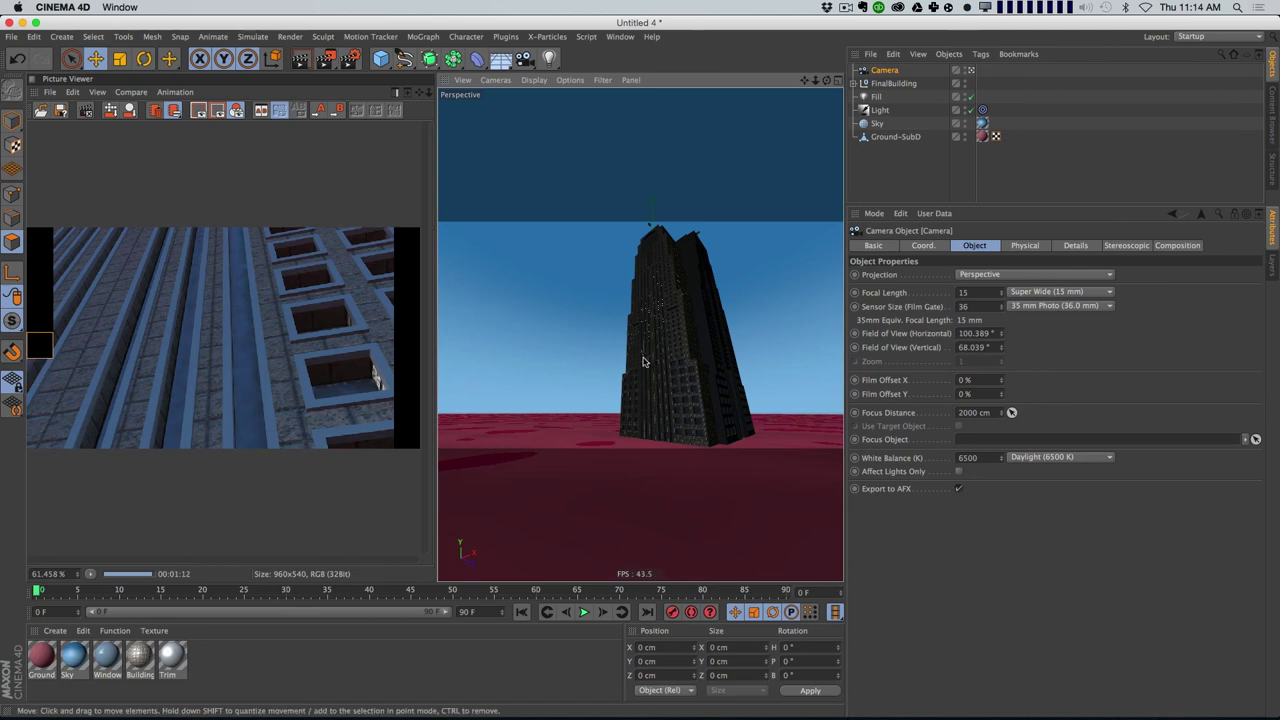
key(super+r)
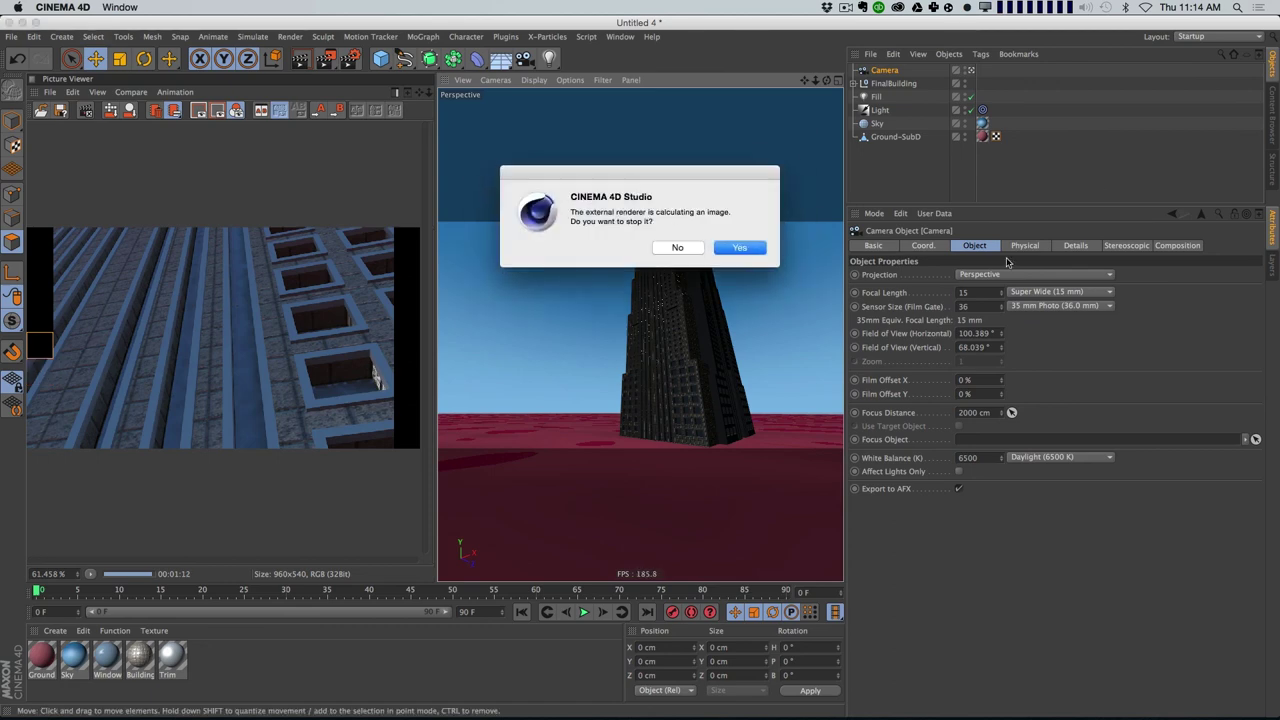
click(764, 248)
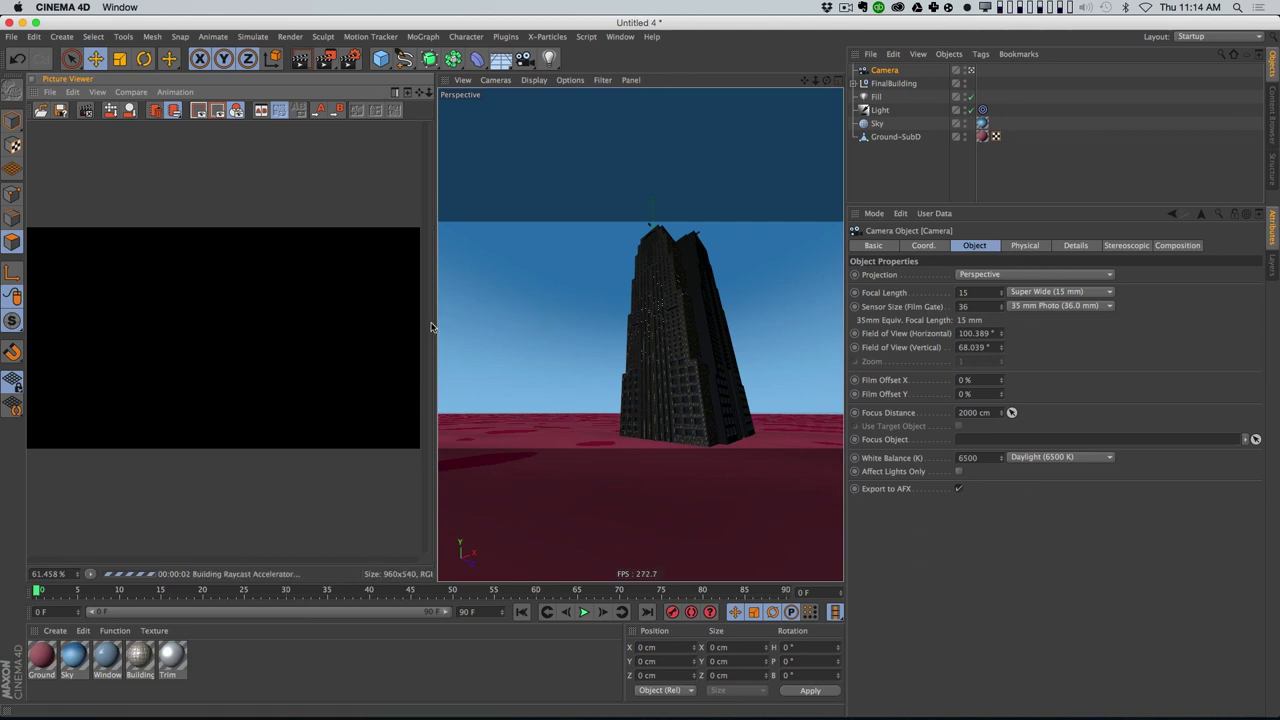
drag(432, 323, 519, 329)
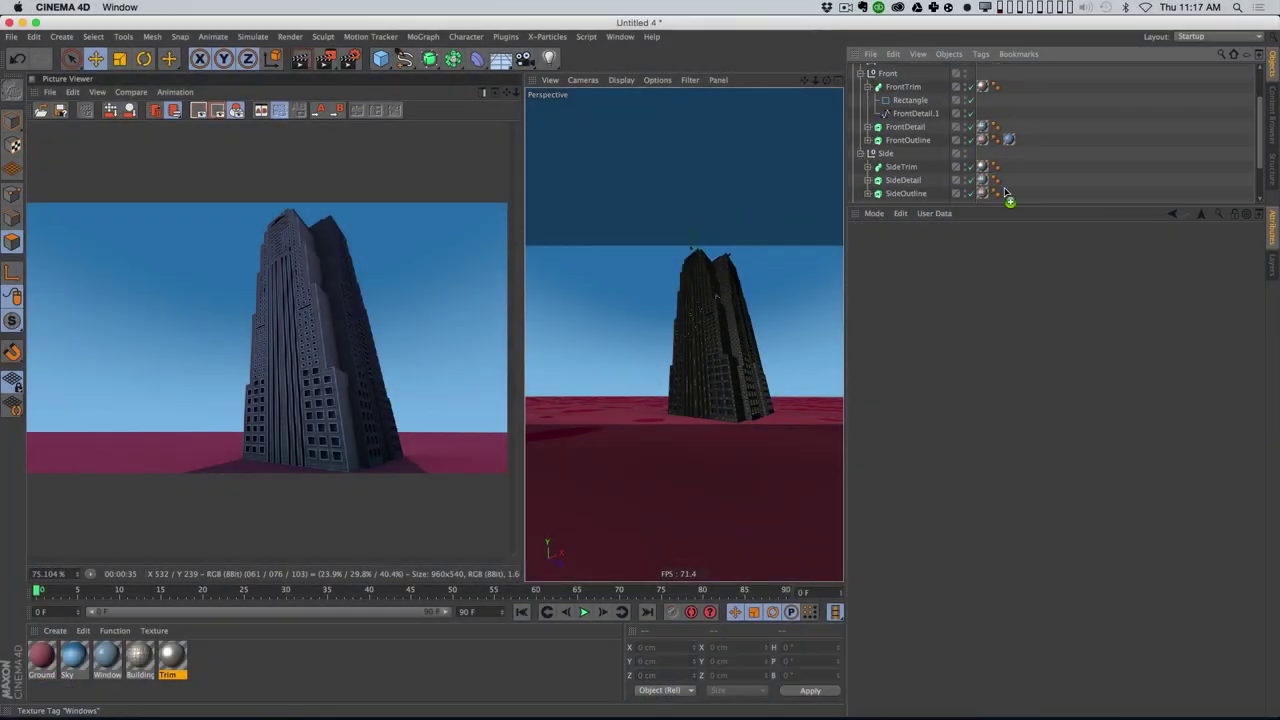
Step: Render a close-up of the greeble-covered rooftop, then collapse and re-expand FinalBuilding
key(shift+r)
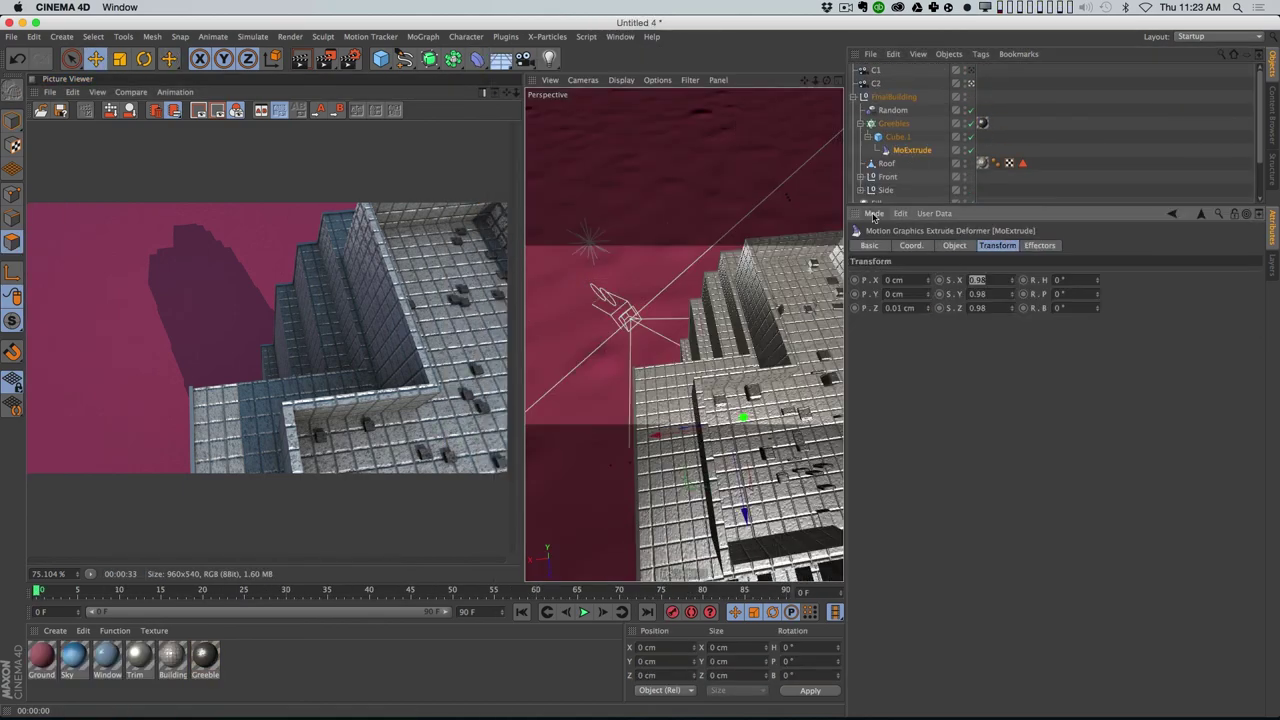
click(857, 114)
click(857, 114)
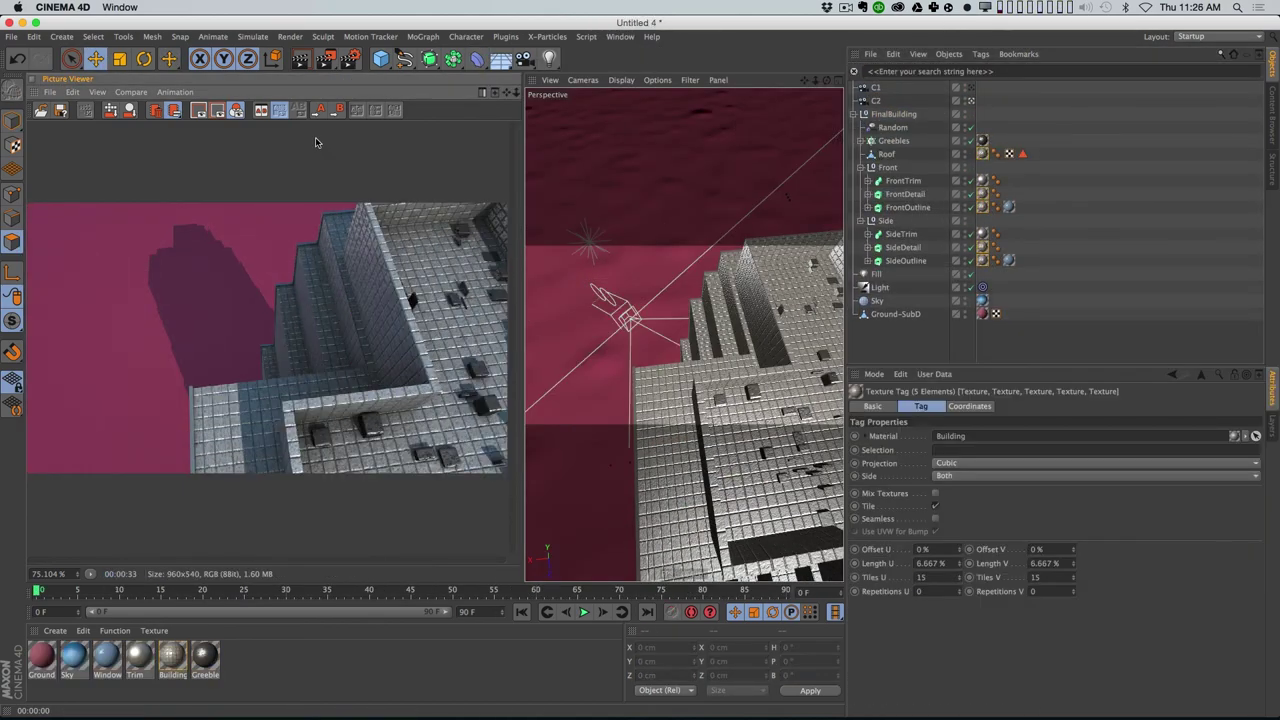